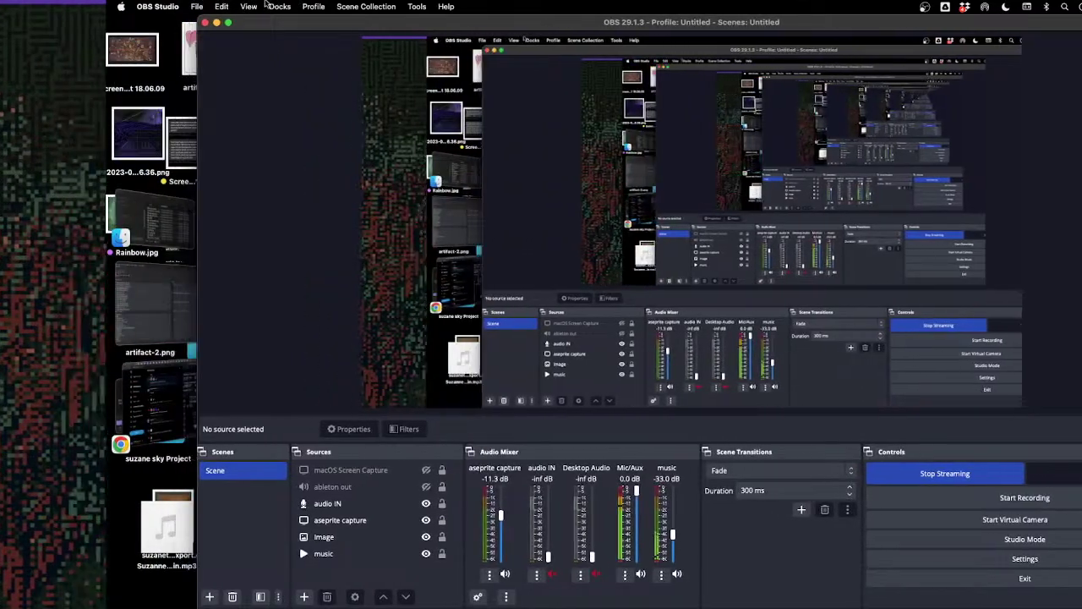
Find Aseprite with the system search and launch it
key("super+space")
type("ae")
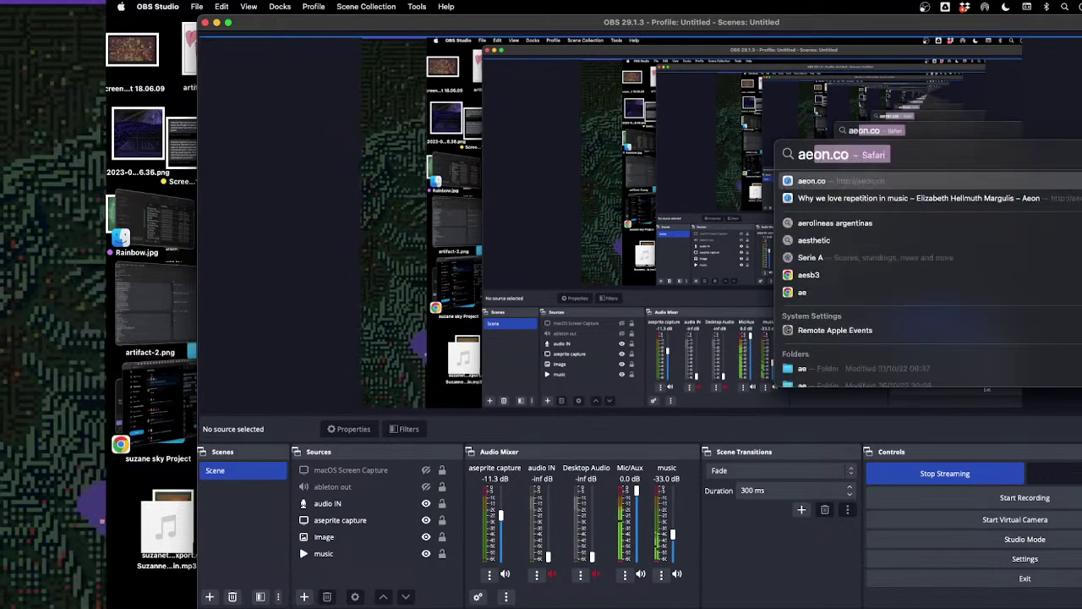
type("se")
key("BackSpace")
key("BackSpace")
key("BackSpace")
type("seprite")
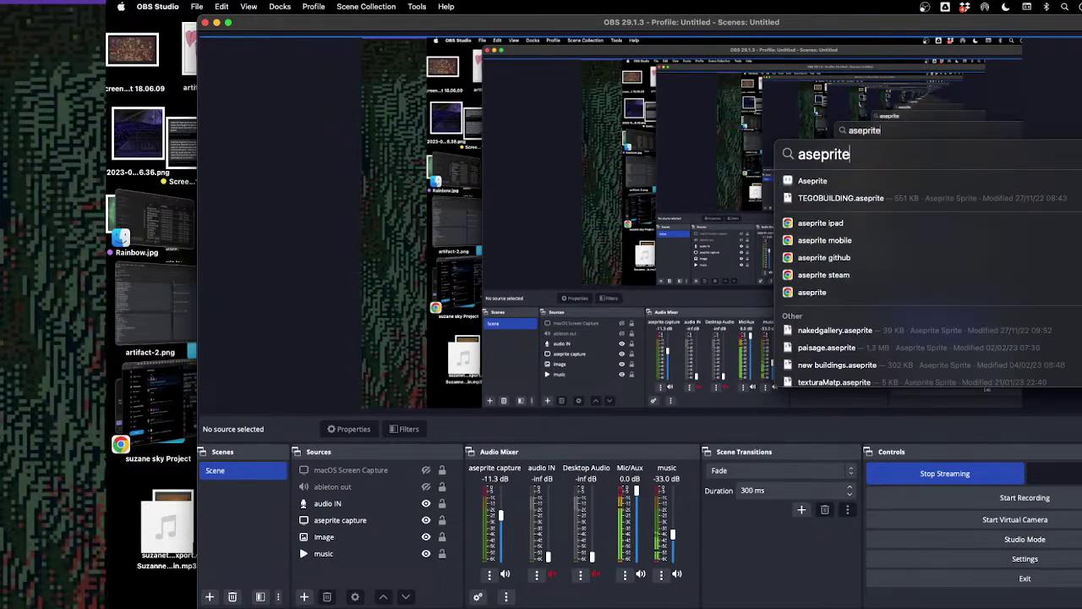
key("Return")
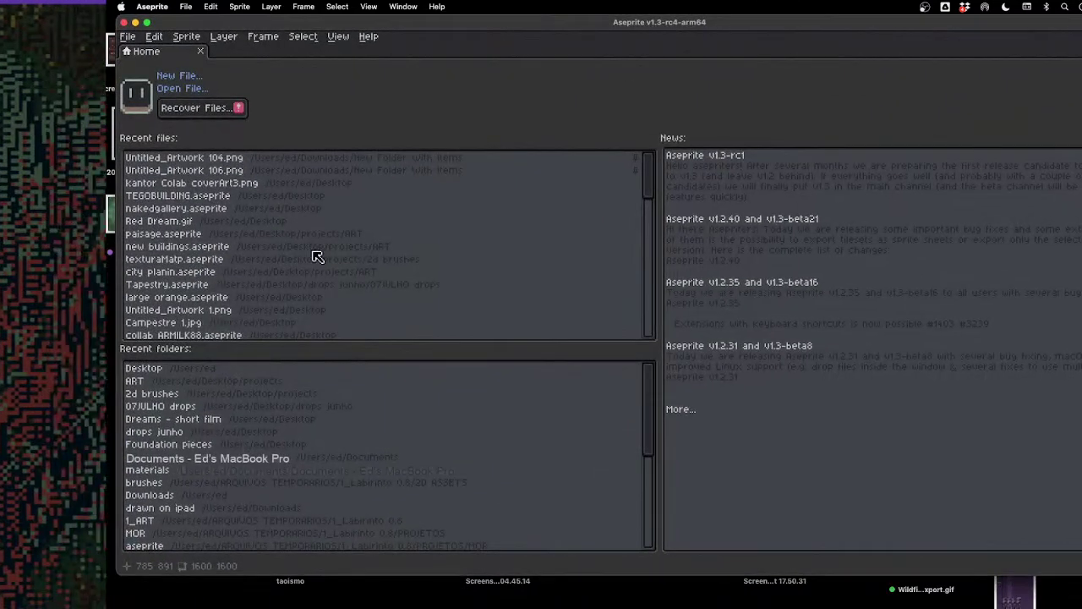
key("super+Tab")
key("super+shift+Tab")
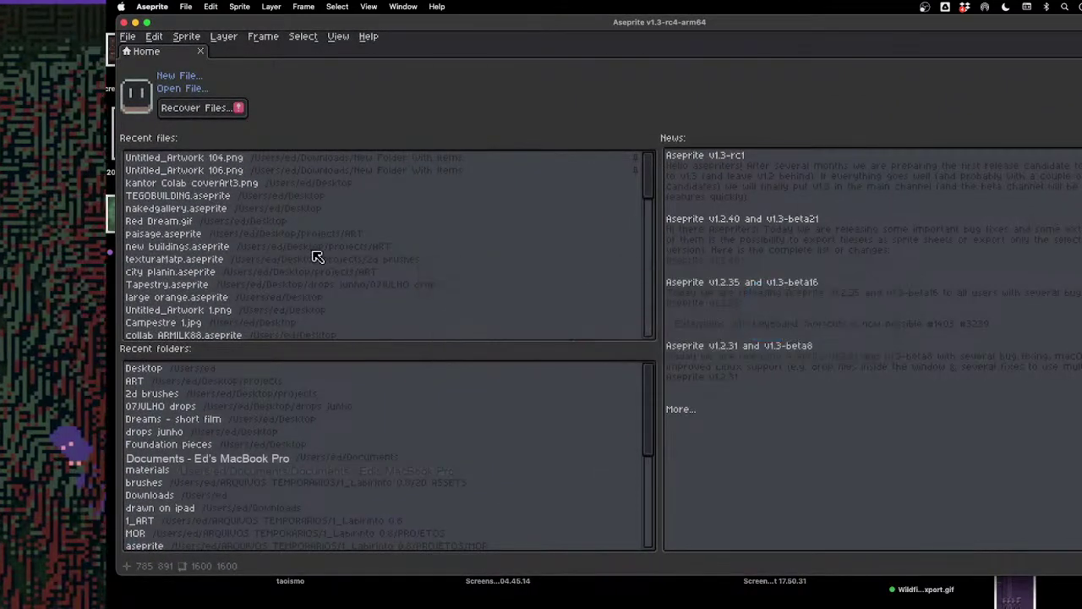
Create a new RGBA sprite 300 px wide and 300 px high with a transparent background
key("super+n")
type("2")
key("BackSpace")
type("300")
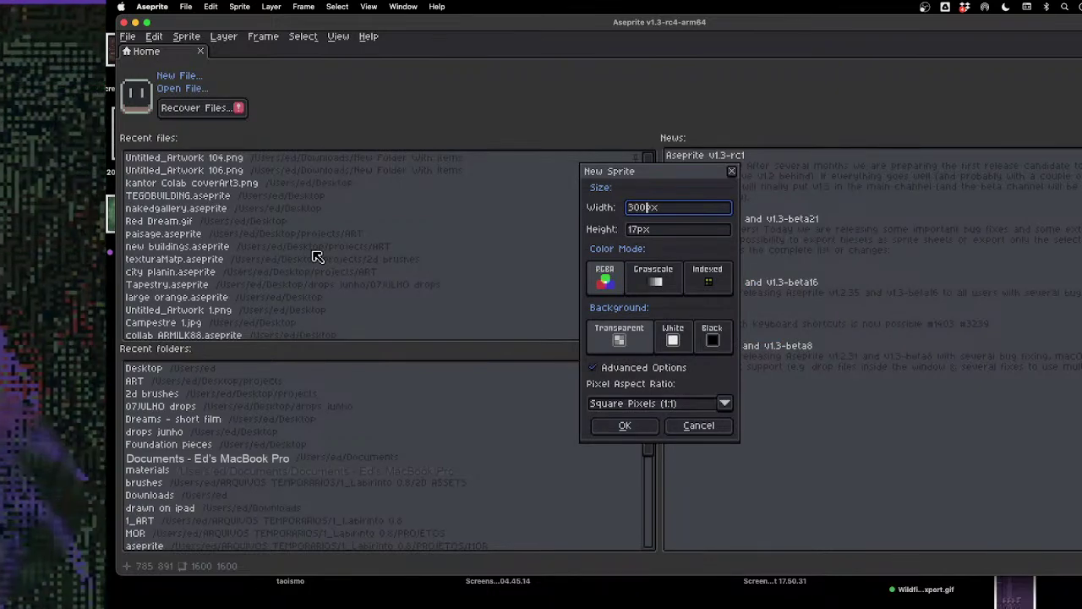
key("Tab")
type("300")
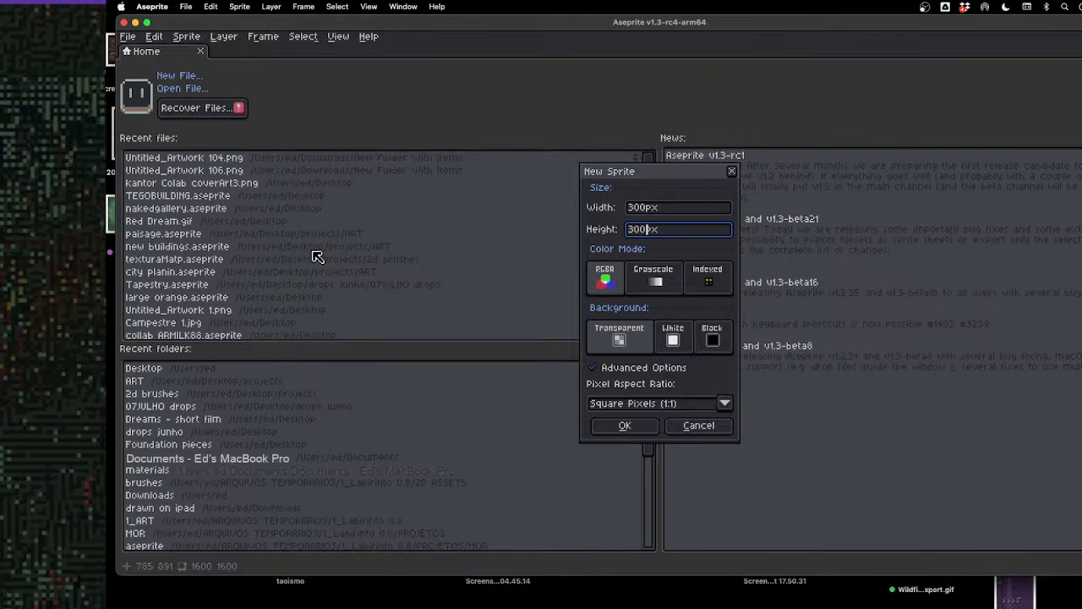
key("Return")
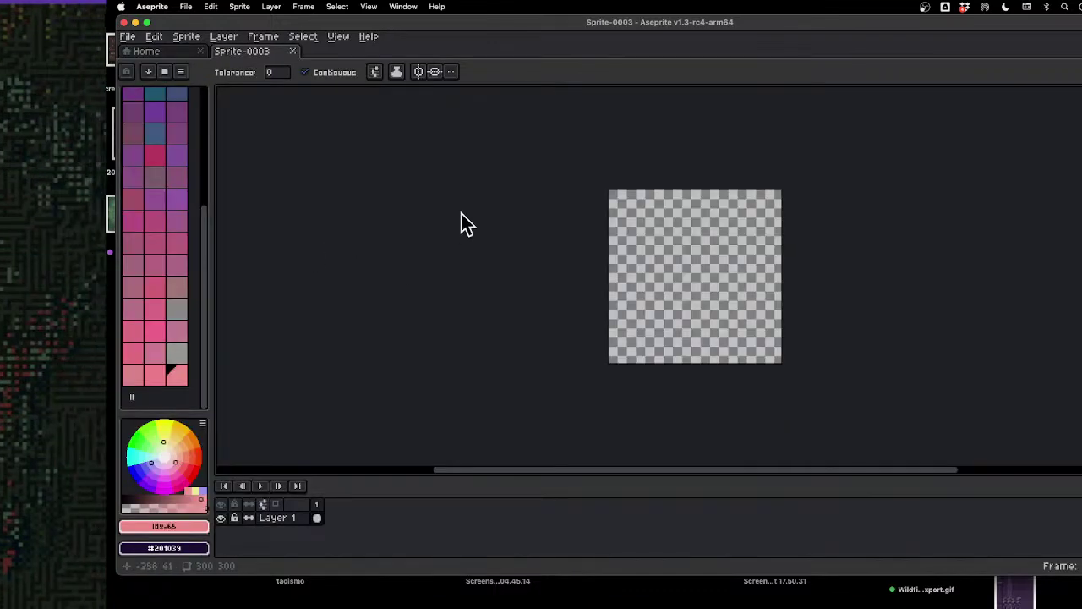
key("g")
scroll(703, 271, "up", 3)
scroll(702, 272, "down", 1)
scroll(703, 271, "down", 2)
scroll(703, 272, "up", 2)
key("space")
left_click_drag(788, 305, 609, 278)
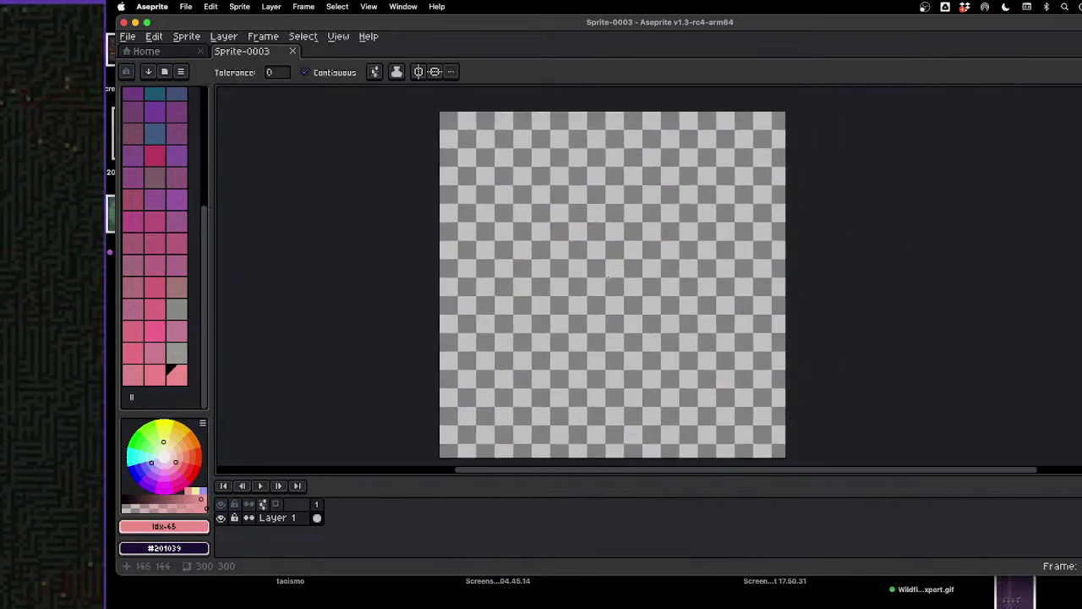
Switch to Chrome and bring up the open objkt.com page of the Noturna artwork
key("super+Tab")
key("super+Tab")
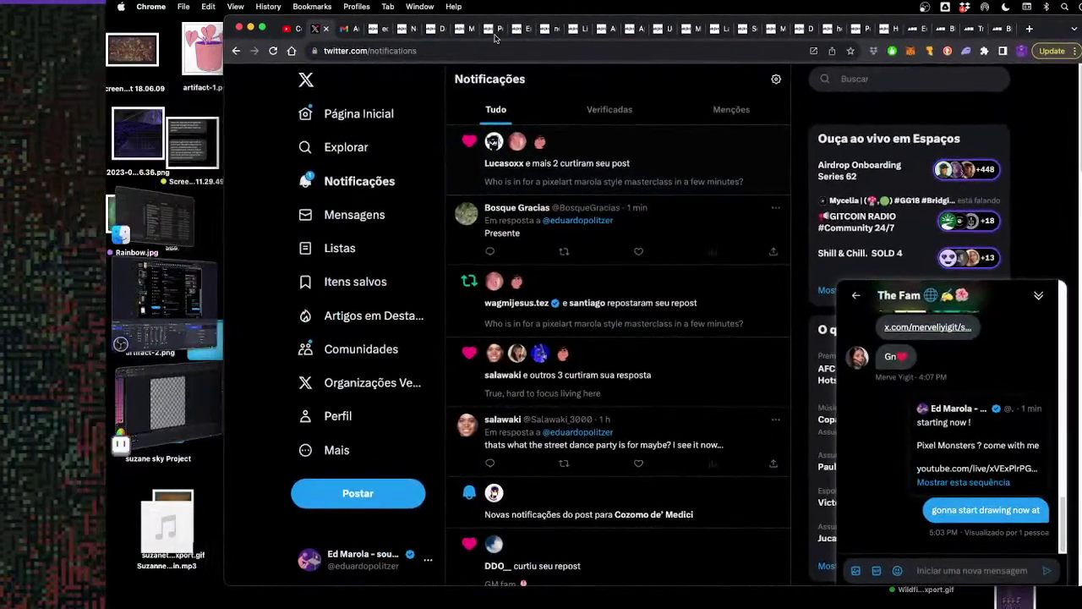
key("ctrl+Tab")
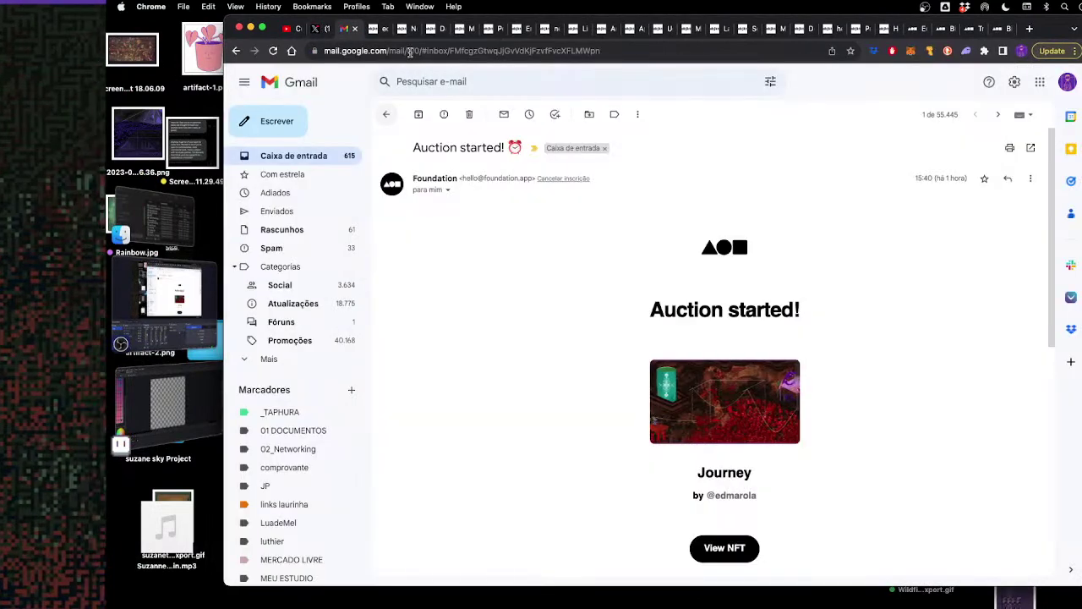
key("ctrl+Tab")
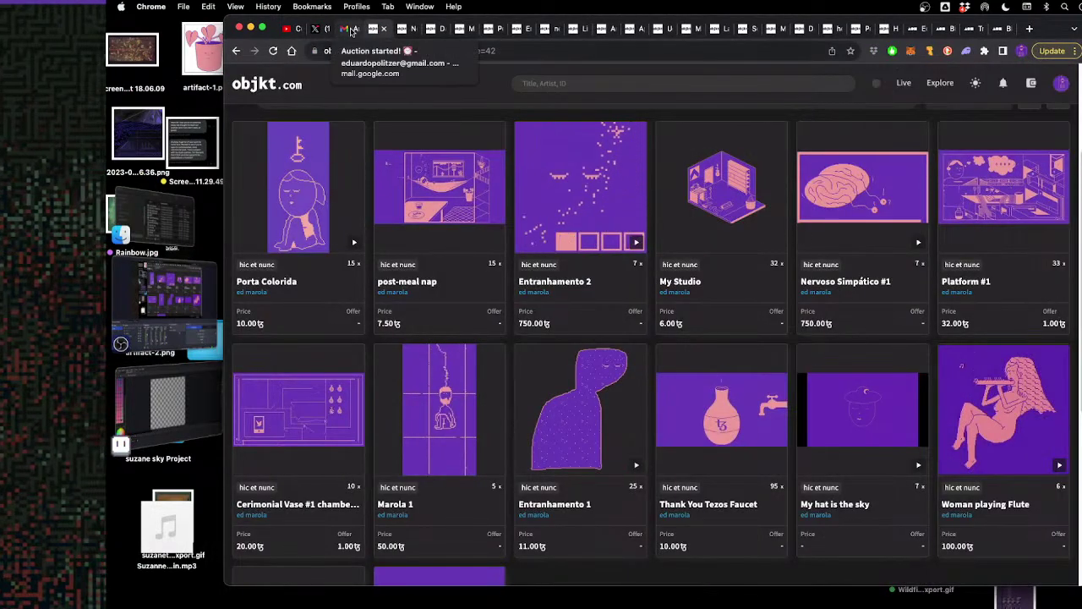
key("ctrl+Tab")
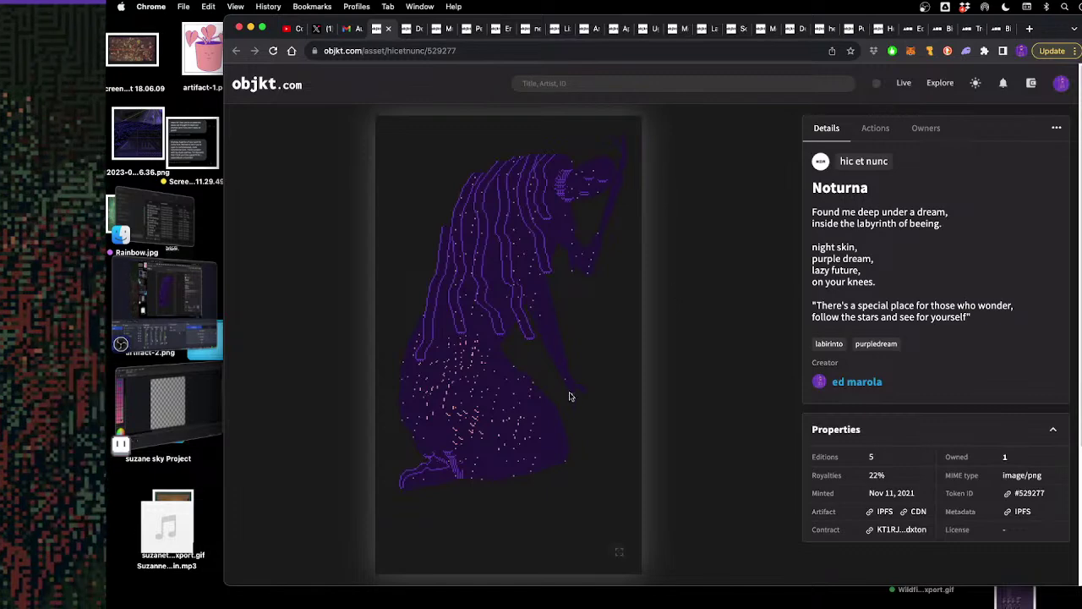
Examine the Noturna artwork in full screen and highlight the hic et nunc collection name in its details
left_click(626, 554)
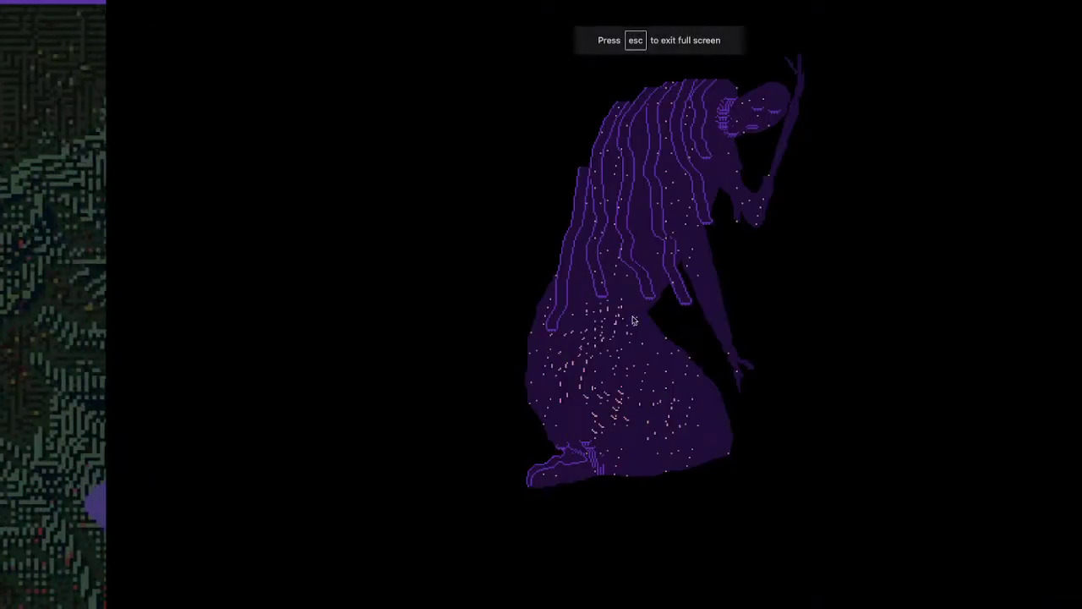
key("Escape")
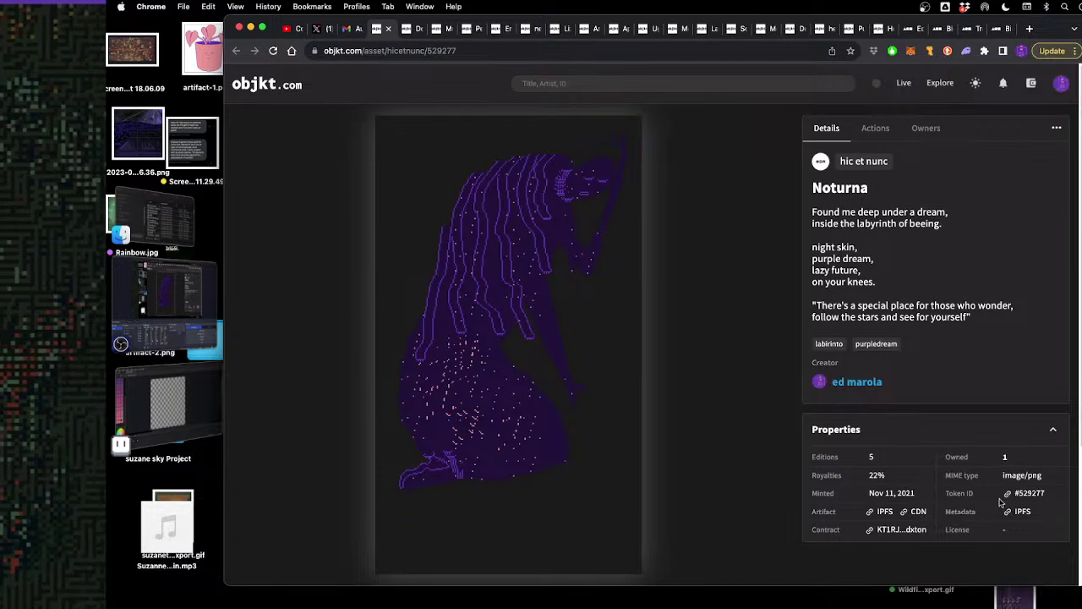
mouse_move(911, 164)
left_mouse_down()
mouse_move(846, 163)
mouse_move(909, 162)
left_mouse_up()
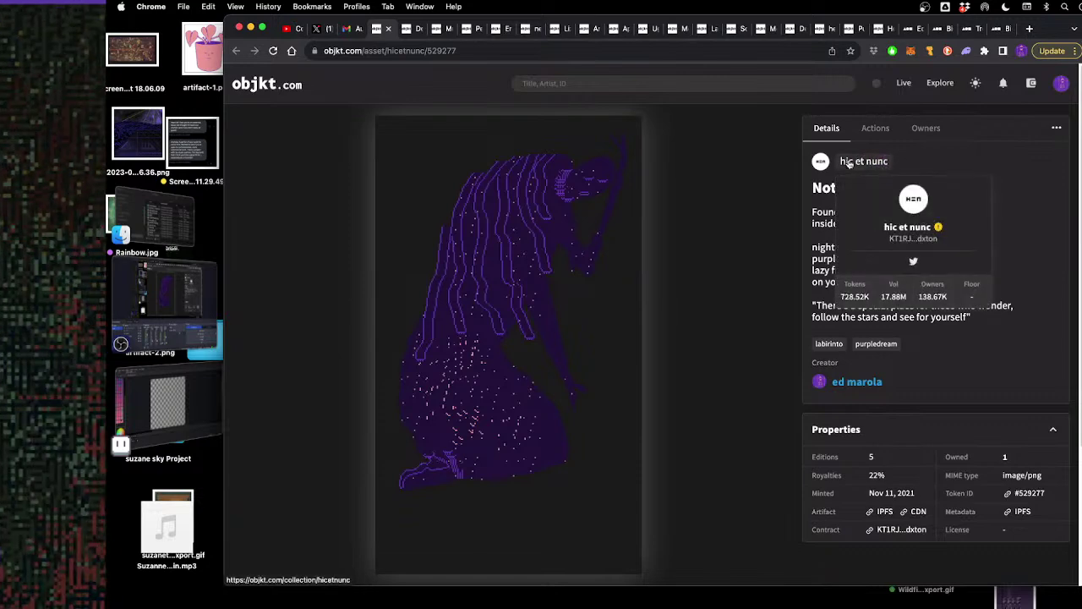
left_click_drag(902, 163, 825, 167)
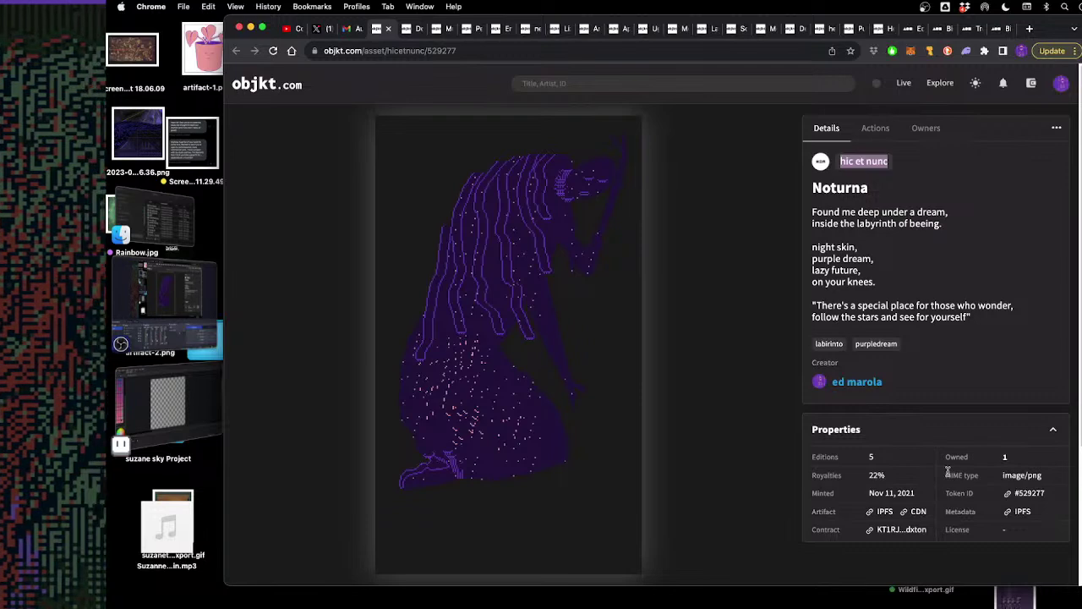
mouse_move(516, 351)
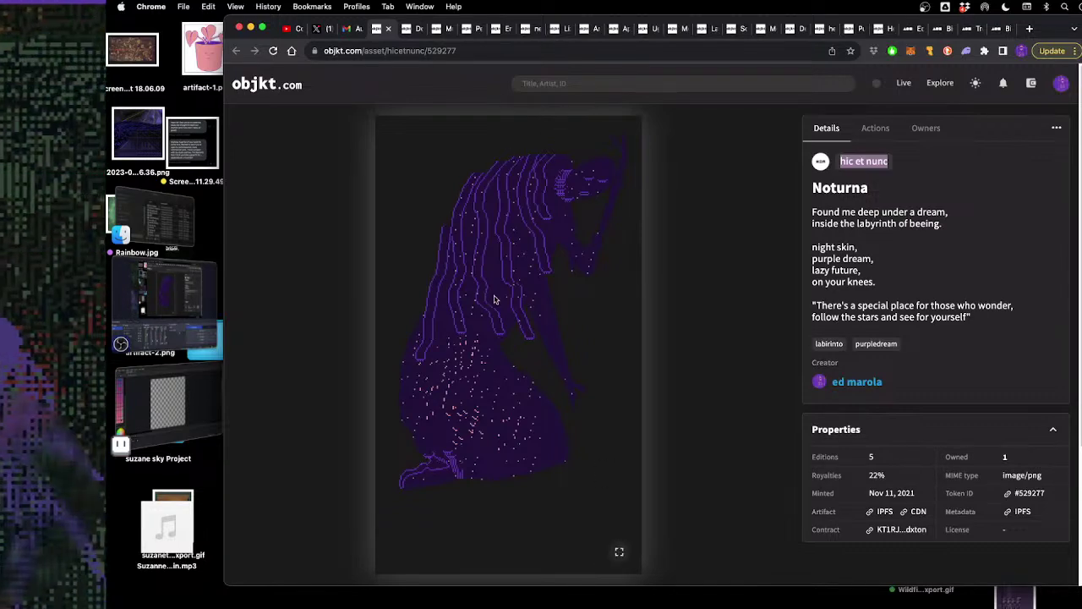
left_click(618, 553)
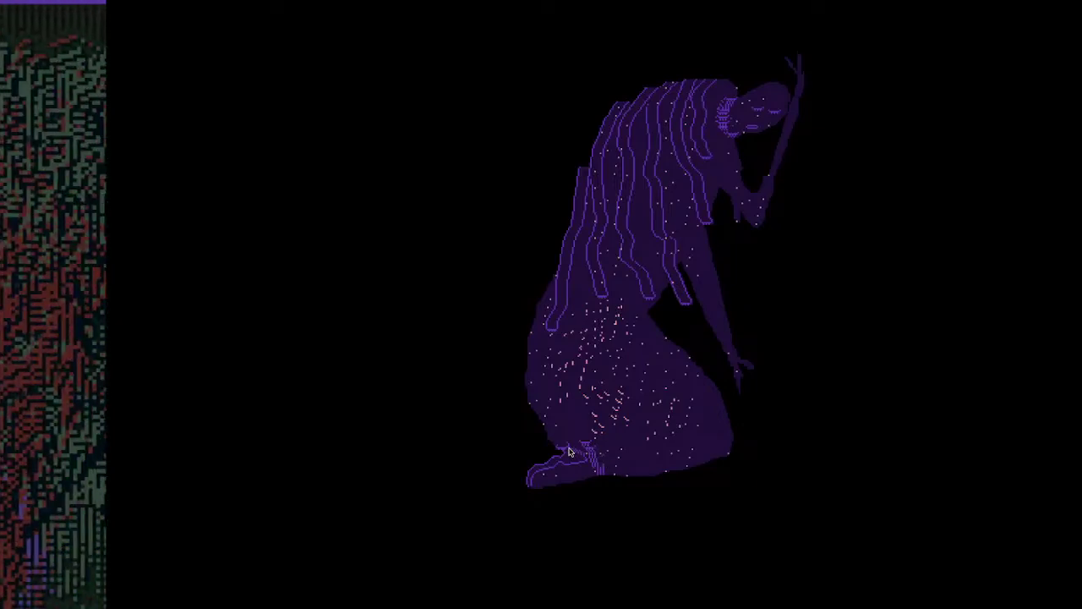
key("Escape")
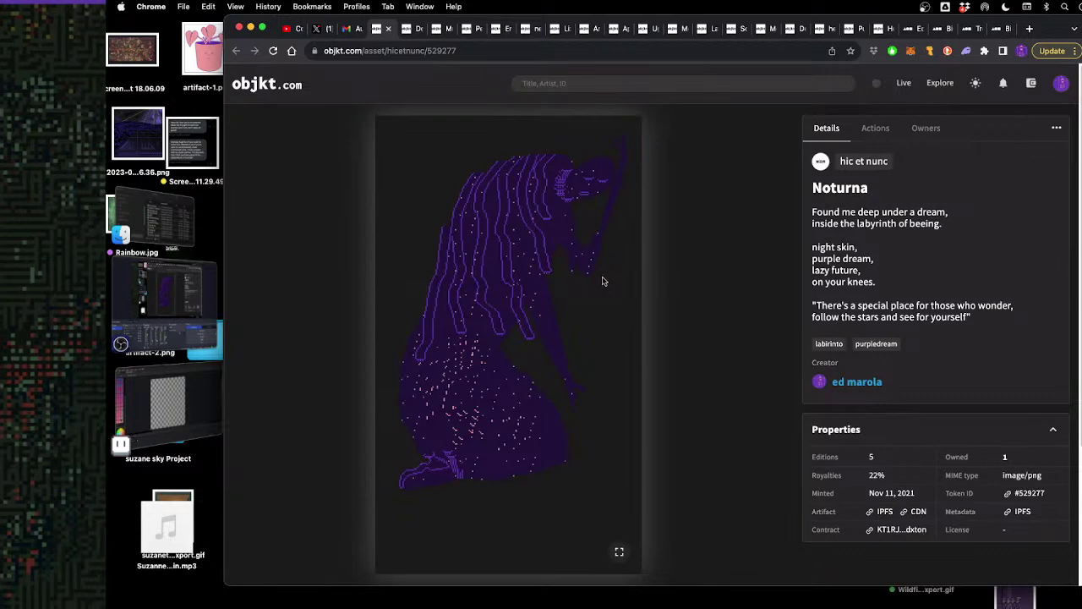
Bring up the Dogpidgeon artwork page, expand its history, and review the artwork and its past transactions
key("ctrl+Tab")
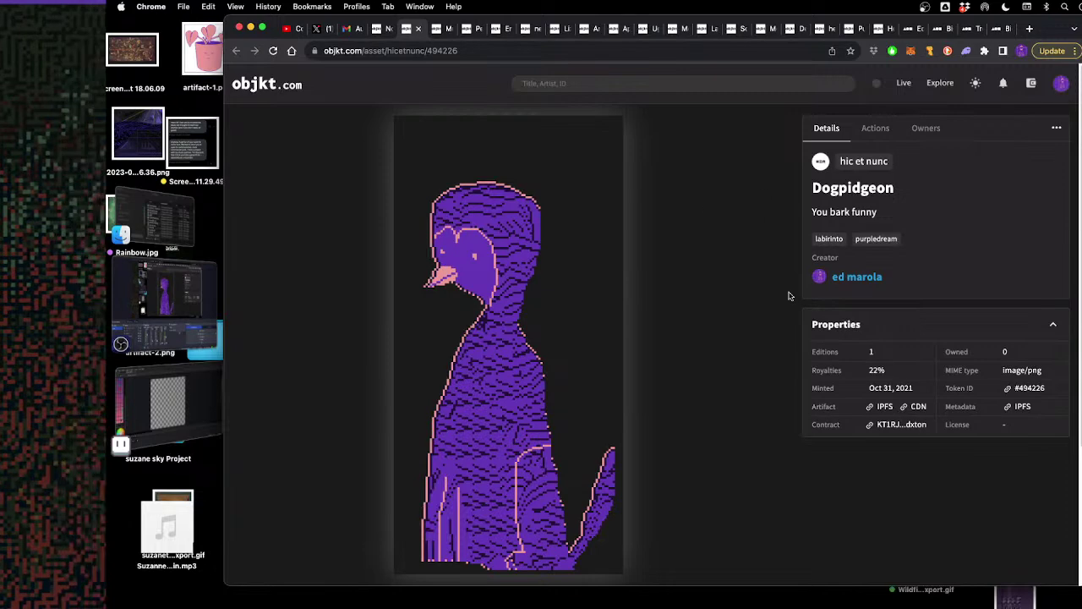
scroll(807, 322, "down", 3)
left_click(828, 474)
scroll(834, 372, "down", 2)
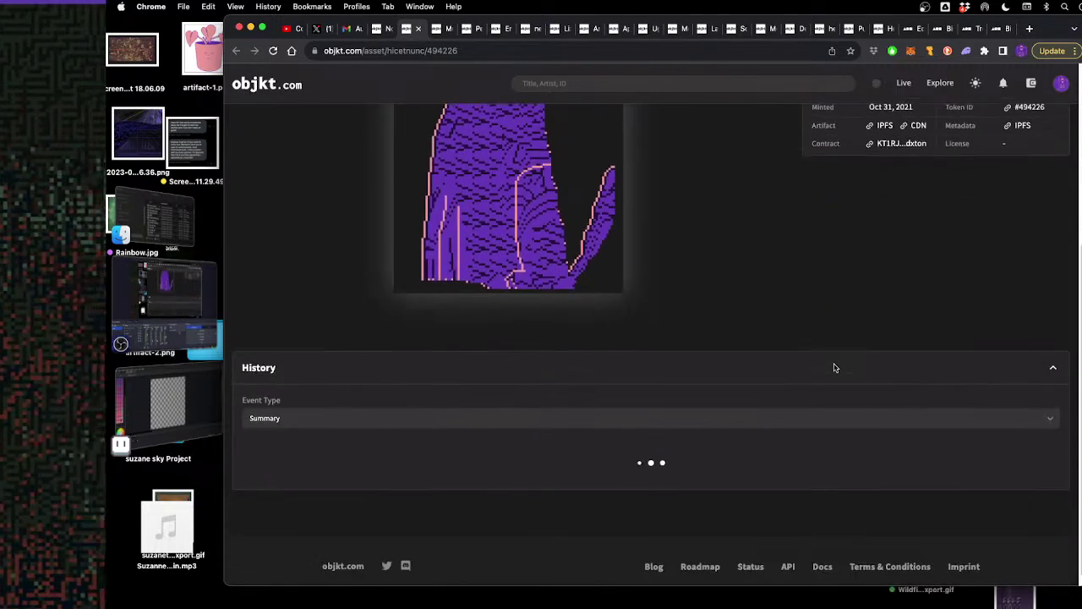
scroll(818, 366, "down", 2)
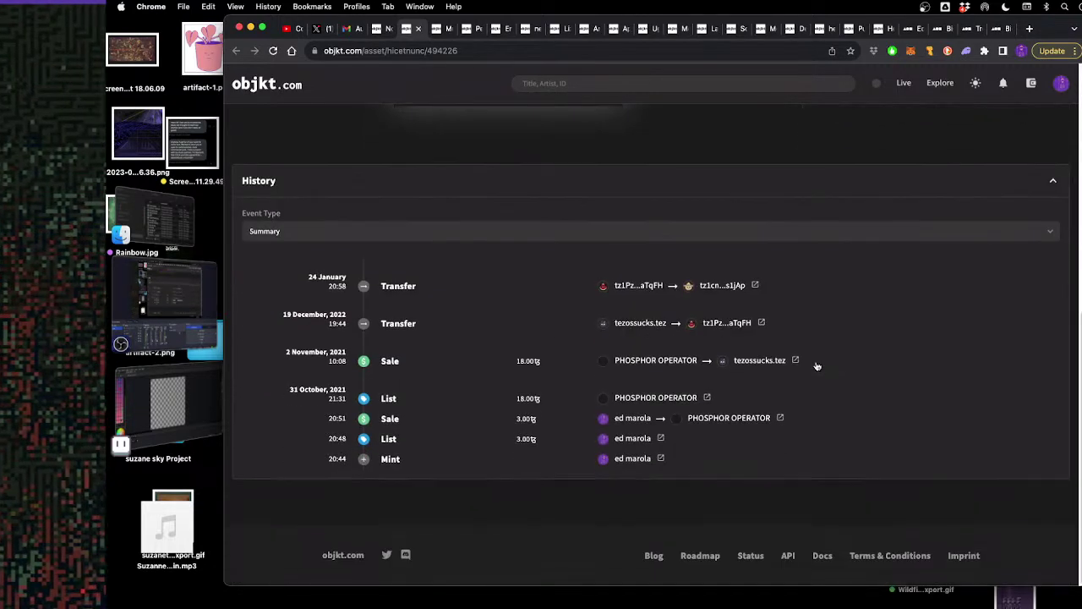
mouse_move(836, 361)
scroll(707, 330, "up", 2)
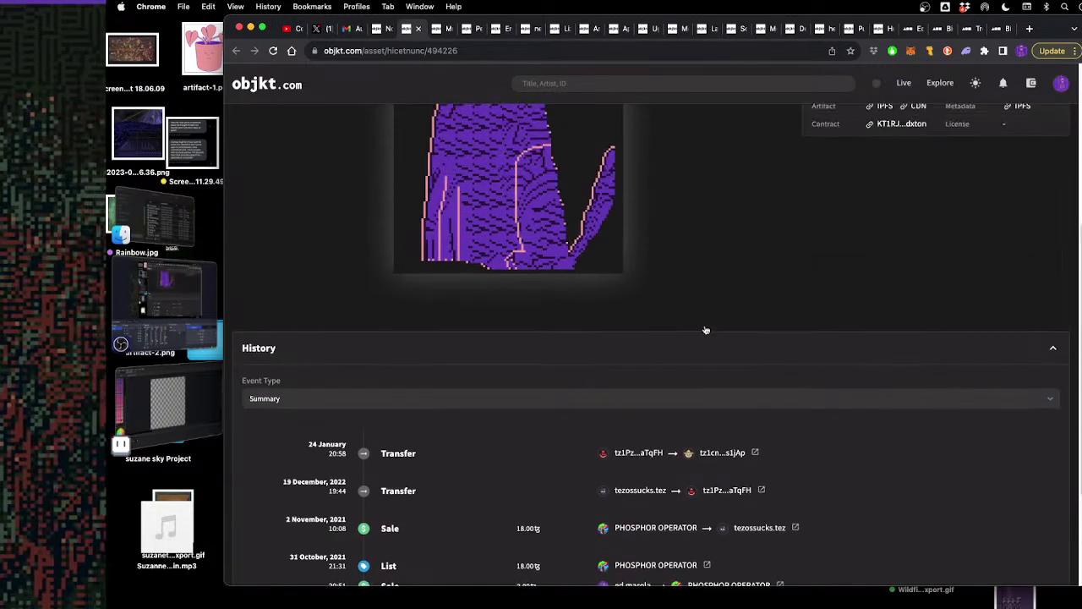
scroll(708, 330, "down", 1)
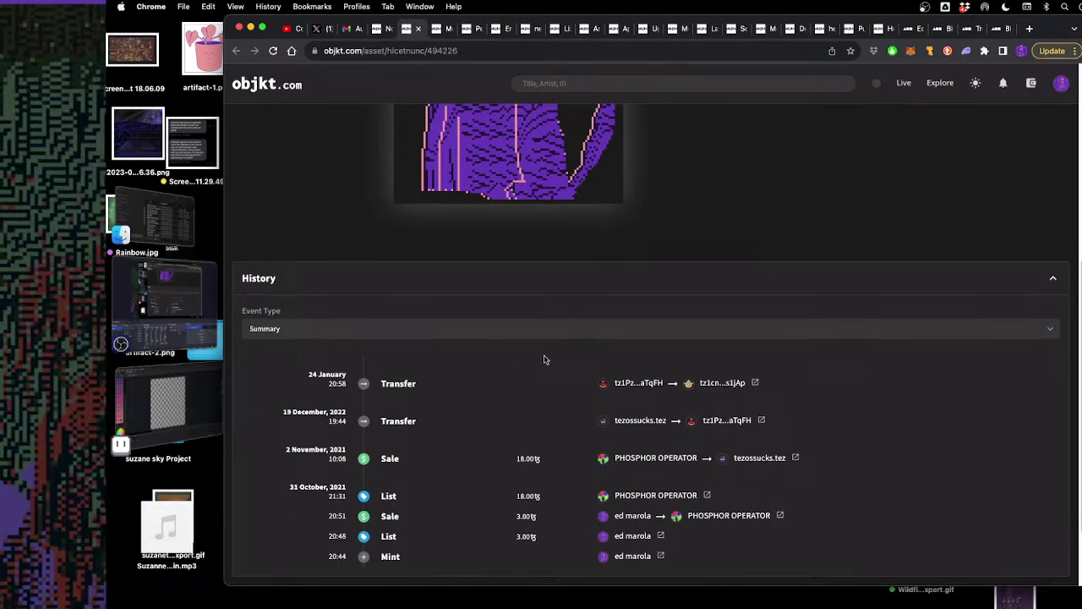
scroll(651, 369, "up", 1)
scroll(651, 369, "up", 4)
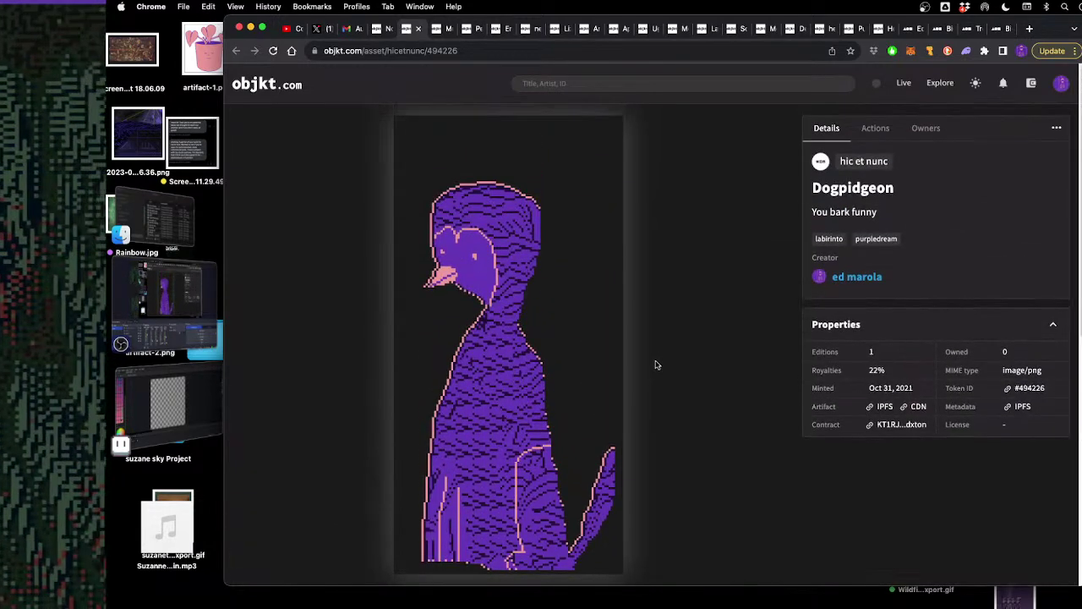
scroll(656, 365, "down", 1)
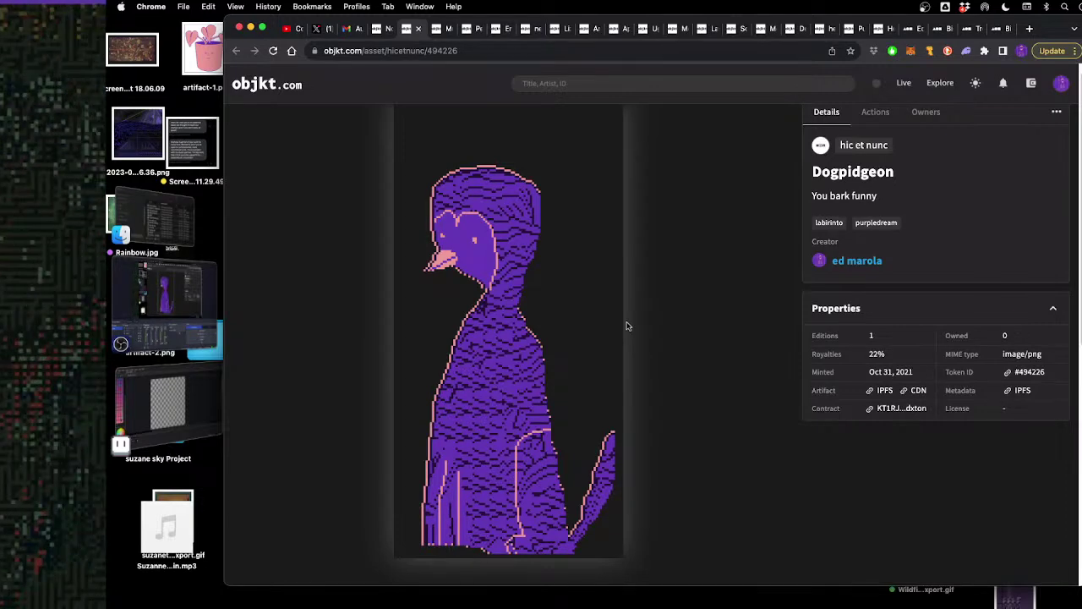
Bring up the Murcegolho artwork page and expand its history to review past offers and sales
key("ctrl+Tab")
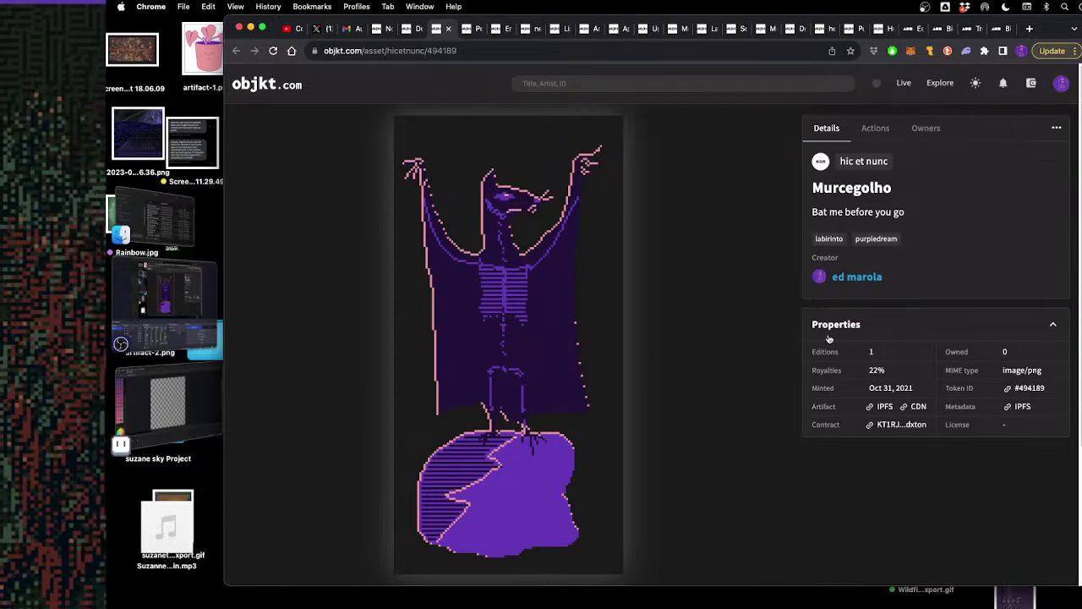
scroll(763, 335, "down", 1)
scroll(762, 337, "down", 5)
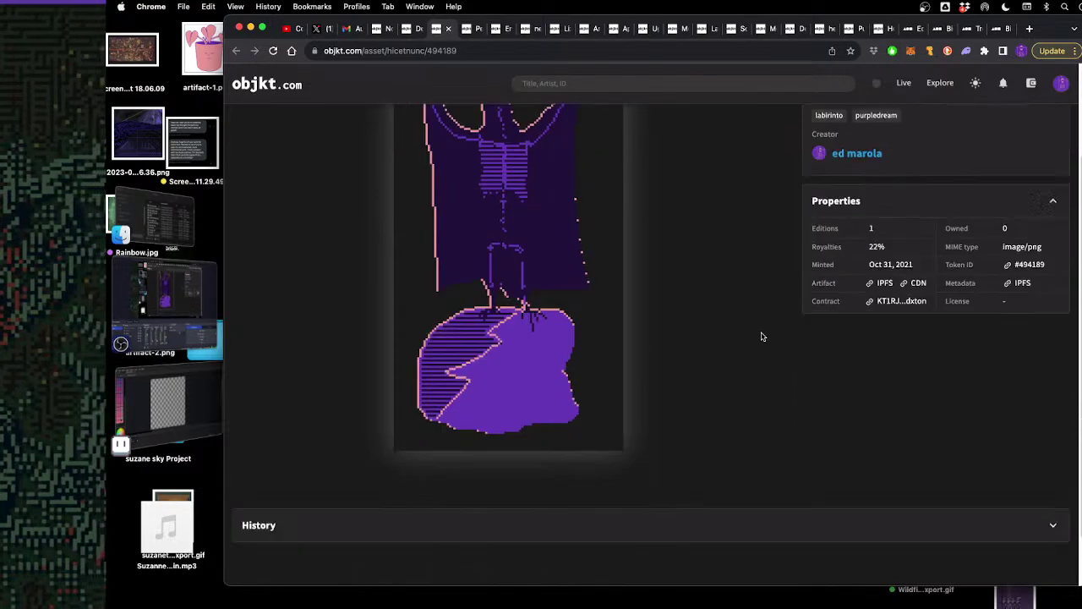
left_click(708, 460)
scroll(742, 366, "down", 1)
scroll(742, 366, "down", 5)
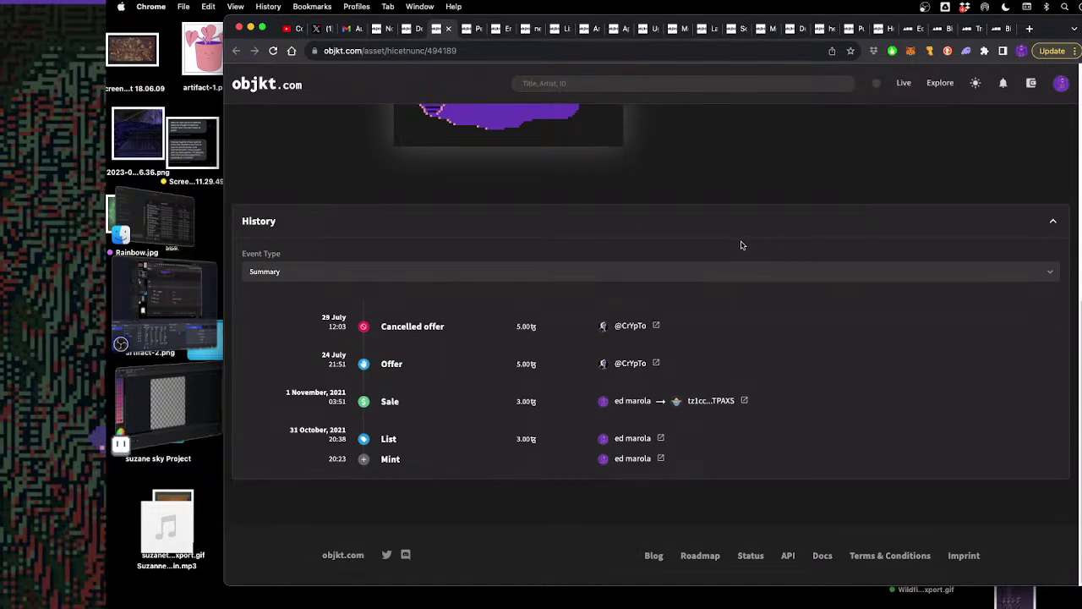
scroll(729, 252, "up", 5)
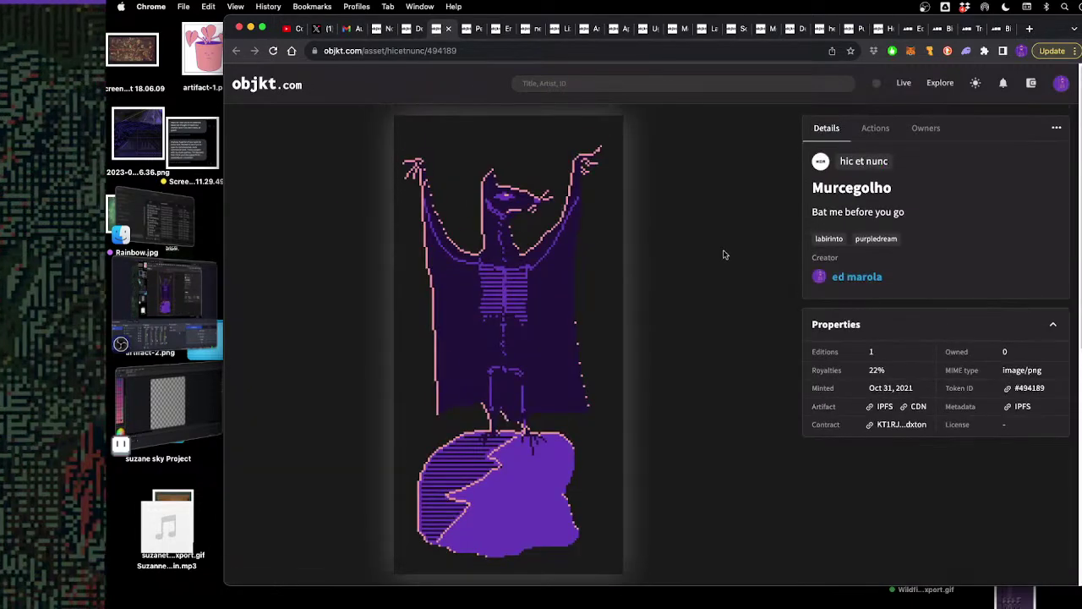
View the Peixolão artwork, and look through the Entranhamento 1 page with its video and details
key("ctrl+Tab")
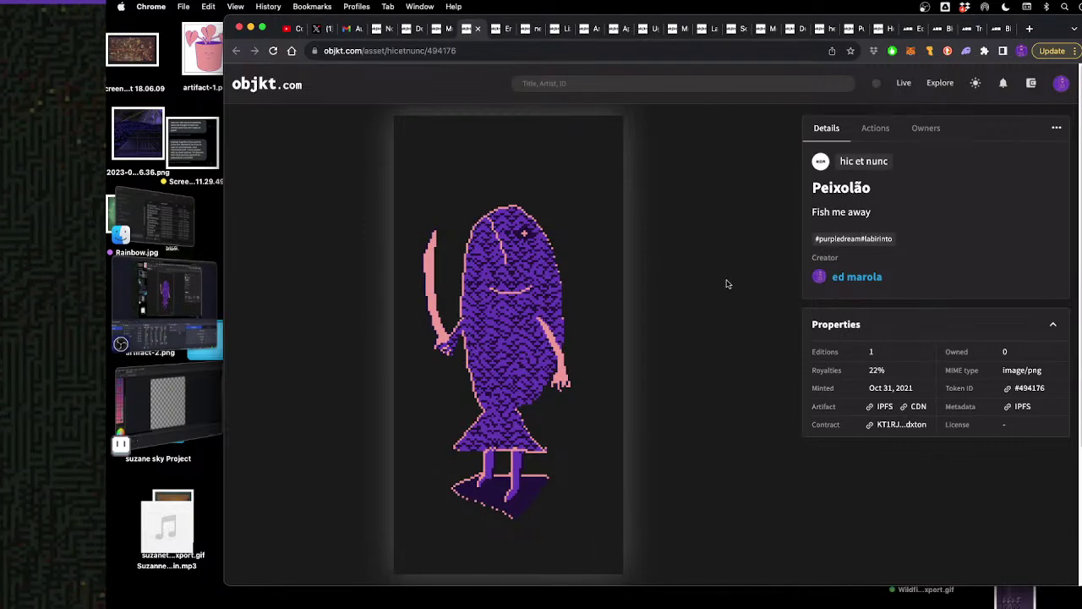
key("ctrl+Tab")
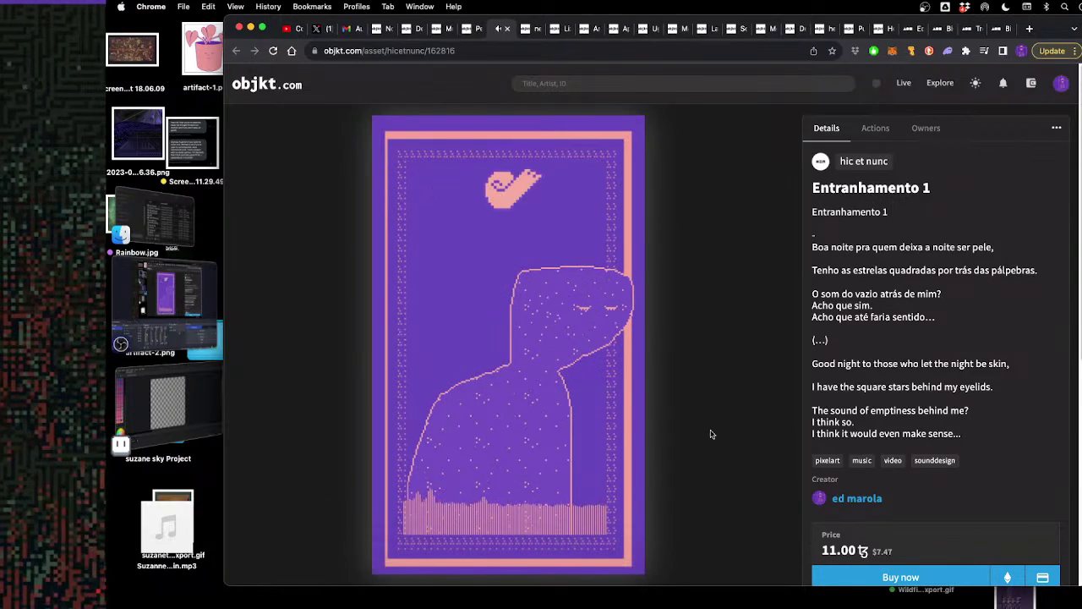
scroll(882, 381, "down", 5)
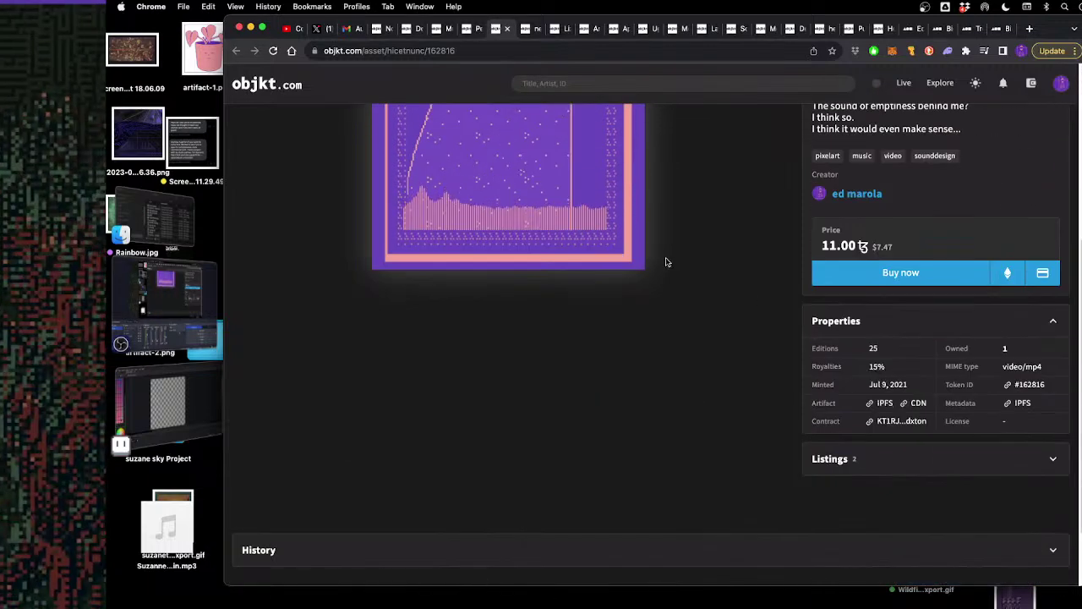
scroll(550, 306, "up", 2)
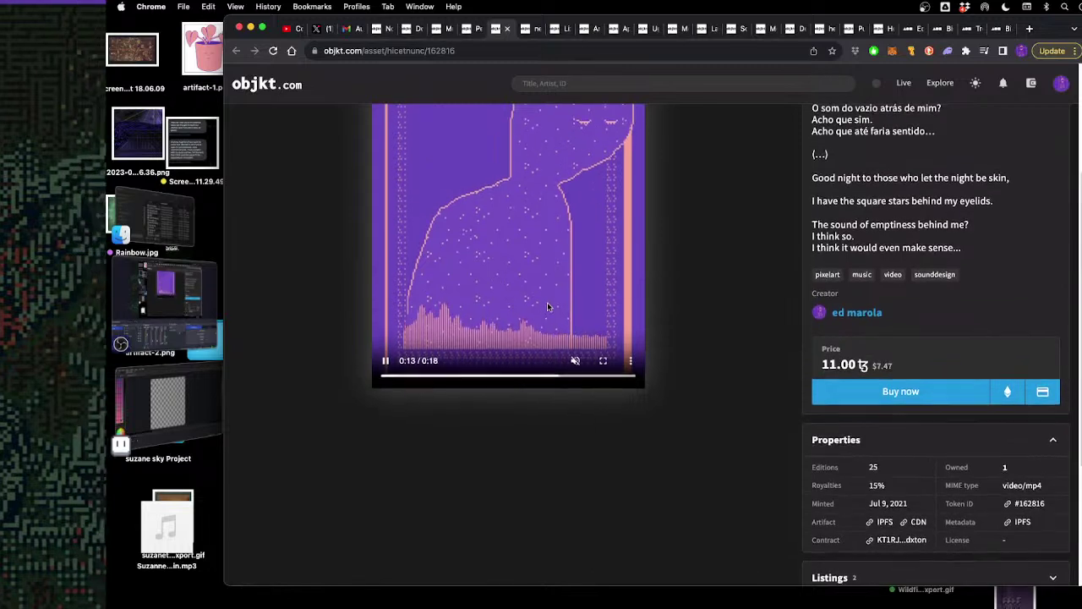
scroll(548, 306, "up", 3)
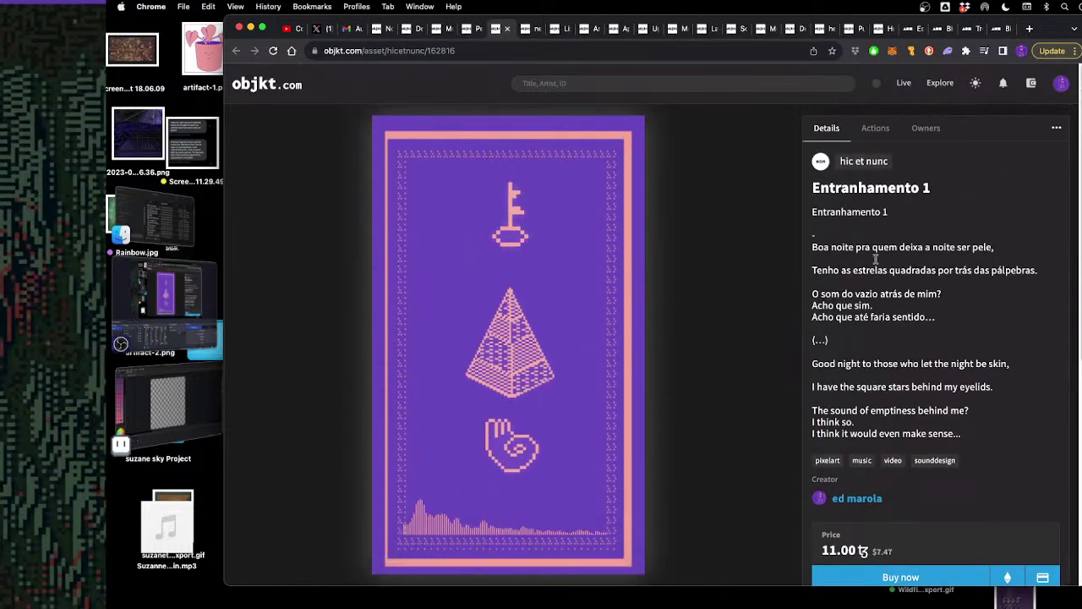
Read through the Entranhamento 1 description and properties, highlight its price, and review the video artwork
left_click_drag(935, 318, 840, 312)
left_click(886, 355)
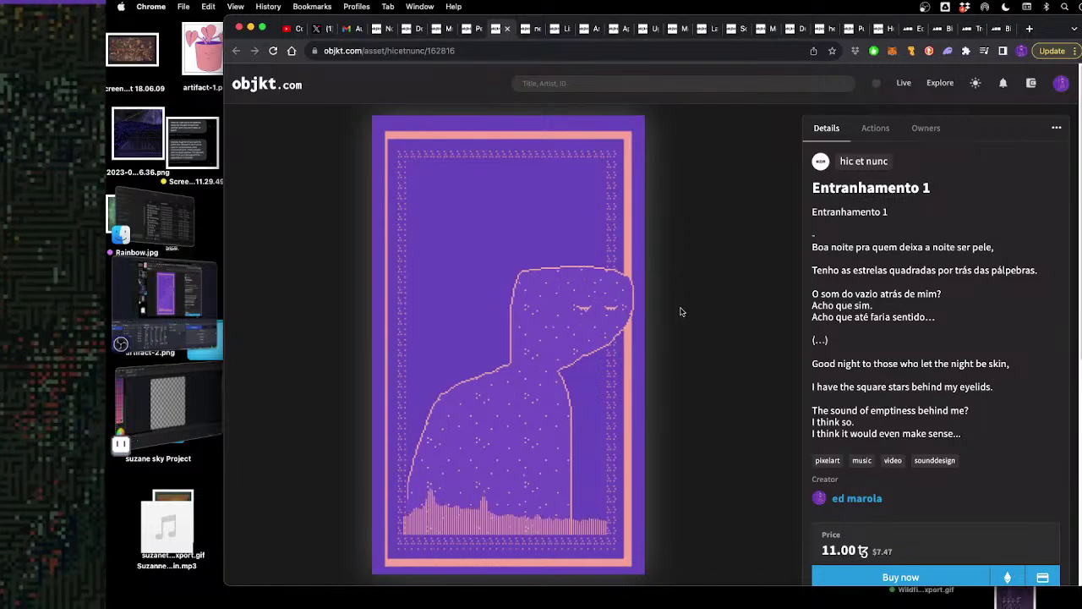
scroll(884, 331, "down", 5)
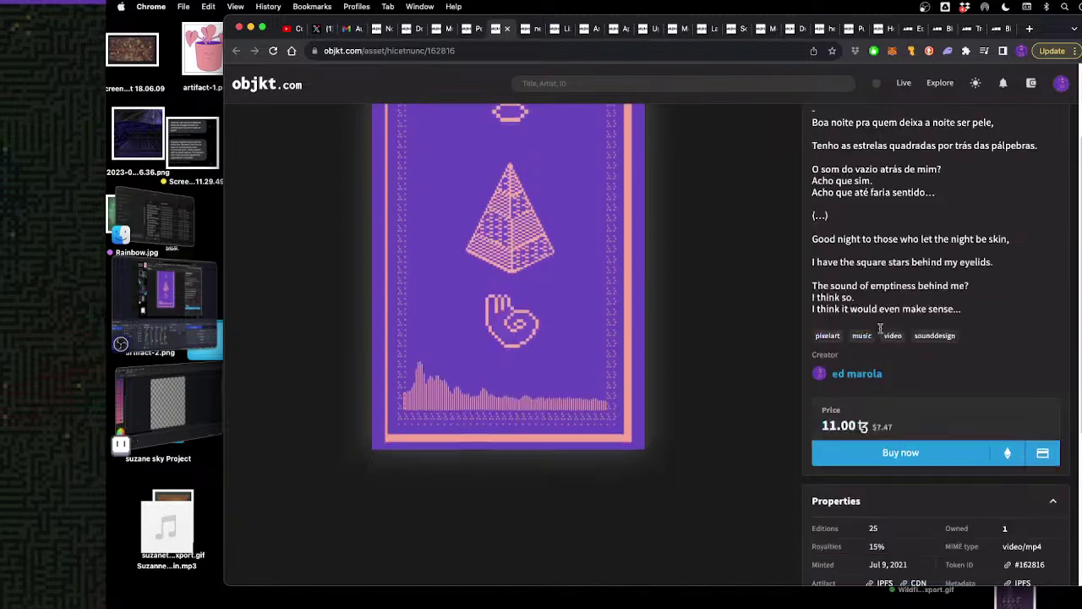
left_click_drag(821, 357, 869, 358)
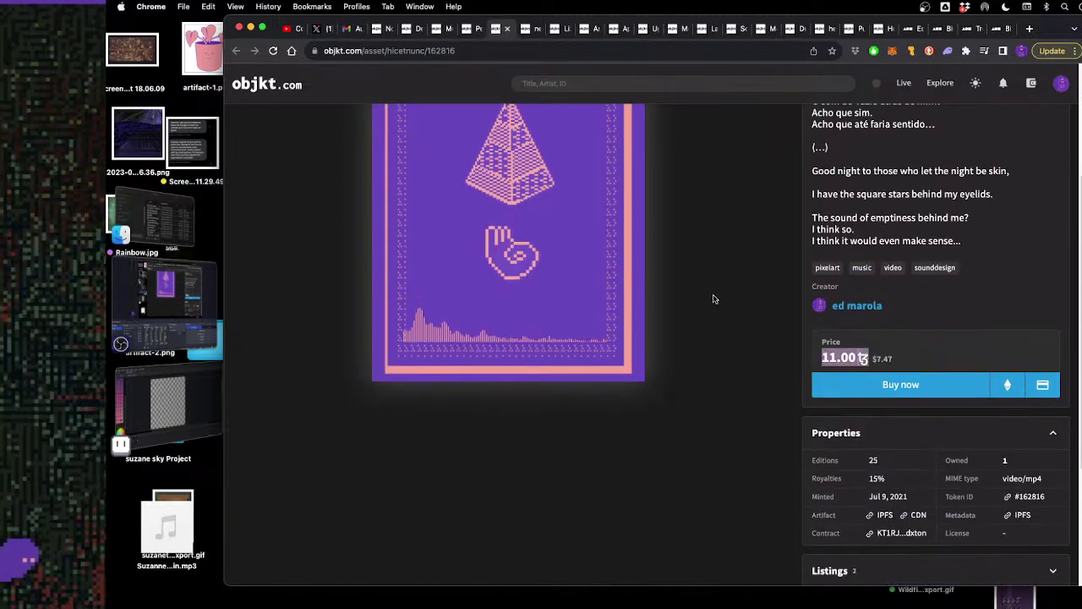
scroll(719, 303, "up", 5)
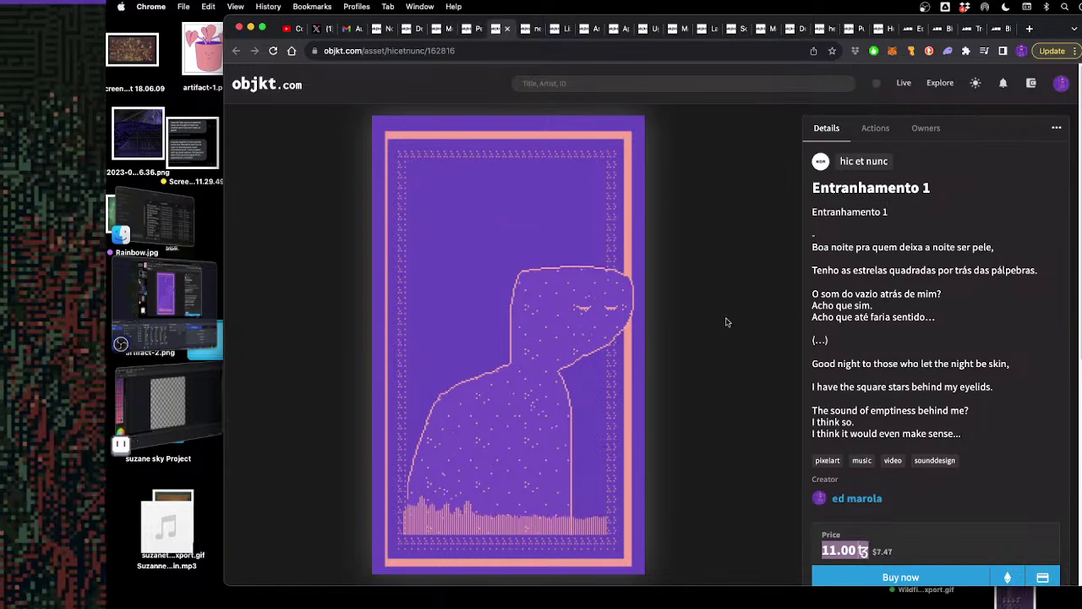
mouse_move(541, 525)
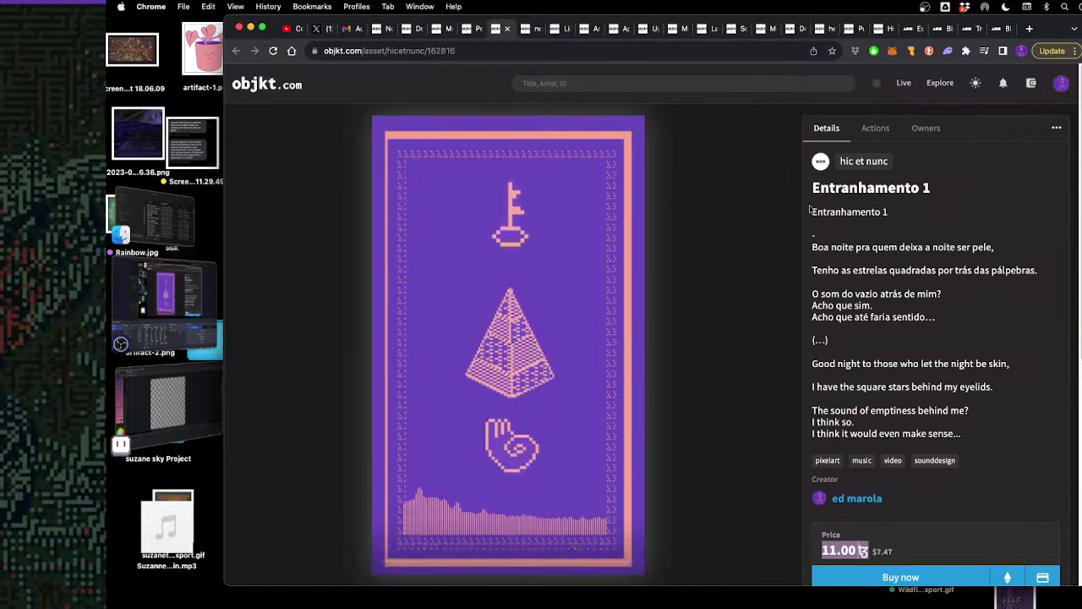
Close the Entranhamento 1 page and examine the nest artwork in full screen
key("super+w")
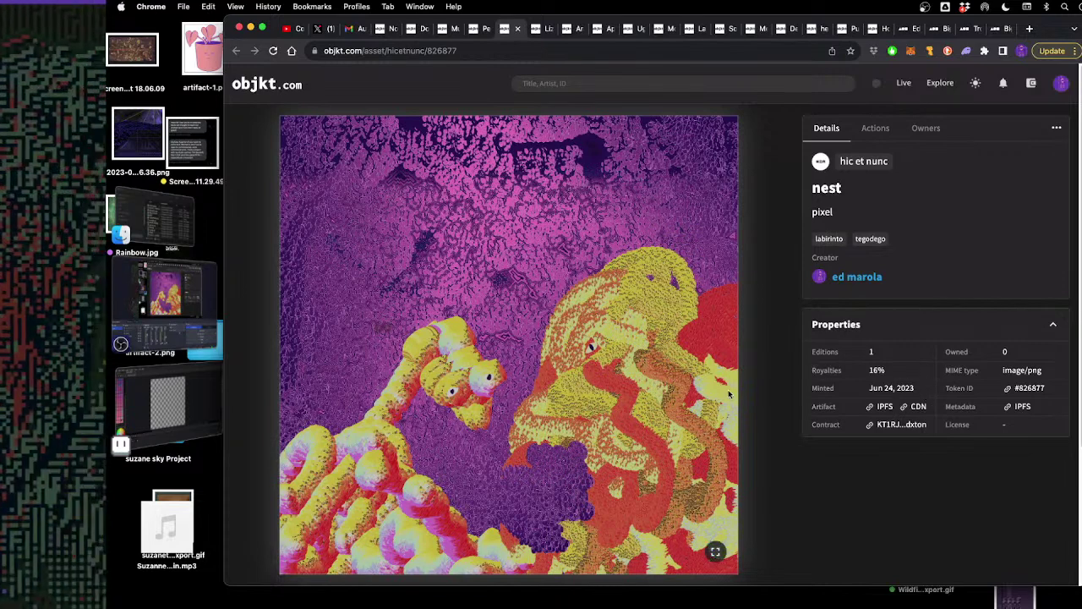
left_click(715, 552)
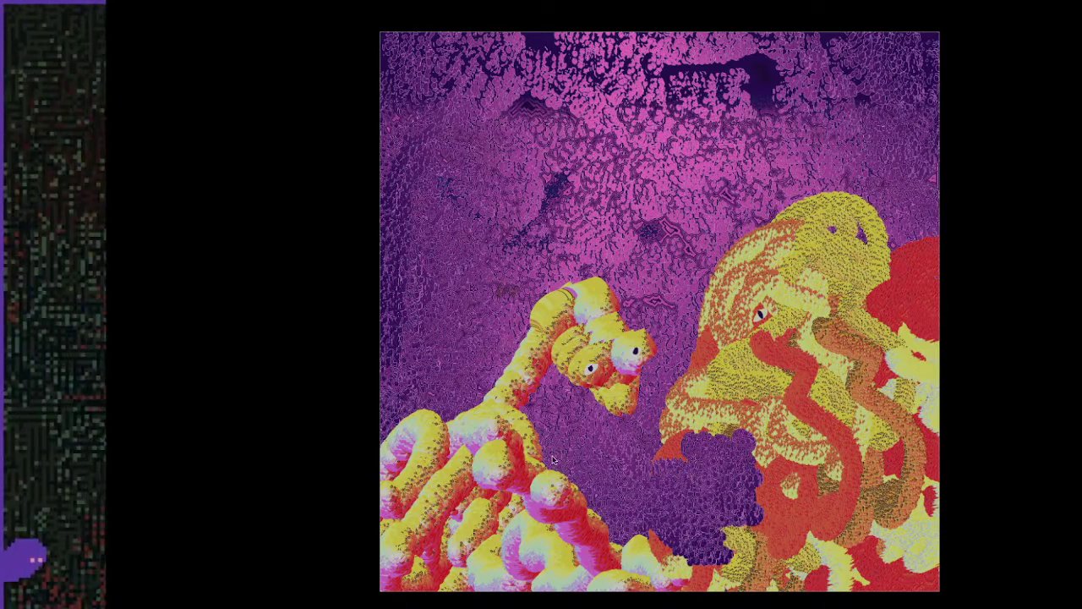
key("Escape")
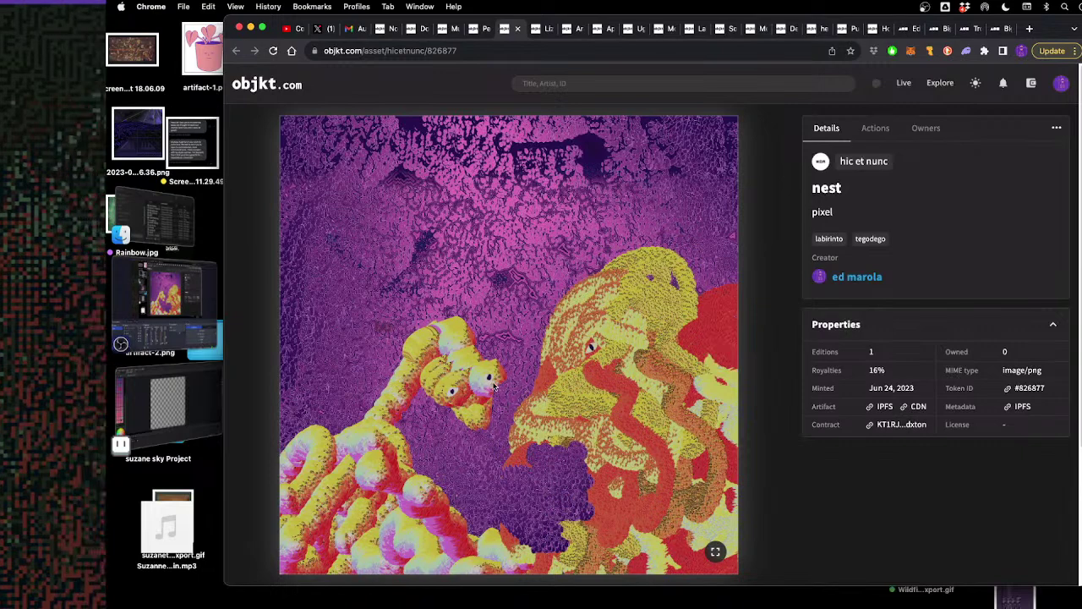
Switch to Aseprite to look over the blank sprite and its color palette, and return to the nest page in Chrome
key("super+Tab")
left_click(575, 313)
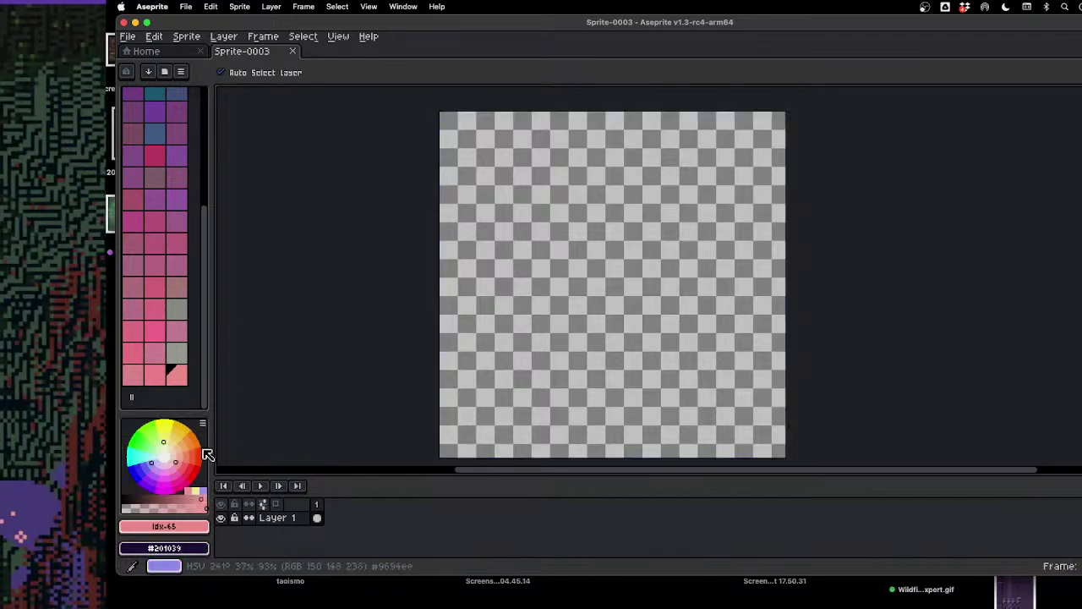
key("super+Tab")
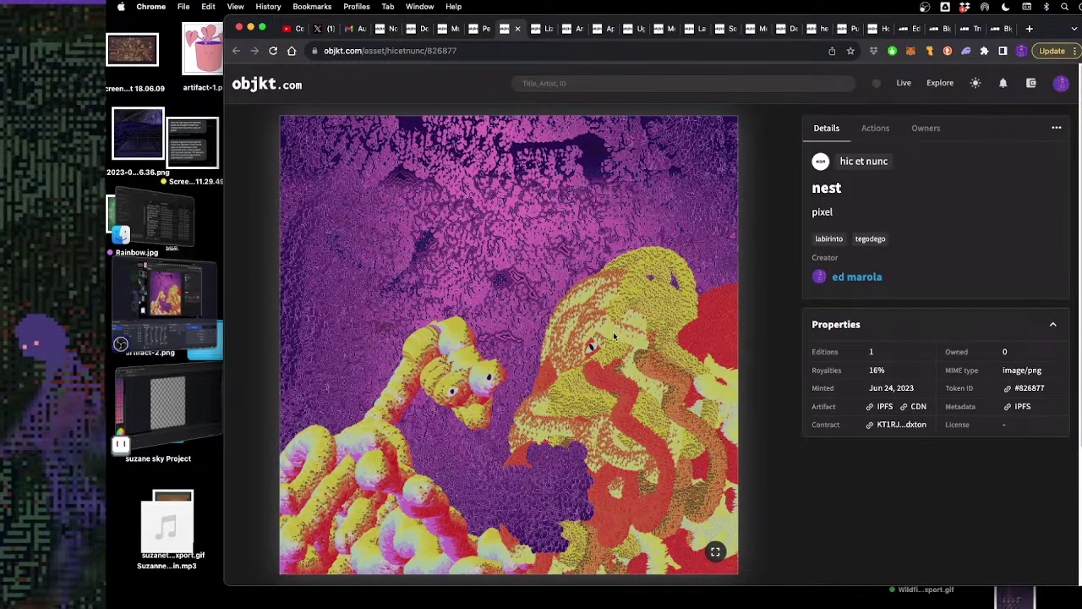
Close the nest page and examine the Lizard and AracDemon artworks in full screen
key("super+w")
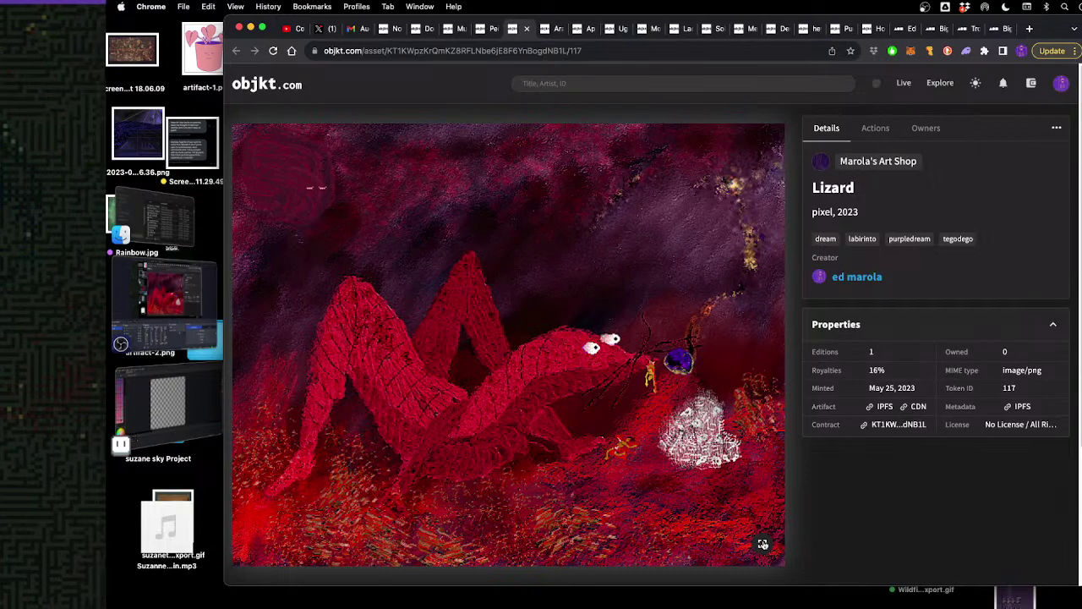
left_click(764, 545)
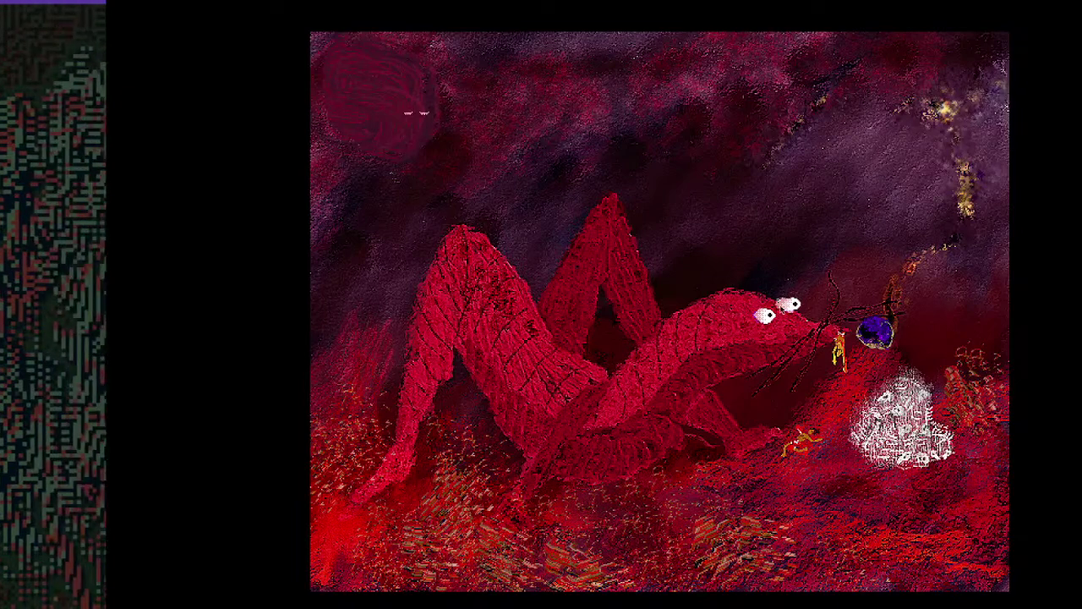
key("Escape")
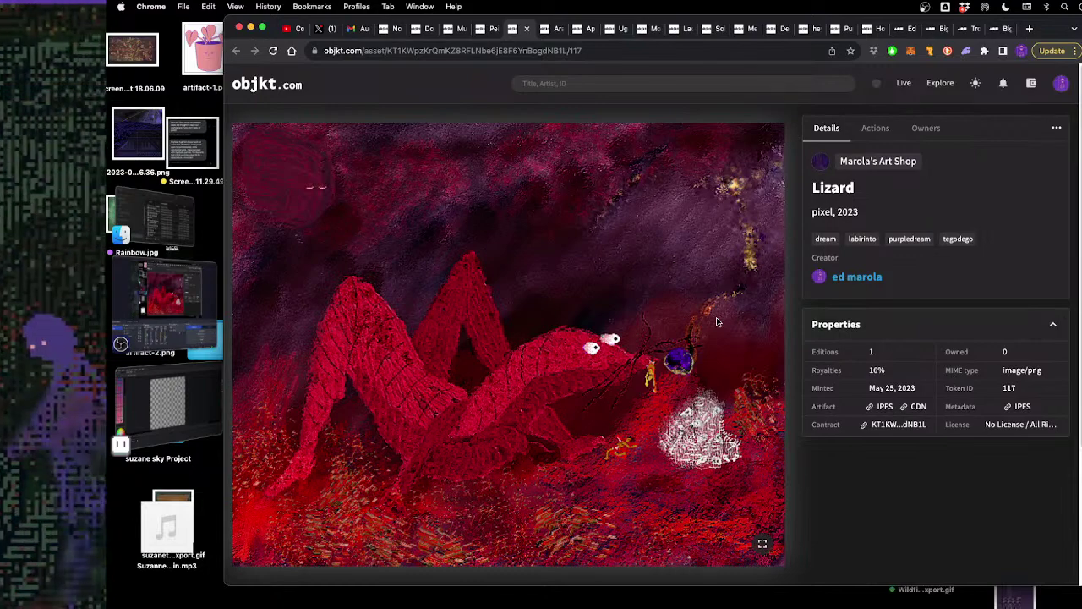
key("ctrl+Tab")
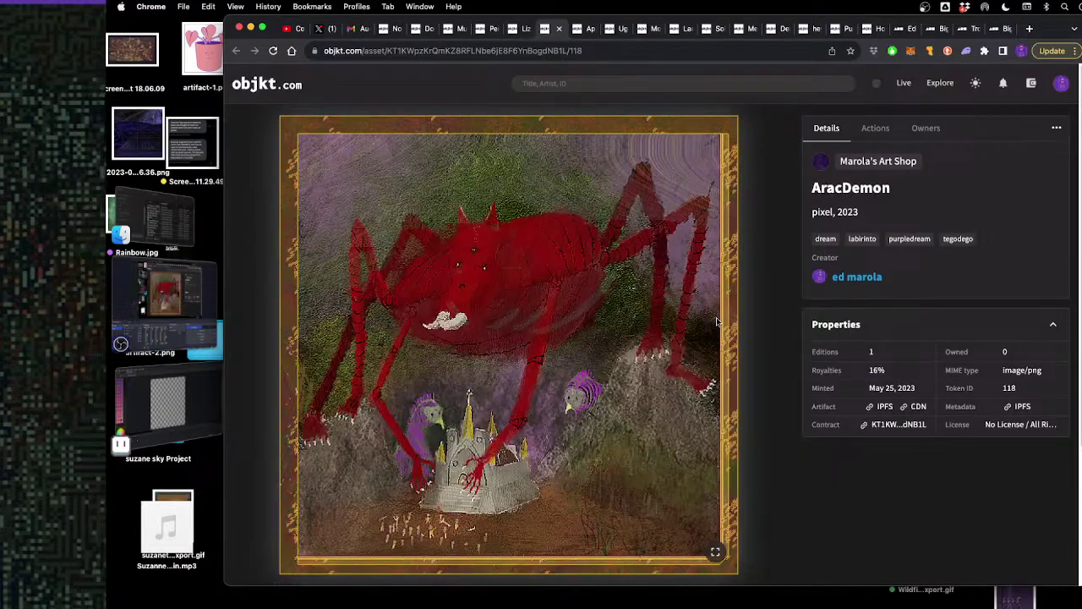
left_click(715, 554)
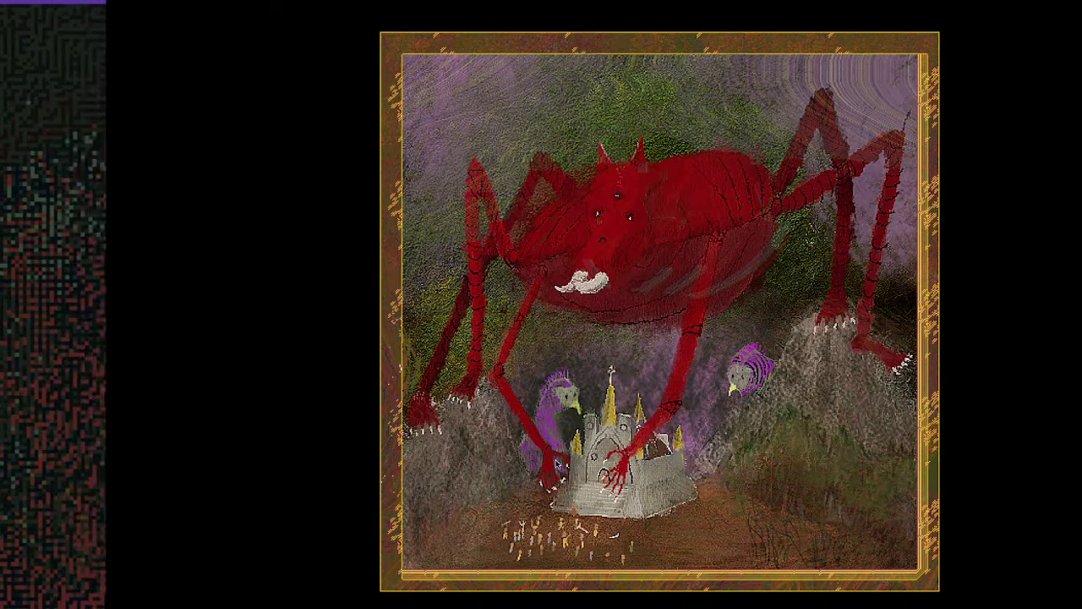
key("Escape")
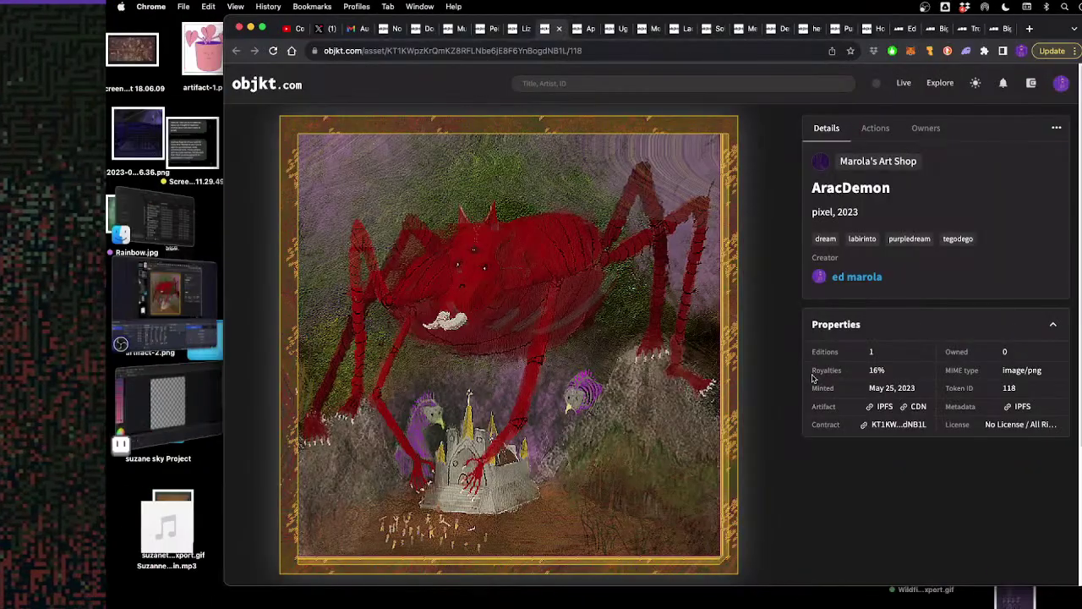
Review the Apocalypse and Ugly Mermaid artwork pages, and examine Monster Tales in full screen
key("ctrl+Tab")
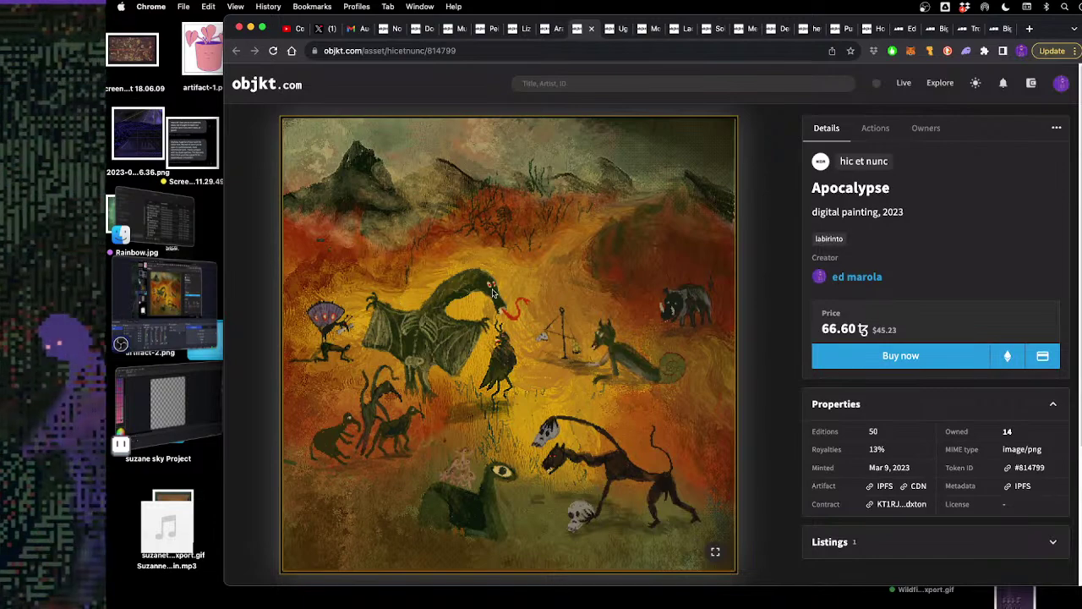
key("ctrl+Tab")
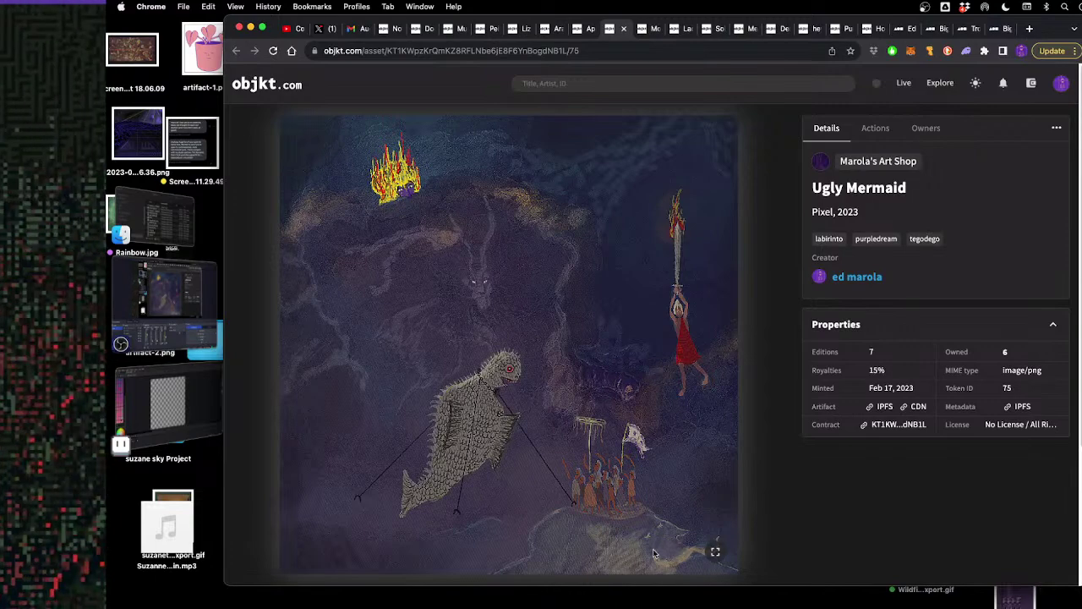
key("ctrl+Tab")
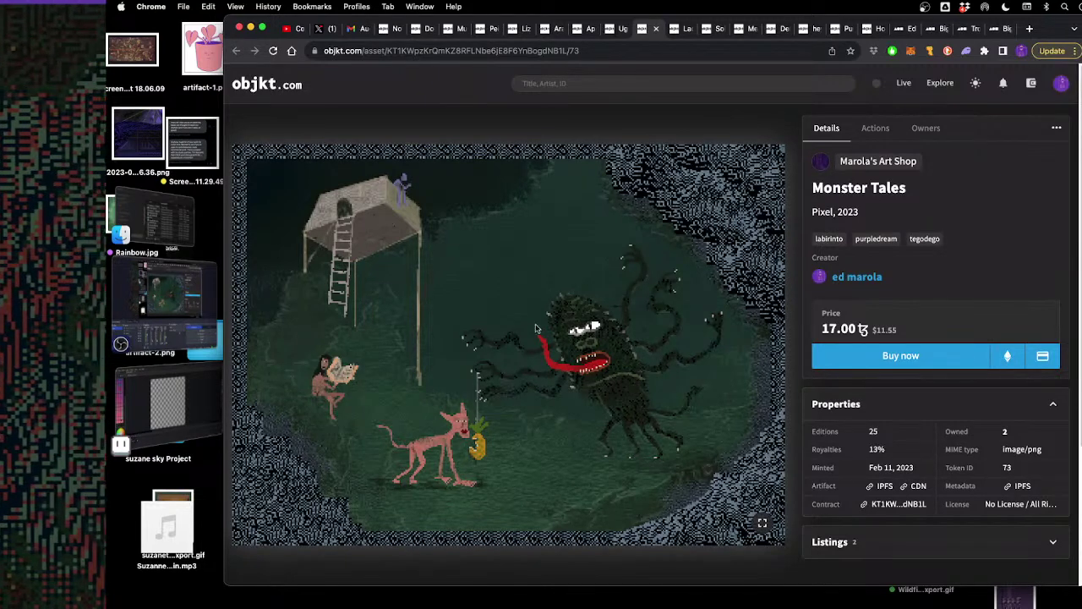
left_click(762, 522)
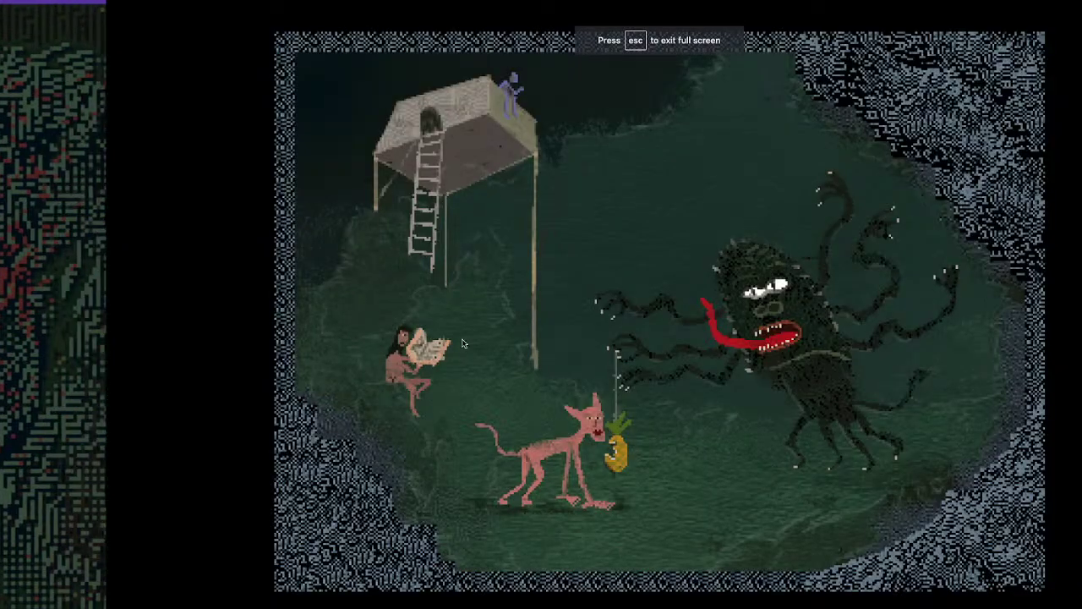
key("Escape")
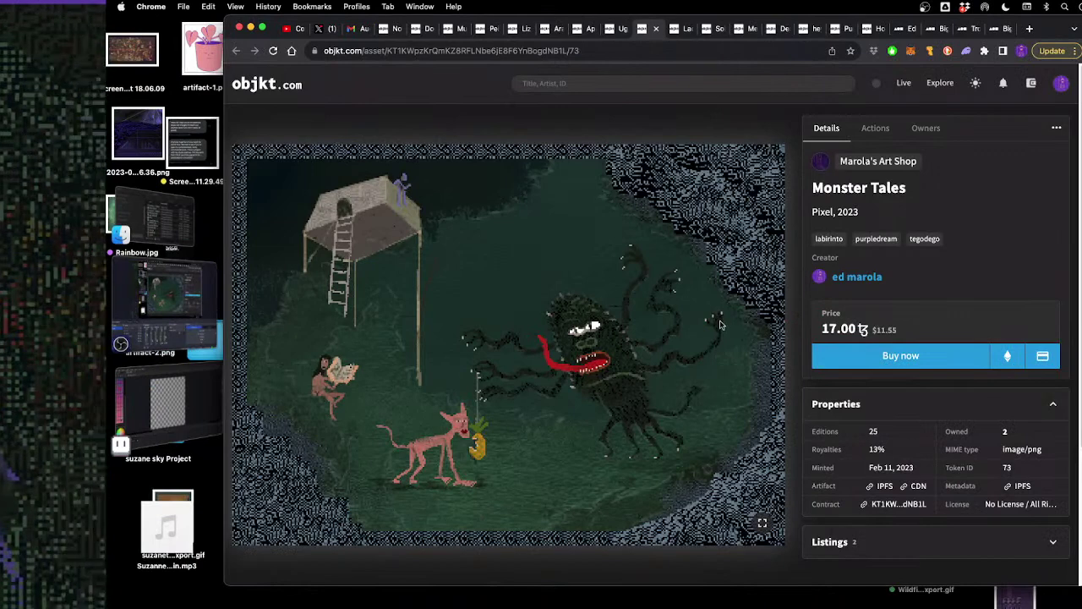
Examine the Lacraia artwork in full screen, and bring up the Solar System page with its title highlighted
key("ctrl+Tab")
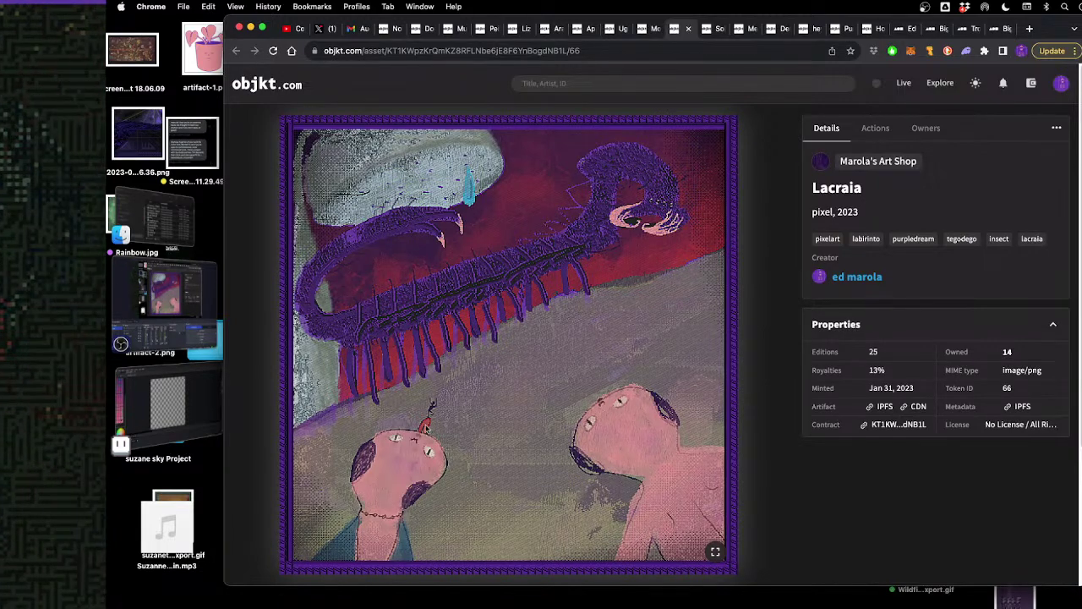
left_click(716, 550)
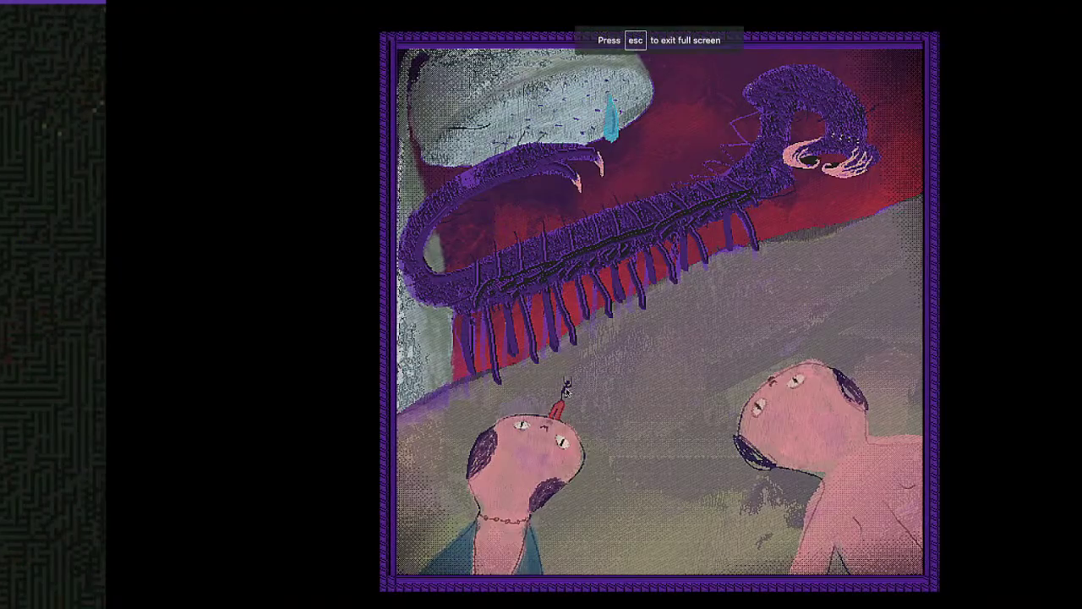
key("Escape")
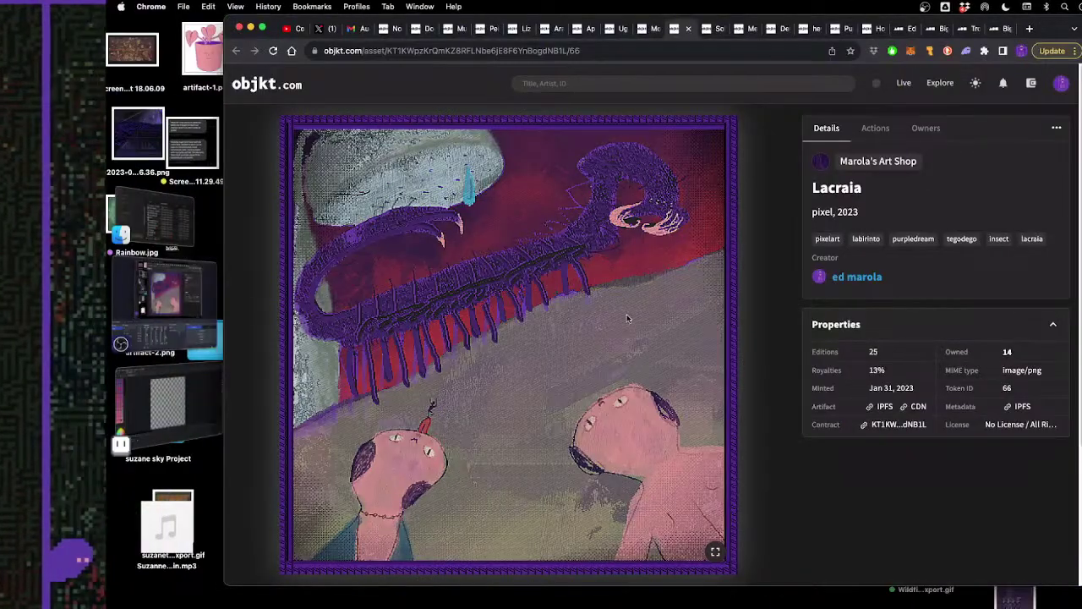
key("ctrl+Tab")
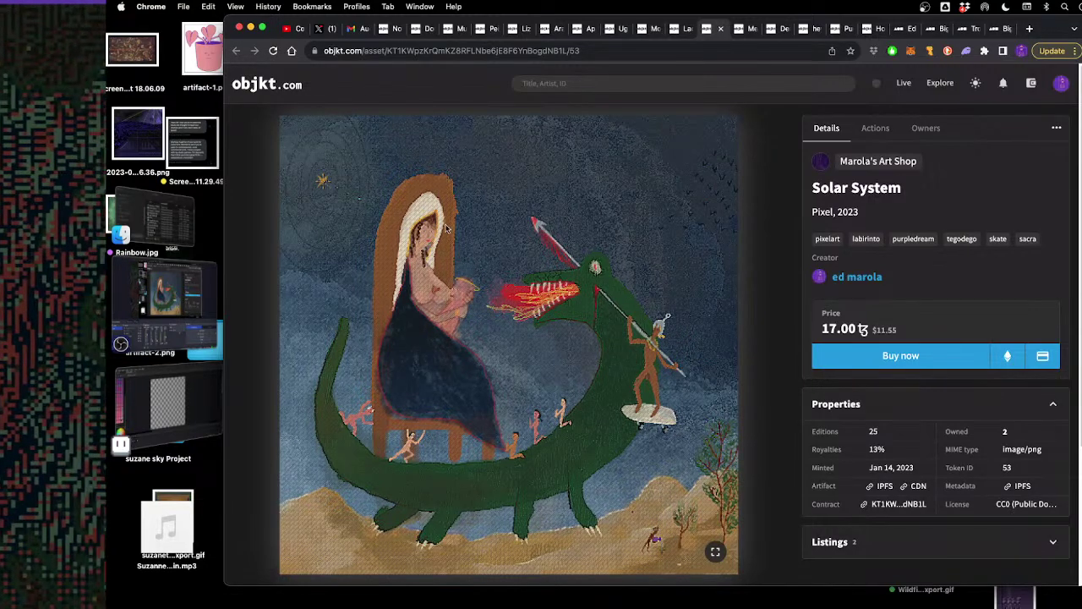
left_click_drag(911, 193, 810, 186)
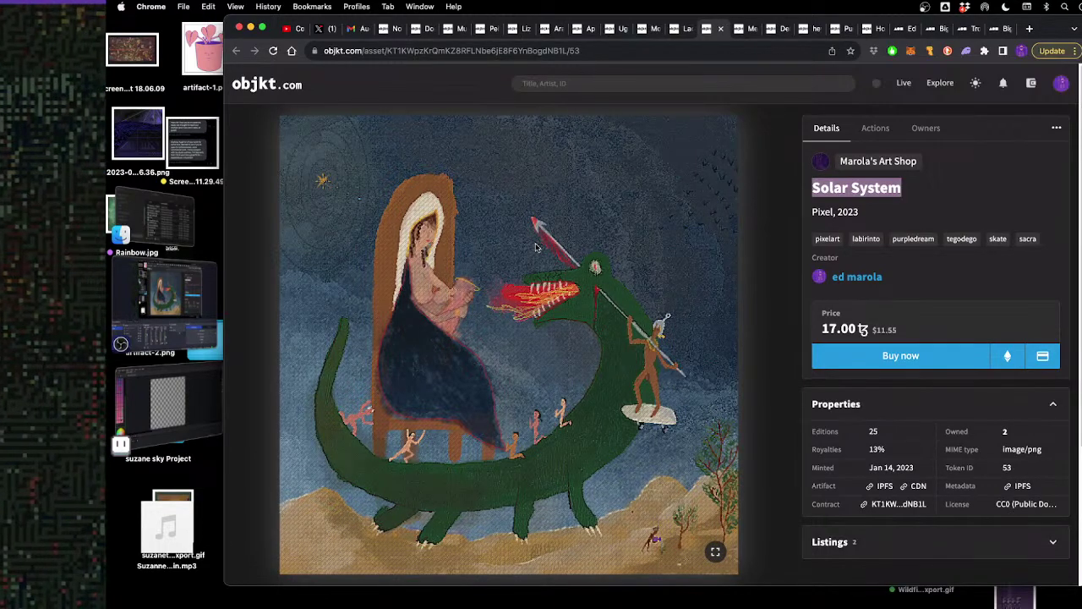
Bring up the Message artwork page and examine the piece in full screen twice
key("ctrl+Tab")
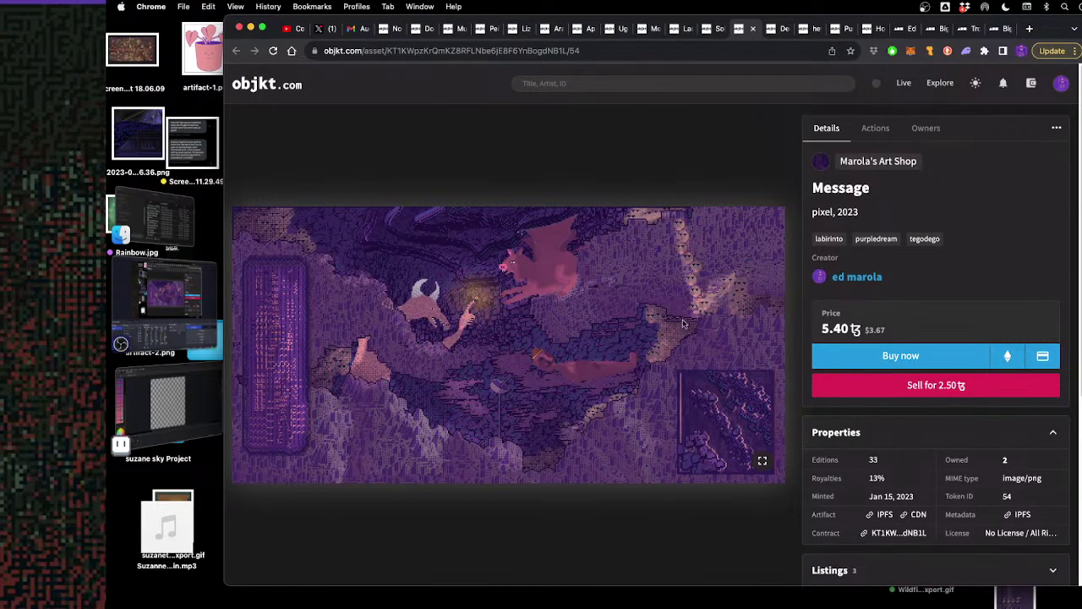
left_click(762, 461)
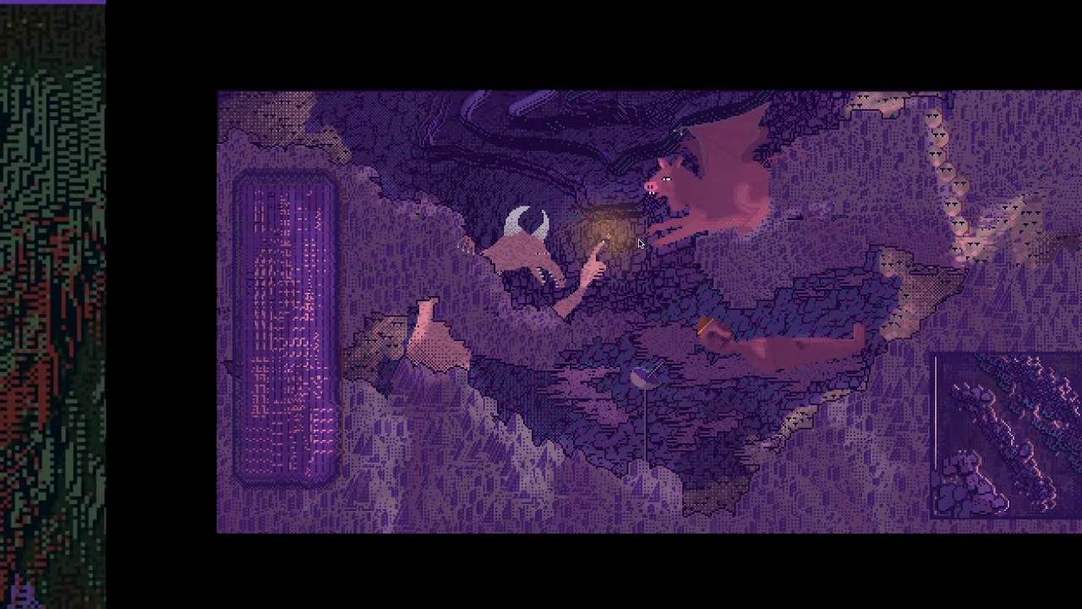
key("Escape")
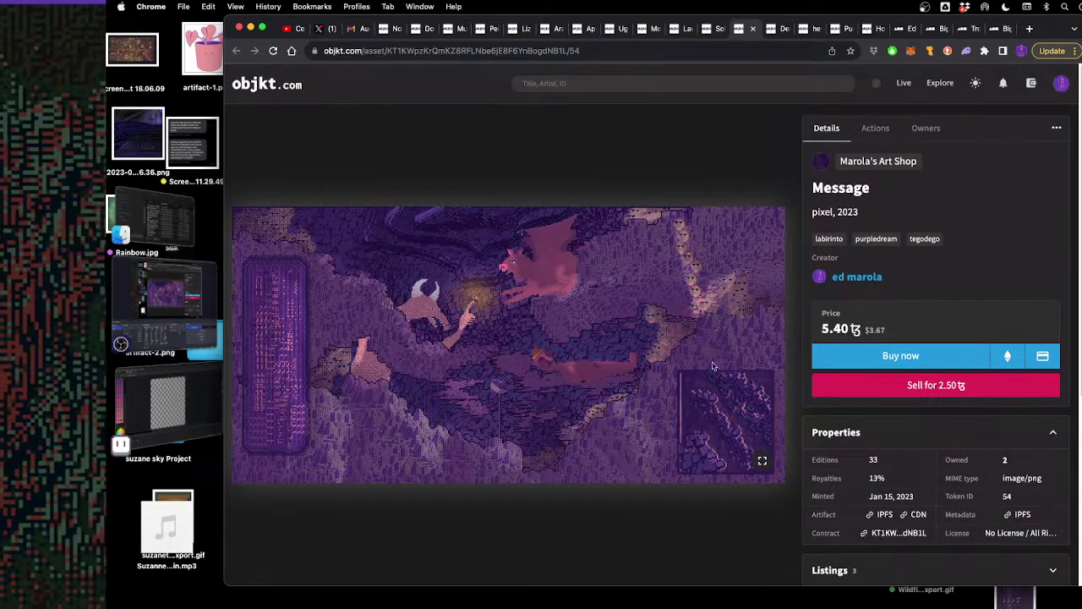
left_click(763, 461)
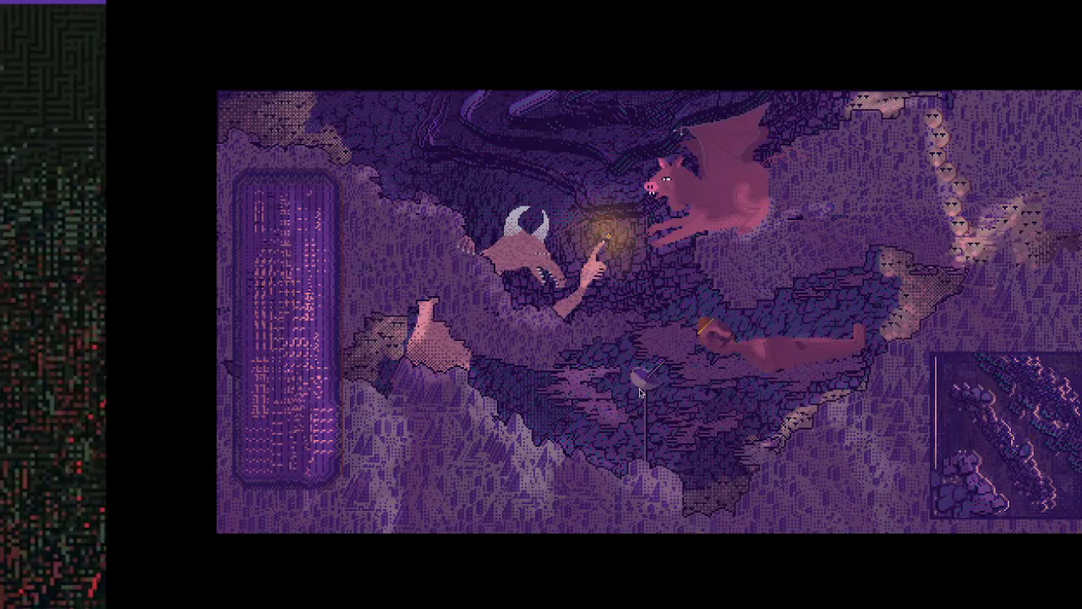
key("Escape")
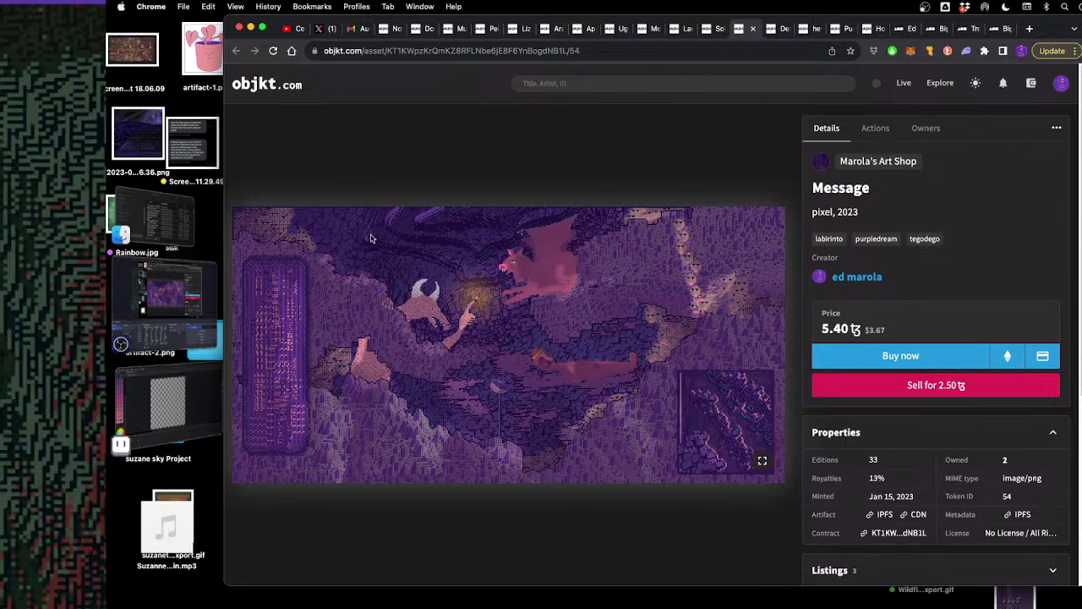
Review the Demon Rider artwork page and examine hey, i'm here in full screen
key("ctrl+Tab")
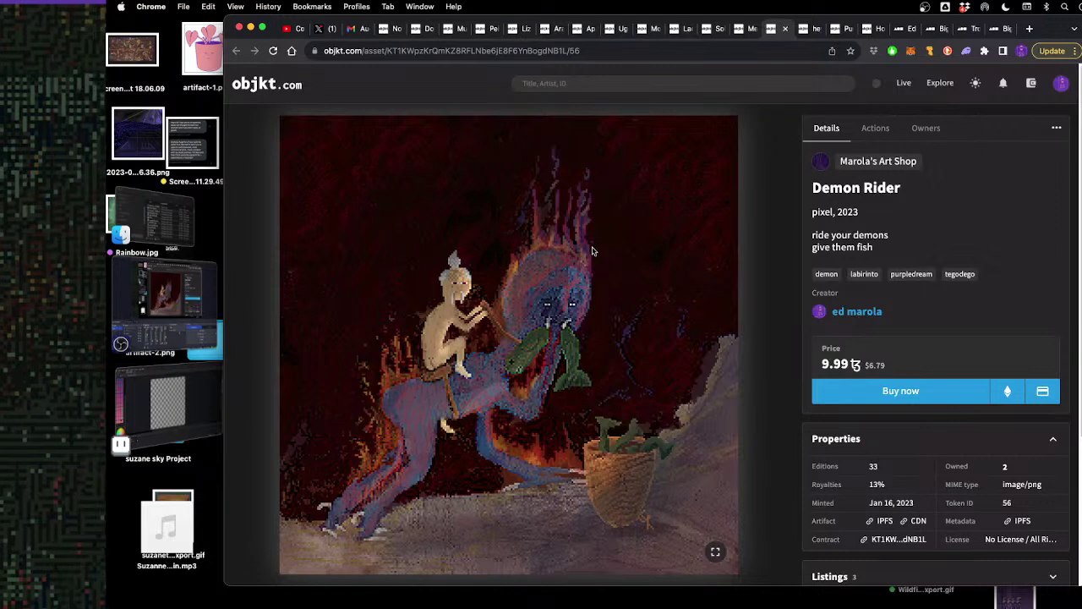
key("ctrl+Tab")
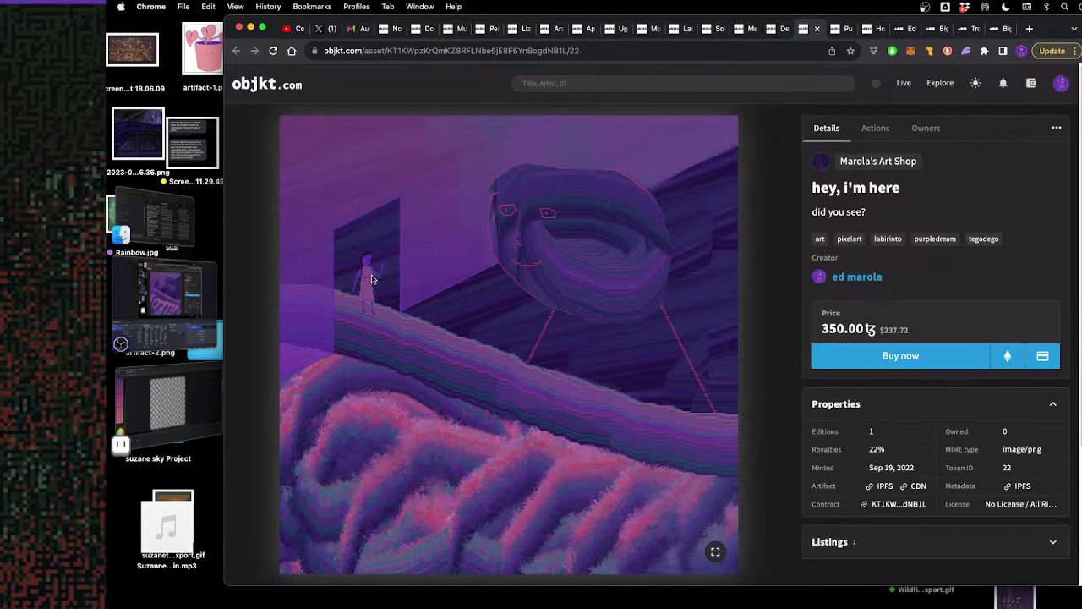
left_click(714, 553)
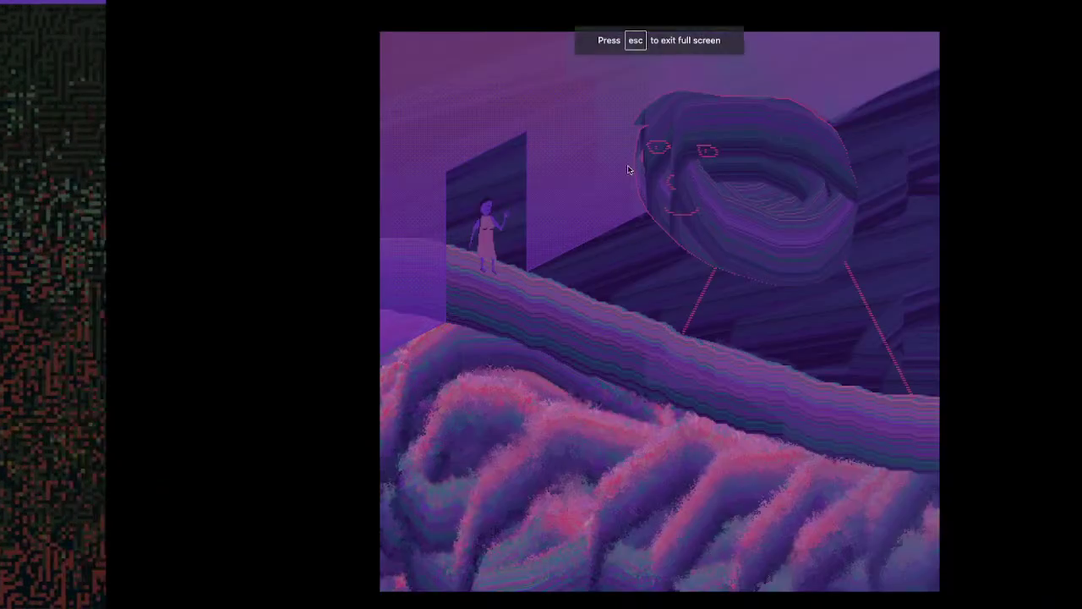
key("Escape")
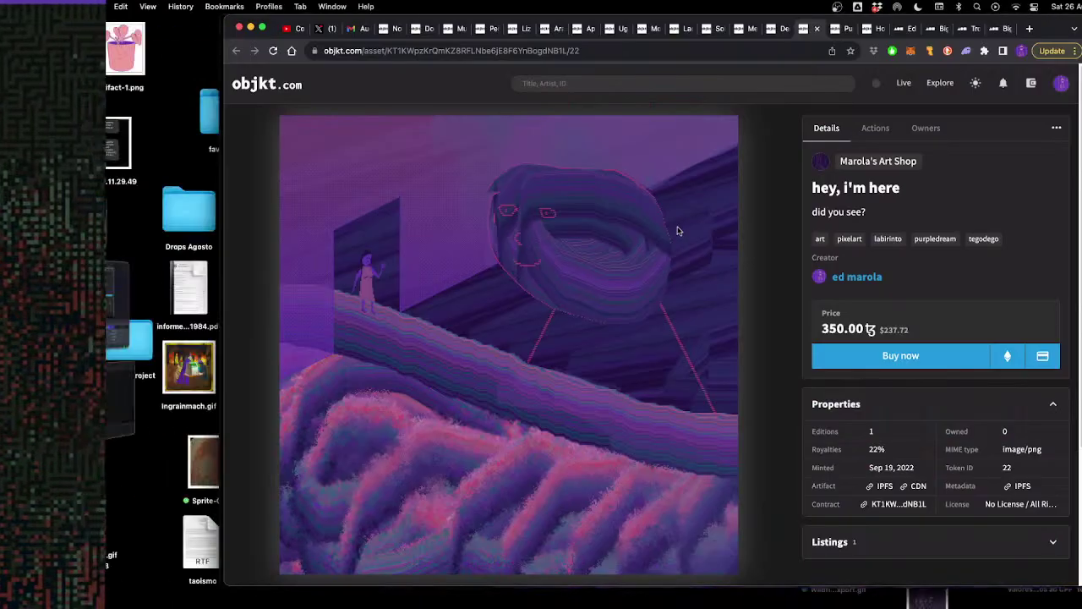
Review the Purple pixel tropical mythical beings page, and examine the original Tropical mythical beings artwork from its A(I)rt collection
key("ctrl+Tab")
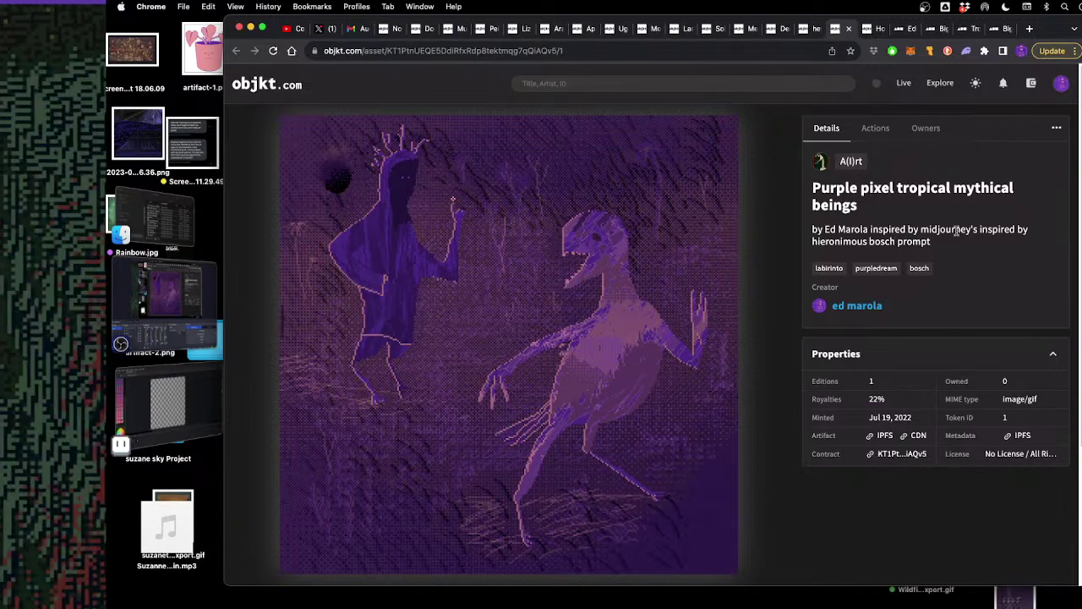
mouse_move(646, 235)
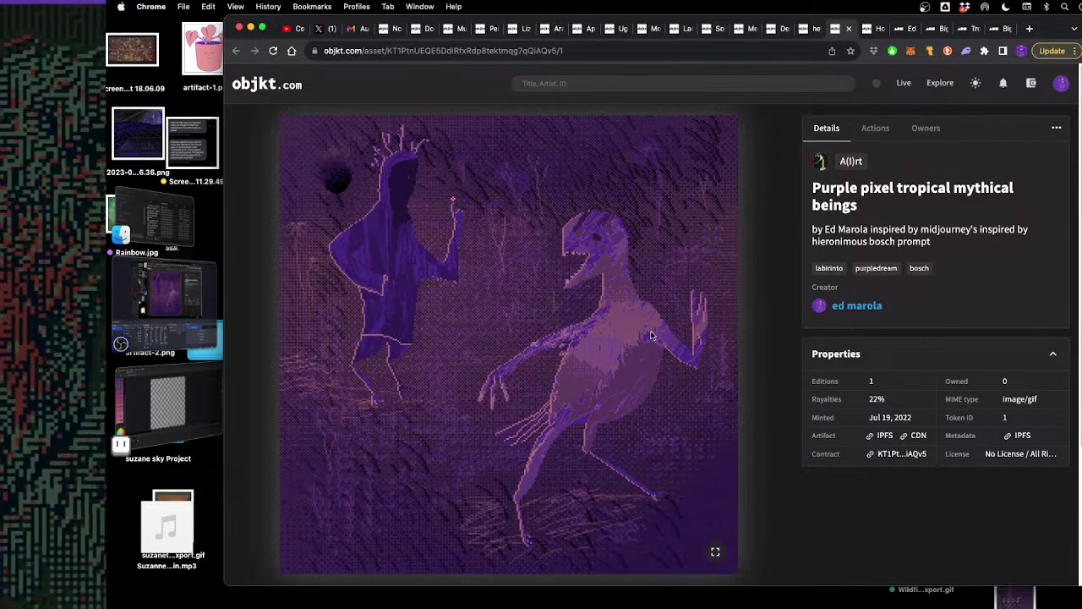
left_click(845, 163)
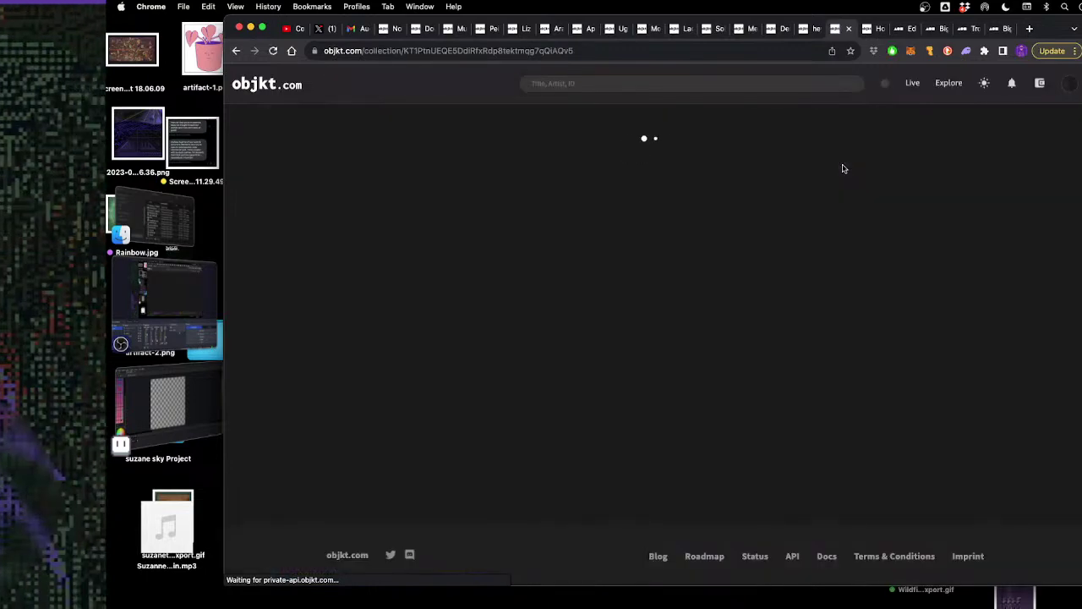
scroll(795, 310, "down", 3)
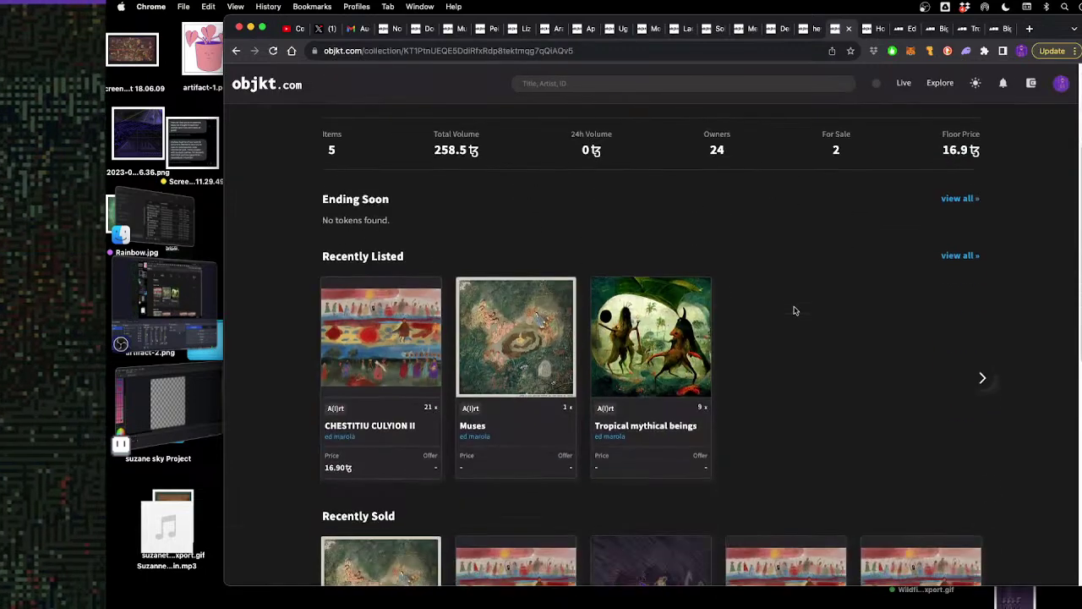
left_click(616, 375)
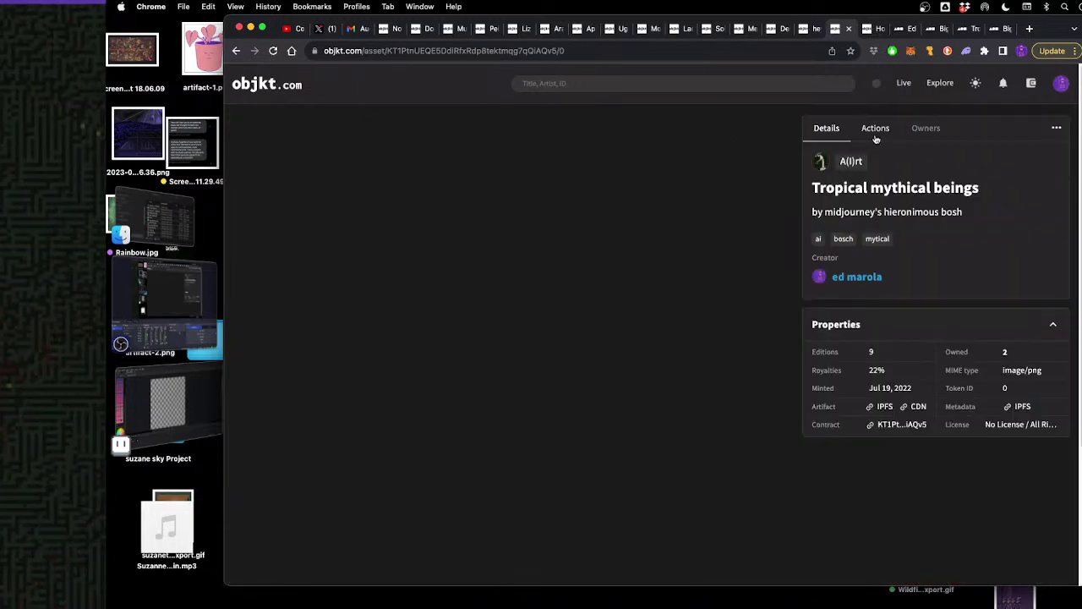
scroll(906, 248, "down", 3)
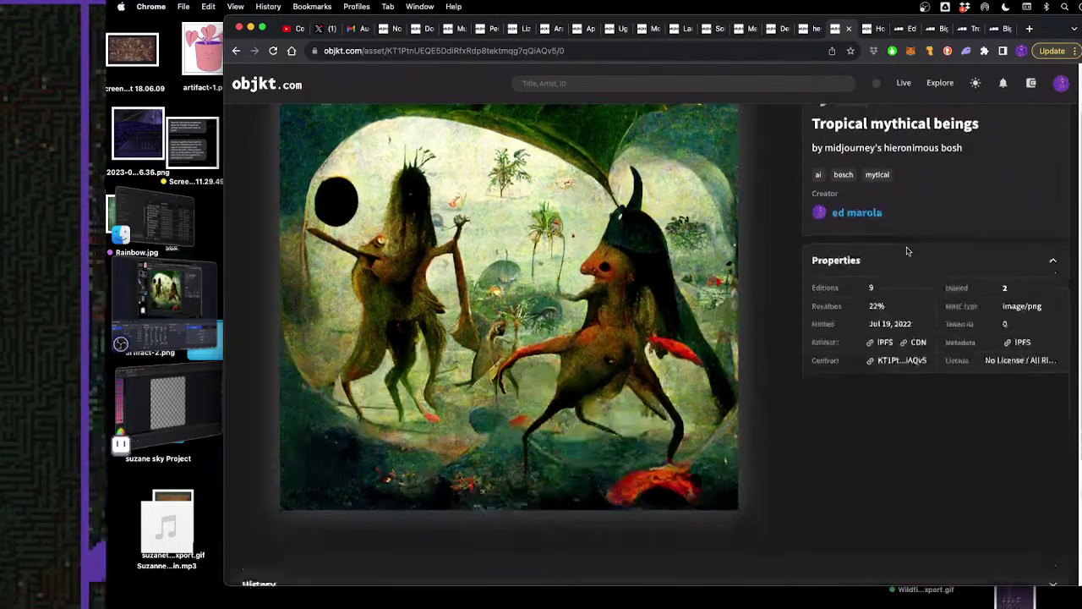
scroll(828, 301, "up", 3)
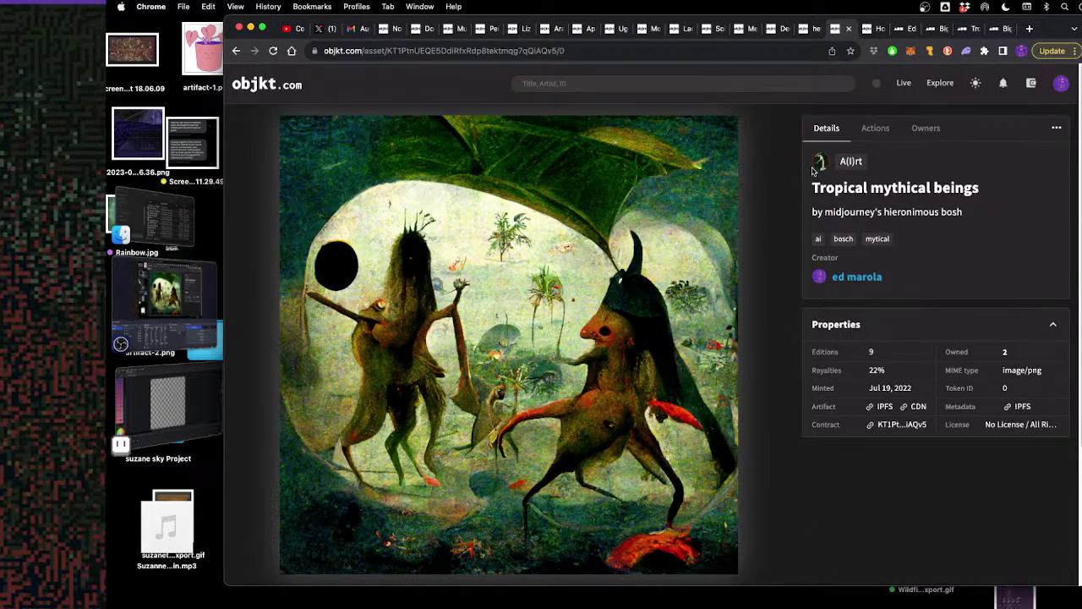
Bring up the How to use a computer artwork page and examine the piece in full screen
key("ctrl+Tab")
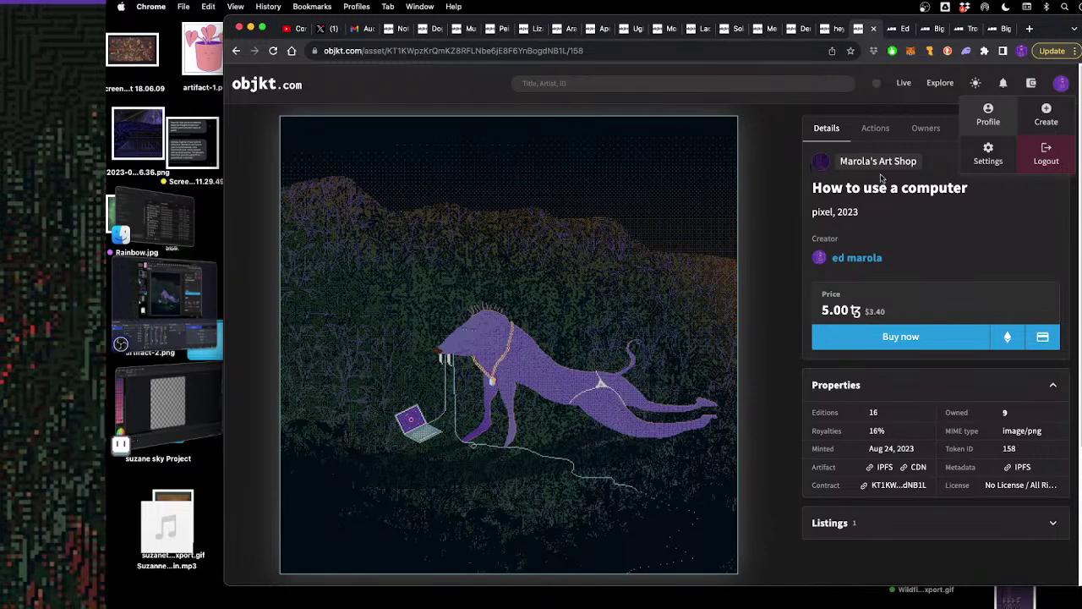
left_click(1018, 231)
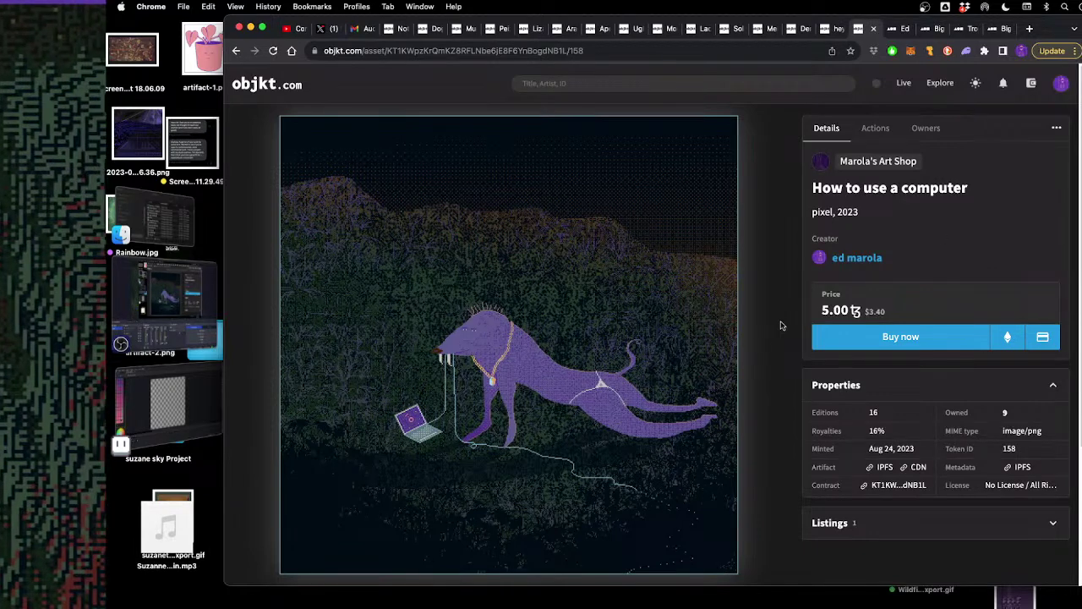
left_click(717, 555)
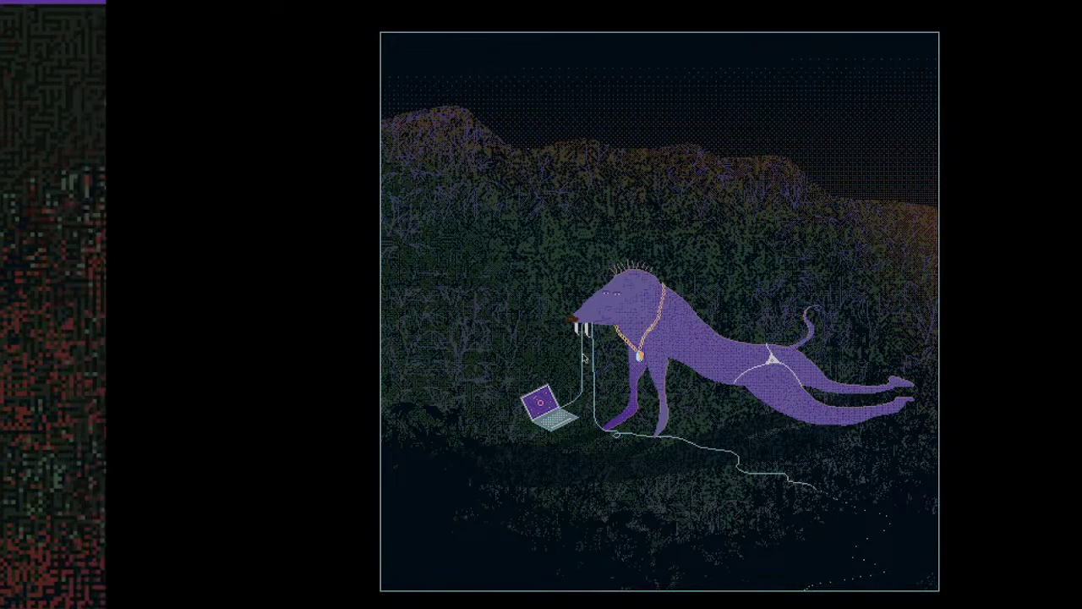
key("Escape")
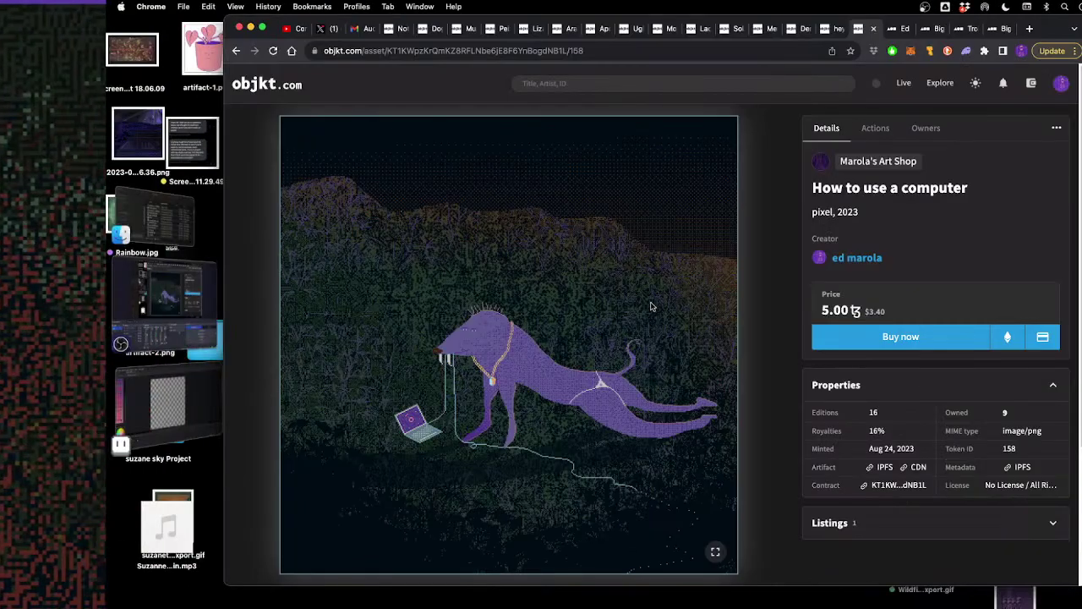
Review the artist's Foundation page, and examine the red river serpent and the forest scene with the yellow bird in full screen
key("super+alt+Right")
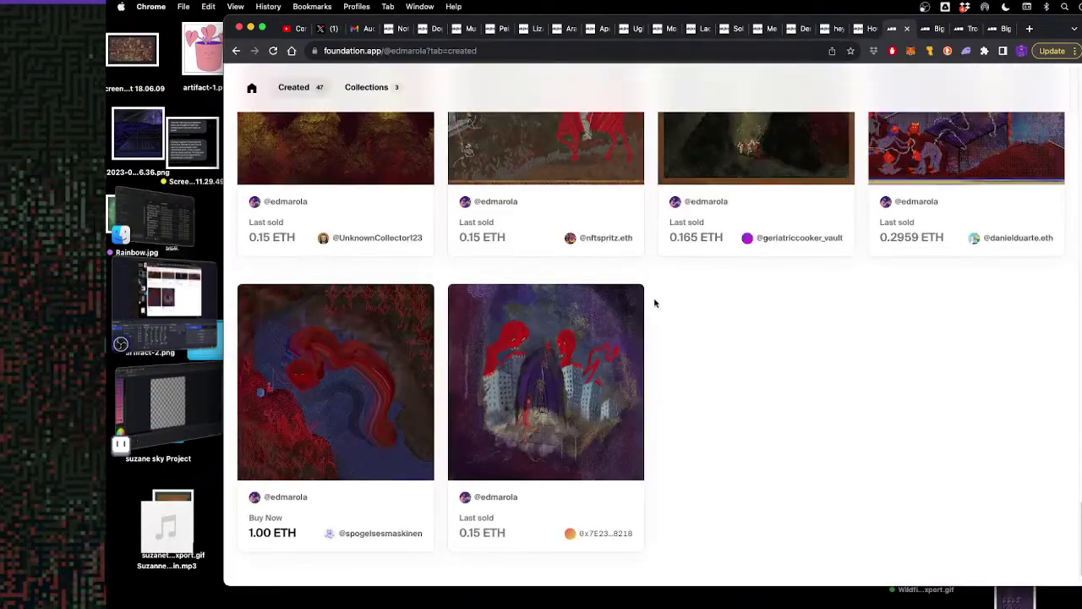
key("super+alt+Right")
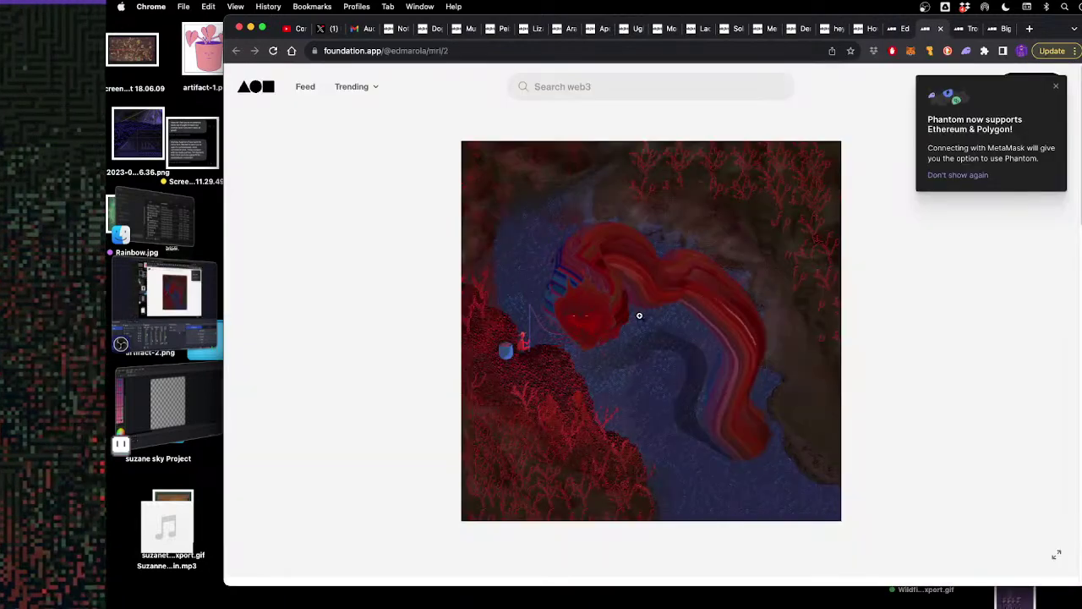
left_click(638, 313)
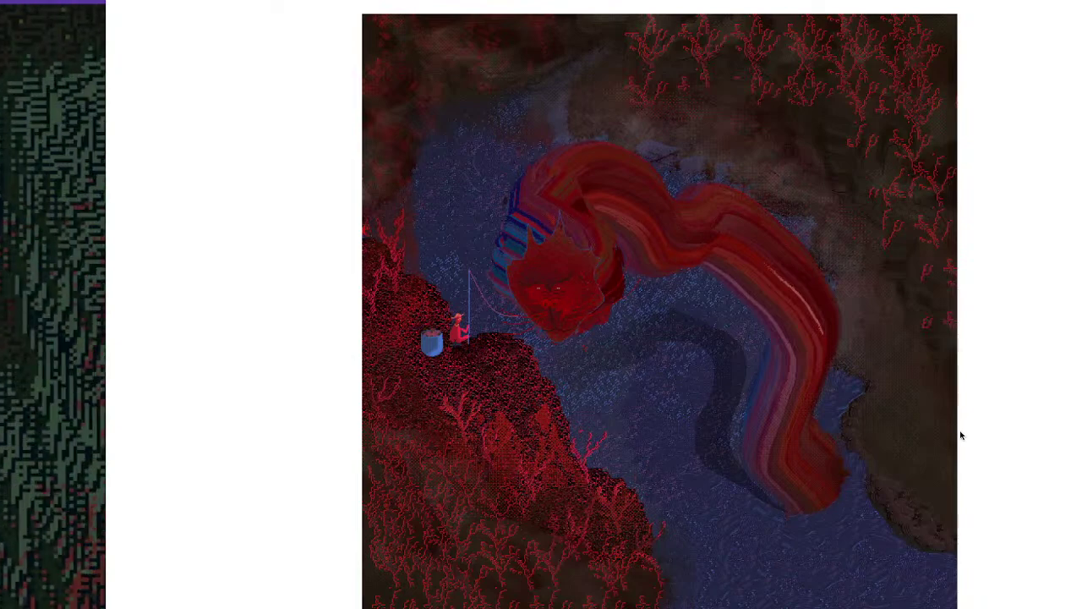
key("Escape")
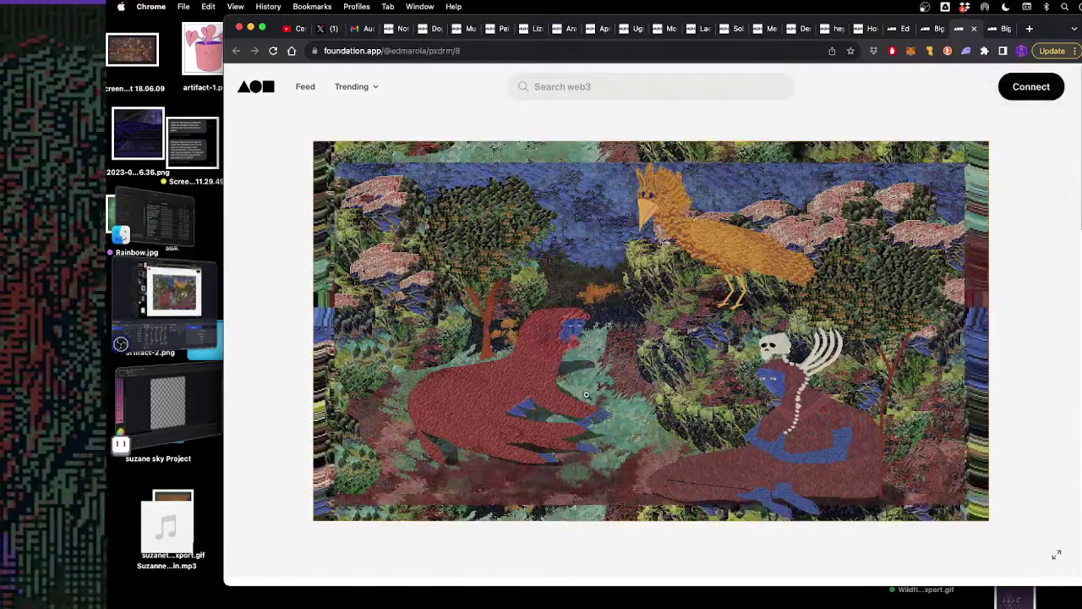
left_click(1014, 307)
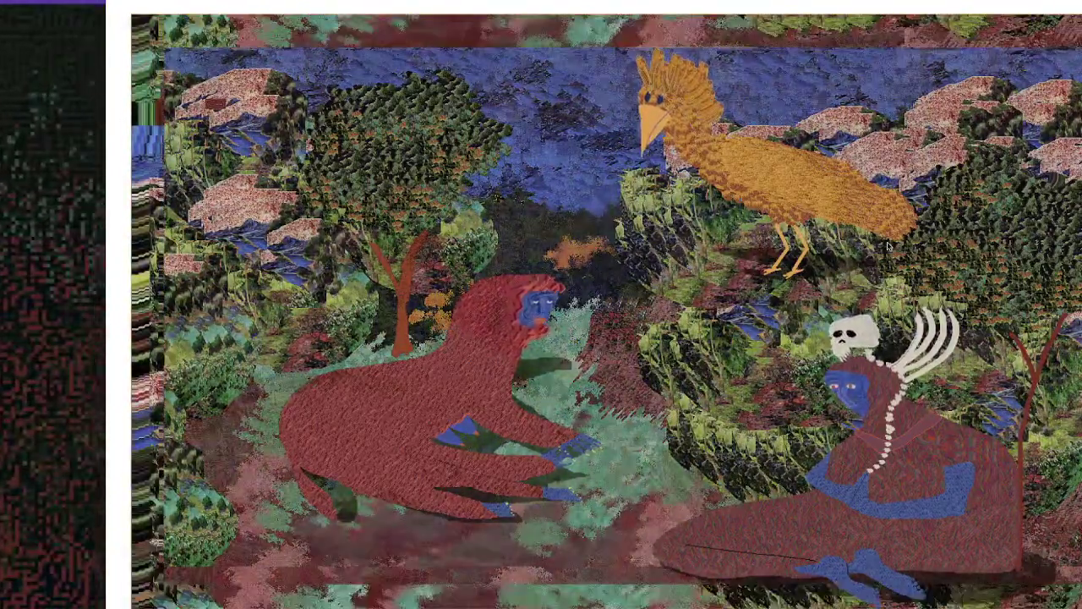
key("Escape")
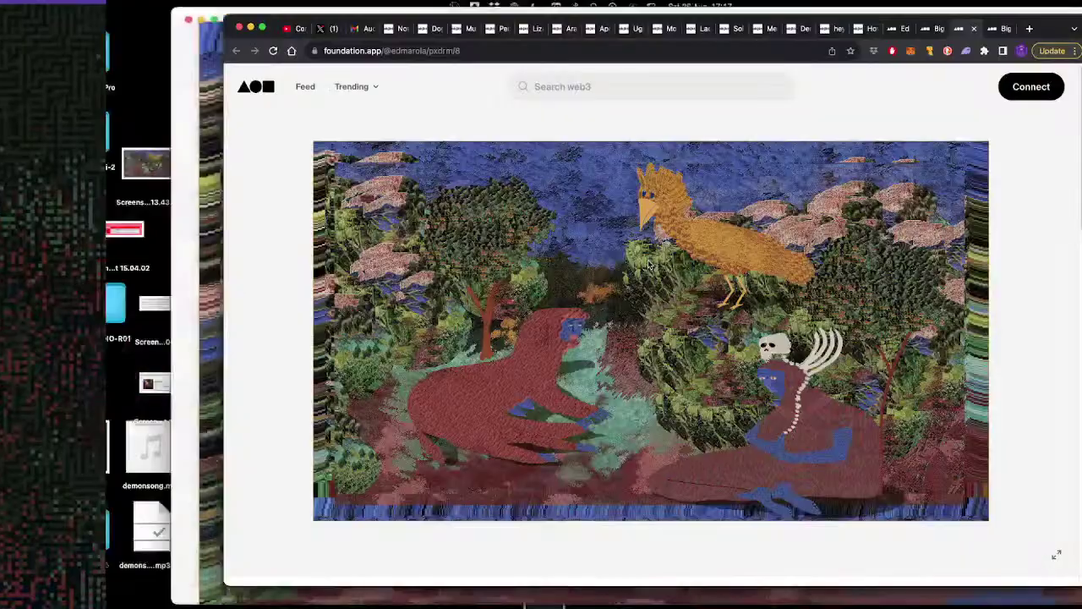
Return to the live content list in YouTube Studio and bring up the watch page of the Pixel Monsters stream
key("ctrl+Tab")
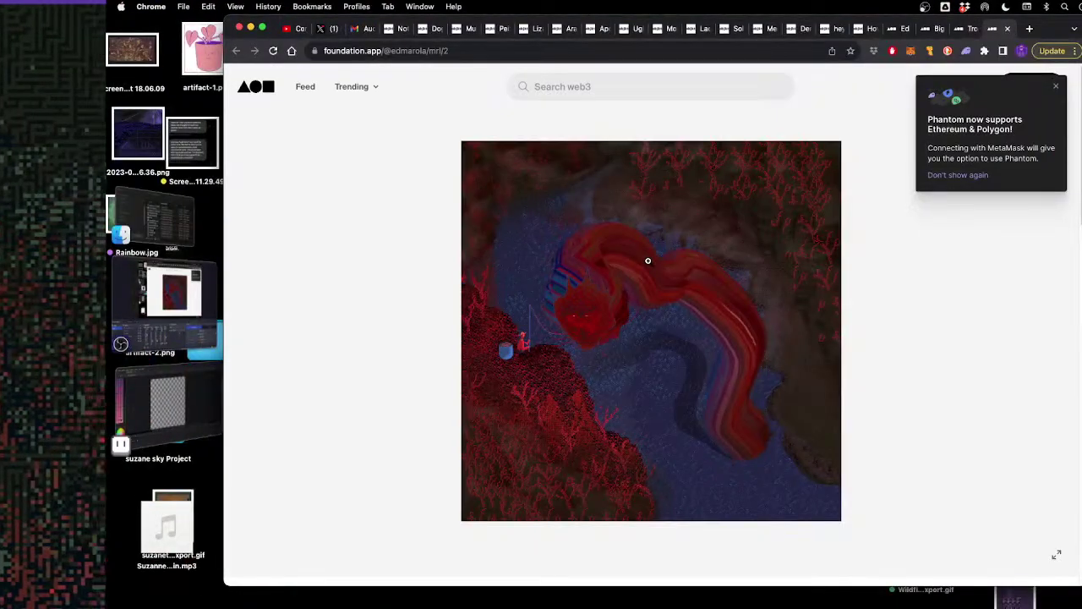
key("ctrl+Tab")
key("ctrl+Tab")
key("ctrl+shift+Tab")
key("super+Tab")
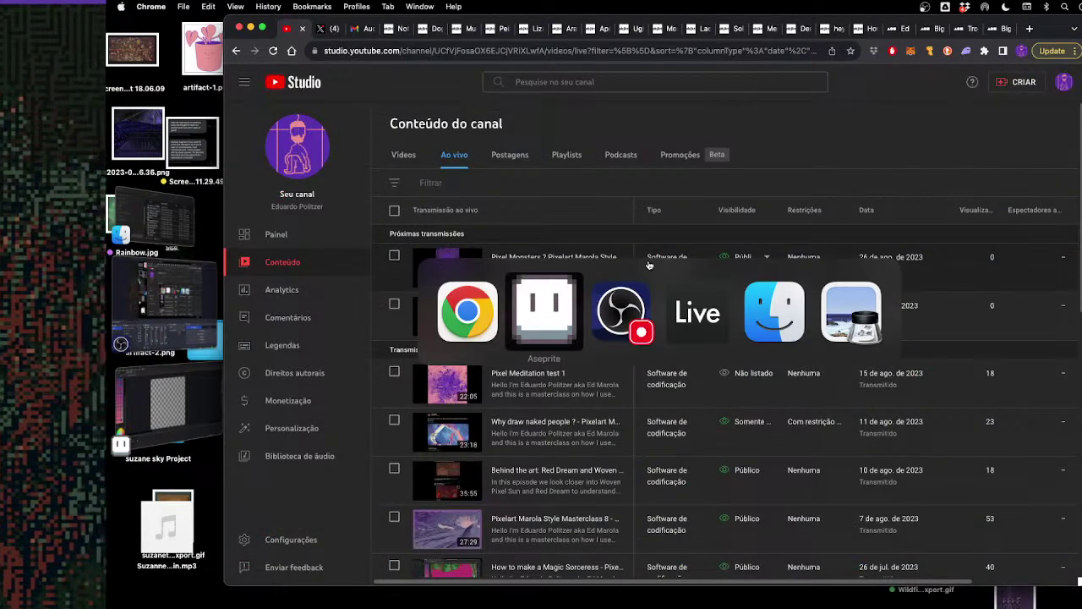
key("super+Tab")
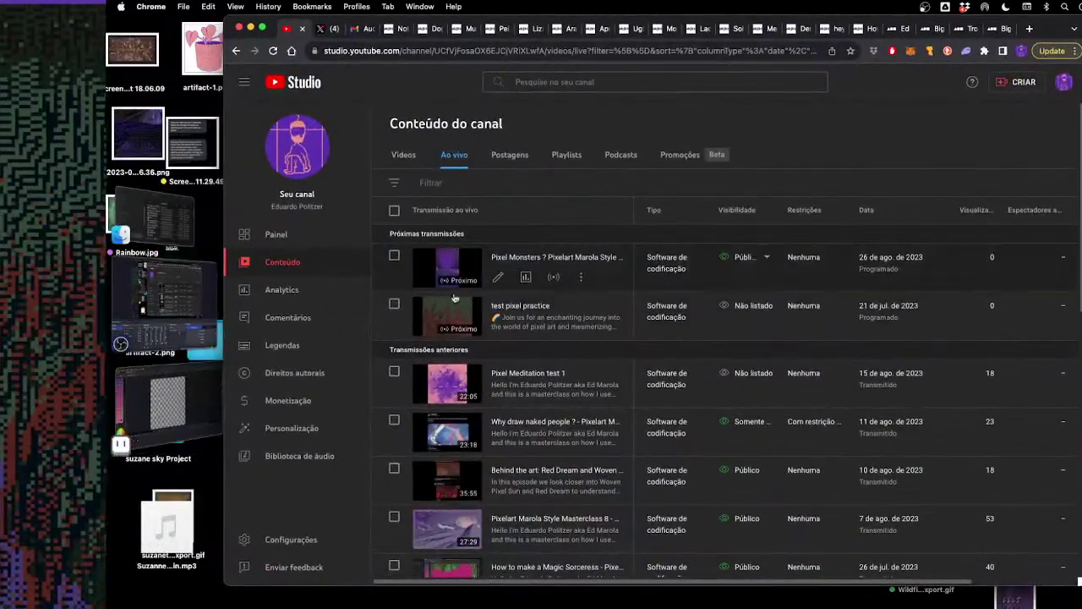
left_click(553, 258)
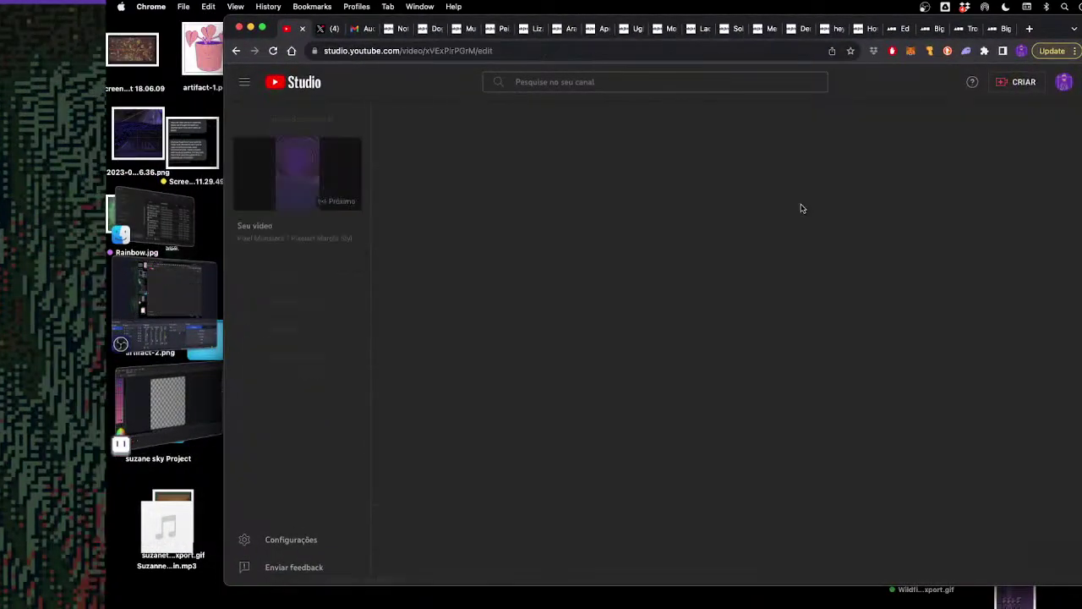
left_click(924, 281)
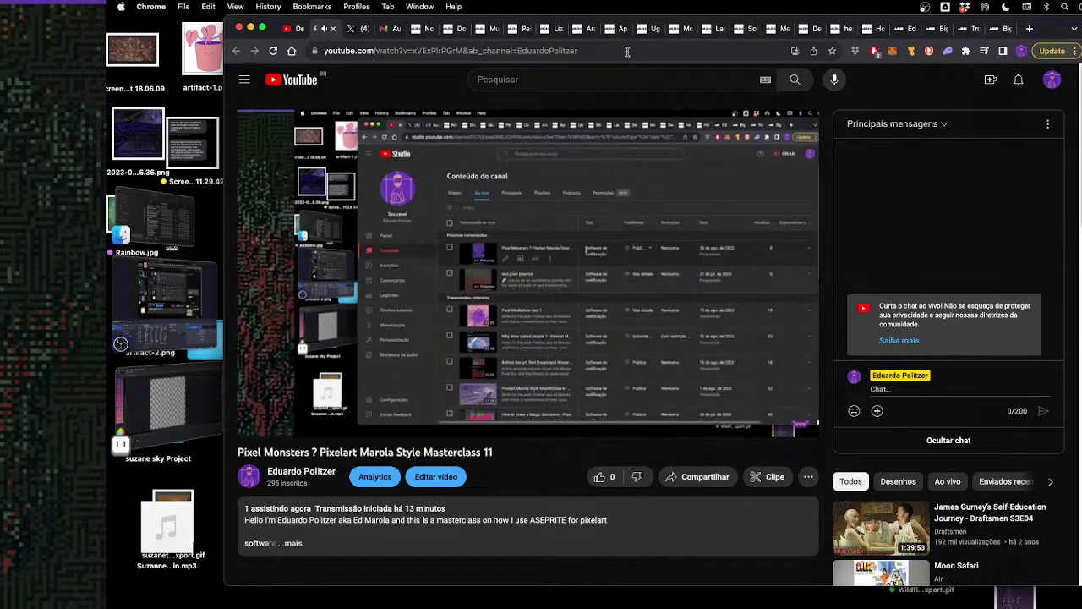
Switch to Aseprite, expand its window to full screen and activate the Paint Bucket tool
key("super+Tab")
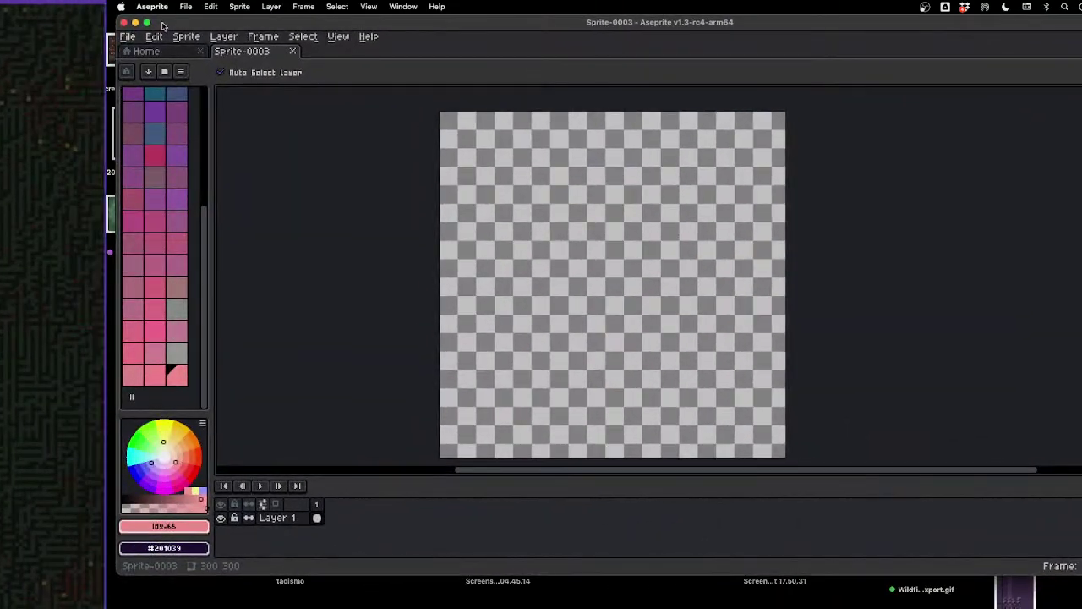
left_click(147, 21)
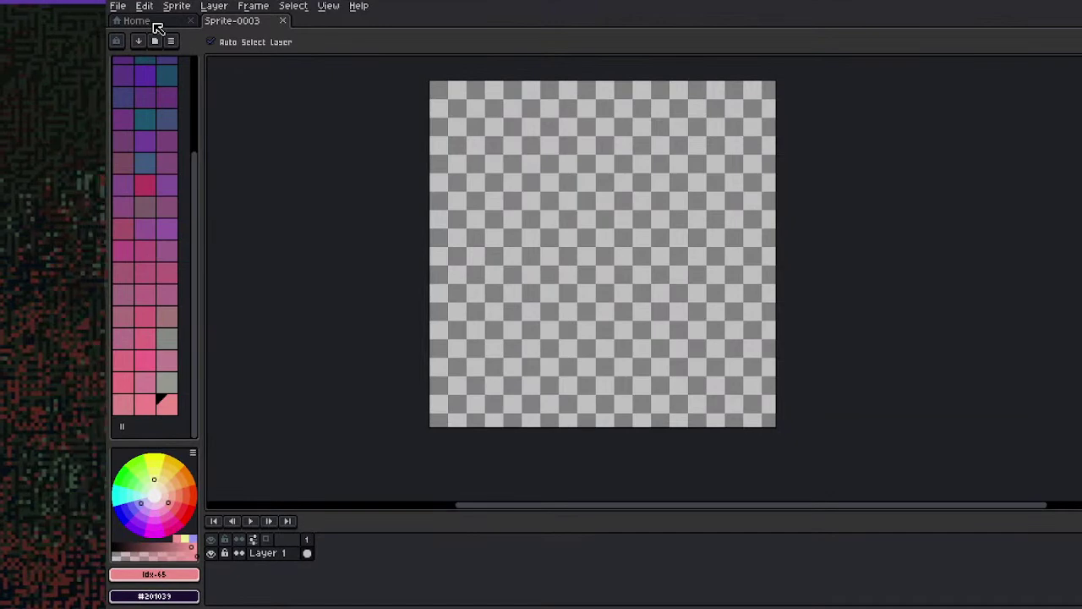
key("g")
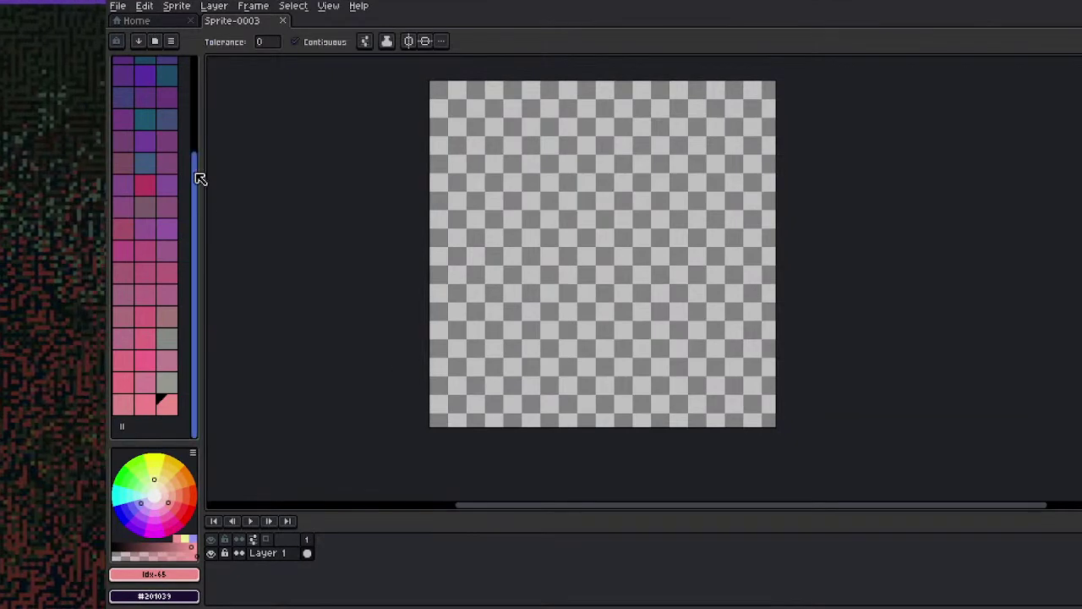
left_click_drag(197, 195, 198, 75)
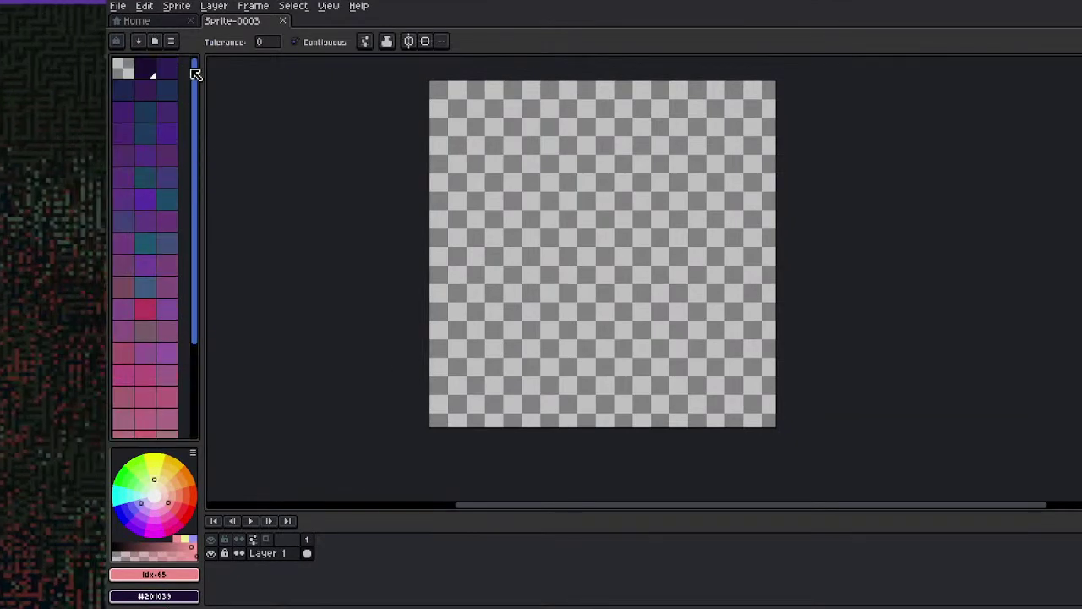
left_click(172, 42)
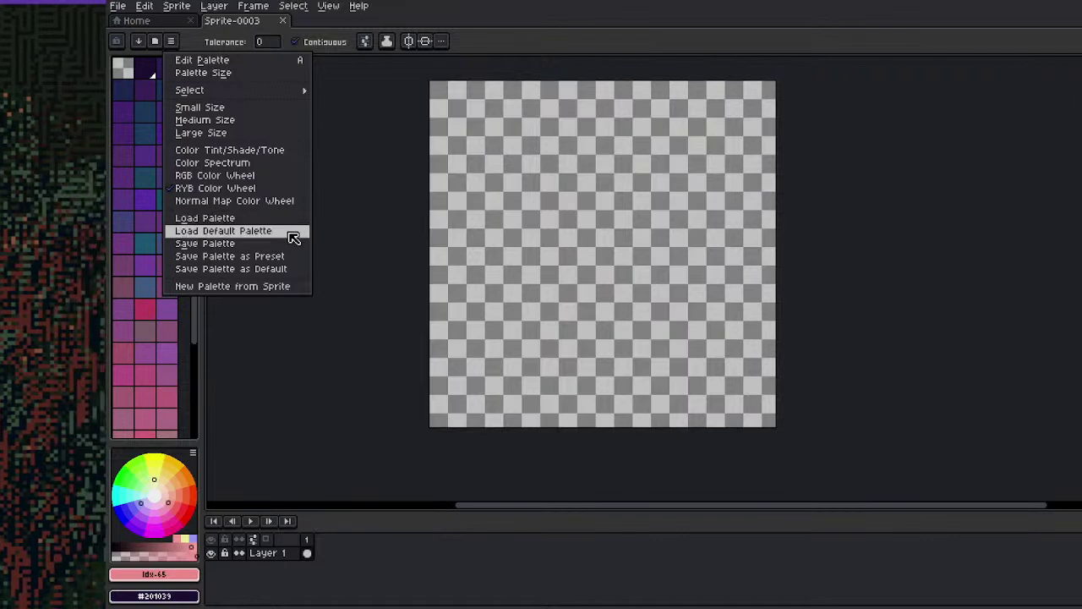
left_click(252, 219)
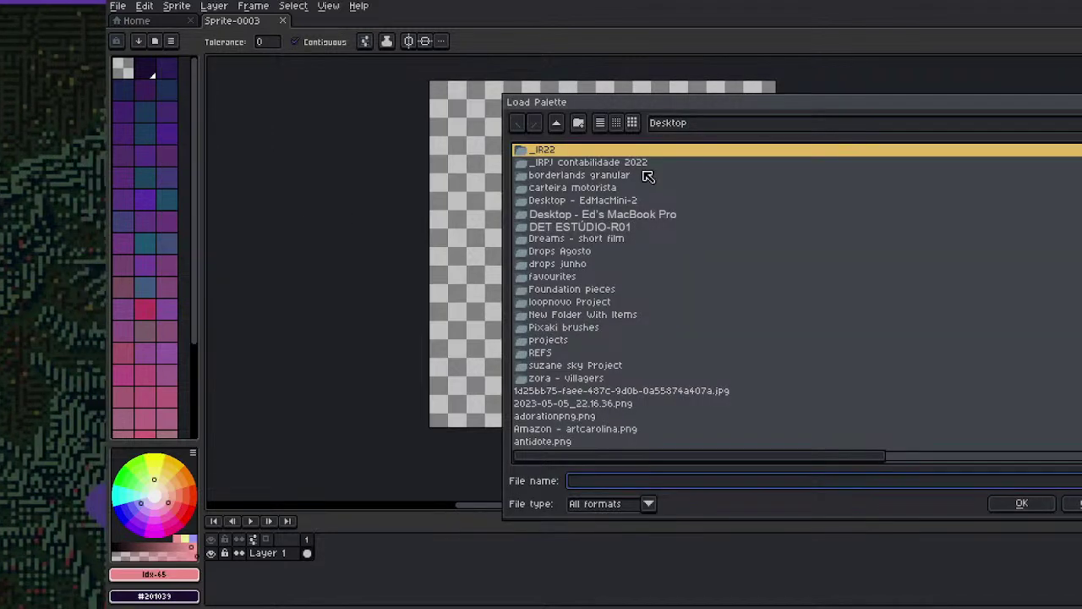
key("Escape")
Search the palette presets for BONITA, and close the preset list
left_click(155, 41)
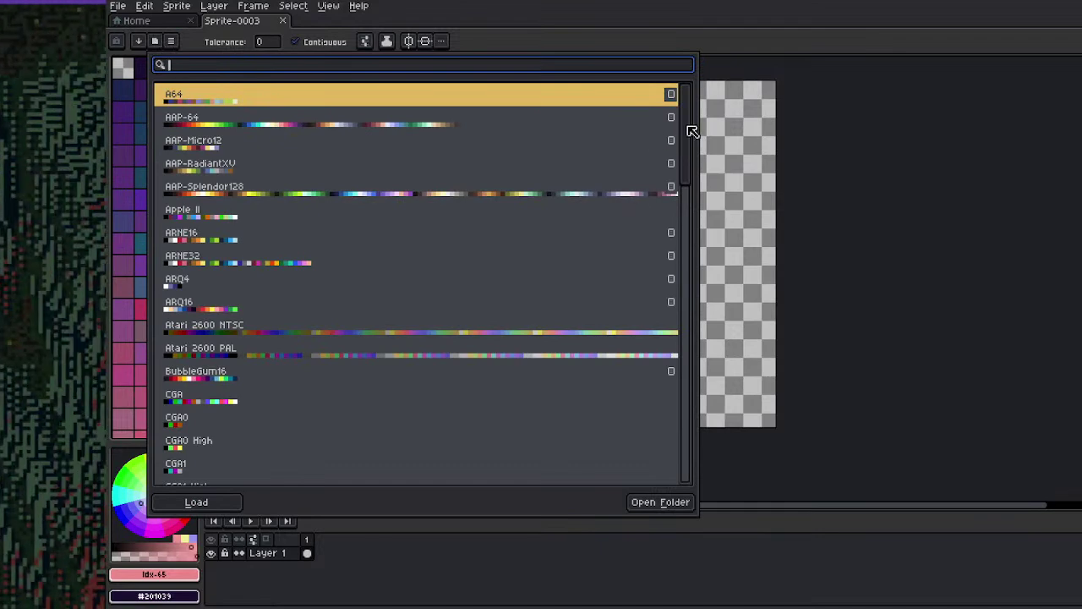
mouse_move(684, 138)
left_mouse_down()
mouse_move(667, 302)
mouse_move(677, 459)
mouse_move(683, 381)
mouse_move(670, 227)
mouse_move(683, 118)
left_mouse_up()
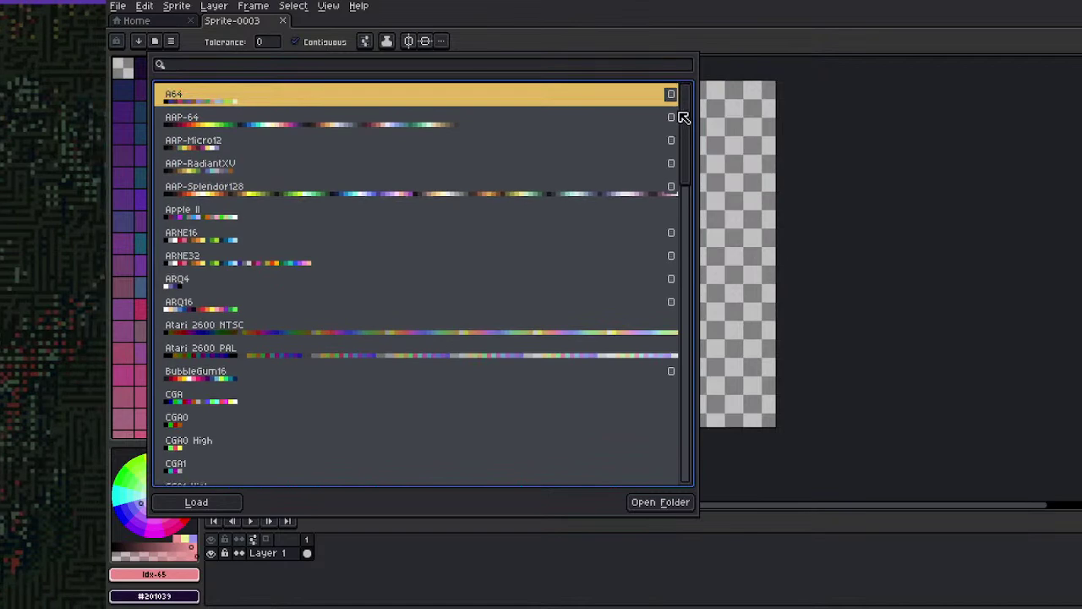
left_click(329, 66)
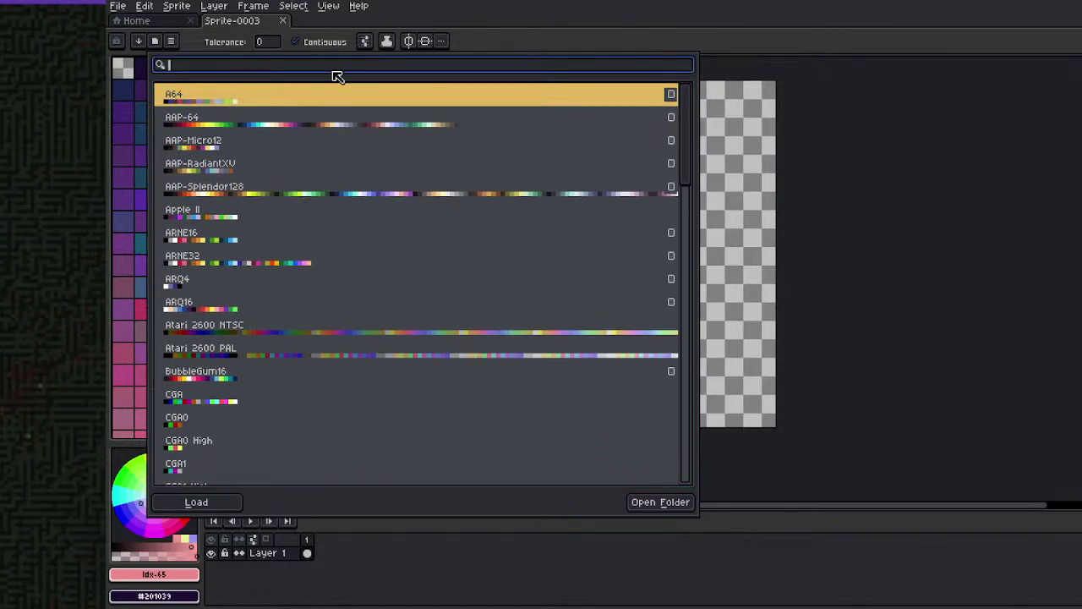
type("boni")
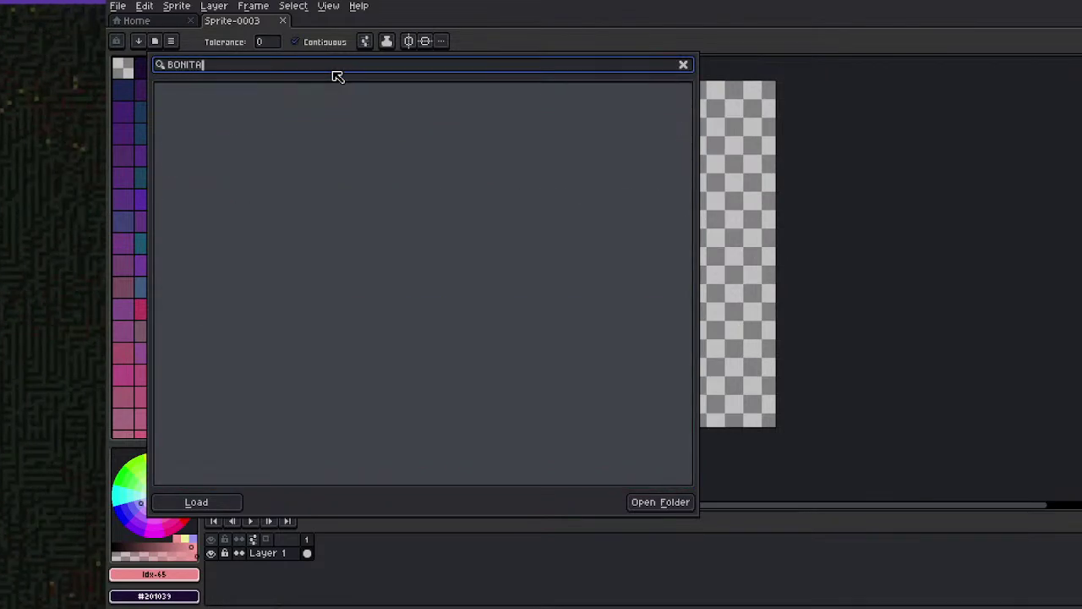
left_click(216, 503)
key("Escape")
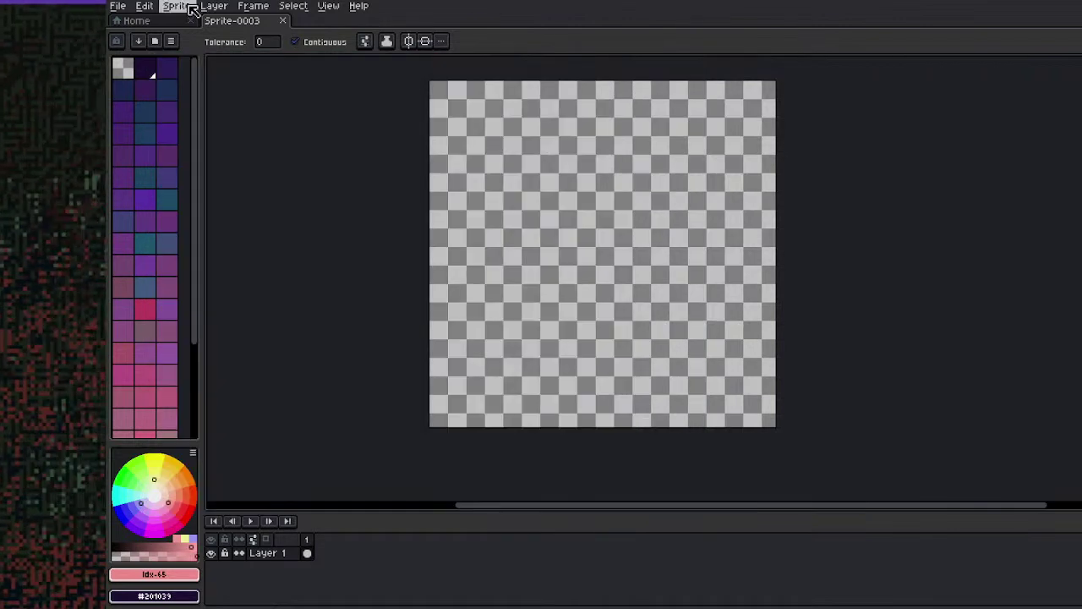
Bring up the file-opening dialog and enter the Drops Agosto folder on the Desktop
key("ctrl+o")
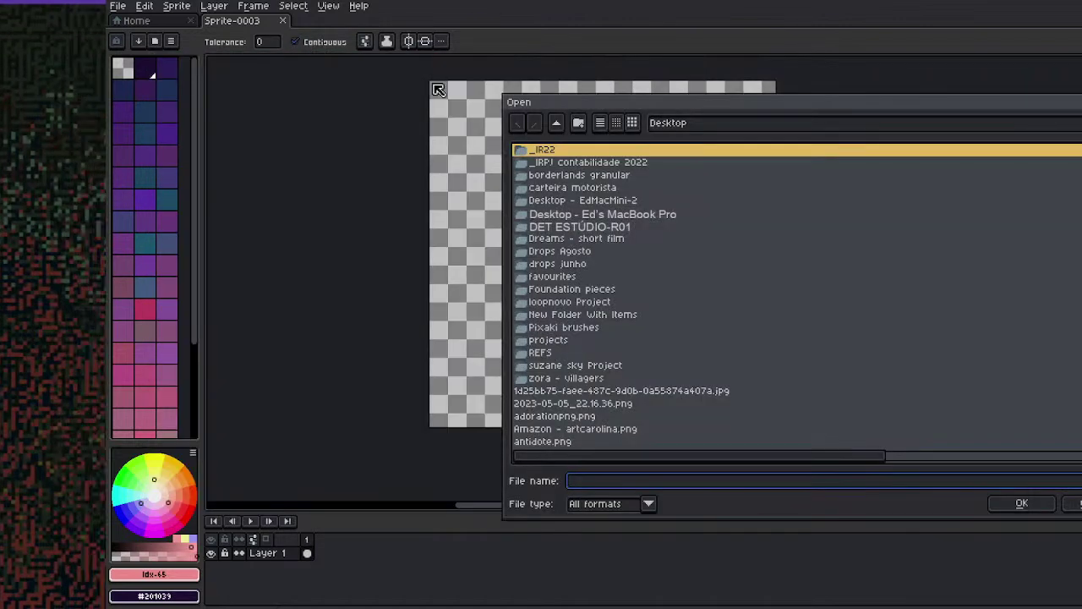
left_click(598, 269)
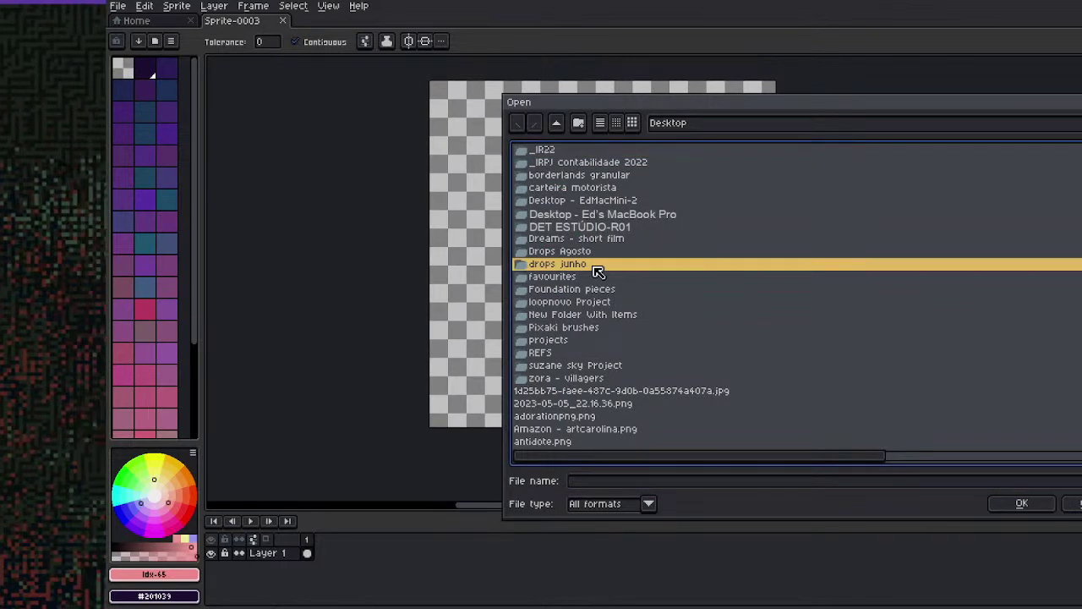
key("Up")
key("Return")
Browse the image previews in Drops Agosto and open longer.png
key("Down")
key("Down")
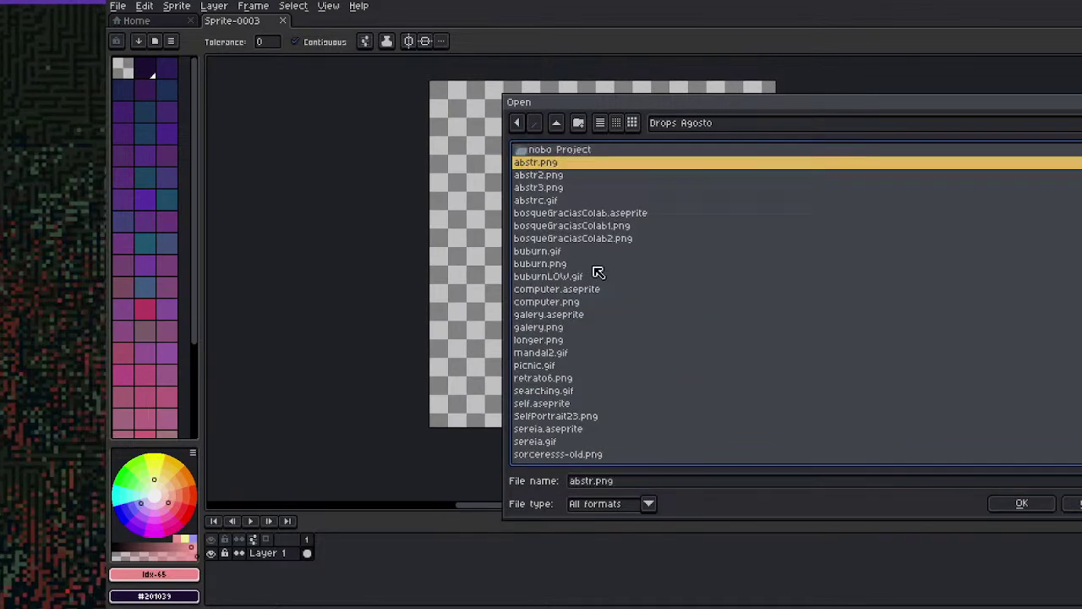
key("Down")
key("Down")
key("Down")
key("Down")
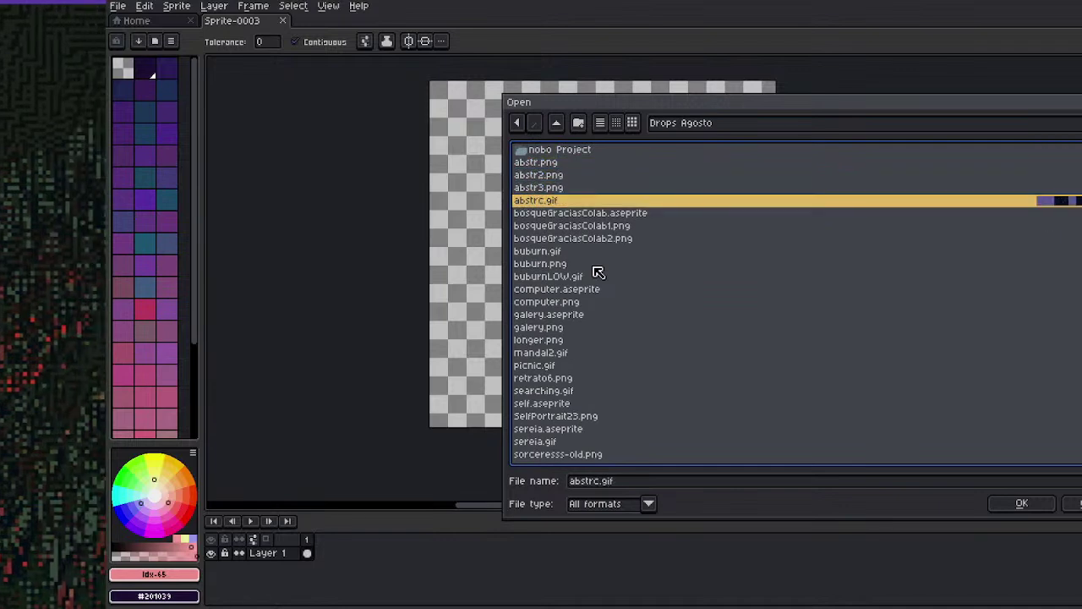
key("Down")
key("Down")
key("Down")
key("Down")
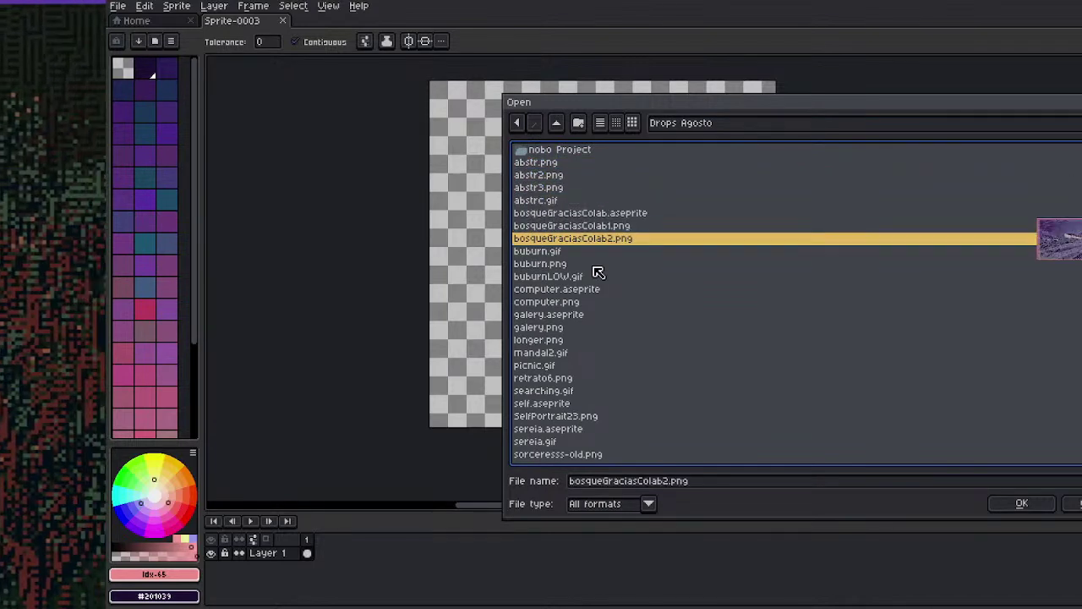
key("Down")
key("Down")
key("Down")
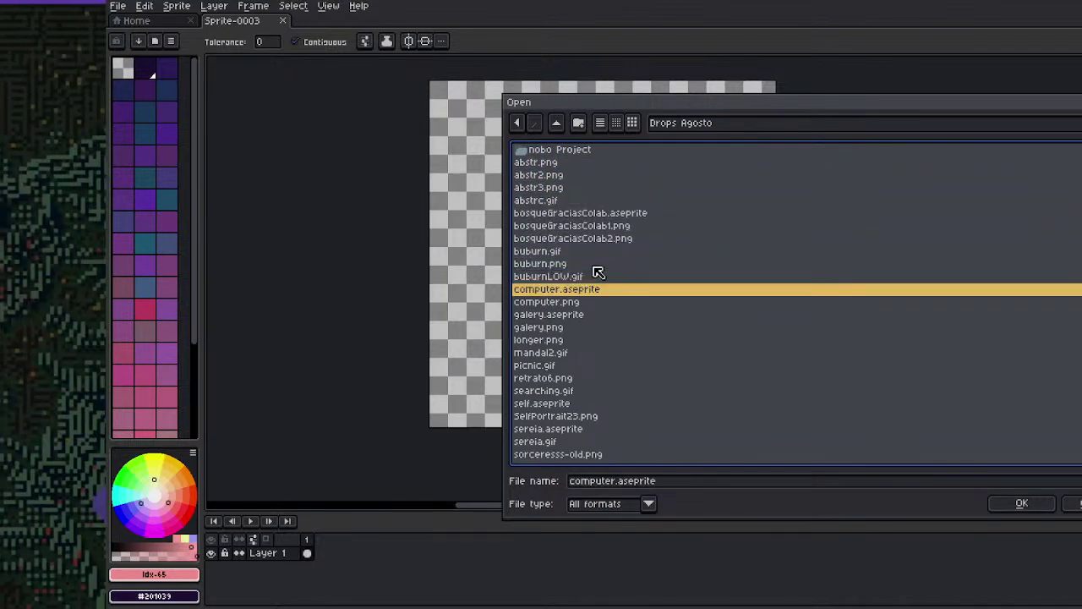
key("Down")
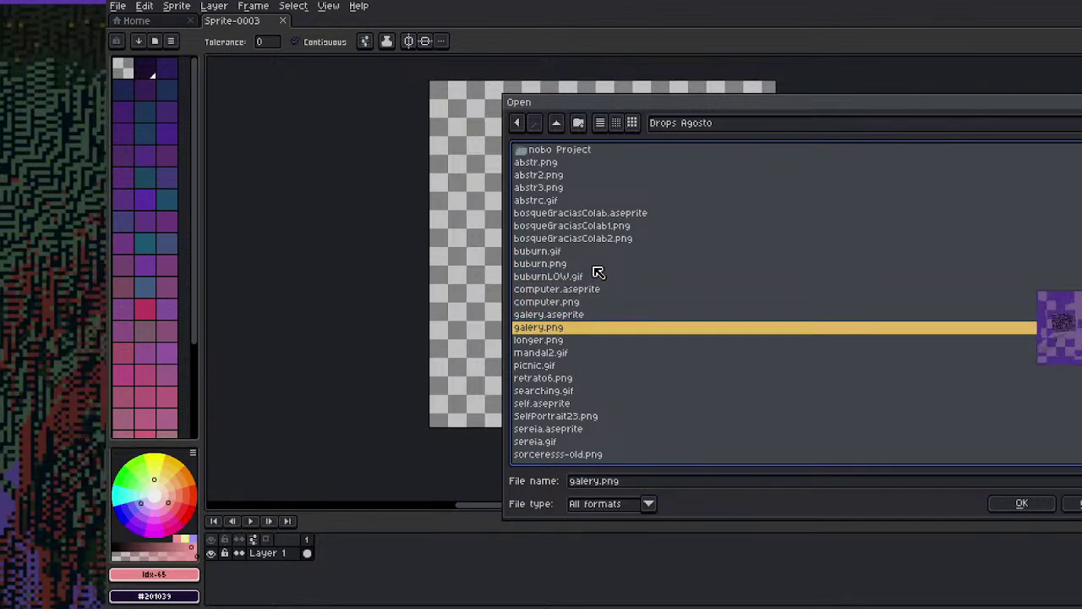
key("Down")
key("Down")
key("Up")
key("Return")
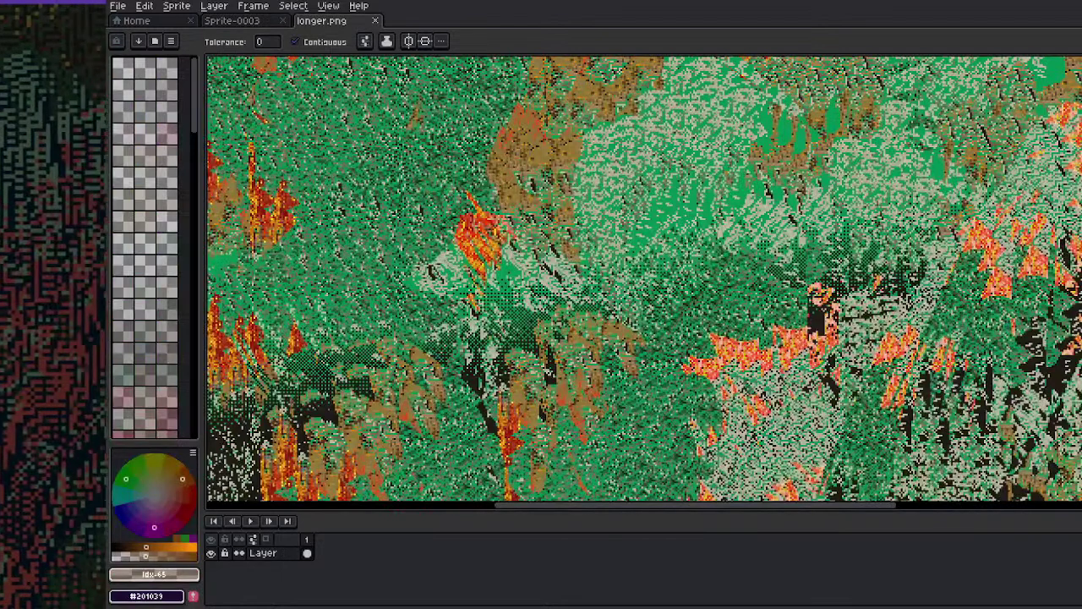
Create a new palette from the longer.png sprite with a color count limit of 64
left_click(171, 40)
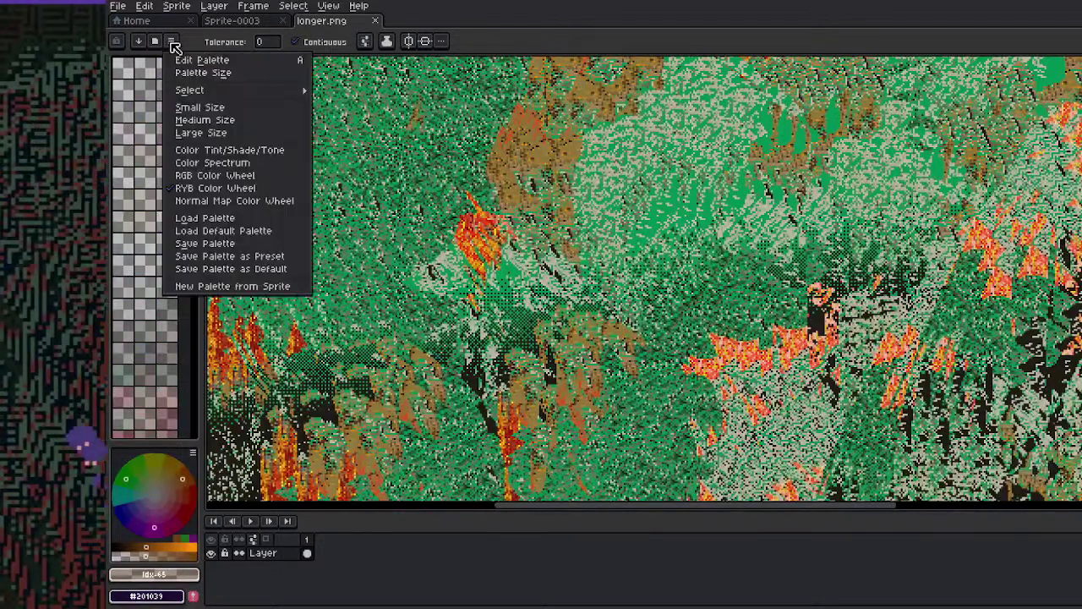
left_click(233, 290)
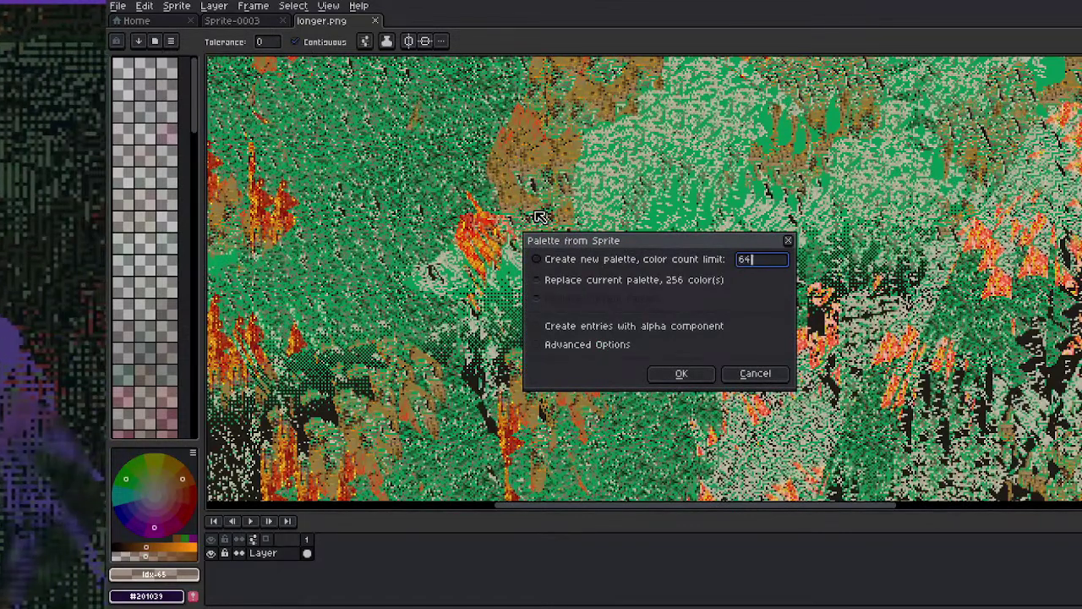
key("Return")
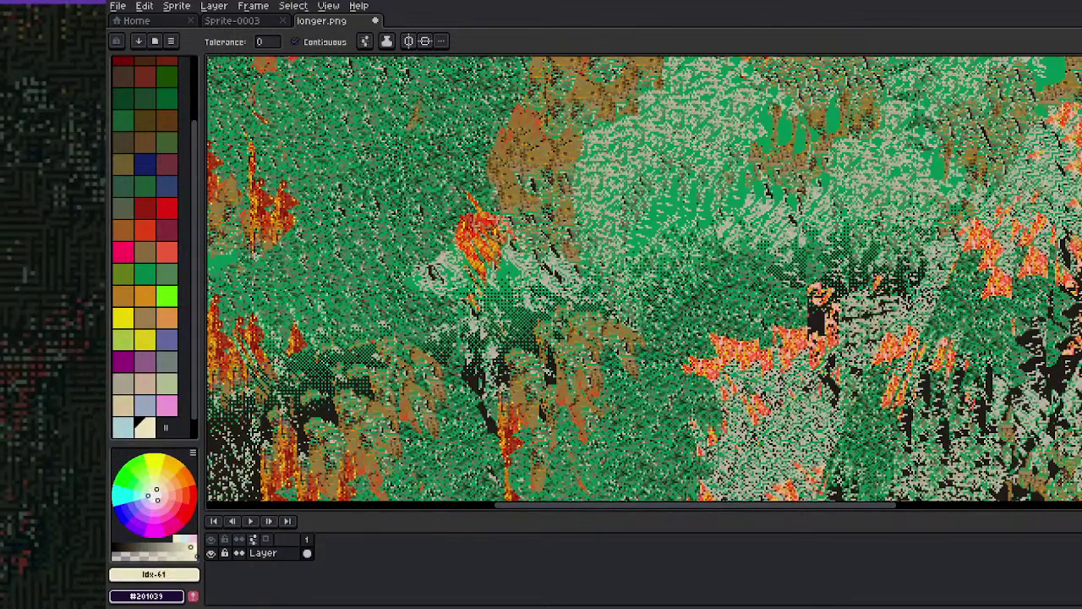
Clear the whole painting from the layer, leaving a blank canvas with the extracted palette
scroll(526, 293, "down", 2)
key("ctrl+alt+c")
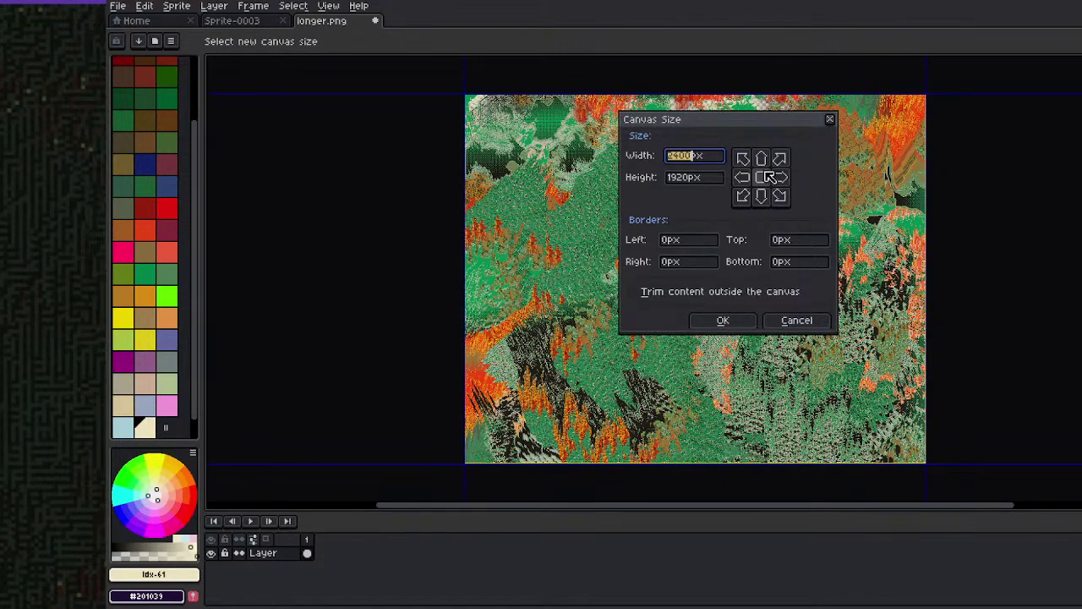
key("Return")
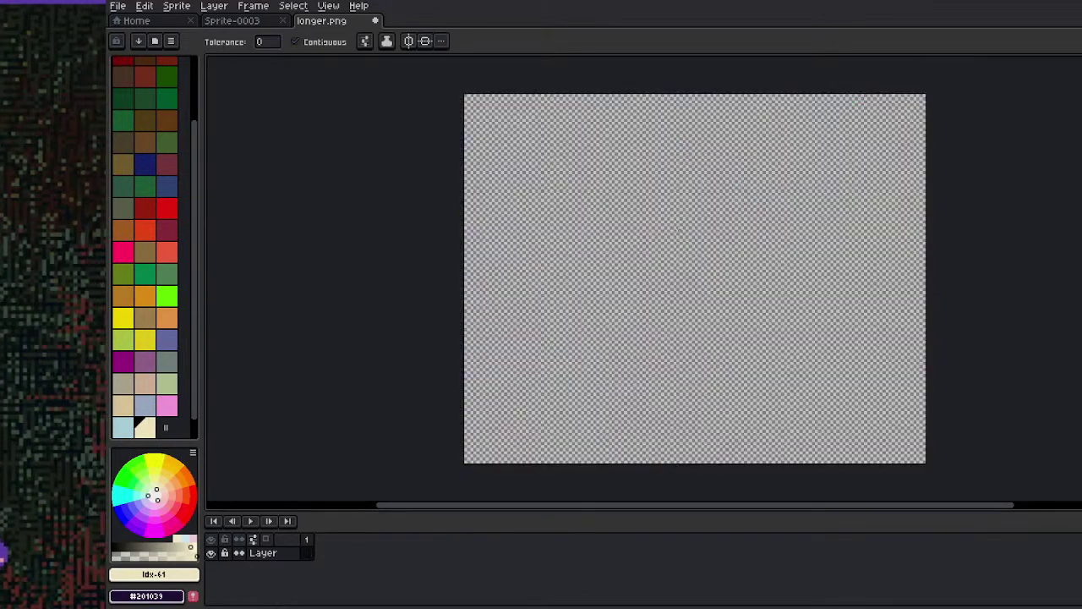
Resize the canvas to 300 px wide and 300 px high
key("ctrl+alt+c")
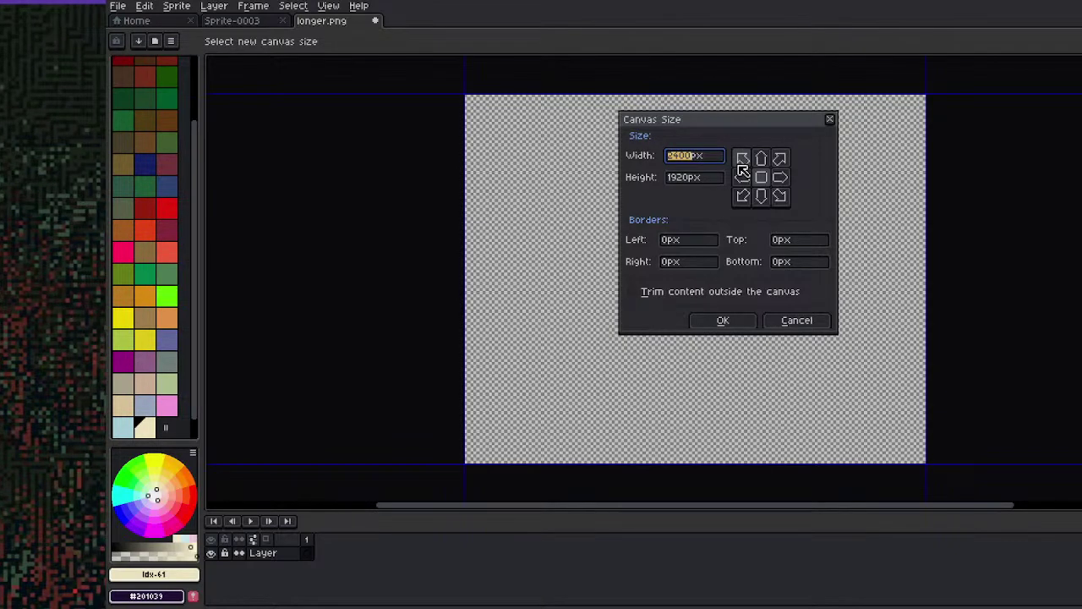
type("300")
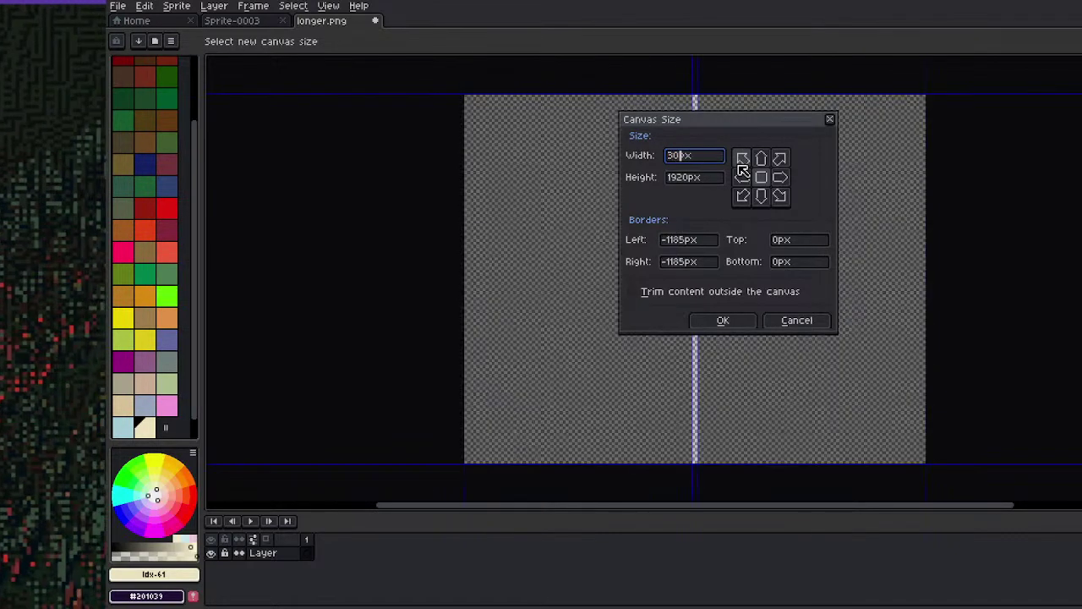
type("100")
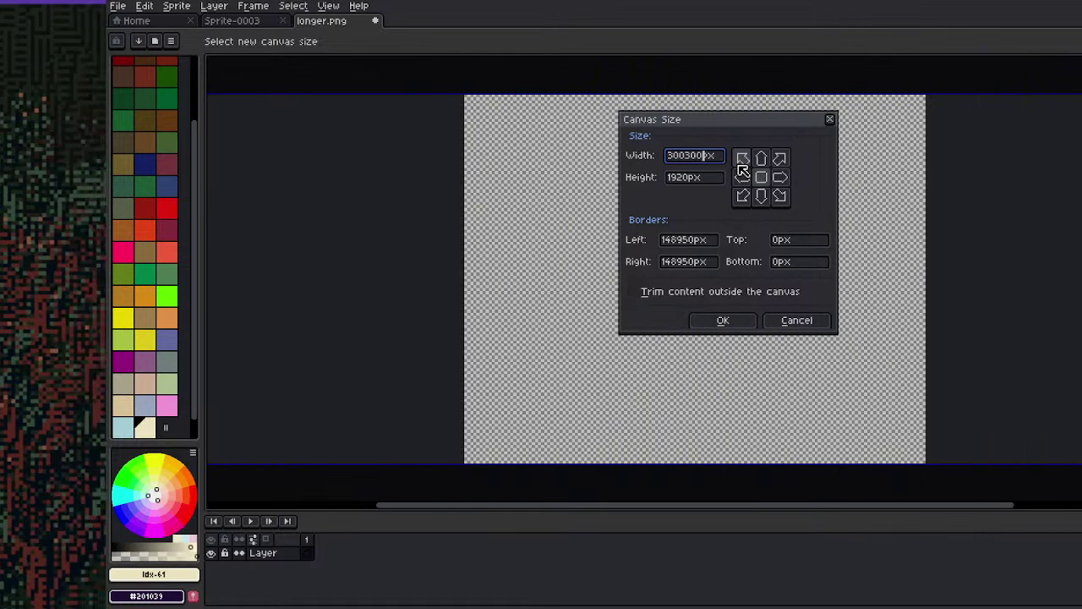
key("BackSpace")
key("BackSpace")
key("BackSpace")
key("Tab")
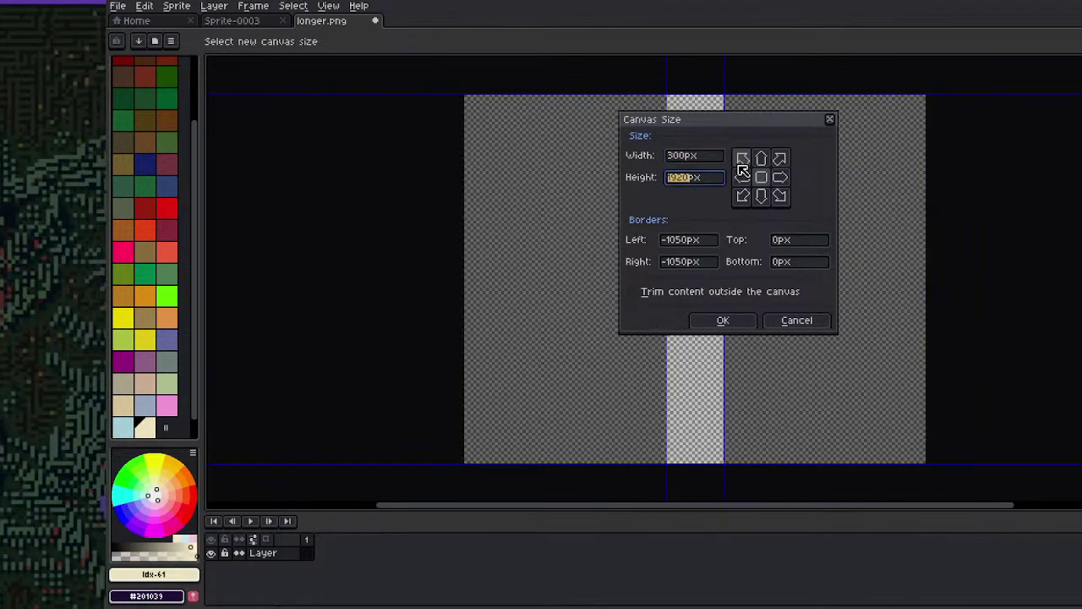
type("300")
key("Return")
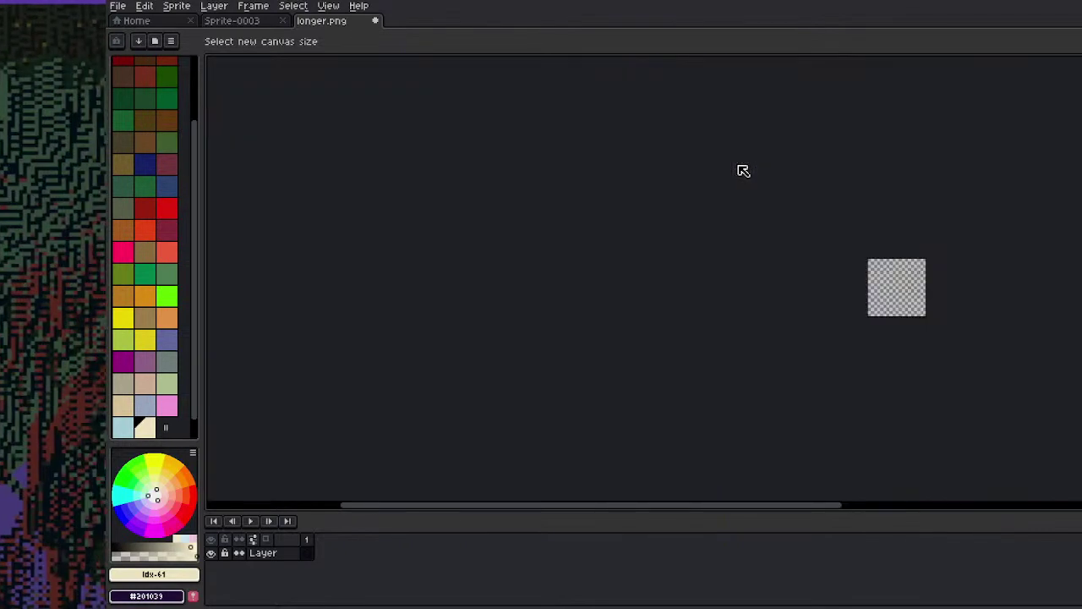
Sort the extracted palette colors by luminance
key("h")
left_click_drag(803, 270, 528, 234)
scroll(568, 227, "up", 5)
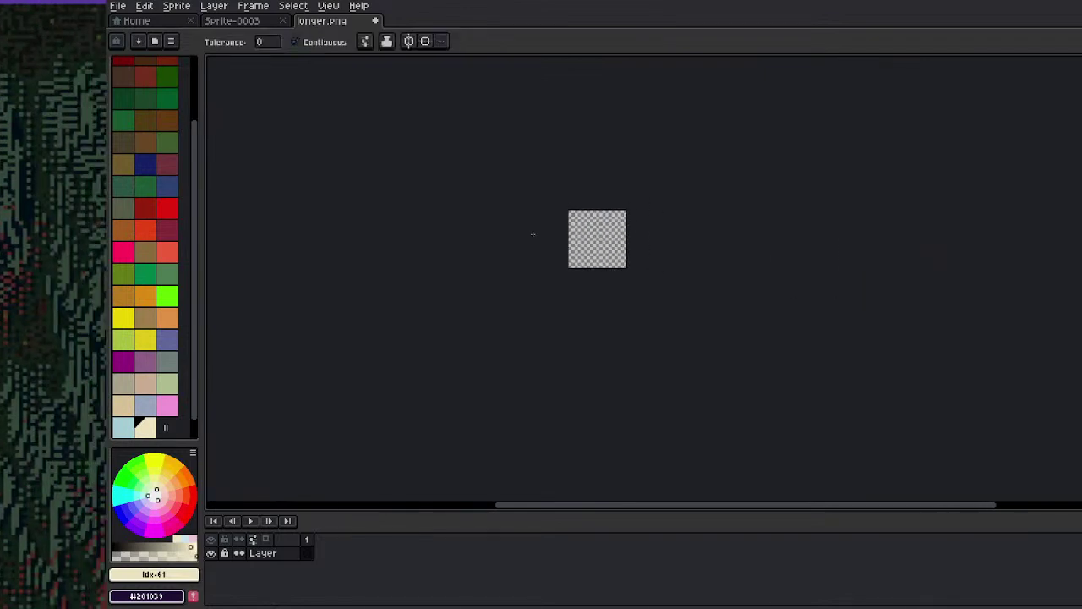
scroll(609, 221, "down", 3)
scroll(634, 218, "up", 1)
left_click_drag(658, 203, 539, 235)
key("w")
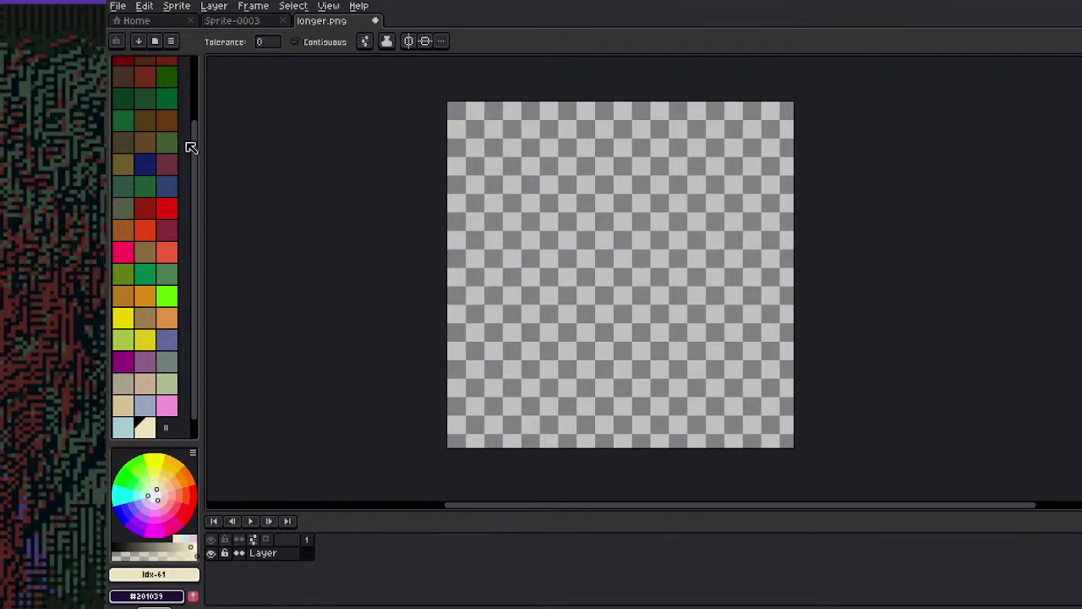
left_click_drag(195, 138, 201, 34)
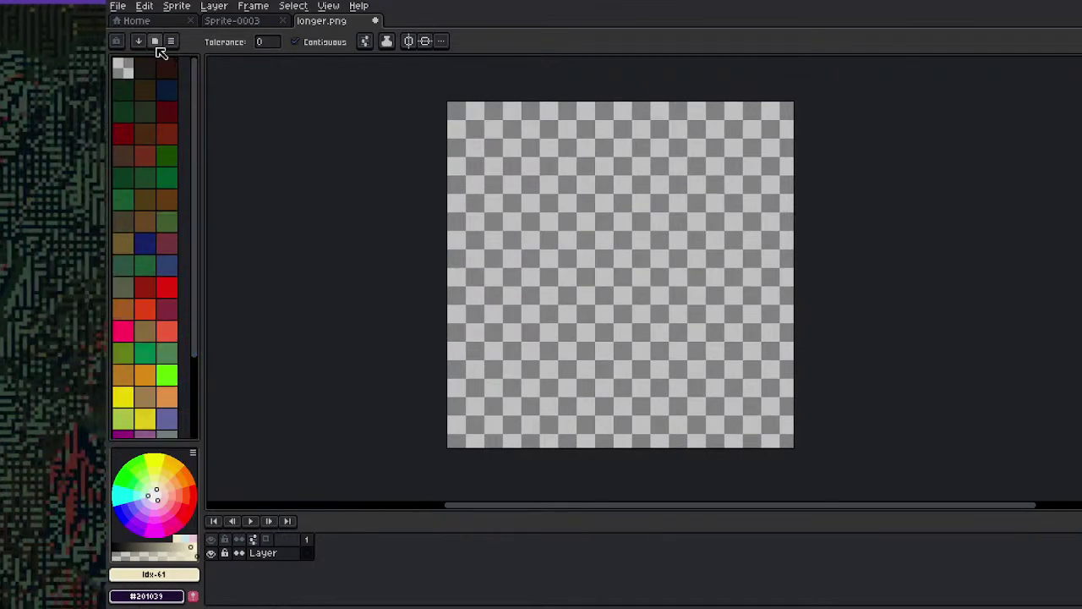
left_click(138, 41)
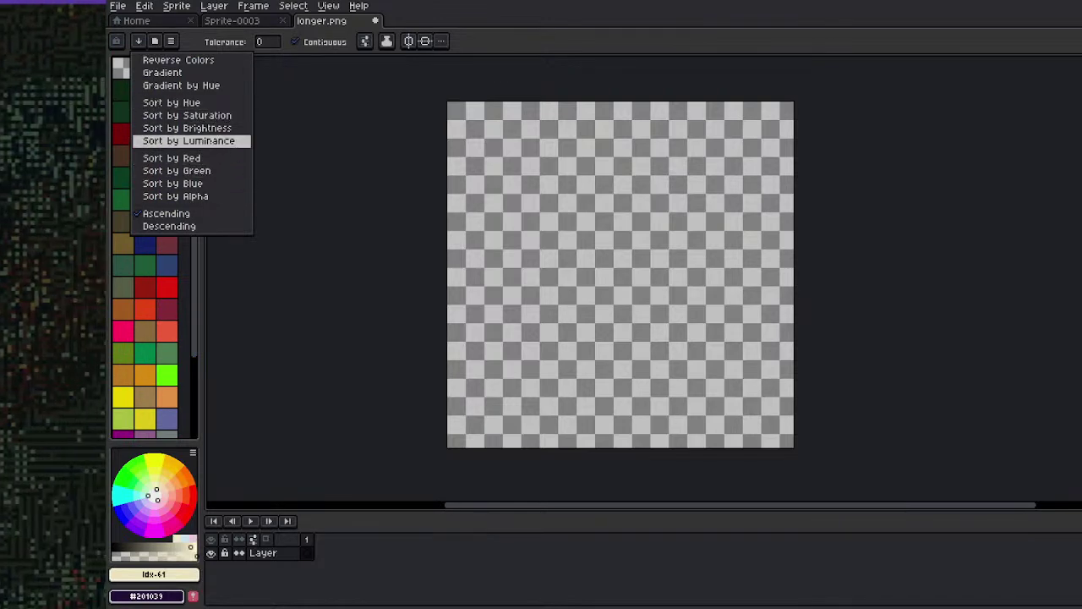
left_click(217, 144)
Fill the blank canvas with the dark reddish brown beside the transparent swatch, and add a new layer above it
mouse_move(197, 193)
left_mouse_down()
mouse_move(191, 336)
mouse_move(195, 198)
left_mouse_up()
left_click(145, 67)
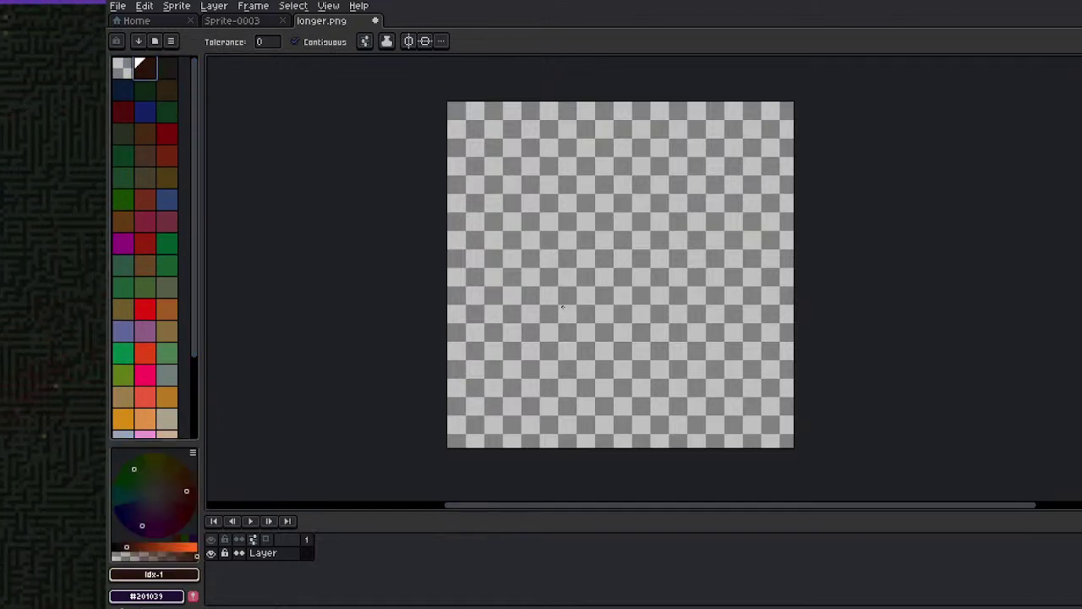
left_click(516, 275)
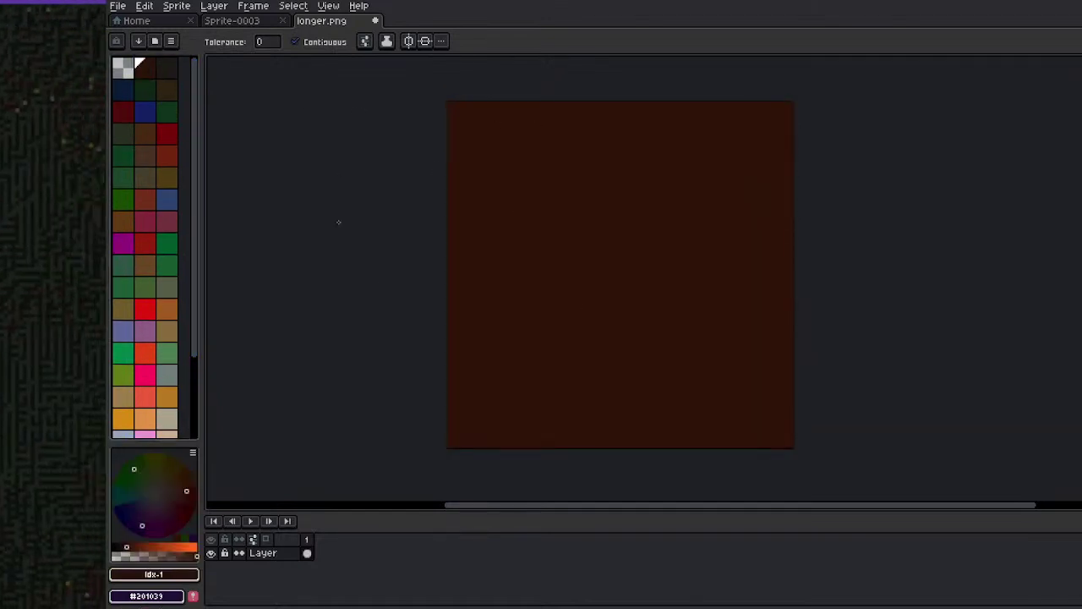
key("shift+n")
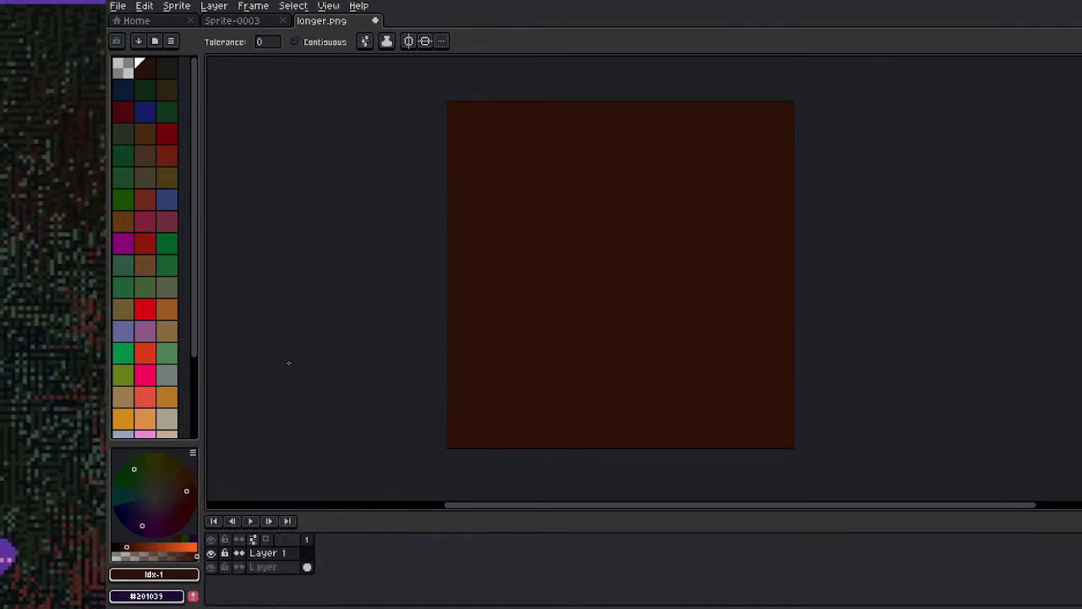
On the base layer, draw a greyish-beige horizon line with a small peak across the canvas and fill the area above it
left_click(170, 418)
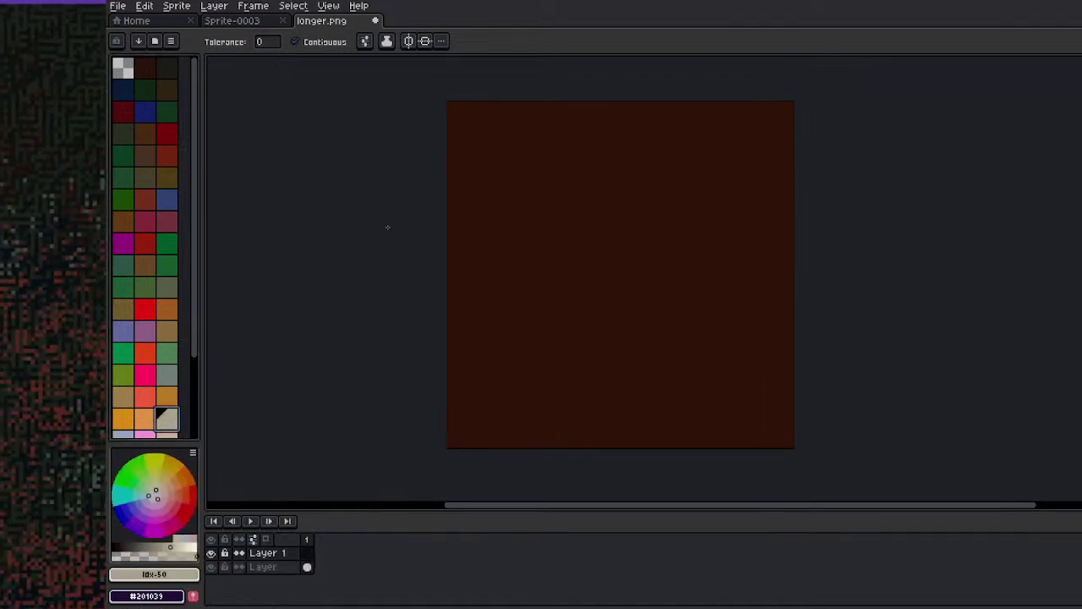
key("b")
left_click_drag(453, 275, 598, 268)
key("ctrl+z")
left_click(283, 568)
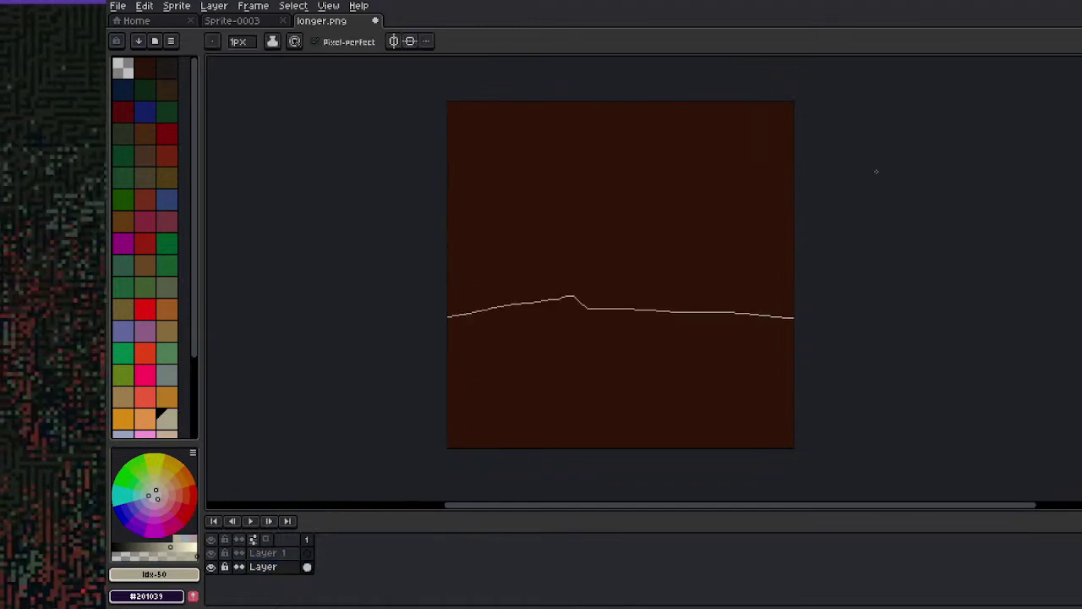
left_click(544, 204)
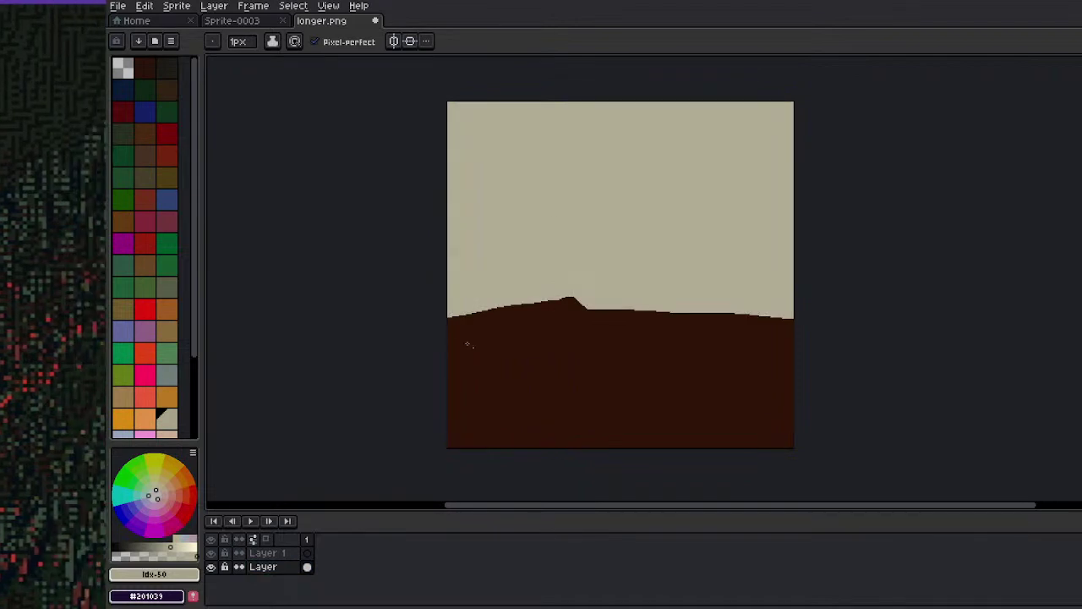
left_click(167, 243)
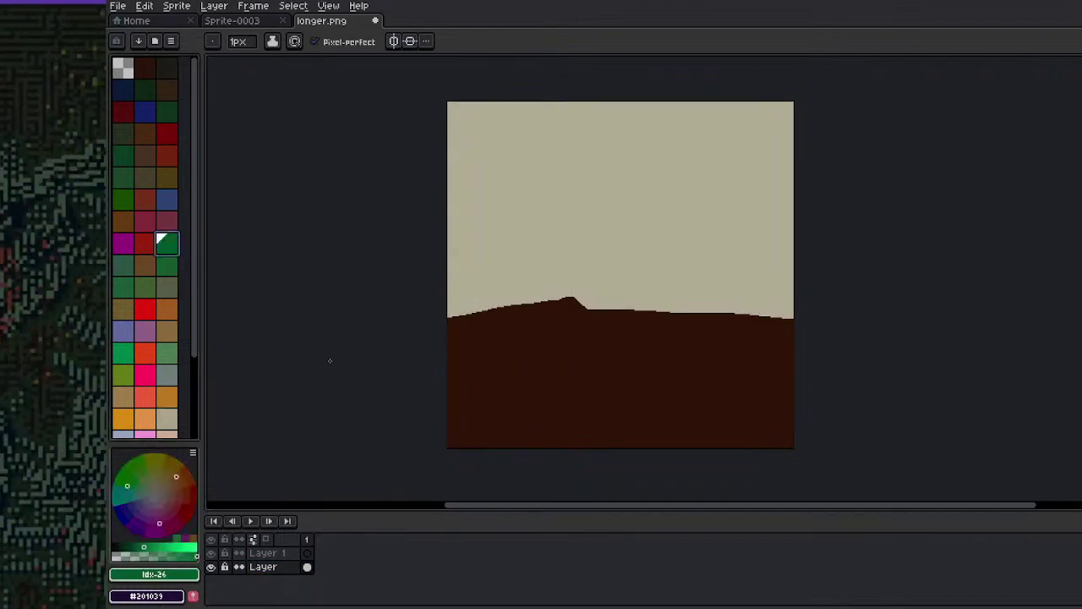
scroll(536, 336, "down", 2)
scroll(528, 324, "up", 3)
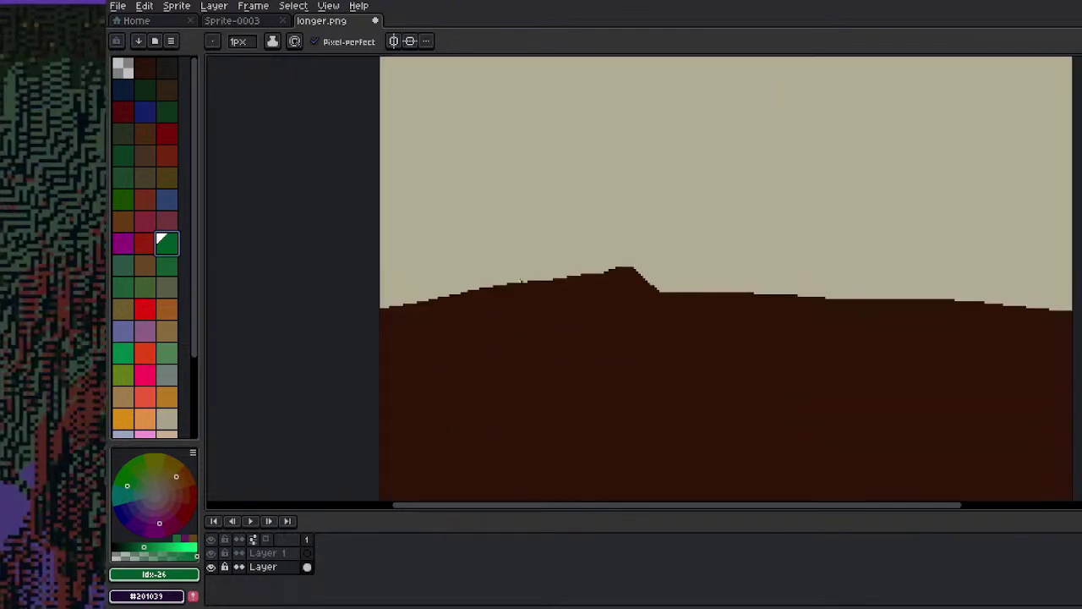
On Layer 1, draw a slanted orange-red oval in the sky area and fill its interior
left_click(144, 356)
scroll(551, 208, "down", 2)
scroll(558, 234, "up", 2)
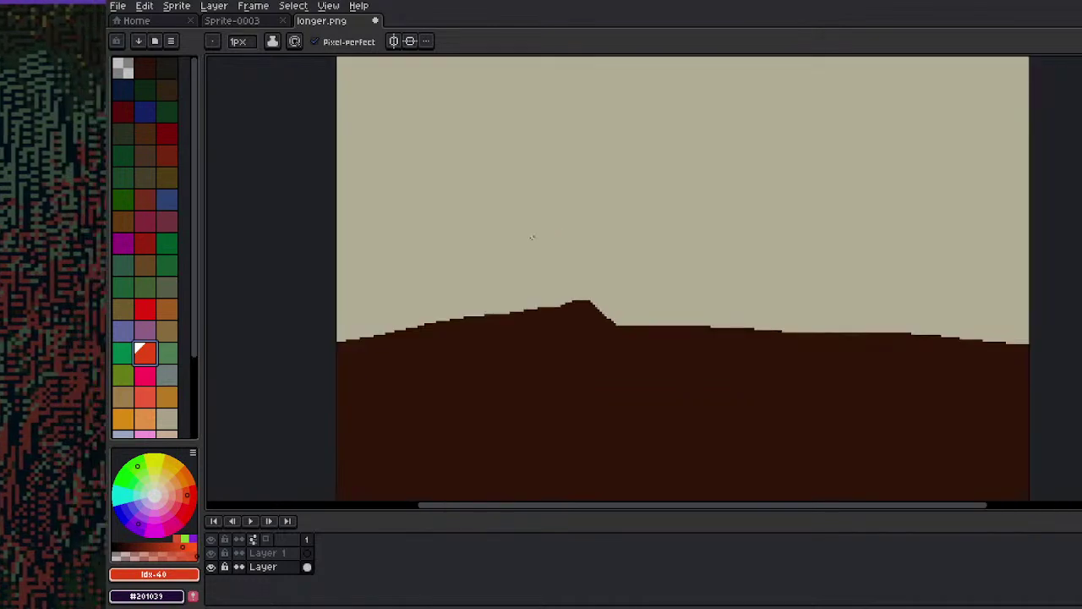
left_click(272, 553)
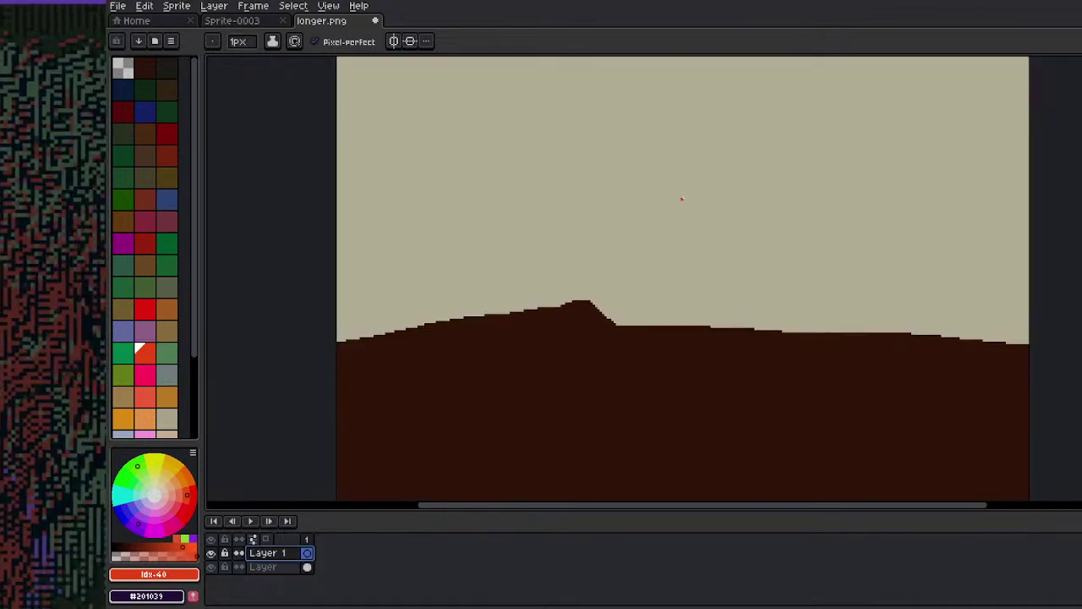
scroll(677, 195, "up", 2)
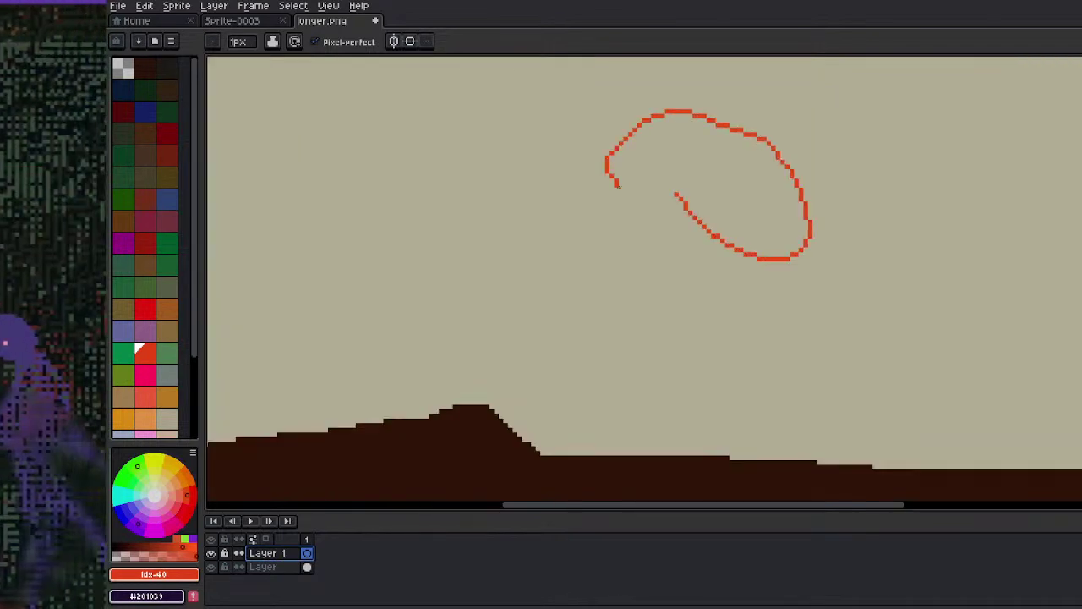
left_click_drag(685, 240, 769, 248)
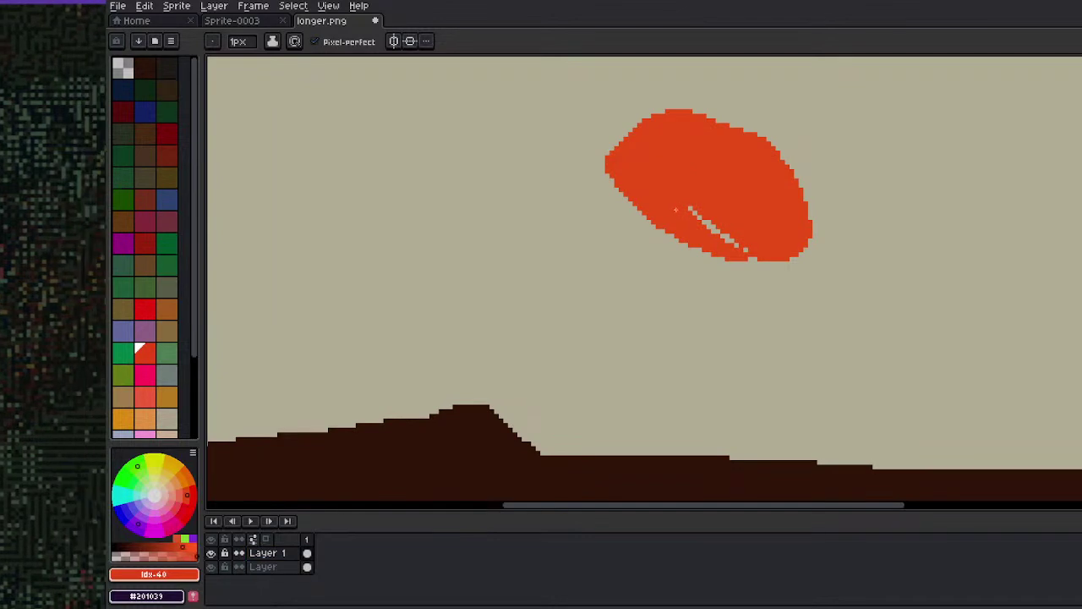
Draw an orange-red outline of a curved neck and large sloping body joined to the head, and fill it
scroll(667, 200, "down", 3)
scroll(666, 199, "up", 2)
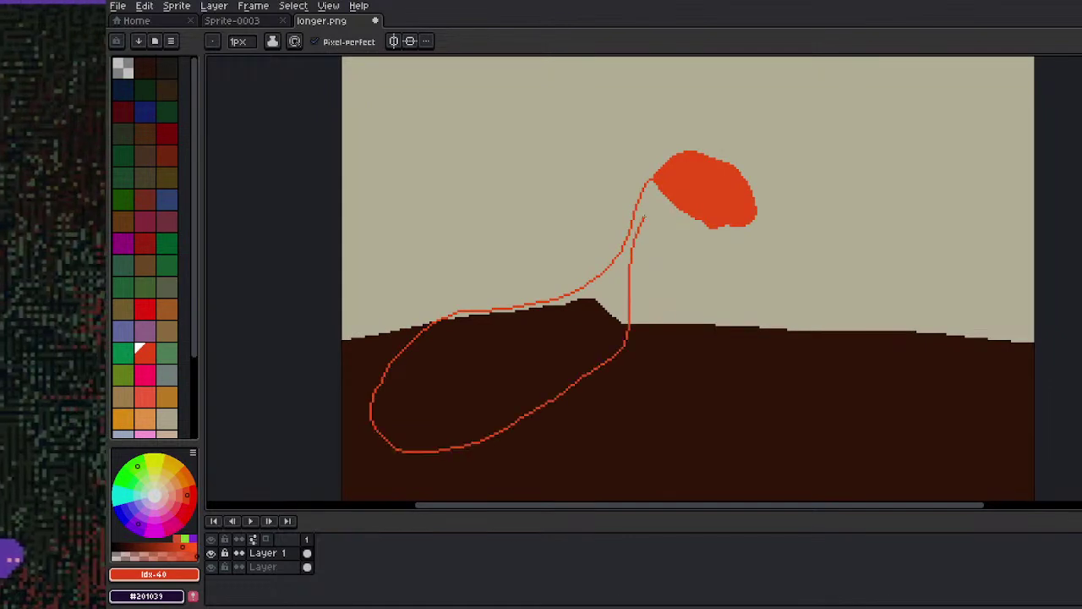
left_click_drag(685, 171, 683, 174)
scroll(553, 374, "down", 3)
scroll(552, 374, "up", 2)
Draw a tapering orange-red hind leg with a small foot below the rear of the body, and fill it
key("space")
scroll(552, 374, "up", 2)
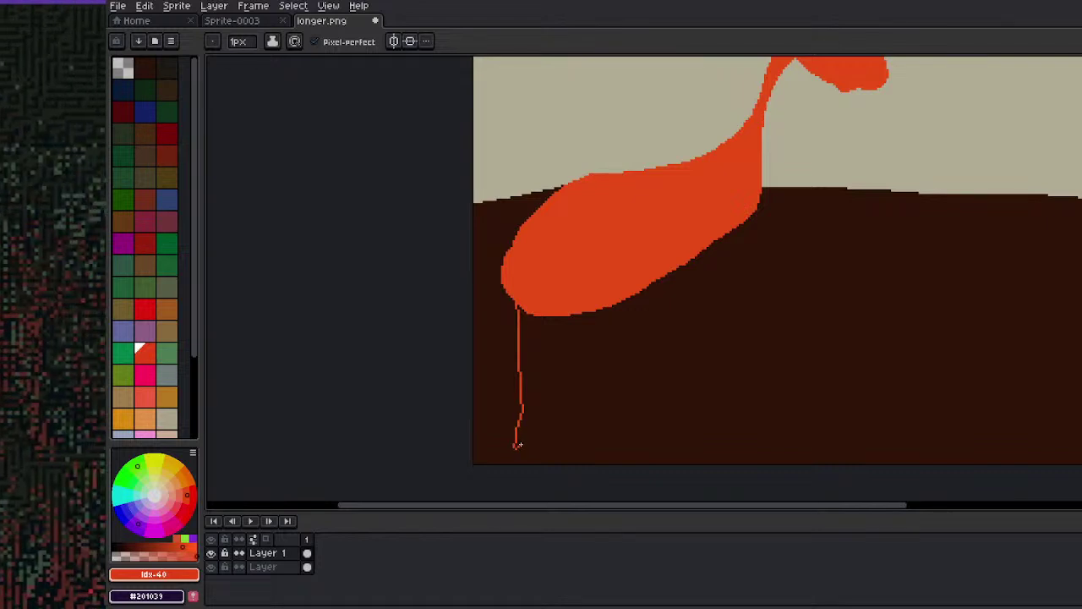
key("ctrl+z")
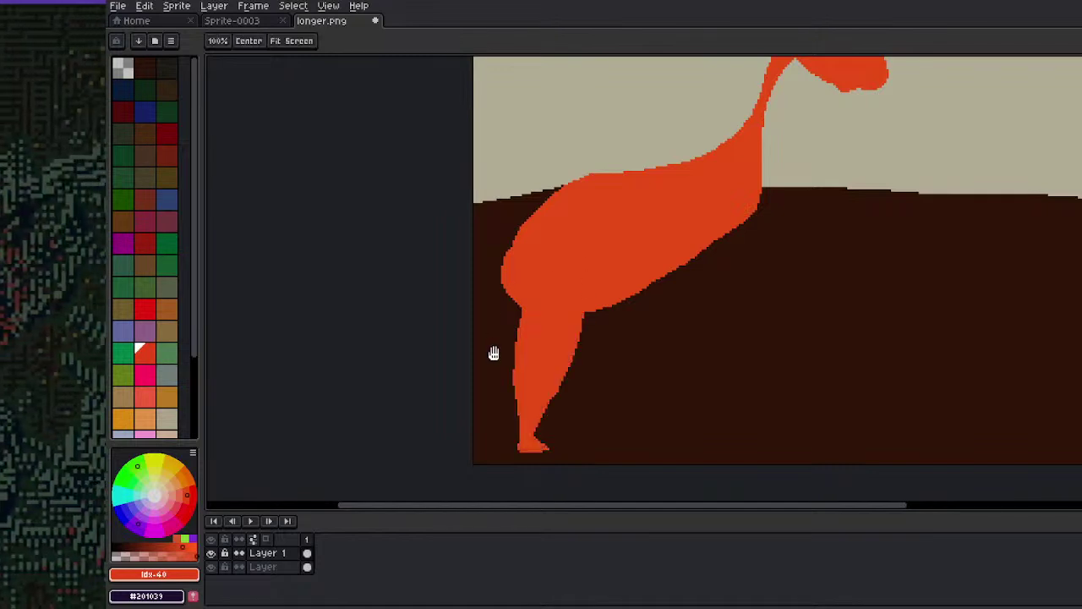
Draw a long, thin orange-red front leg descending from the creature's chest, and fill it
left_click_drag(493, 349, 527, 316)
left_click_drag(604, 274, 517, 338)
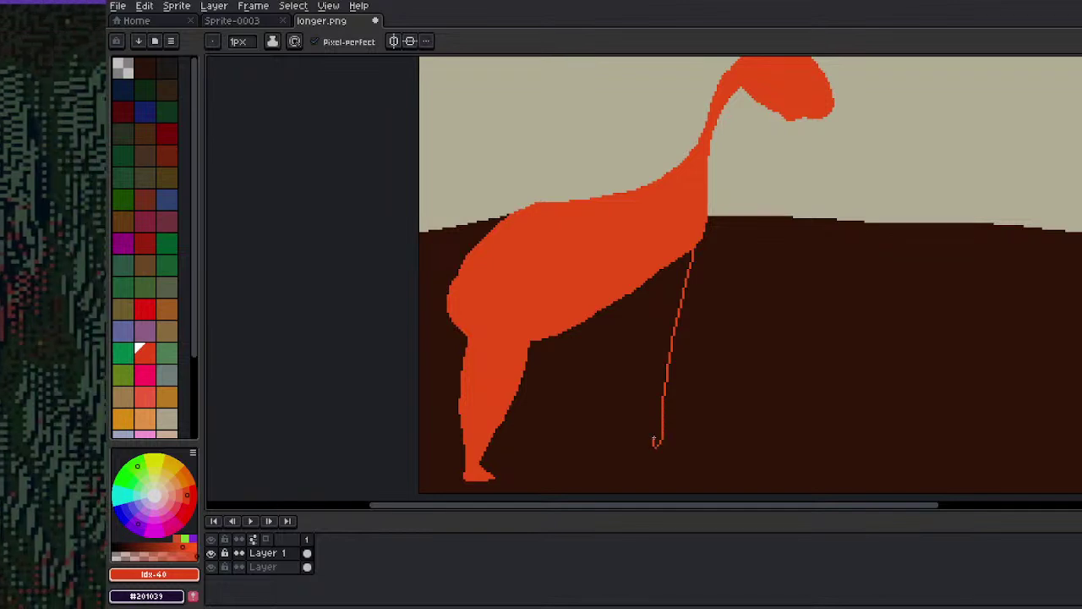
left_click_drag(670, 292, 692, 252)
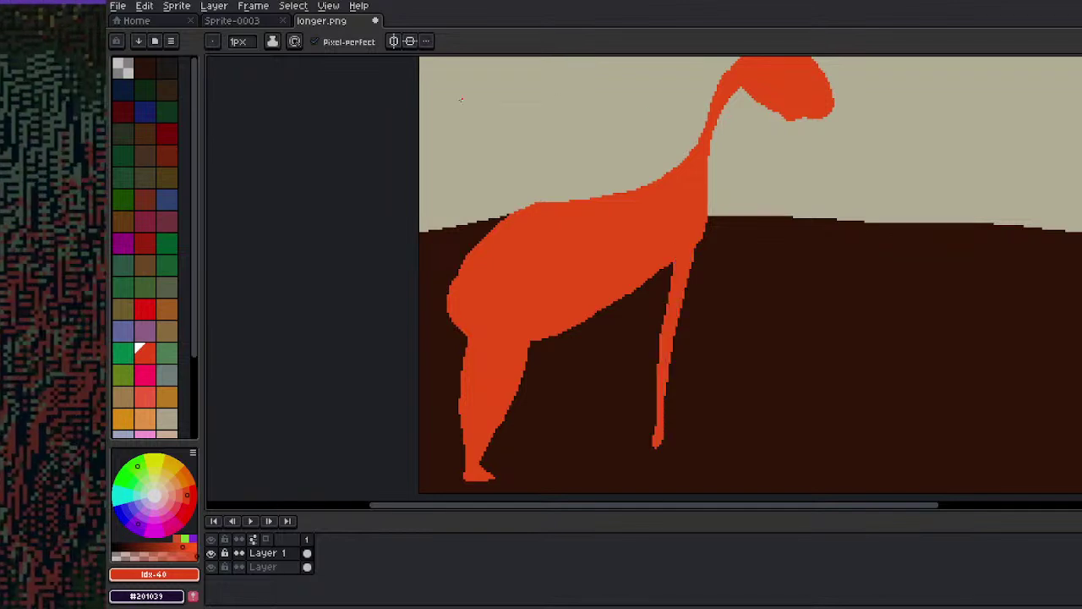
left_click(298, 42)
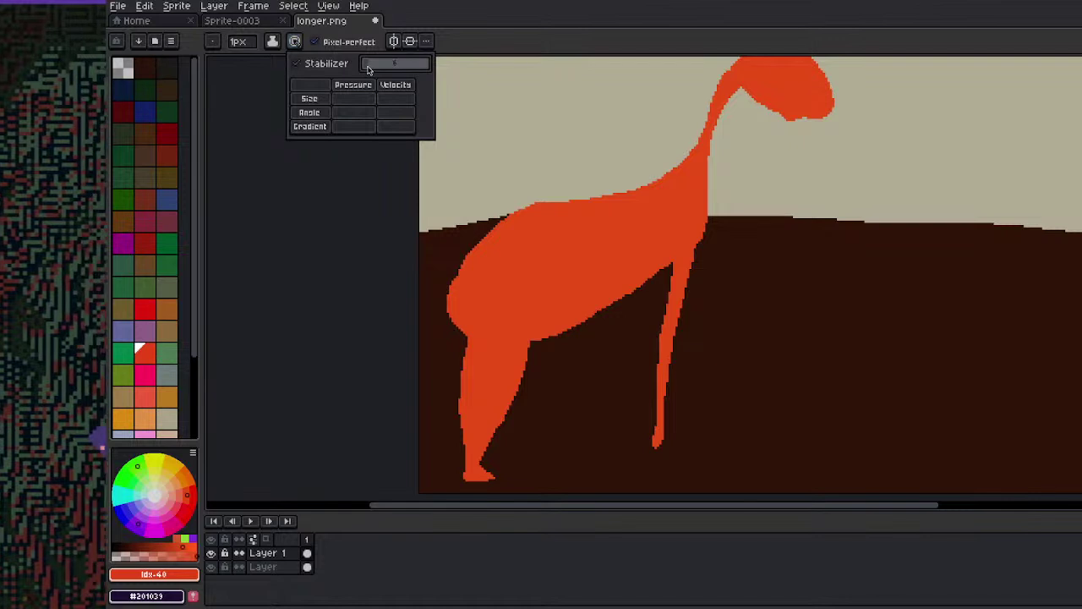
left_click(354, 342)
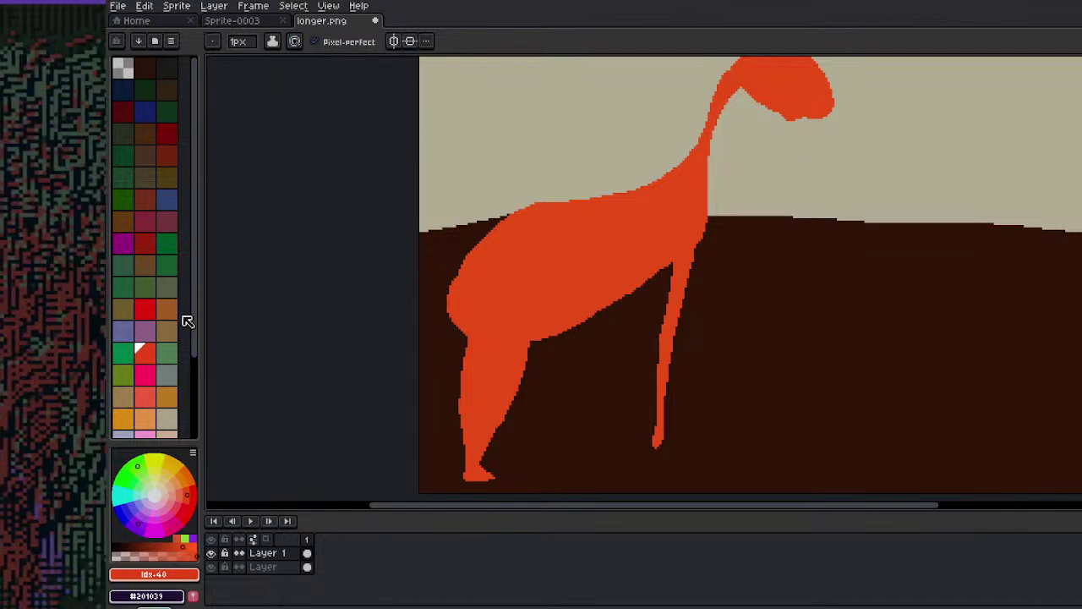
Outline a second hind leg behind the first in the ochre palette color idx-47, and fill it
left_click_drag(387, 397, 436, 320)
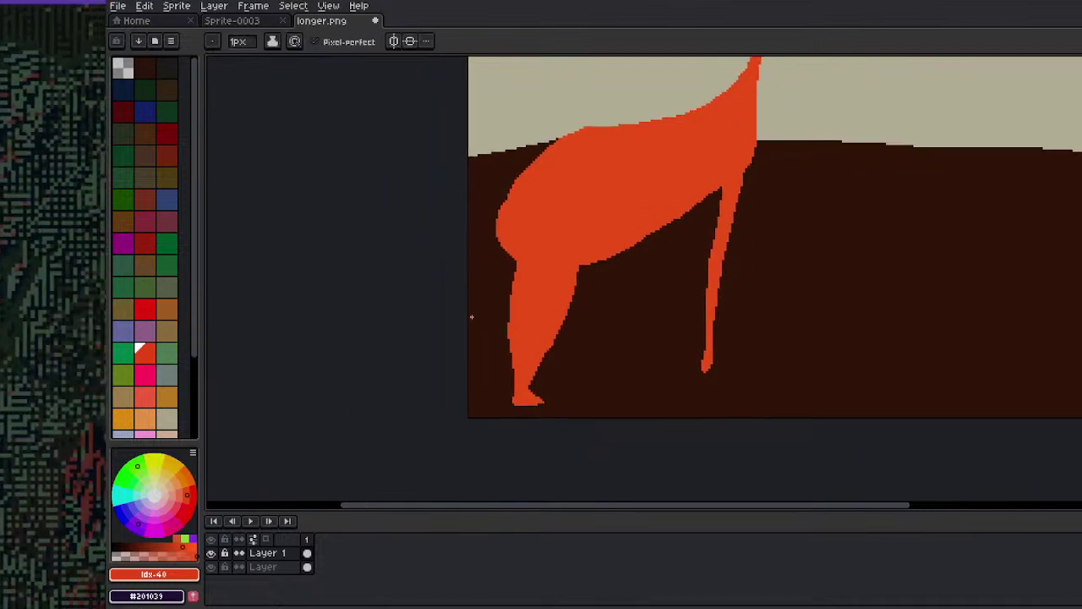
left_click(169, 398)
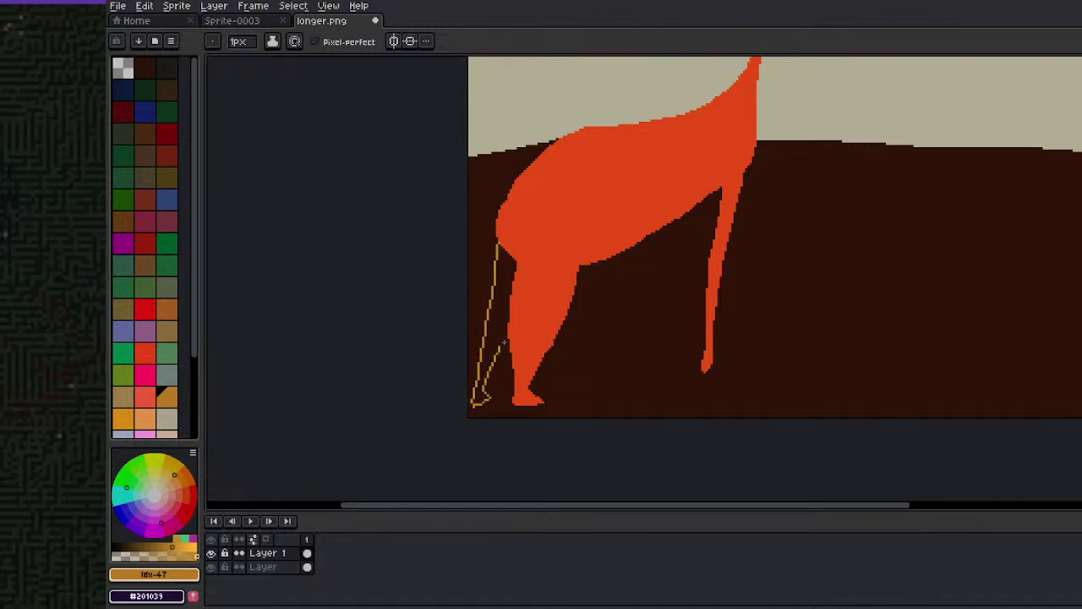
key("g")
left_click(499, 302)
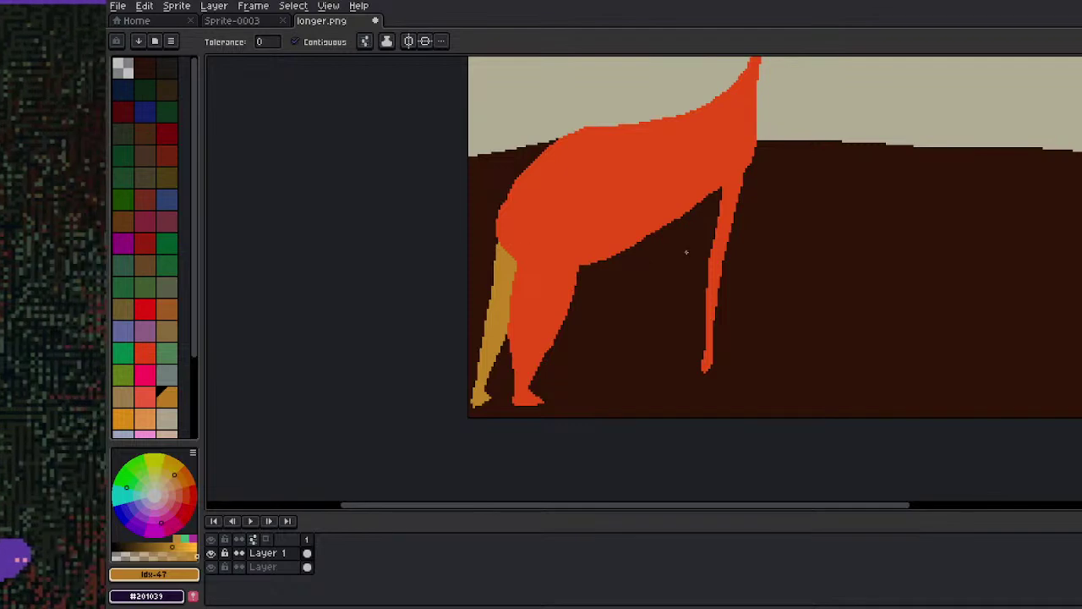
Sketch a raised, bent second front leg as a thin ochre line from the belly across the straight front leg
key("b")
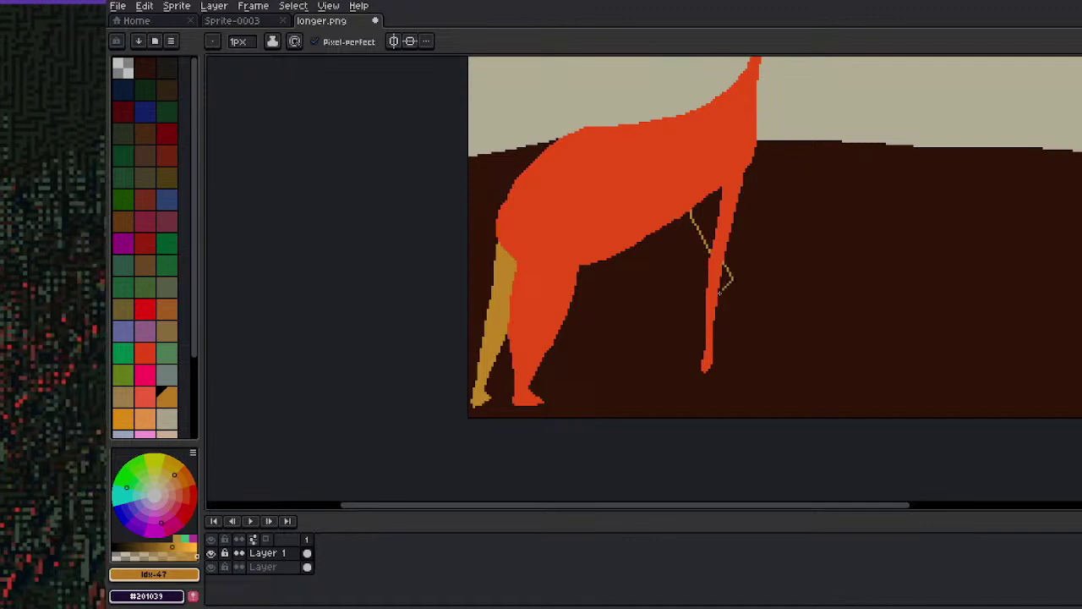
scroll(710, 284, "down", 1)
scroll(710, 275, "up", 4)
key("space")
left_click_drag(690, 176, 613, 227)
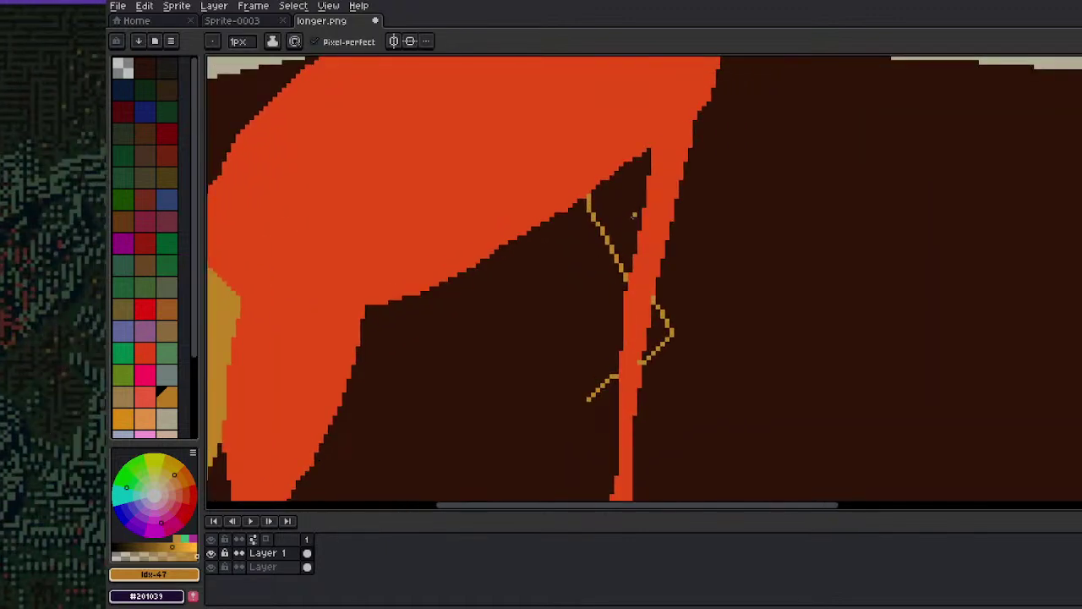
Enlarge the brush to 6 px and thicken the bent ochre front leg along its sketched line
key("plus")
key("plus")
key("plus")
key("plus")
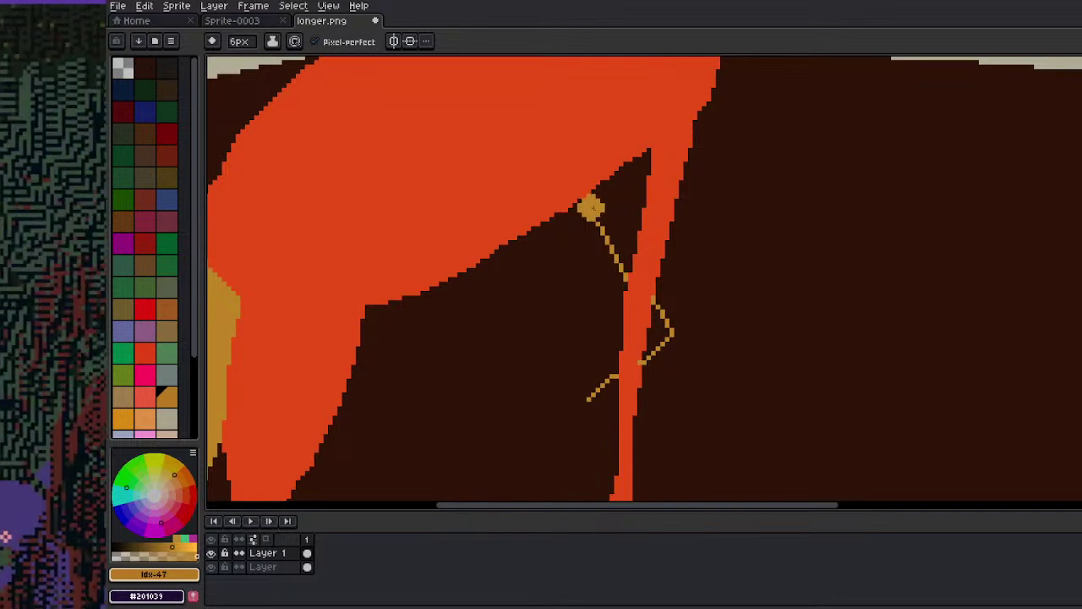
mouse_move(589, 205)
left_mouse_down()
mouse_move(618, 277)
mouse_move(672, 343)
left_mouse_up()
mouse_move(590, 397)
left_mouse_down()
mouse_move(561, 422)
mouse_move(572, 437)
left_mouse_up()
scroll(668, 347, "down", 4)
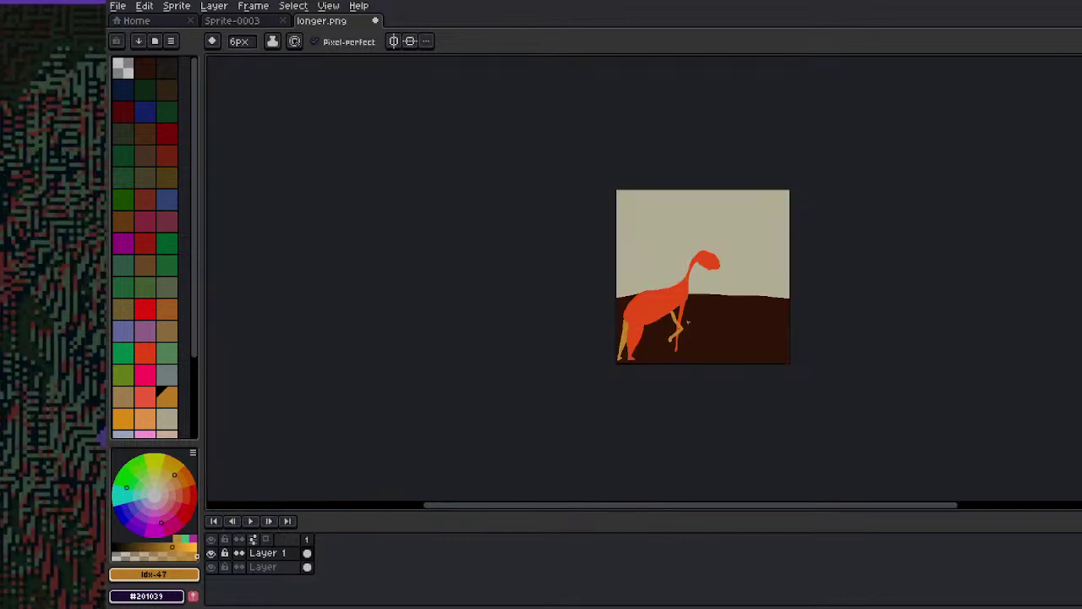
Sample the body's orange-red and repaint the straight front leg over the upper part of the ochre leg
scroll(700, 288, "up", 4)
left_click(648, 304, "alt")
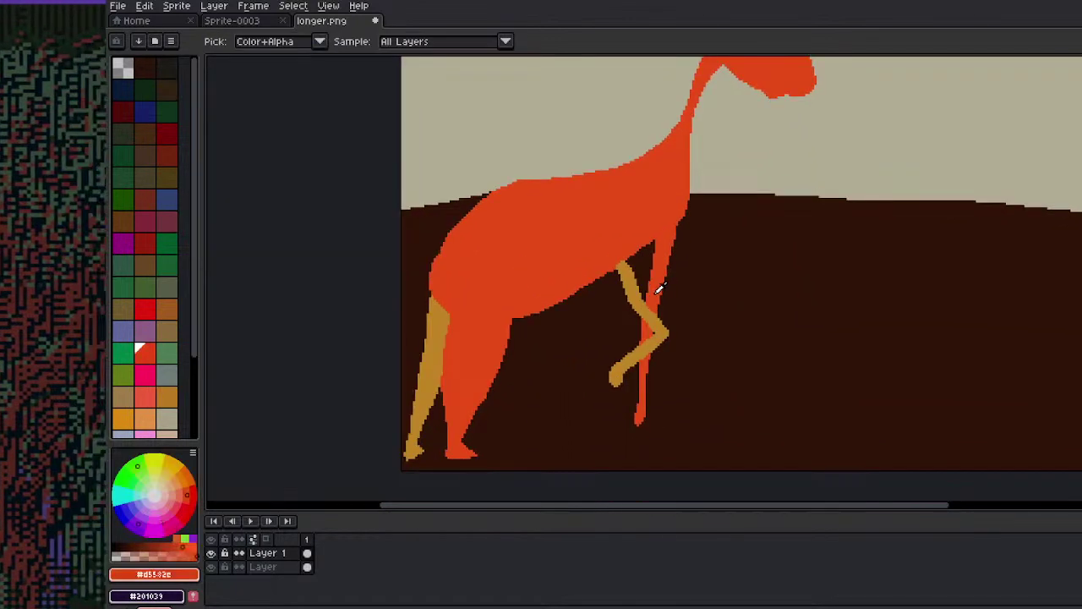
scroll(648, 310, "up", 2)
left_click_drag(648, 309, 640, 425)
key("ctrl+z")
key("ctrl+z")
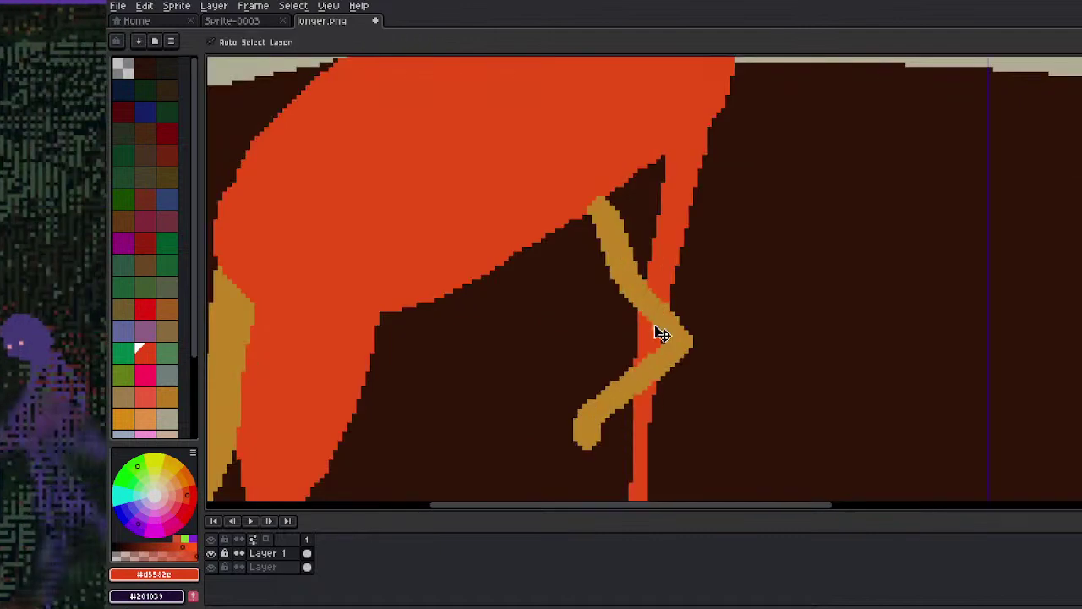
scroll(663, 280, "down", 2)
scroll(735, 232, "down", 4)
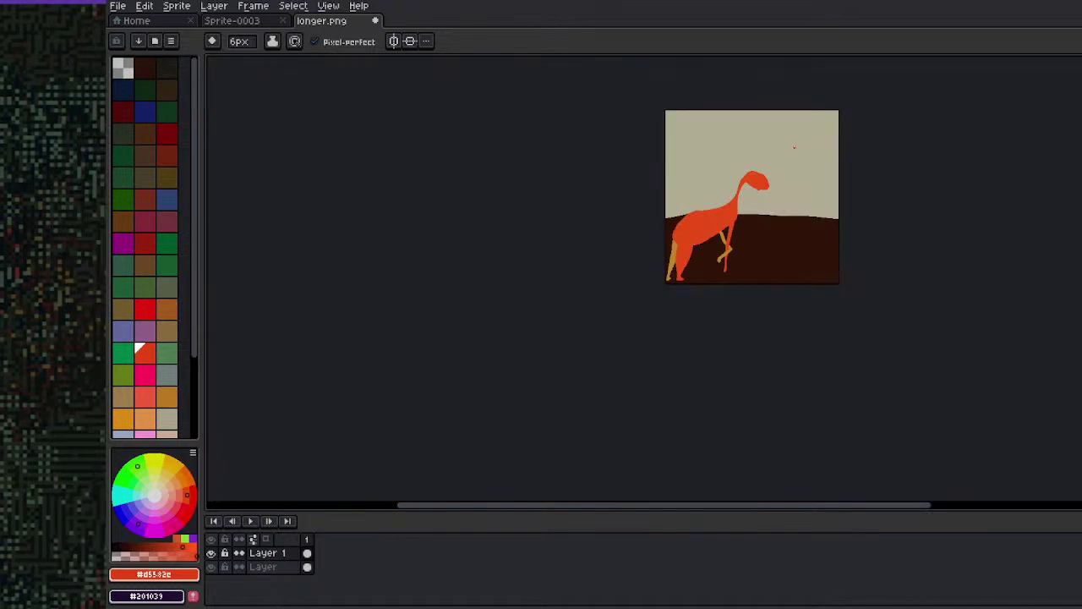
Sample the ochre and widen the upper part of the bent front leg where it meets the belly
scroll(648, 357, "up", 6)
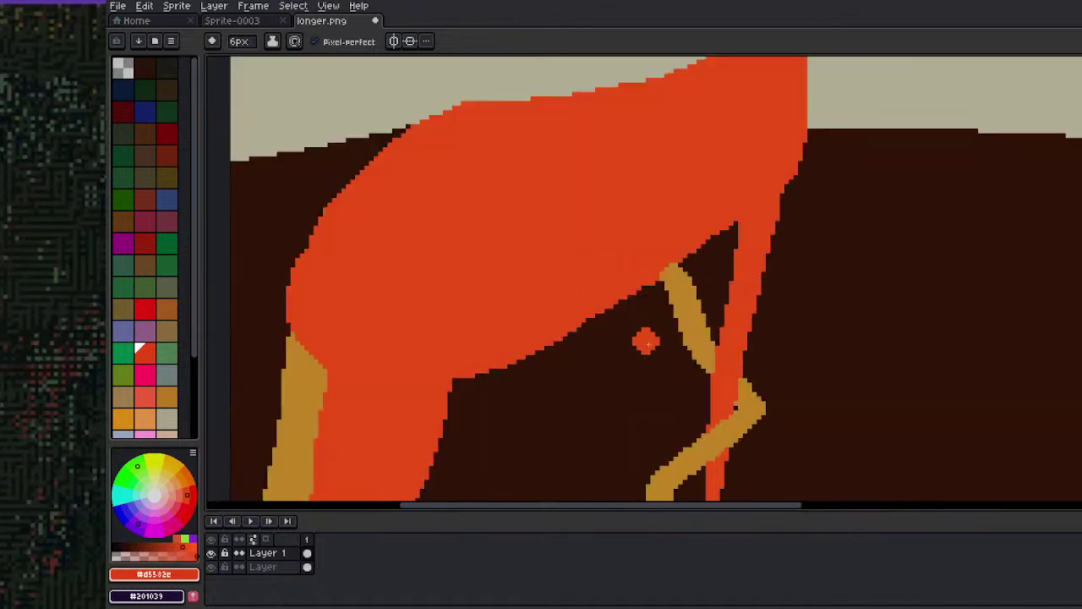
left_click(660, 296, "alt")
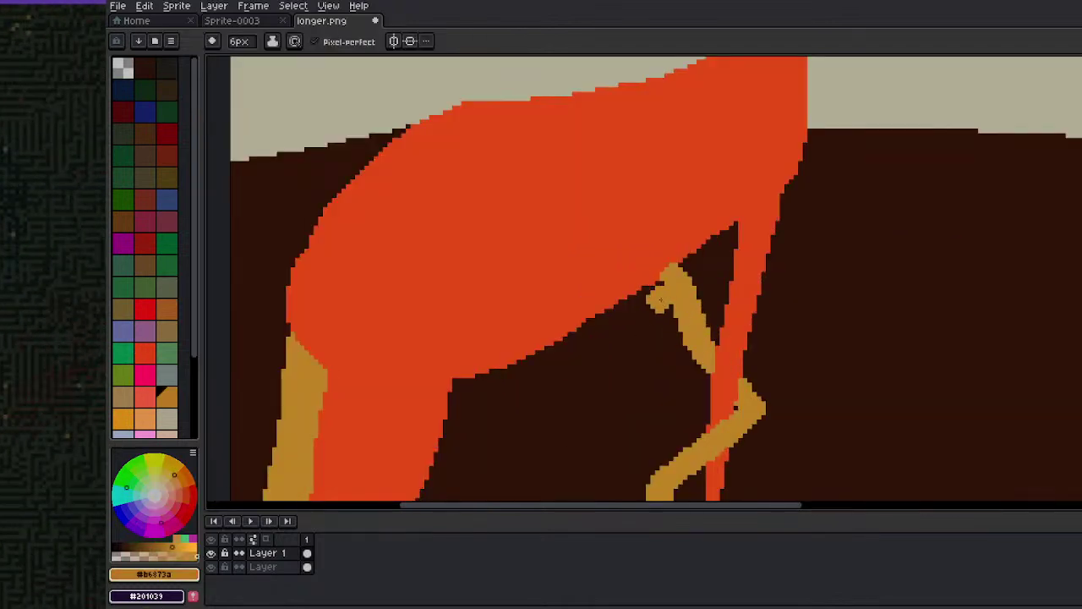
mouse_move(655, 297)
left_mouse_down()
mouse_move(642, 290)
mouse_move(679, 313)
left_mouse_up()
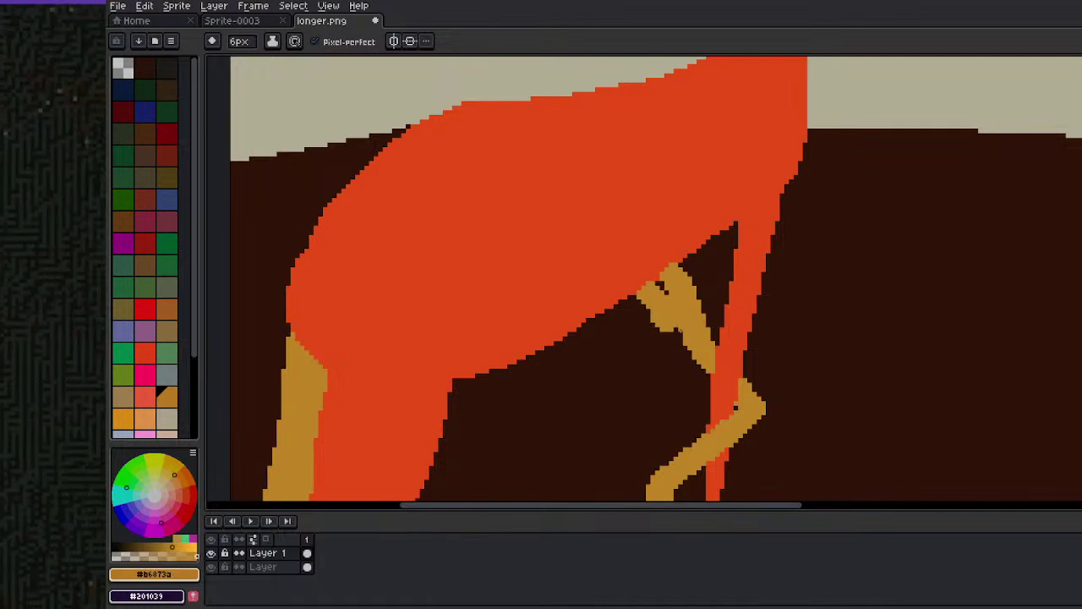
scroll(752, 285, "down", 6)
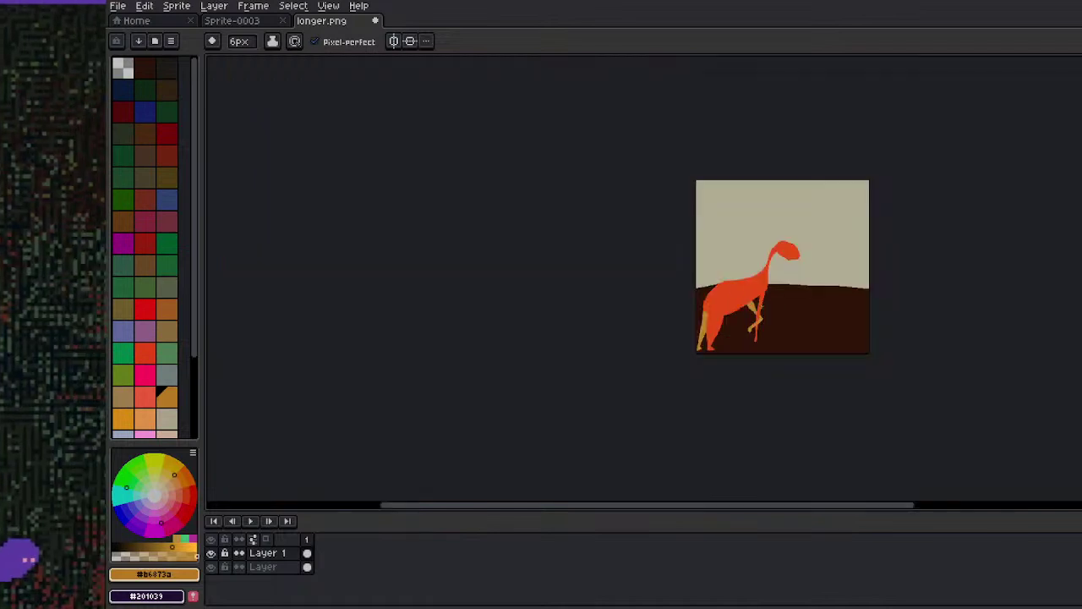
Sample the body's orange-red, darken it slightly, and recolor the ochre hind leg and bent front leg with it
scroll(657, 234, "up", 3)
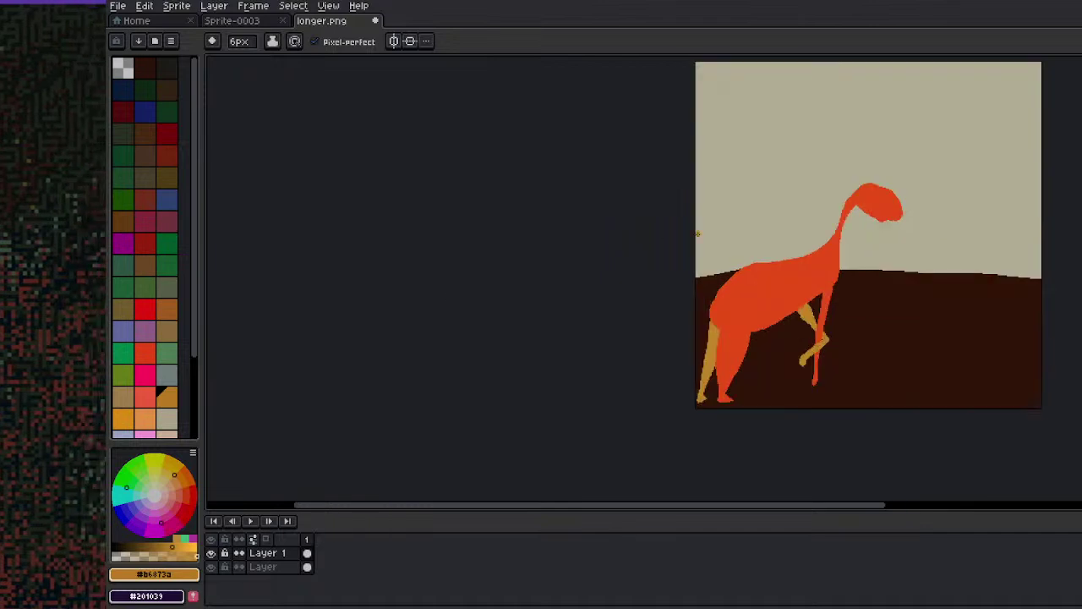
left_click(732, 327, "alt")
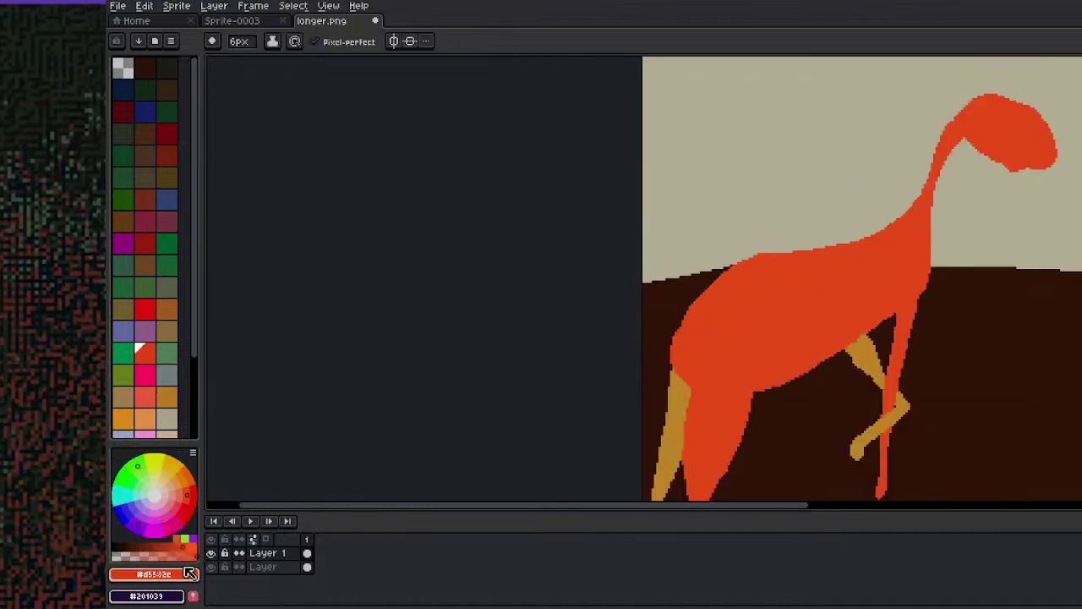
left_click(171, 546)
key("g")
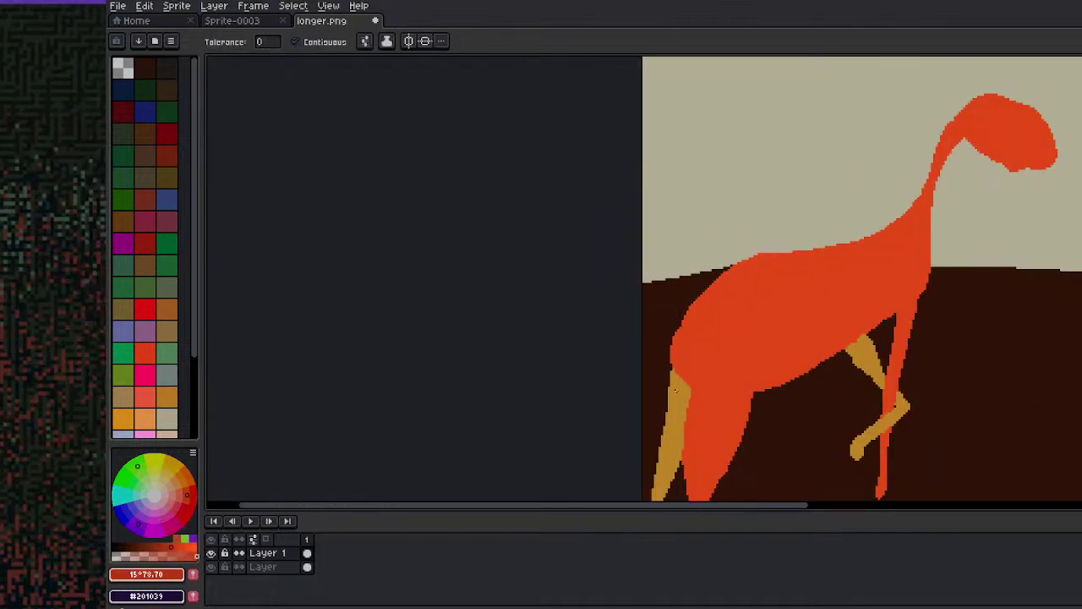
left_click(676, 406)
left_click(865, 359)
left_click(880, 427)
scroll(917, 385, "down", 3)
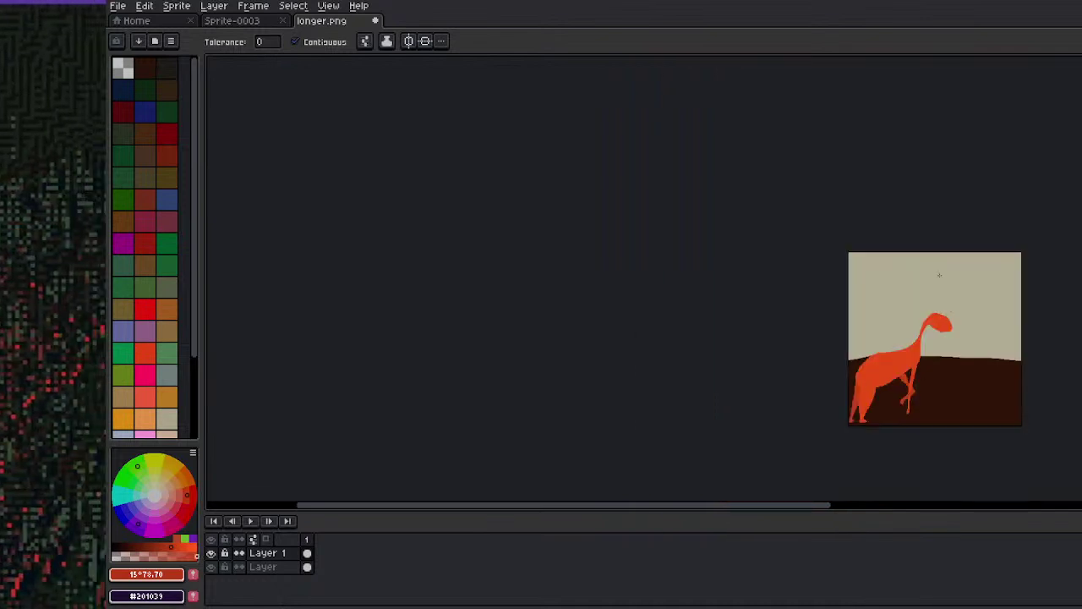
Add a new layer directly above the base layer, and choose the deep green palette color idx-26 for drawing
key("space")
left_click_drag(490, 290, 370, 282)
scroll(572, 241, "up", 2)
key("space")
left_click_drag(717, 337, 651, 252)
left_click(274, 567)
key("shift+n")
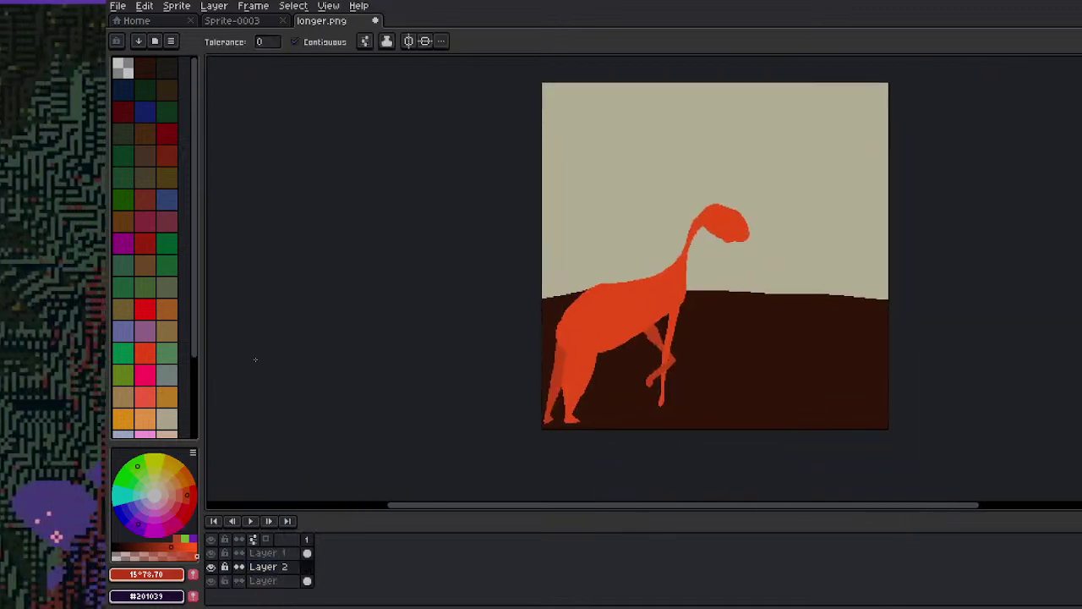
left_click(168, 243)
scroll(742, 375, "up", 3)
left_click(725, 363)
key("b")
key("ctrl+z")
left_click_drag(708, 302, 720, 334)
key("ctrl+z")
Reduce the brush to 1 px and draw two green plant blades on the dark ground, shaded with near-black idx-2
key("minus")
key("minus")
key("minus")
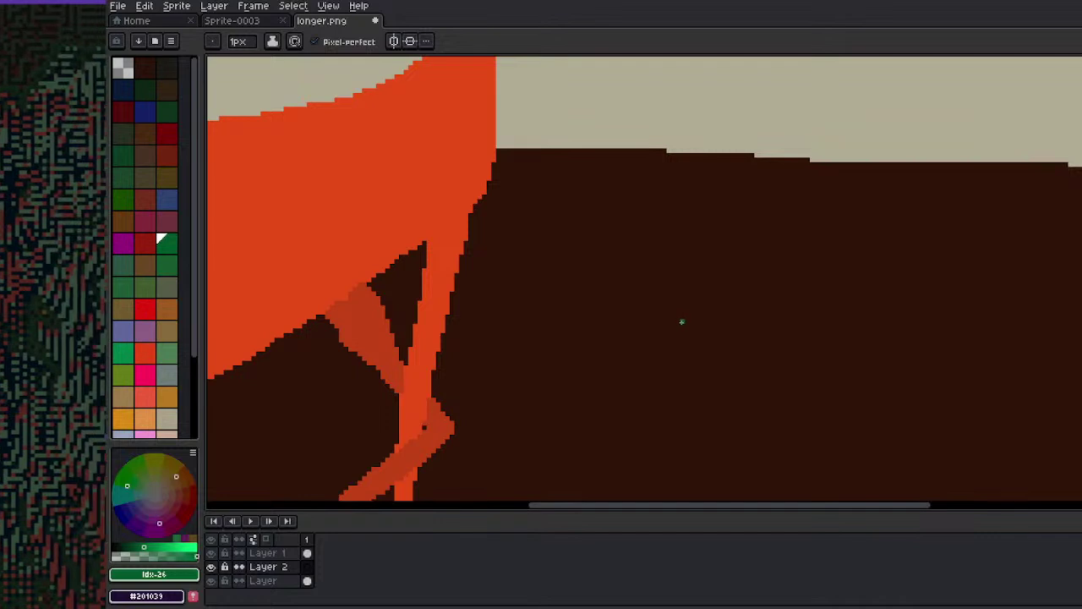
left_click_drag(669, 303, 687, 366)
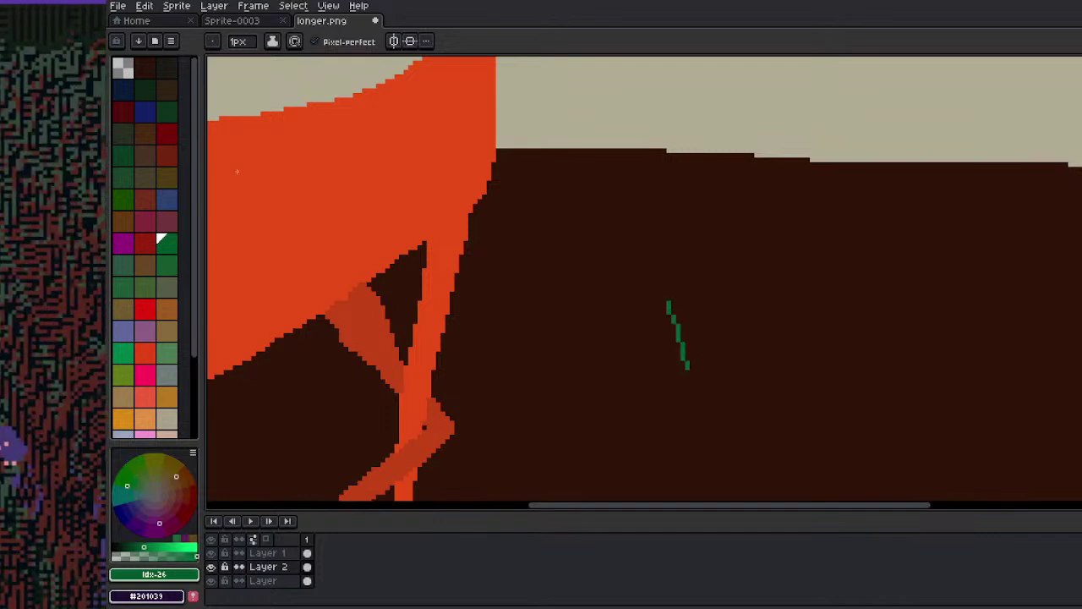
left_click(167, 68)
left_click_drag(686, 302, 692, 362)
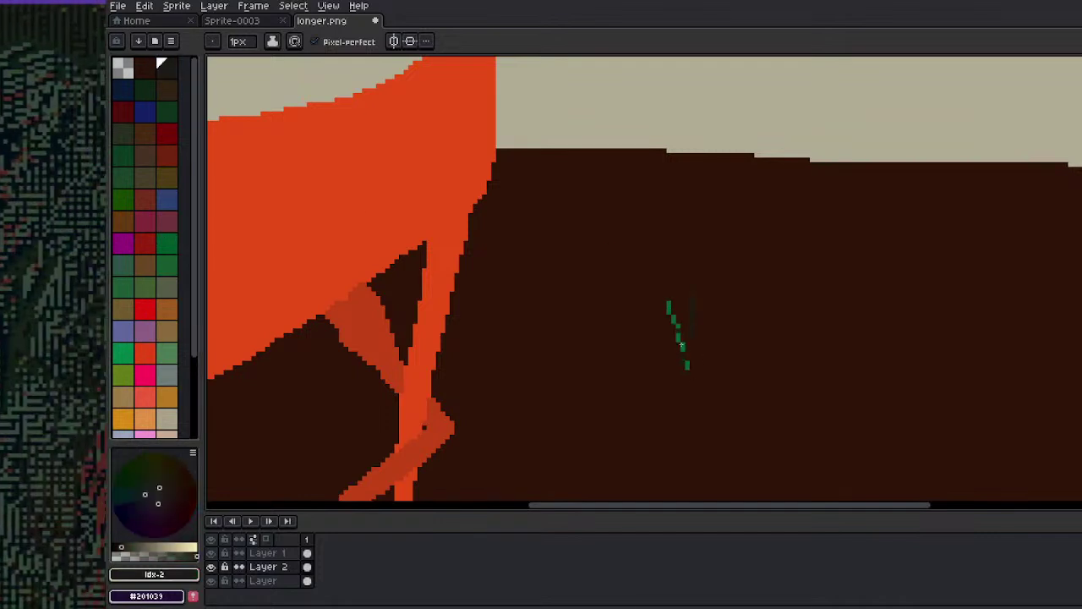
left_click(166, 243)
left_click_drag(692, 297, 691, 345)
Hide Layer 1 and the base layer, and add muted green idx-41 pixels around the tips of the plant
left_click(211, 552)
left_click(210, 581)
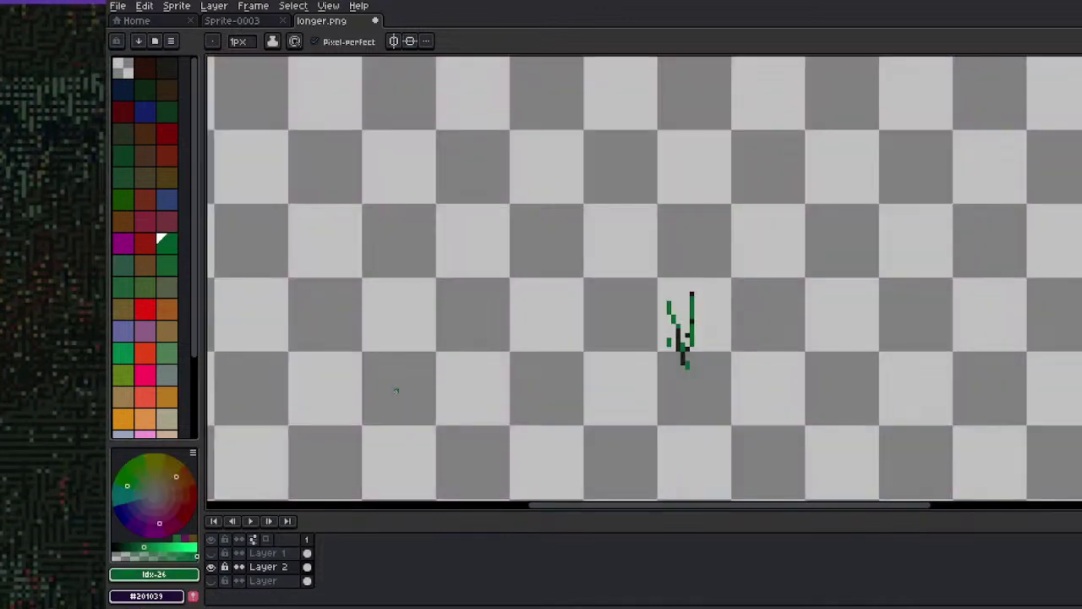
left_click(166, 349)
left_click(666, 310)
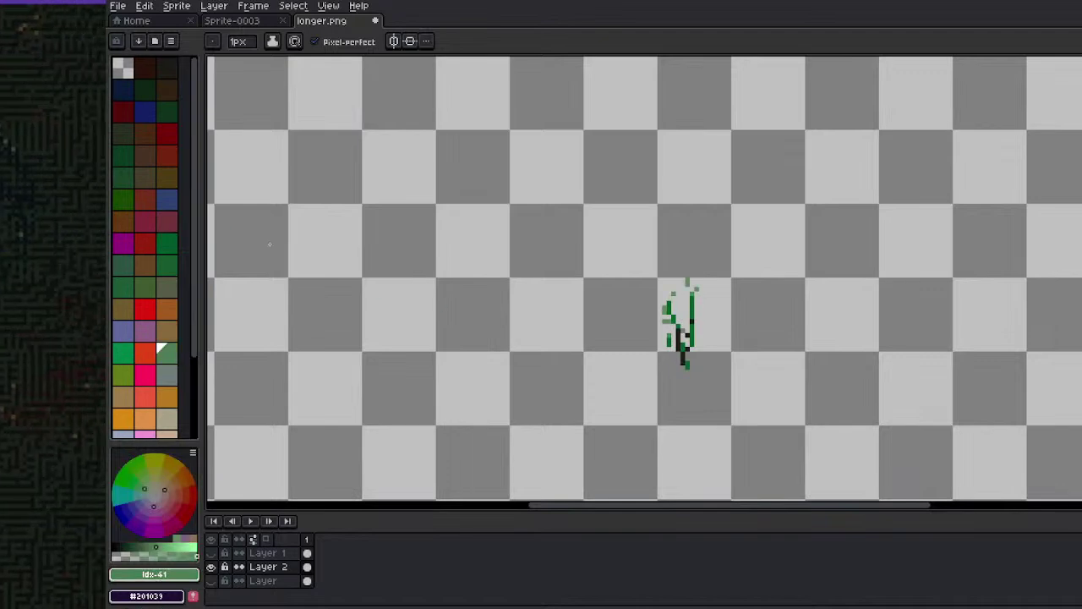
Extend the plant sideways with more idx-26 green leaves, and shade it with dark green idx-8
left_click(164, 245)
left_click(666, 341)
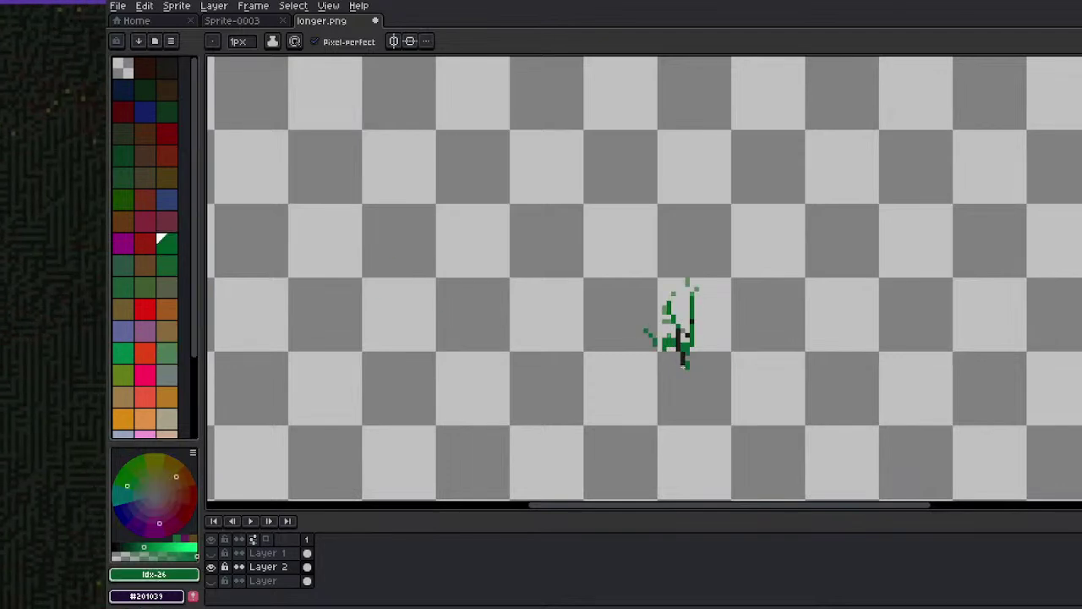
left_click(167, 114)
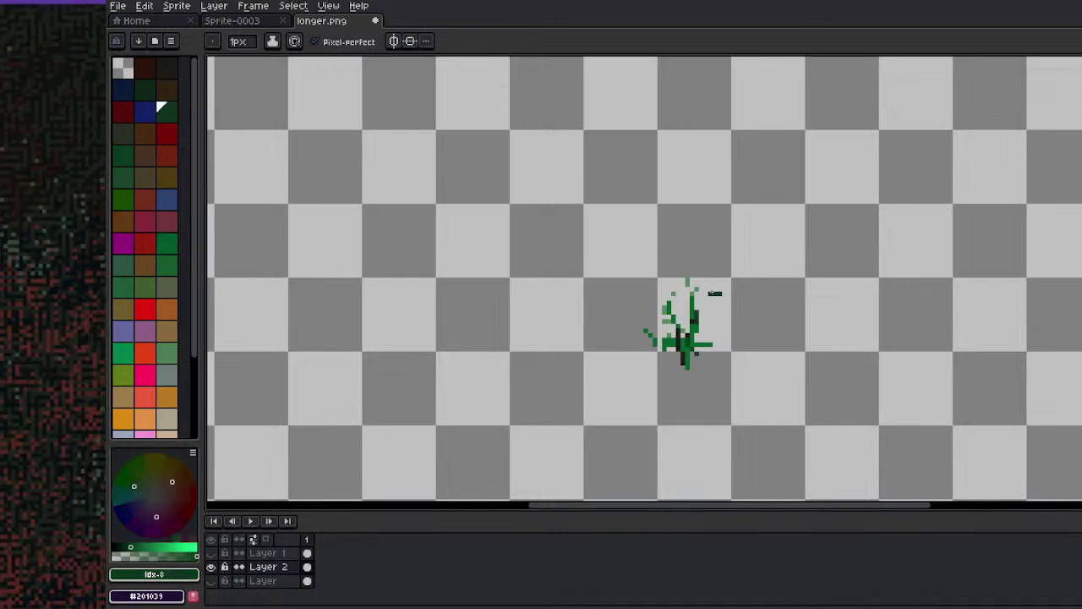
Dot the plant's blades with bright lime green highlight pixels in palette color idx-60
scroll(193, 358, "down", 3)
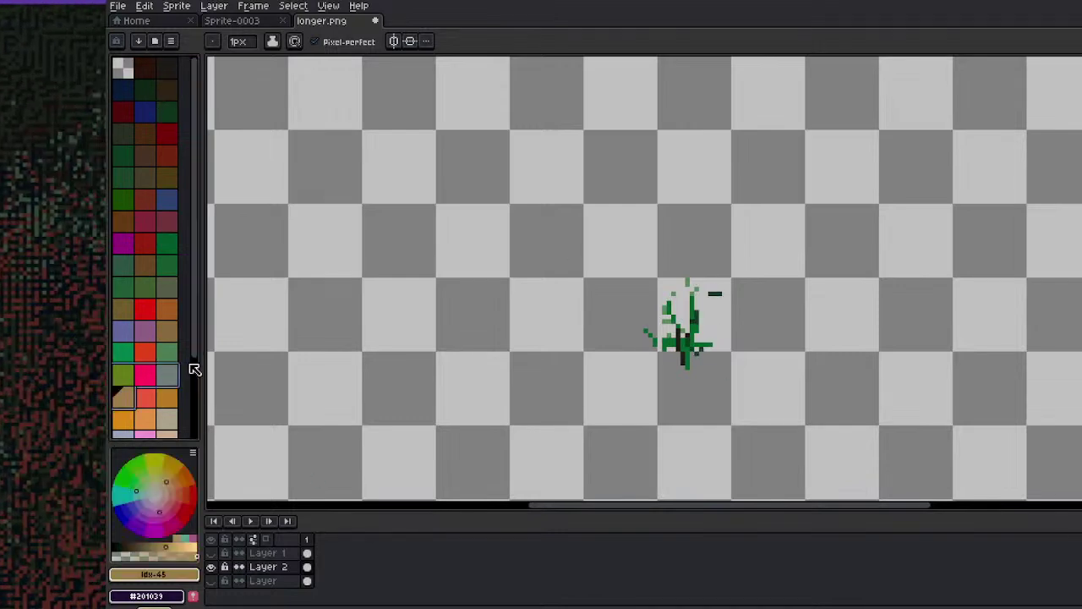
left_click(146, 433)
left_click(123, 429)
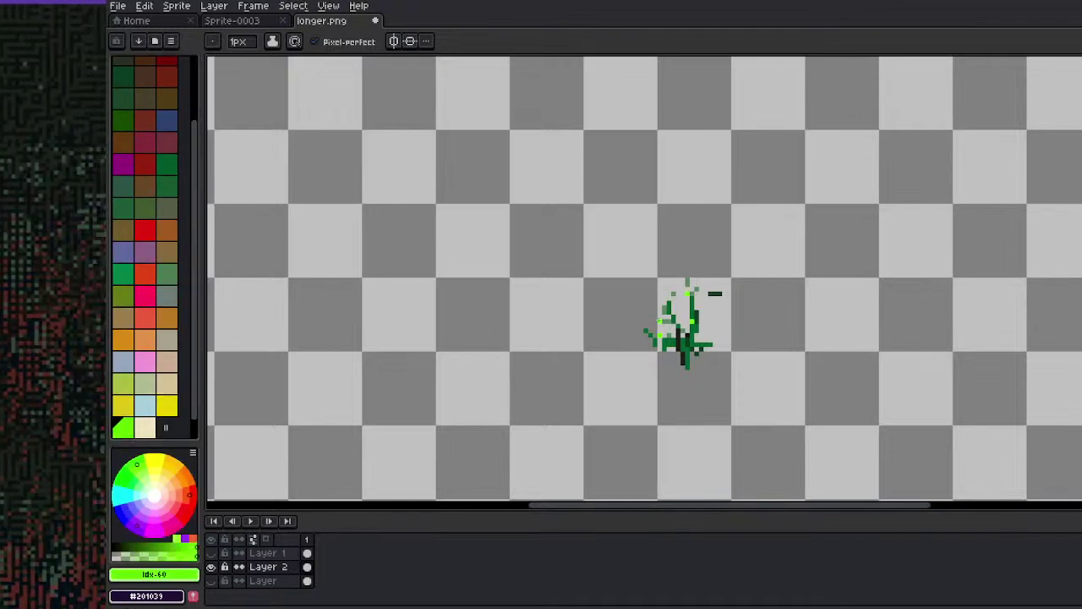
Dot the plant with yellow idx-59, orange-brown idx-35 and dark brown idx-21 pixels around its blades and base
left_click(167, 407)
left_click(694, 298)
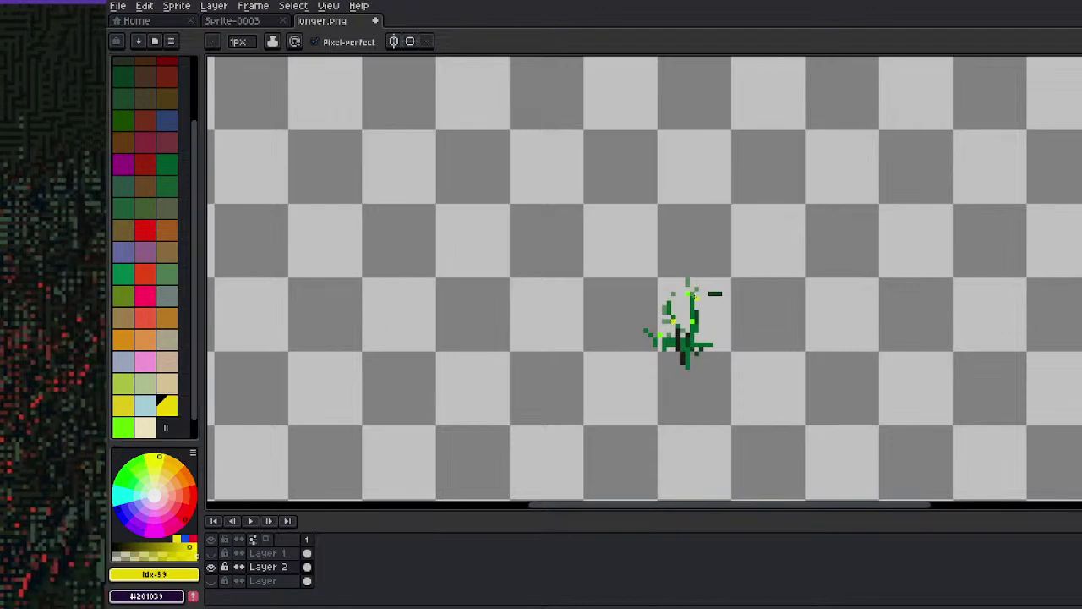
left_click(166, 229)
left_click(684, 304)
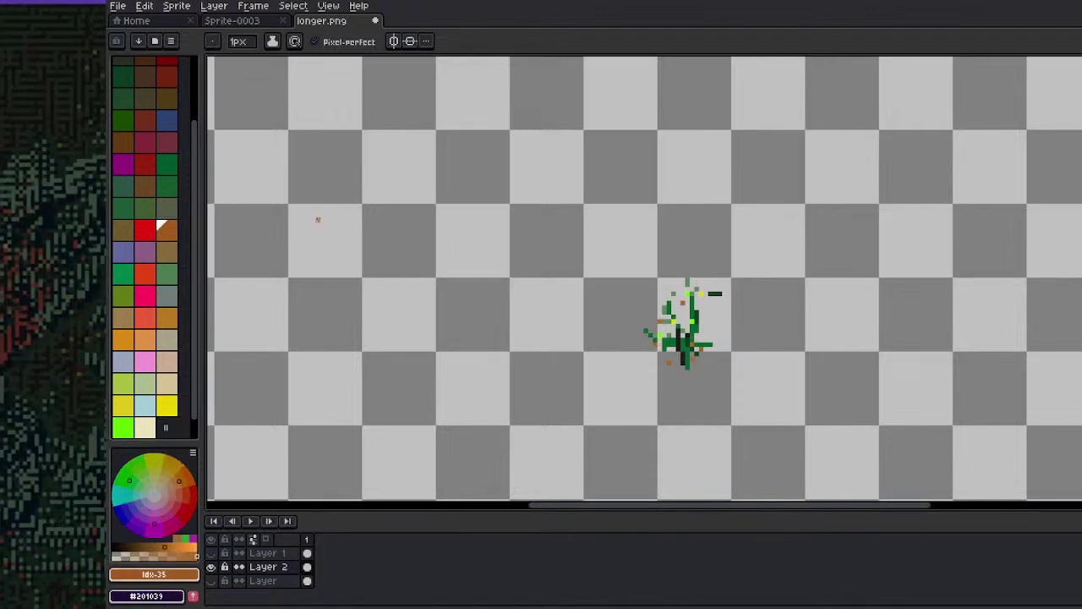
left_click(129, 145)
left_click(668, 358)
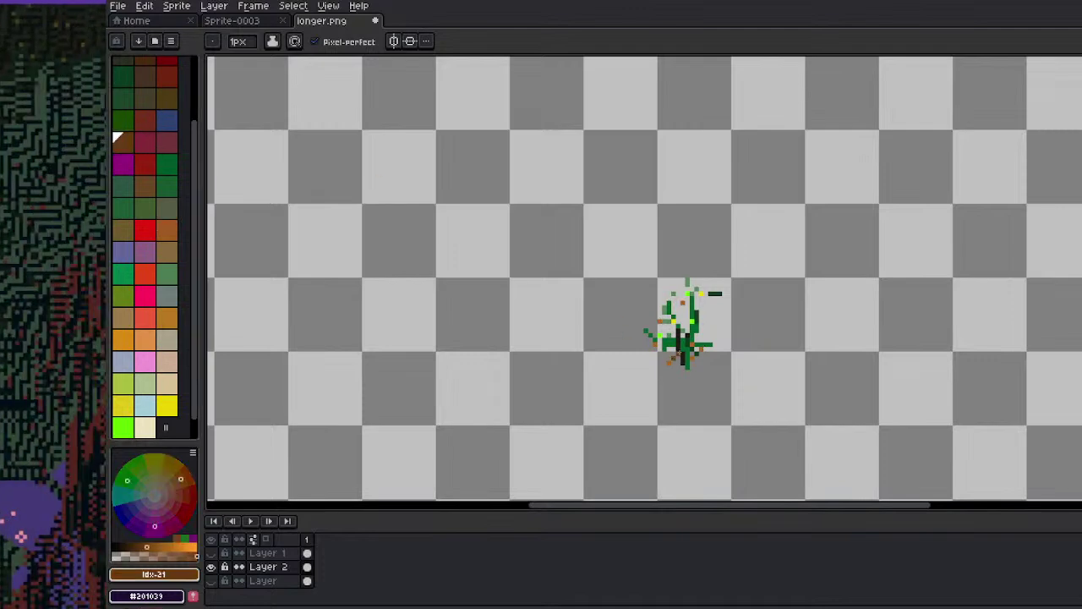
Select the whole plant and place overlapping copies on both sides of it to form a row of three
key("m")
left_click_drag(599, 251, 749, 391)
left_click_drag(711, 357, 749, 341)
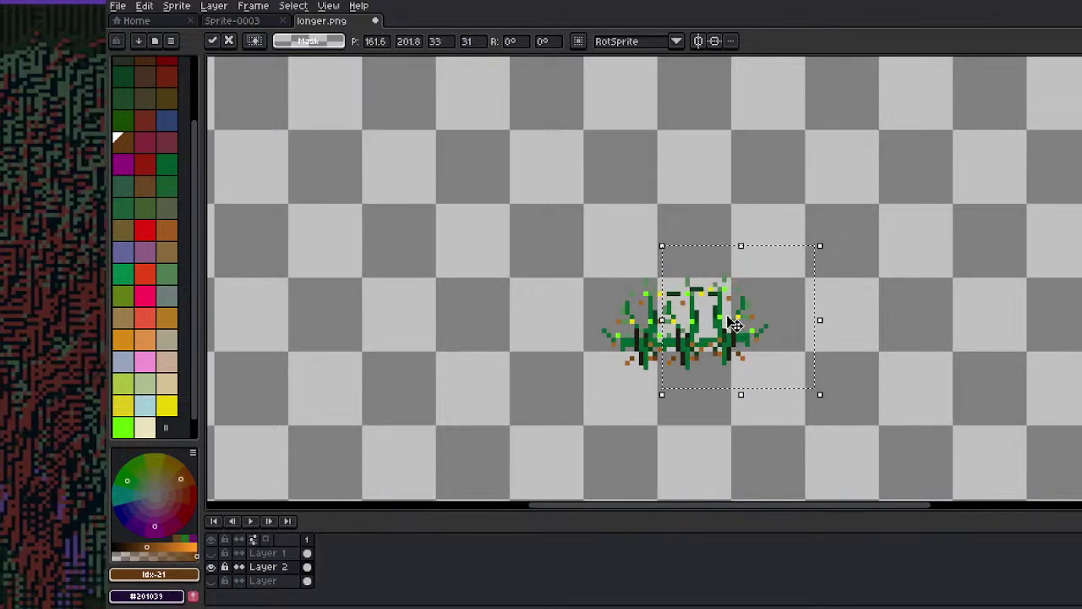
key("Return")
Duplicate the row of plants above the original and scatter the copy's pixels with a 64 px brush
left_click_drag(581, 239, 755, 261)
key("e")
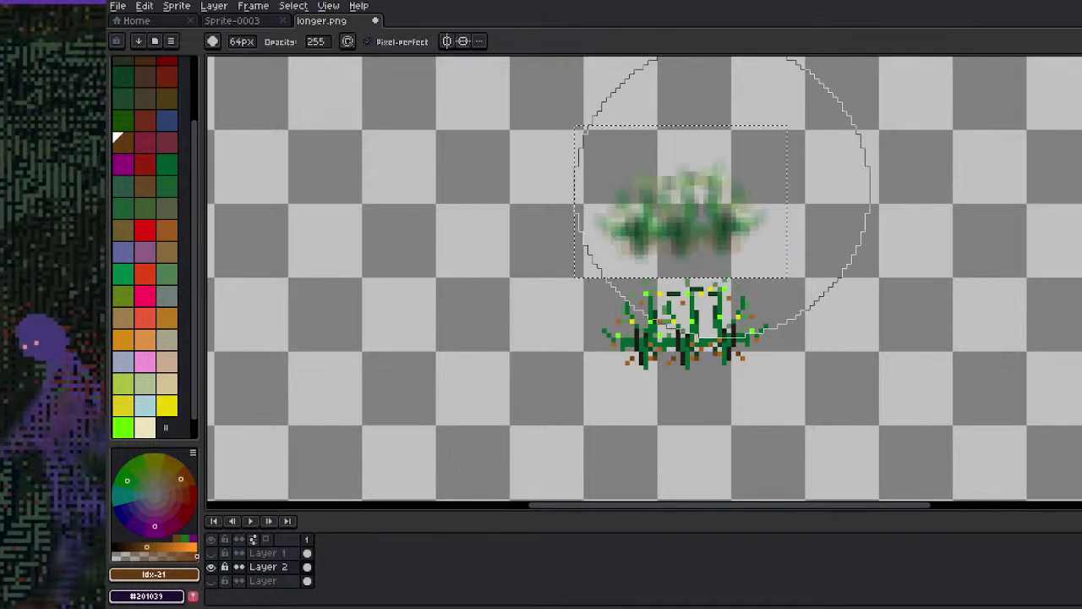
mouse_move(680, 208)
left_mouse_down()
mouse_move(651, 212)
mouse_move(701, 223)
mouse_move(666, 275)
left_mouse_up()
scroll(677, 261, "down", 4)
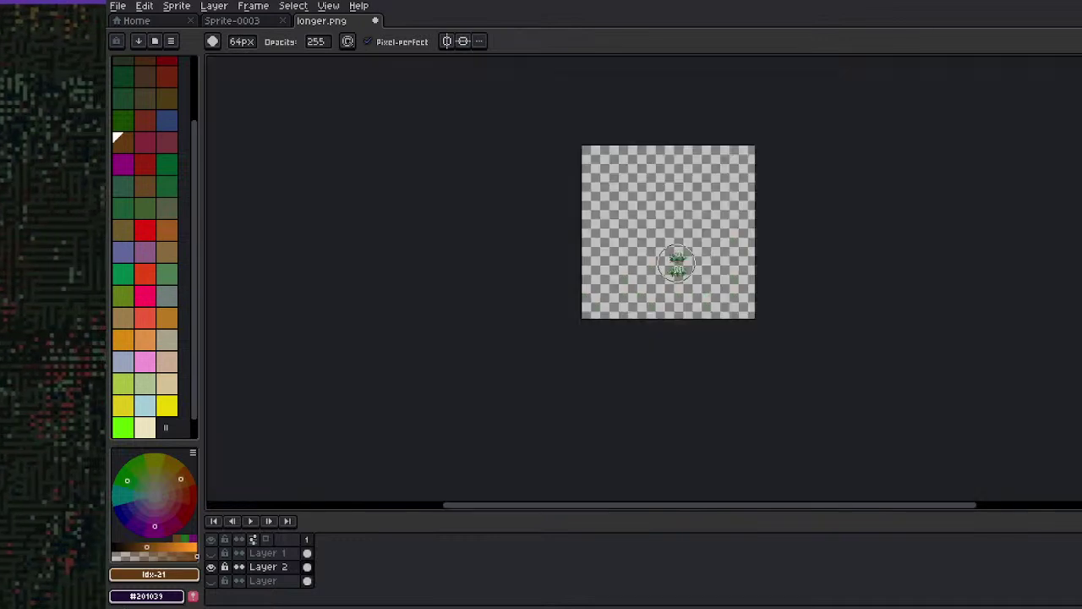
scroll(674, 264, "up", 2)
scroll(674, 263, "up", 2)
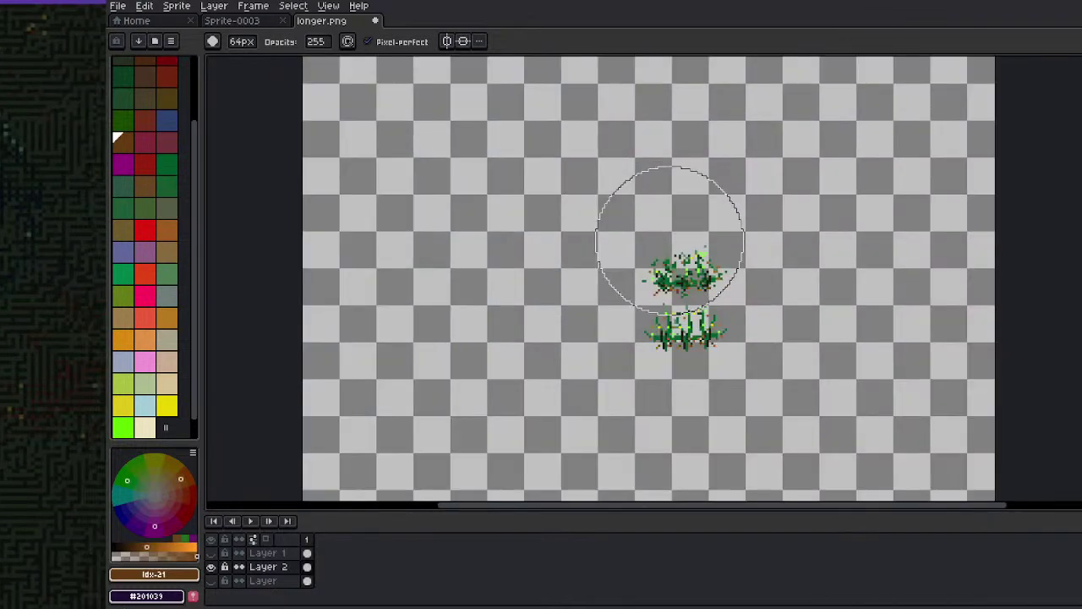
Turn both plant rows into one custom brush and show Layer 1 and the base layer again
key("m")
mouse_move(633, 224)
left_mouse_down()
mouse_move(686, 389)
mouse_move(745, 370)
left_mouse_up()
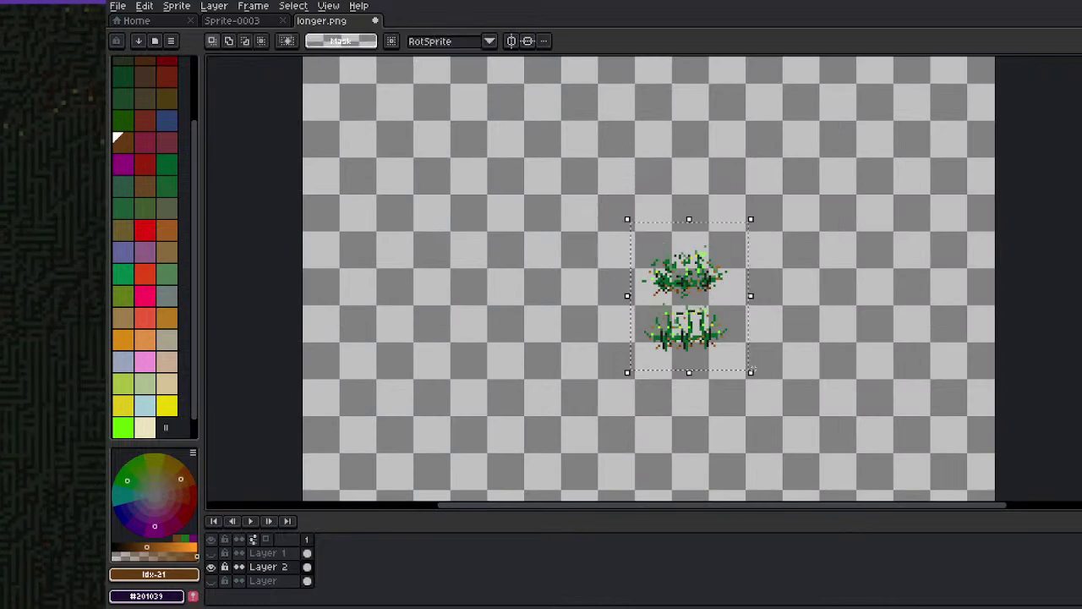
key("ctrl+b")
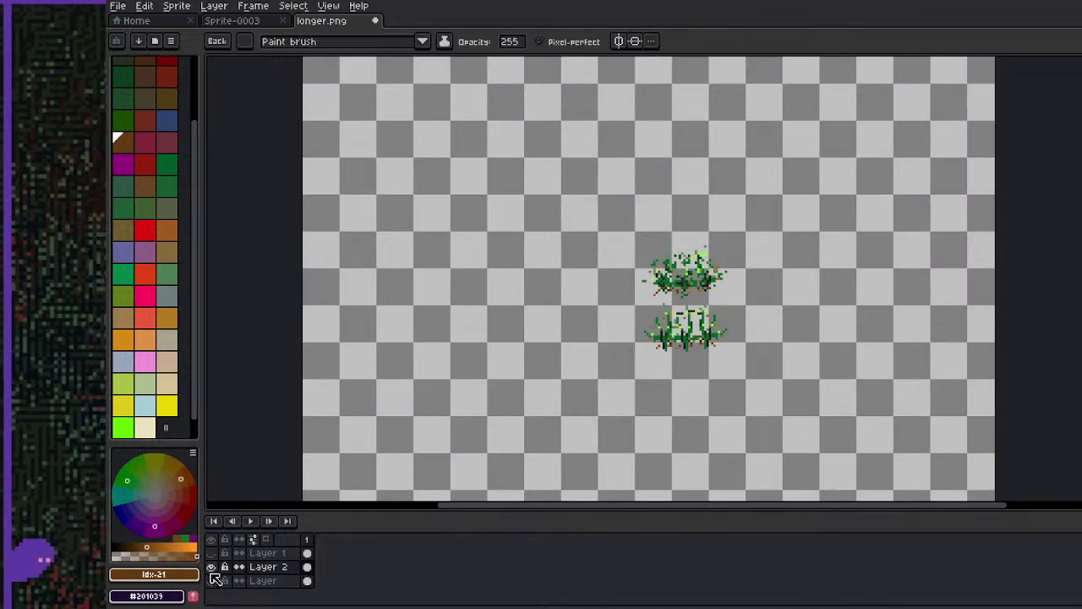
left_click(211, 581)
left_click(211, 553)
scroll(681, 284, "down", 3)
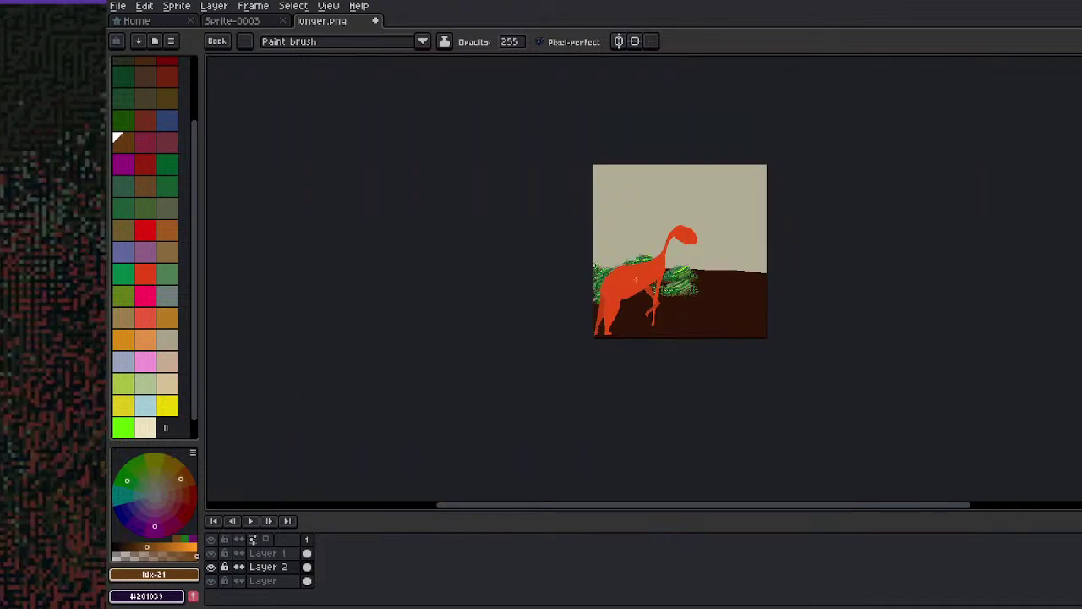
Paint the whole ground behind the creature with foliage using the custom plant brush, up to an uneven horizon
mouse_move(626, 337)
left_mouse_down()
mouse_move(638, 301)
mouse_move(633, 321)
mouse_move(658, 326)
mouse_move(775, 312)
mouse_move(735, 283)
mouse_move(676, 305)
mouse_move(713, 336)
mouse_move(609, 304)
mouse_move(685, 279)
mouse_move(752, 304)
mouse_move(651, 326)
mouse_move(761, 296)
mouse_move(763, 253)
mouse_move(710, 330)
mouse_move(701, 271)
mouse_move(685, 287)
mouse_move(715, 270)
mouse_move(761, 284)
left_mouse_up()
key("shift+b")
scroll(687, 337, "up", 2)
key("b")
mouse_move(799, 330)
left_mouse_down()
mouse_move(827, 287)
mouse_move(828, 198)
mouse_move(799, 326)
mouse_move(736, 321)
mouse_move(715, 304)
mouse_move(731, 228)
mouse_move(778, 228)
mouse_move(786, 288)
mouse_move(676, 317)
mouse_move(723, 169)
mouse_move(668, 245)
mouse_move(702, 313)
mouse_move(609, 322)
mouse_move(596, 254)
mouse_move(554, 313)
left_mouse_up()
key("Escape")
left_click_drag(397, 225, 412, 349)
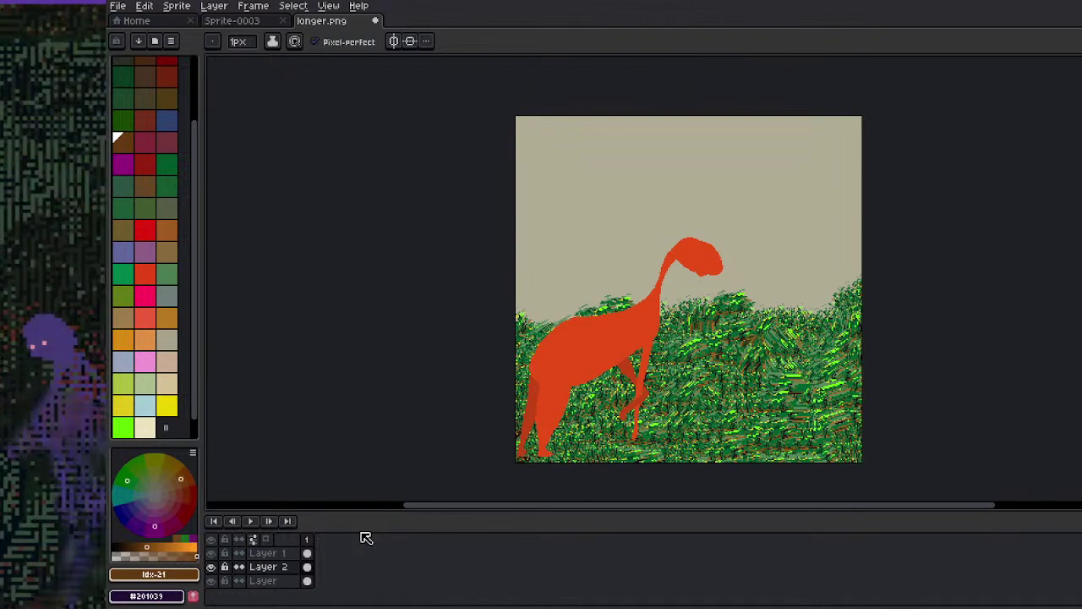
Hide Layer 1 and the base layer, and capture a lassoed patch of the ground foliage as a custom brush
left_click(211, 580)
left_click(211, 553)
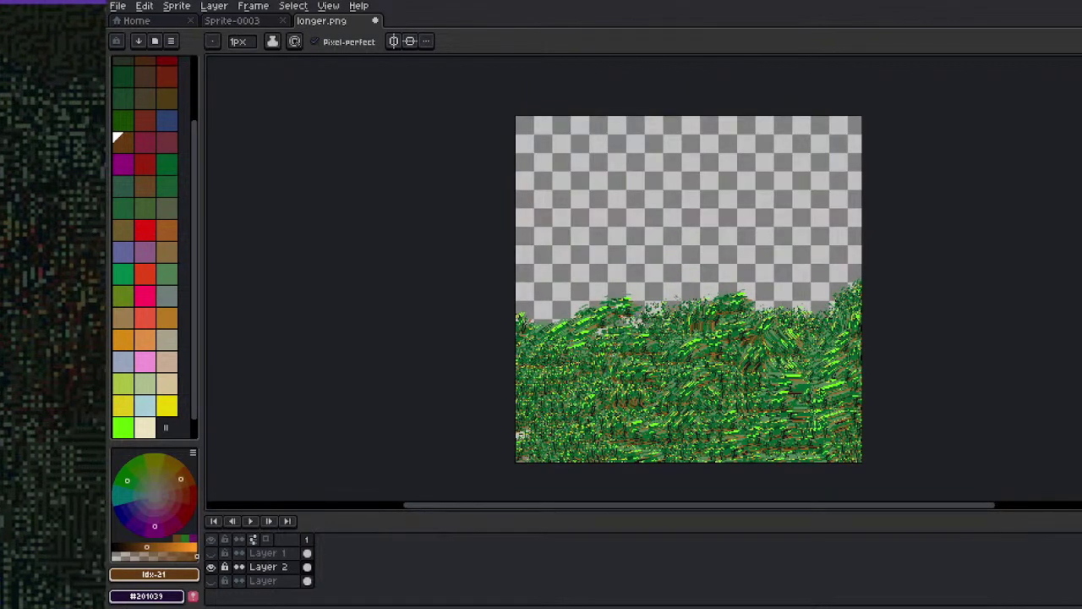
scroll(689, 287, "down", 1)
scroll(689, 288, "up", 2)
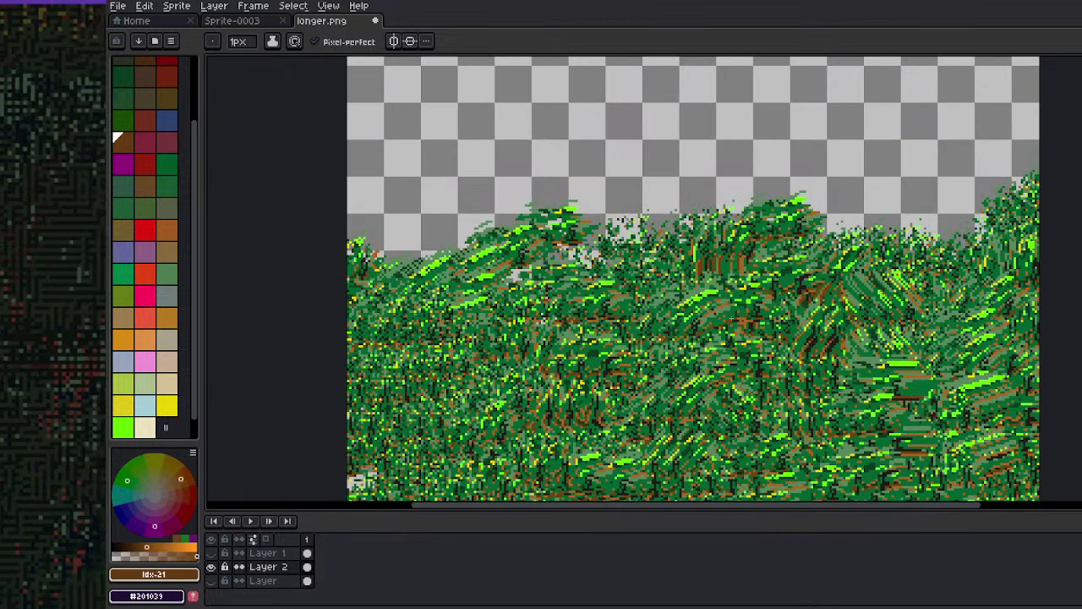
key("q")
mouse_move(510, 263)
left_mouse_down()
mouse_move(565, 381)
mouse_move(704, 299)
mouse_move(686, 321)
left_mouse_up()
key("ctrl+b")
Paint an overhanging foliage canopy across the upper right of the canvas with the captured patch
scroll(751, 234, "down", 3)
left_click_drag(804, 236, 767, 344)
scroll(737, 259, "up", 1)
mouse_move(735, 262)
left_mouse_down()
mouse_move(718, 250)
mouse_move(778, 271)
mouse_move(664, 254)
mouse_move(761, 279)
mouse_move(790, 263)
left_mouse_up()
mouse_move(668, 271)
left_mouse_down()
mouse_move(677, 264)
mouse_move(705, 288)
left_mouse_up()
key("Escape")
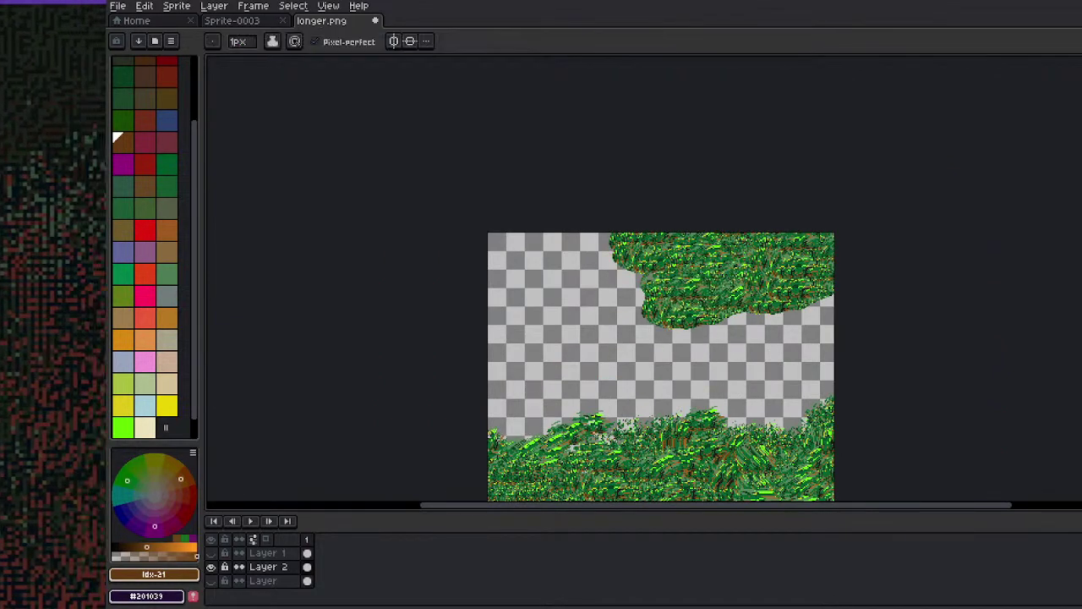
Lasso a narrow vertical strip of the ground foliage and turn it into a custom brush
key("e")
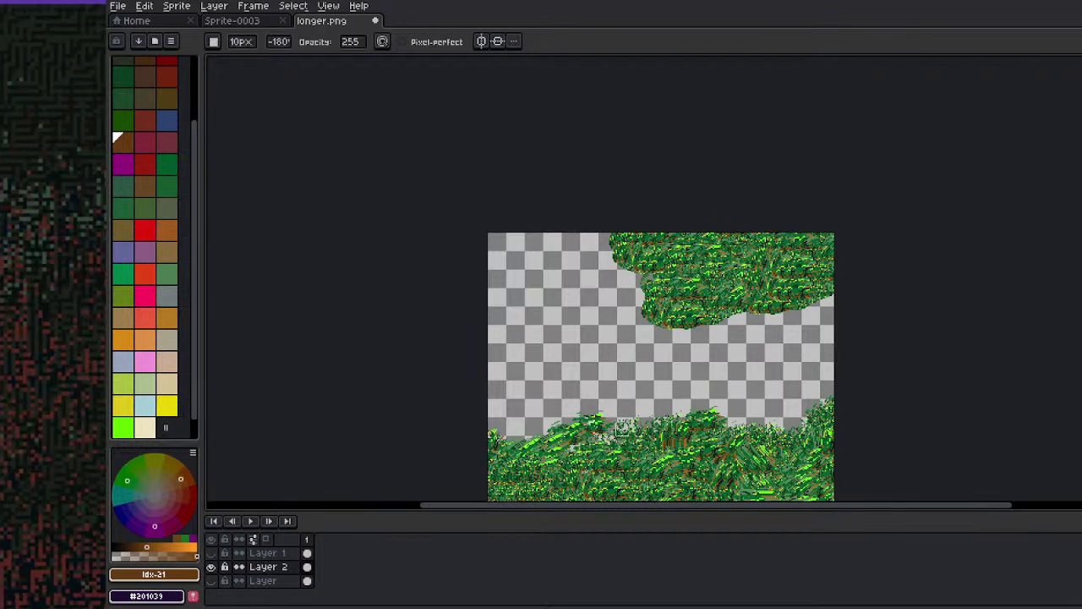
key("b")
scroll(621, 357, "up", 3)
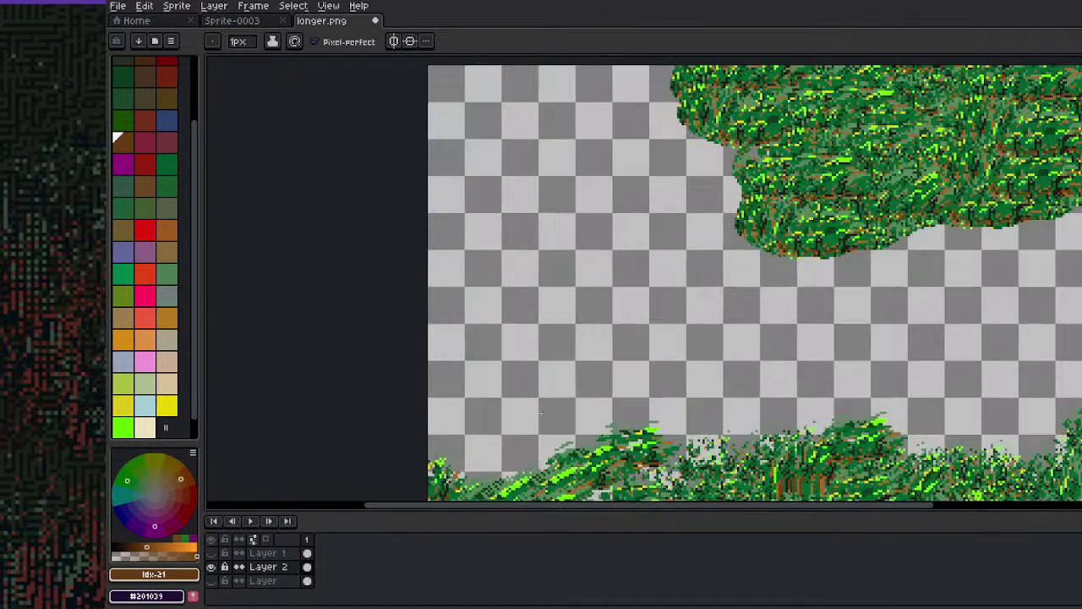
left_click_drag(765, 364, 706, 115)
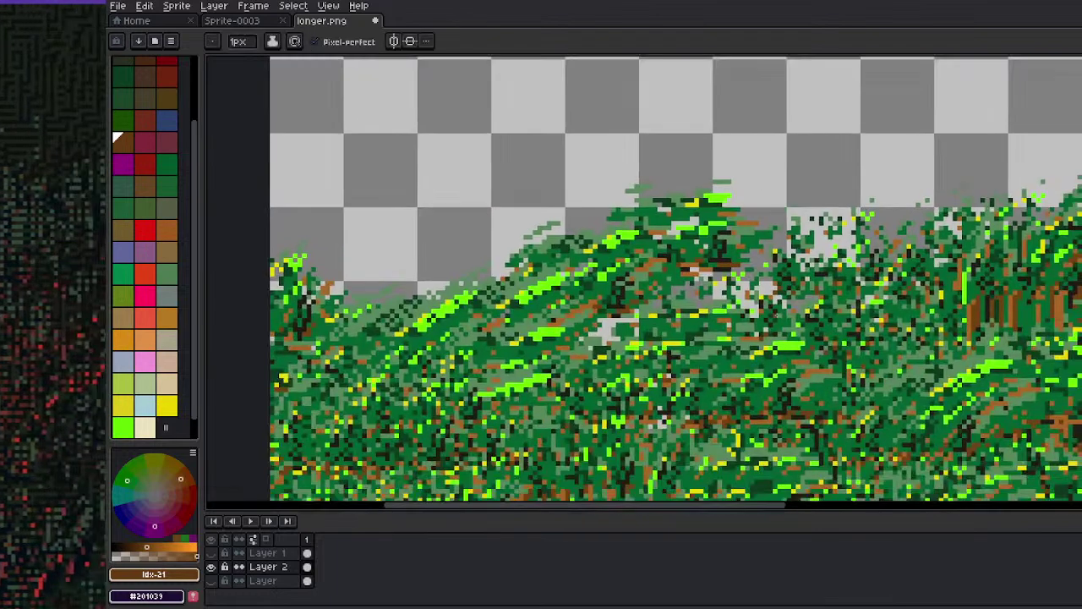
key("m")
mouse_move(751, 276)
left_mouse_down()
mouse_move(755, 416)
mouse_move(785, 286)
mouse_move(765, 279)
left_mouse_up()
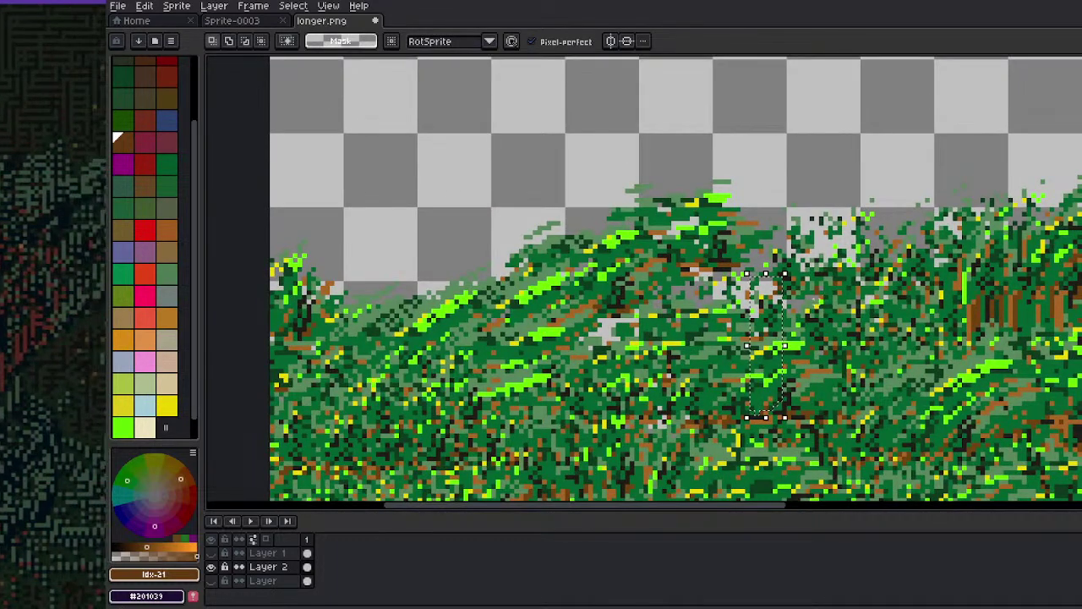
key("ctrl+b")
Paint over the canopy with the narrow strip brush to roughen its texture and edge
scroll(848, 187, "down", 6)
left_click_drag(853, 178, 803, 326)
scroll(797, 258, "up", 3)
left_click_drag(754, 237, 829, 378)
left_click(859, 383)
left_click_drag(895, 391, 919, 388)
left_click_drag(910, 332, 910, 384)
Flip the sprite horizontally and spray foliage clumps along the canopy's lower edge
key("shift+h")
scroll(879, 277, "down", 3)
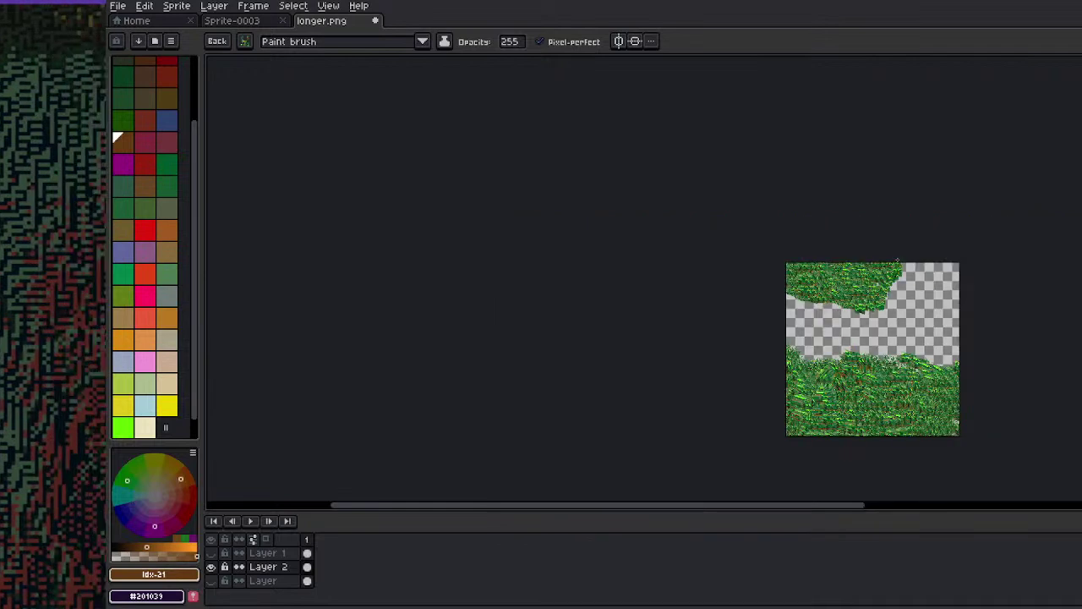
key("shift+b")
left_click_drag(821, 288, 807, 326)
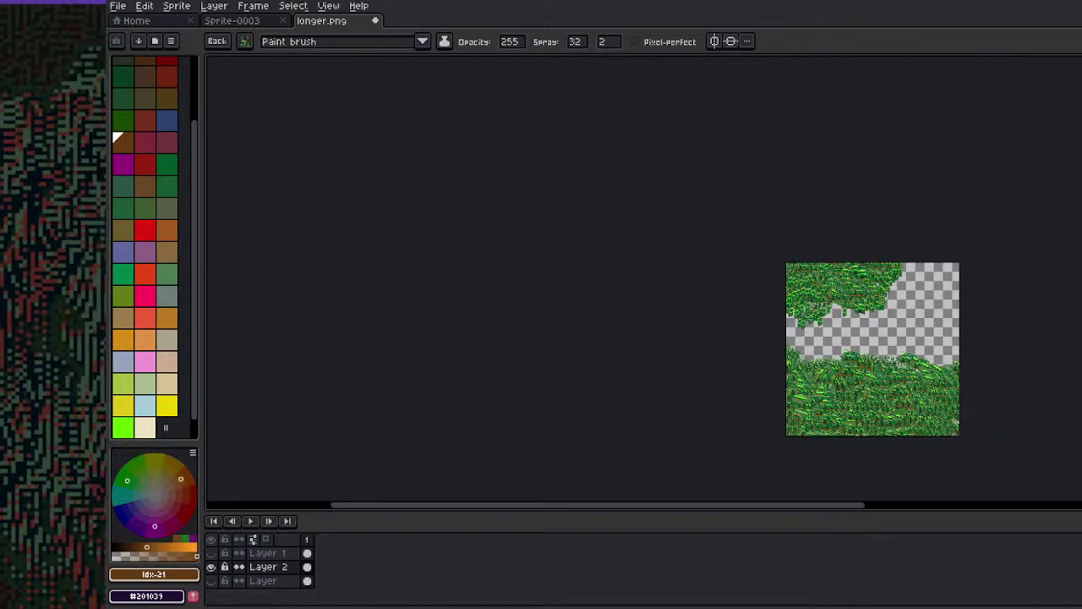
Flip the sprite back and spray more hanging foliage strands along the canopy's side and underside
left_click_drag(876, 279, 837, 303)
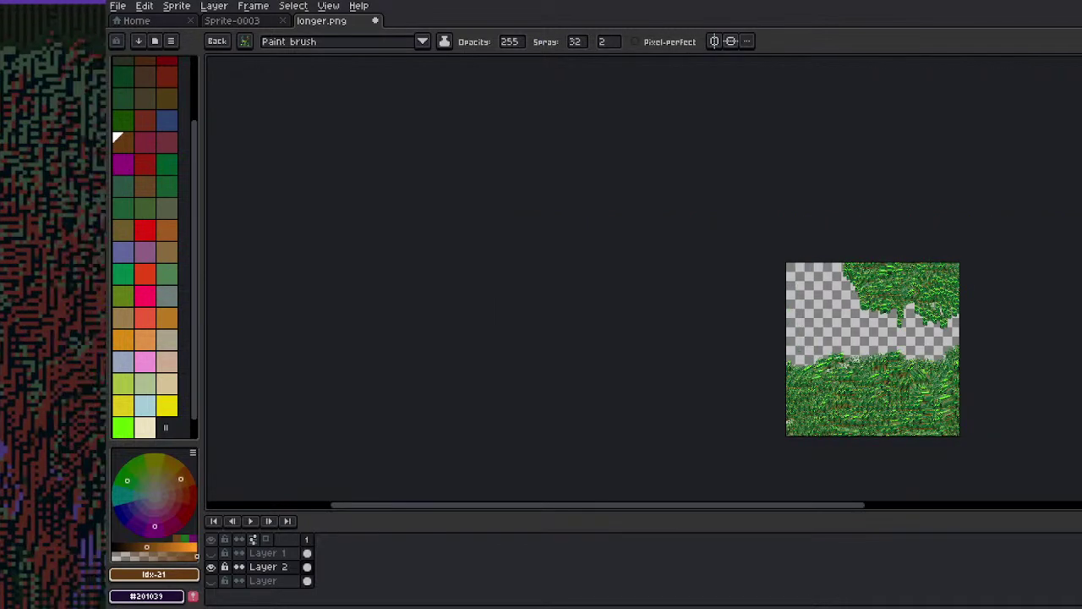
scroll(883, 284, "up", 2)
scroll(883, 283, "down", 1)
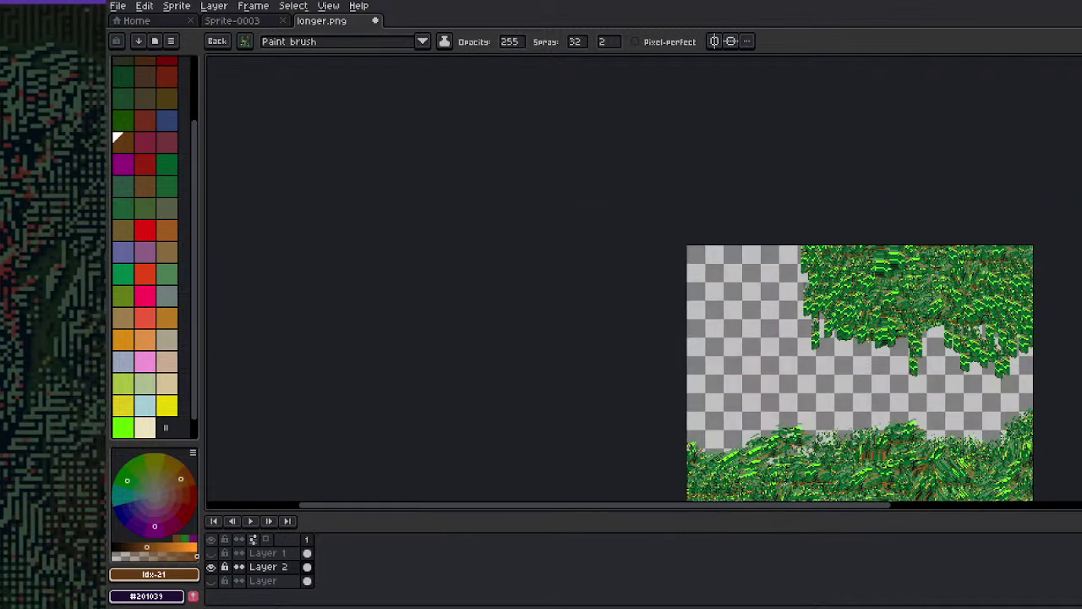
key("b")
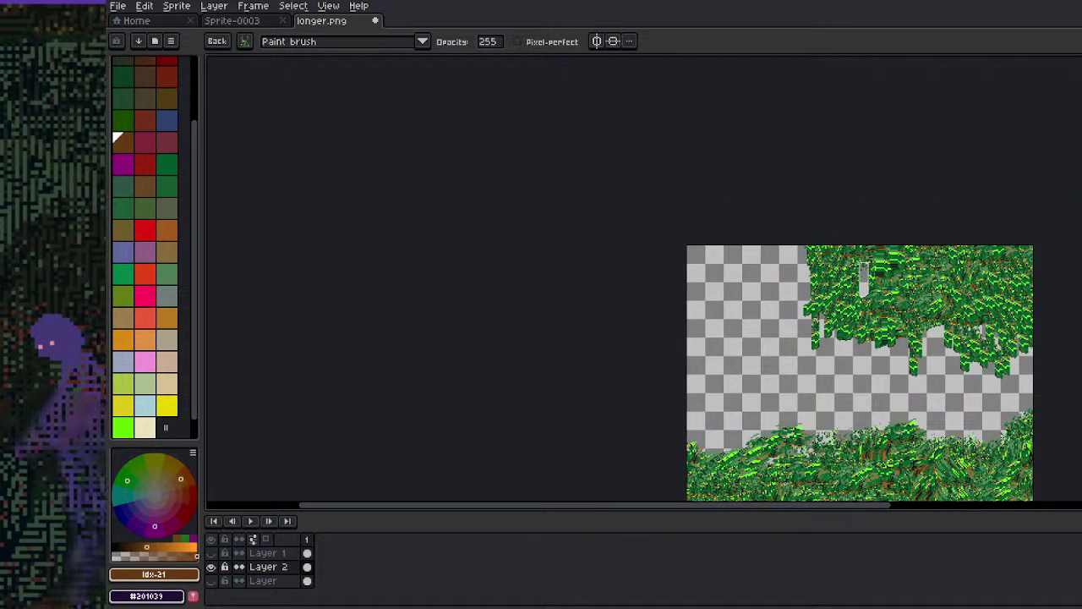
scroll(848, 284, "up", 1)
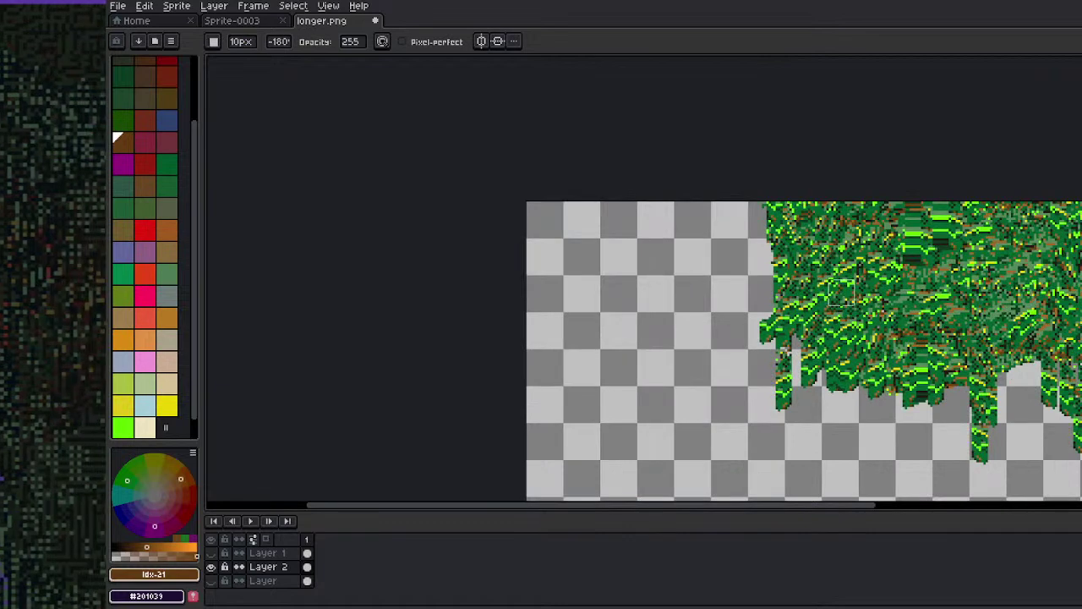
Select the main green across the whole layer with the non-contiguous Magic Wand and delete those pixels
key("w")
left_click(814, 315)
key("ctrl+d")
left_click(597, 42)
left_click(851, 293)
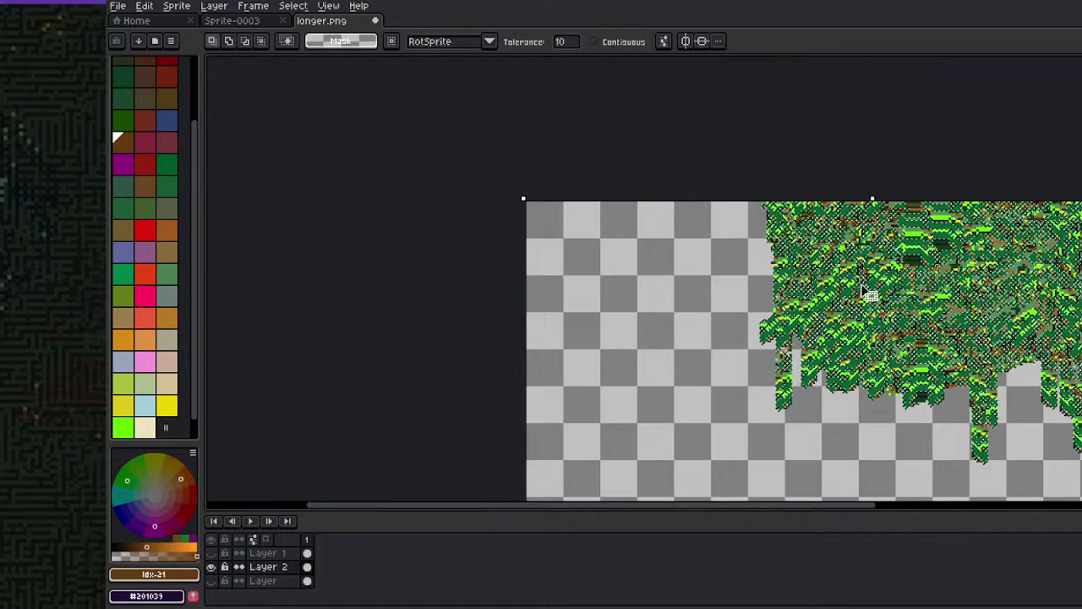
key("Delete")
scroll(864, 260, "down", 3)
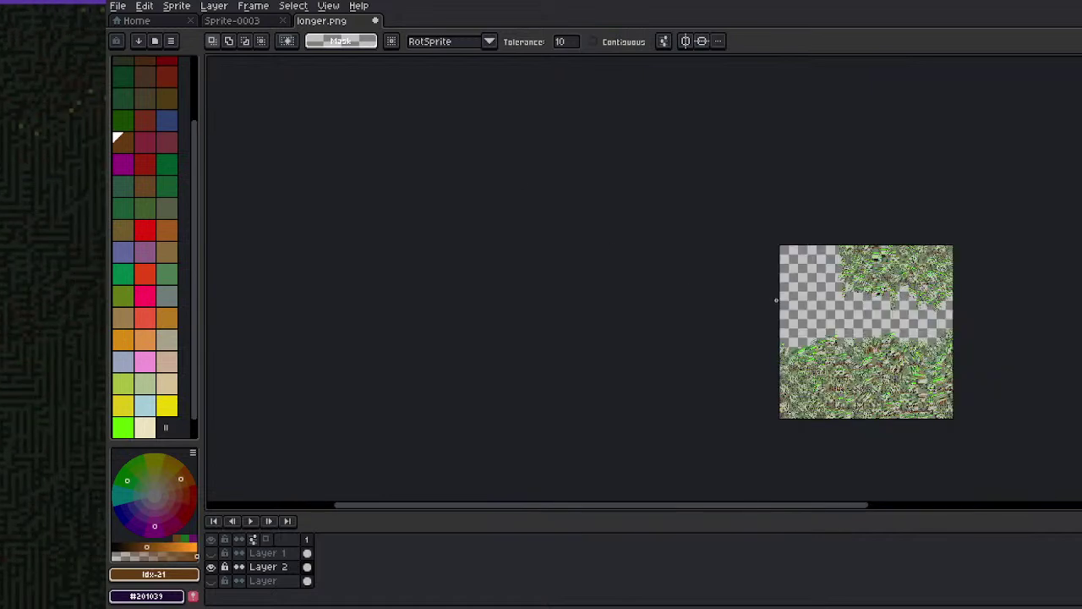
scroll(771, 298, "up", 2)
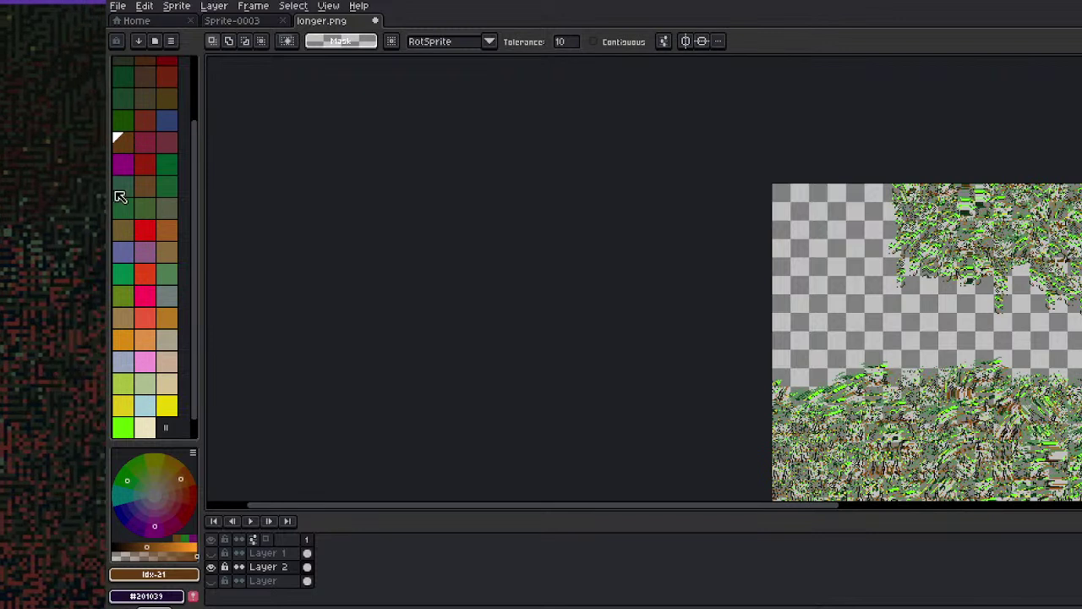
Set dark green idx-4 as the background color and green idx-18 as the foreground color
left_click(148, 208)
left_click_drag(198, 145, 198, 81)
left_click(152, 93)
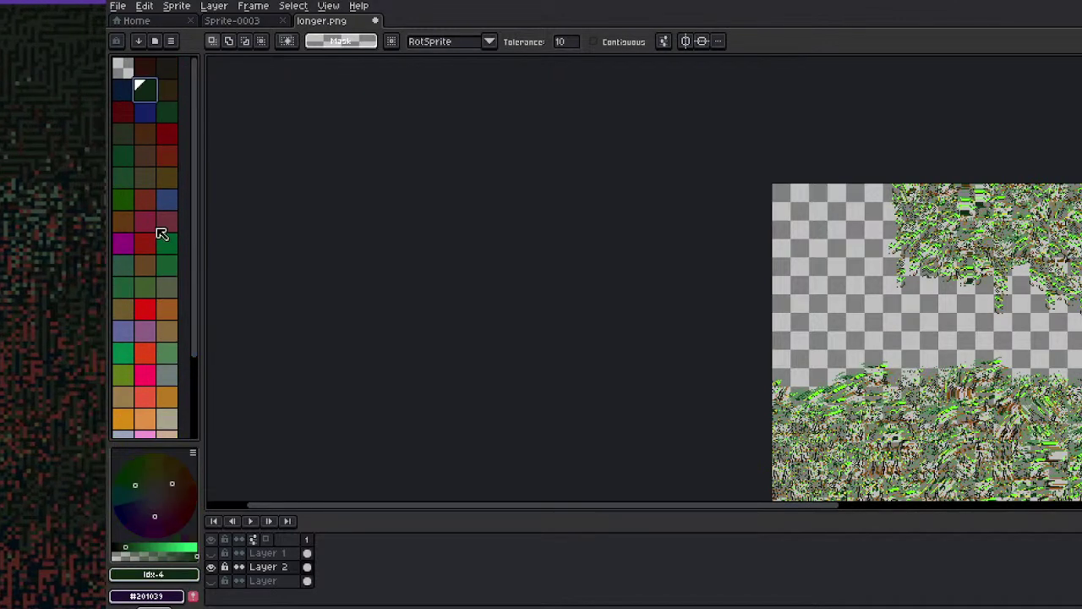
key("x")
left_click(126, 205)
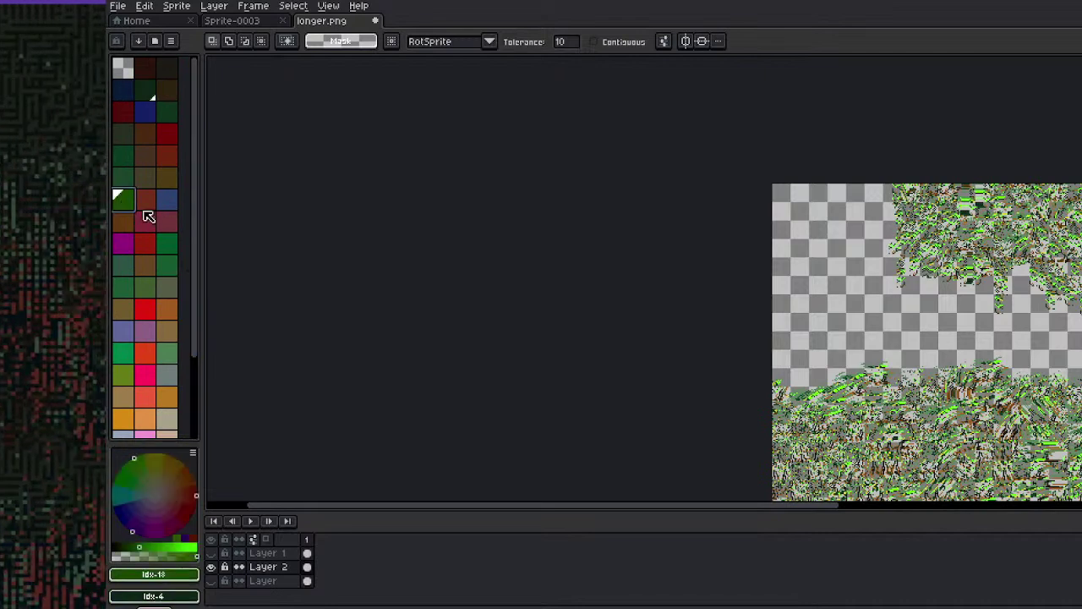
Outline the foliage on the outside with dark green idx-4 and add a second outline in green idx-18
key("x")
key("shift+o")
key("Return")
key("x")
key("shift+o")
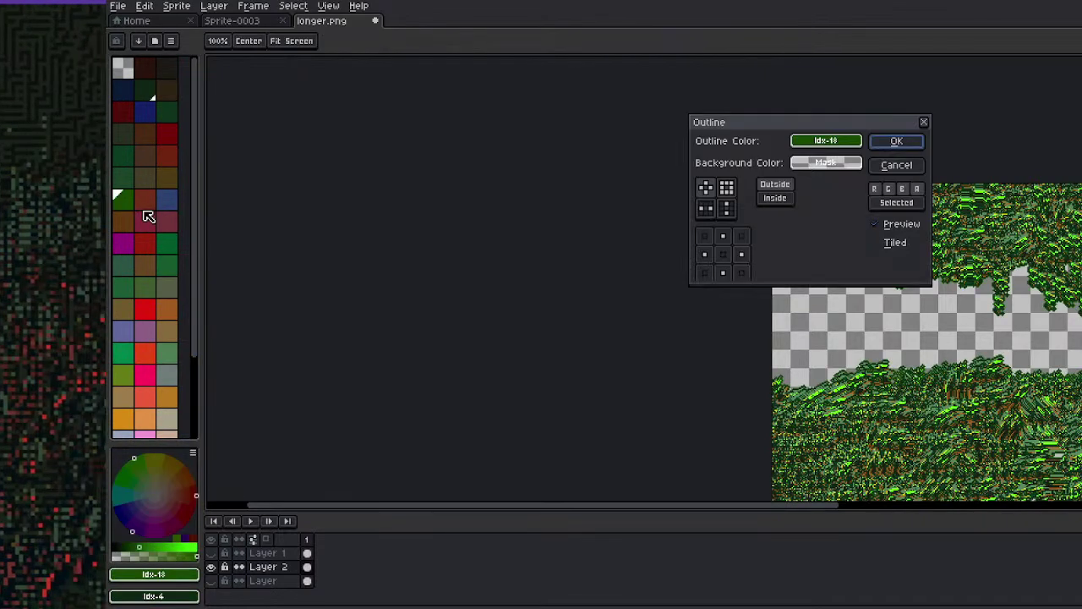
key("Return")
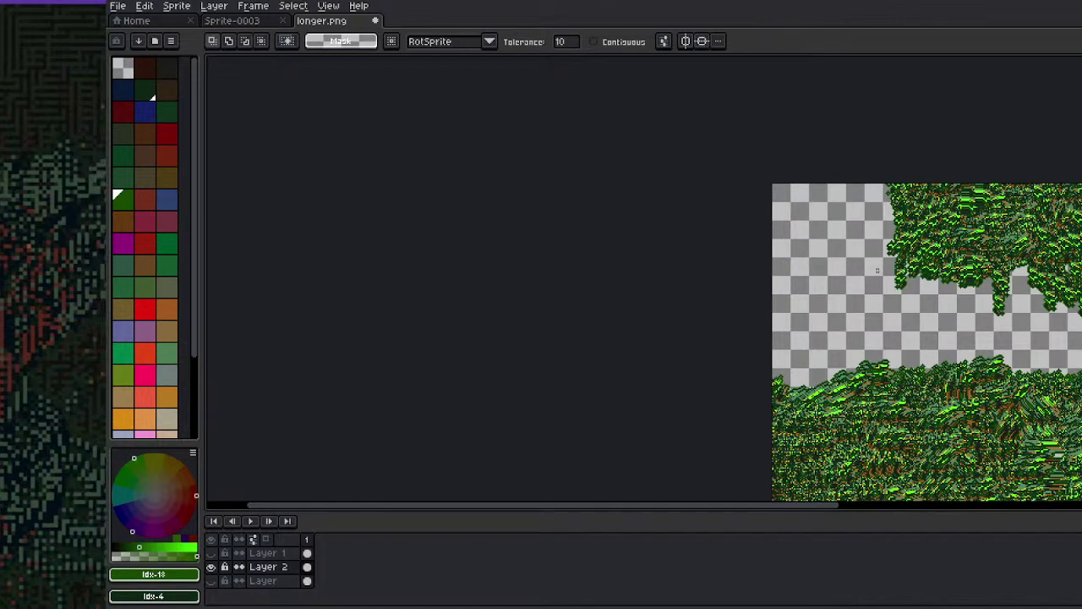
Examine the outlined canopy and ground foliage up close and at full size
scroll(918, 298, "up", 2)
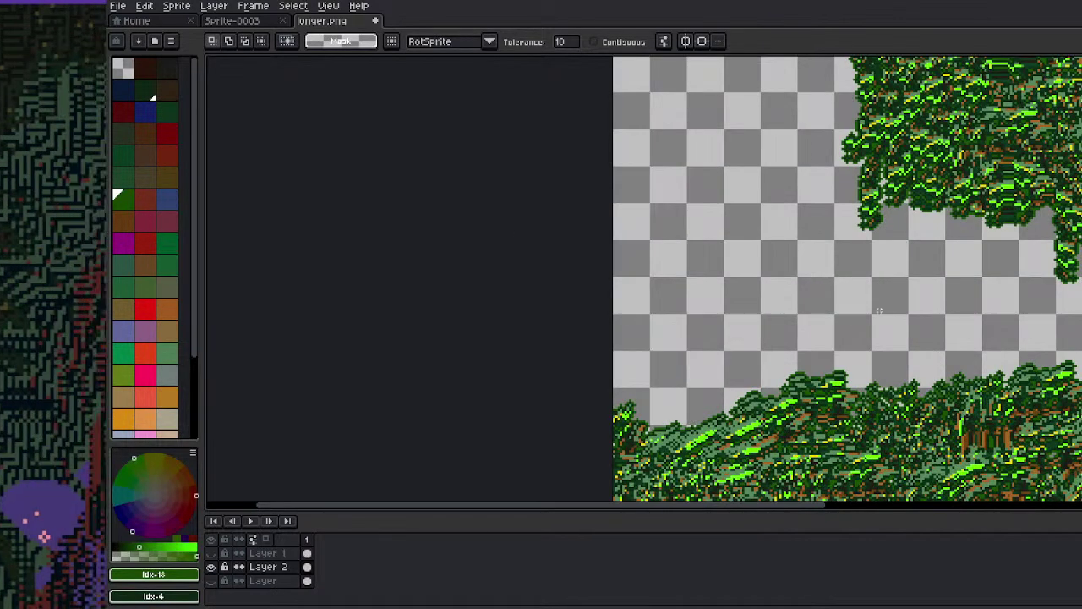
scroll(875, 317, "down", 3)
scroll(909, 282, "up", 3)
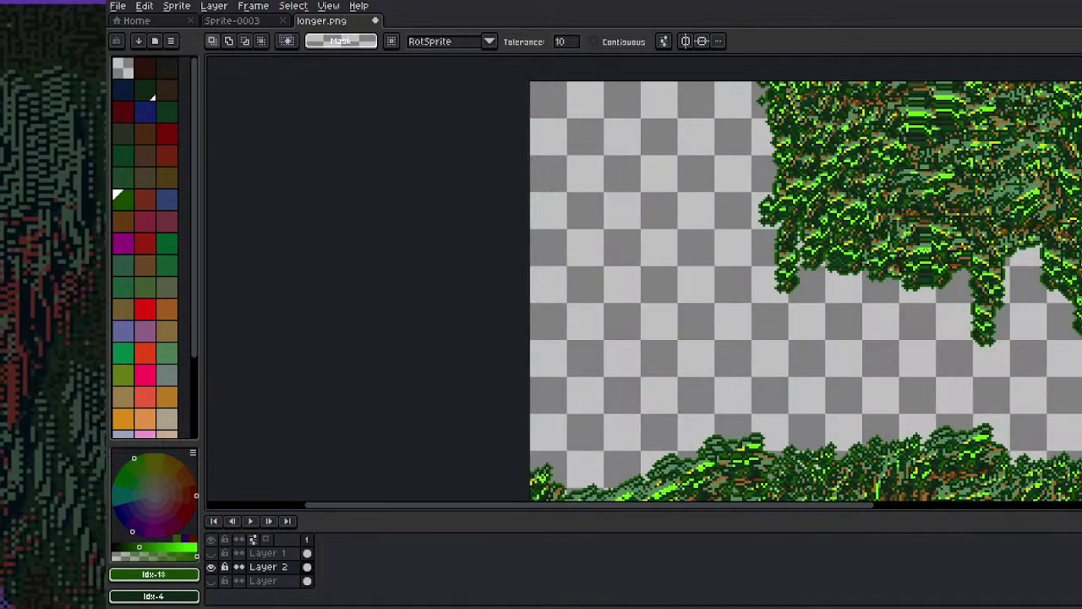
left_click(945, 251)
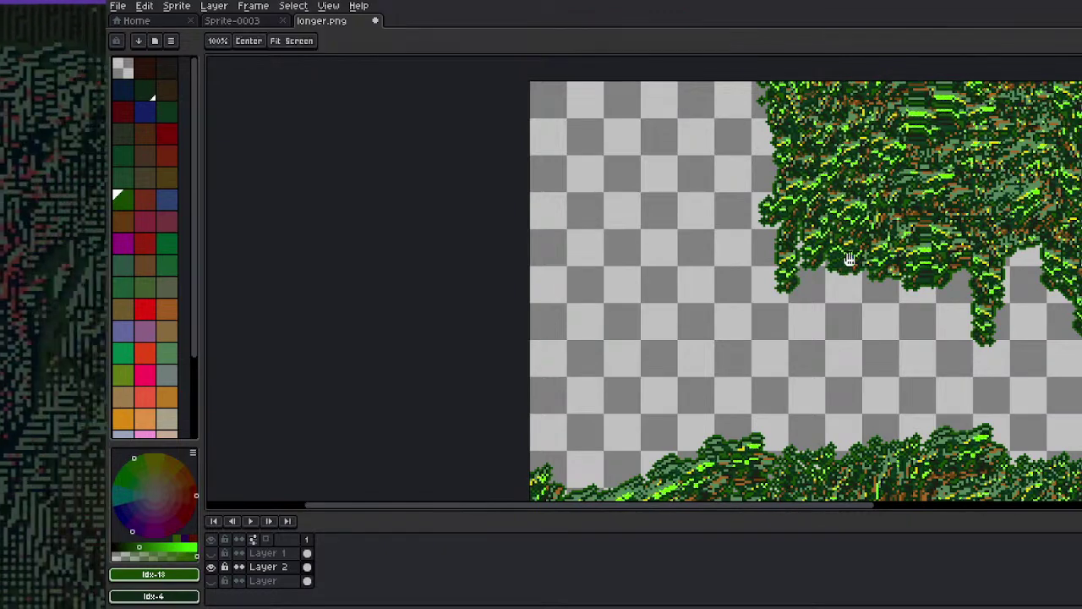
scroll(715, 276, "down", 2)
scroll(797, 234, "up", 2)
scroll(840, 186, "down", 3)
scroll(817, 254, "up", 2)
left_click_drag(801, 271, 751, 266)
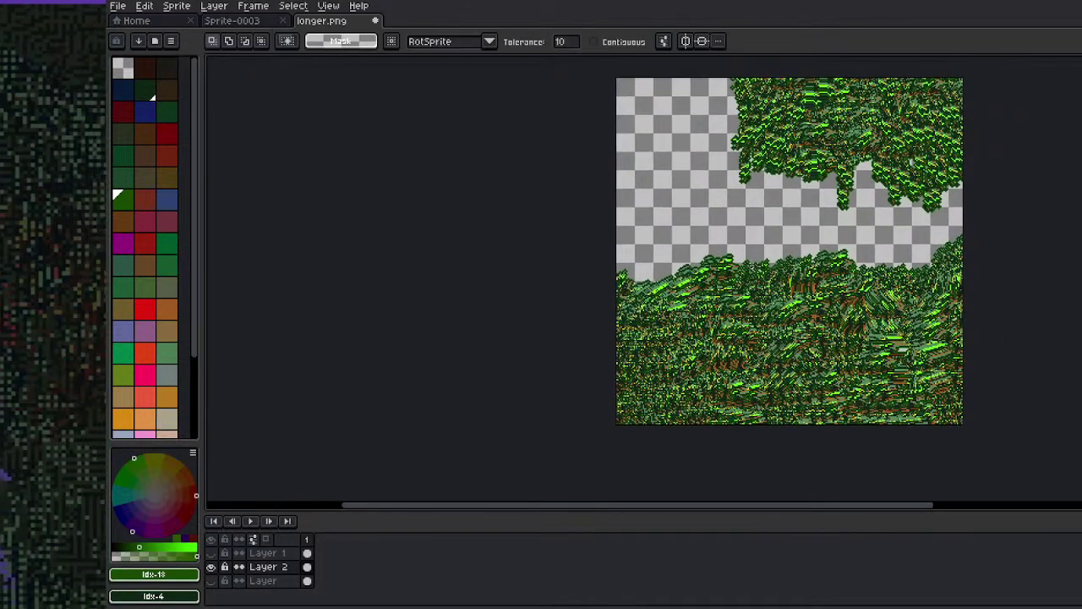
Show the beige background layer and the orange creature layer again together with the foliage
key("shift+o")
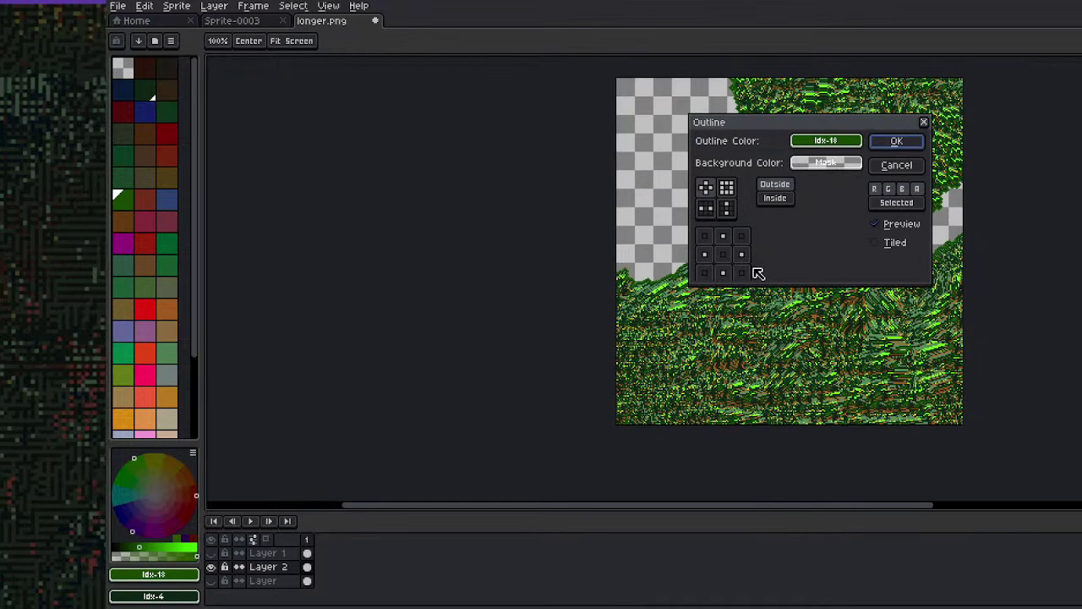
key("Escape")
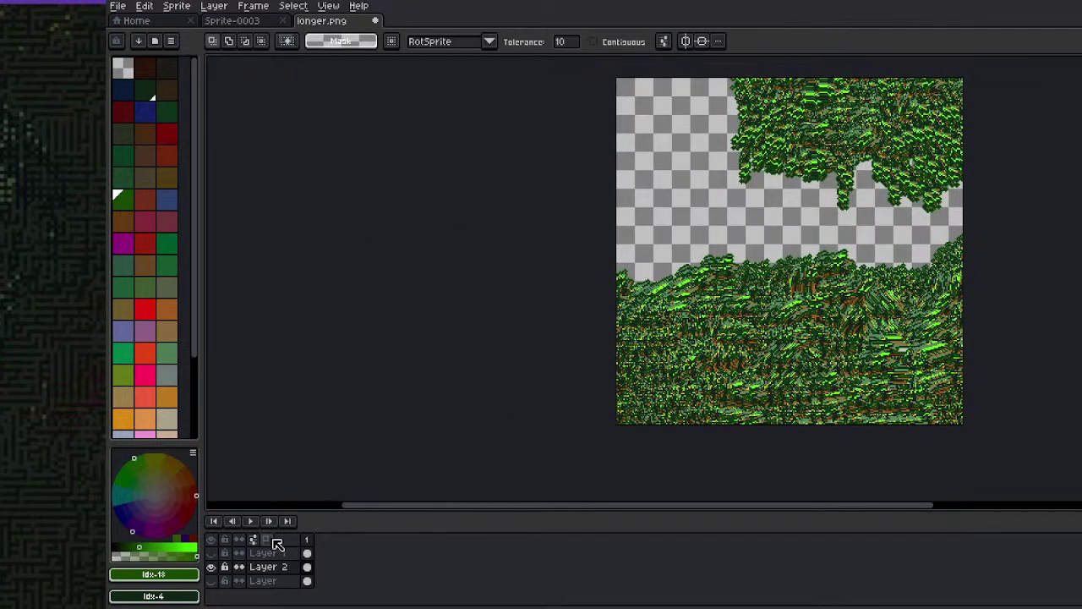
left_click(212, 580)
left_click(211, 553)
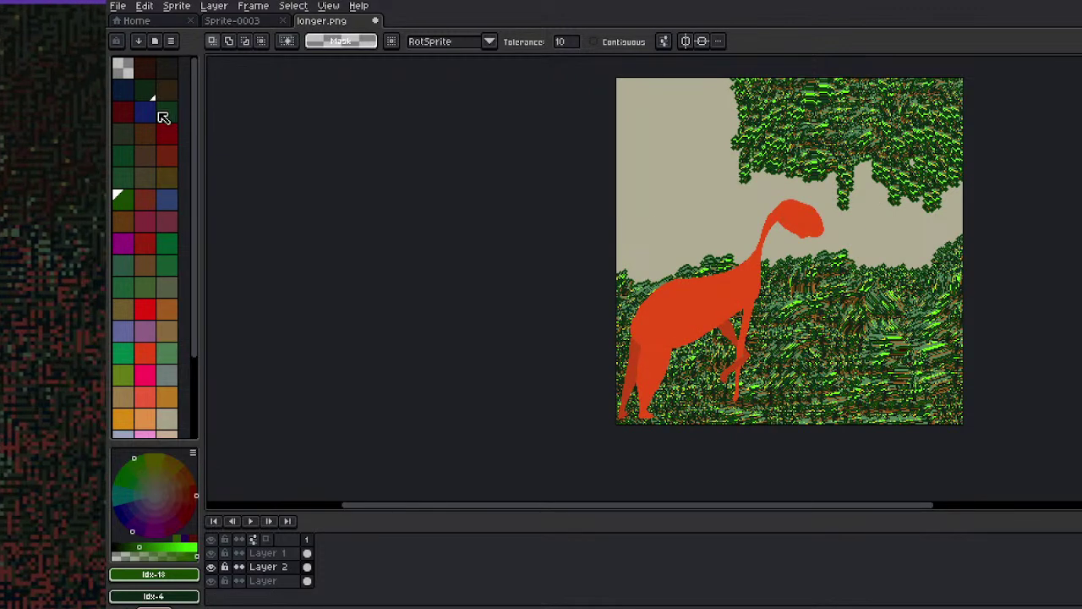
Pick dark brown idx-10 for the Pencil and add a layer named Layer 3 between the foliage and the background
left_click(148, 136)
key("b")
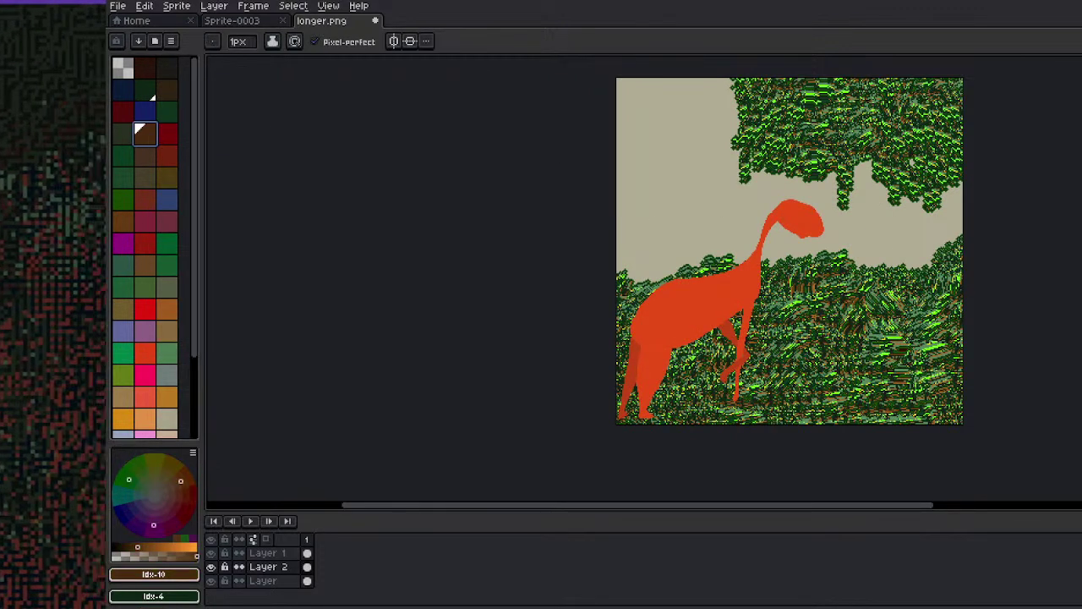
scroll(904, 177, "up", 1)
scroll(860, 228, "down", 3)
scroll(864, 243, "up", 3)
key("space")
left_click_drag(848, 310, 829, 432)
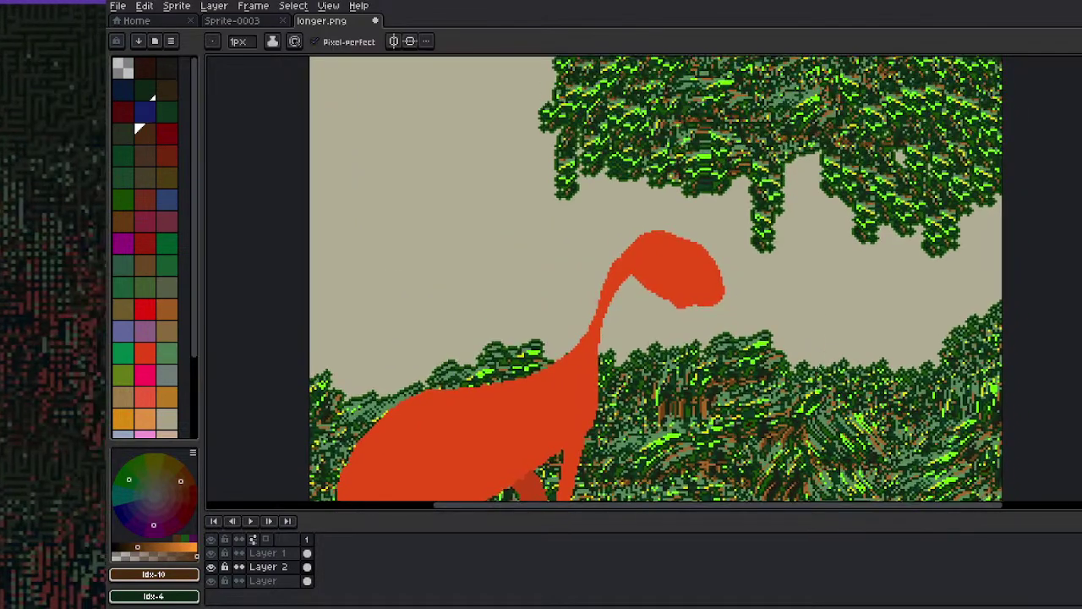
double_click(290, 581)
type("3")
key("Return")
Draw a single golden-brown idx-47 pixel in the gap above the ground foliage on Layer 3
left_click(167, 397)
scroll(753, 363, "up", 5)
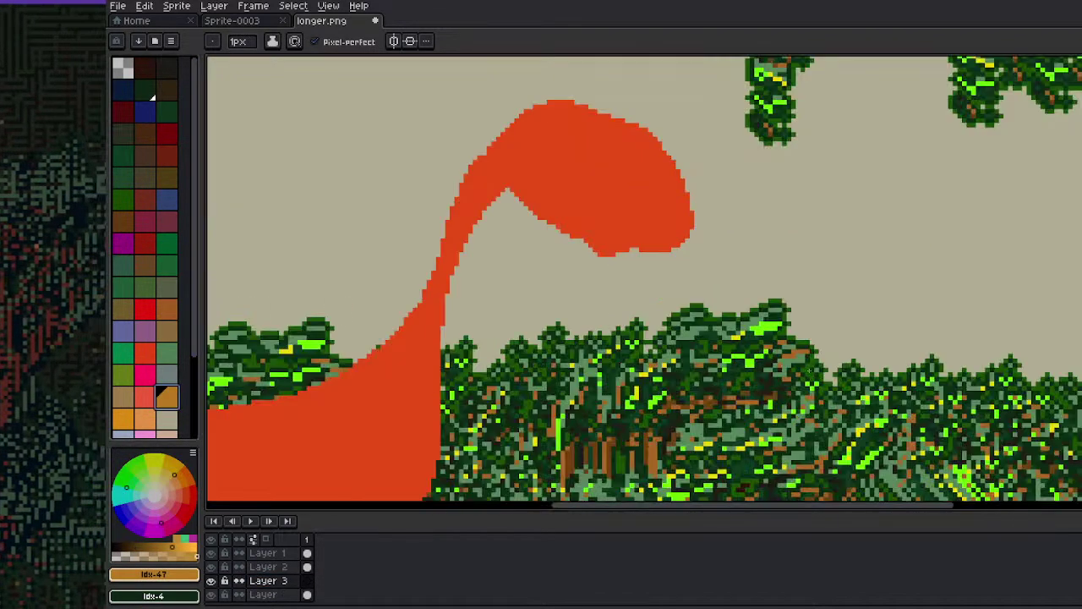
left_click_drag(828, 380, 669, 314)
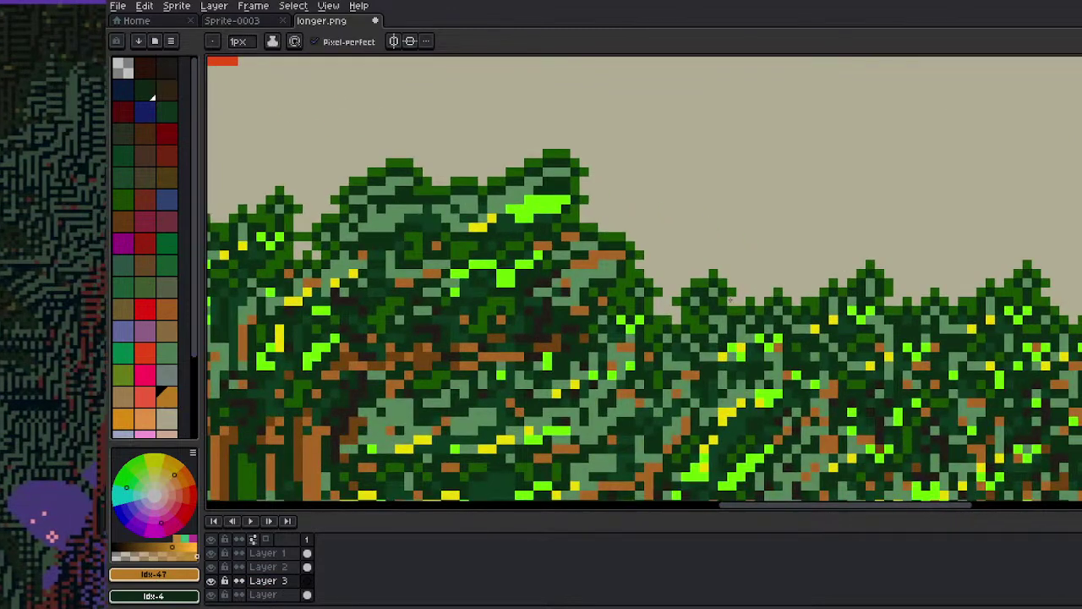
left_click(749, 264)
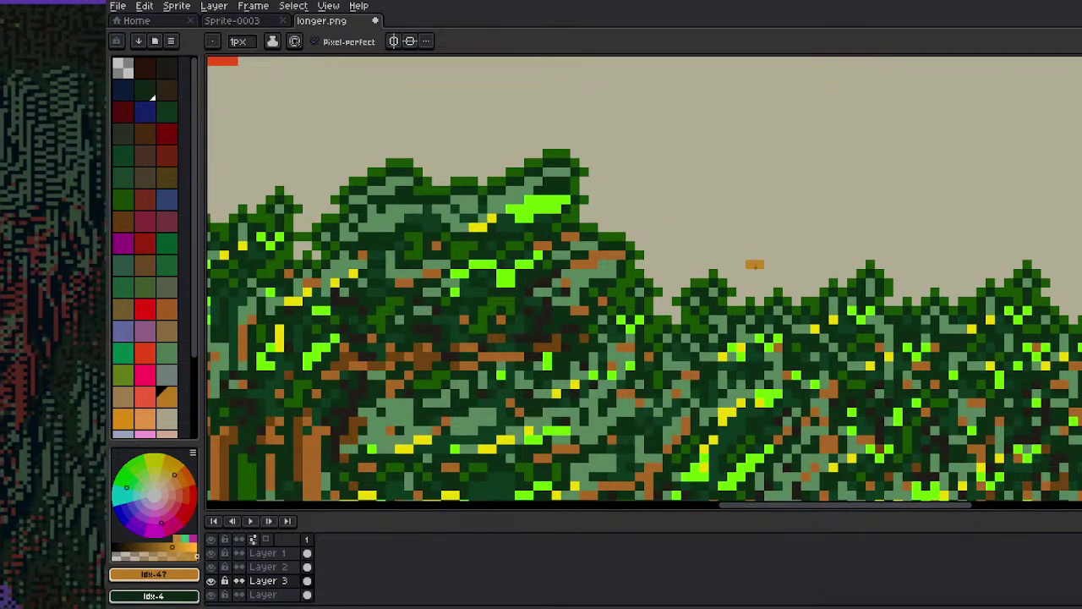
Sort the palette by hue
left_click(145, 198)
left_click(155, 42)
left_click(151, 45)
left_click(139, 42)
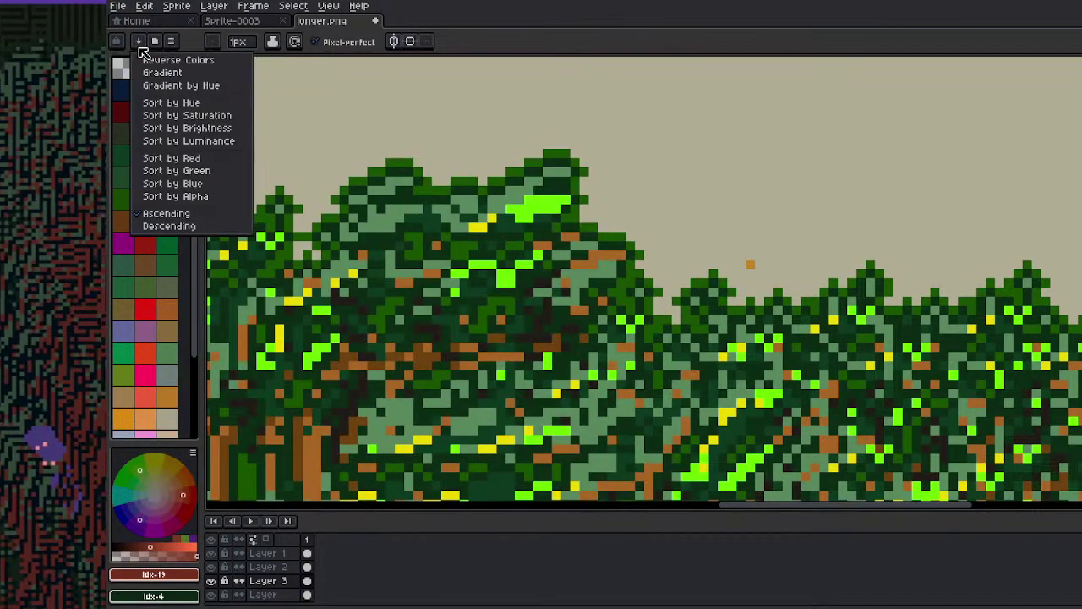
left_click(205, 102)
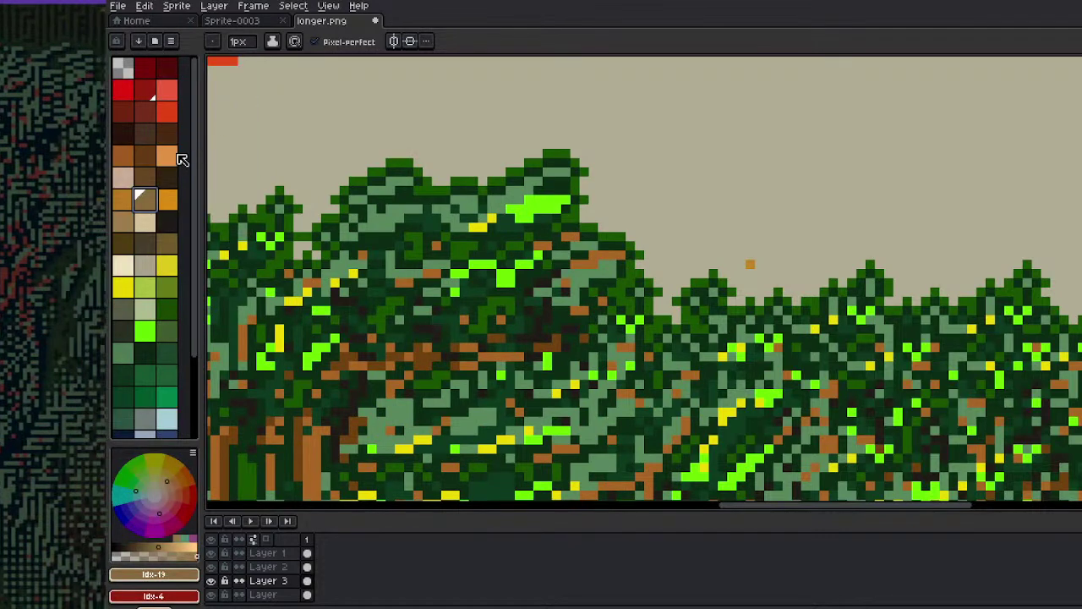
Extend the pixel into a five-pixel row, starting with dark brown idx-11, continuing in lighter browns and ending in orange idx-20
left_click(166, 132)
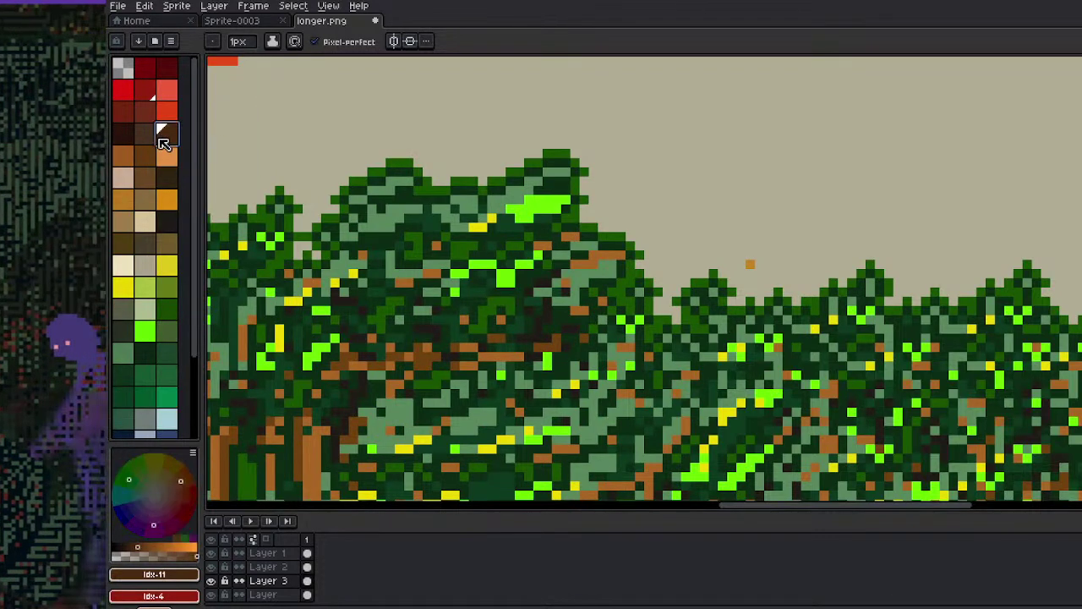
key("]")
left_click(770, 264)
key("]")
key("]")
key("[")
left_click(779, 265)
key("]")
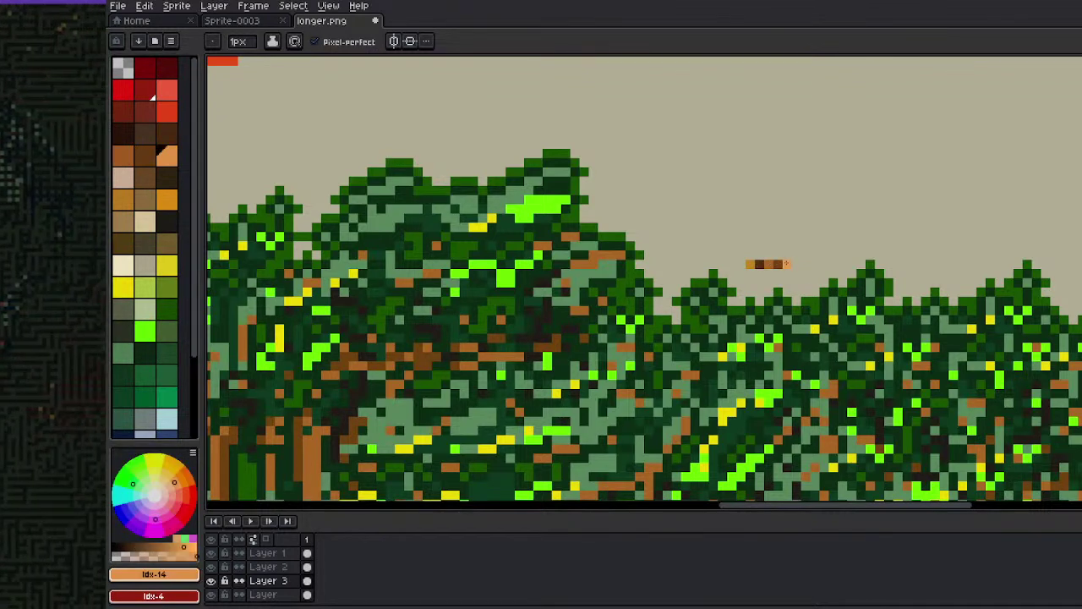
key("]")
key("]")
key("]")
key("]")
key("]")
key("]")
Select the five-pixel brown row and turn it into a custom brush
key("m")
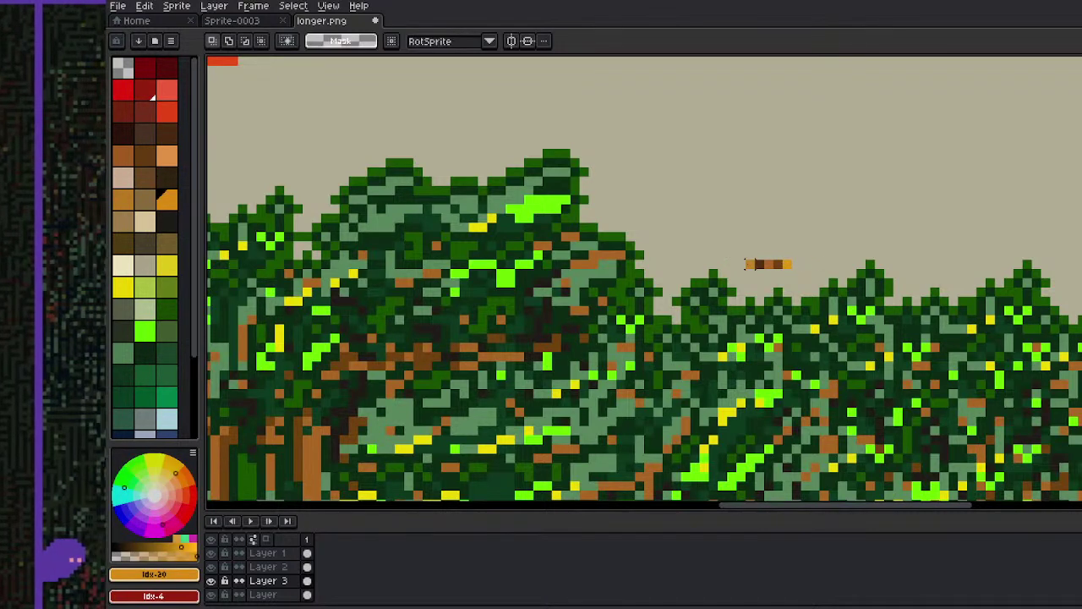
left_click_drag(792, 264, 792, 265)
key("ctrl+b")
Paint branching tree trunks with the striped brush between the ground foliage and the canopy, including behind the creature's head
left_click_drag(760, 299, 785, 212)
scroll(785, 212, "down", 3)
scroll(795, 338, "up", 4)
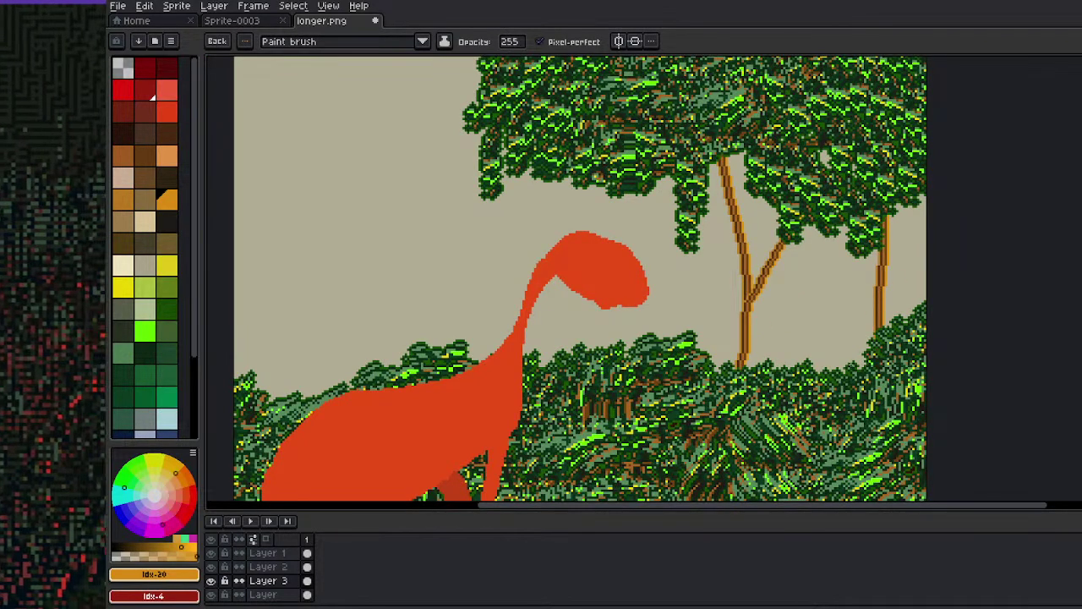
left_click_drag(845, 359, 827, 238)
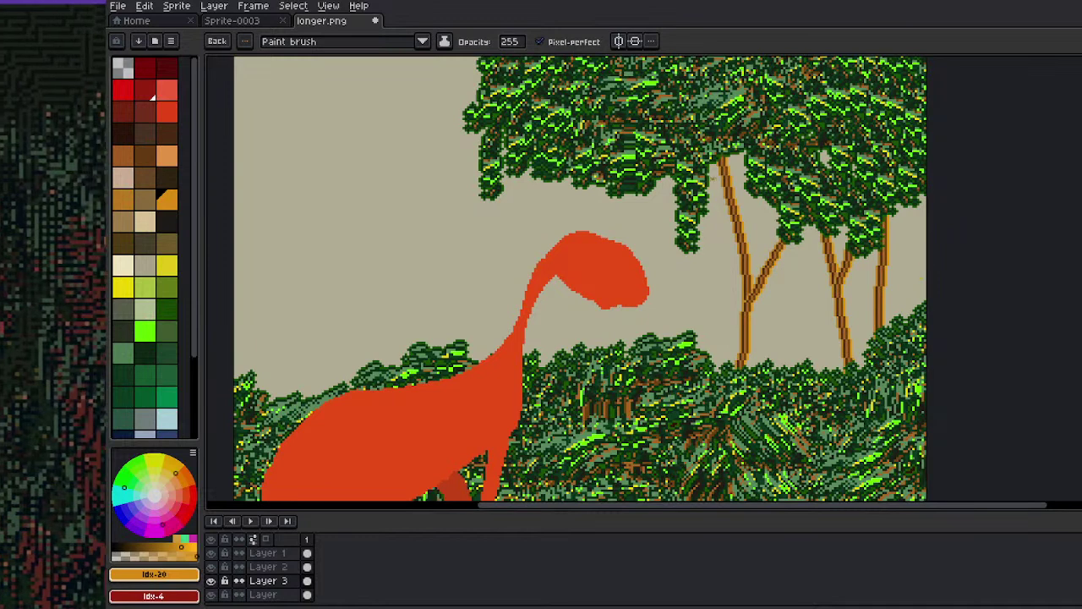
left_click_drag(677, 337, 660, 203)
left_click_drag(596, 190, 589, 345)
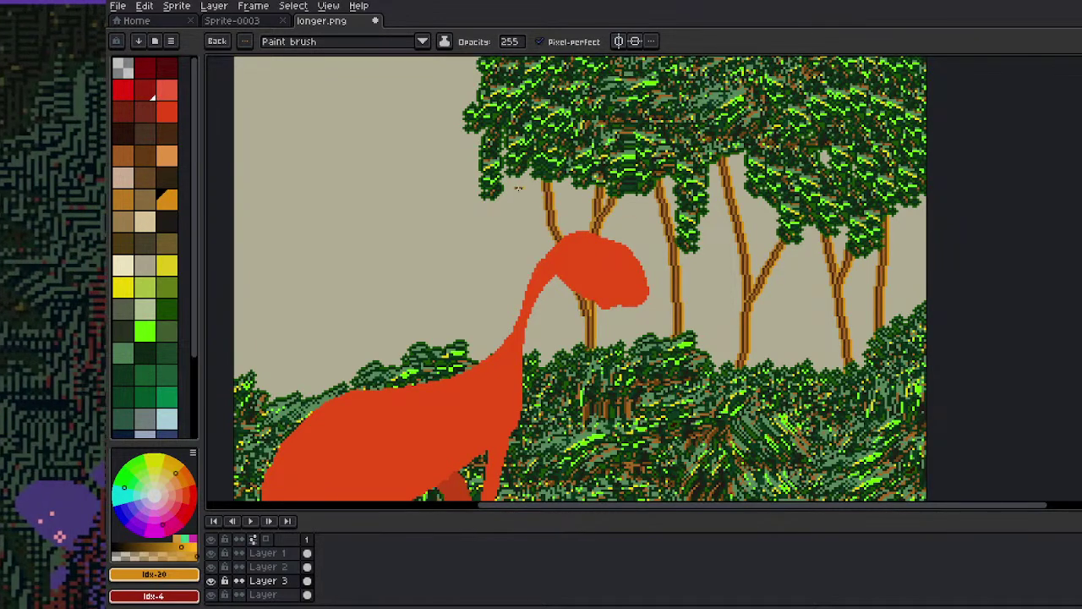
mouse_move(520, 193)
left_mouse_down()
mouse_move(537, 301)
mouse_move(562, 340)
left_mouse_up()
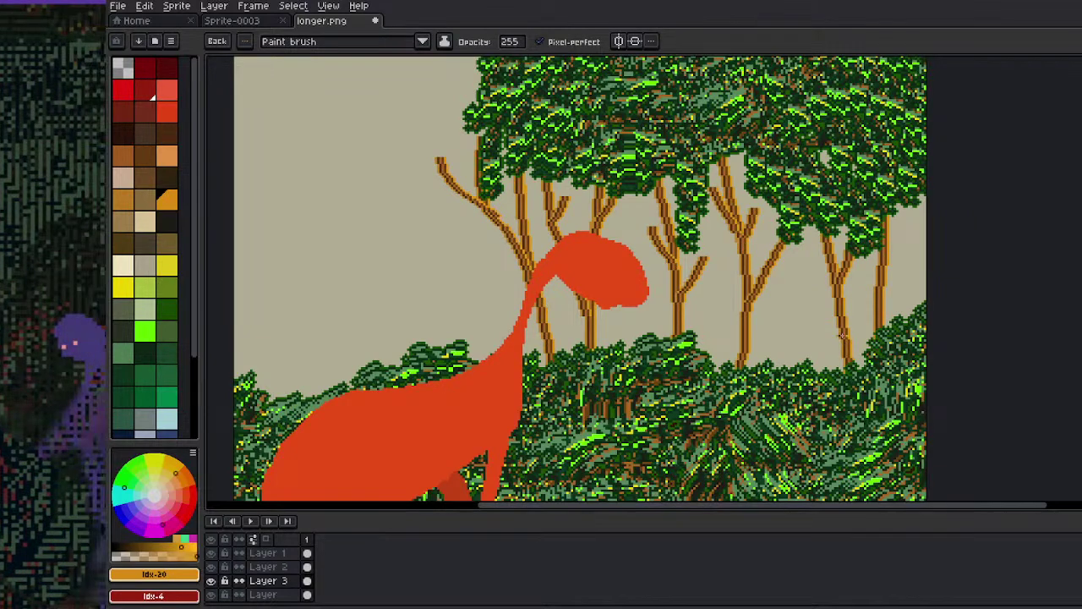
Paint a tall bare branching tree in the open sky behind the creature and another trunk at the canvas edge
scroll(878, 296, "down", 3)
scroll(878, 296, "up", 2)
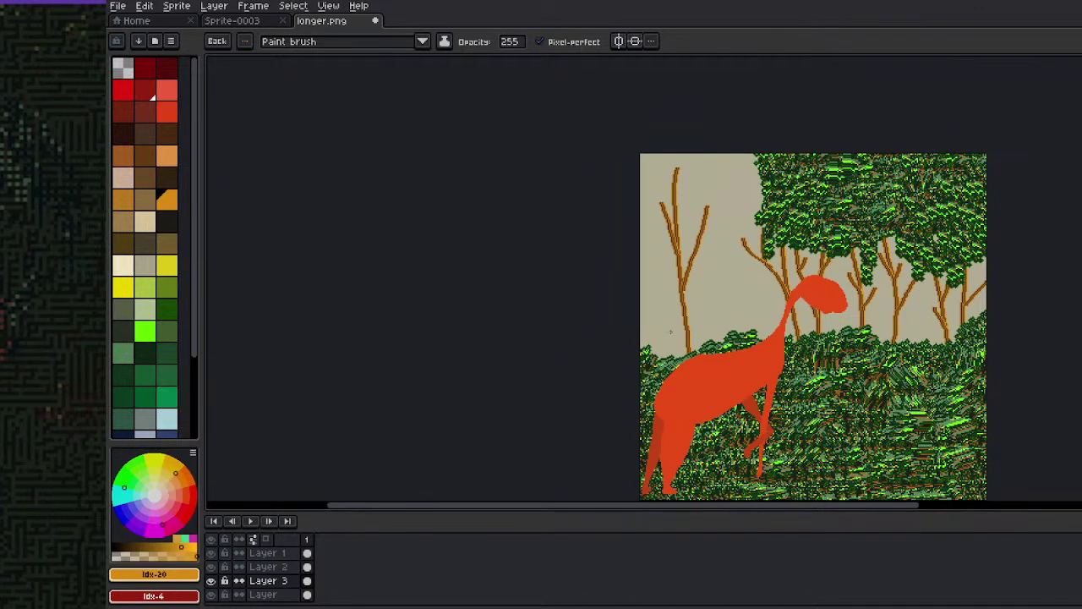
left_click_drag(662, 349, 642, 284)
Spray striped-brush specks around the bare trees on Layer 3 and over patches of ground foliage on Layer 2
key("shift+b")
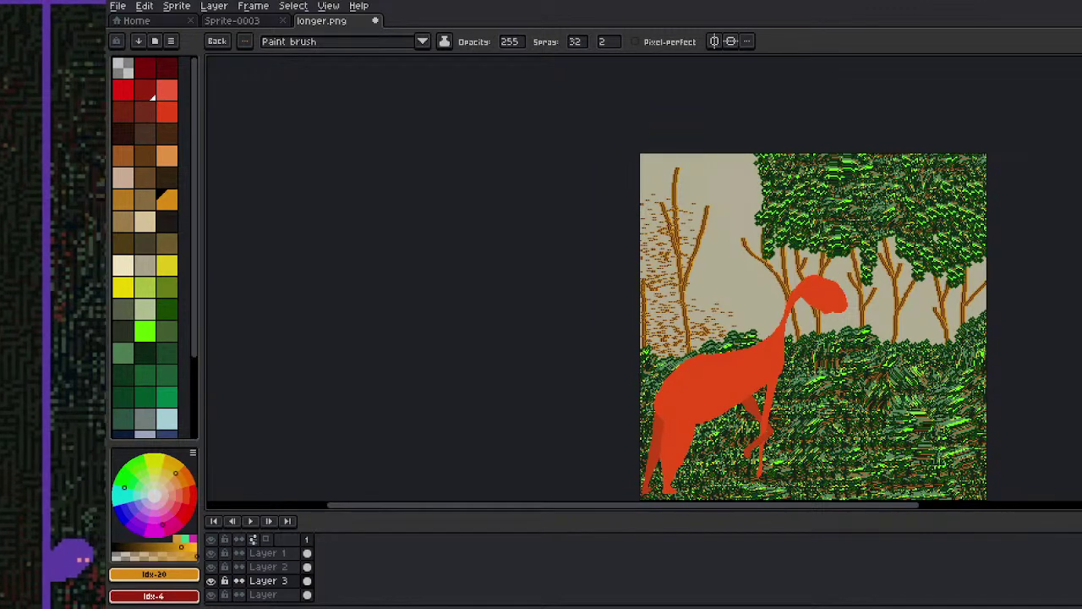
key("Up")
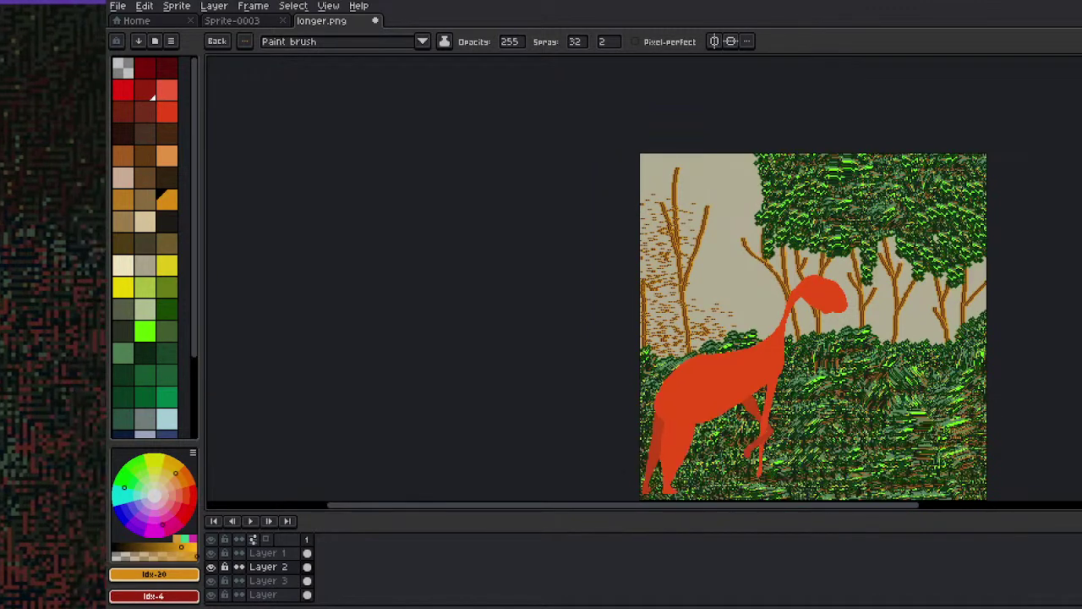
key("space")
left_click_drag(831, 453, 798, 356)
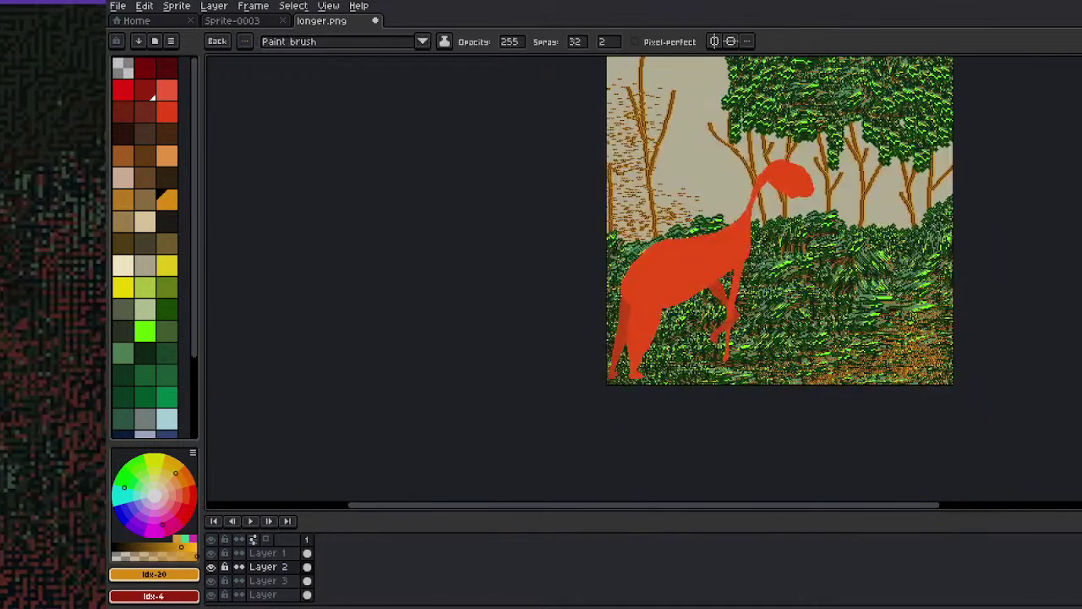
mouse_move(655, 362)
left_mouse_down()
mouse_move(701, 298)
mouse_move(816, 263)
mouse_move(775, 367)
left_mouse_up()
key("space")
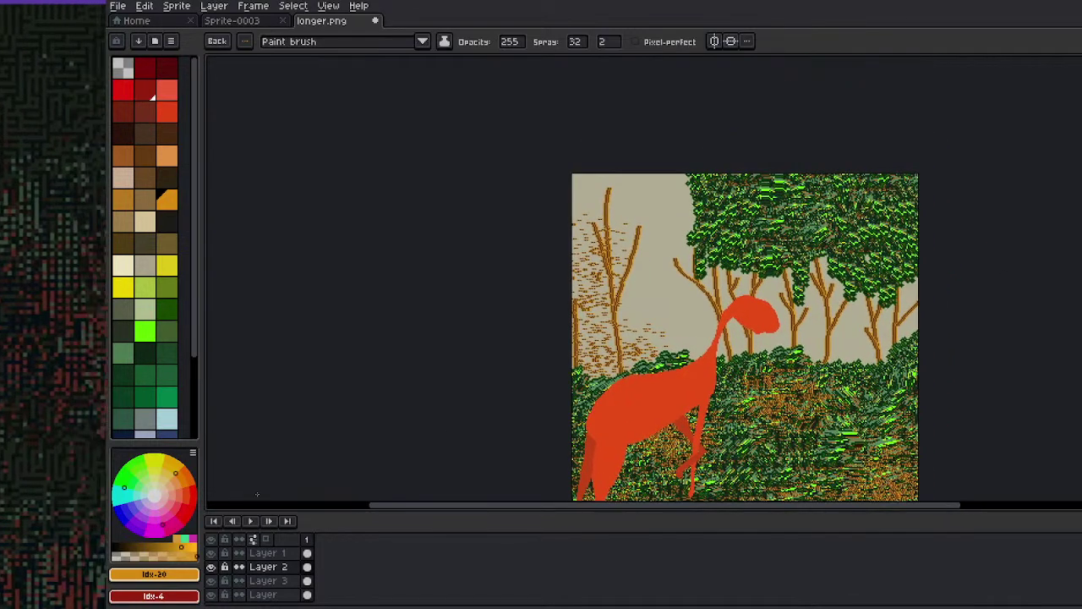
Fill the open sky on the background layer with blue-violet idx-55, using the Paint Bucket with the striped custom brush
left_click(213, 600)
left_click(257, 596)
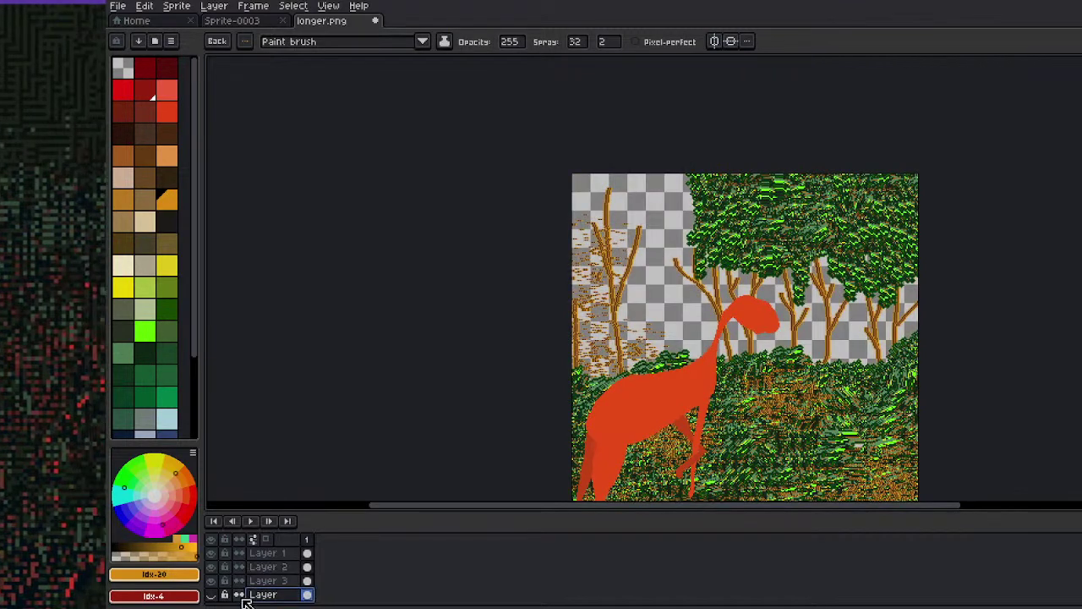
left_click(213, 599)
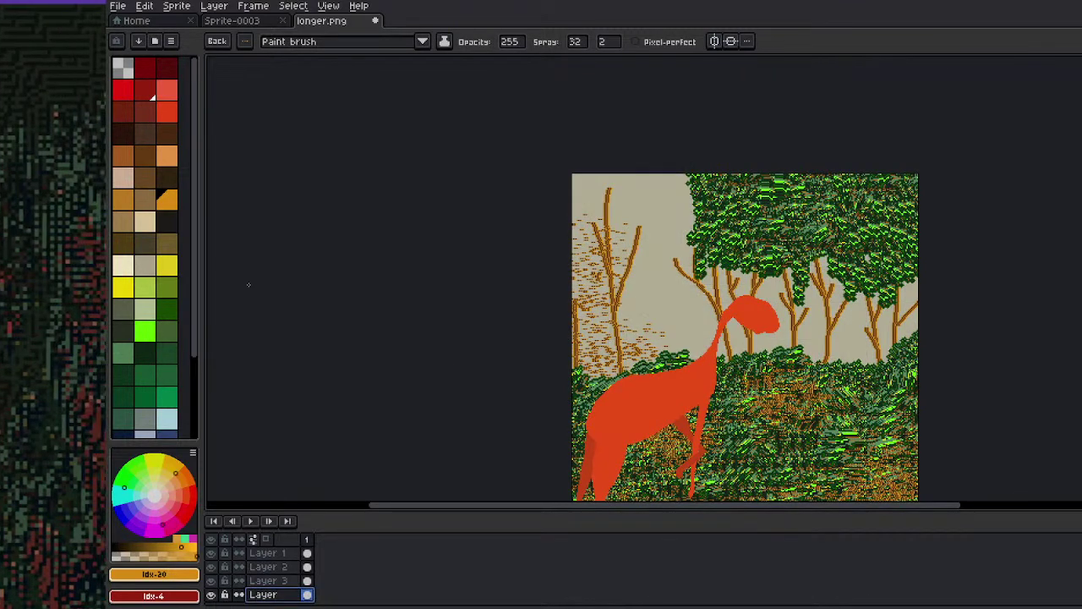
scroll(195, 342, "down", 4)
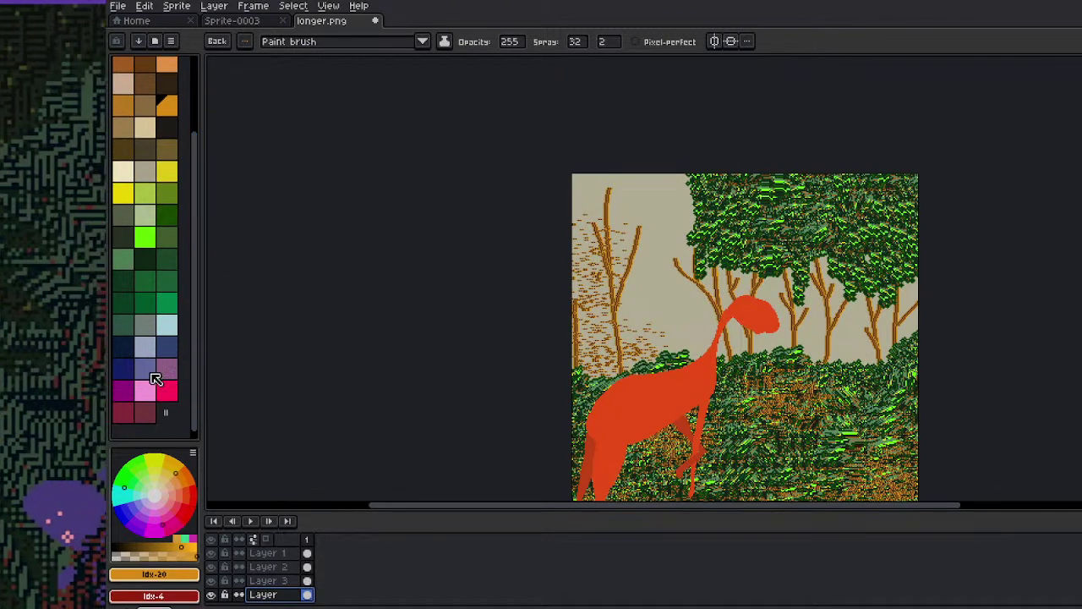
left_click(143, 369)
key("g")
left_click(629, 316)
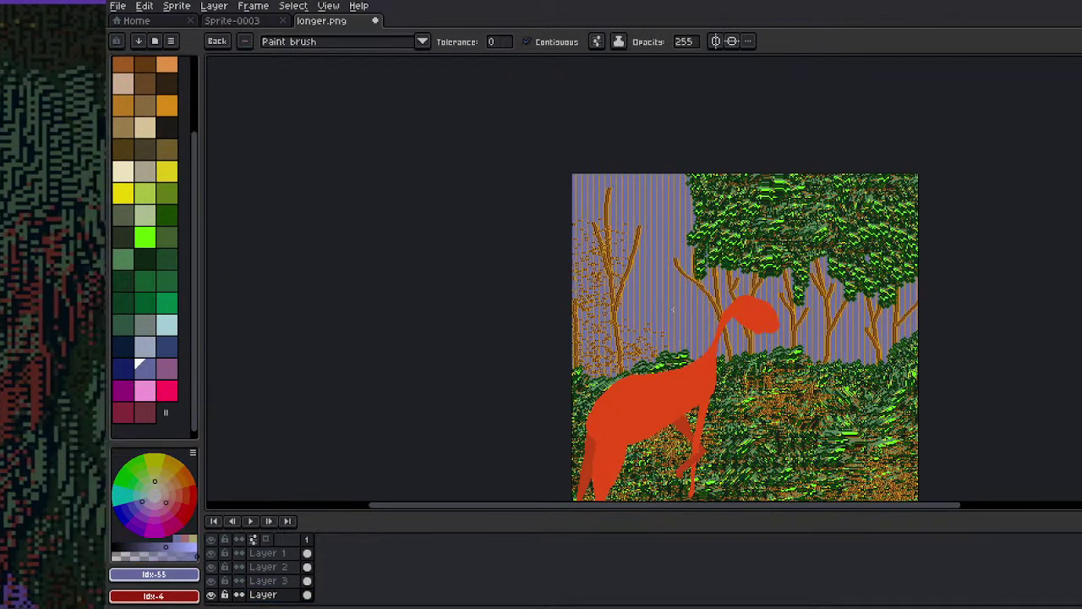
scroll(663, 314, "up", 1)
scroll(662, 313, "down", 3)
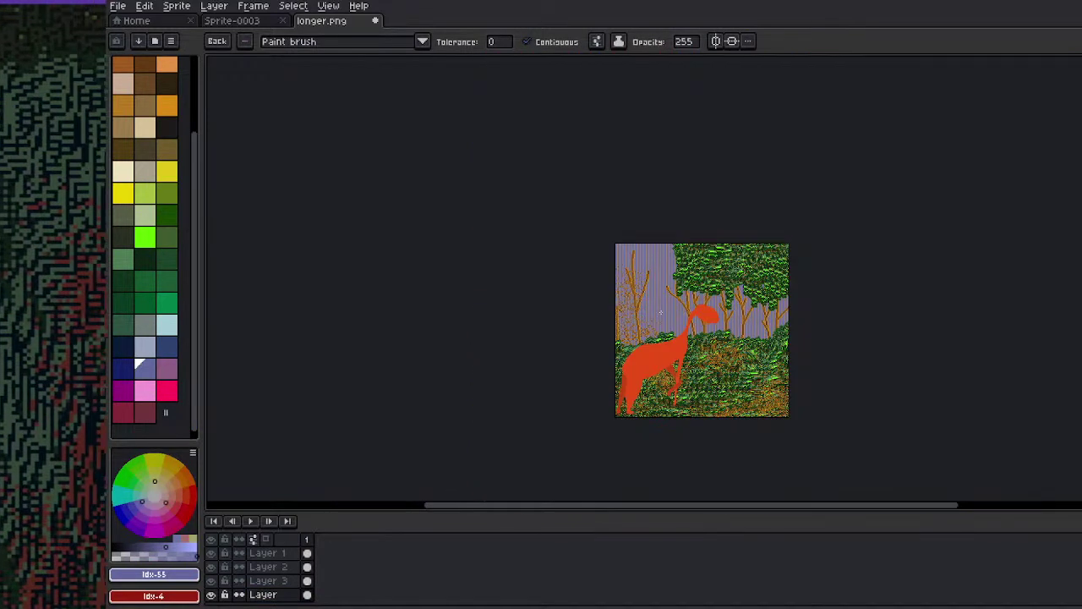
scroll(658, 310, "up", 1)
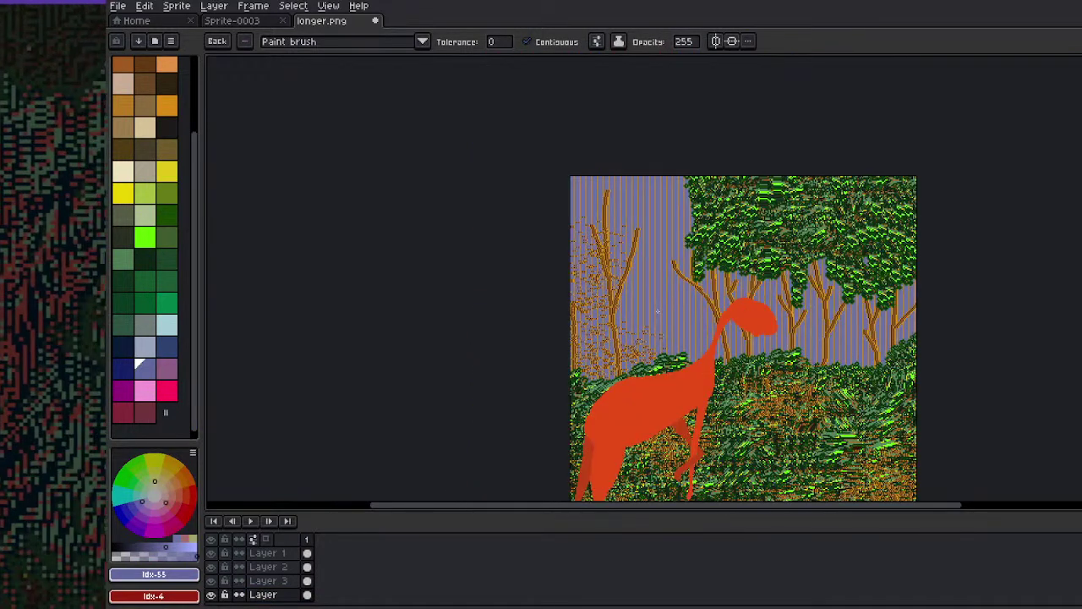
Select the striped sky, rotate it about -63° and stretch it to cover the sky with diagonal stripes, and deselect
key("m")
left_click_drag(562, 169, 964, 432)
left_click_drag(927, 164, 906, 362)
left_click_drag(814, 330, 725, 373)
left_click_drag(734, 221, 958, 197)
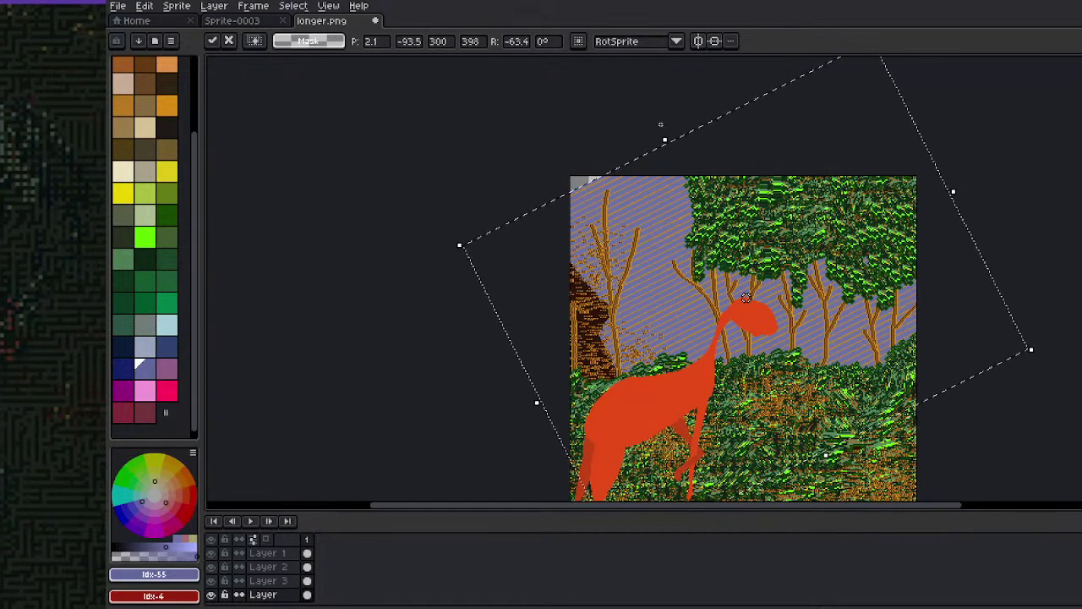
left_click_drag(659, 138, 554, 122)
key("ctrl+d")
Examine the diagonally striped sky with the trees, foliage and creature at several zoom levels
key("space")
left_click_drag(671, 358, 661, 300)
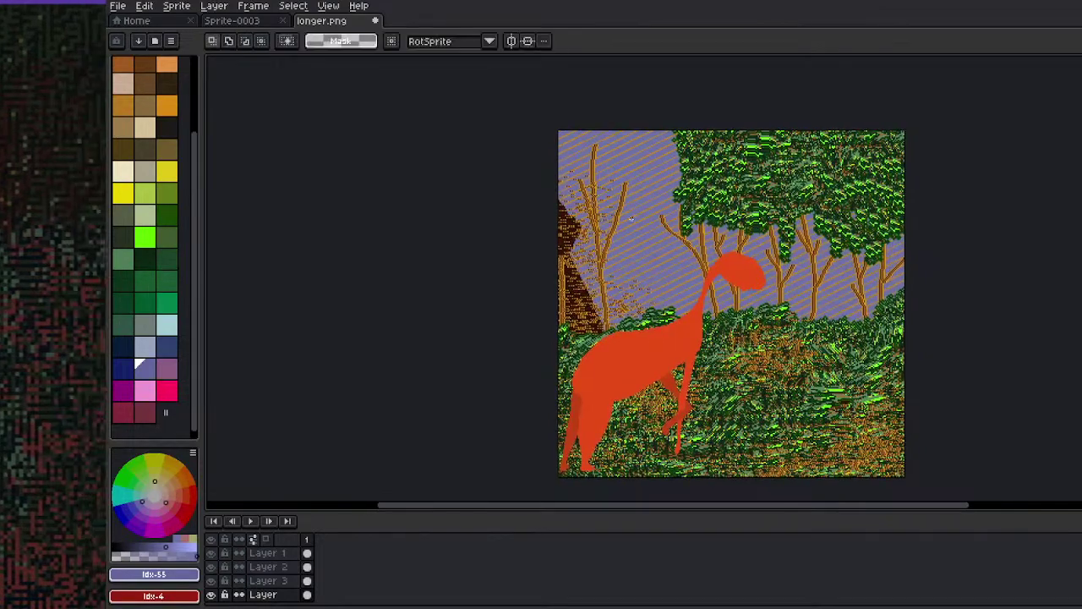
scroll(615, 224, "up", 1)
scroll(618, 222, "down", 2)
scroll(607, 294, "up", 1)
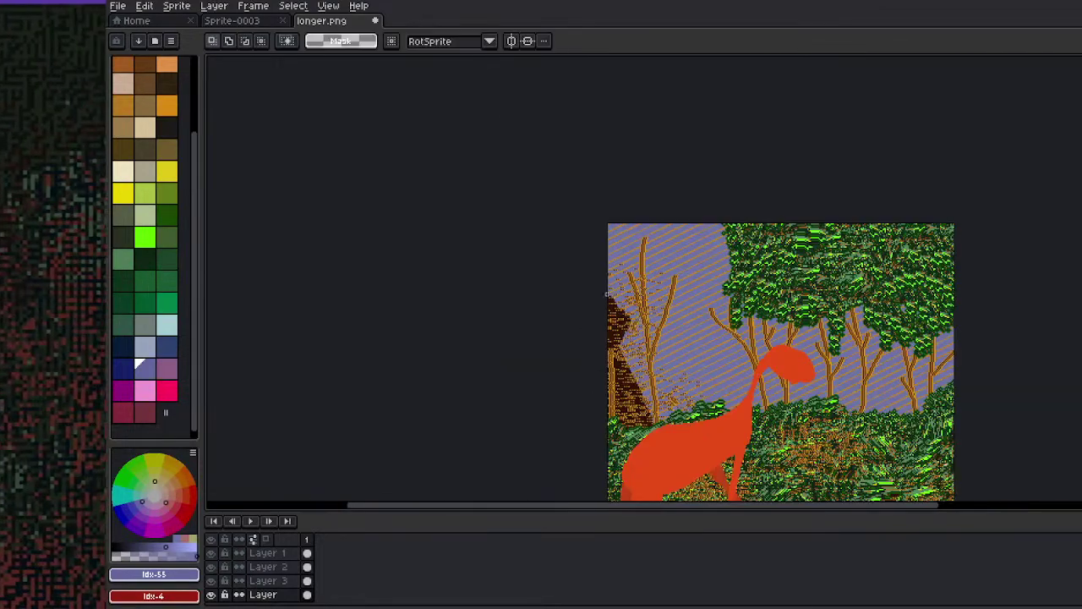
key("space")
left_click_drag(683, 362, 620, 224)
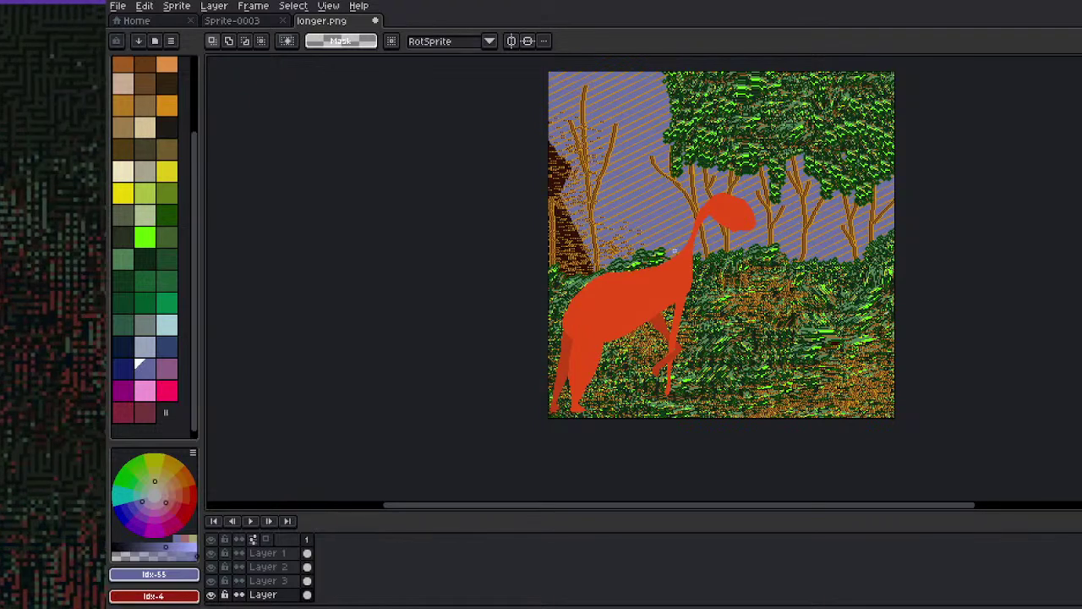
scroll(646, 283, "up", 1)
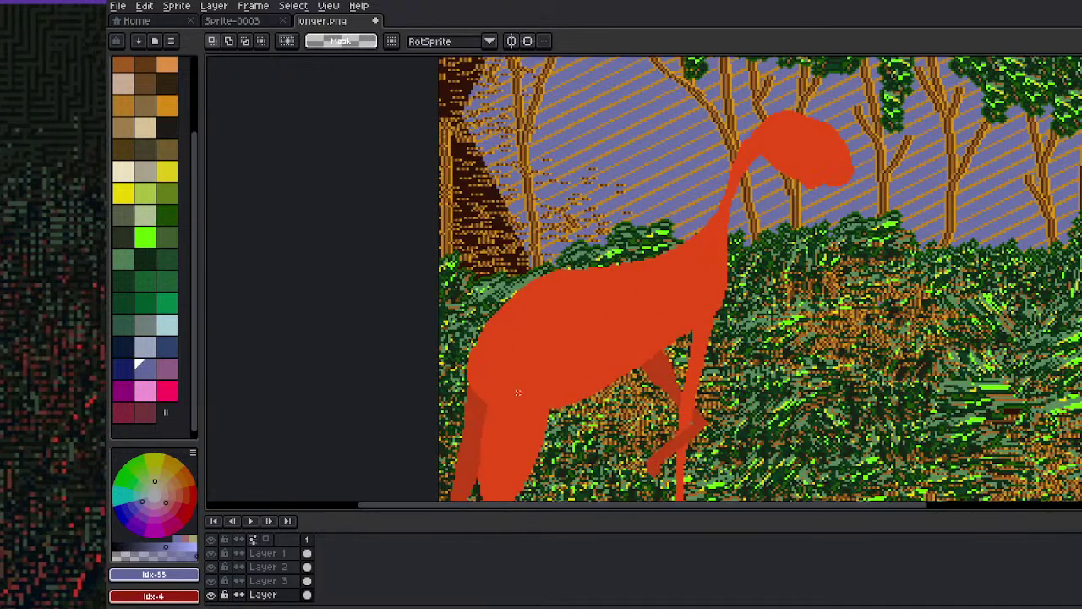
Sample the creature's orange-red, move the creature up and to the right, and flip it horizontally
left_click(471, 376, "alt")
scroll(502, 367, "down", 2)
scroll(522, 349, "up", 1)
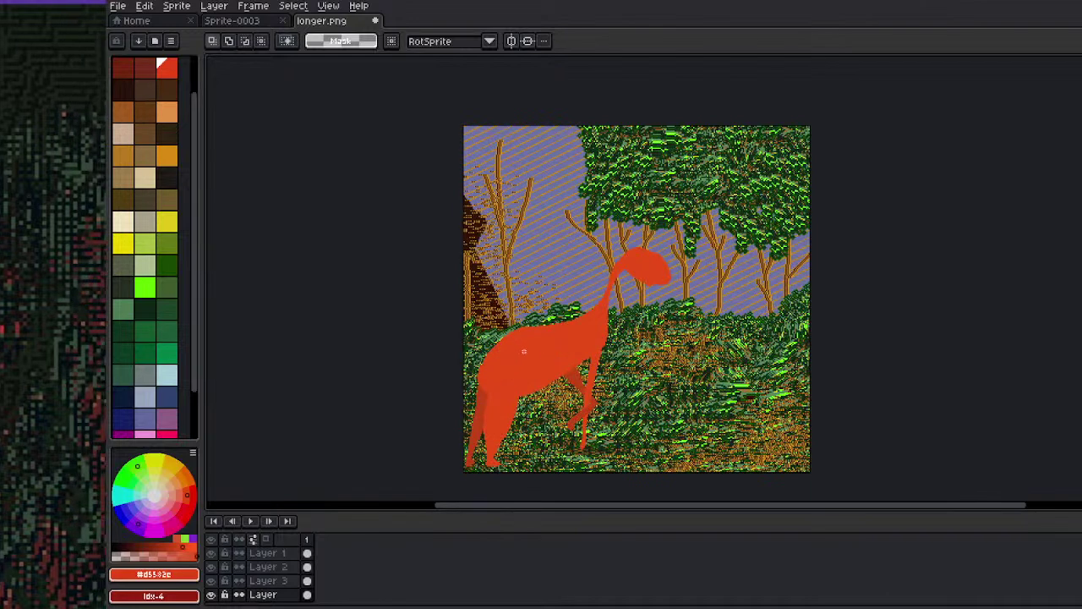
key("v")
left_click(555, 362, "ctrl")
left_click_drag(551, 367, 634, 266)
key("shift+h")
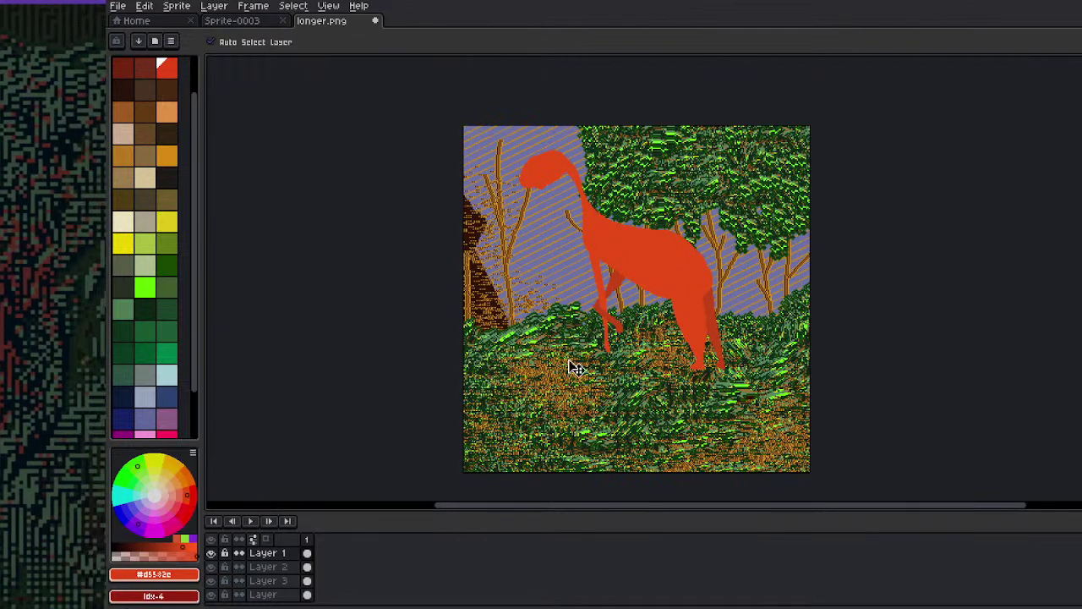
Draw a long, thin, curling orange-red tail trailing down from the creature's rump on Layer 1, with a 1 px pencil
left_click(212, 551)
left_click(211, 550)
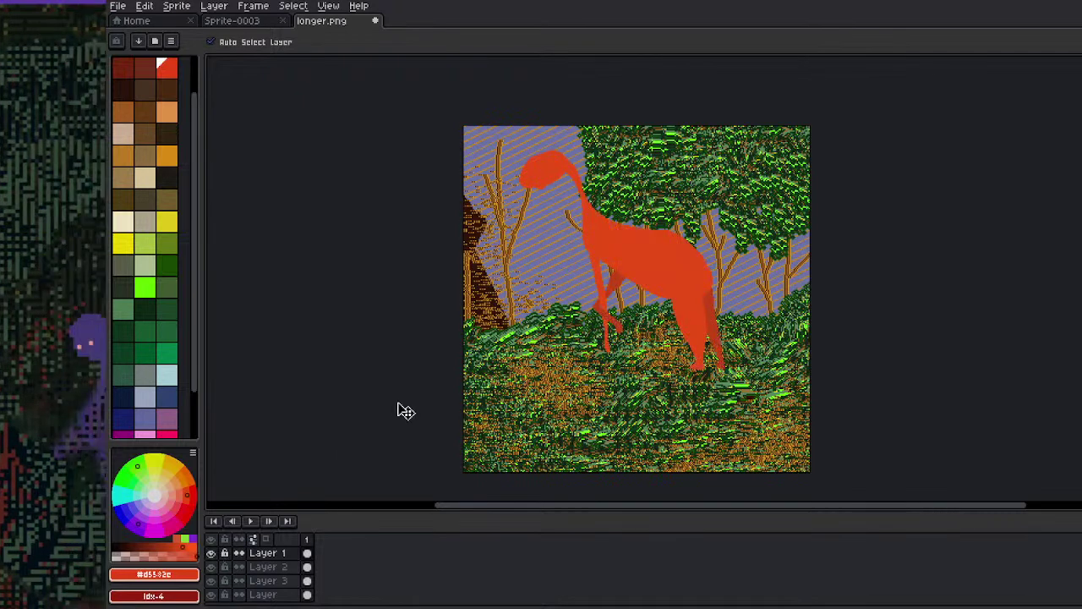
key("b")
scroll(781, 257, "up", 1)
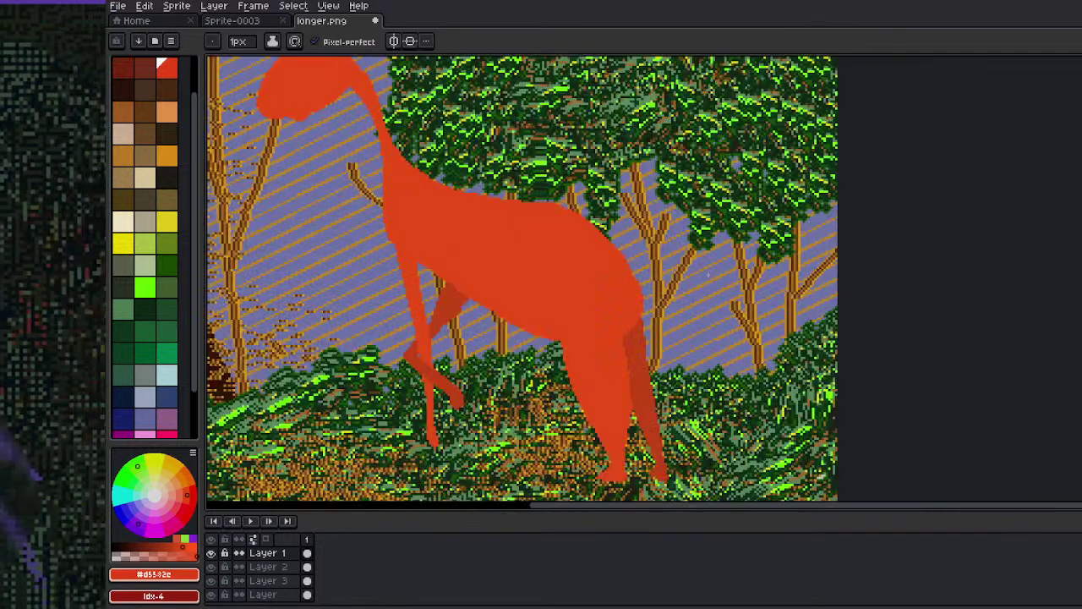
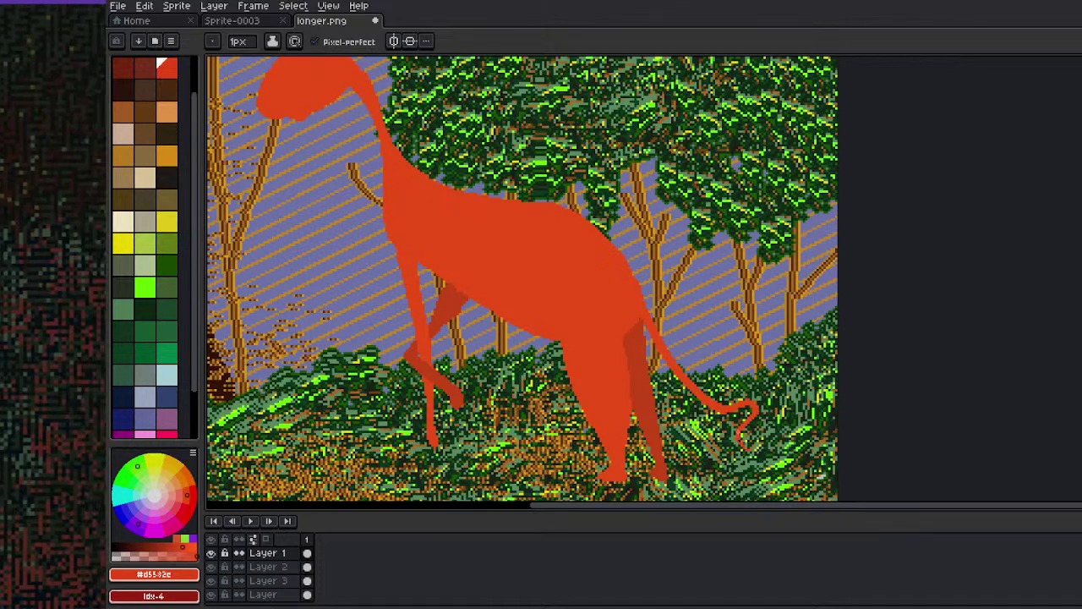
scroll(757, 387, "down", 3)
scroll(671, 319, "up", 3)
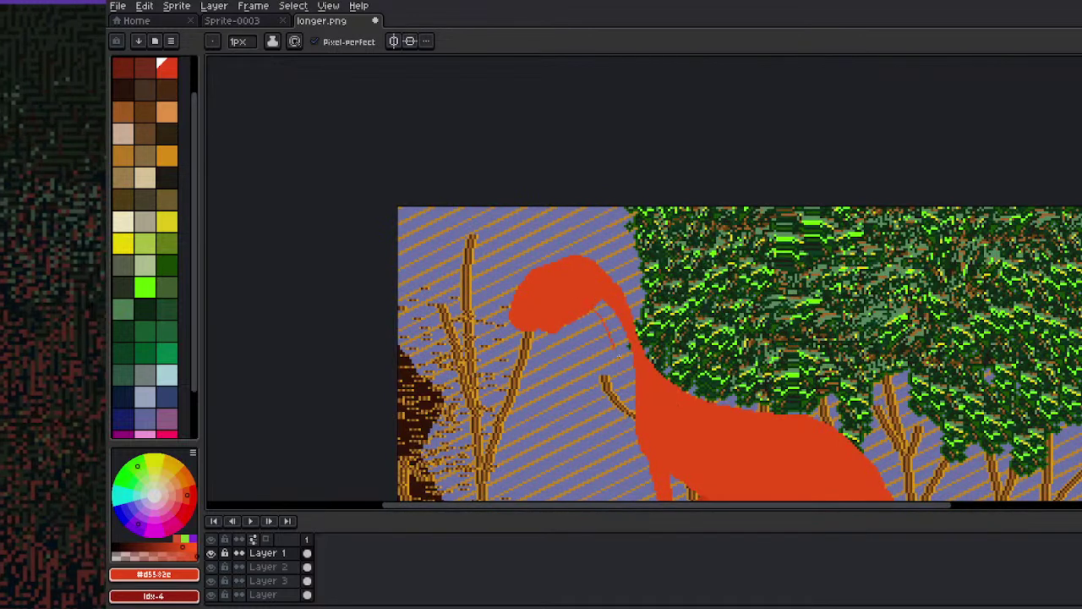
Refine the underside of the neck and draw an open mouth with a pointed snout and lower jaw in orange-red
left_click_drag(617, 293, 626, 297)
scroll(640, 295, "down", 3)
scroll(636, 293, "up", 1)
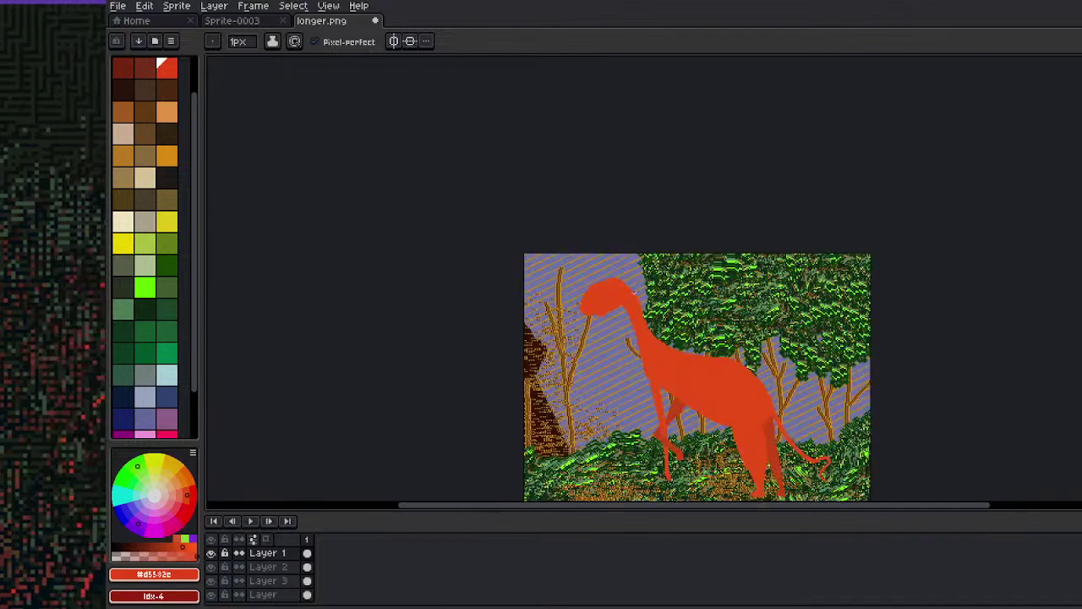
scroll(634, 293, "up", 2)
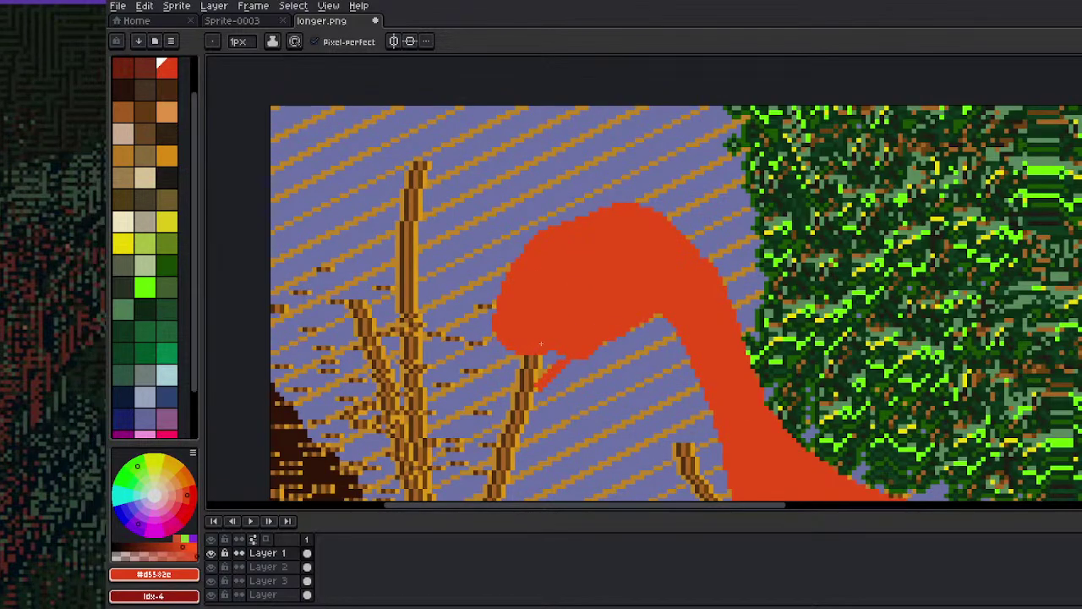
left_click(496, 358)
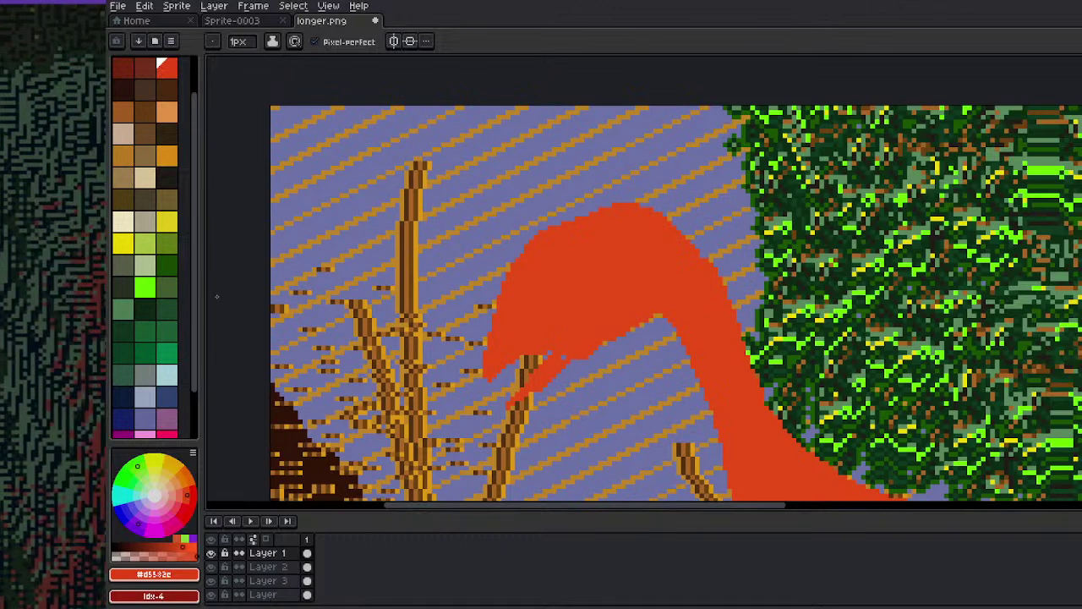
Dot single near-white pixels along the creature's upper and lower jaws as spaced teeth
left_click_drag(195, 355, 195, 302)
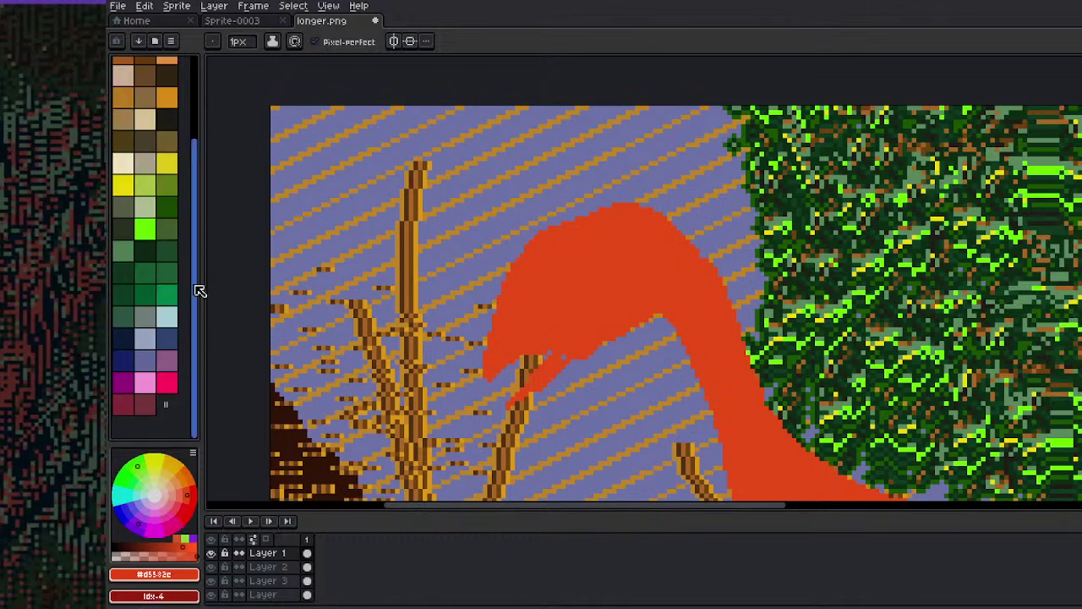
left_click(122, 166)
left_click(162, 575)
key("Escape")
left_click(159, 491)
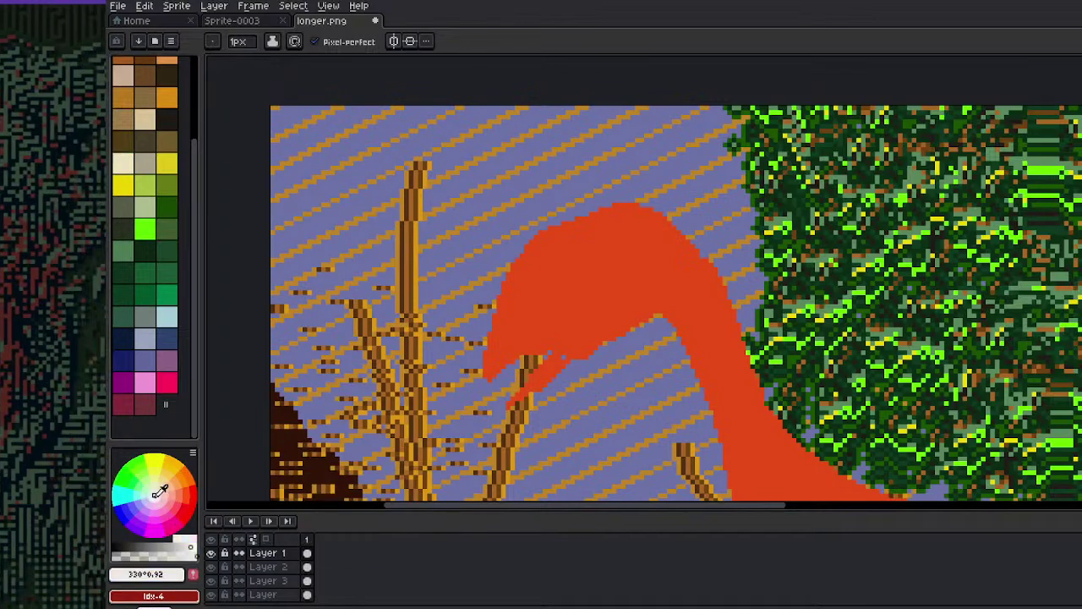
scroll(502, 381, "up", 3)
left_click(478, 376)
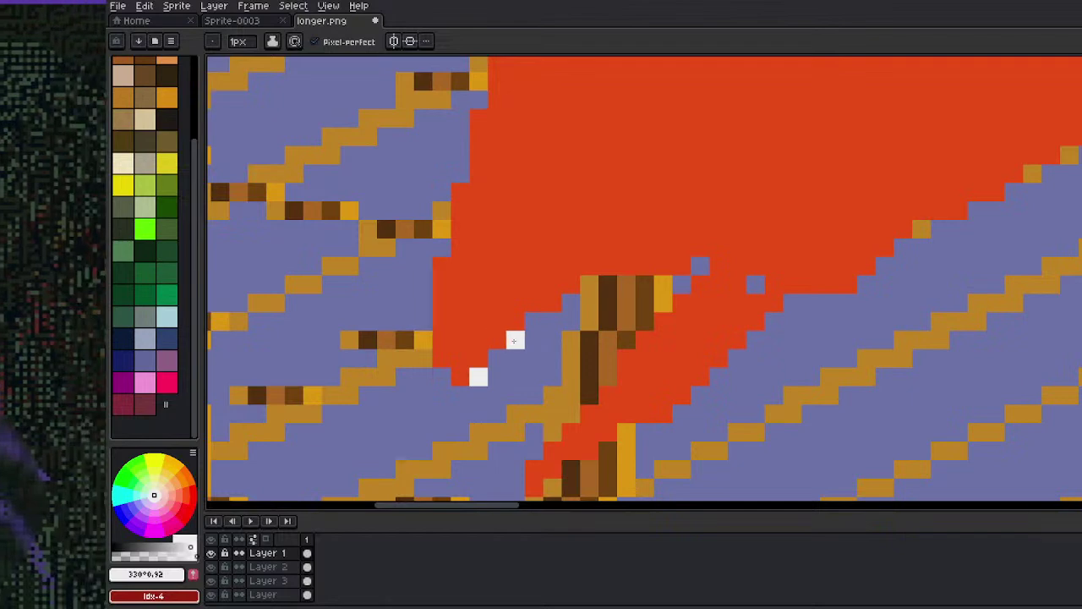
left_click(515, 340)
left_click(552, 302)
left_click(534, 450)
left_click(570, 413)
left_click(626, 358)
left_click(663, 320)
scroll(715, 204, "down", 5)
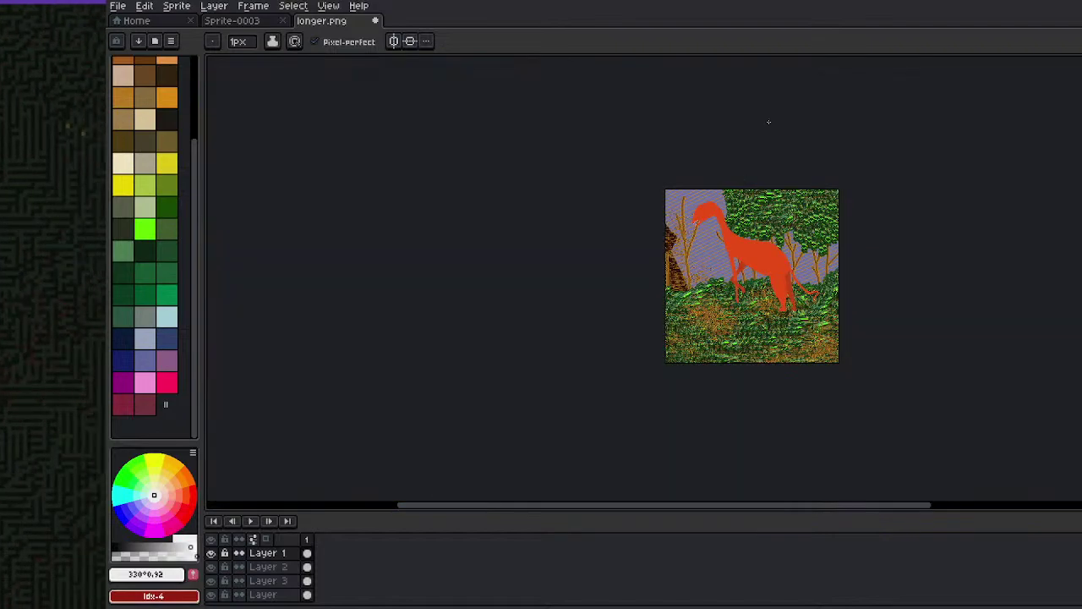
Paint two eyes on the creature's head as three-pixel white dashes, each with a blue idx-53 pupil in the middle
scroll(714, 215, "up", 5)
scroll(619, 314, "up", 2)
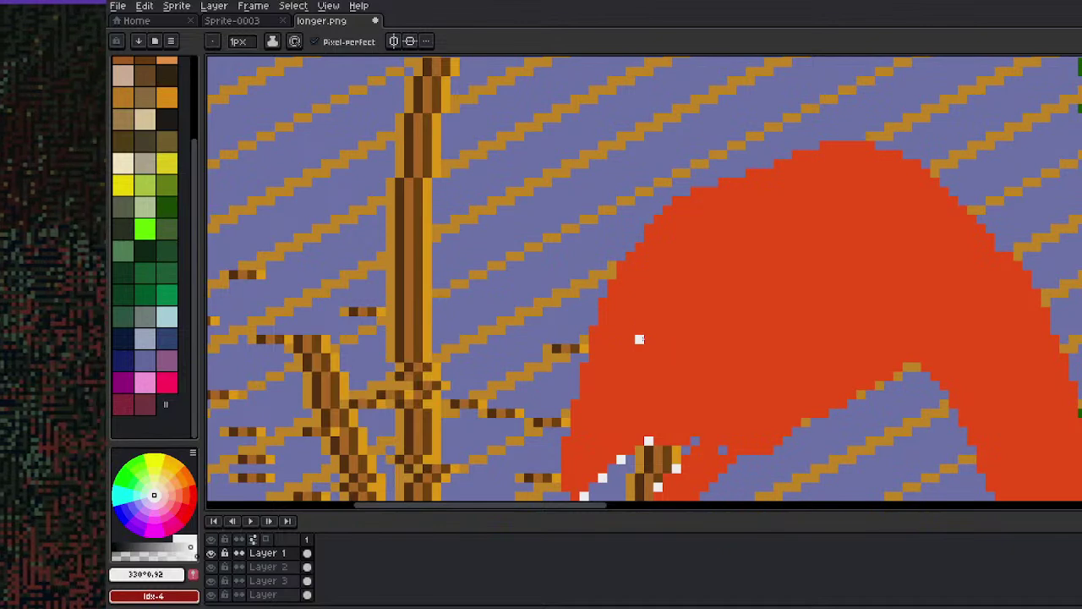
key("ctrl+z")
key("ctrl+z")
left_click(612, 339)
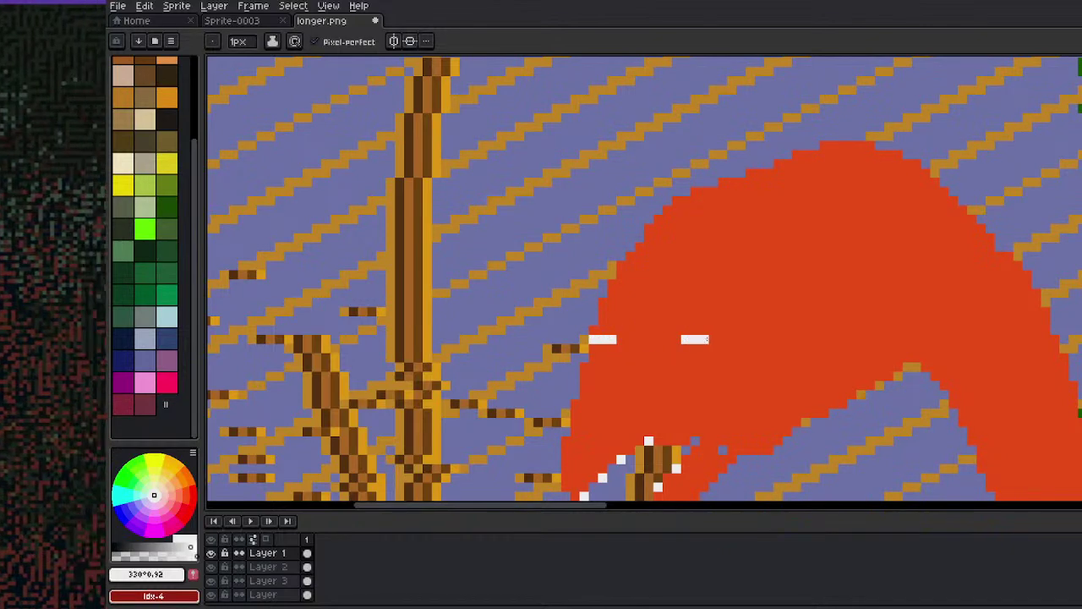
key("ctrl+z")
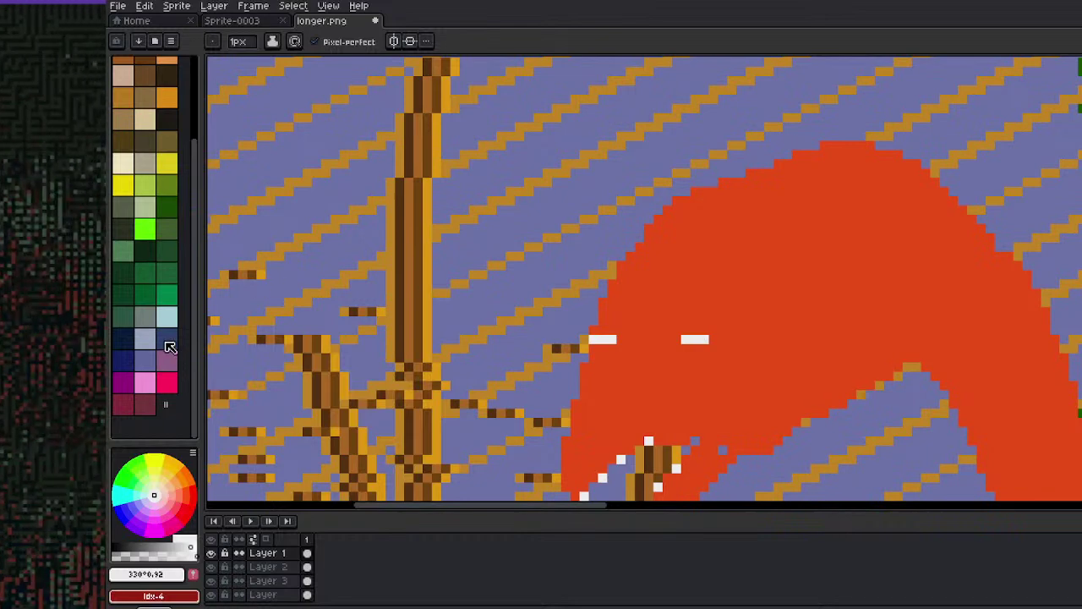
left_click(167, 338)
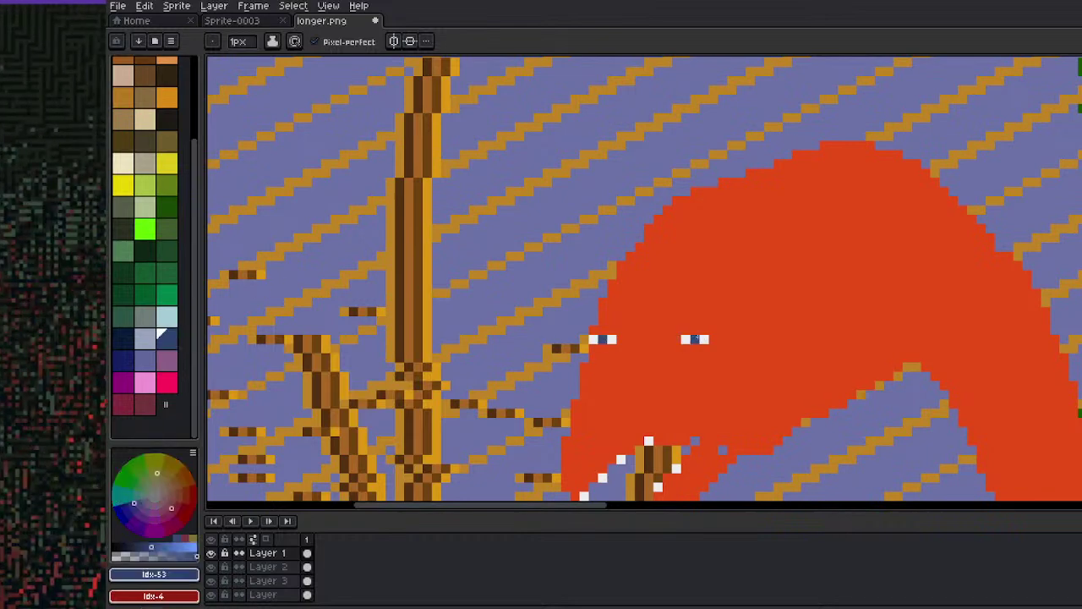
scroll(695, 339, "down", 4)
scroll(721, 308, "up", 2)
scroll(701, 279, "down", 2)
Try to select the creature's orange-red body by color with the Magic Wand and cut it out
left_click_drag(799, 416, 755, 366)
key("w")
left_click(755, 367)
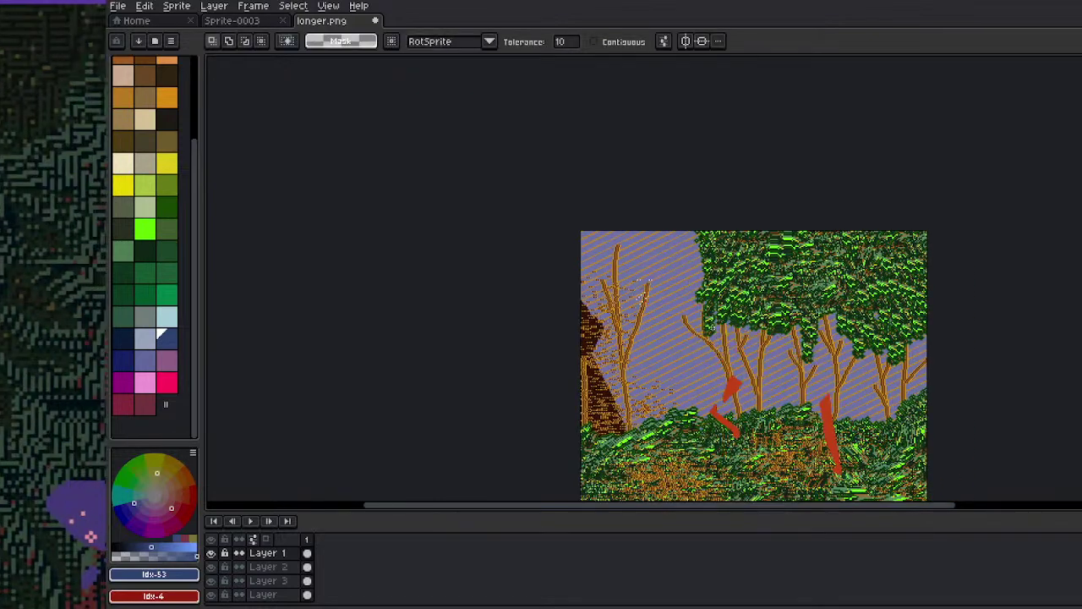
key("x")
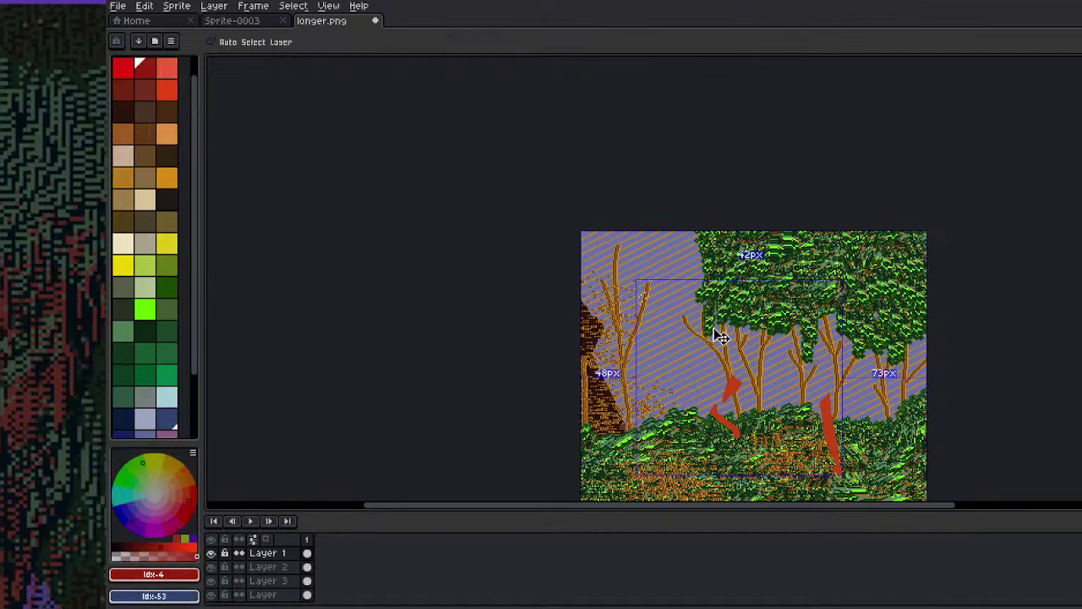
key("ctrl+z")
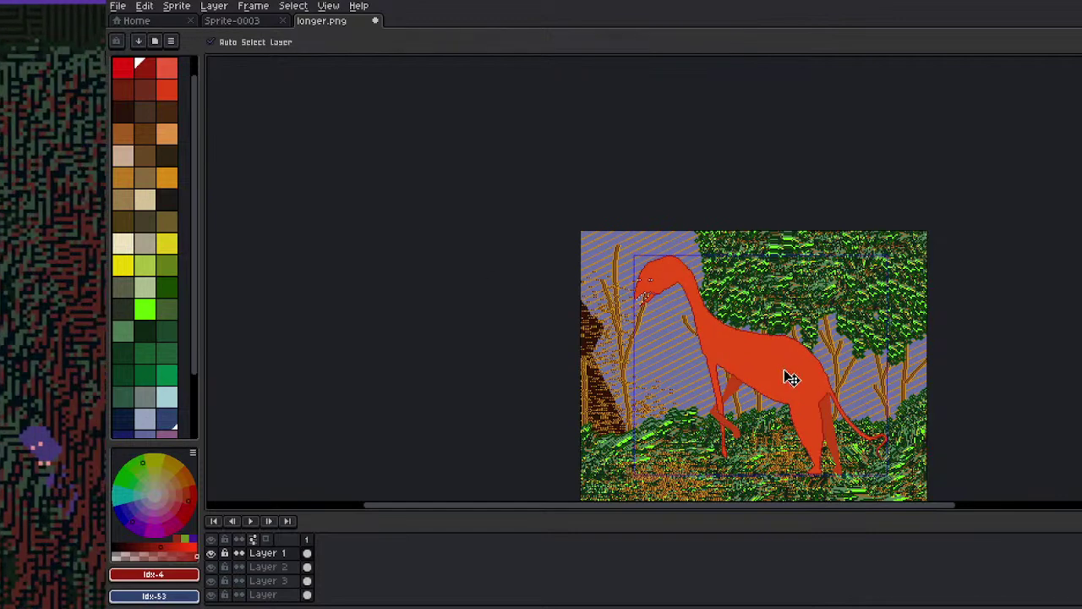
key("ctrl+z")
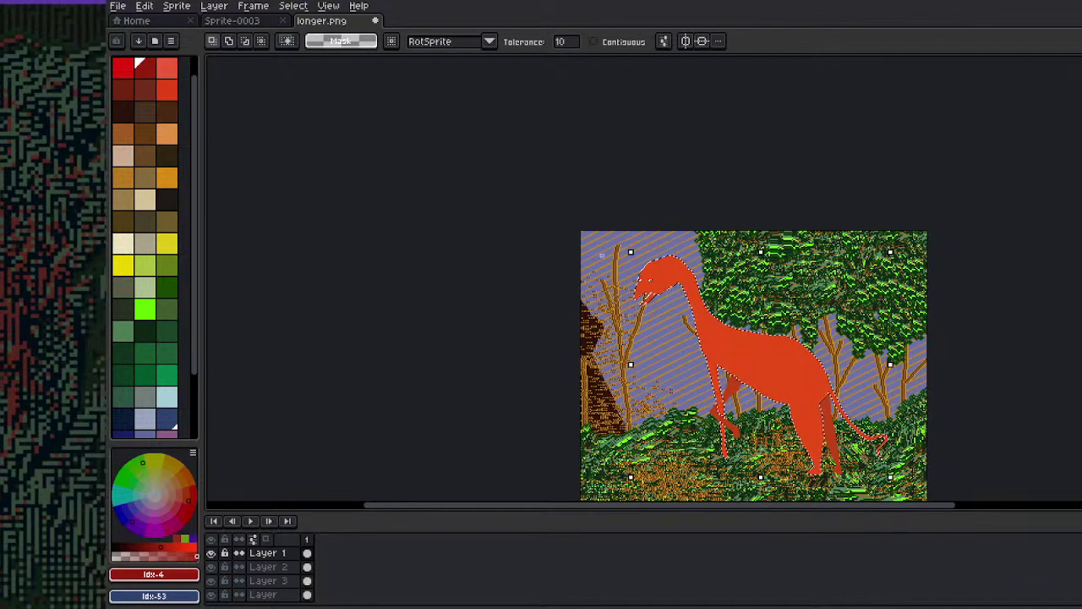
key("ctrl+v")
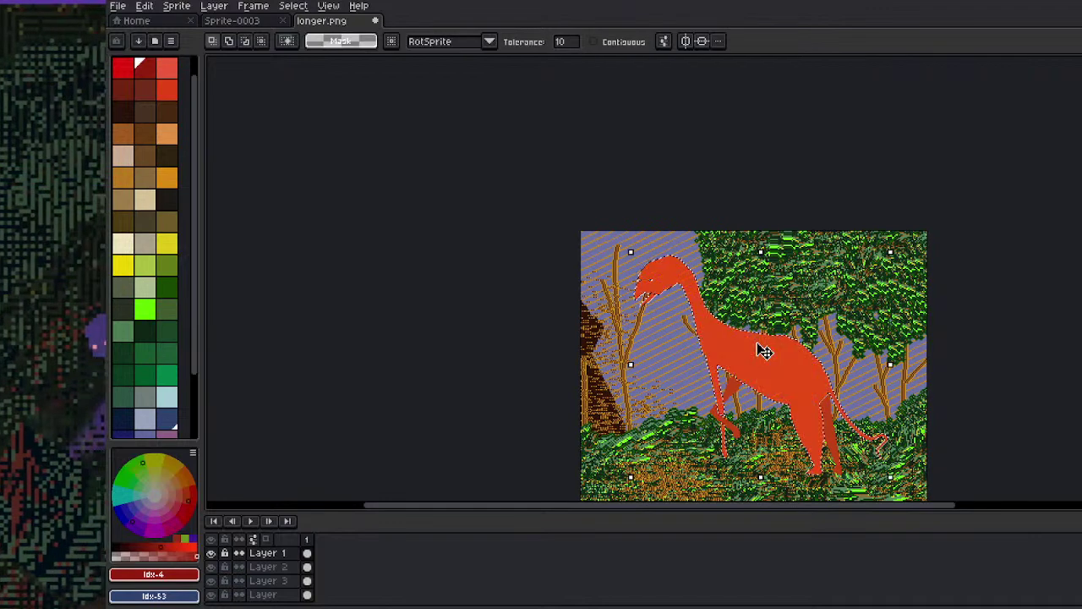
Enable keeping the selection after the "Edit > Delete" command in the Selection preferences
left_click(118, 6)
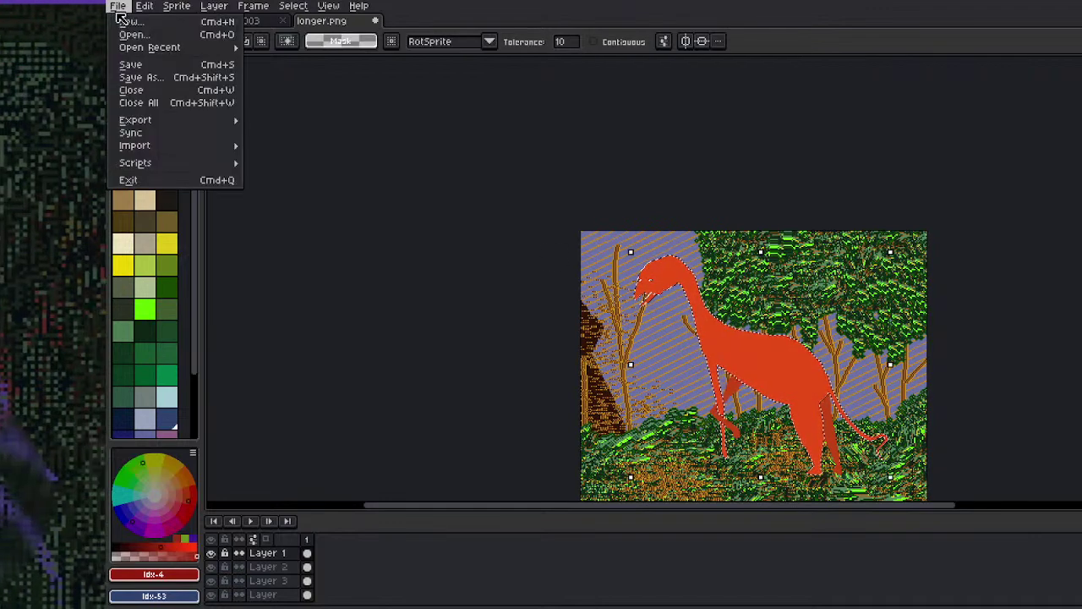
mouse_move(145, 6)
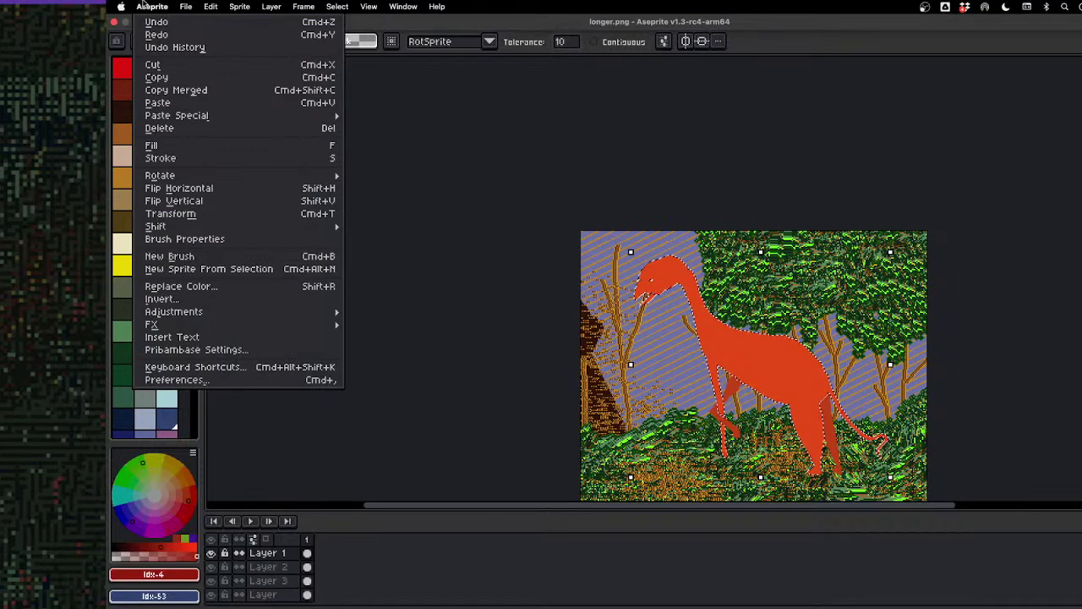
left_click(239, 381)
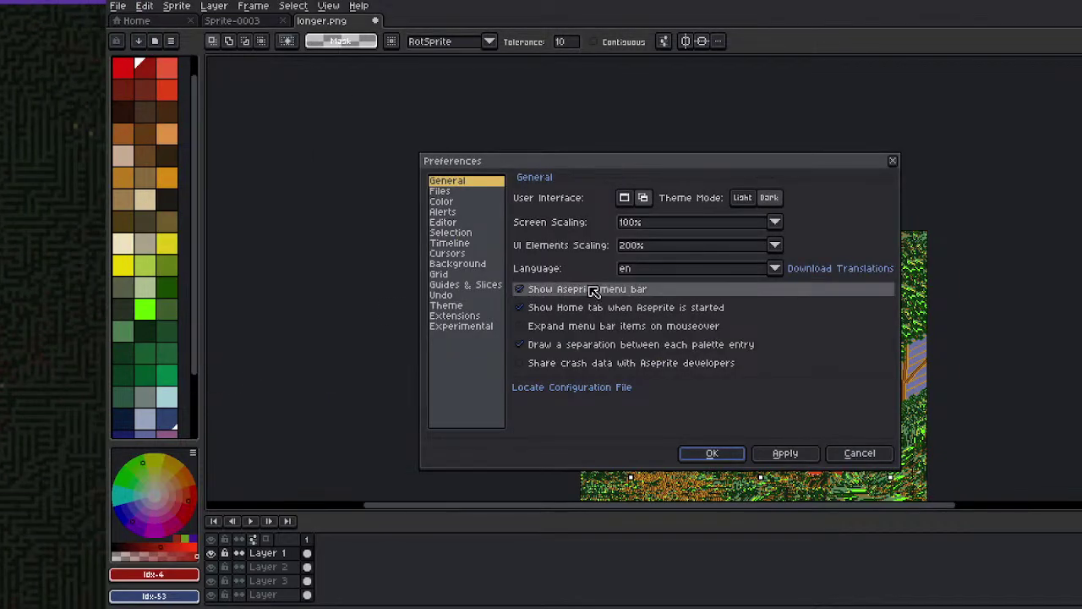
left_click(472, 222)
left_click(474, 233)
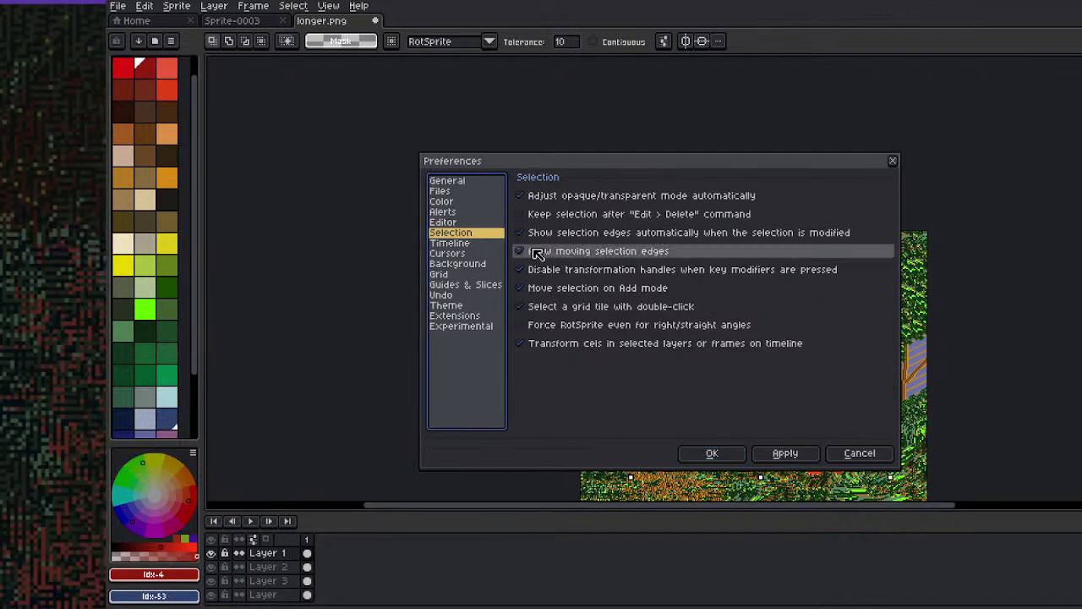
left_click(586, 215)
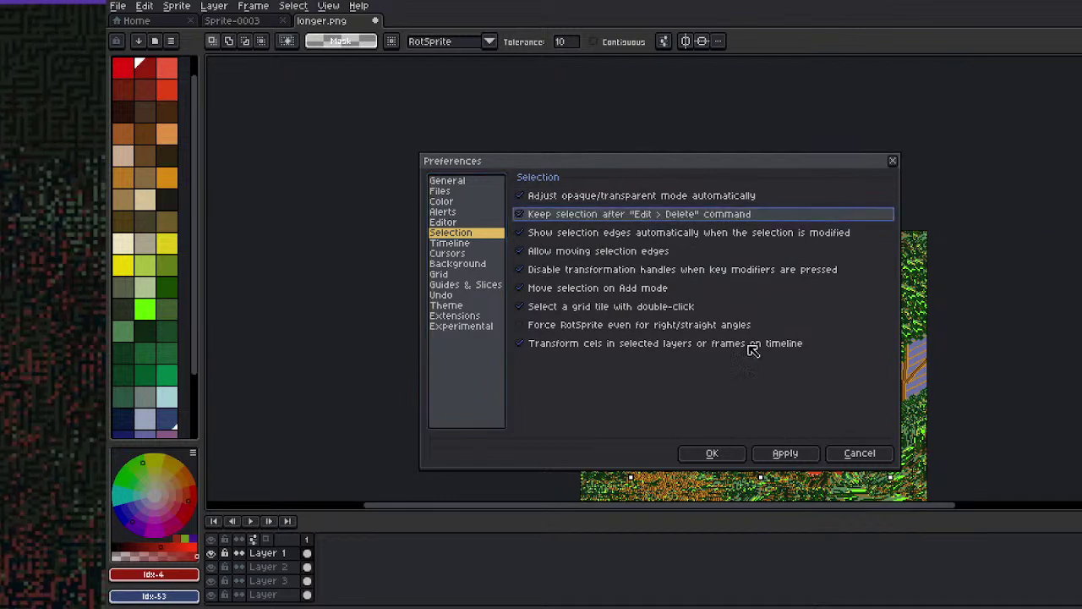
left_click(786, 453)
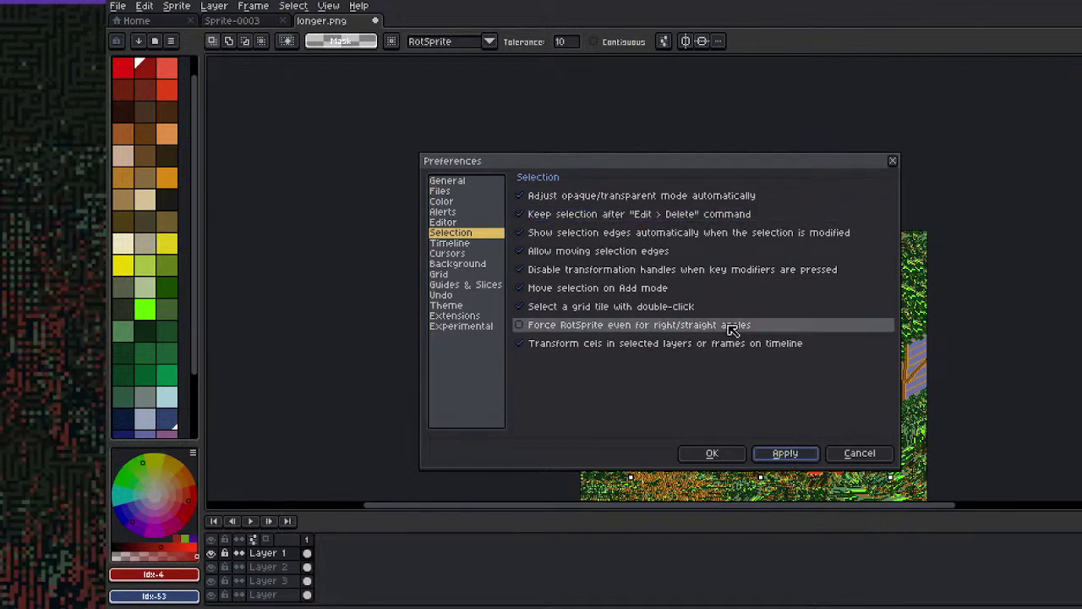
left_click(715, 454)
Try deleting the creature's orange-red body after selecting it by color with the Magic Wand
key("ctrl+d")
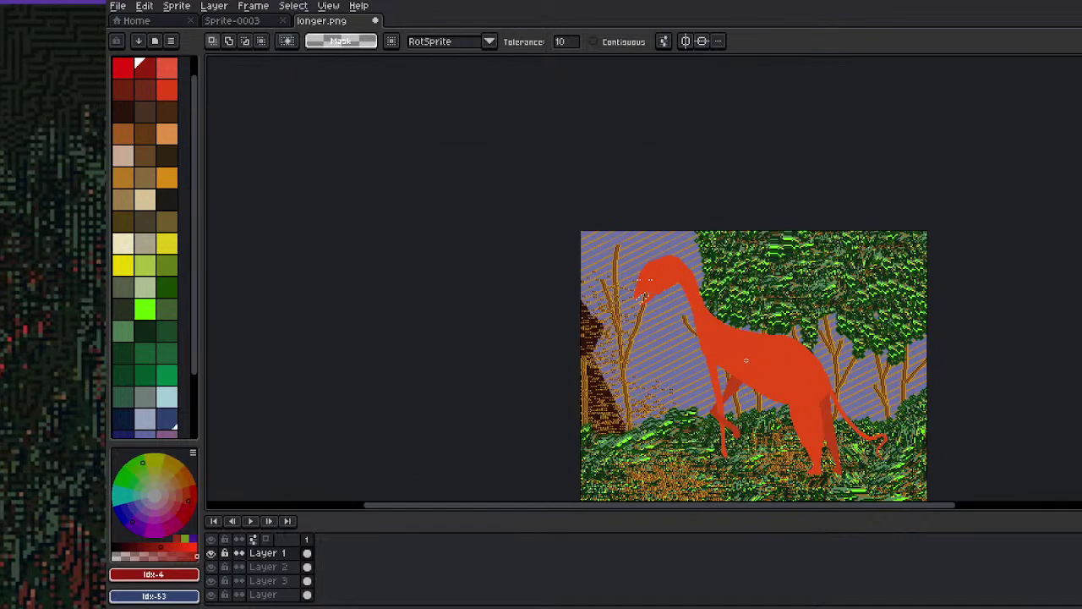
scroll(736, 295, "up", 2)
left_click(736, 406)
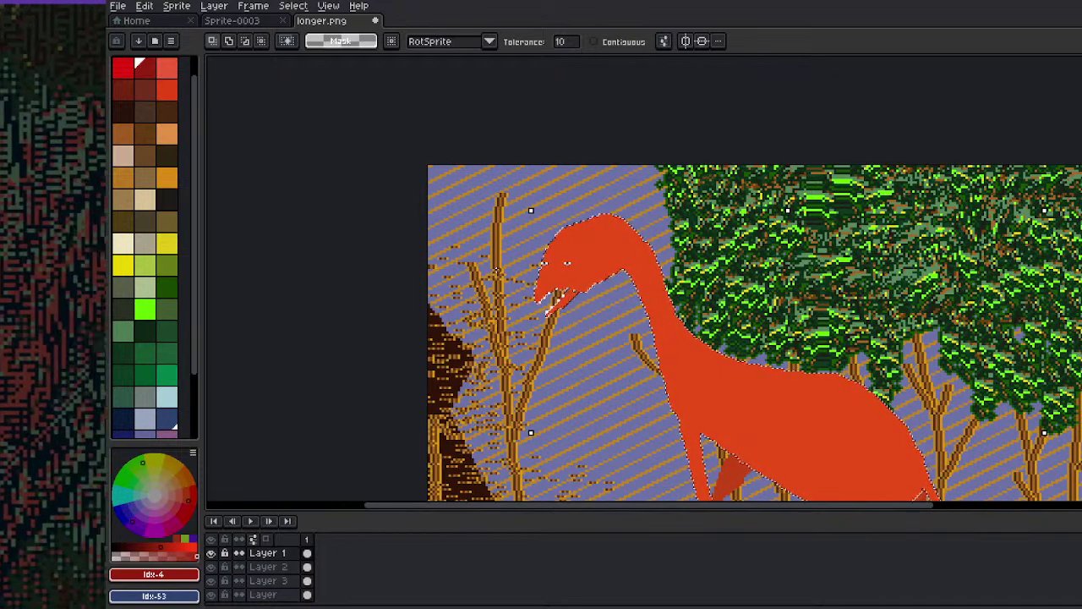
key("Delete")
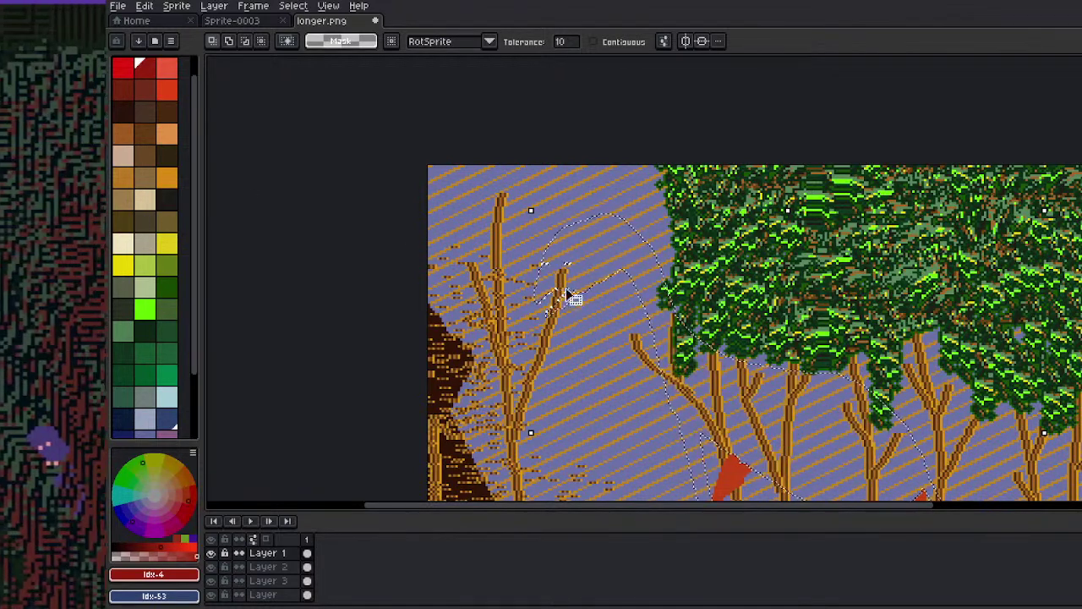
left_click_drag(609, 317, 546, 254)
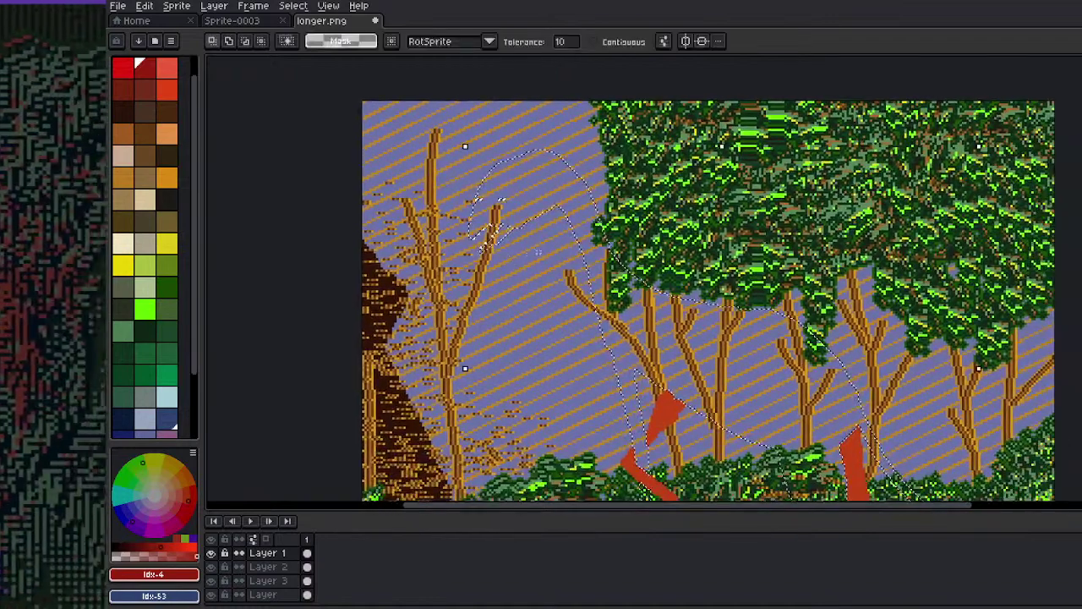
key("ctrl+z")
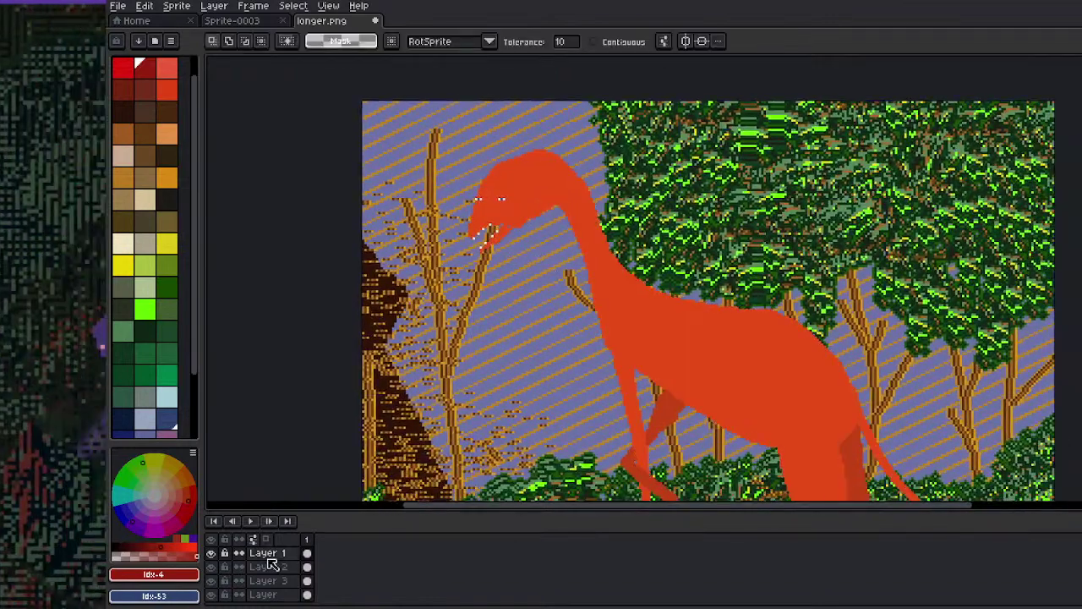
Add a second frame holding a copy of the artwork, and clear the cels of all four layers in frame 1
left_click(286, 525)
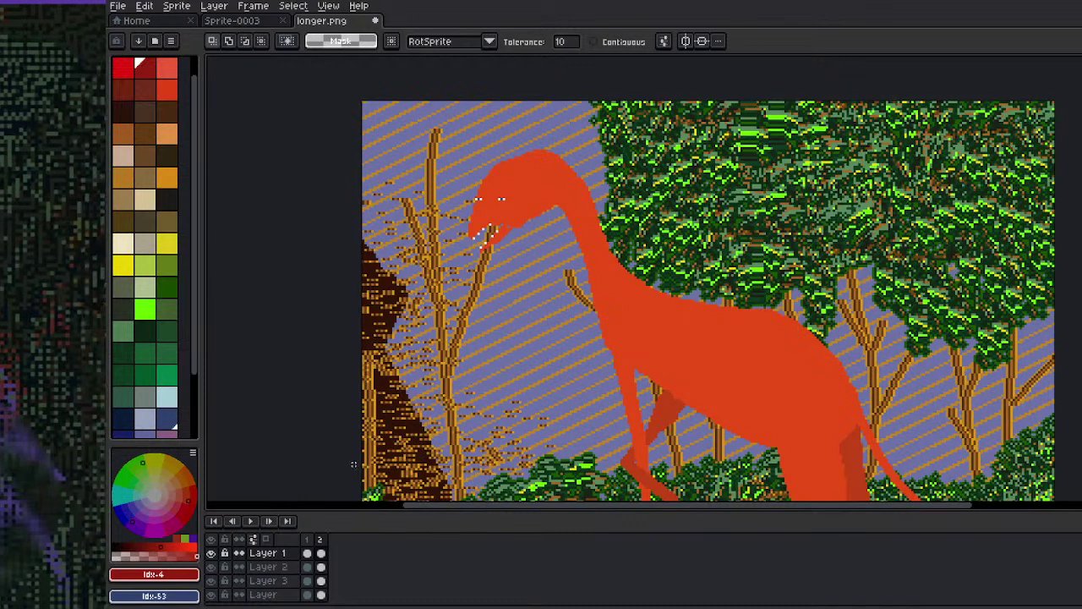
left_click(319, 538)
key("Delete")
key("ctrl+z")
left_click(307, 594)
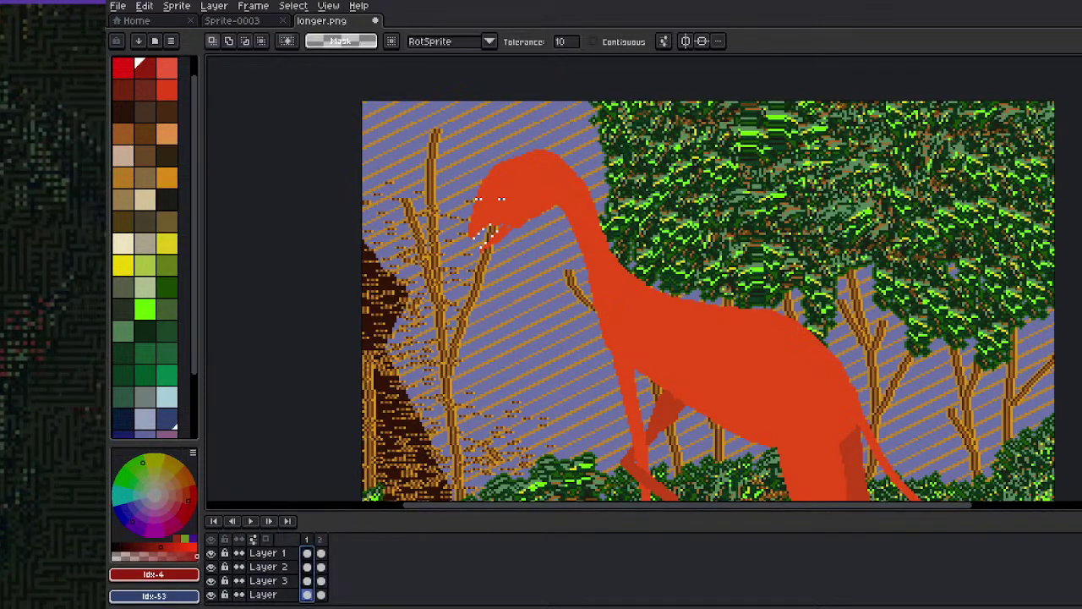
key("Delete")
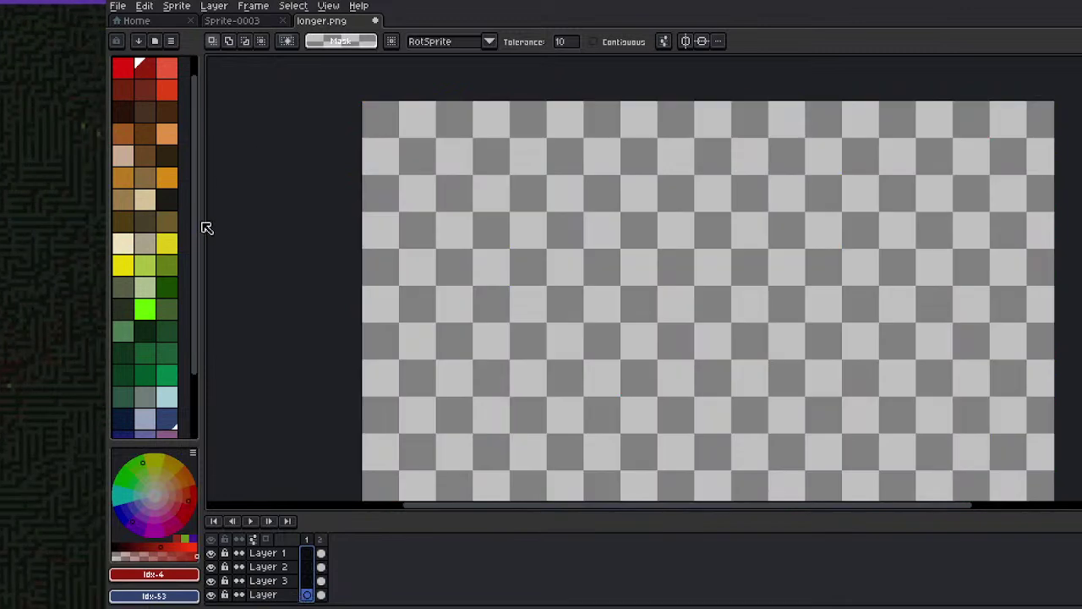
Pencil a tiny stepped corner in dark red idx-2 on the empty bottom layer of frame 1, with a bright red idx-3 pixel inside
left_click(124, 200)
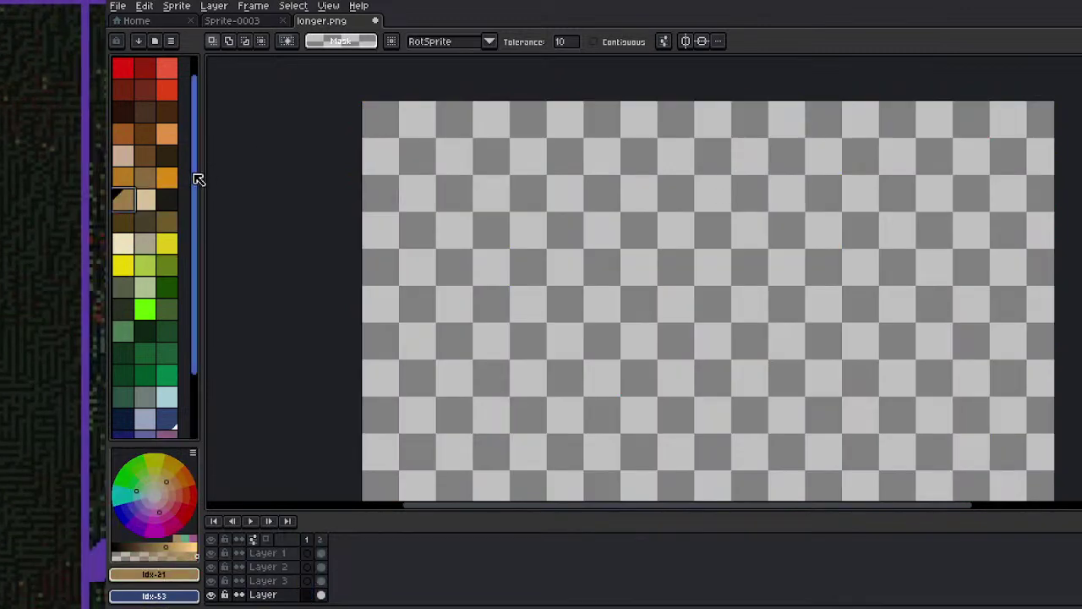
scroll(197, 179, "up", 1)
left_click(165, 73)
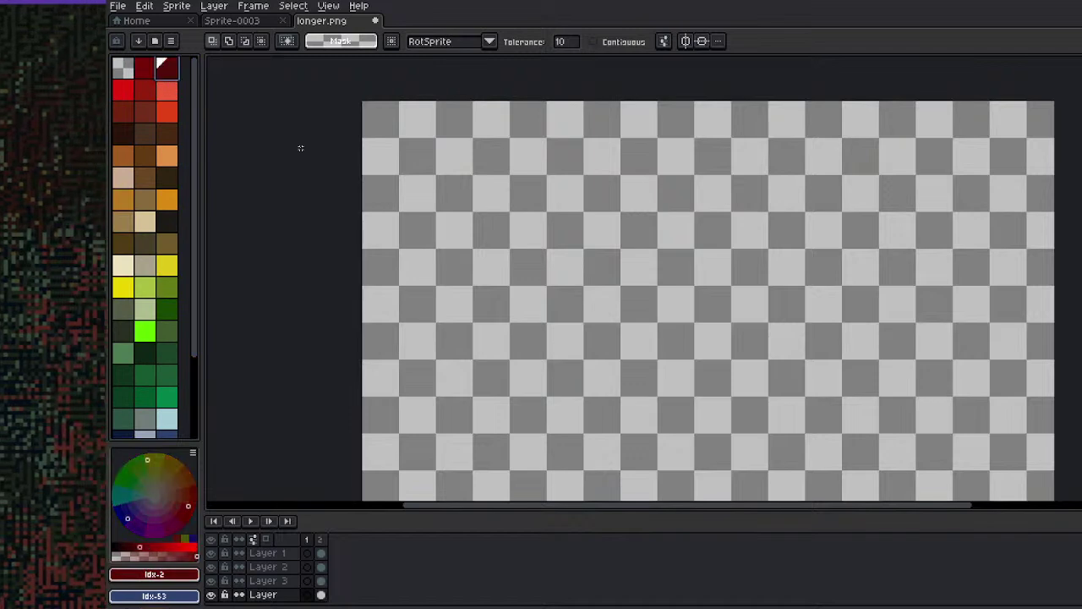
scroll(451, 257, "up", 4)
key("b")
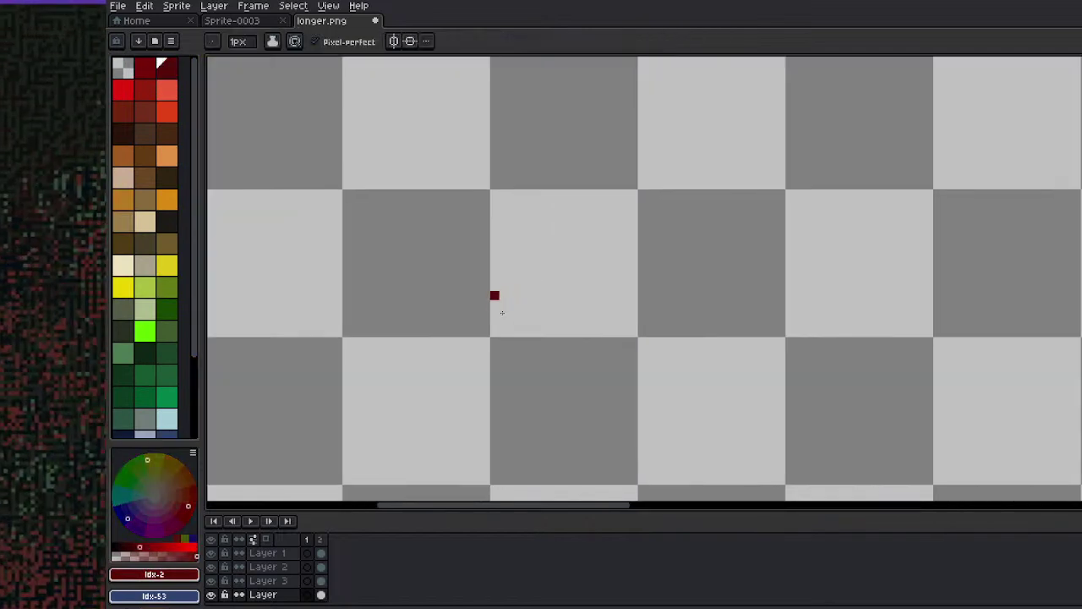
left_click_drag(495, 295, 516, 313)
left_click(166, 90)
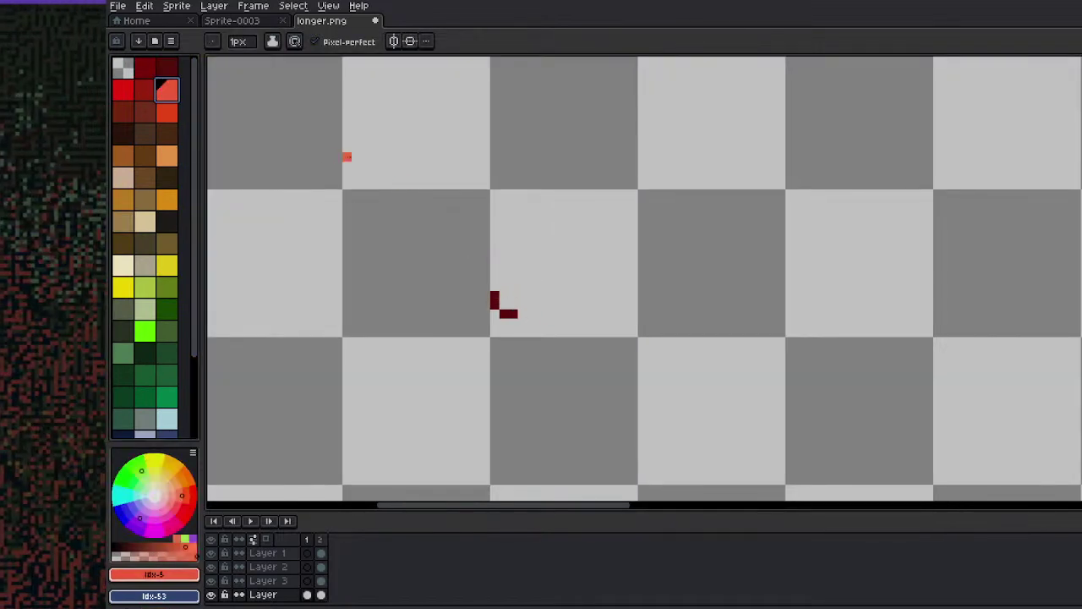
left_click(148, 111)
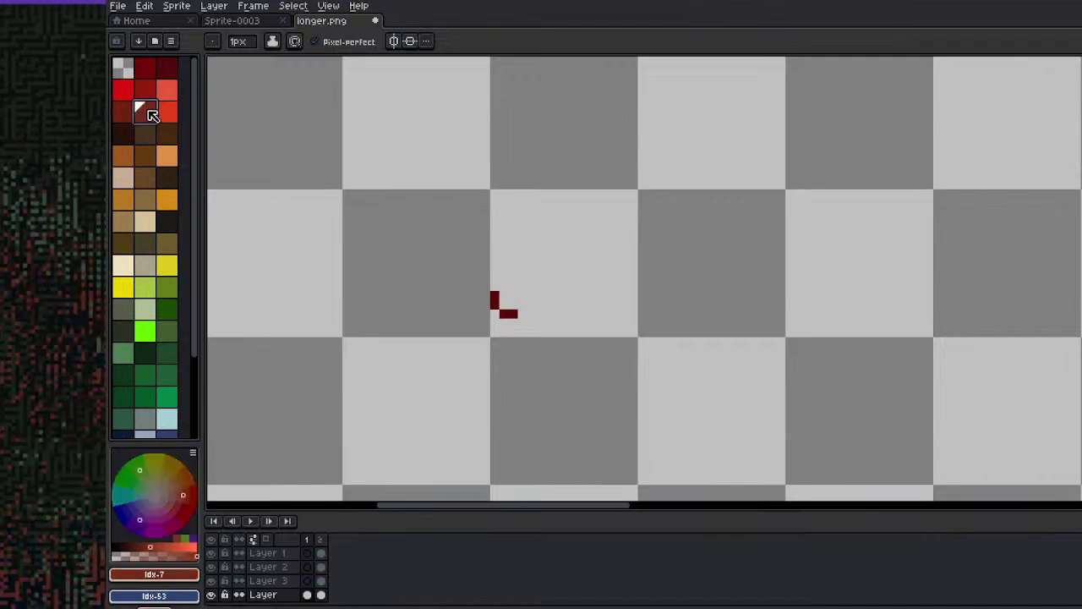
left_click(125, 94)
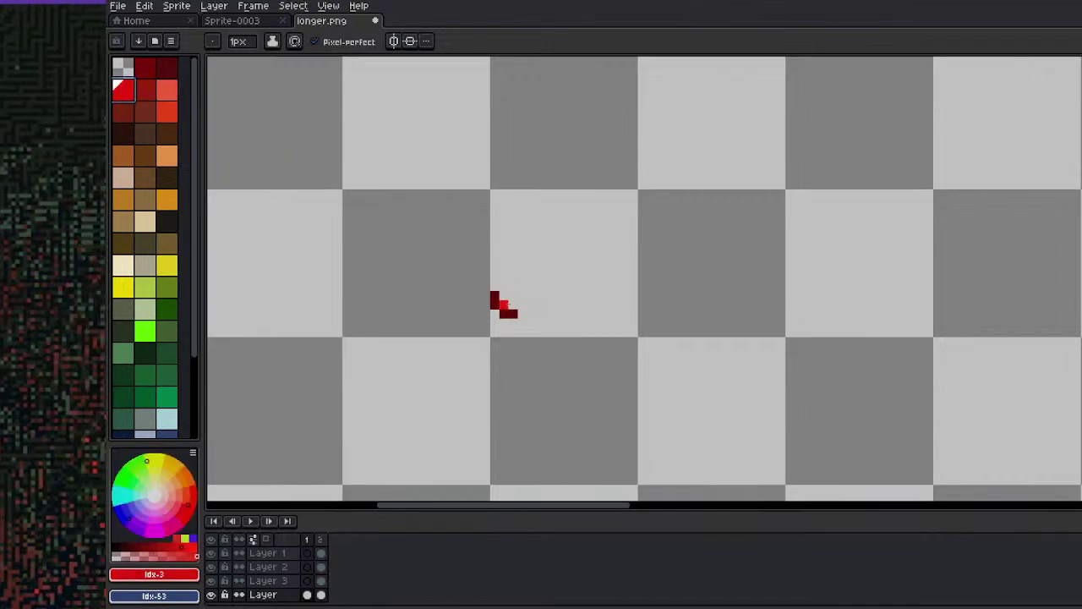
Add bright red pixels around the dark red ones to extend the small pixel cluster
scroll(507, 307, "down", 3)
scroll(477, 329, "up", 5)
left_click(463, 316)
left_click(461, 329)
left_click(479, 329)
left_click(442, 350)
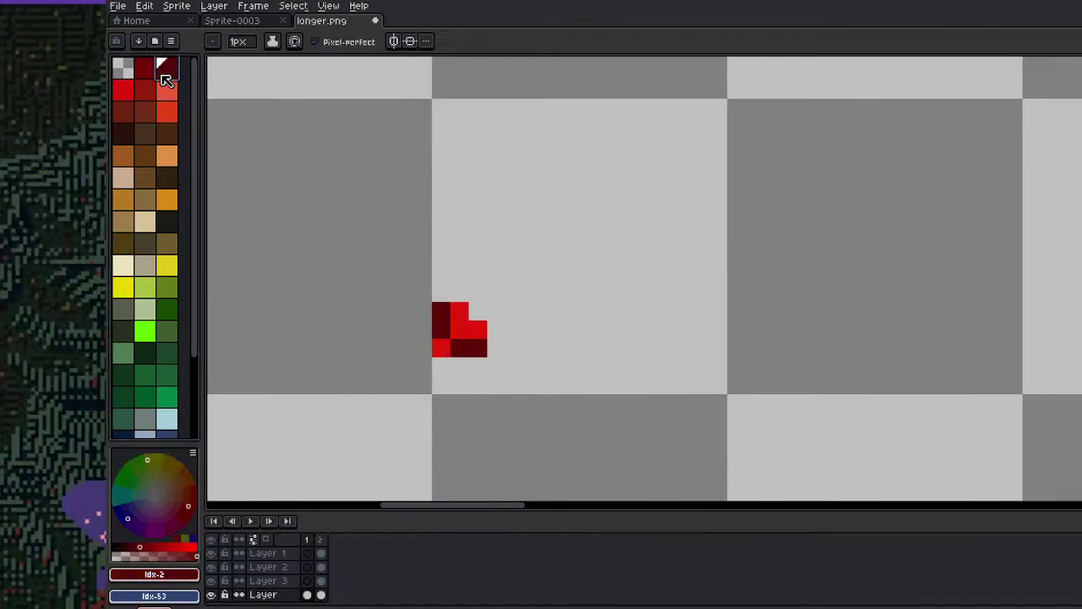
Complete the small pixel block with one dark red pixel at its upper corner and an orange-red column along its right edge
left_click(144, 68)
left_click(478, 312)
left_click(167, 111)
left_click_drag(496, 311, 496, 347)
Select the small red pixel block and make it a custom brush
key("m")
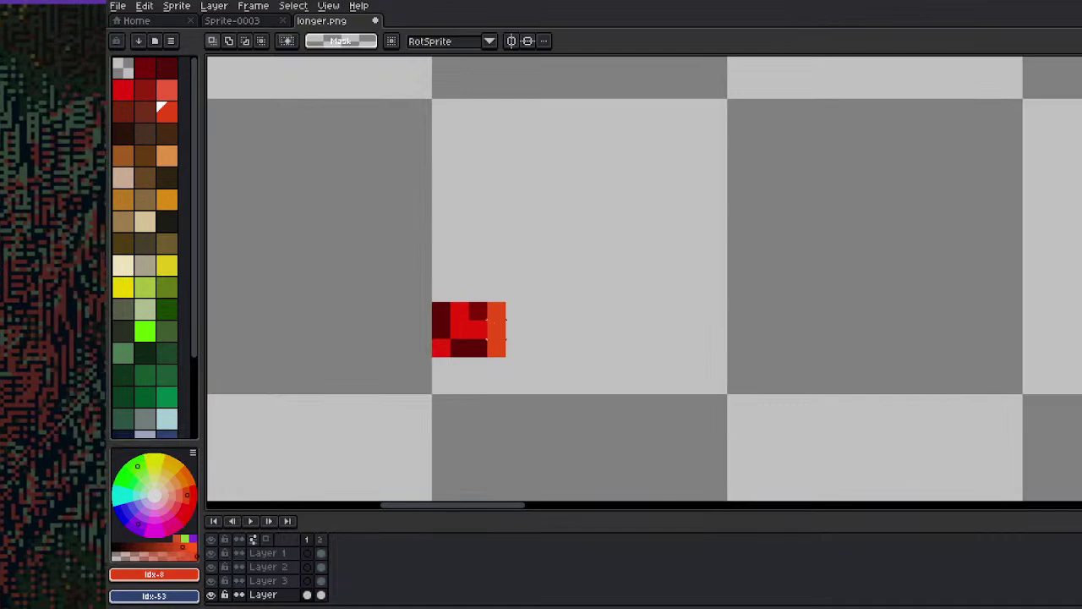
left_click_drag(478, 347, 499, 347)
key("ctrl+b")
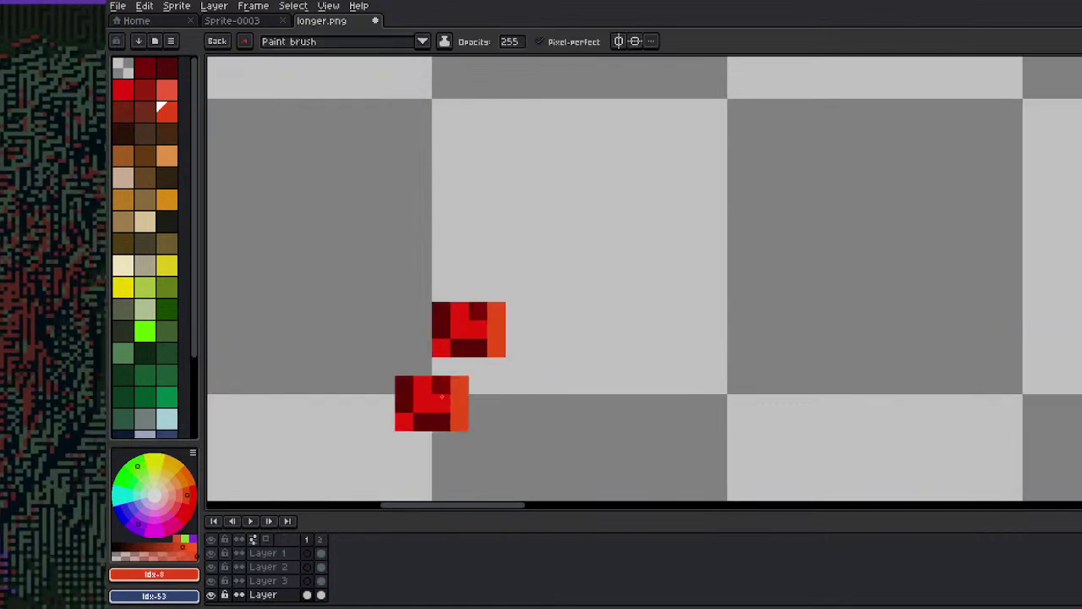
Activate frame 2 of Layer 1 and select the creature's orange-red body with the Magic Wand
left_click(267, 553)
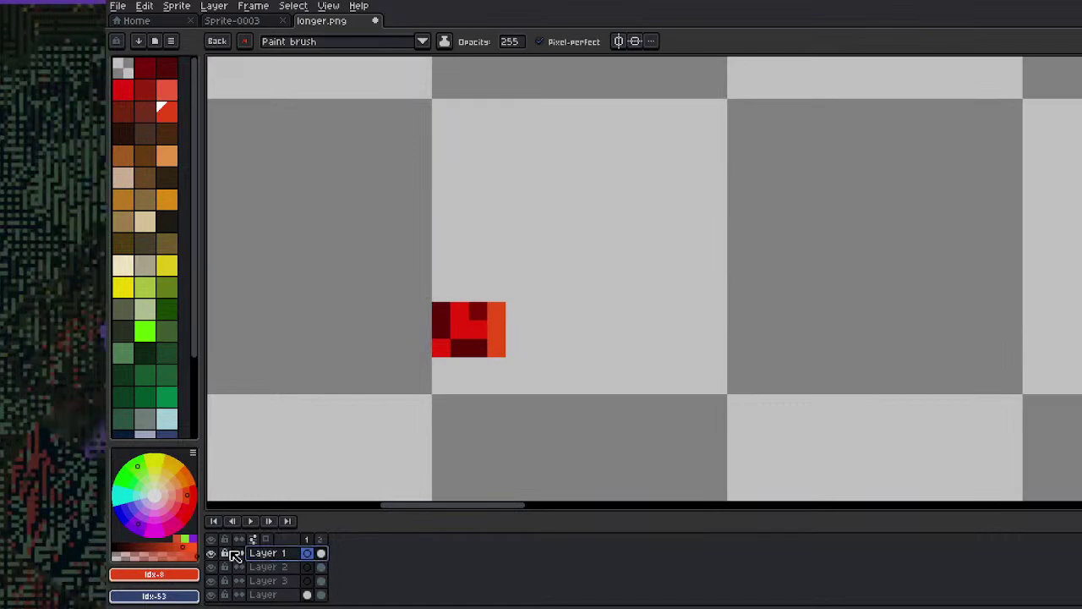
left_click(317, 553)
key("1")
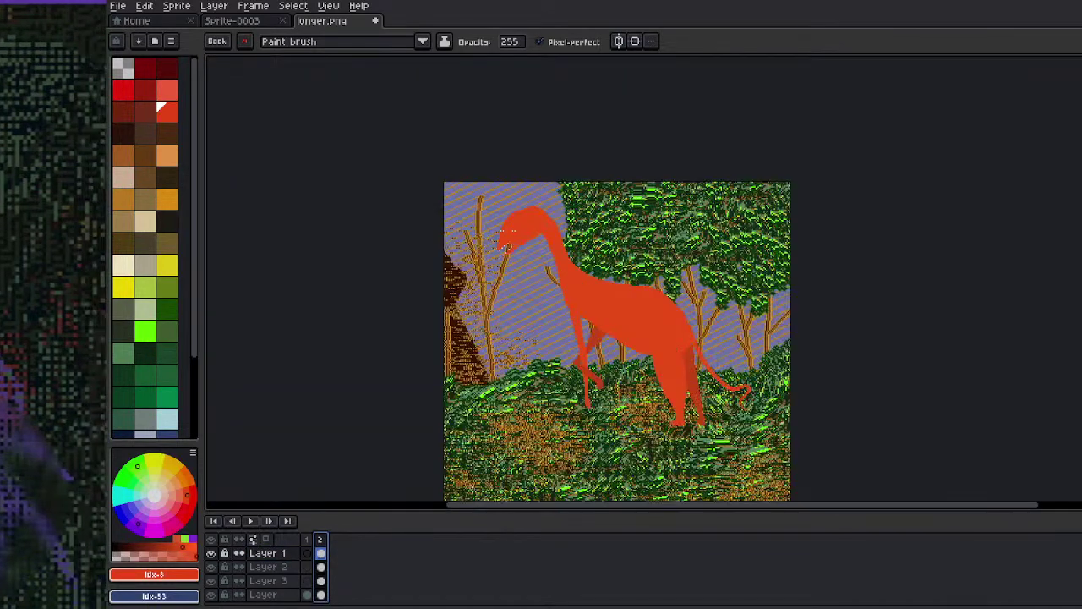
key("w")
left_click(609, 334)
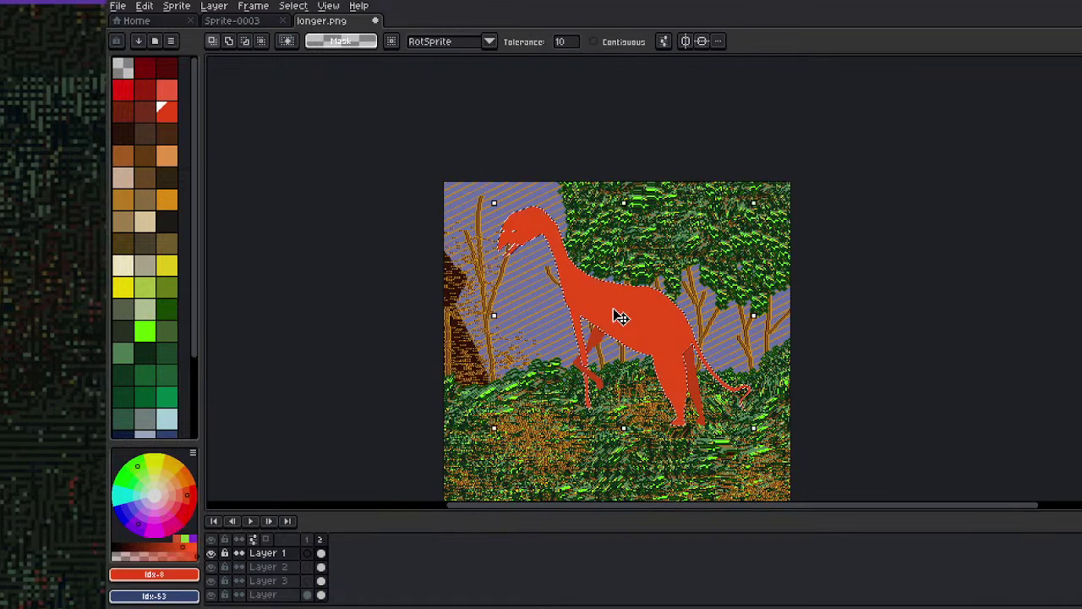
Delete the creature body's solid fill and stroke the selection's edge with the orange-red colour
key("g")
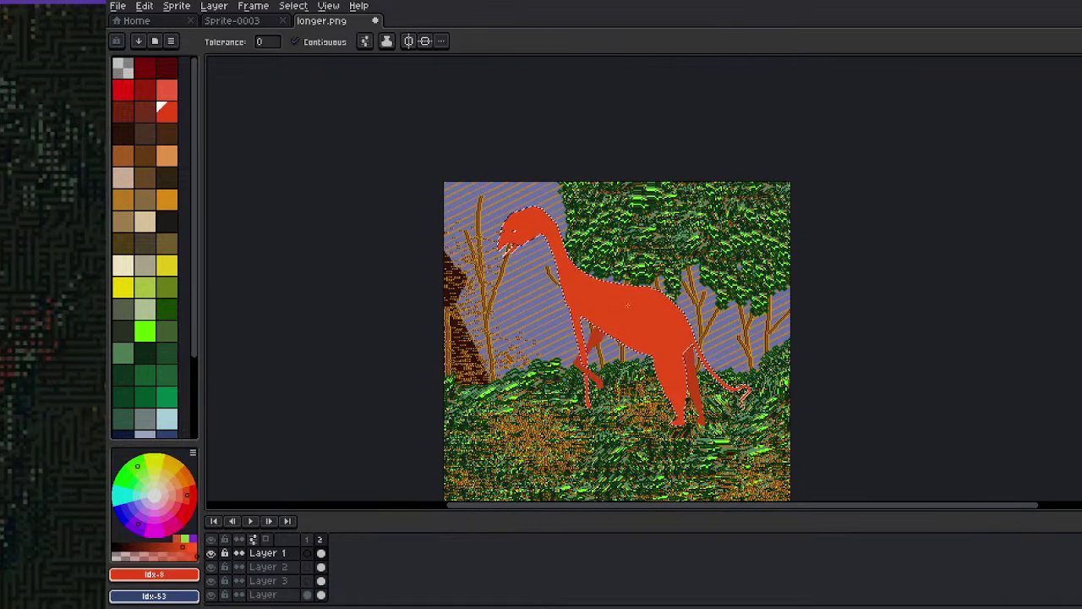
key("Delete")
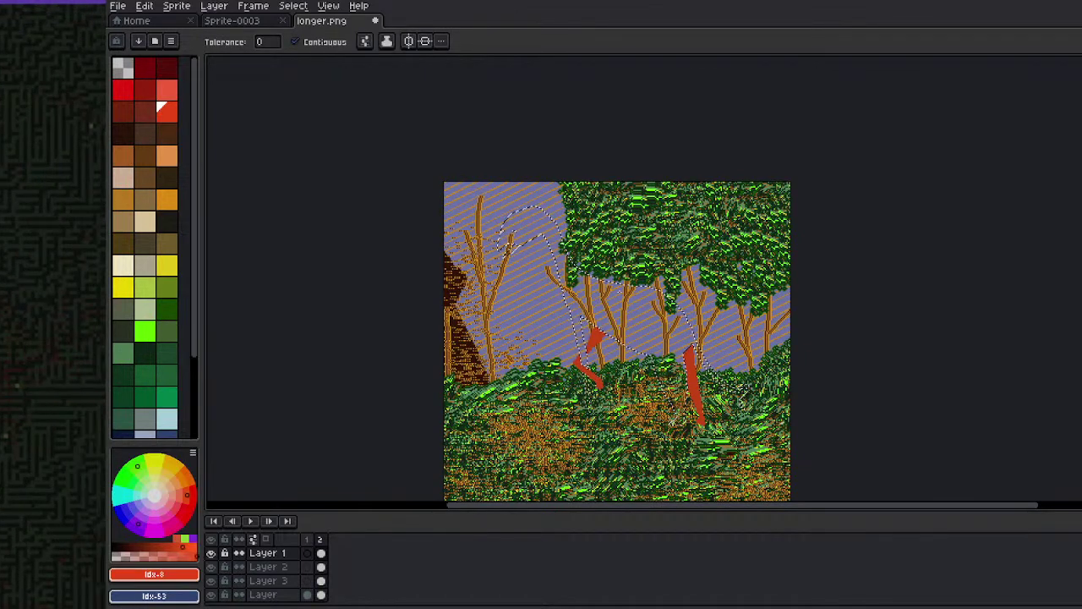
key("shift+o")
left_click(893, 140)
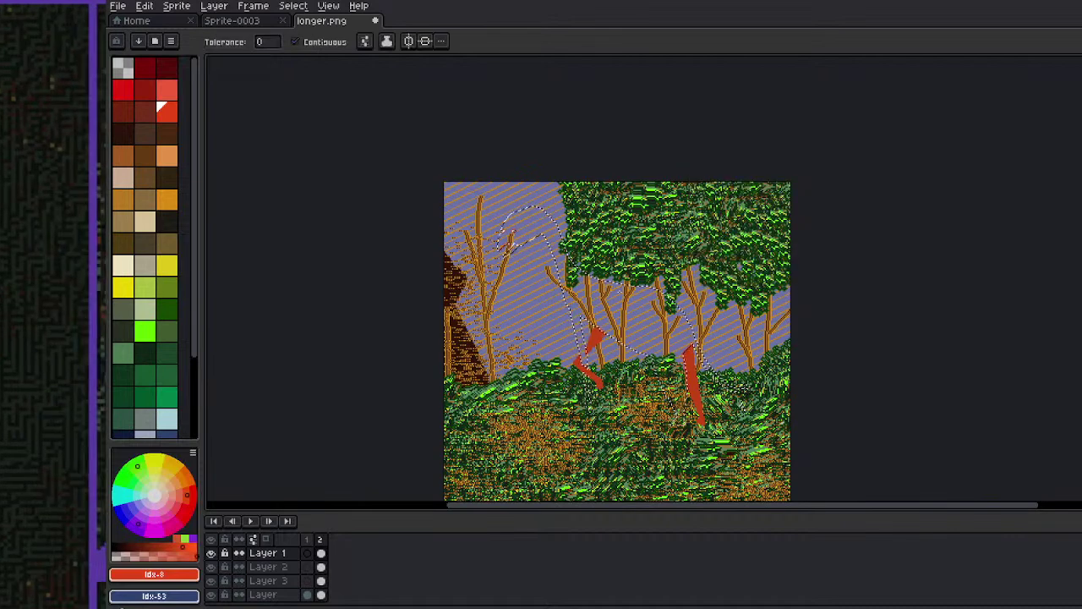
key("ctrl+z")
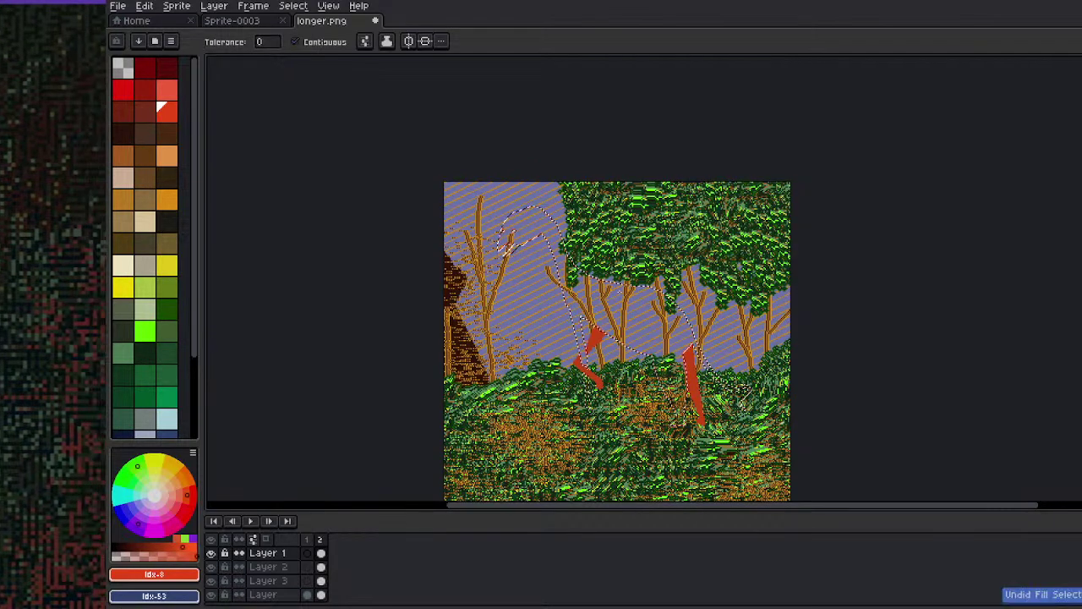
key("ctrl+d")
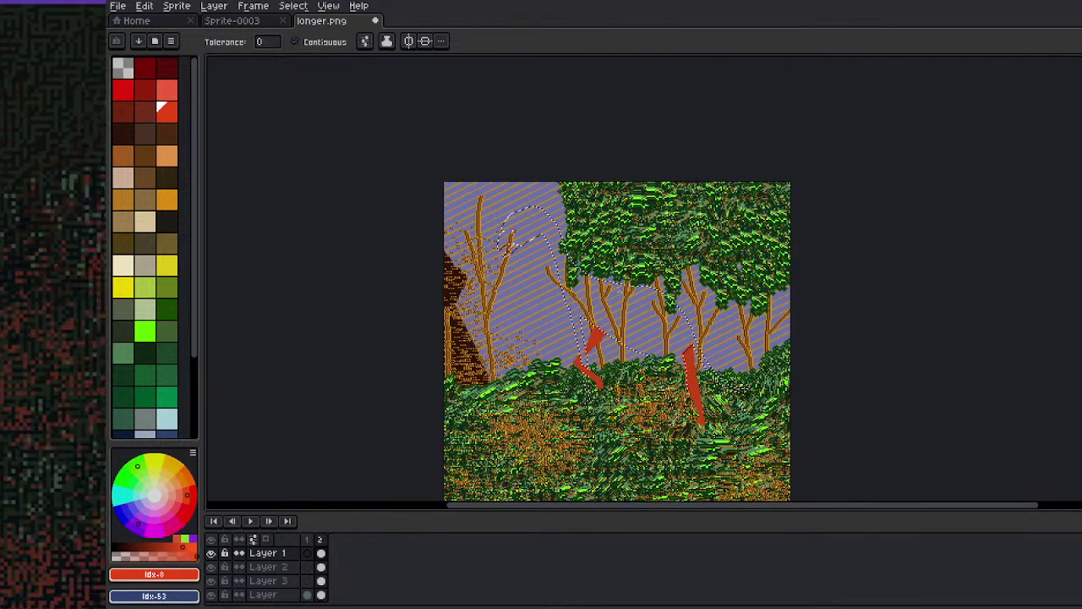
scroll(620, 292, "up", 1)
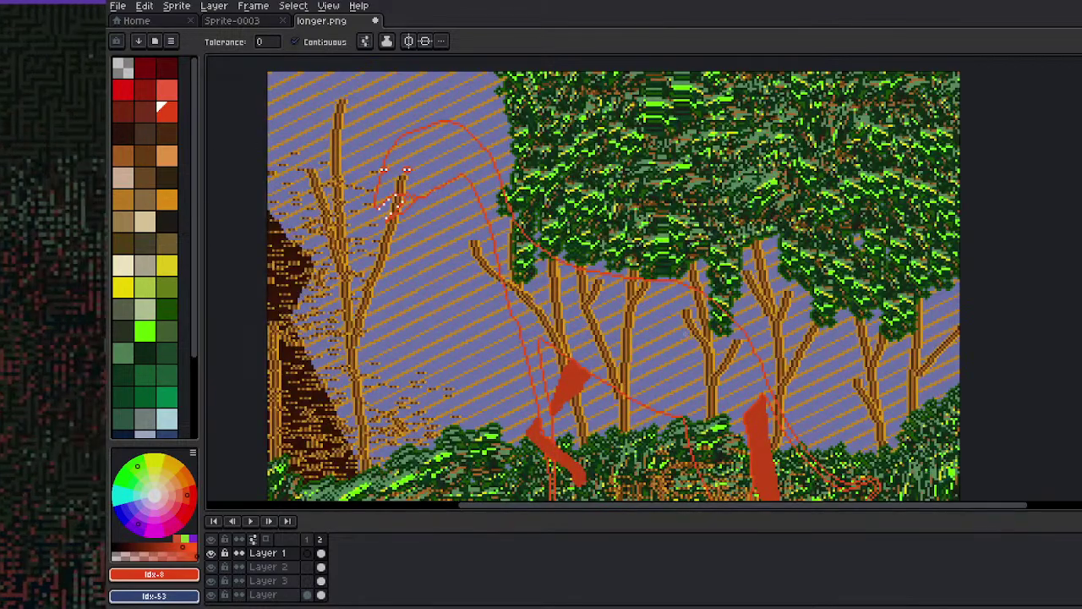
Make the Magic Wand contiguous and select the interior of the creature's outline
key("ctrl+a")
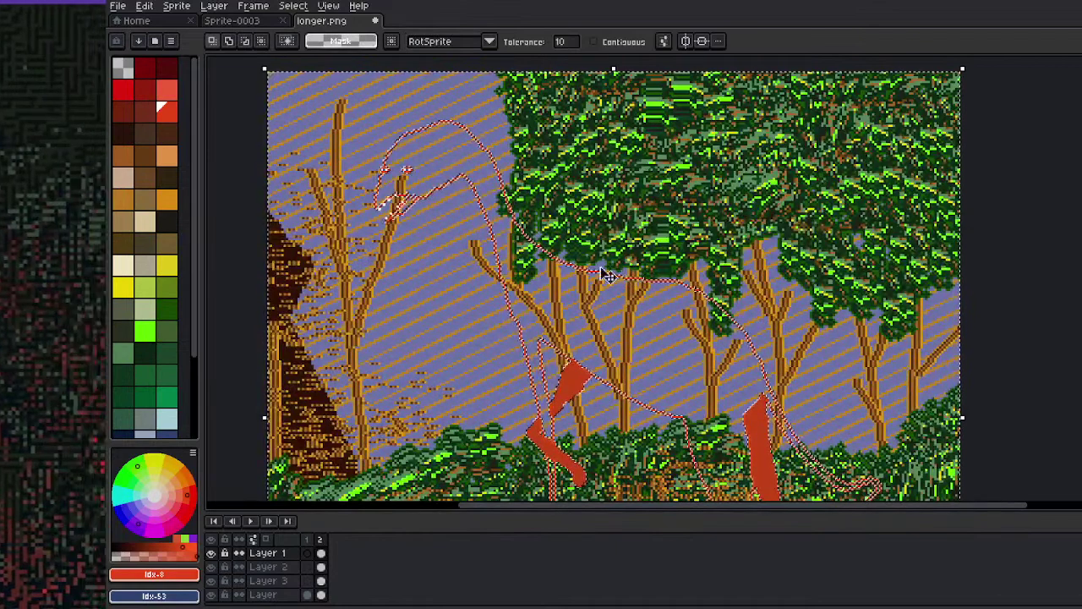
left_click(628, 42)
left_click(652, 334)
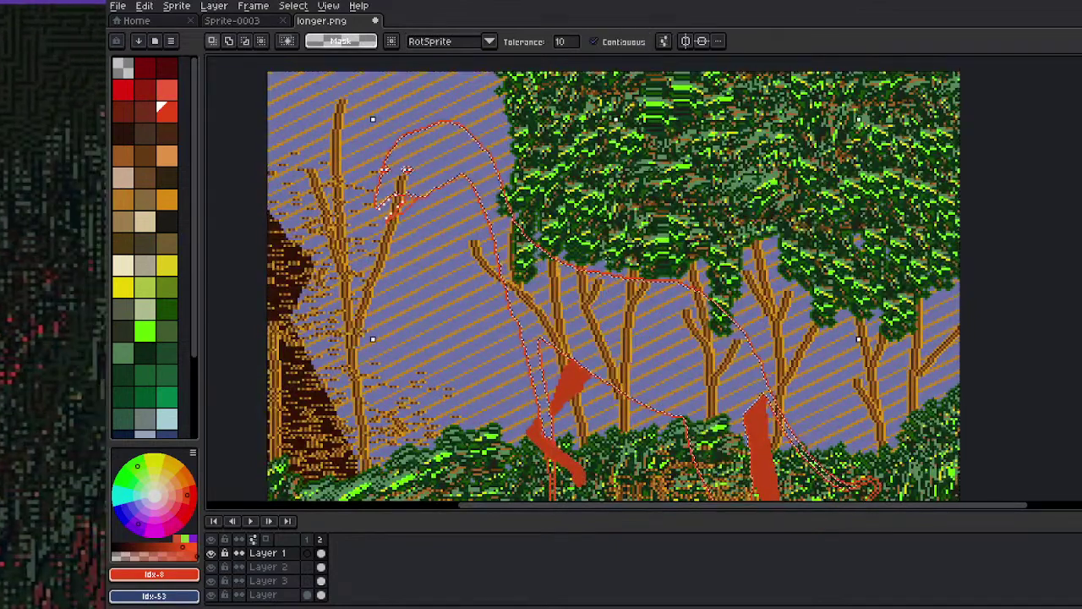
Spray the selected head, body, hind leg and tail with the red pixel brush saved in slot 7, and clear the selection
key("shift+b")
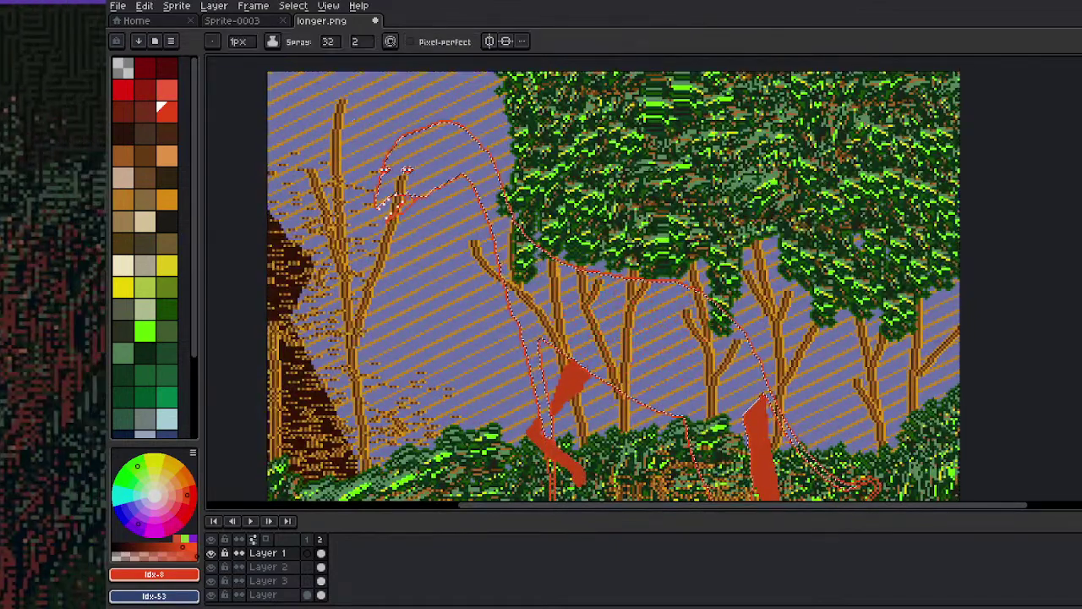
left_click(272, 40)
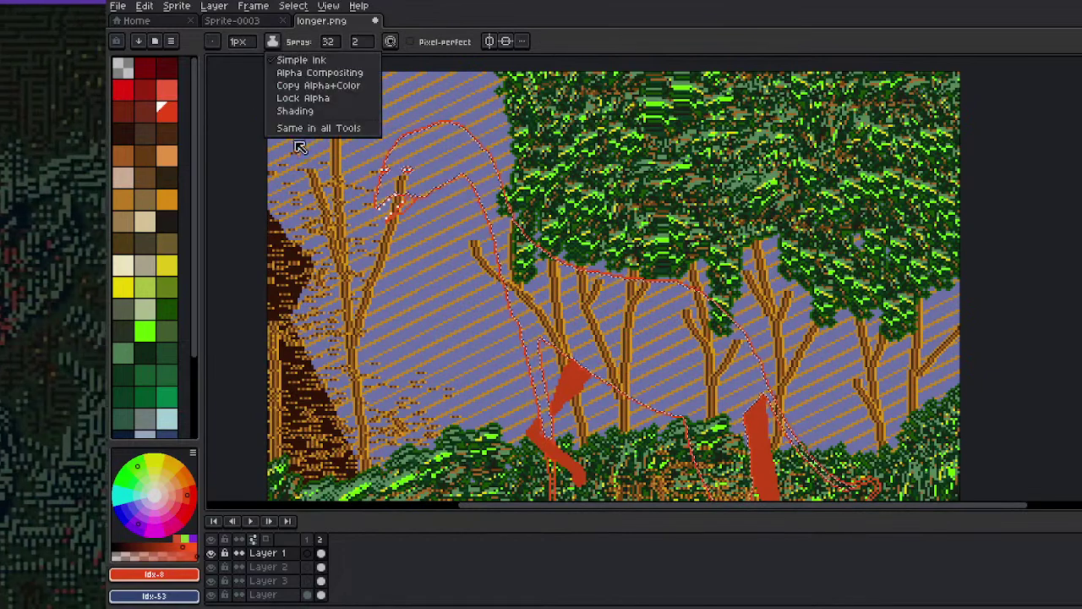
left_click(213, 41)
left_click(213, 42)
left_click(224, 180)
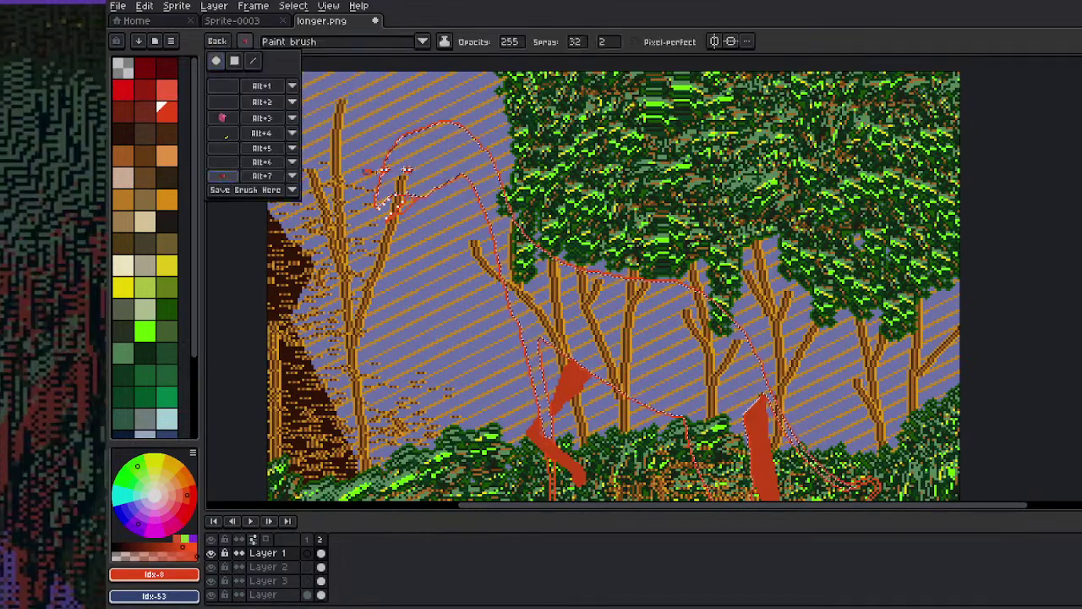
left_click_drag(430, 160, 445, 159)
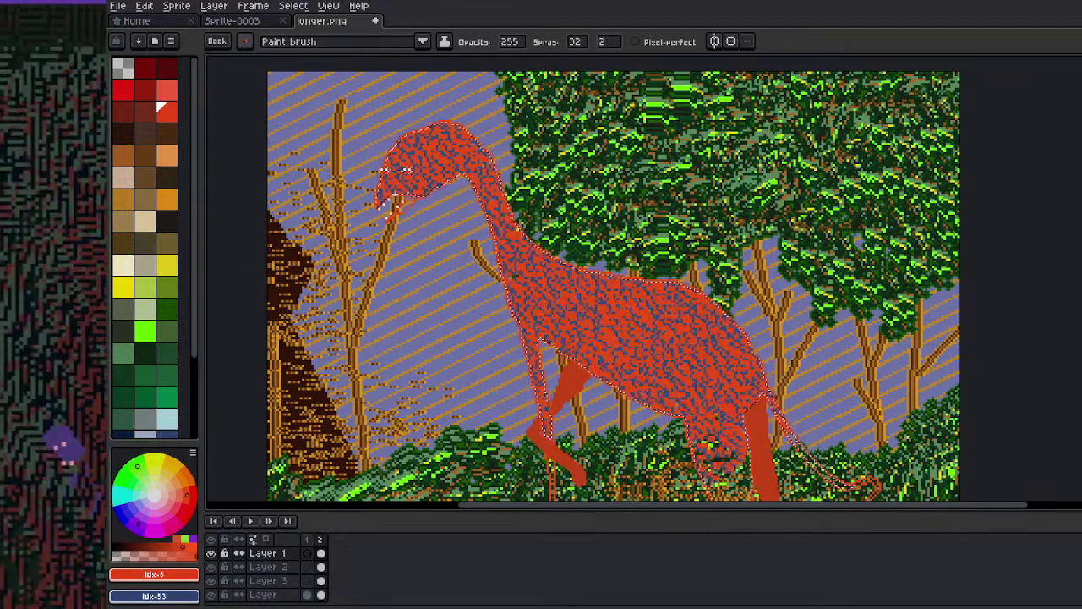
left_click_drag(596, 405, 580, 269)
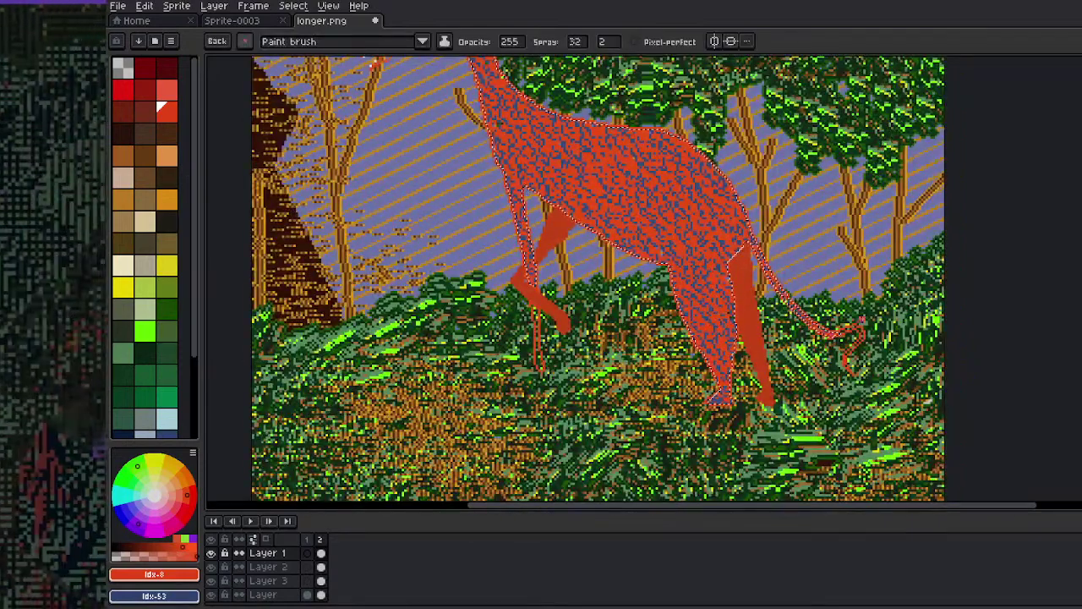
key("ctrl+d")
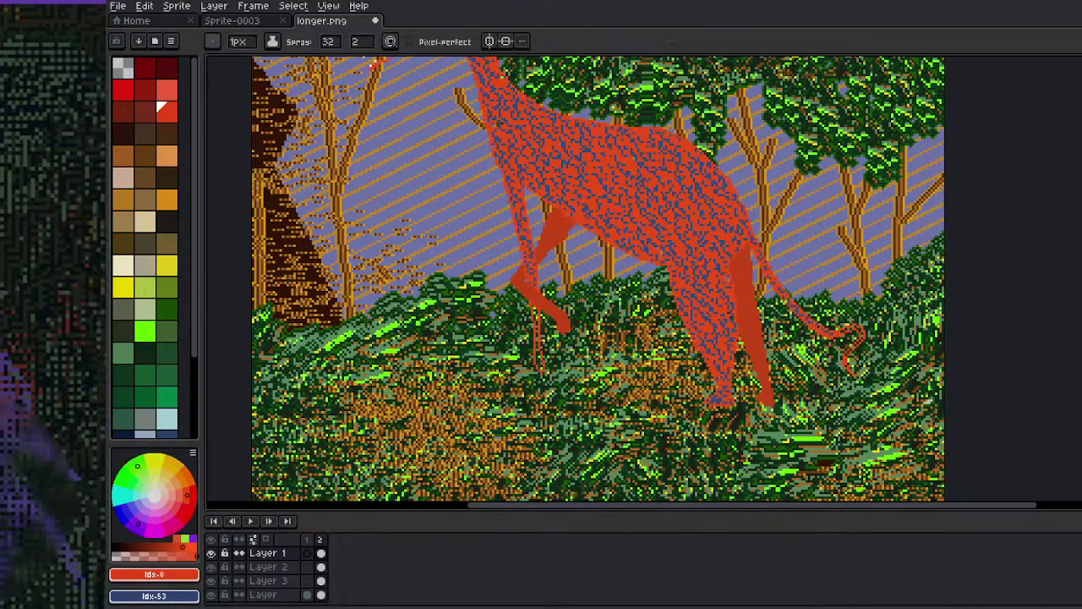
Paint the outlined lower part of the near front leg with the Pencil and the custom brush from slot 7
scroll(548, 296, "up", 2)
key("b")
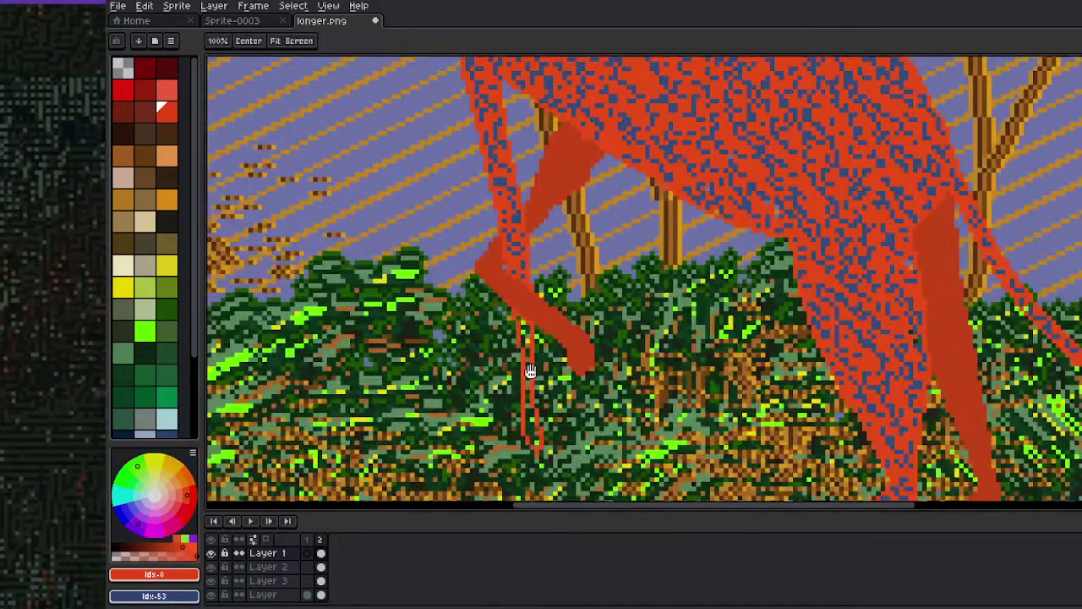
scroll(644, 282, "down", 1)
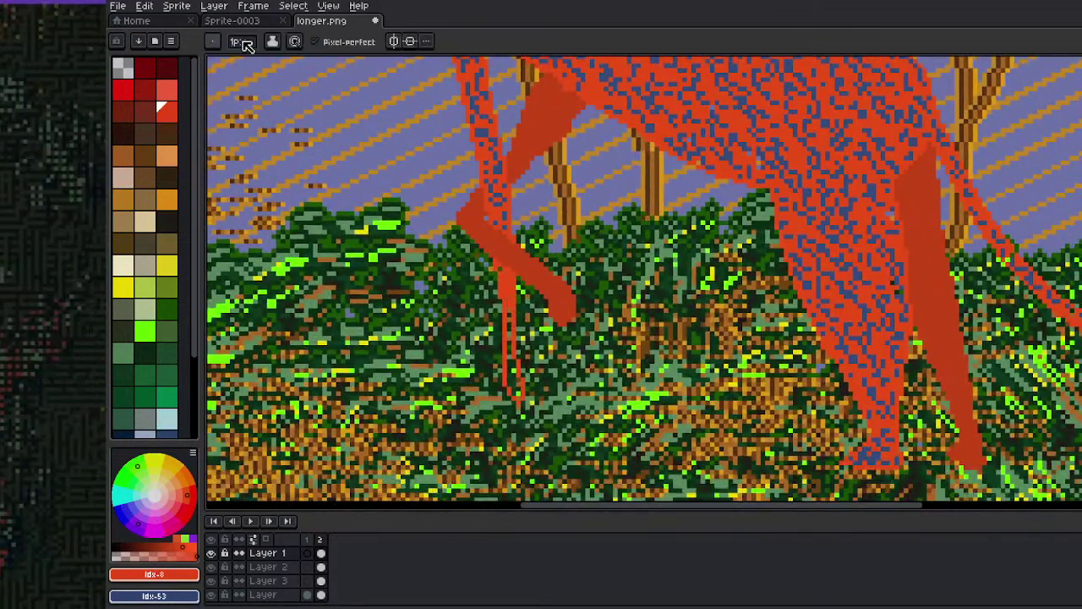
left_click(245, 43)
left_click(224, 176)
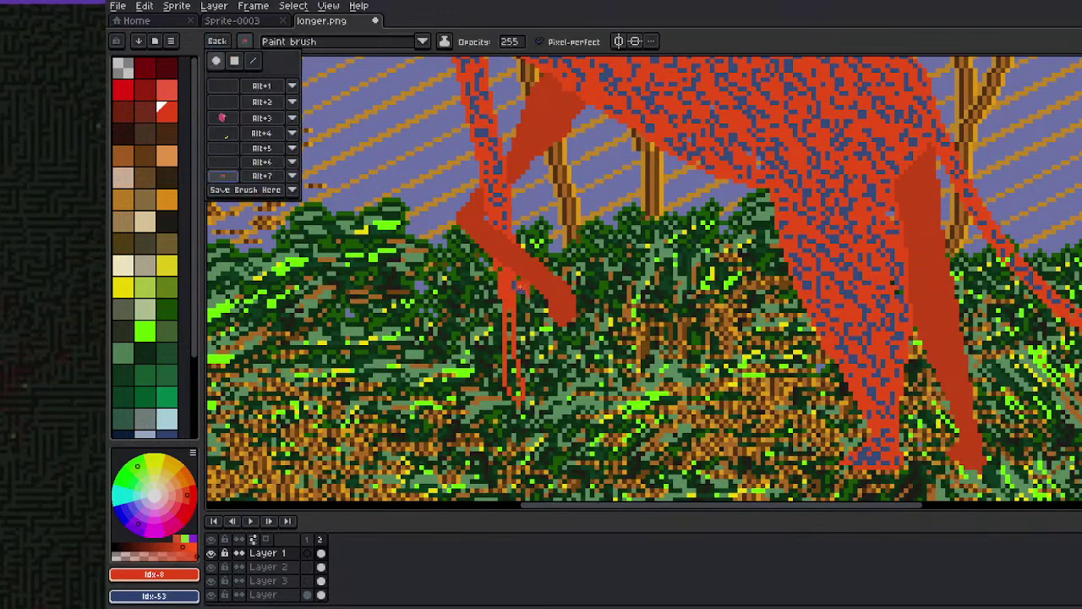
left_click_drag(505, 279, 503, 351)
key("ctrl+z")
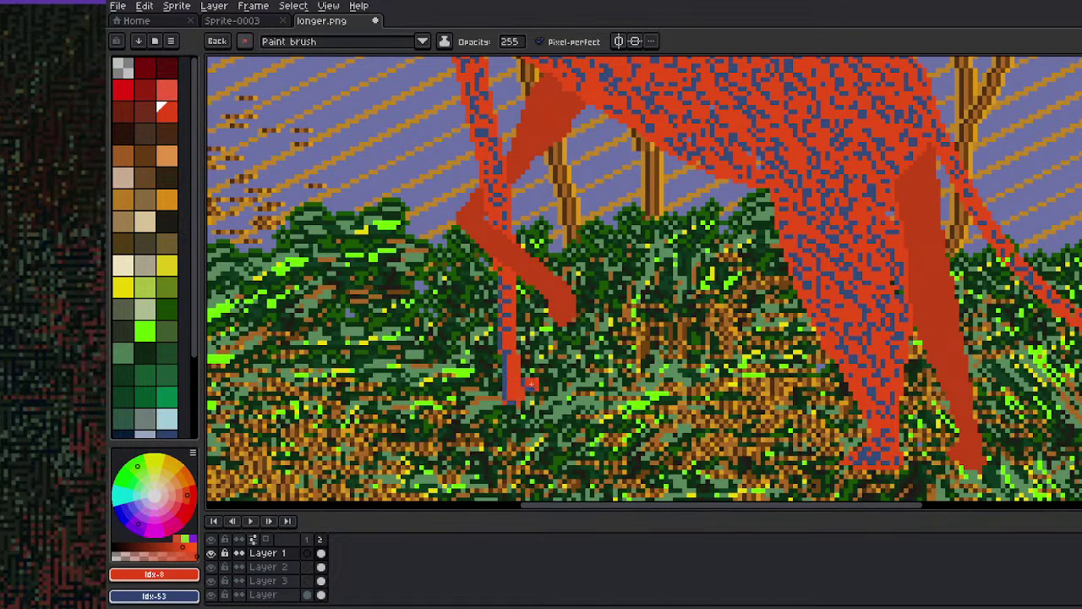
Paint the curled tip of the creature's tail with the custom brush
key("space")
left_click_drag(826, 348, 641, 292)
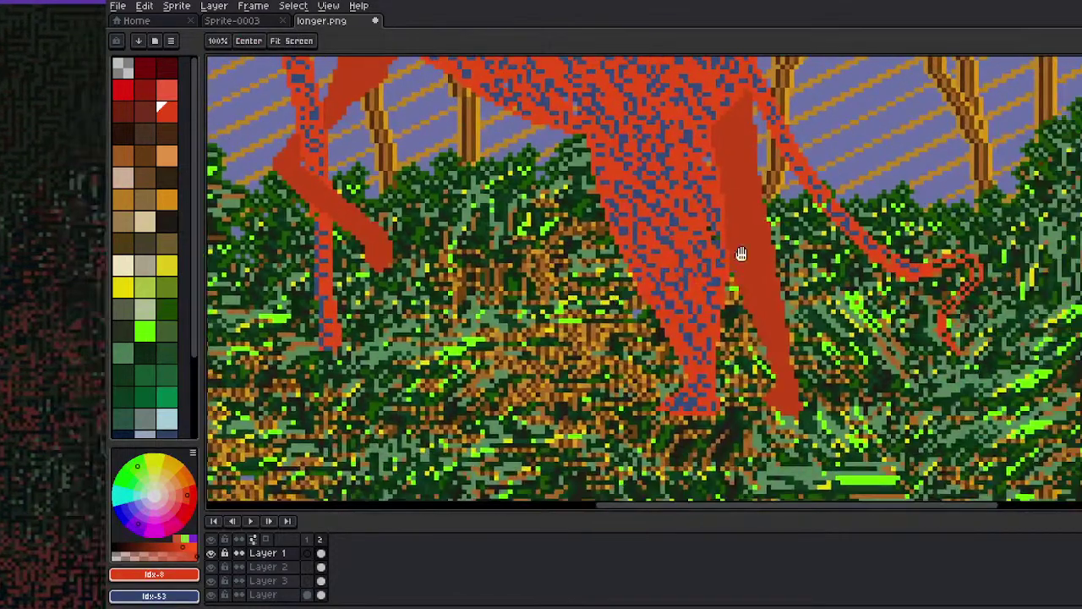
left_click_drag(741, 256, 593, 408)
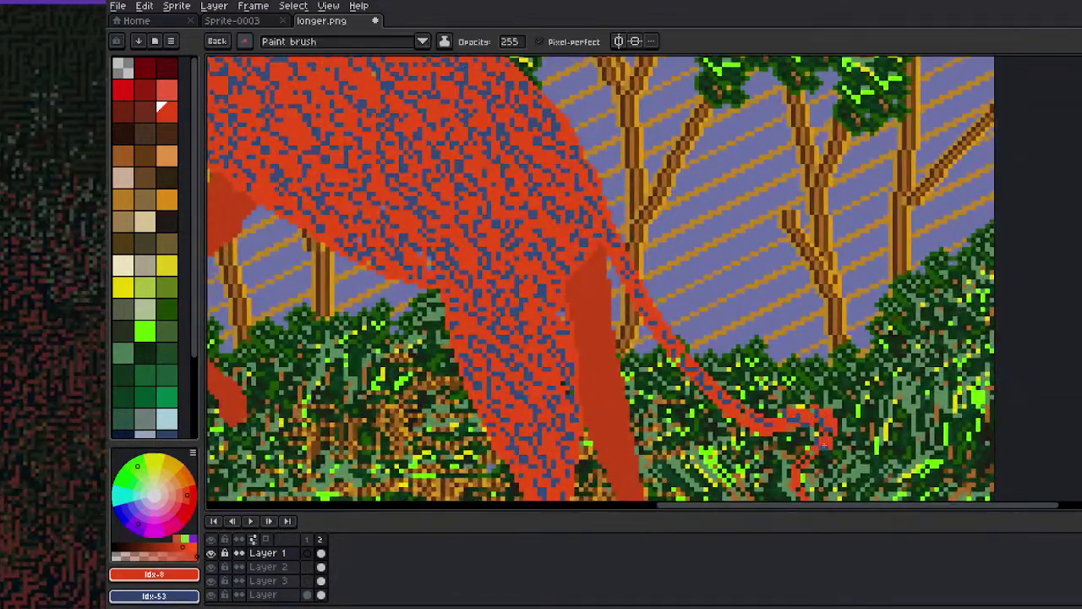
left_click_drag(816, 448, 821, 326)
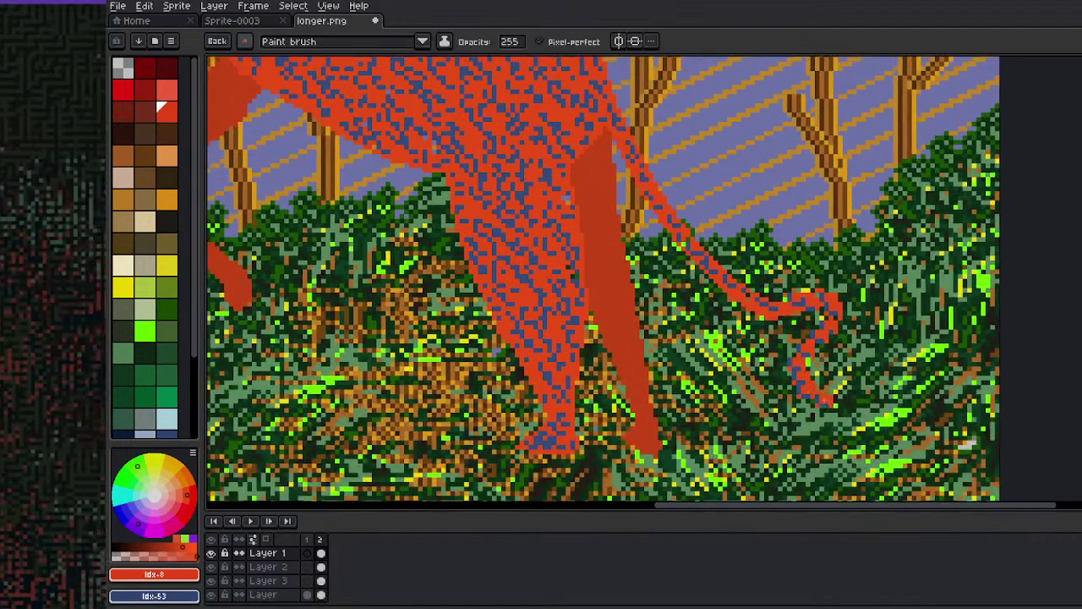
Select the upper and lower parts of the far front leg with the Magic Wand and fill both with the custom brush pattern
scroll(880, 289, "down", 3)
scroll(778, 203, "up", 4)
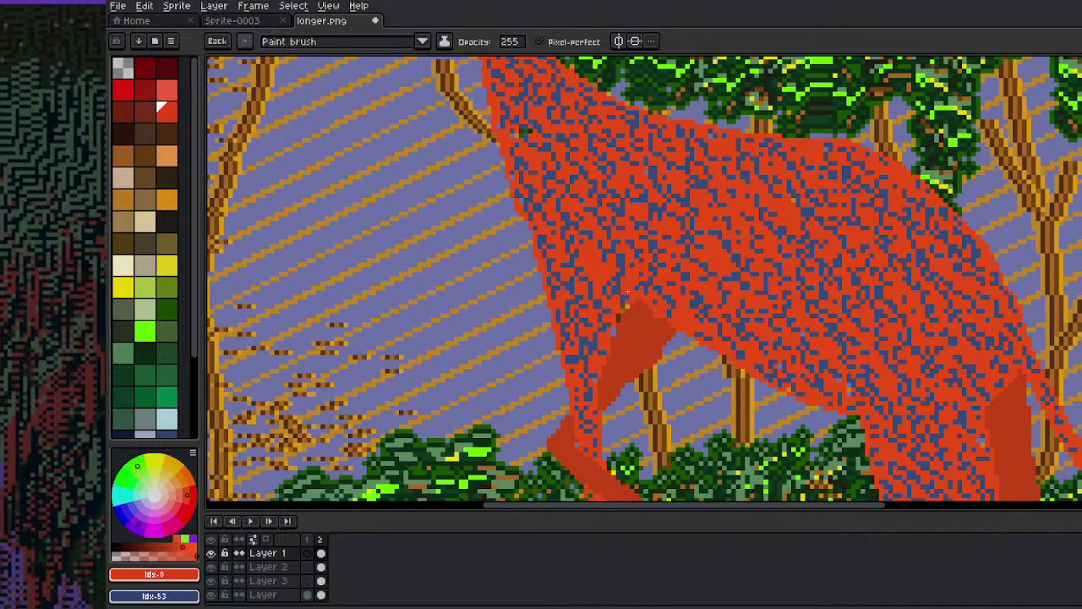
scroll(728, 233, "down", 4)
scroll(680, 330, "up", 5)
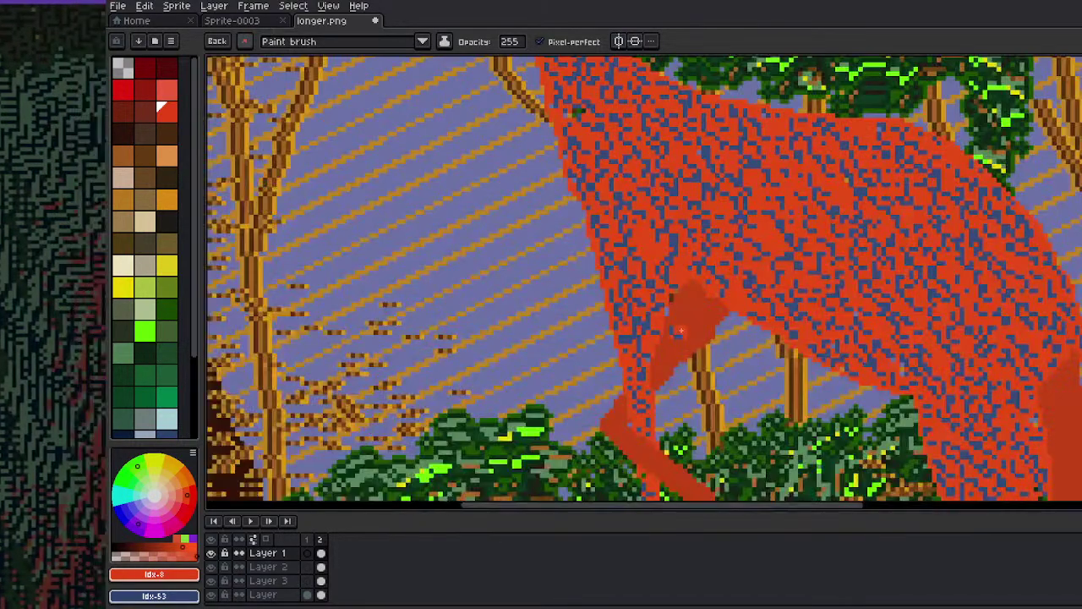
left_click_drag(680, 331, 623, 242)
key("w")
left_click(597, 207)
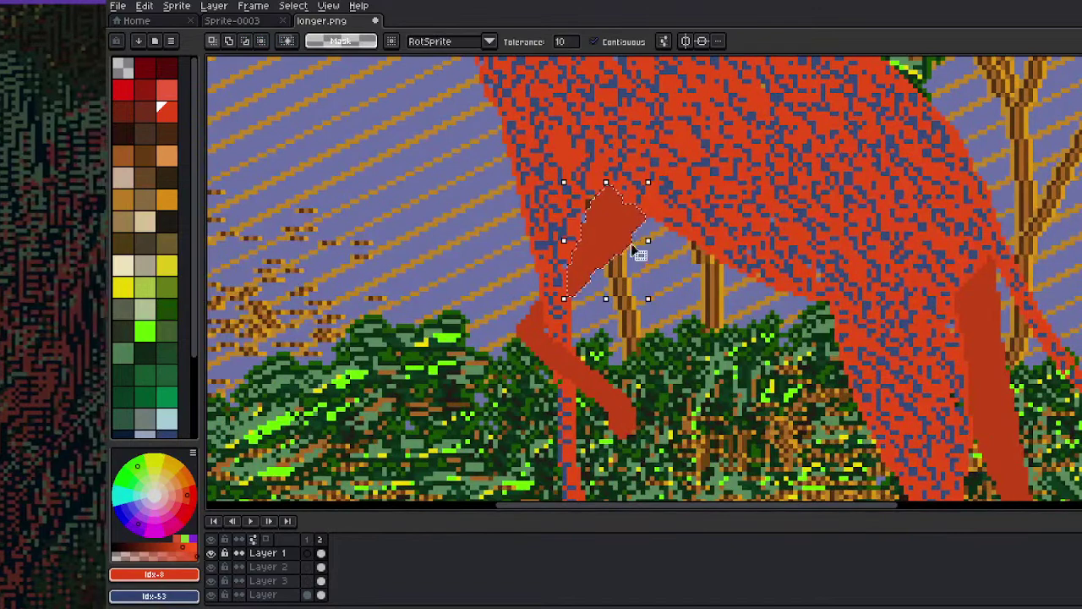
left_click(553, 361, "shift")
key("g")
left_click(595, 252)
left_click(597, 380)
key("ctrl+d")
key("w")
scroll(624, 363, "down", 5)
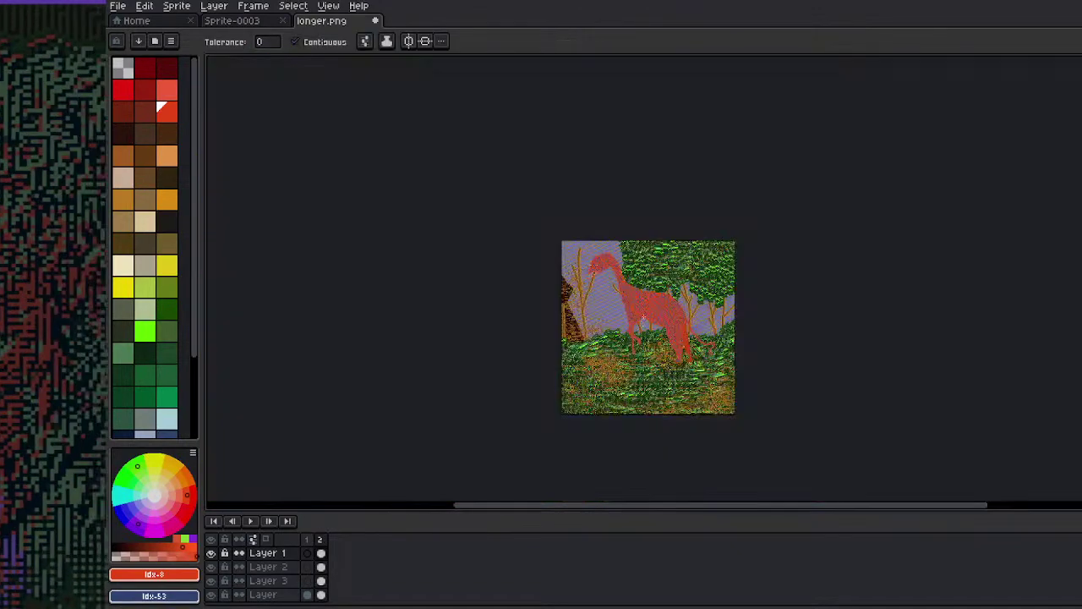
scroll(650, 285, "up", 4)
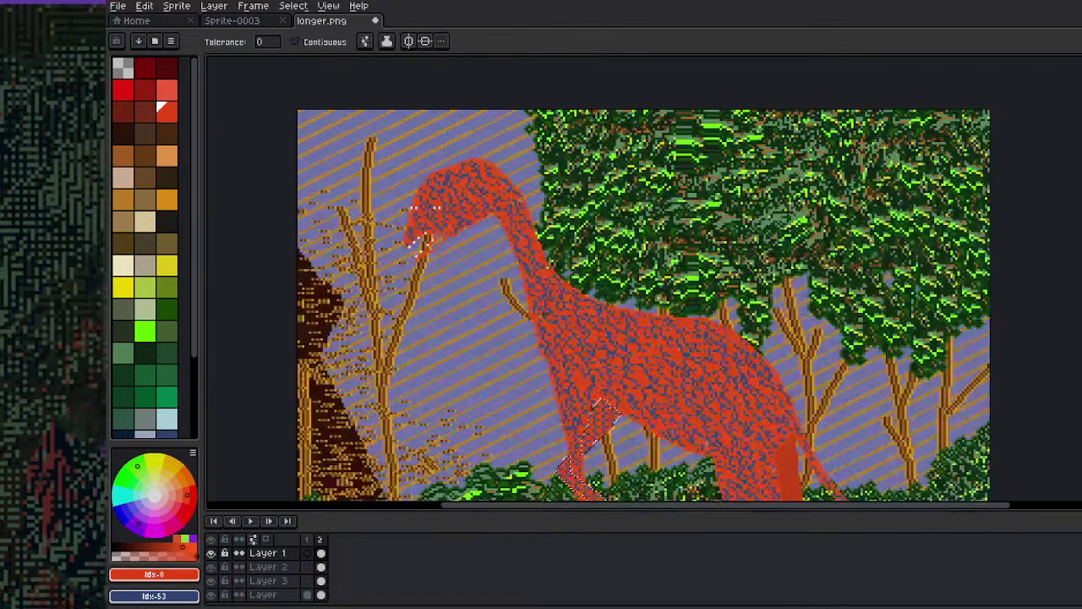
left_click_drag(535, 337, 527, 204)
left_click(152, 6)
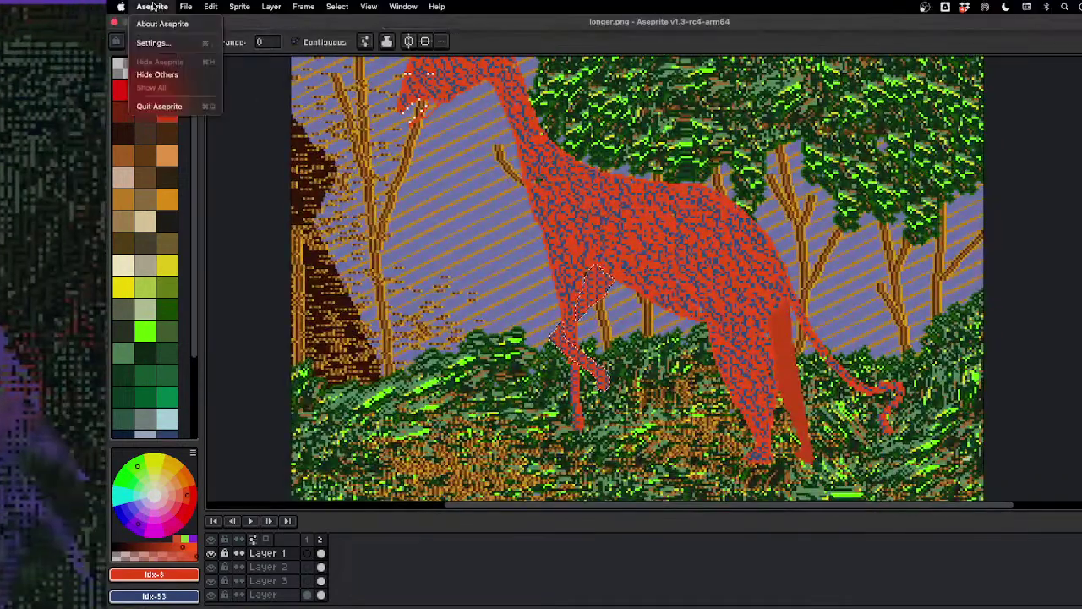
key("Escape")
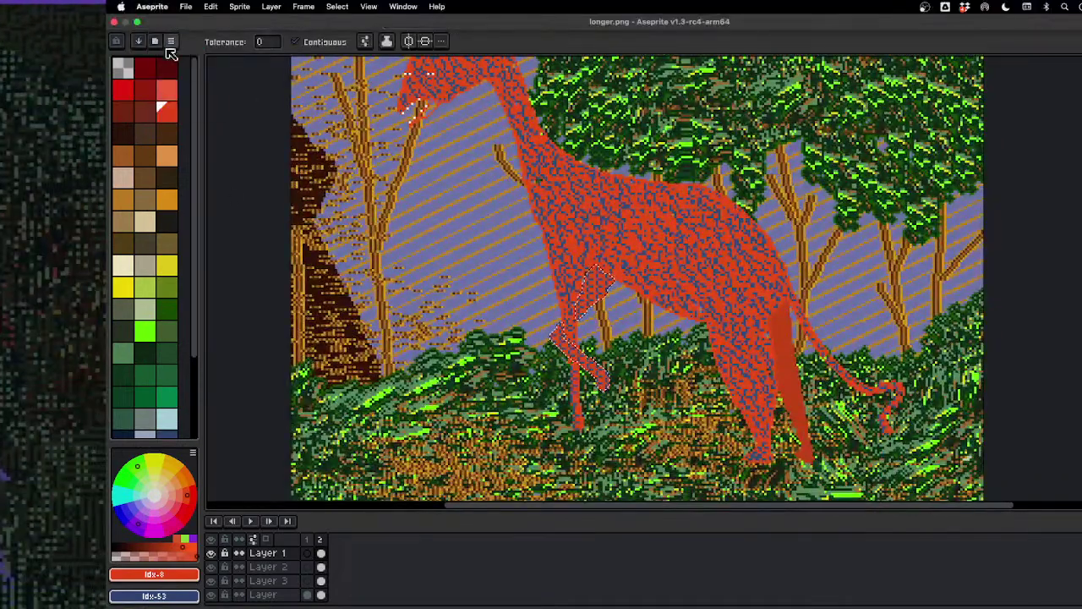
left_click(210, 6)
mouse_move(187, 6)
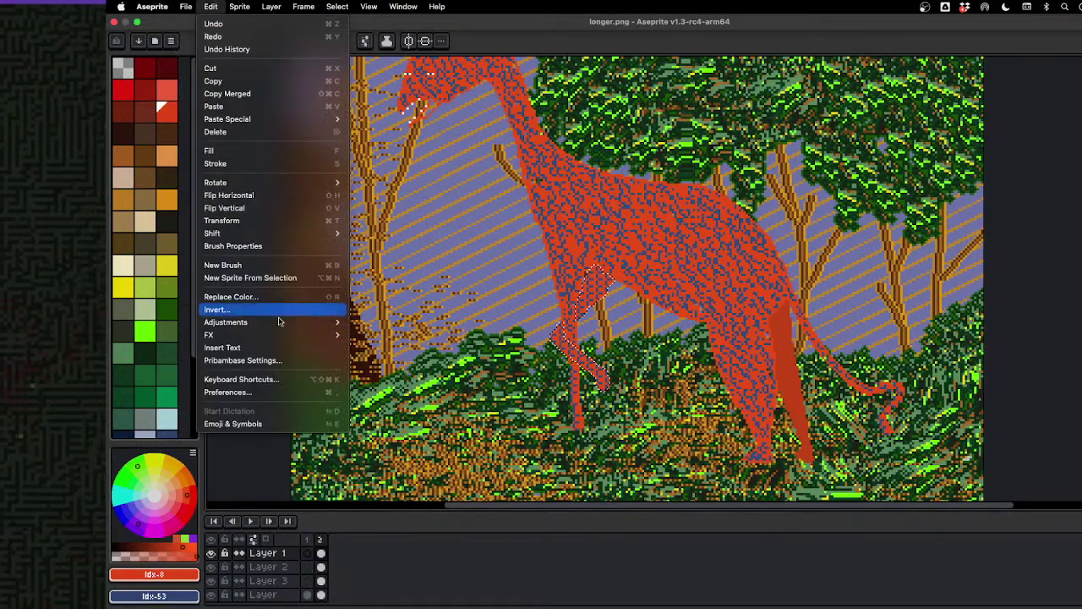
mouse_move(279, 322)
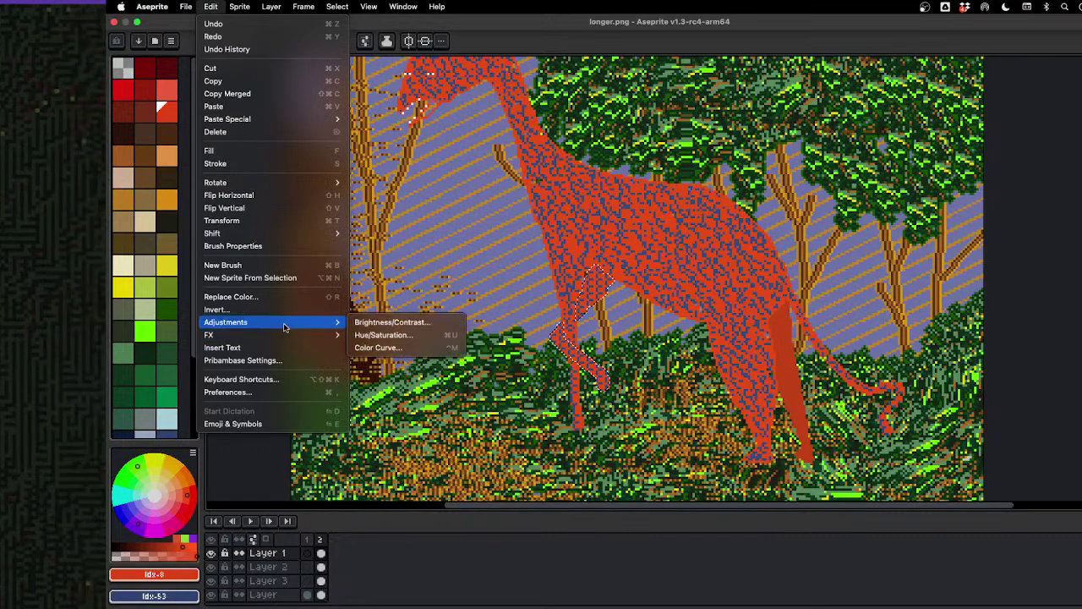
left_click(396, 346)
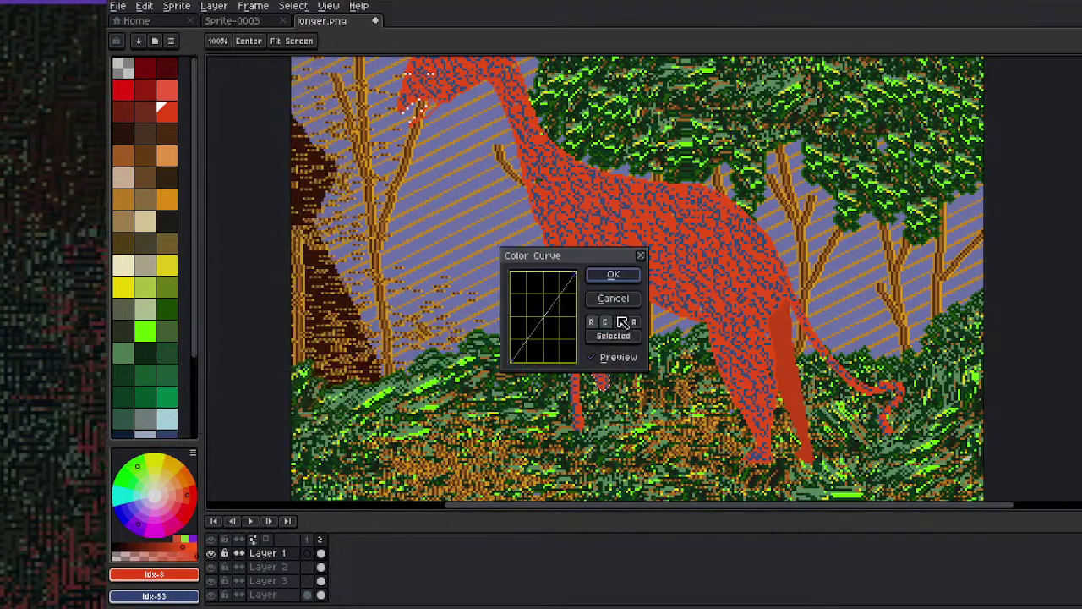
left_click_drag(562, 258, 375, 162)
mouse_move(328, 269)
left_mouse_down()
mouse_move(350, 273)
mouse_move(334, 277)
left_mouse_up()
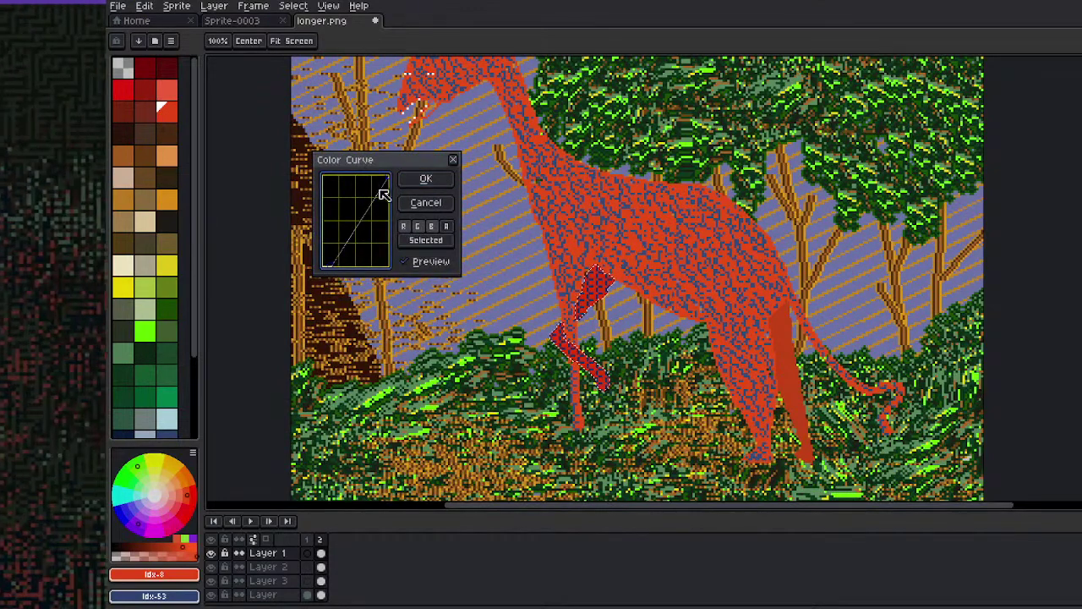
mouse_move(393, 183)
left_mouse_down()
mouse_move(382, 181)
mouse_move(398, 183)
mouse_move(392, 204)
left_mouse_up()
left_click_drag(329, 267, 309, 270)
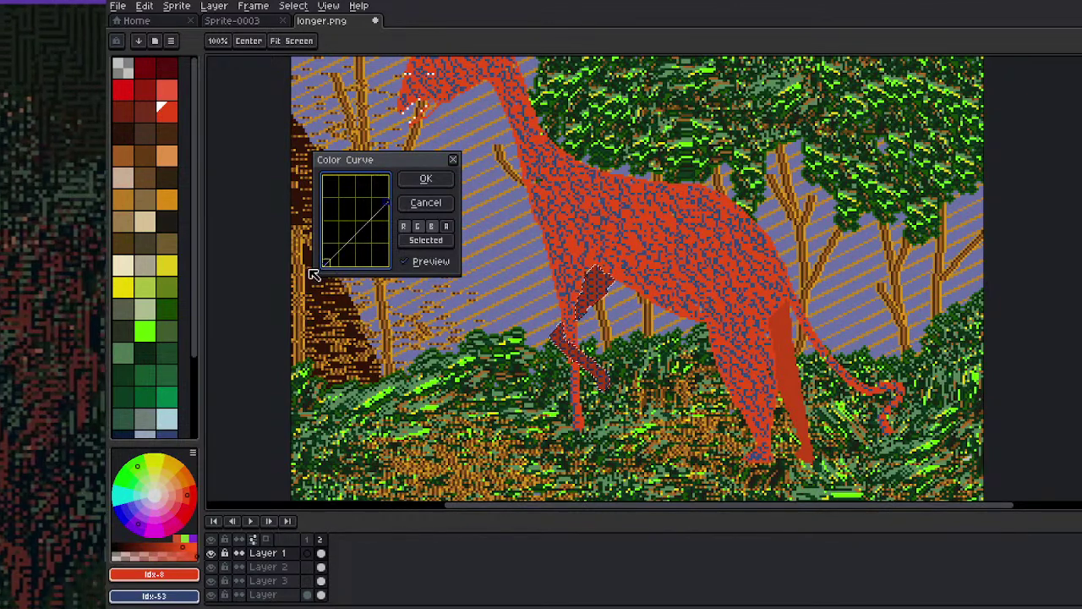
left_click(448, 202)
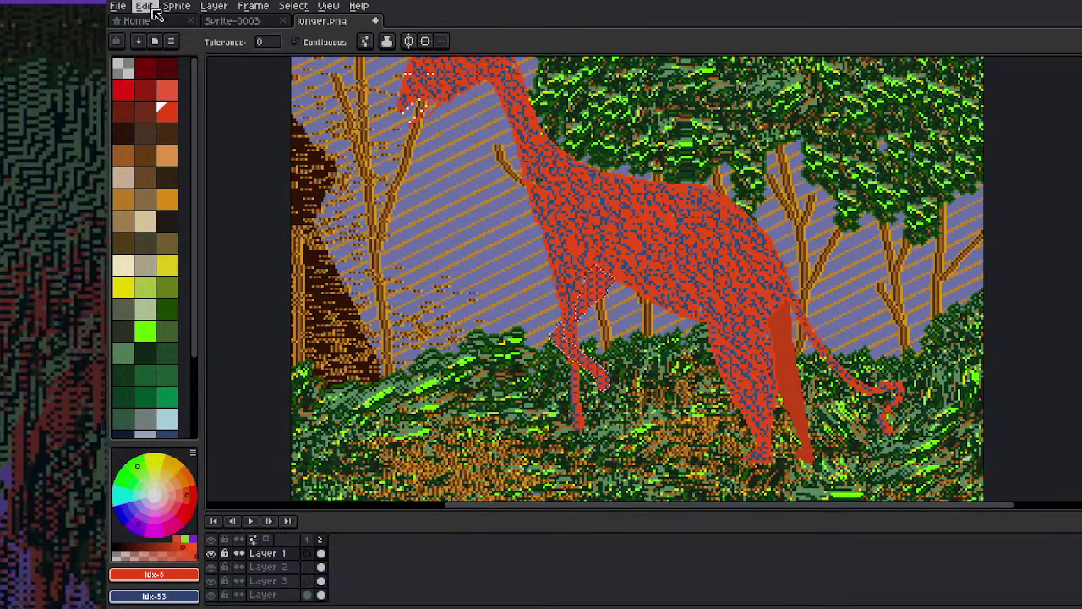
Try to darken the selected far front leg with a Brightness/Contrast adjustment at brightness -24
left_click(145, 6)
mouse_move(230, 314)
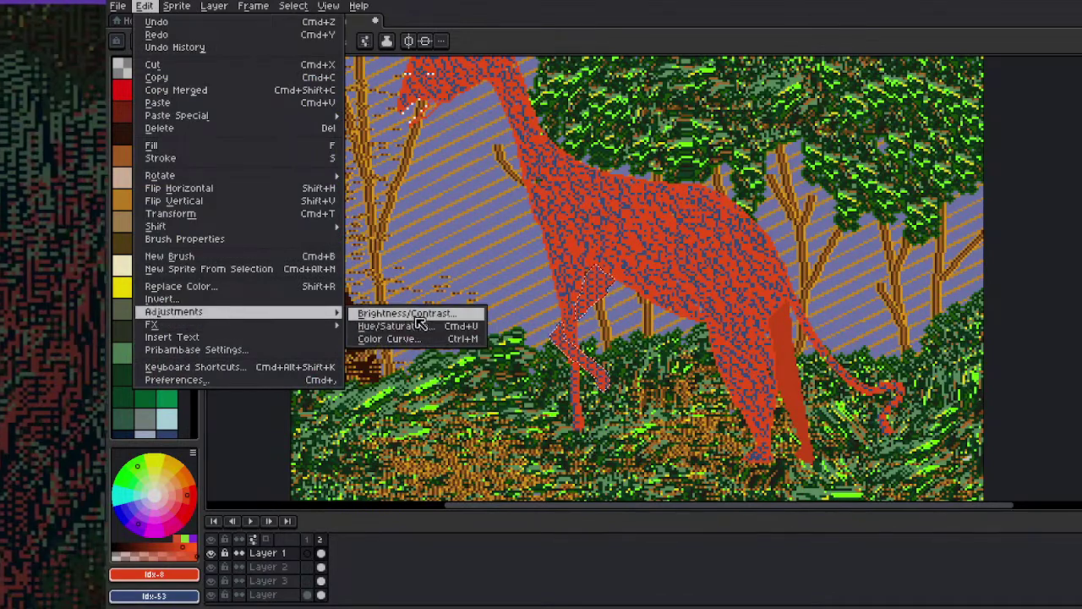
left_click(414, 313)
left_click_drag(636, 266, 852, 173)
left_click(820, 203)
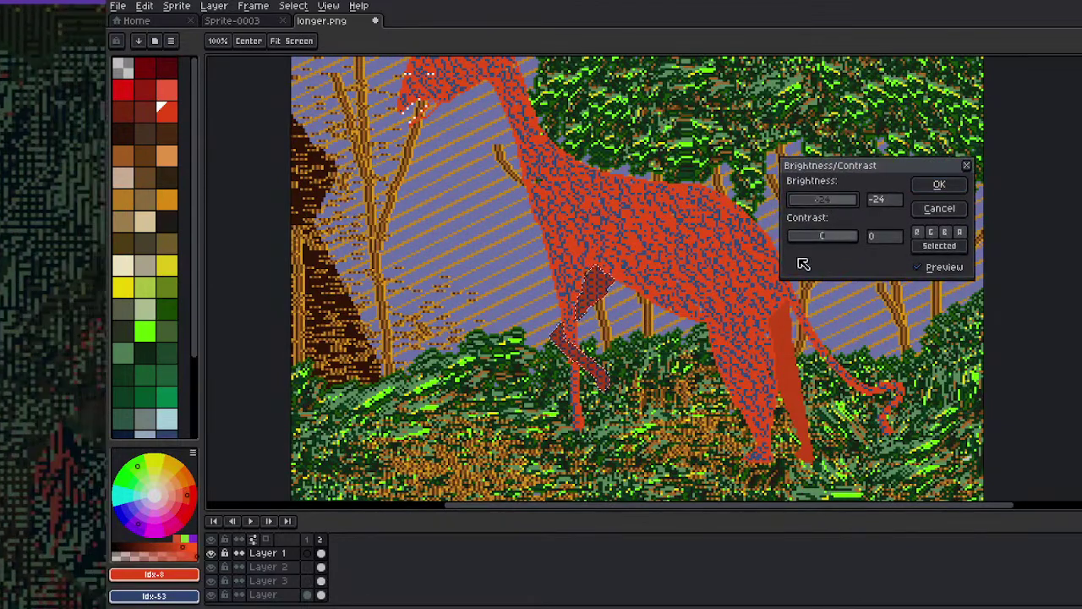
key("Return")
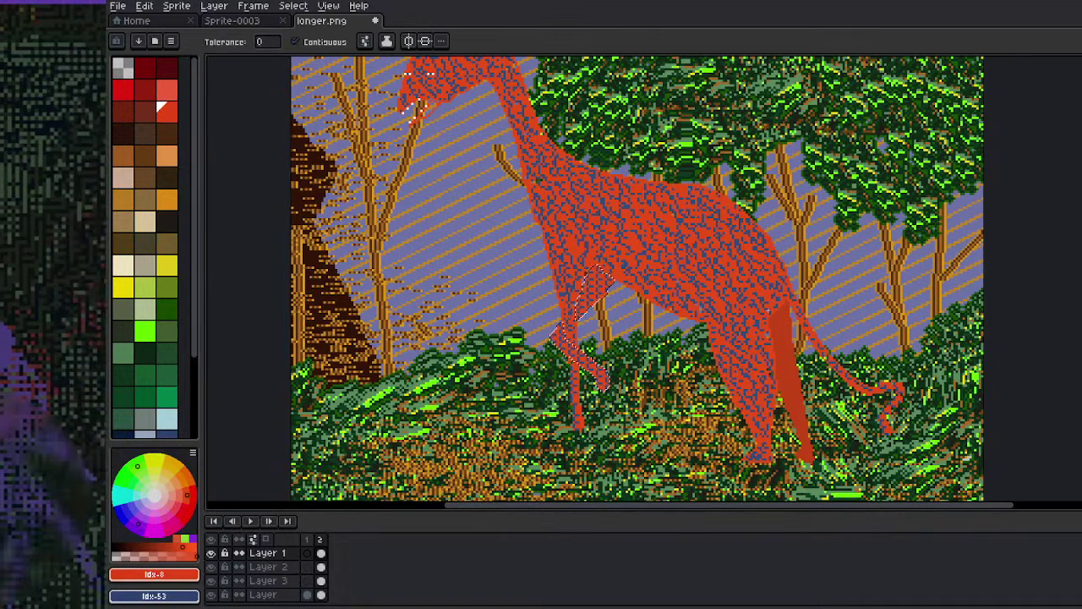
Darken the selected far front leg by lowering its brightness with the Brightness/Contrast adjustment
left_click(596, 283, "shift")
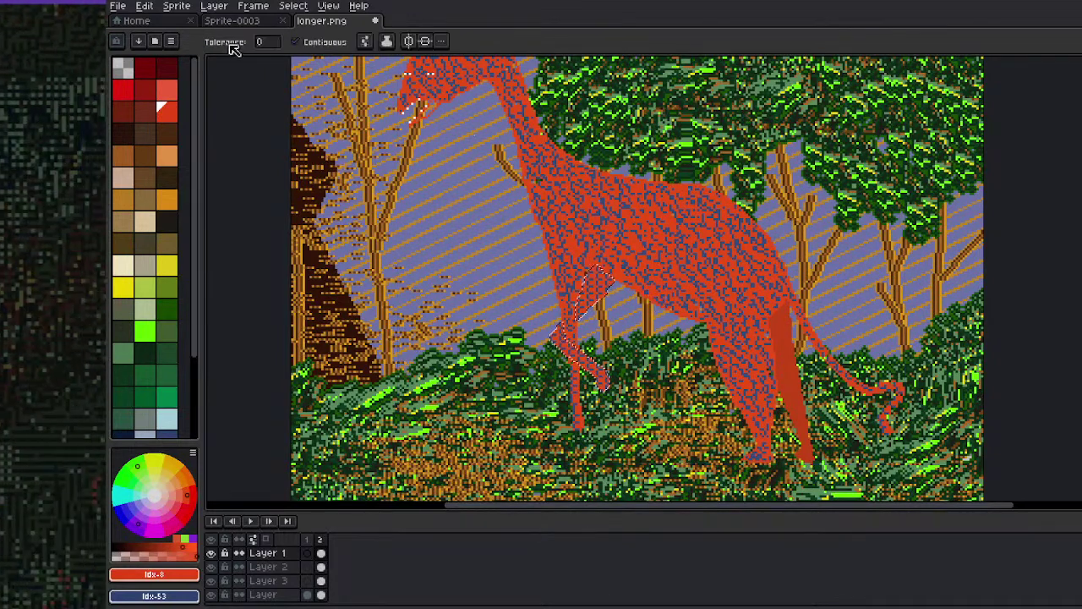
left_click(144, 6)
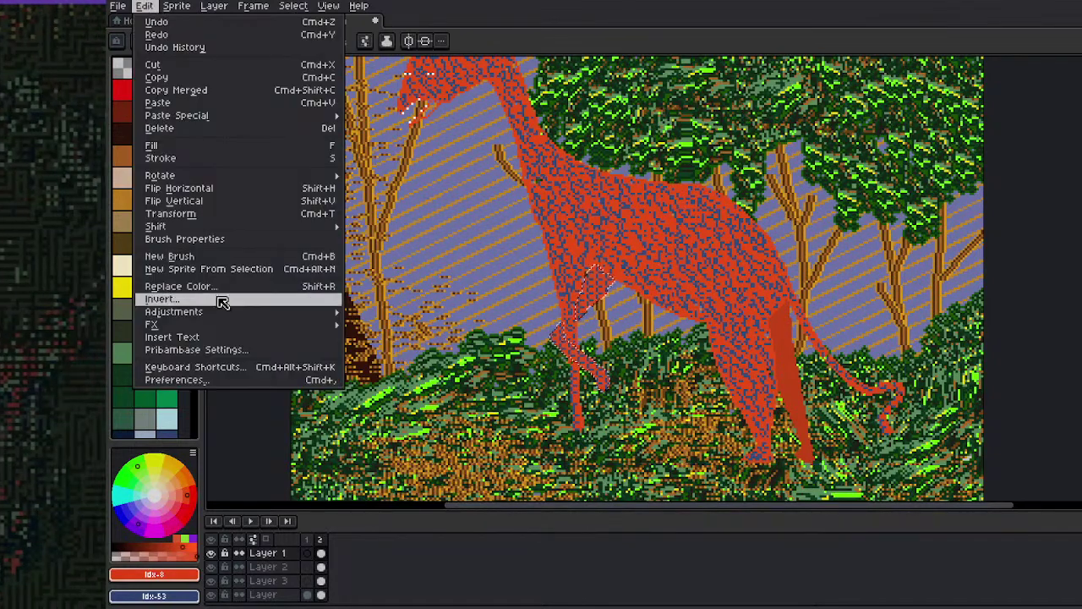
mouse_move(225, 314)
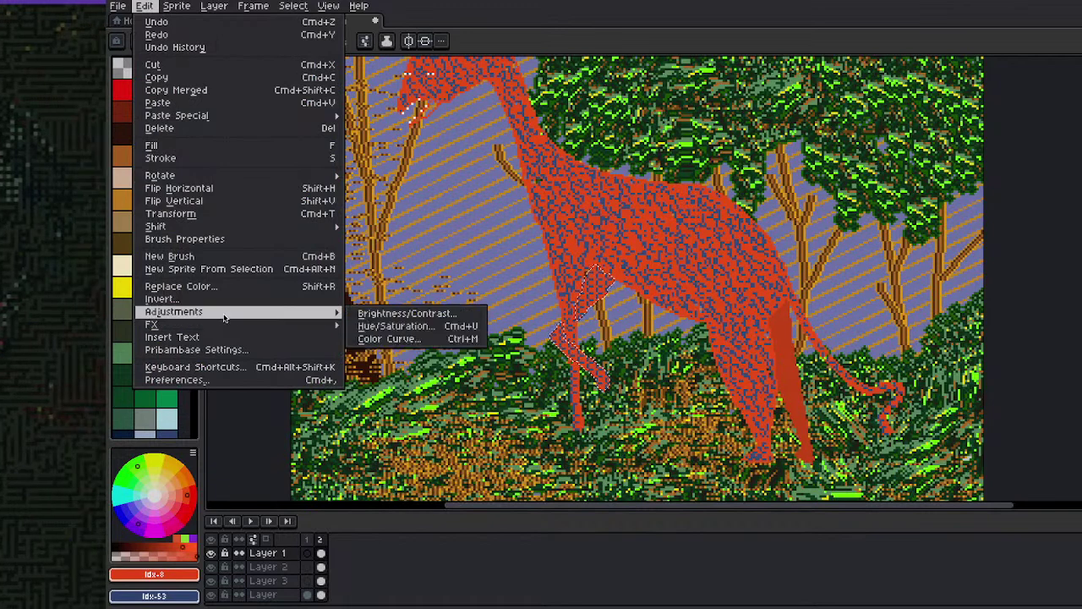
left_click(439, 314)
left_click(873, 202)
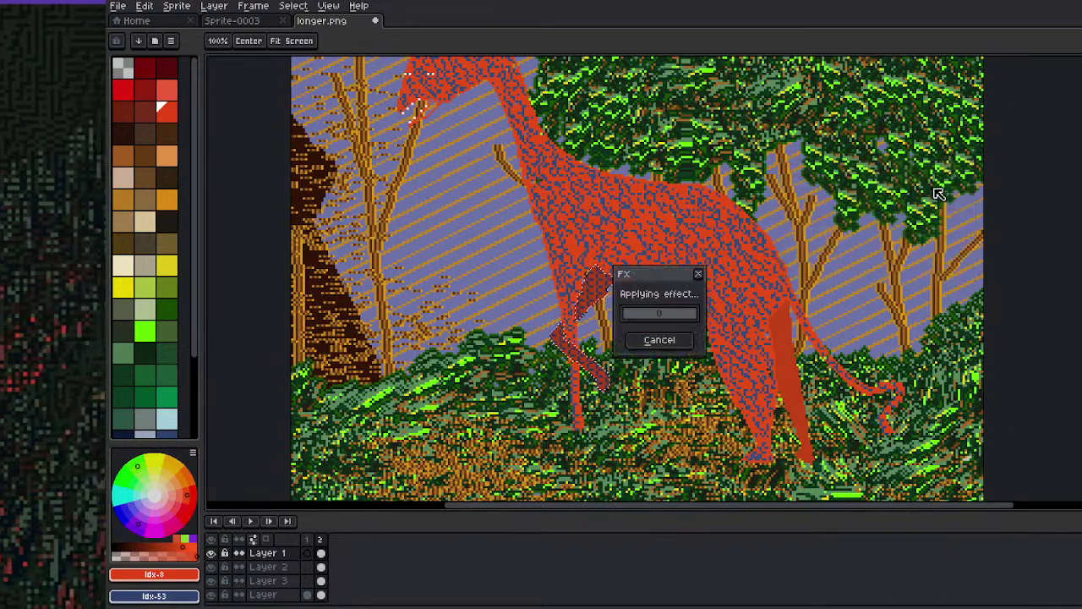
left_click(930, 185)
Select the solid-coloured far hind leg with the Magic Wand
key("1")
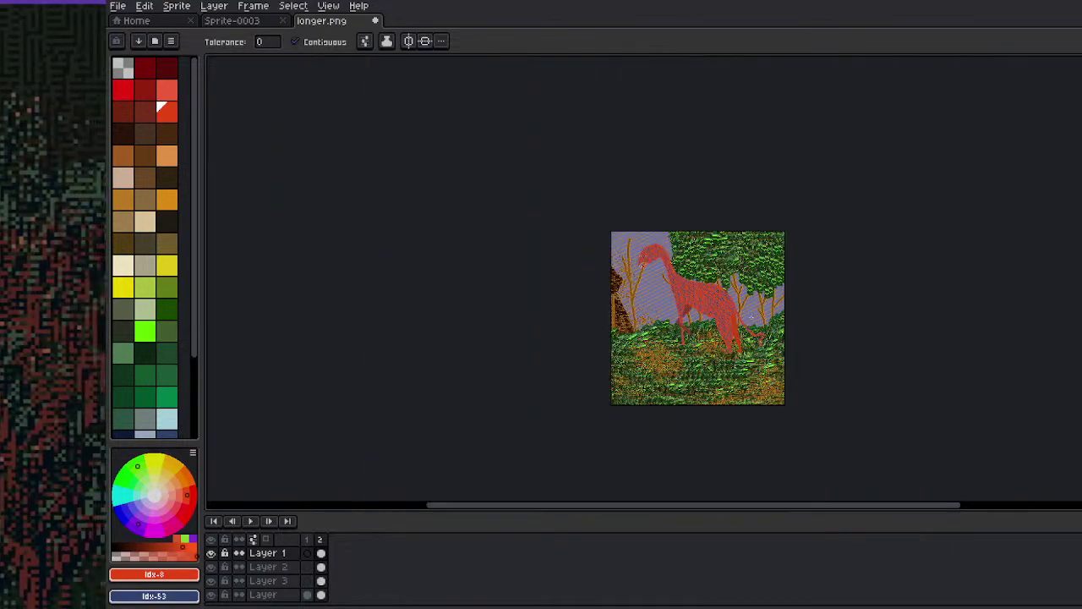
scroll(751, 317, "up", 3)
key("w")
left_click(695, 361)
Try filling the selected far hind leg with solid orange-red Idx-8 and blue Idx-53
key("g")
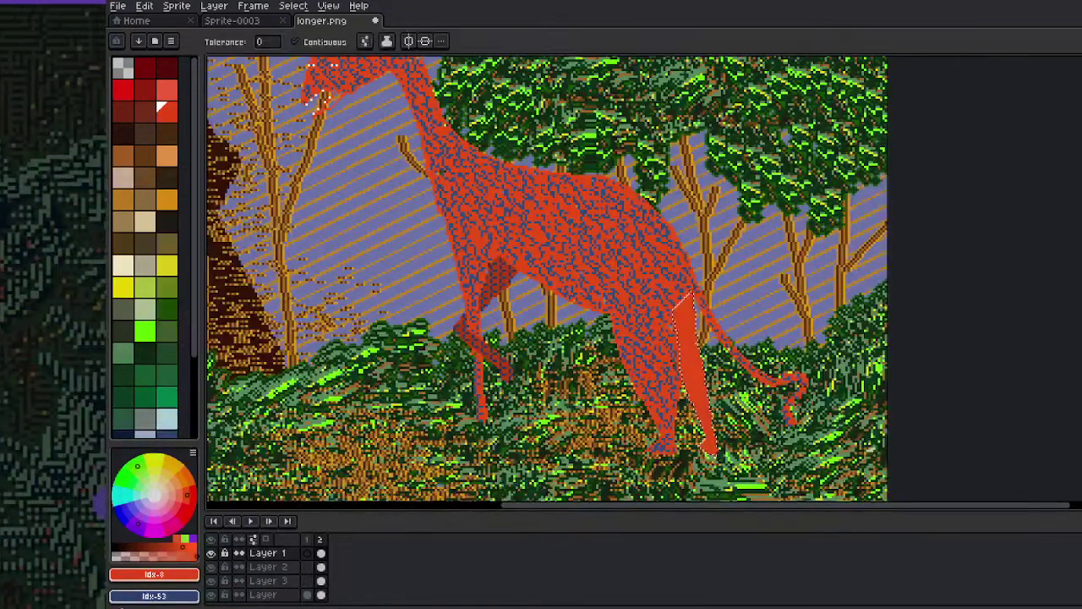
key("x")
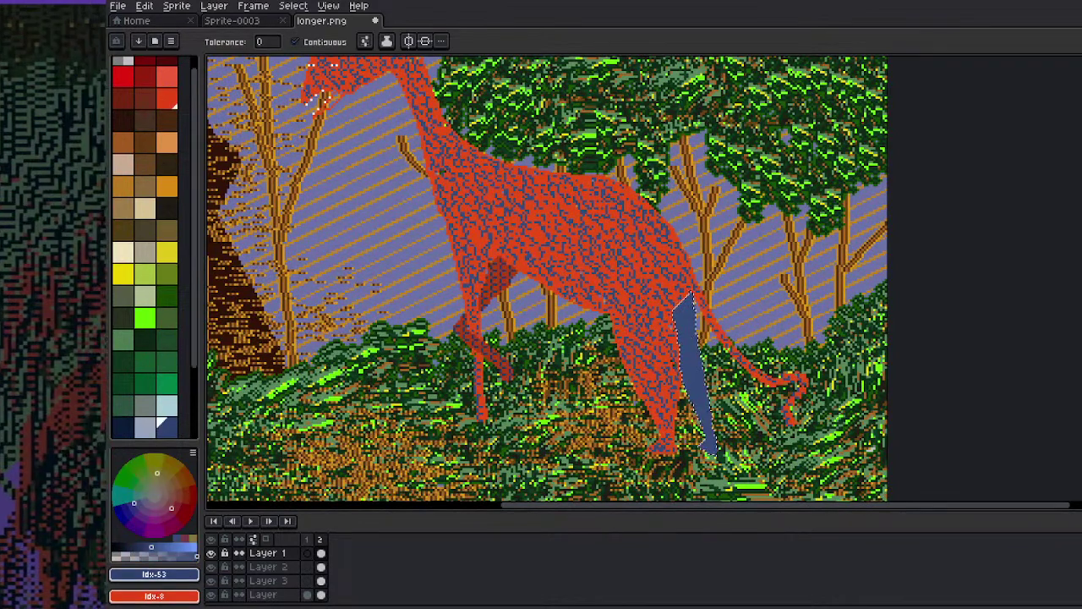
key("ctrl+z")
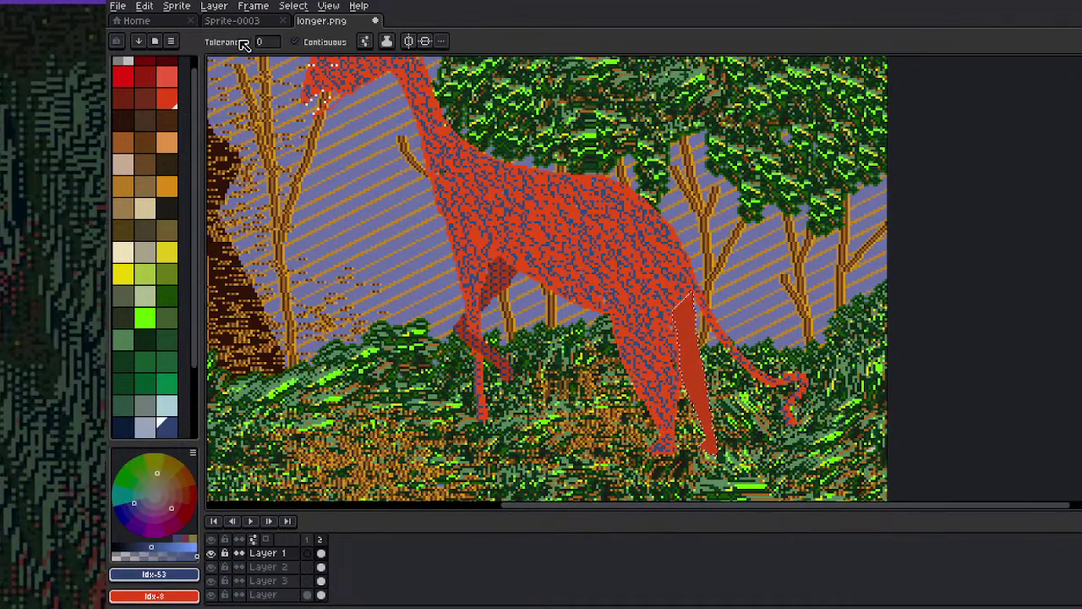
Spray the selected far hind leg with the custom brush saved in slot 7 and clear the selection
key("b")
left_click(217, 41)
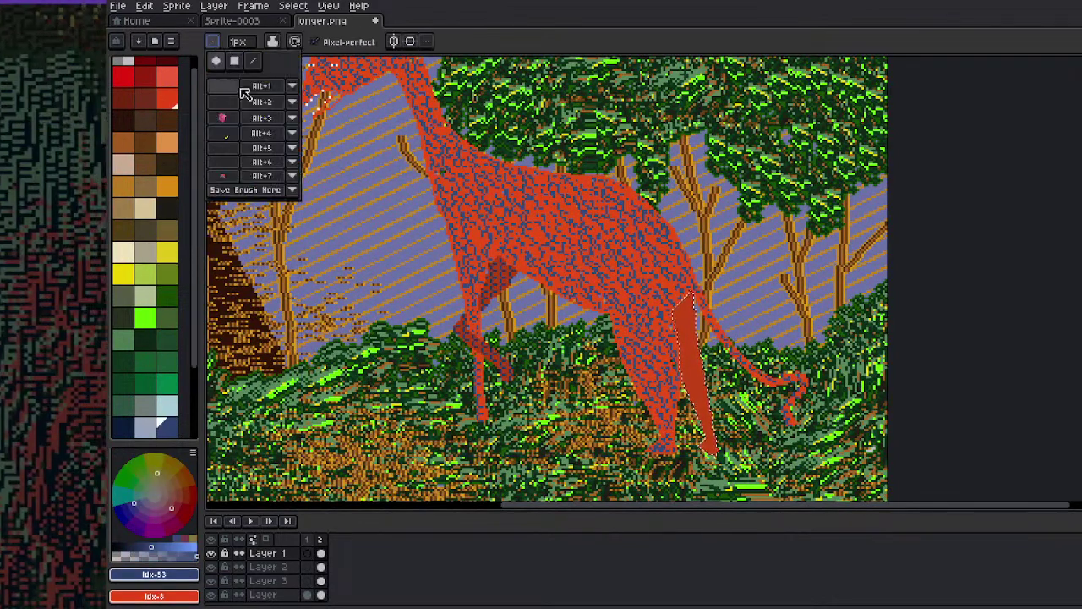
left_click(222, 175)
key("shift+b")
left_click_drag(680, 314, 697, 270)
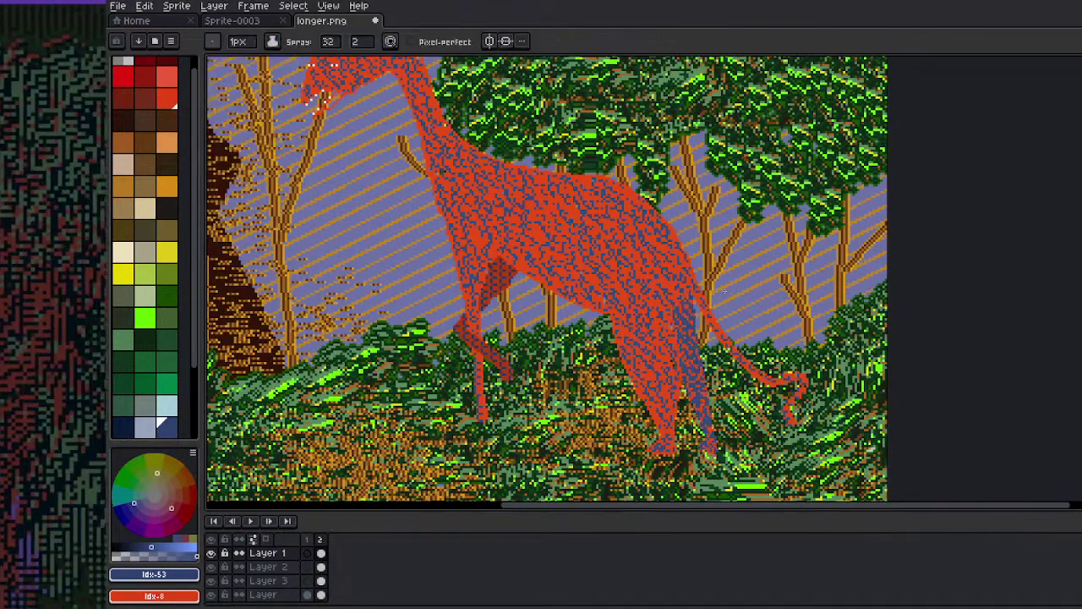
Examine the textured creature's head, body, legs and tail against the foliage, sky and forest floor
scroll(728, 287, "down", 4)
scroll(583, 370, "up", 5)
key("h")
left_click_drag(583, 370, 638, 209)
key("shift+b")
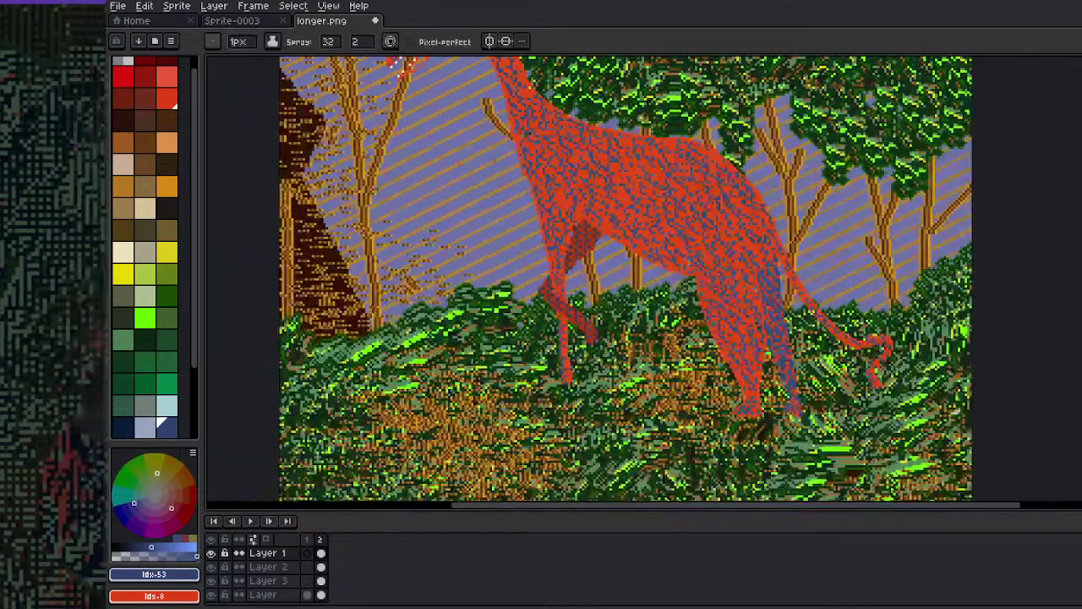
key("x")
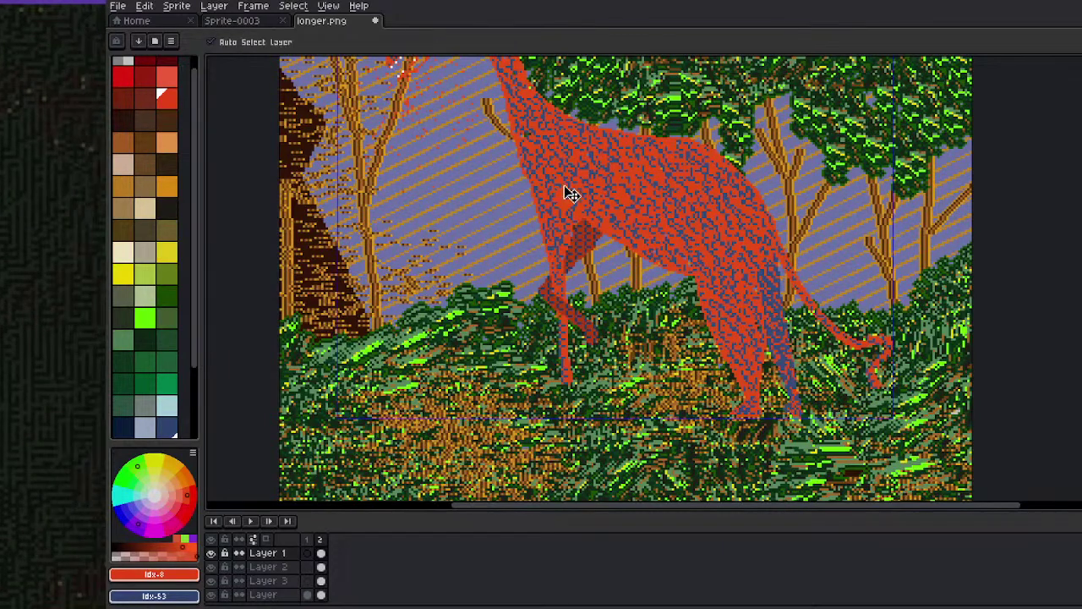
left_click_drag(463, 185, 548, 416)
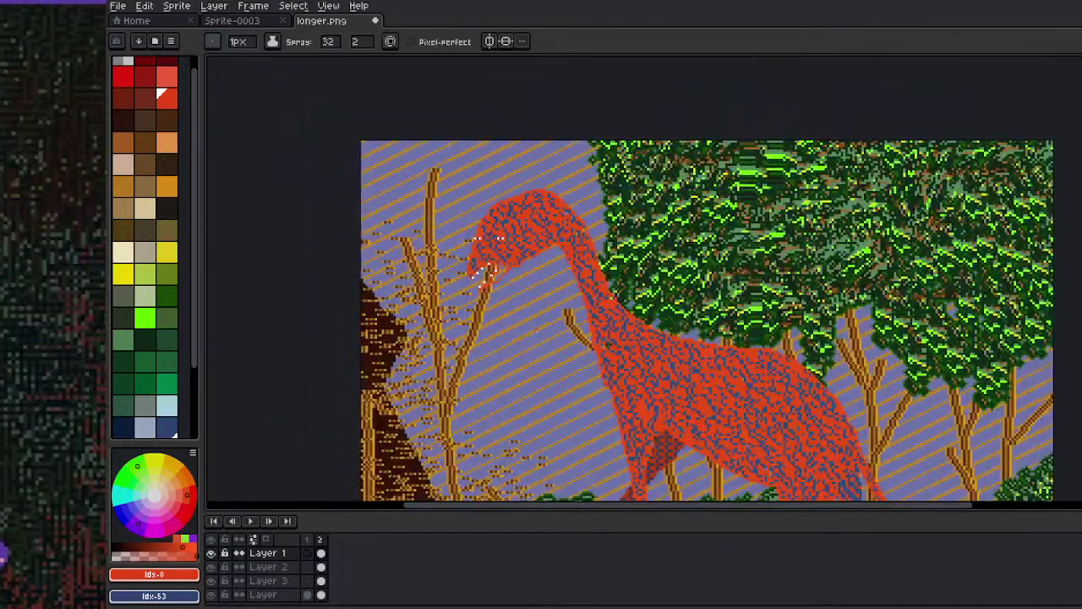
scroll(516, 313, "down", 3)
scroll(495, 304, "up", 3)
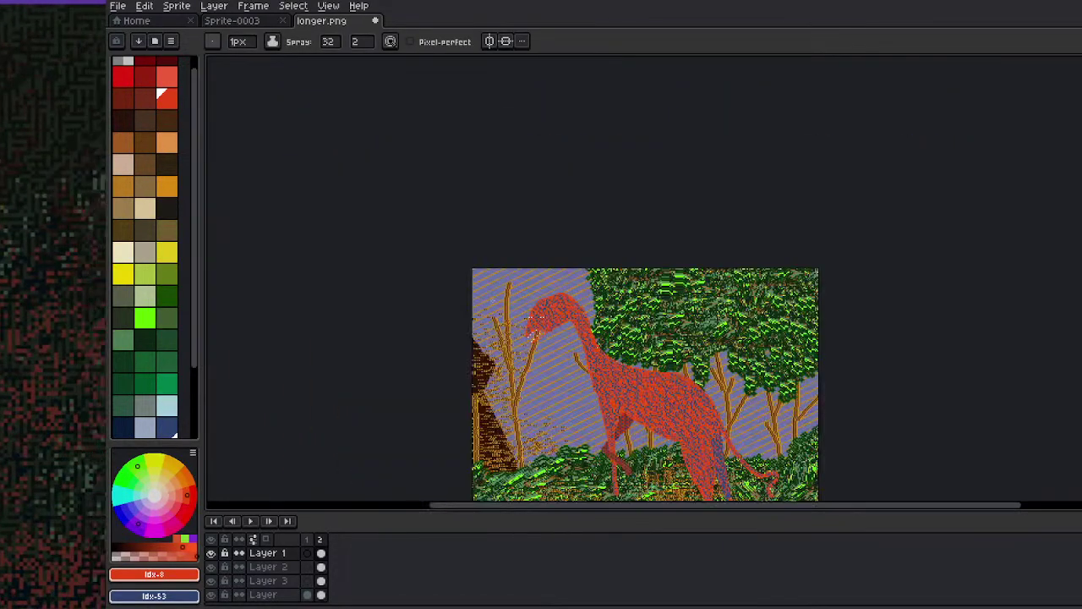
left_click_drag(502, 435, 424, 281)
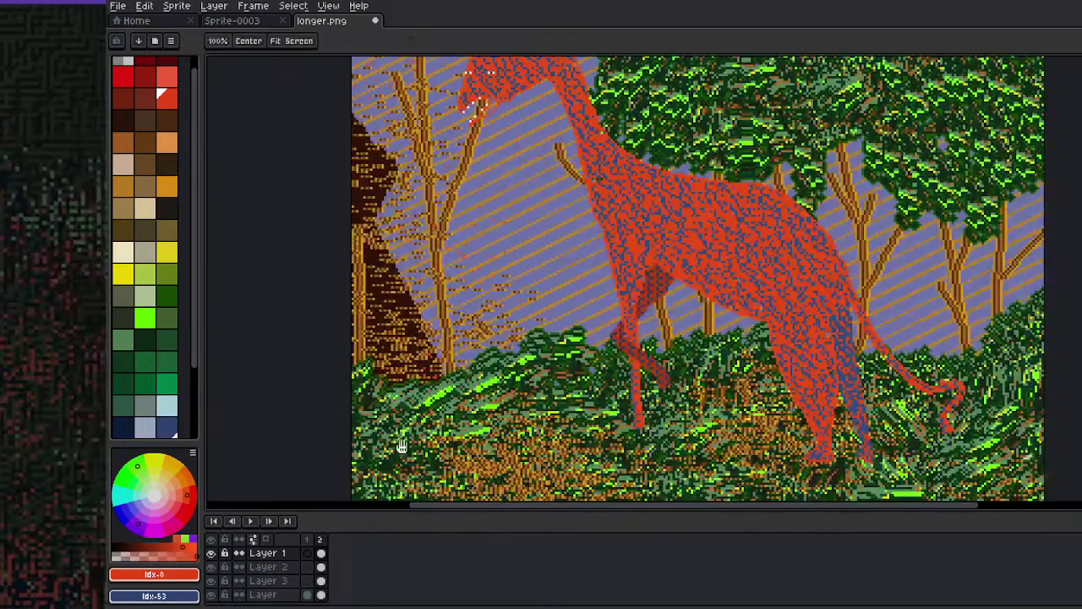
left_click_drag(397, 423, 347, 308)
left_click_drag(459, 455, 451, 341)
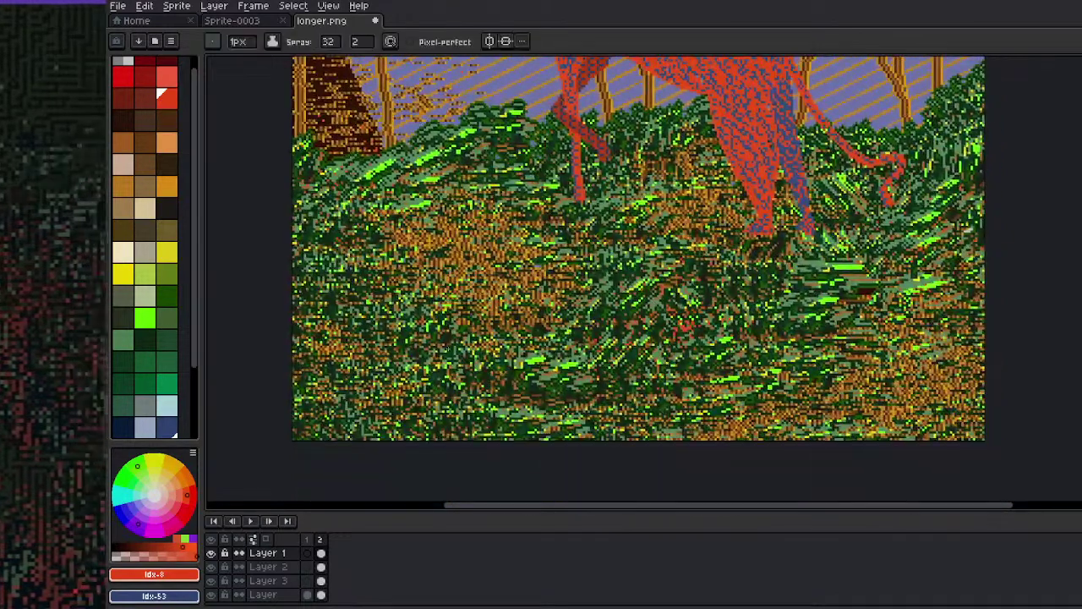
left_click_drag(924, 252, 846, 469)
left_click_drag(873, 364, 826, 509)
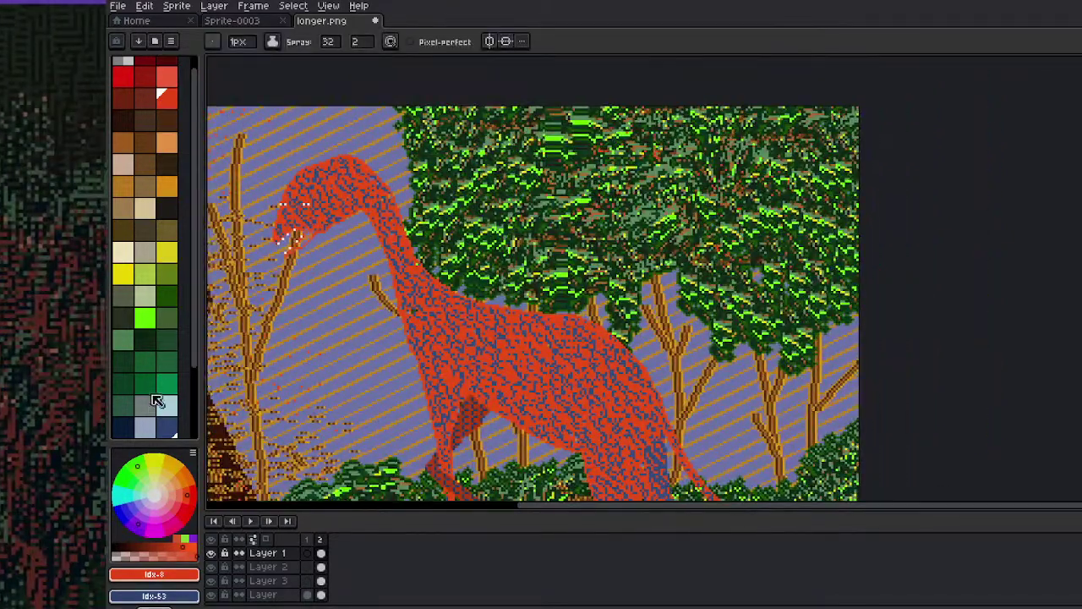
Apply an outside outline in yellow Idx-30 to Layer 1, with only the upper-left direction enabled in the outline matrix
left_click(145, 342)
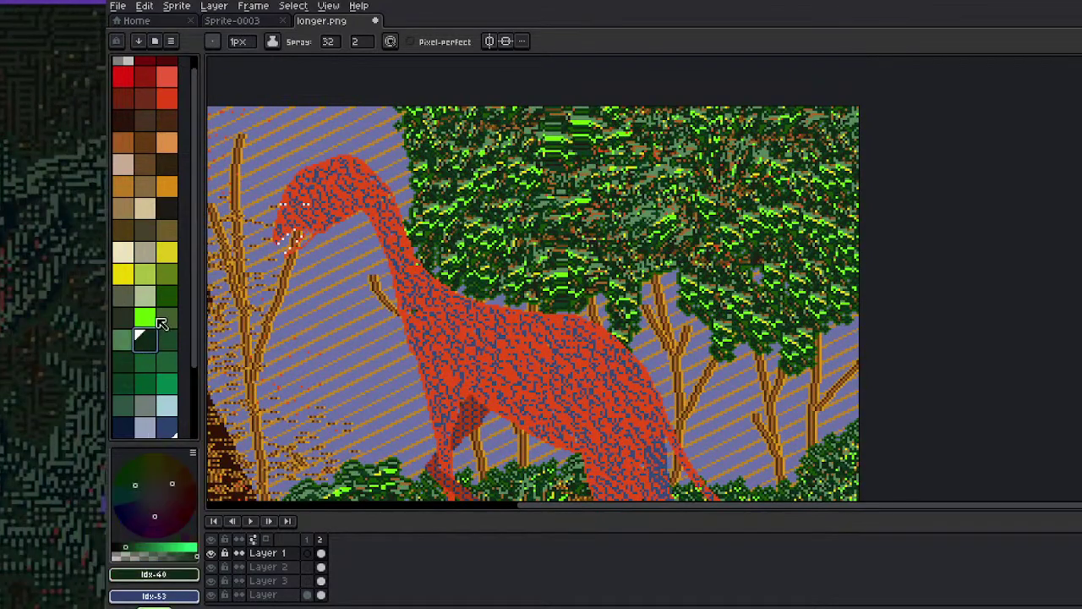
left_click(125, 275)
key("shift+o")
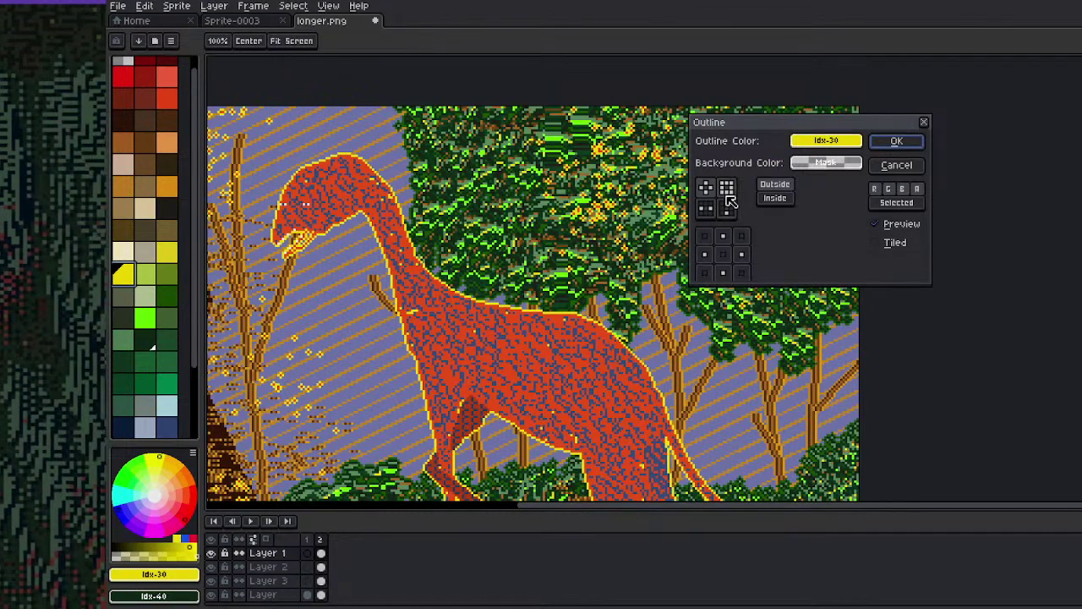
left_click(706, 254)
left_click(706, 237)
left_click(723, 237)
left_click(723, 273)
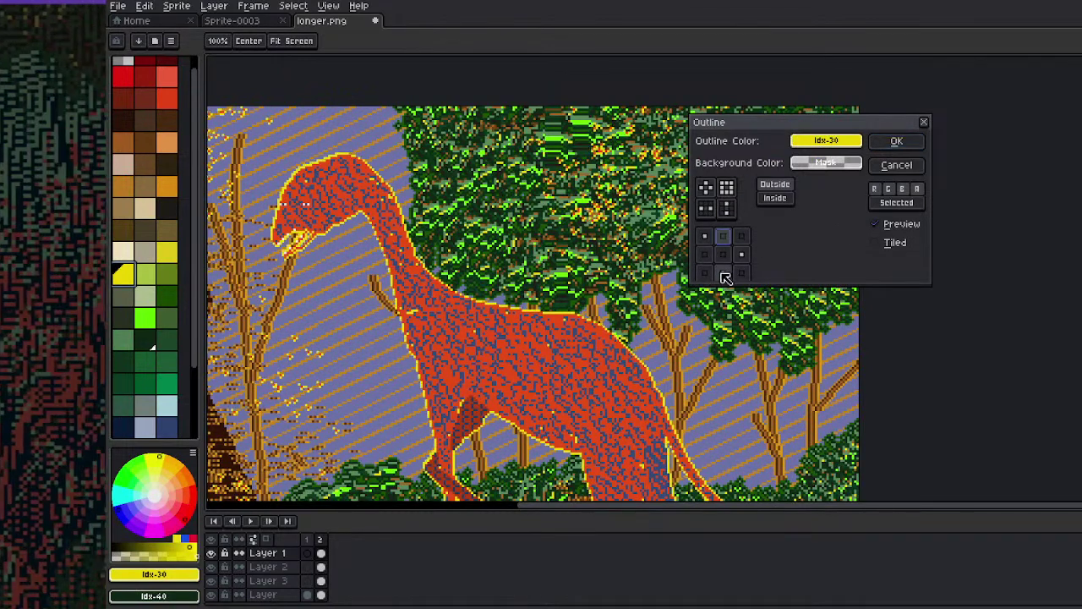
left_click(741, 255)
left_click(705, 237)
left_click(741, 254)
left_click(742, 255)
left_click(744, 238)
left_click(744, 239)
left_click(705, 236)
left_click(897, 142)
Draw a Bayer Matrix 8x8 gradient from yellow Idx-29 to transparent Idx-0, diagonally from beyond the scene's upper-left corner to the creature's front legs
scroll(633, 271, "down", 3)
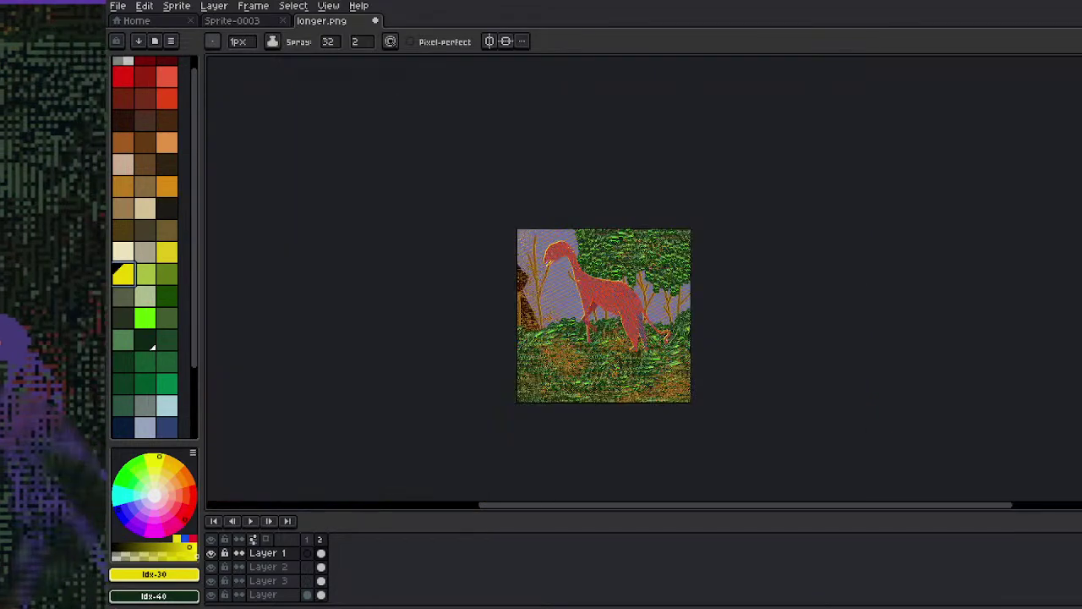
scroll(525, 231, "up", 1)
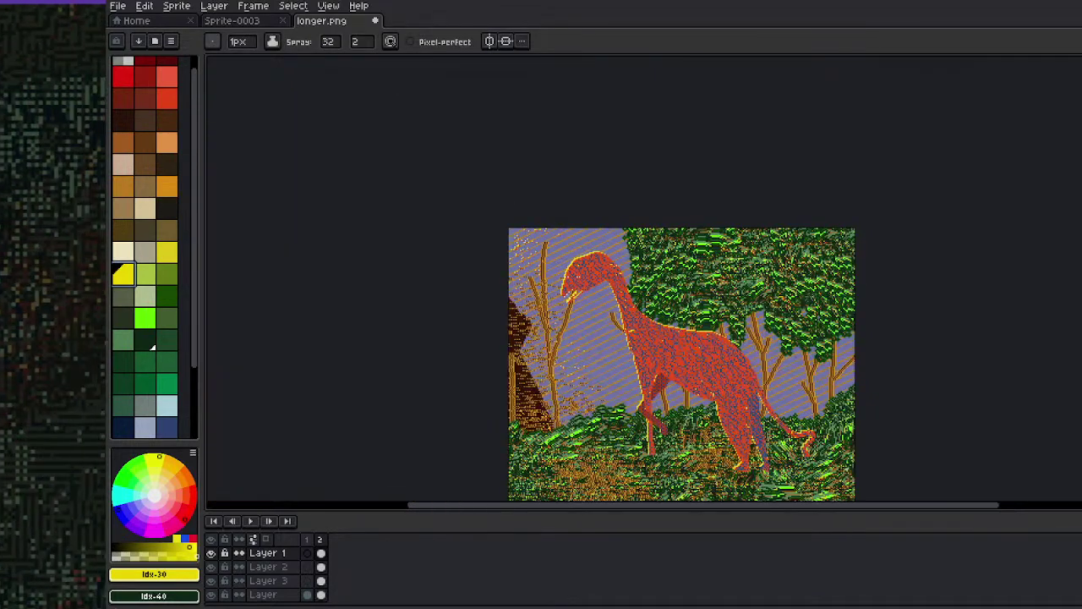
key("shift+g")
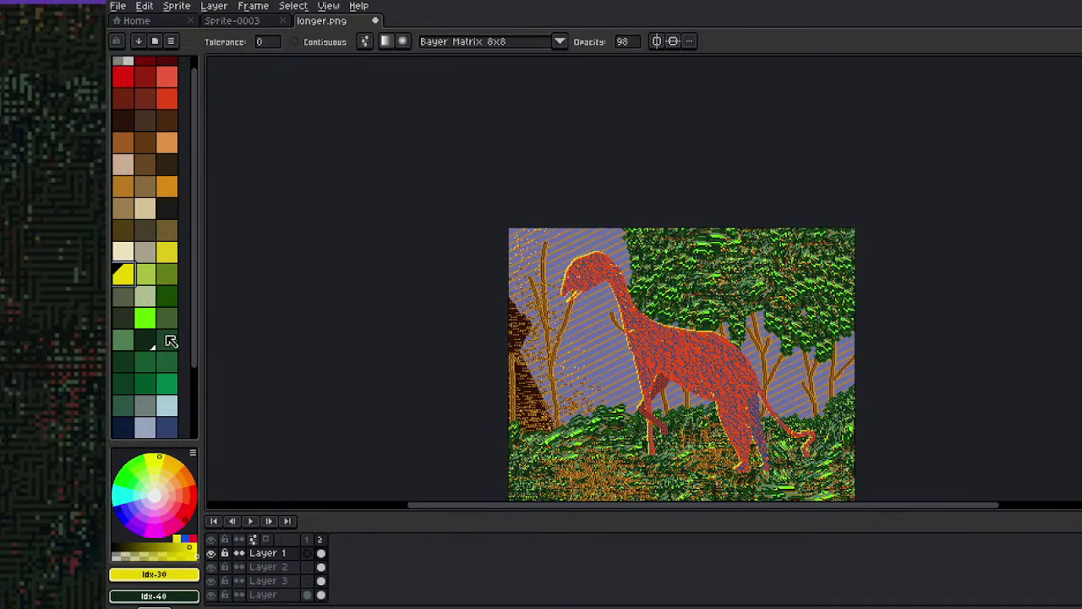
left_click(123, 61)
left_click(167, 266)
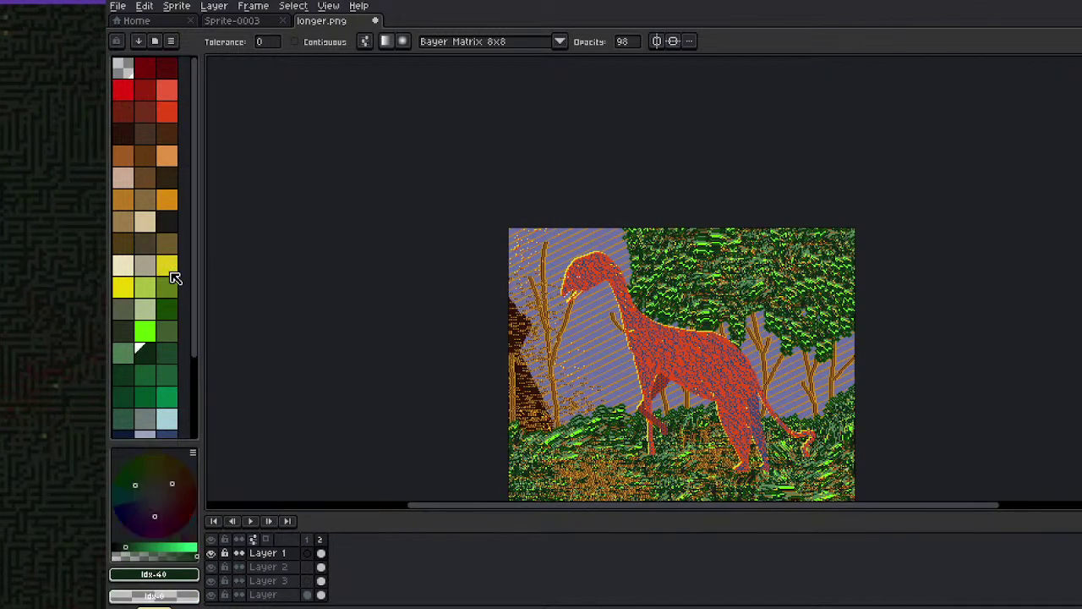
left_click_drag(456, 193, 650, 385)
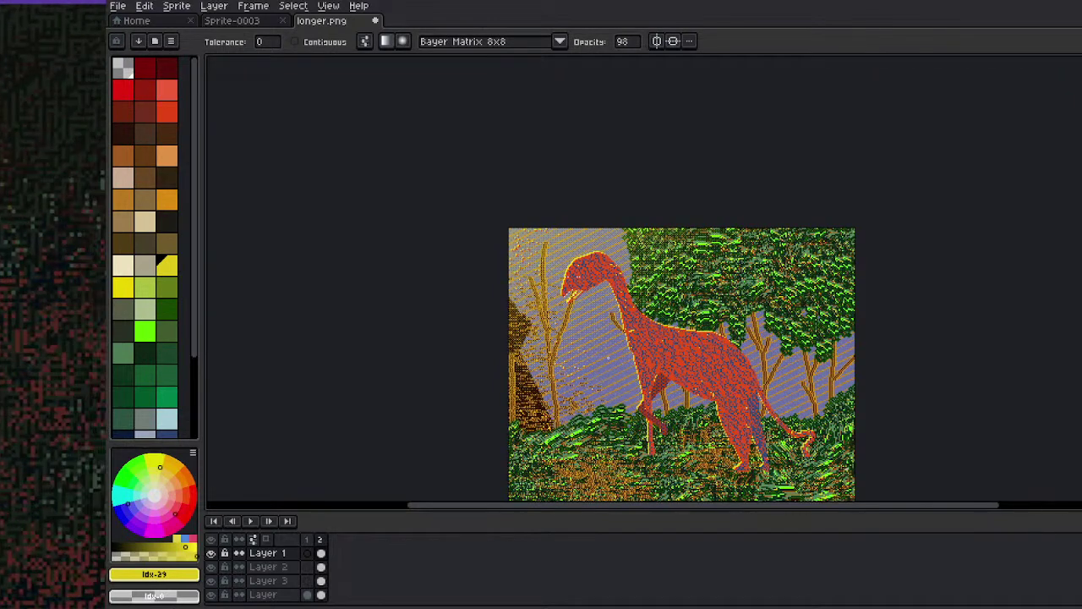
Delete the near-empty first frame, keeping the frame with the finished forest scene
left_click_drag(647, 352, 618, 224)
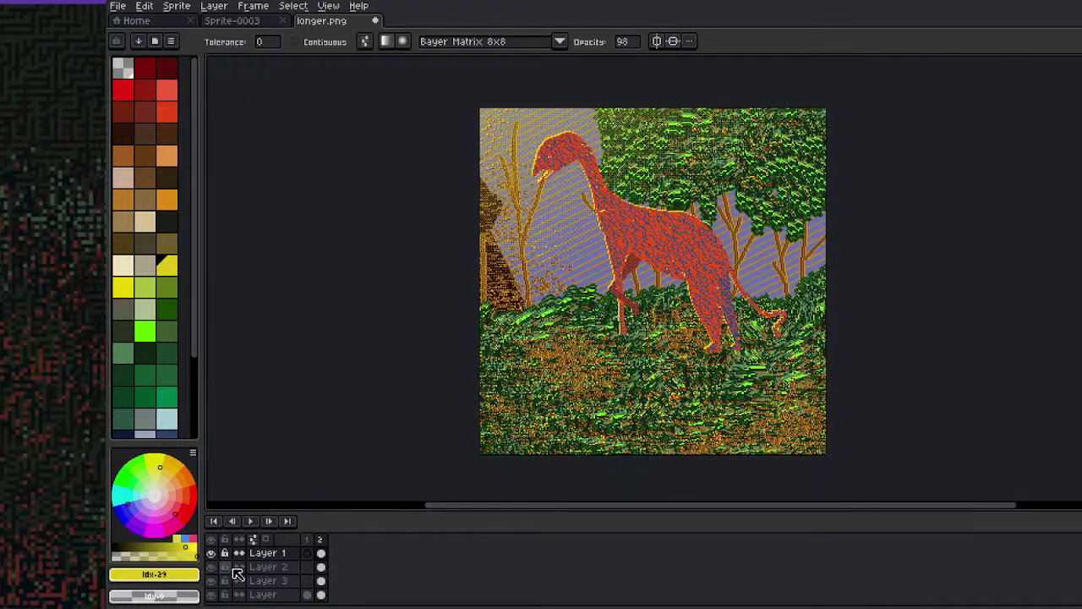
left_click(306, 552)
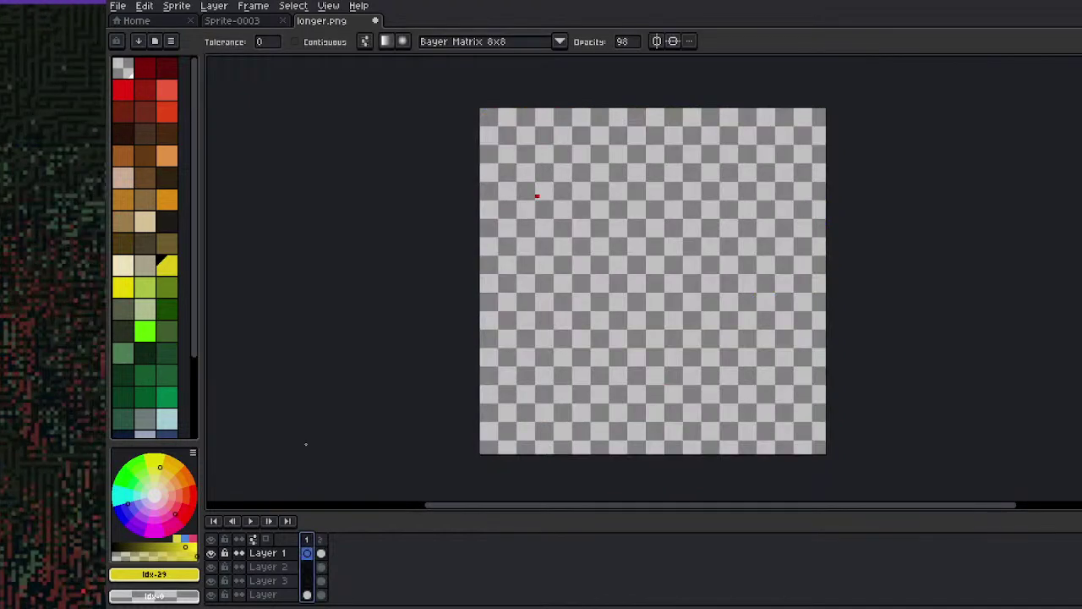
key("alt+c")
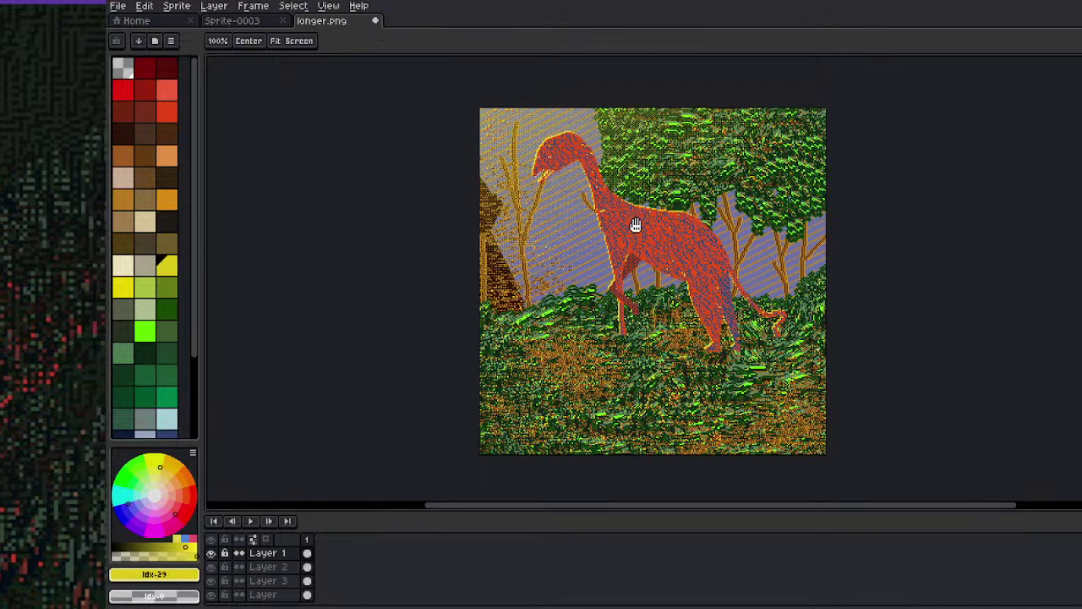
Select the whole canvas on Layer 1 and stroke its border in yellow Idx-30
left_click_drag(623, 241, 589, 251)
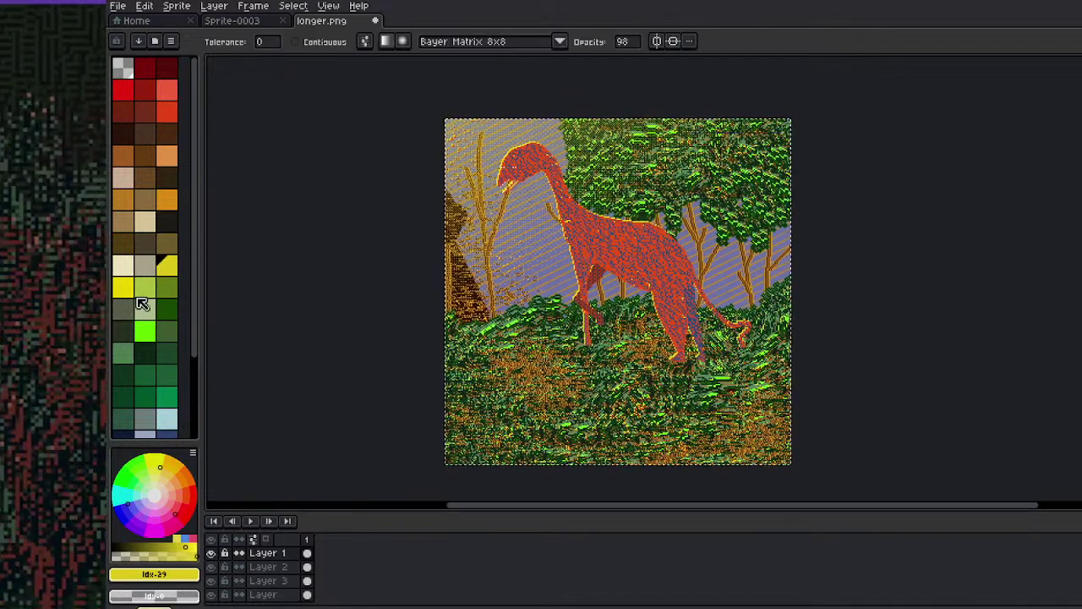
key("bracketright")
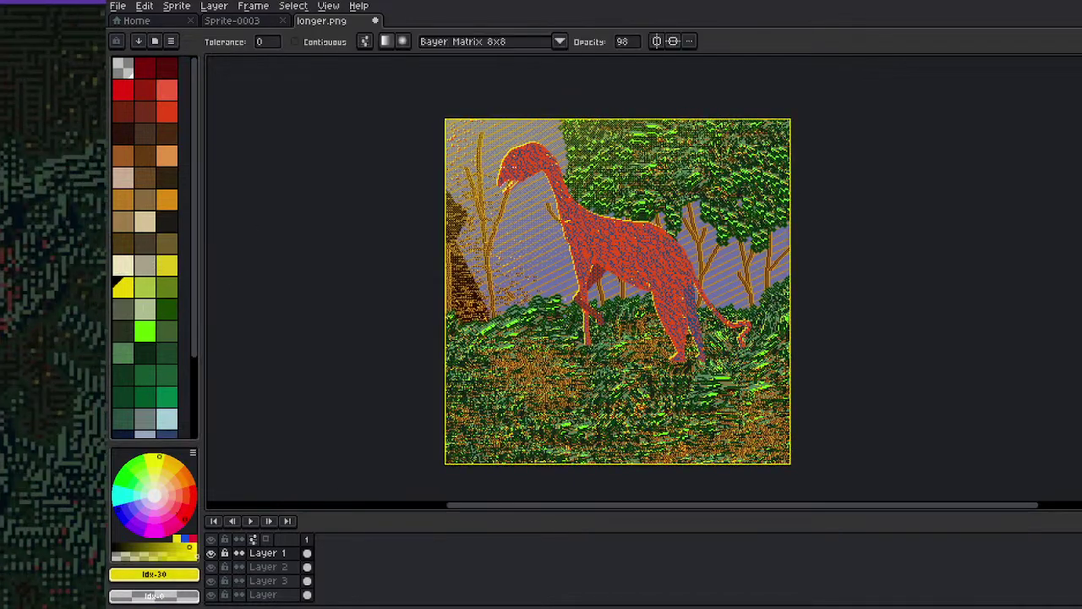
mouse_move(544, 246)
left_mouse_down()
mouse_move(544, 290)
mouse_move(545, 281)
left_mouse_up()
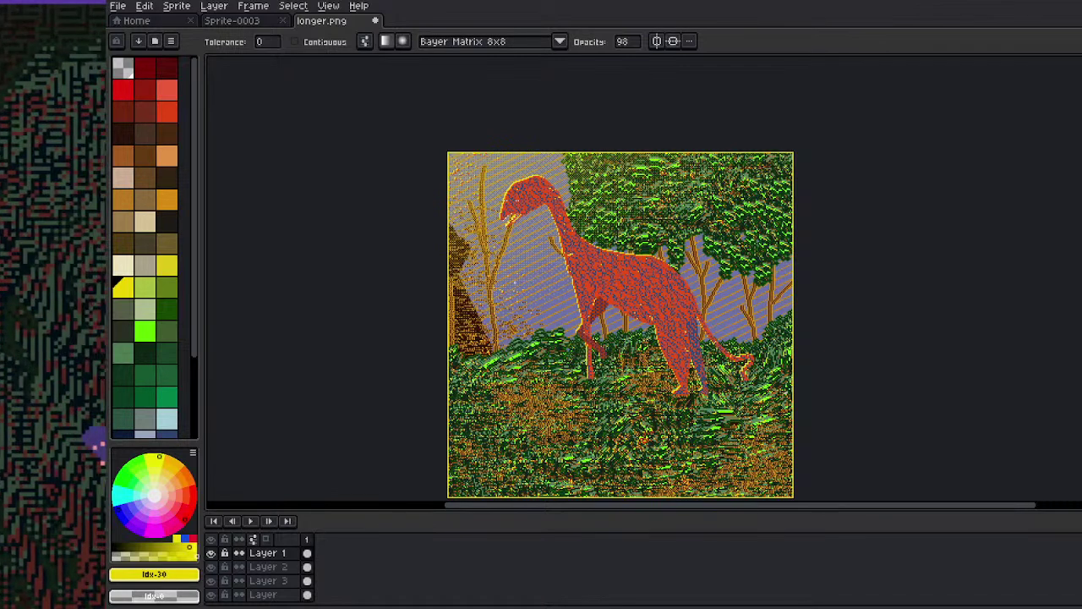
Examine what Layer 1, Layer 2, Layer 3 and the bottom layer each contain by toggling their visibility
left_click(211, 552)
left_click(212, 594)
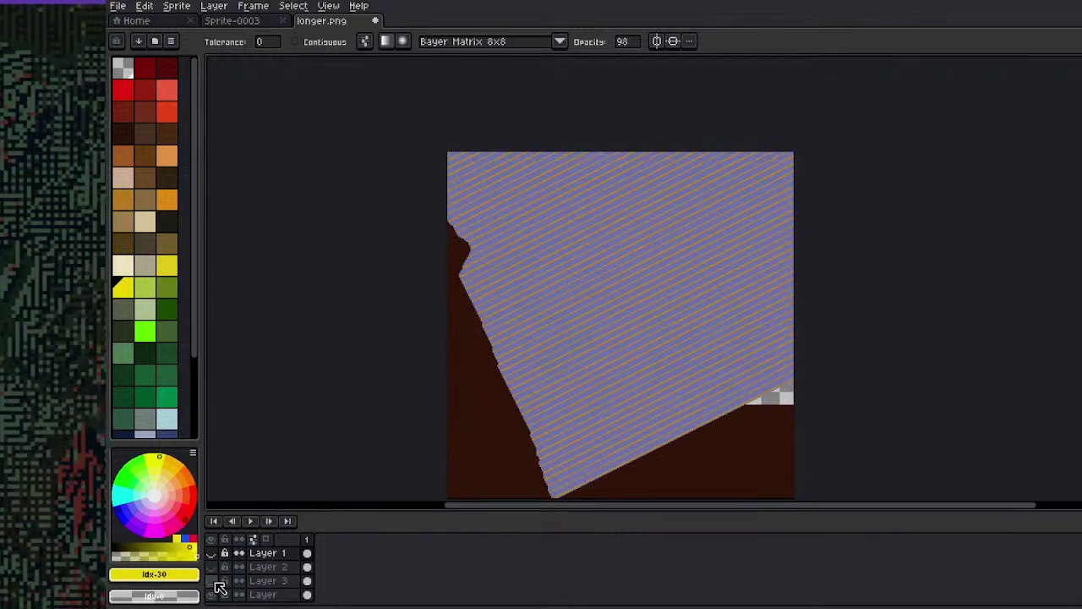
left_click(212, 581)
left_click(213, 567)
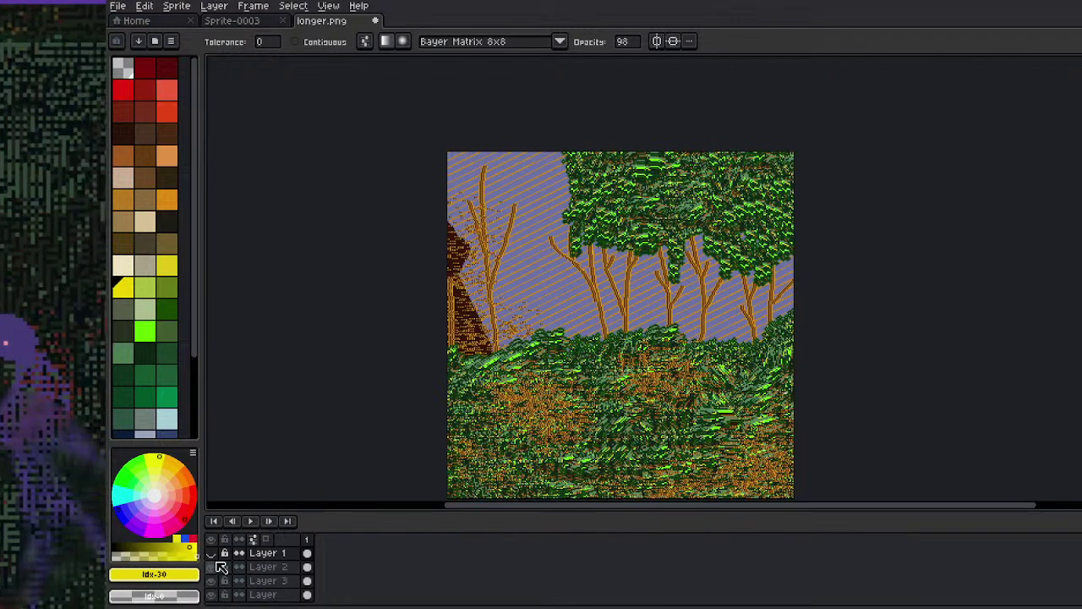
left_click(211, 553)
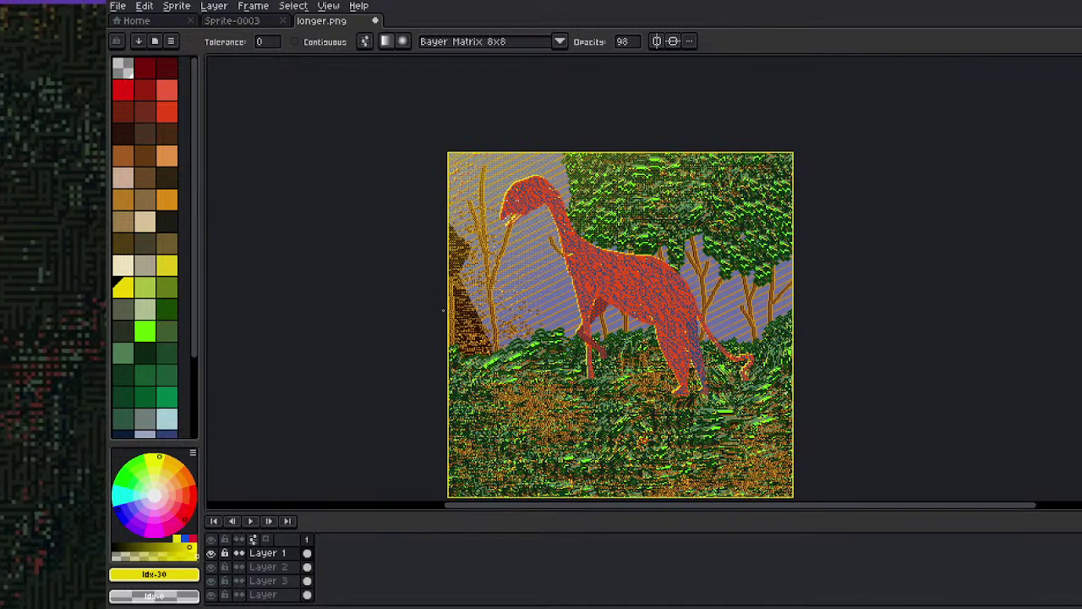
left_click(212, 581)
left_click(212, 581)
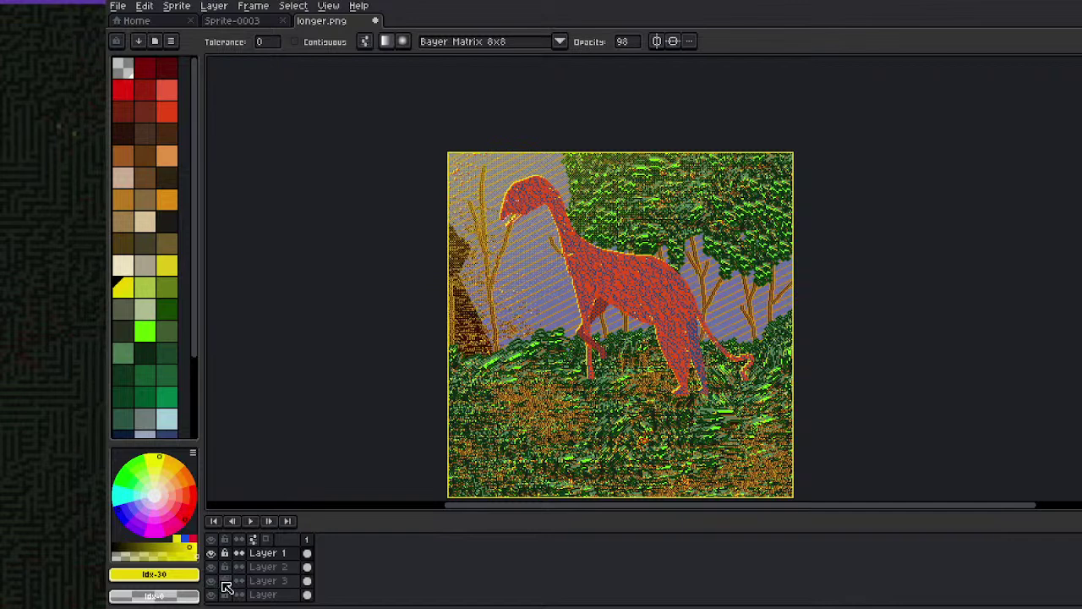
left_click(264, 566)
left_click(213, 567)
left_click(213, 568)
Make the bottom sky layer active and set up the 1 px pencil with the dark colour Idx-23
left_click(258, 596)
left_click(212, 596)
left_click(212, 595)
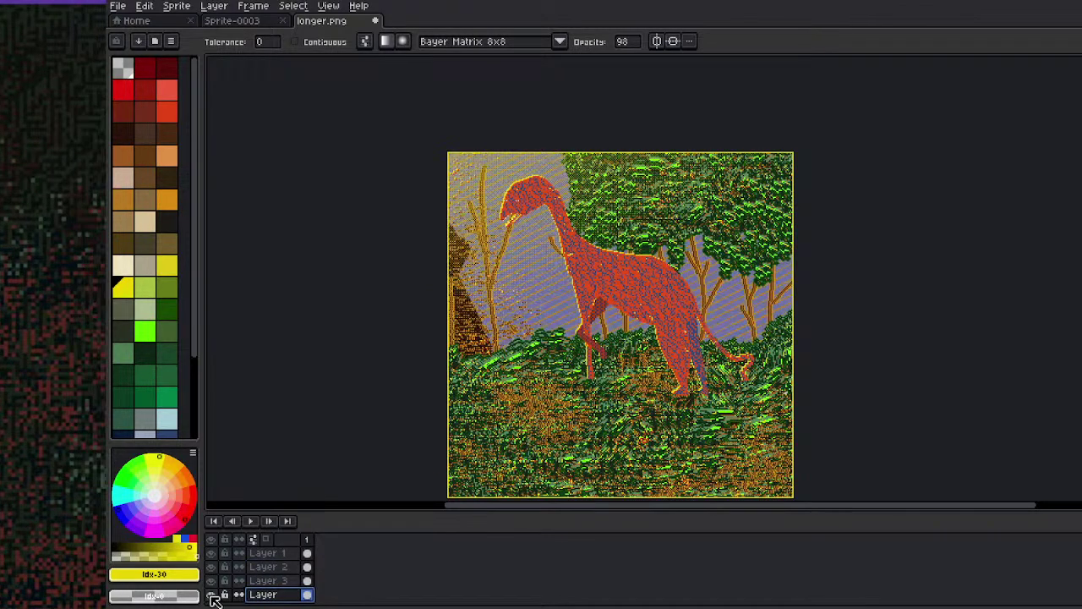
left_click(168, 223)
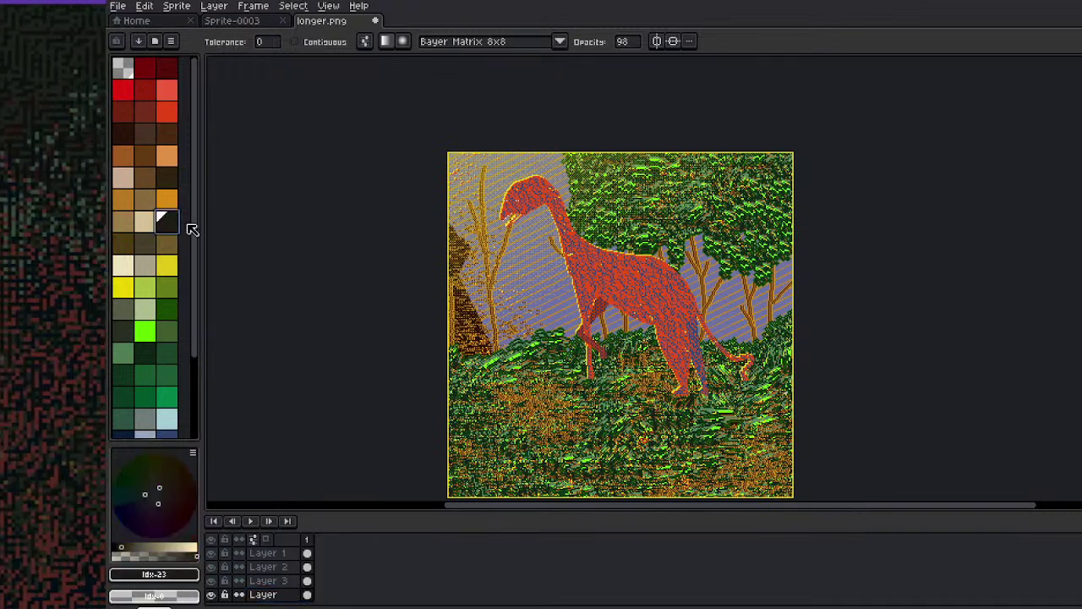
key("b")
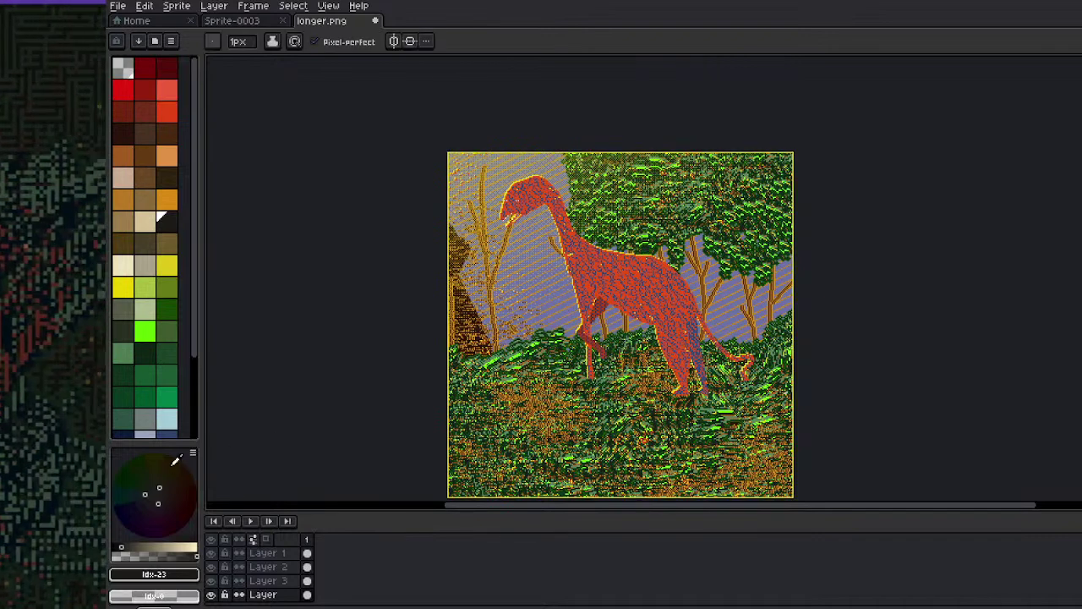
left_click(148, 555)
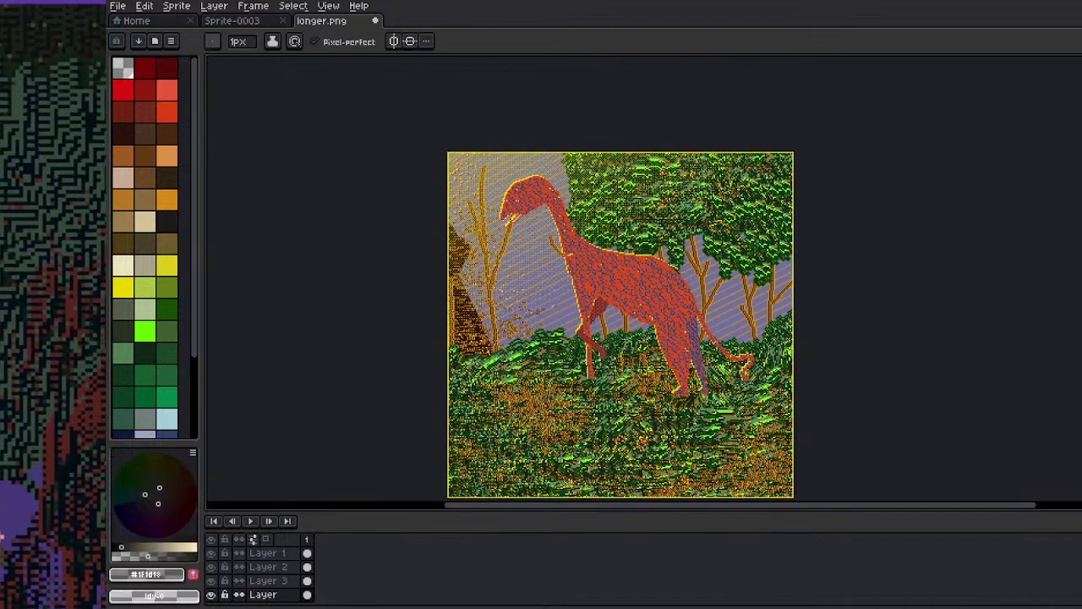
left_click_drag(535, 312, 501, 344)
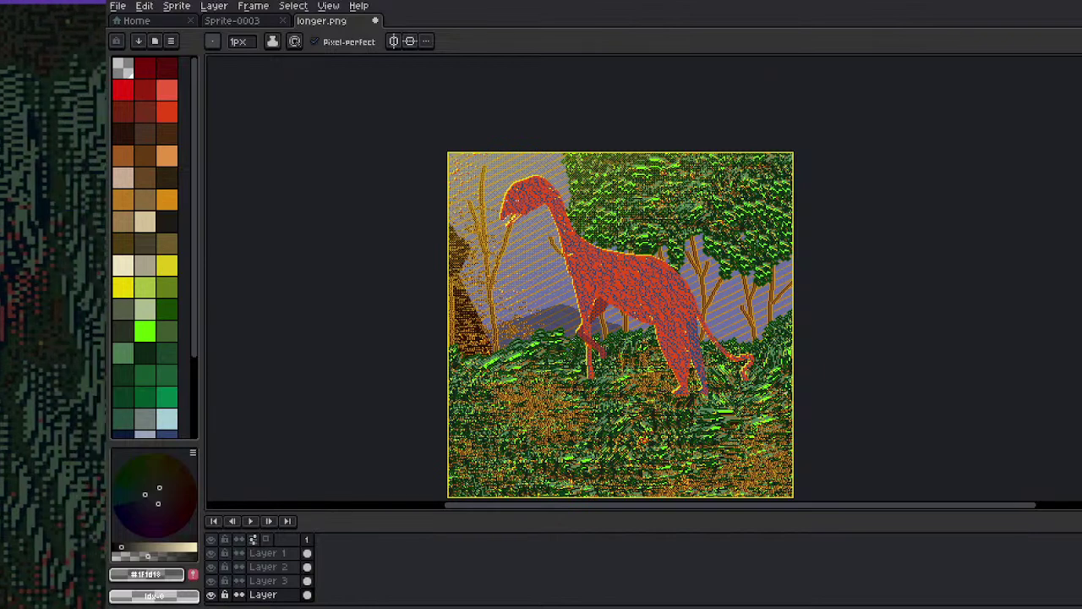
mouse_move(712, 312)
left_mouse_down()
mouse_move(745, 320)
mouse_move(751, 340)
left_mouse_up()
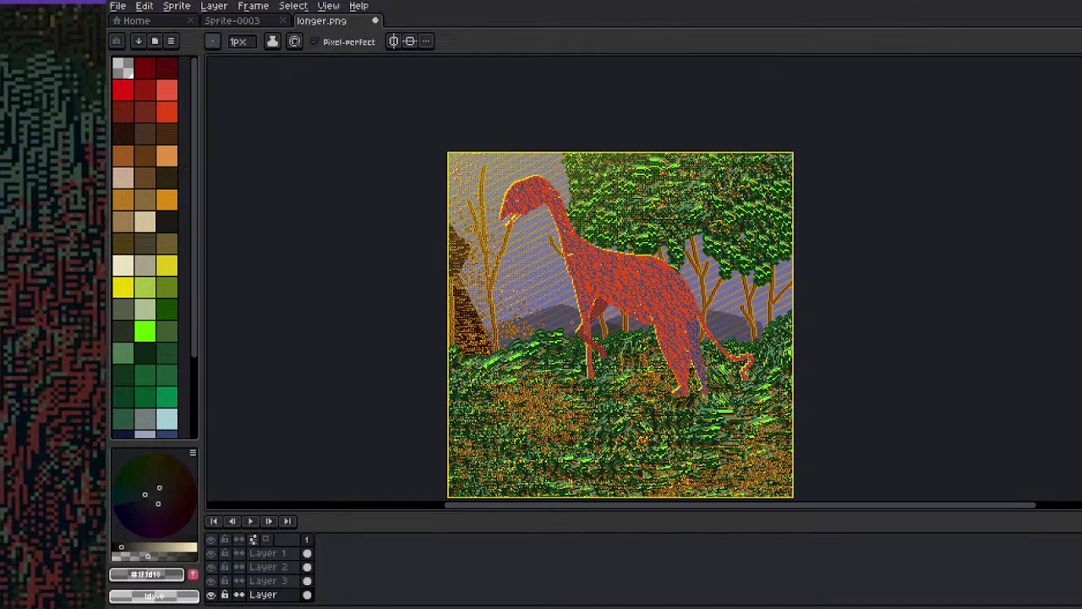
key("ctrl+z")
key("ctrl+z")
Set an opaque grey-brown with brightness 32 and paint rounded background hills on the horizon on both sides of the creature
left_click_drag(161, 556, 203, 555)
left_click(139, 547)
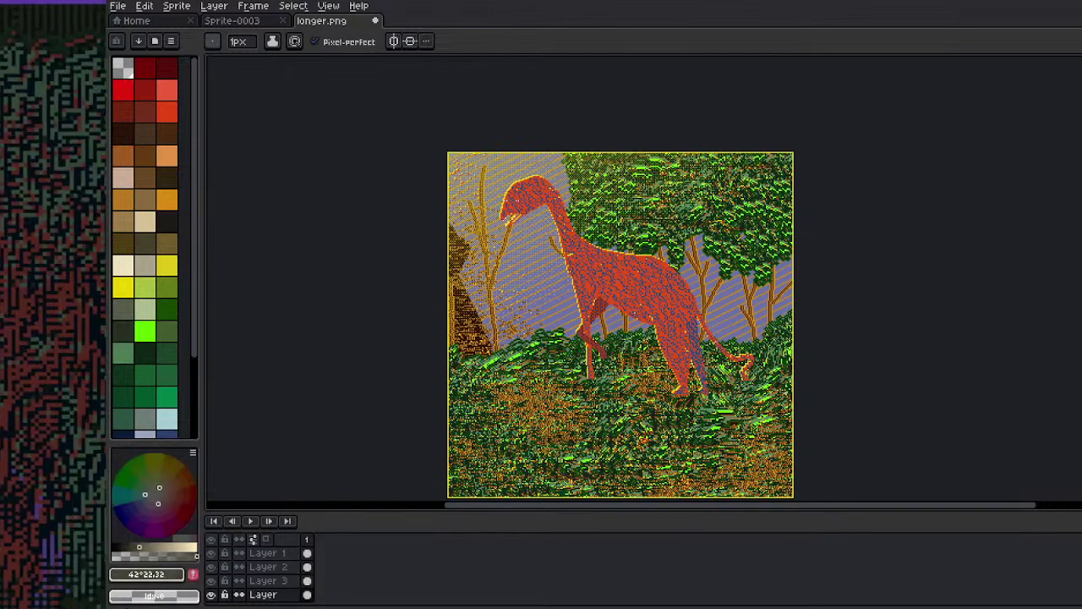
mouse_move(497, 331)
left_mouse_down()
mouse_move(551, 310)
mouse_move(602, 337)
mouse_move(507, 362)
left_mouse_up()
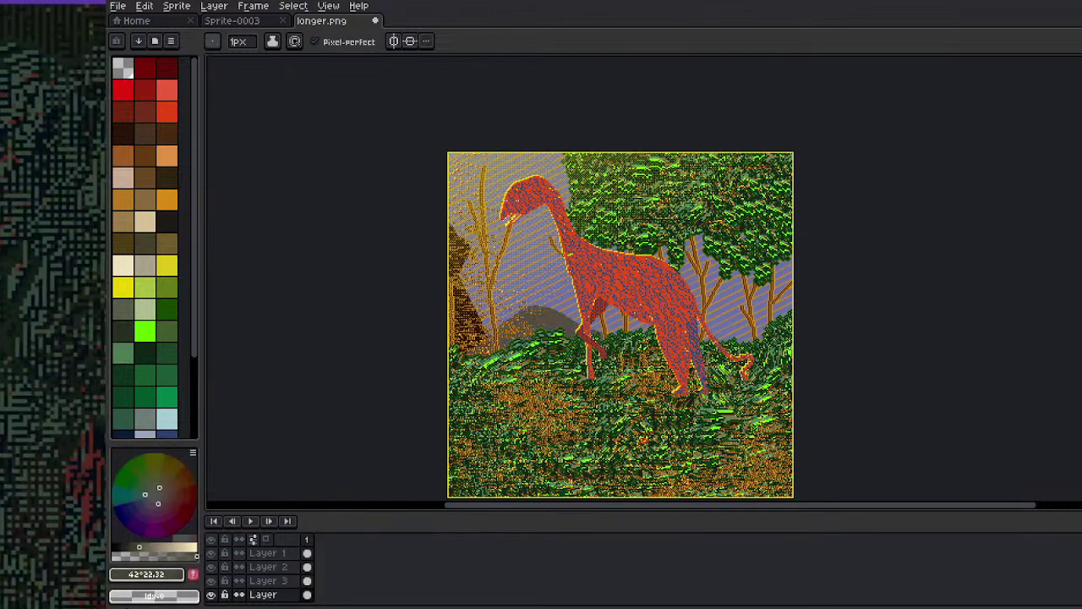
mouse_move(724, 302)
left_mouse_down()
mouse_move(765, 316)
mouse_move(743, 322)
mouse_move(765, 339)
left_mouse_up()
key("ctrl+z")
mouse_move(726, 307)
left_mouse_down()
mouse_move(748, 320)
mouse_move(746, 343)
left_mouse_up()
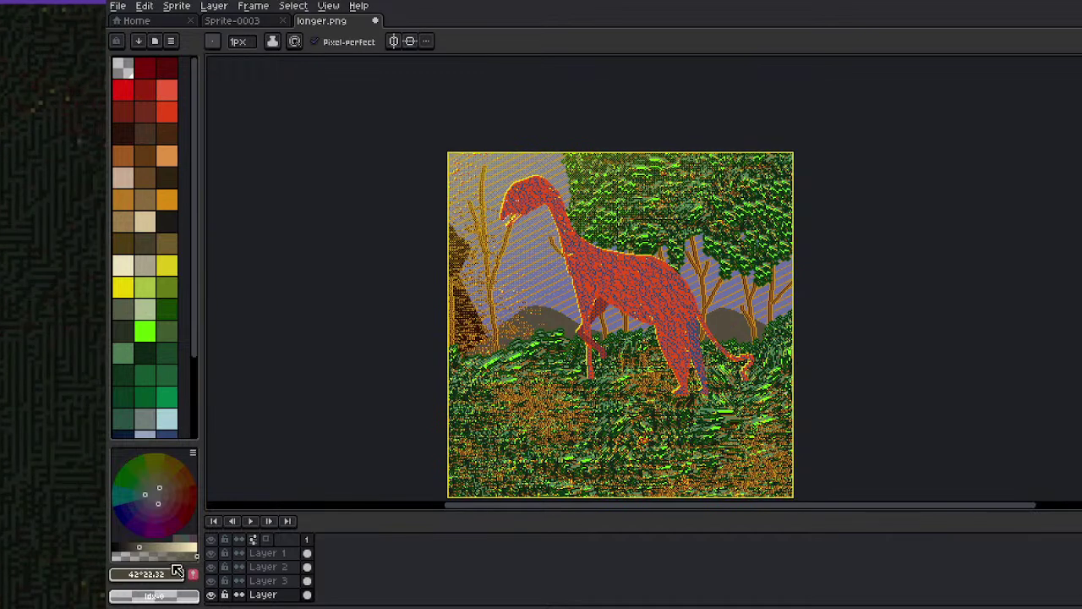
Darken the grey-brown to brightness 21 and paint a darker hill overlapping each background hill
left_click_drag(138, 547, 129, 547)
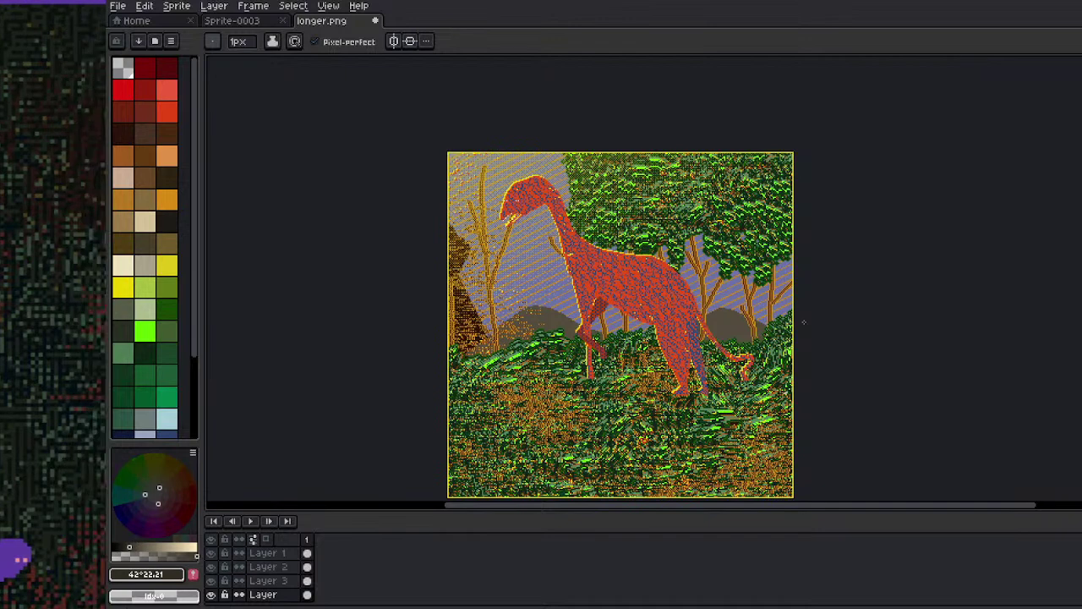
left_click_drag(800, 330, 726, 342)
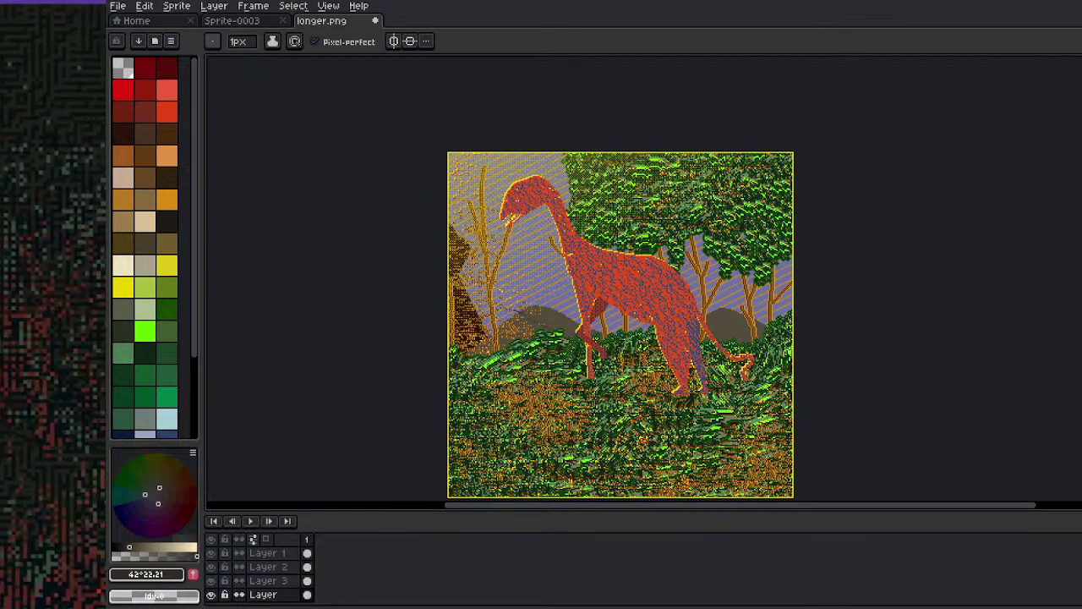
left_click_drag(487, 315, 565, 326)
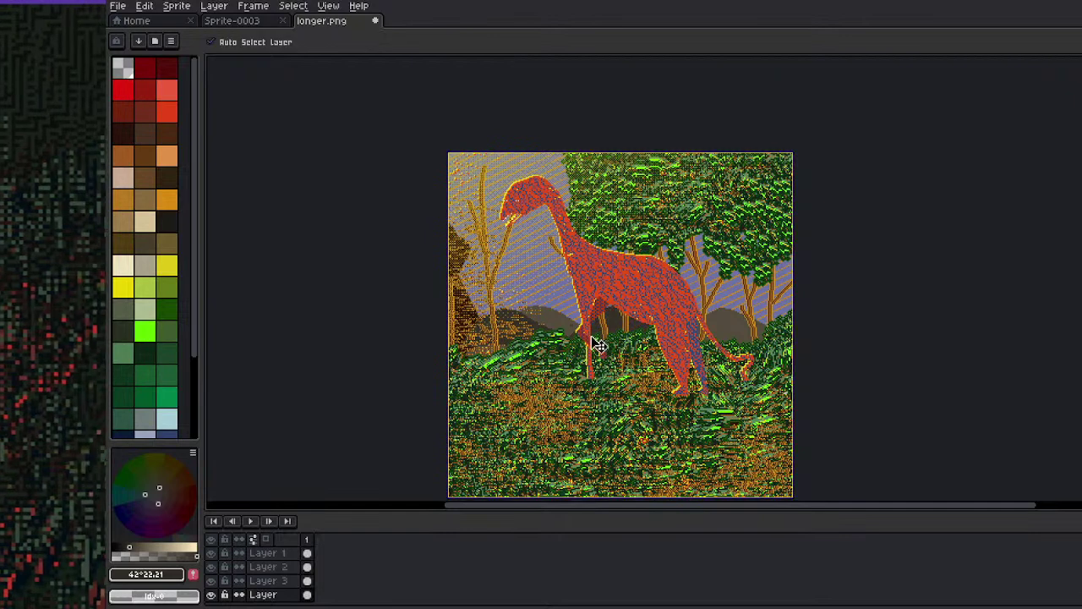
left_click_drag(785, 308, 715, 337)
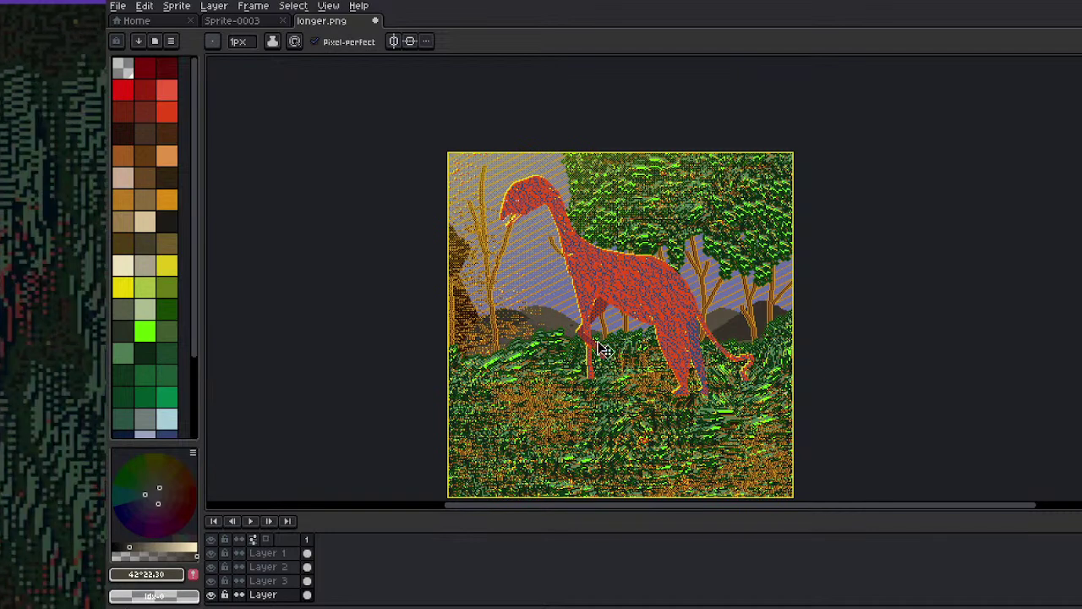
Lighten the grey-brown to brightness 38 and paint lighter foreground hills in front of both hill groups
left_click_drag(146, 546, 152, 541)
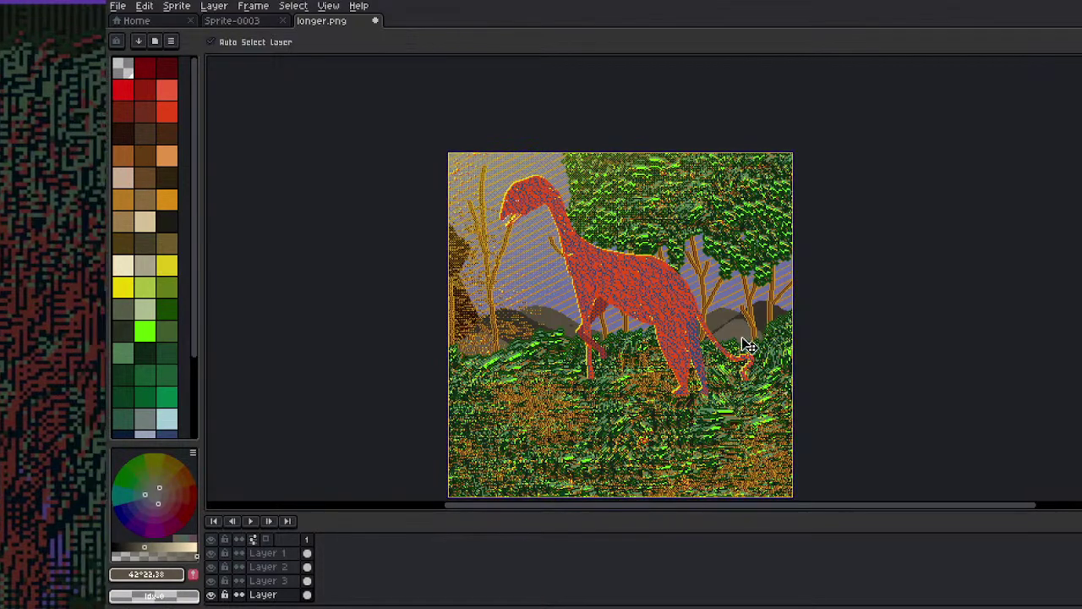
left_click_drag(744, 325, 707, 340)
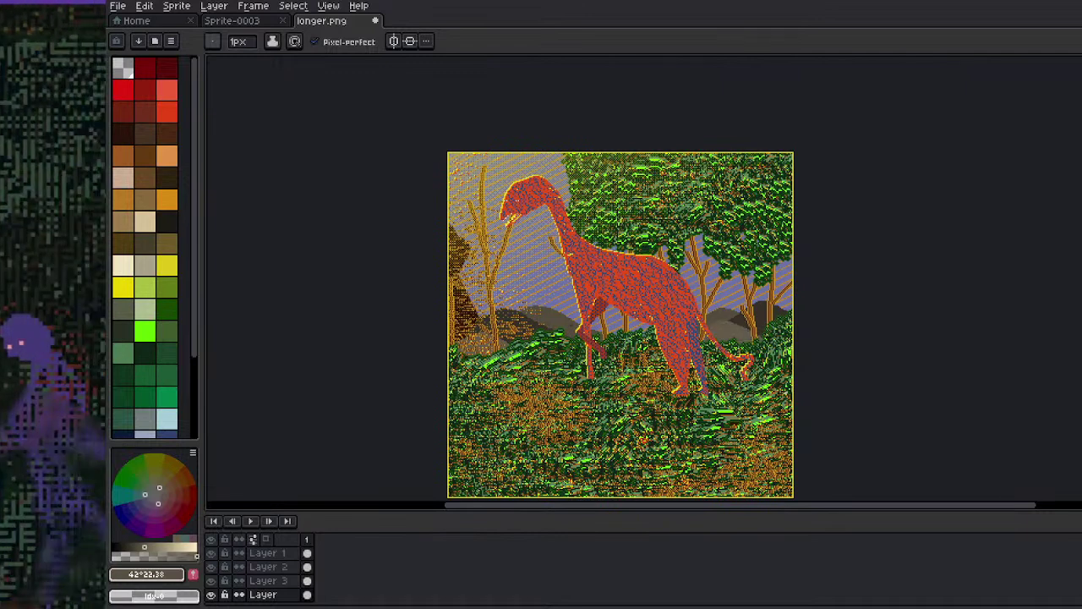
Isolate the bottom layer and sample the hill colours #534c40 as foreground and #36322a as background
left_click(211, 540)
left_click(212, 594)
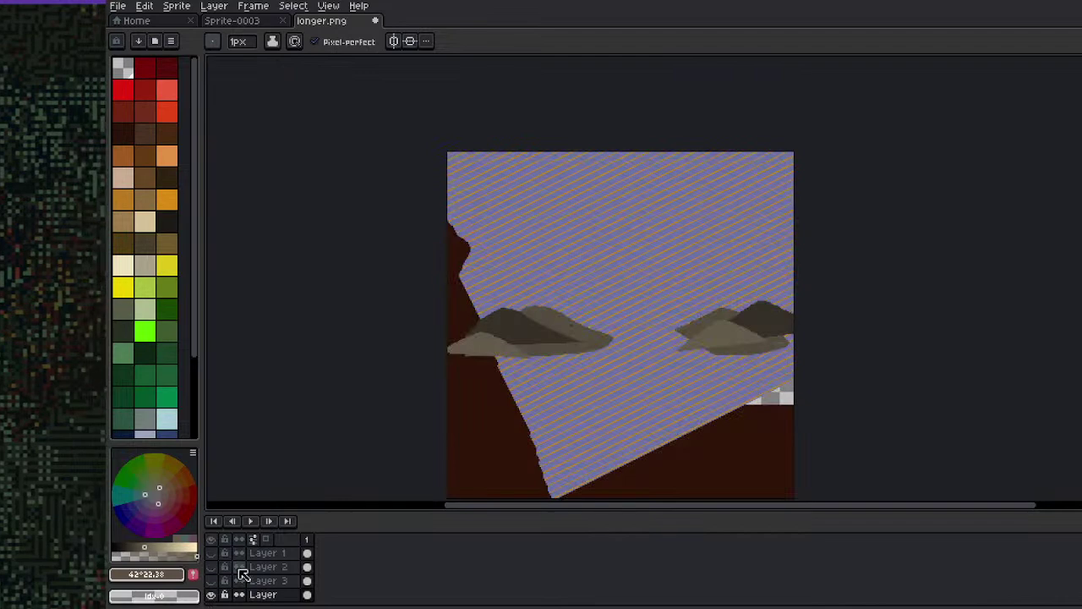
scroll(524, 336, "up", 2)
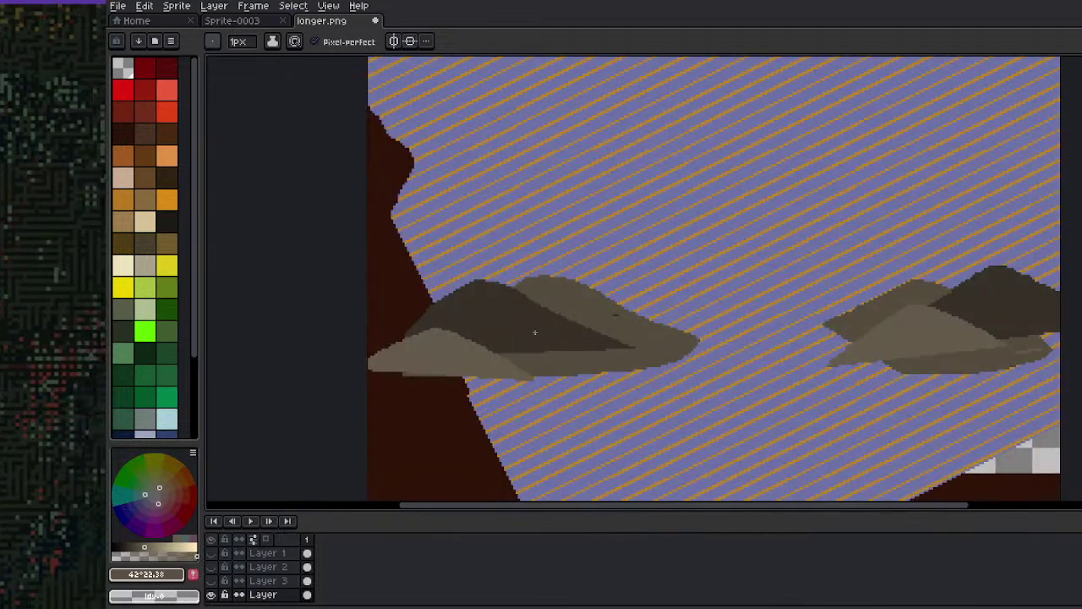
left_click(542, 322, "alt")
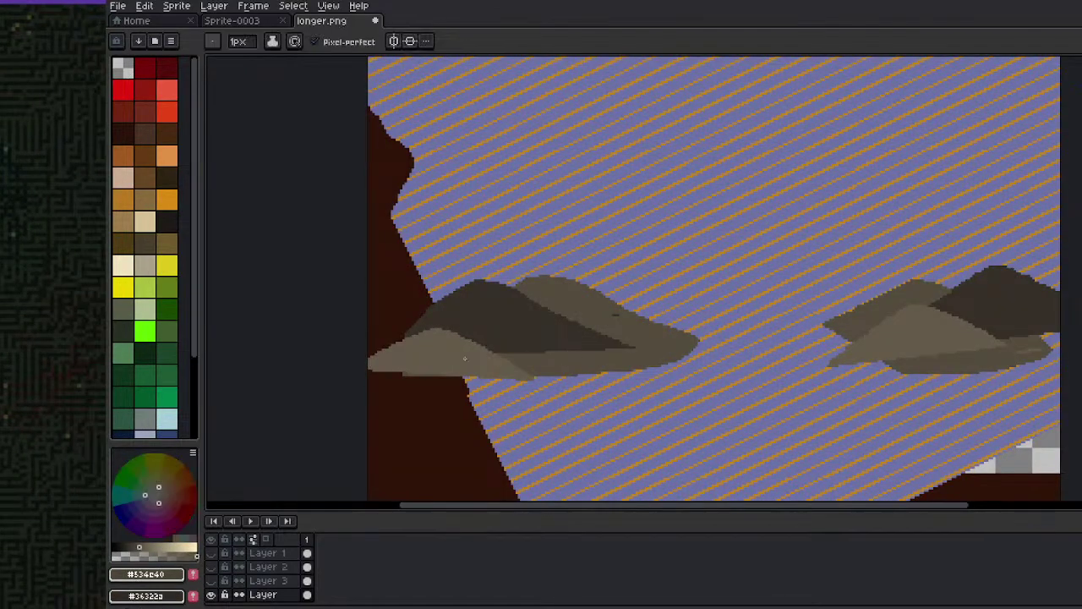
Shade the hills with Bayer Matrix 8x8 gradients between #534c40 and #36322a at opacity 93
key("shift+g")
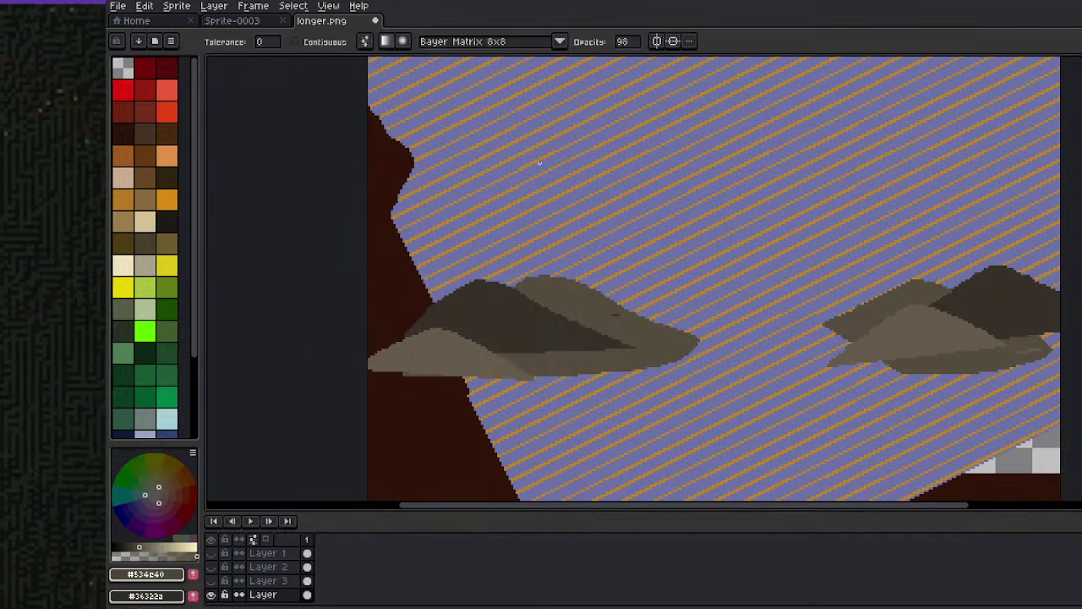
left_click(629, 42)
left_click(667, 60)
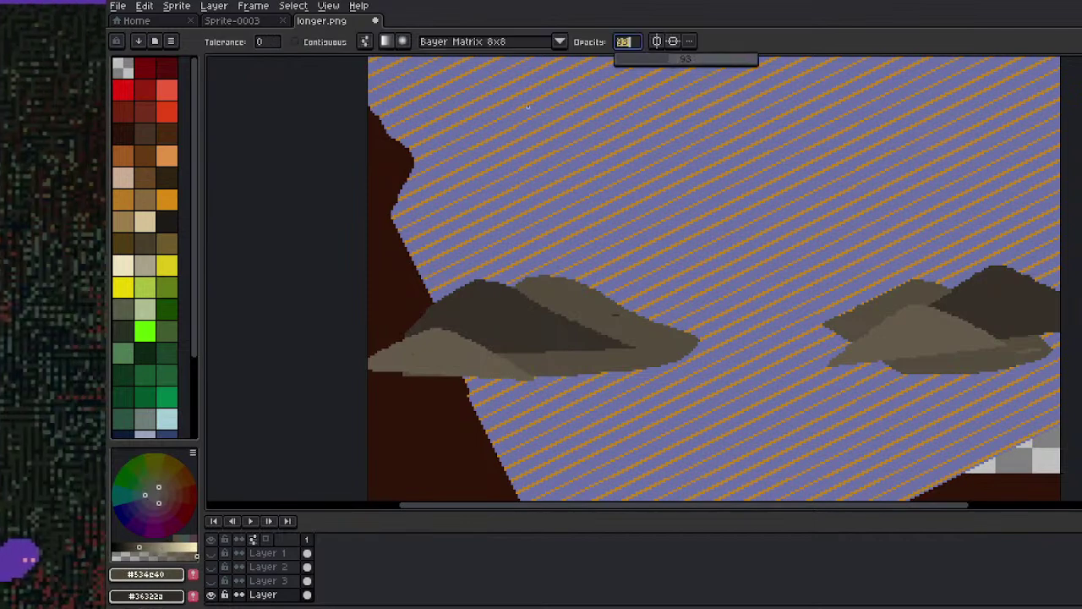
left_click(496, 330)
key("ctrl+z")
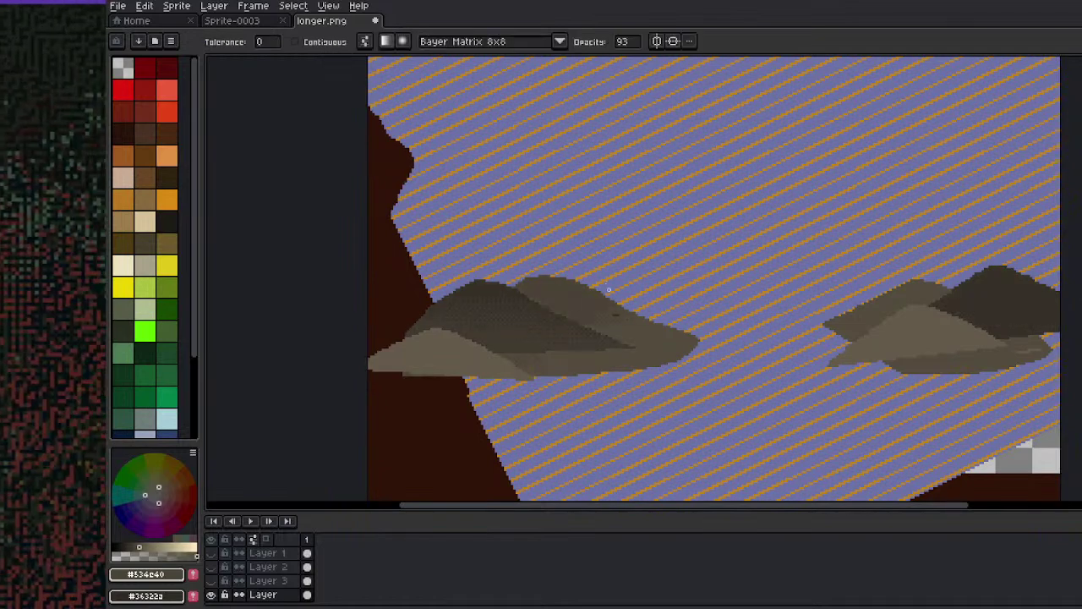
left_click(468, 330)
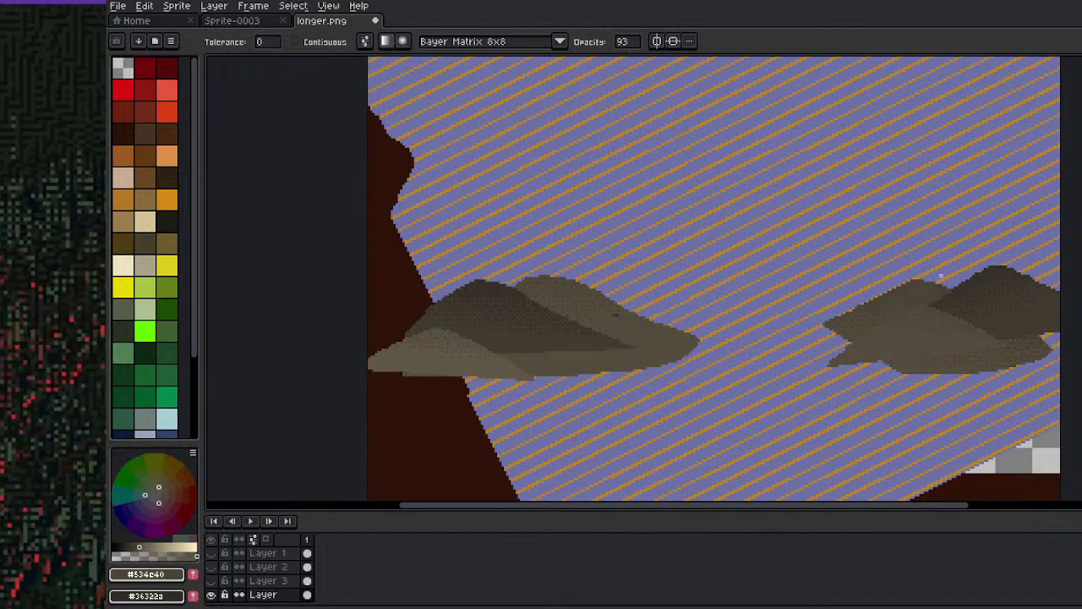
Show Layer 1, Layer 2 and Layer 3 again over the shaded hills
scroll(941, 276, "down", 5)
scroll(973, 286, "up", 2)
left_click_drag(211, 554, 212, 582)
left_click_drag(773, 284, 633, 228)
key("space")
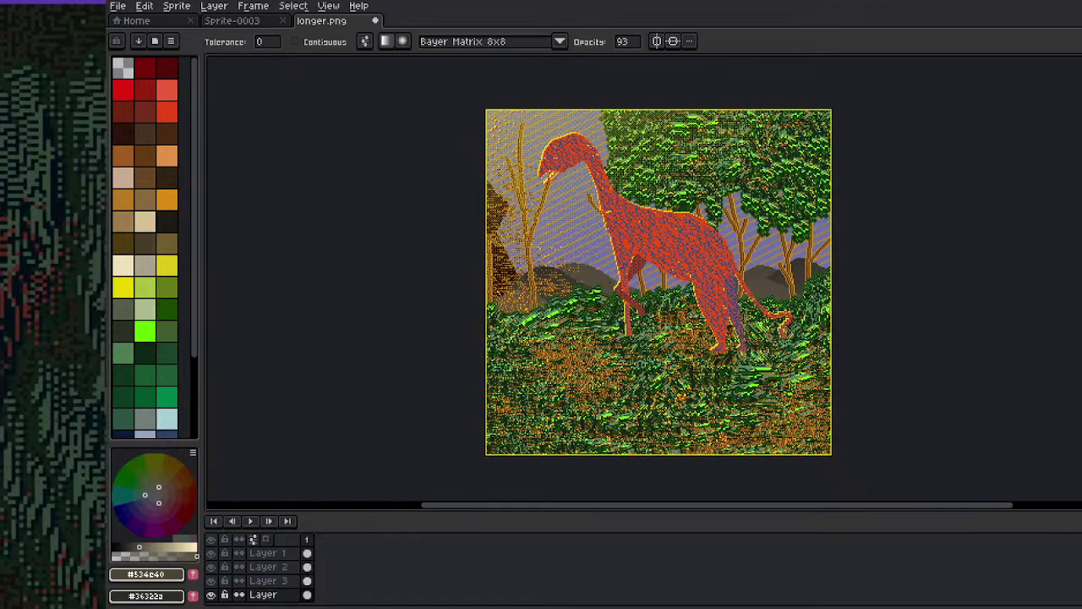
Select a wide rectangle over the forest floor below the creature and add a new layer above Layer 1
key("m")
left_click_drag(503, 354, 808, 439)
key("ctrl+d")
left_click_drag(526, 364, 740, 418)
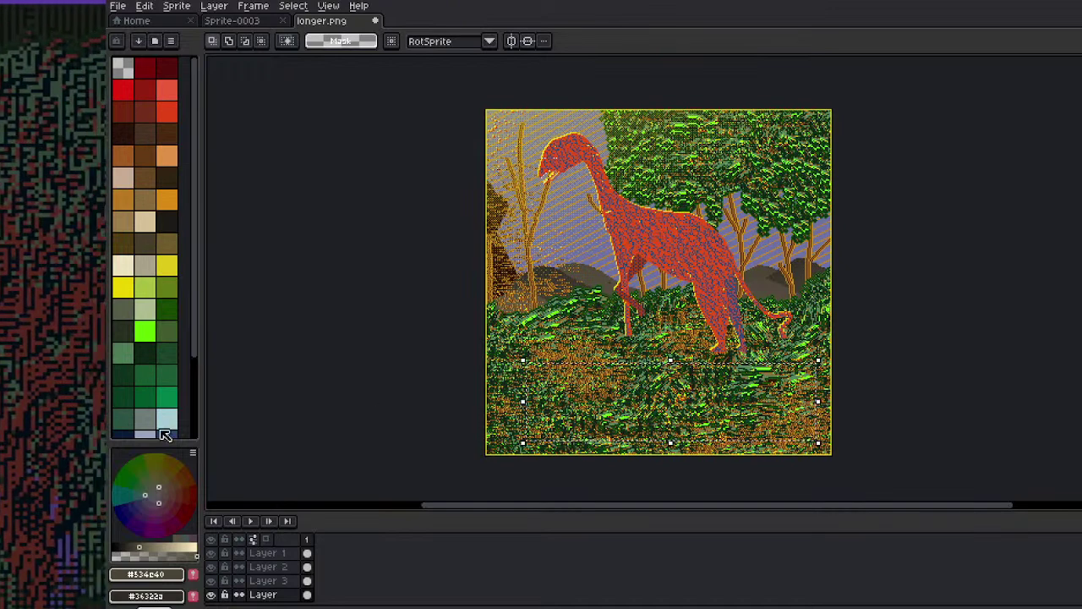
left_click(283, 553)
key("shift+n")
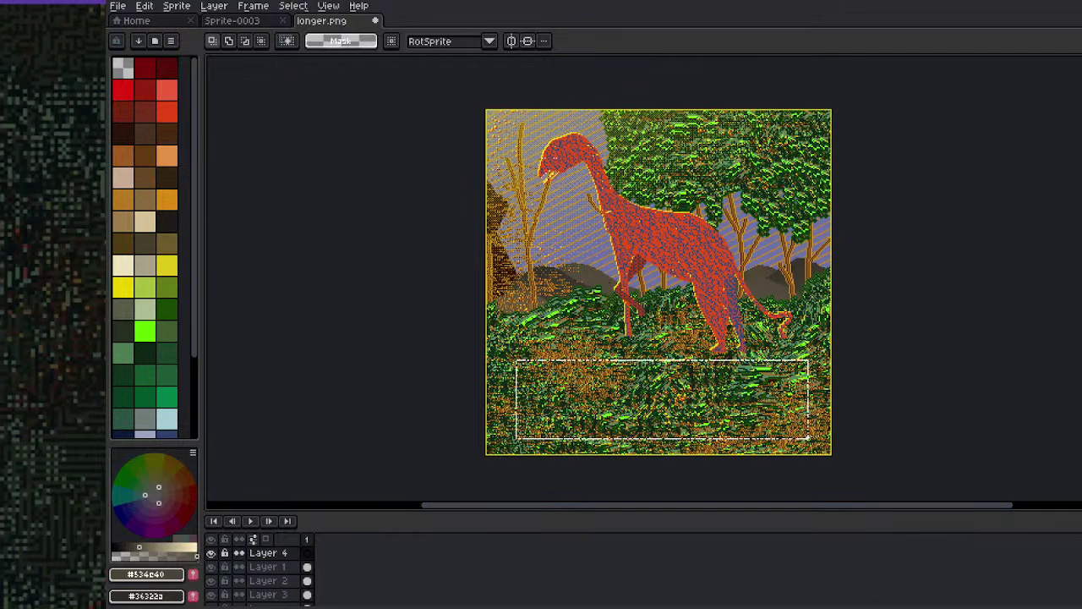
Stroke the selected rectangle in yellow Idx-30 on Layer 4 and scatter 1 px yellow spray dots inside it
left_click(122, 287)
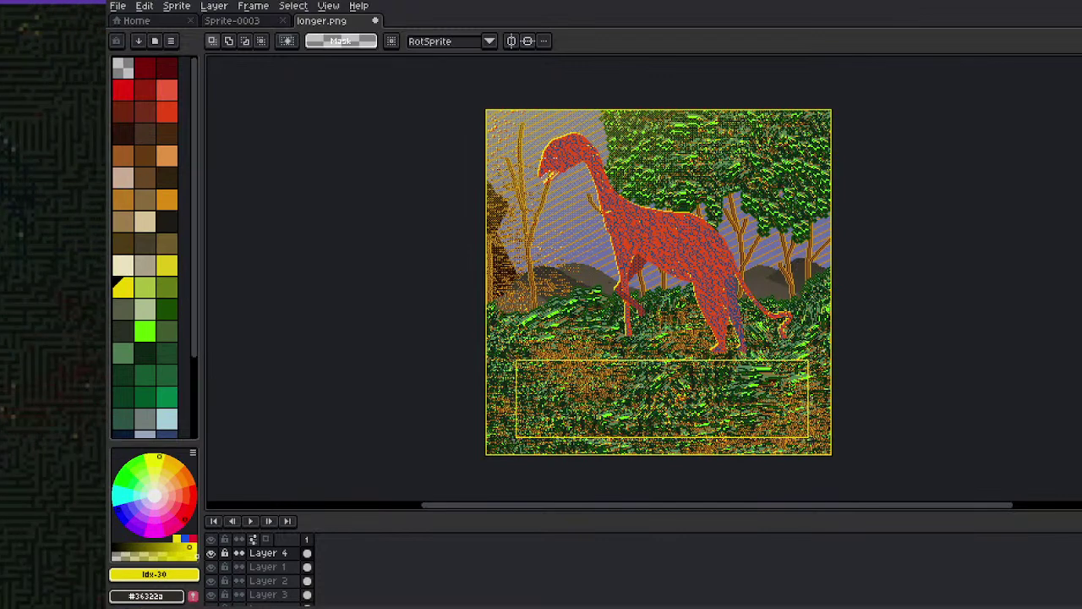
key("w")
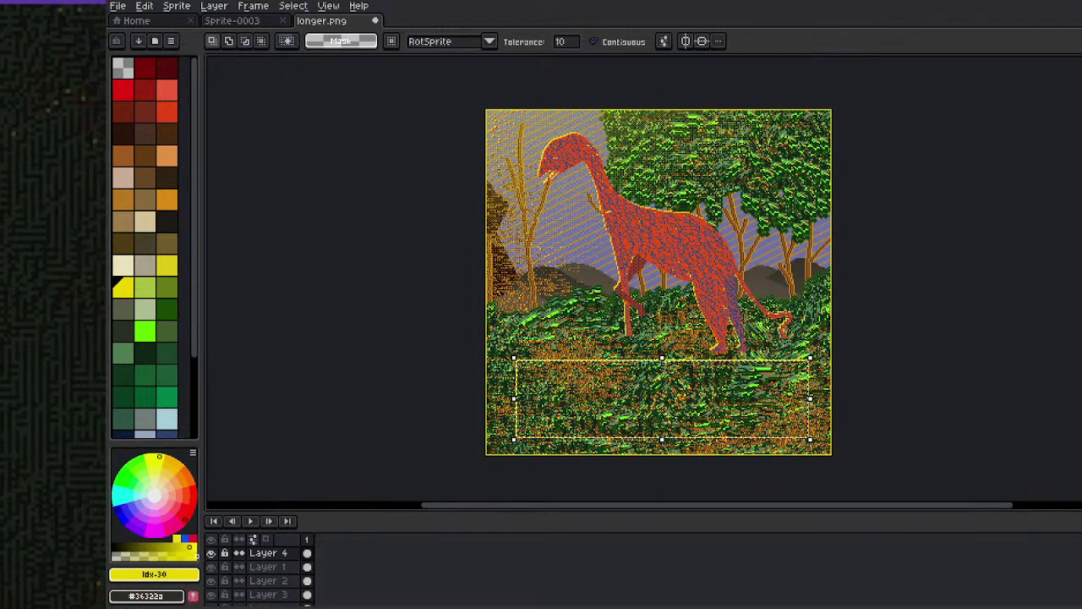
key("shift+s")
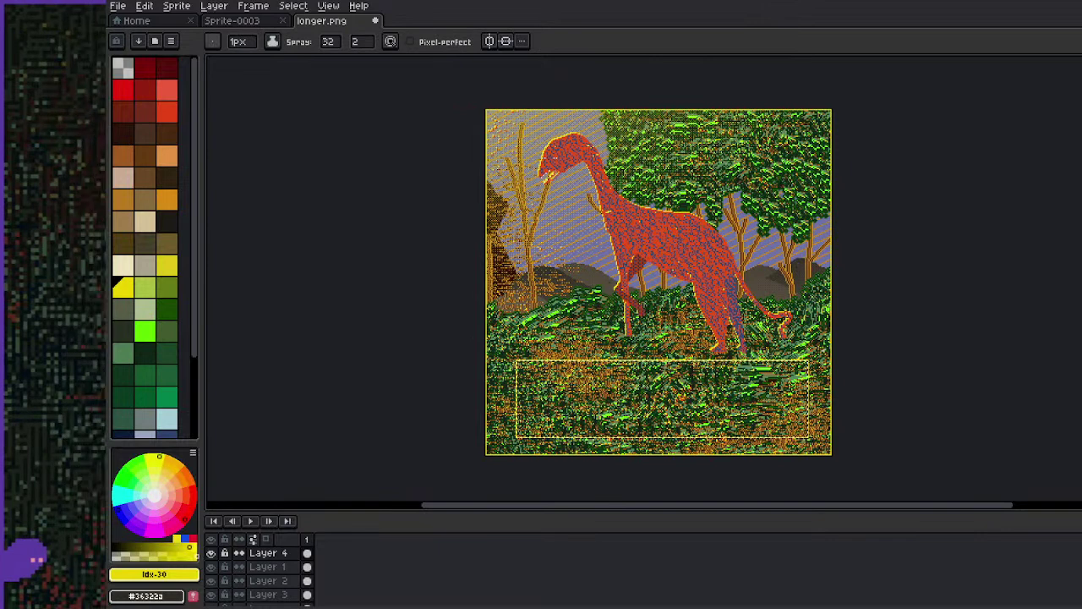
Set foreground Idx-47 and background Idx-50, and outline the sprayed dots on their outside in green Idx-47 along the four straight directions
left_click(166, 395)
right_click(168, 423)
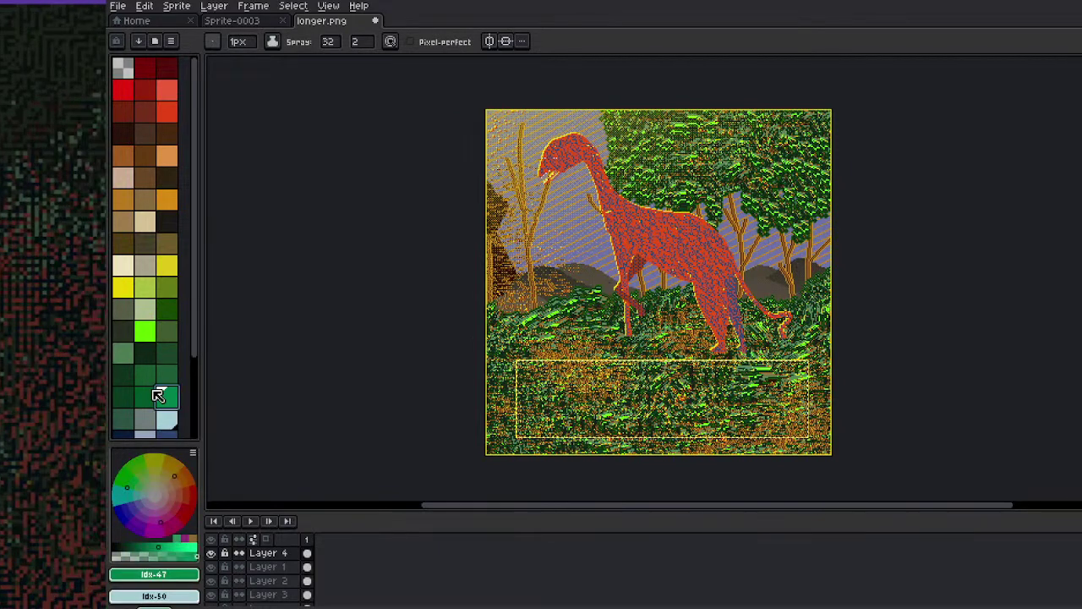
key("shift+o")
key("Escape")
key("shift+o")
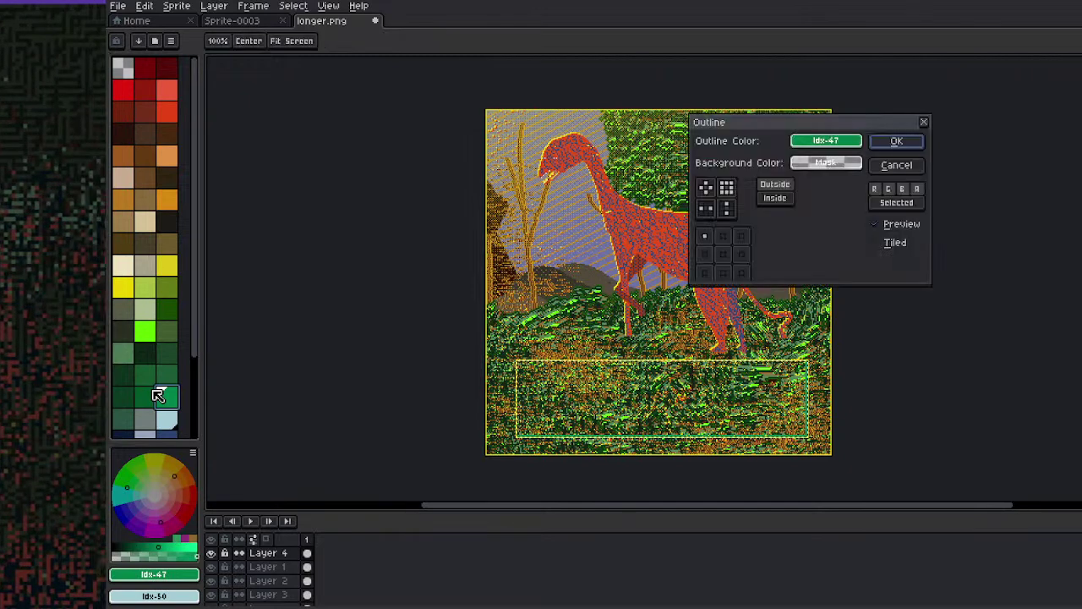
left_click(705, 187)
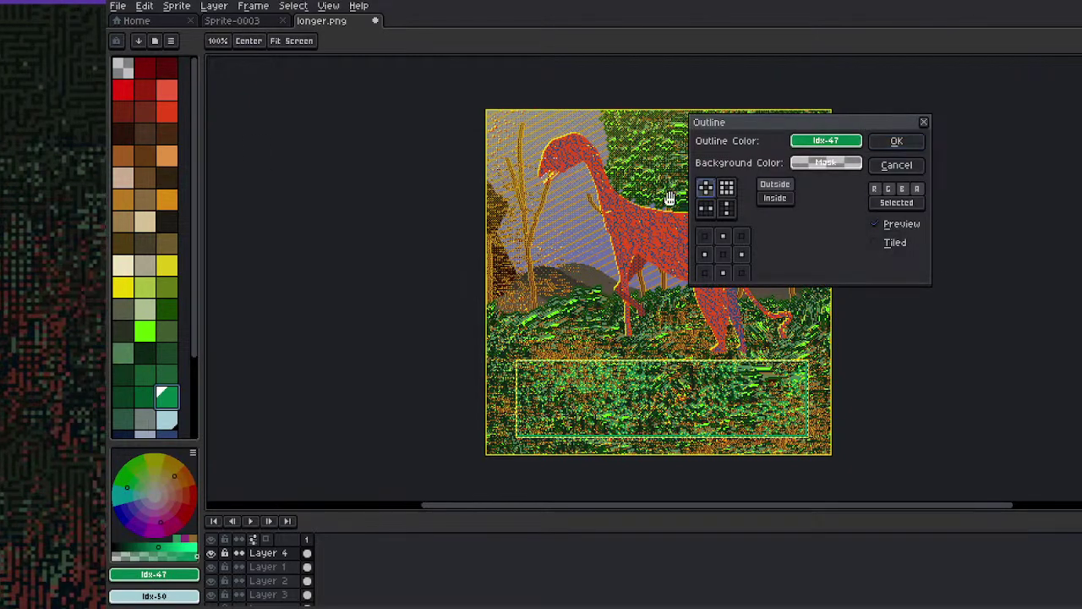
key("Return")
Repeat the outside outline, alternating pale blue Idx-50 and green Idx-47, until the maze pattern fills the whole rectangle
key("shift+o")
key("Return")
key("shift+o")
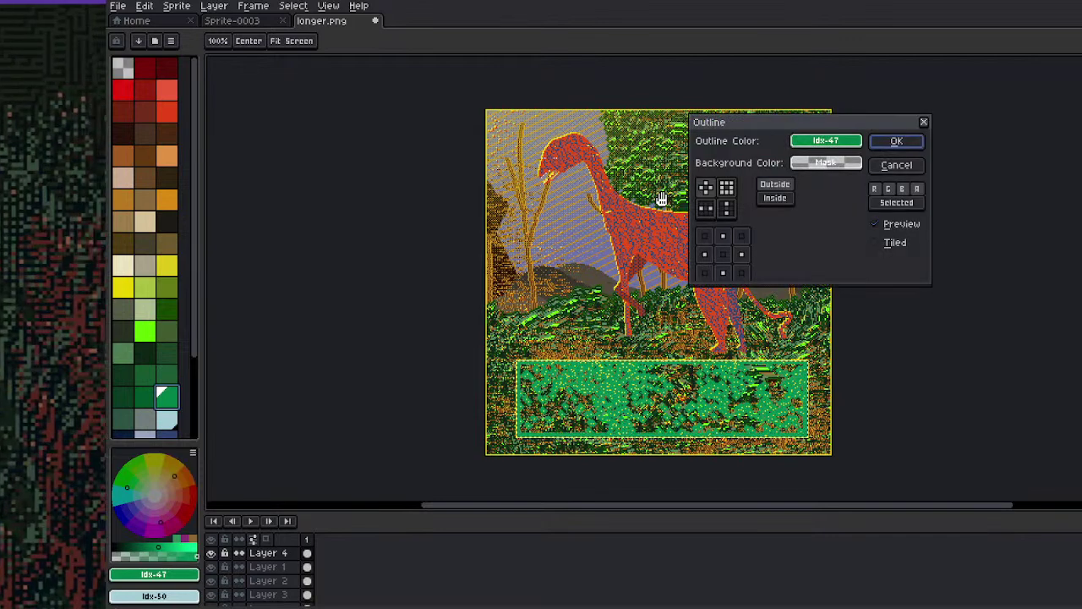
key("Return")
key("shift+o")
key("Return")
key("shift+o")
key("Return")
key("shift+o")
key("Return")
key("shift+o")
key("Return")
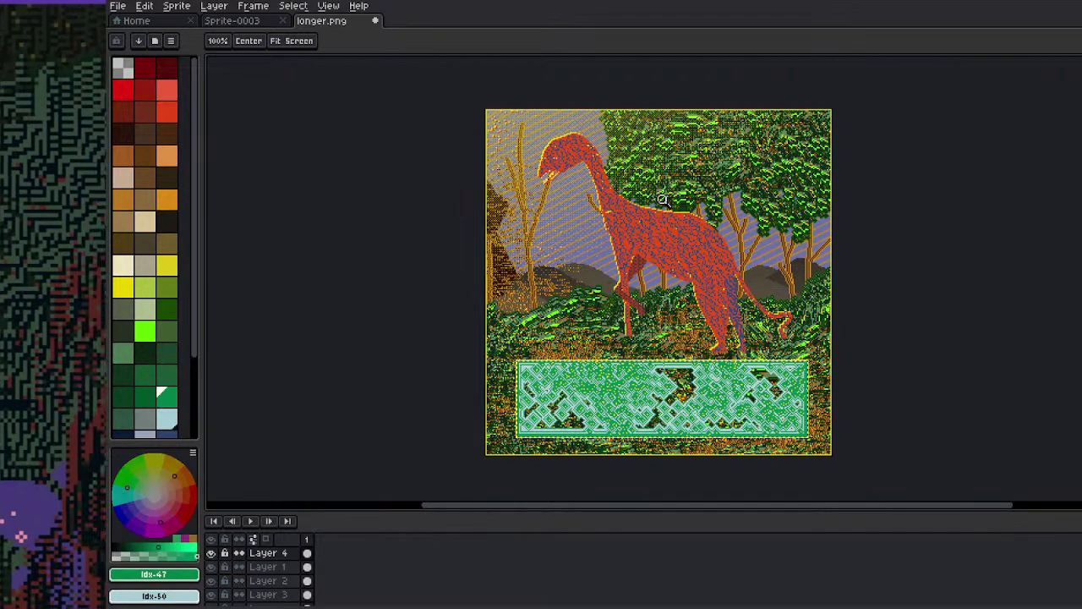
key("shift+o")
key("Return")
key("x")
key("shift+o")
key("Return")
key("x")
key("shift+o")
key("Return")
key("x")
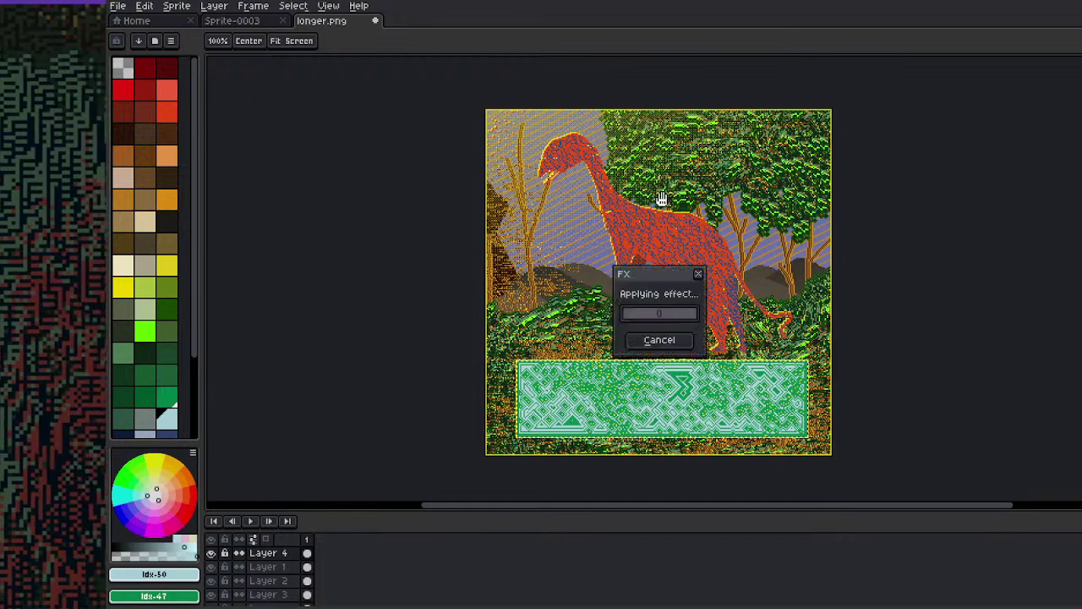
key("x")
key("shift+o")
key("Return")
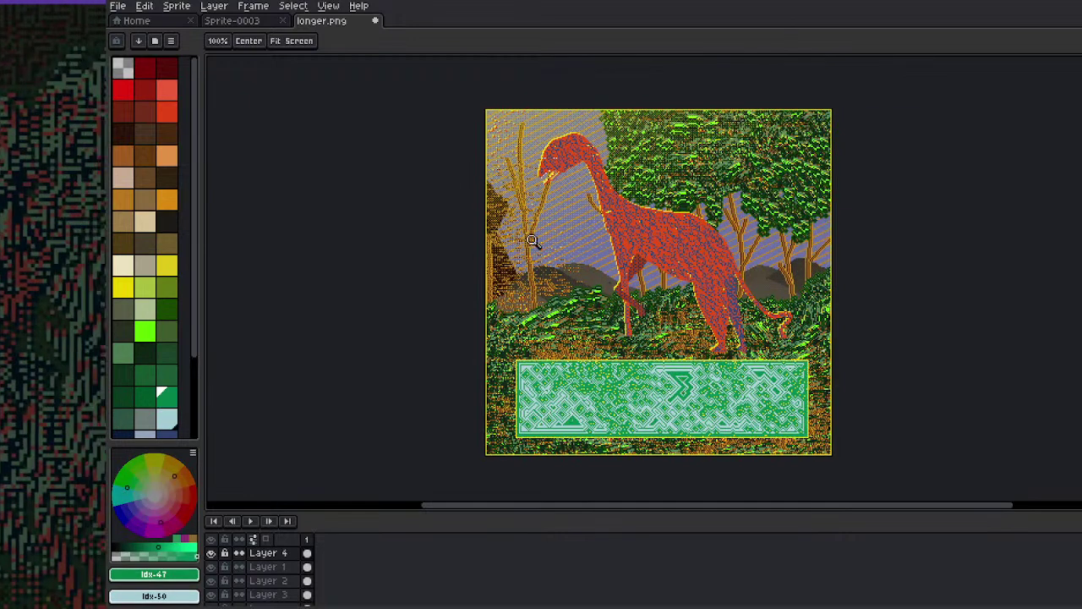
Try a downward Bayer Matrix 8x8 gradient from green Idx-47 to pale blue Idx-50 on the rectangle's pale lines at opacity 93
scroll(635, 243, "down", 1)
scroll(626, 218, "up", 1)
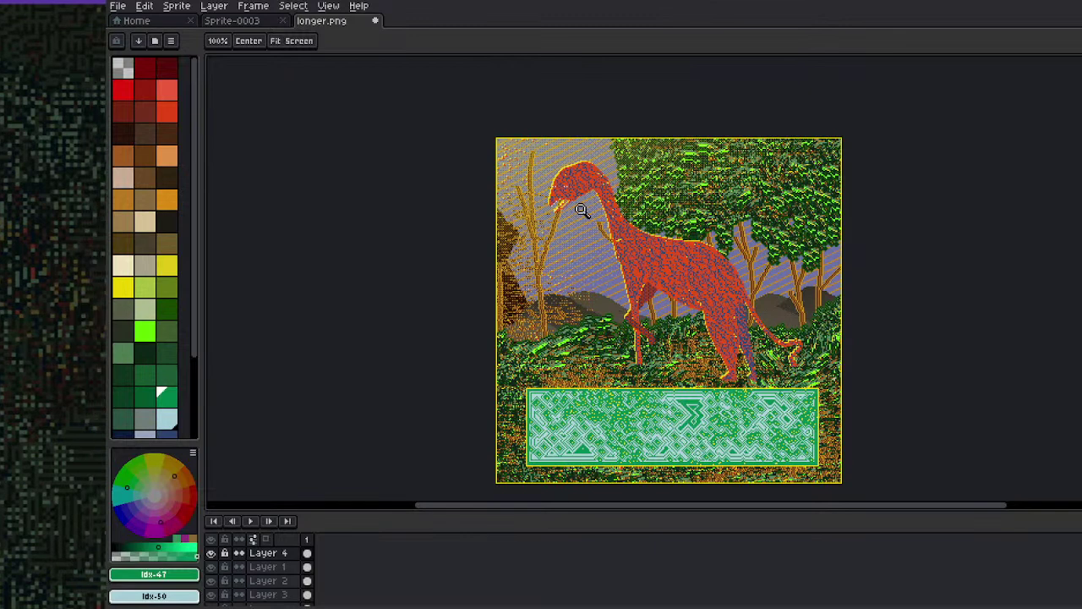
left_click(695, 429)
key("g")
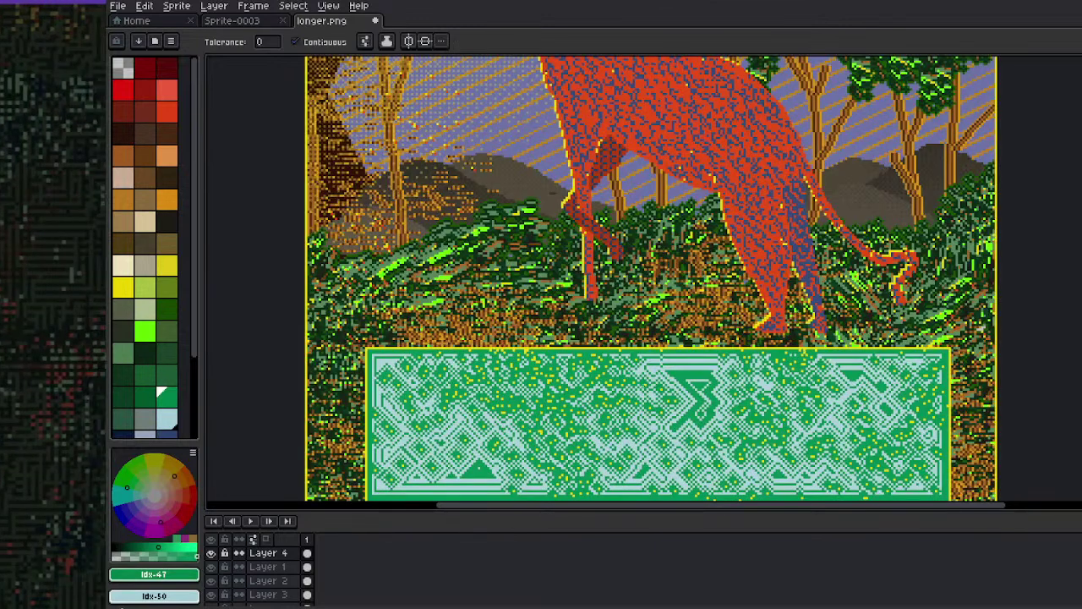
key("shift+g")
left_click_drag(687, 355, 685, 486)
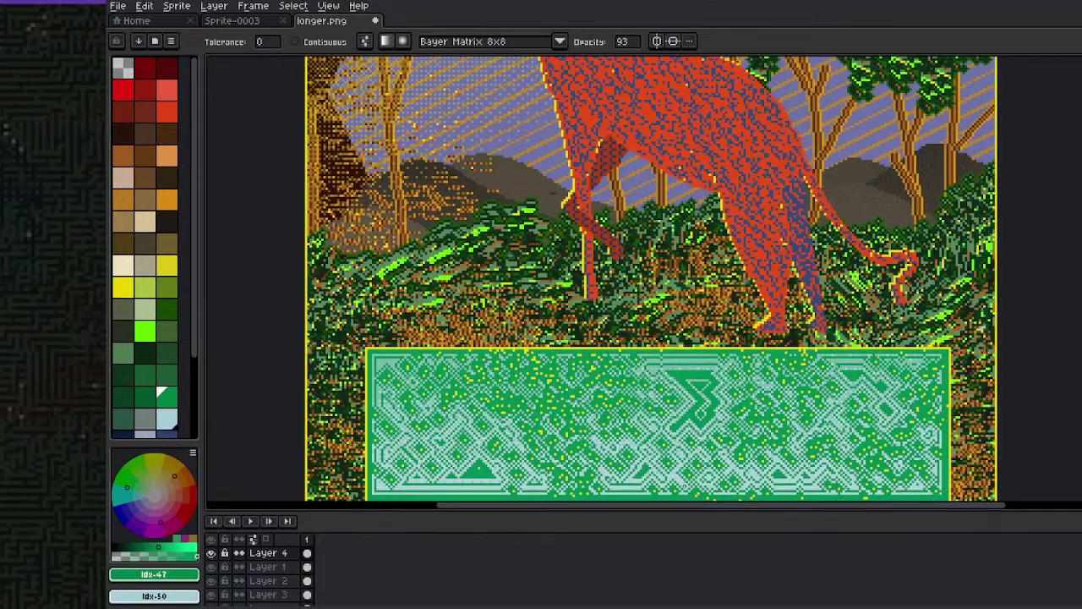
Make green Idx-47 the background colour and sample the rectangle border's yellow as the foreground colour
key("alt")
key("x")
key("alt")
left_click(553, 378, "alt")
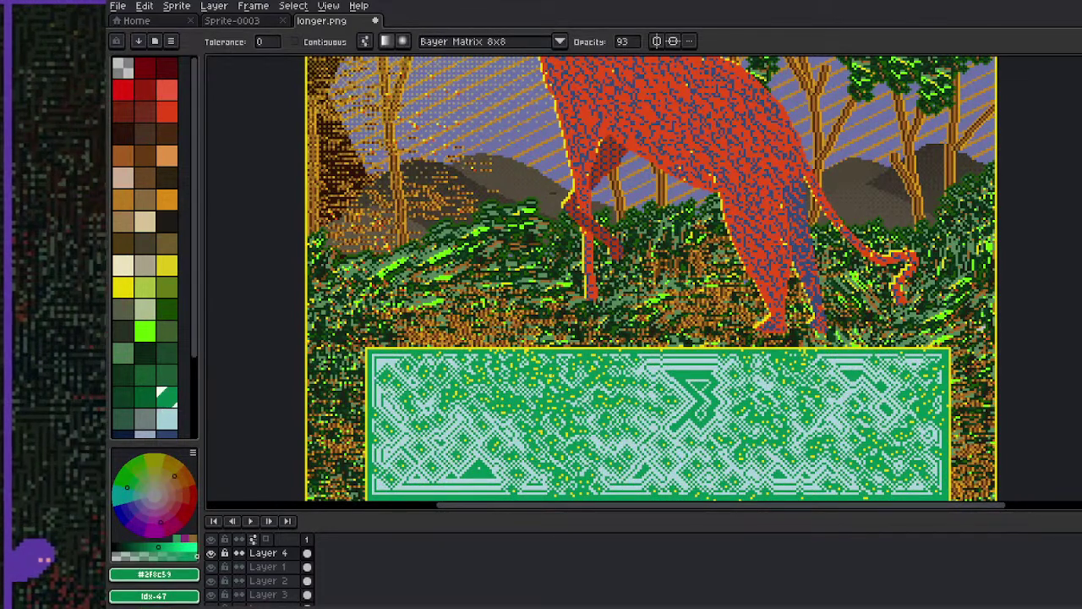
left_click(532, 348, "alt")
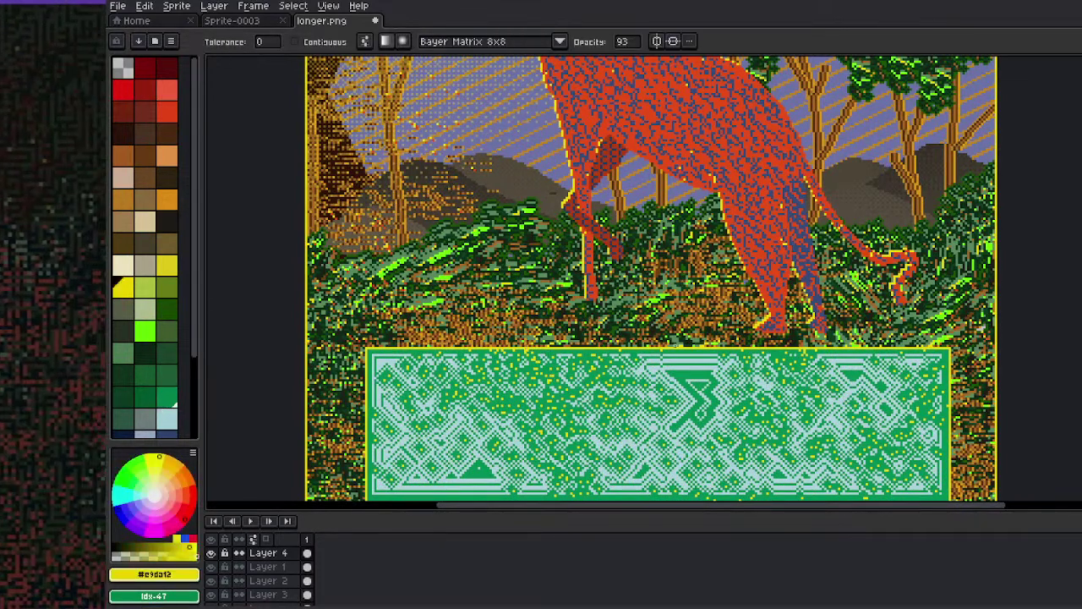
Fade the rectangle's green areas to yellow near its right edge with a Bayer Matrix 8x8 gradient, undoing the vertical and full-width trials
left_click_drag(699, 354, 690, 444)
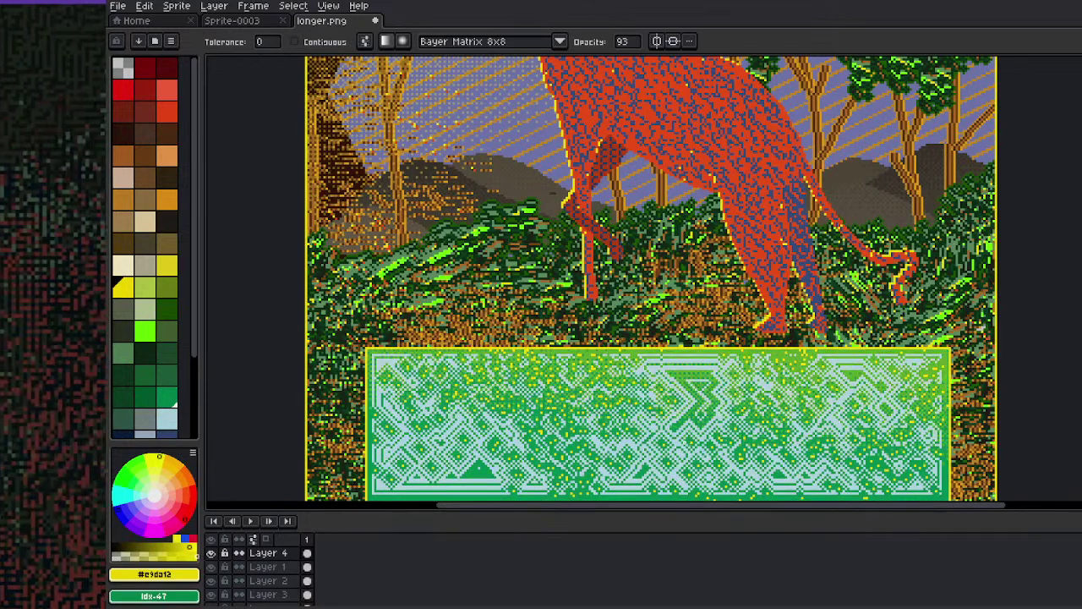
key("ctrl+z")
key("ctrl+y")
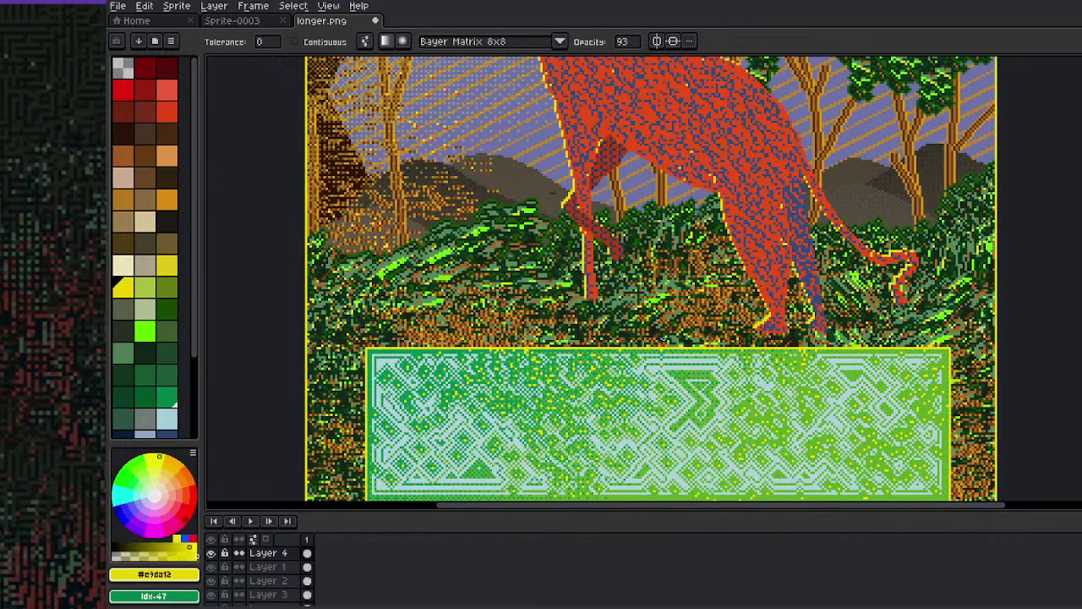
key("ctrl+z")
key("ctrl+y")
key("ctrl+z")
key("ctrl+z")
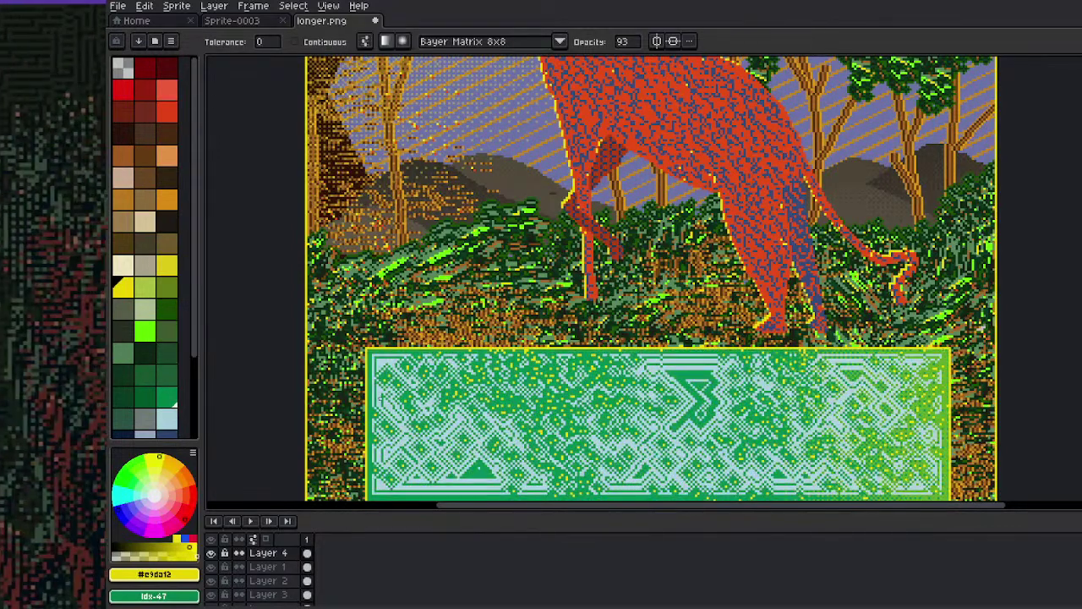
Apply a left-to-right Bayer Matrix 8x8 gradient from yellow to green across the rectangle's pale maze lines
left_click_drag(375, 356, 914, 380)
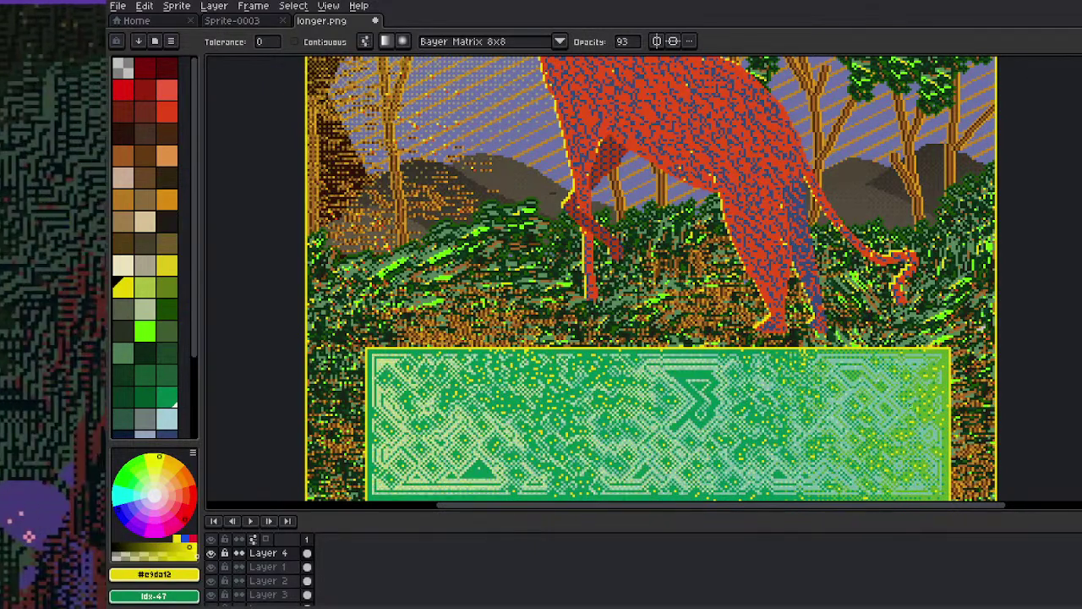
scroll(651, 279, "down", 1)
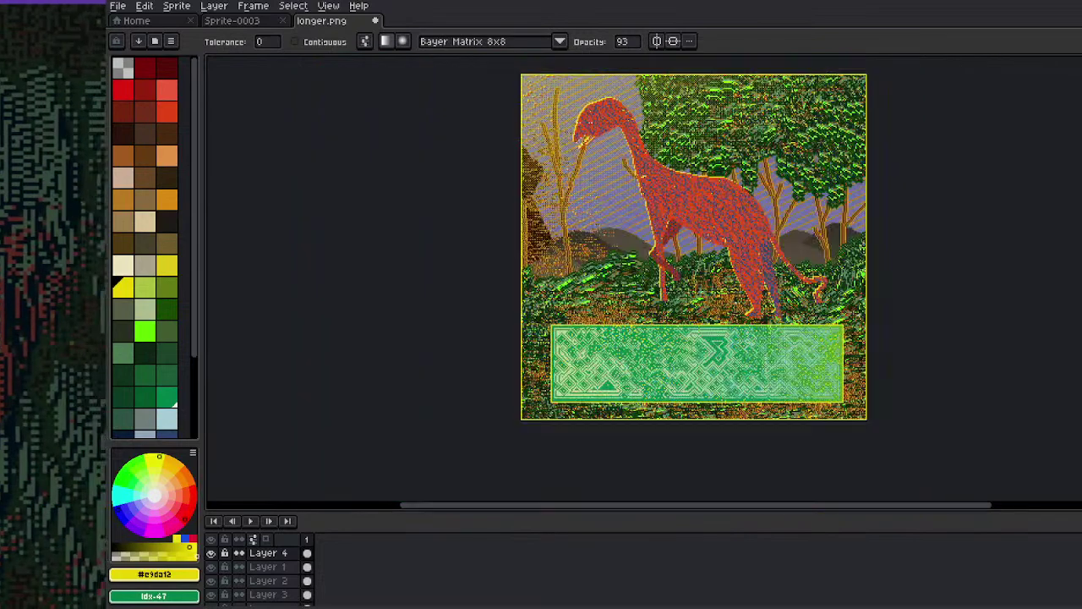
scroll(714, 271, "down", 1)
scroll(715, 270, "up", 2)
scroll(652, 279, "down", 2)
scroll(745, 291, "up", 2)
scroll(746, 290, "down", 2)
scroll(746, 291, "up", 1)
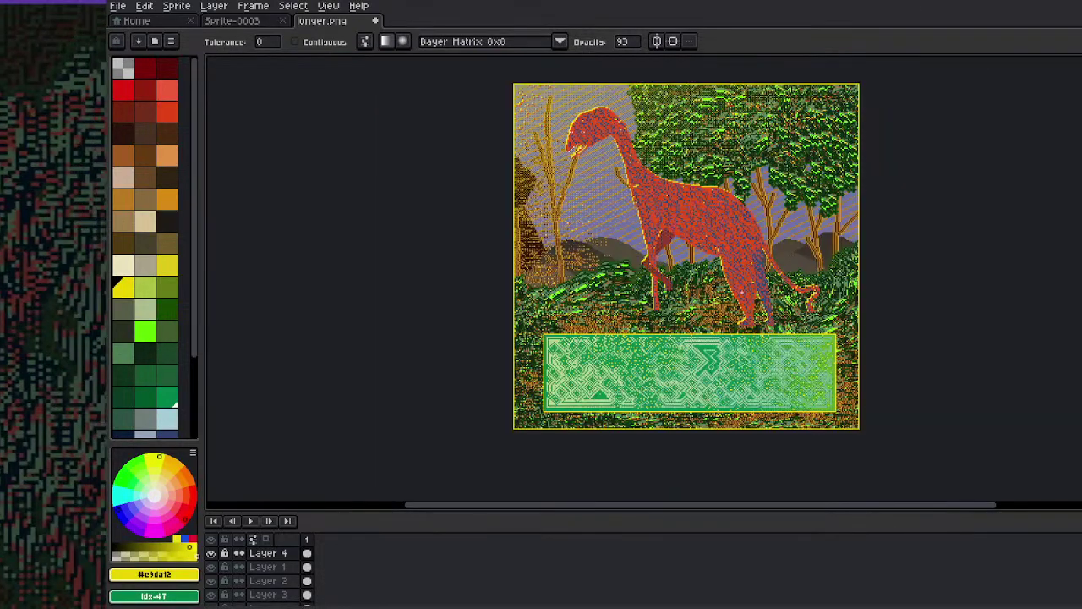
Check Layer 4 and Layer 1 by toggling their visibility, and add a new layer directly above Layer 1
left_click(211, 553)
left_click(211, 553)
left_click(211, 568)
left_click(211, 567)
left_click(276, 567)
key("shift+n")
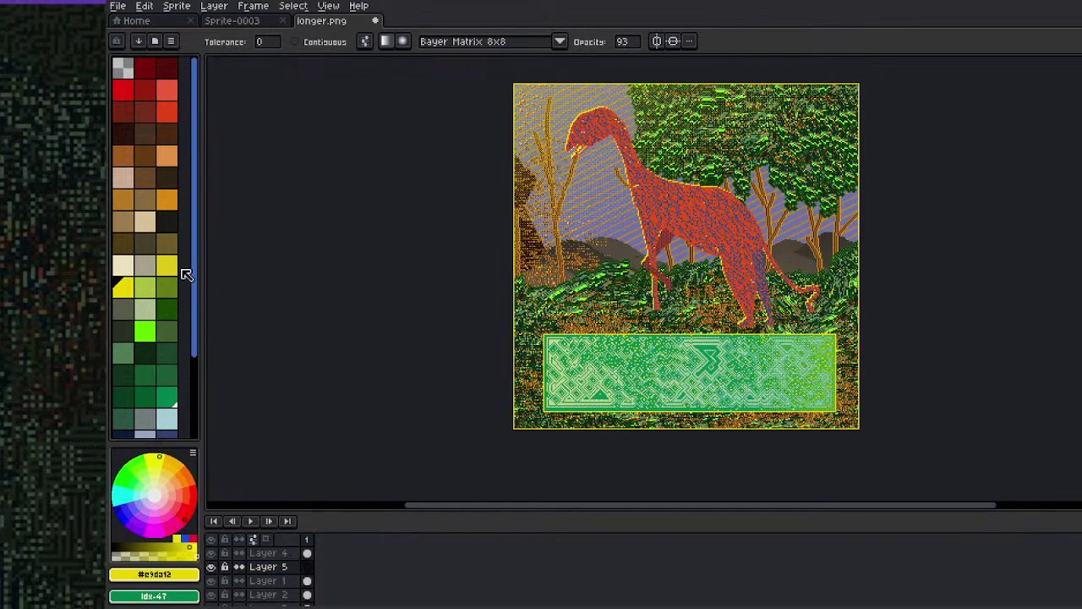
Paint solid shadow shapes in dark Idx-23 on Layer 5, spreading over the ground from the creature's front and hind feet
left_click(169, 219)
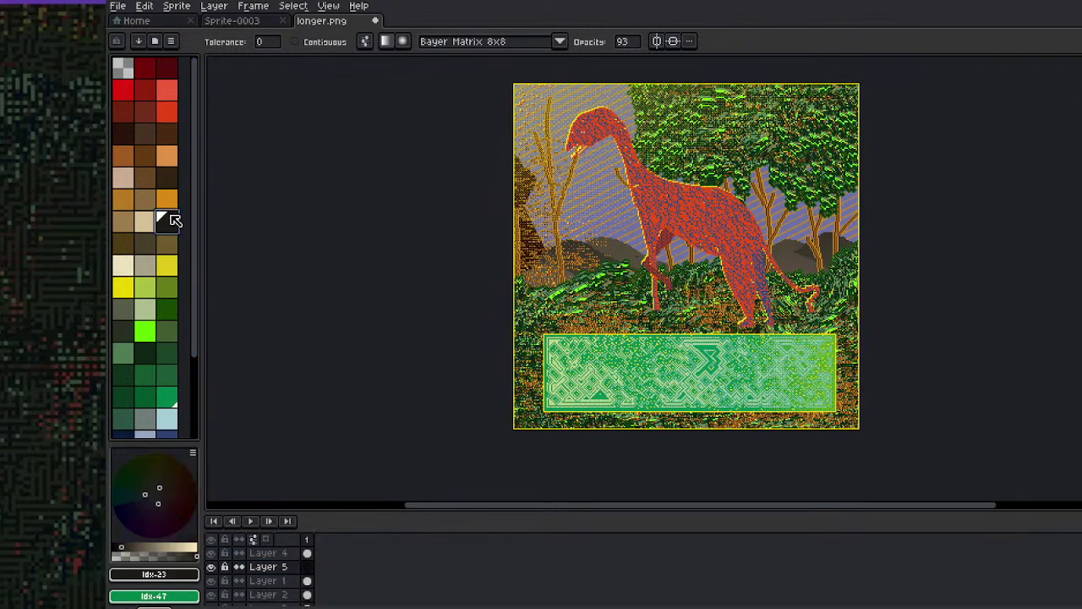
key("b")
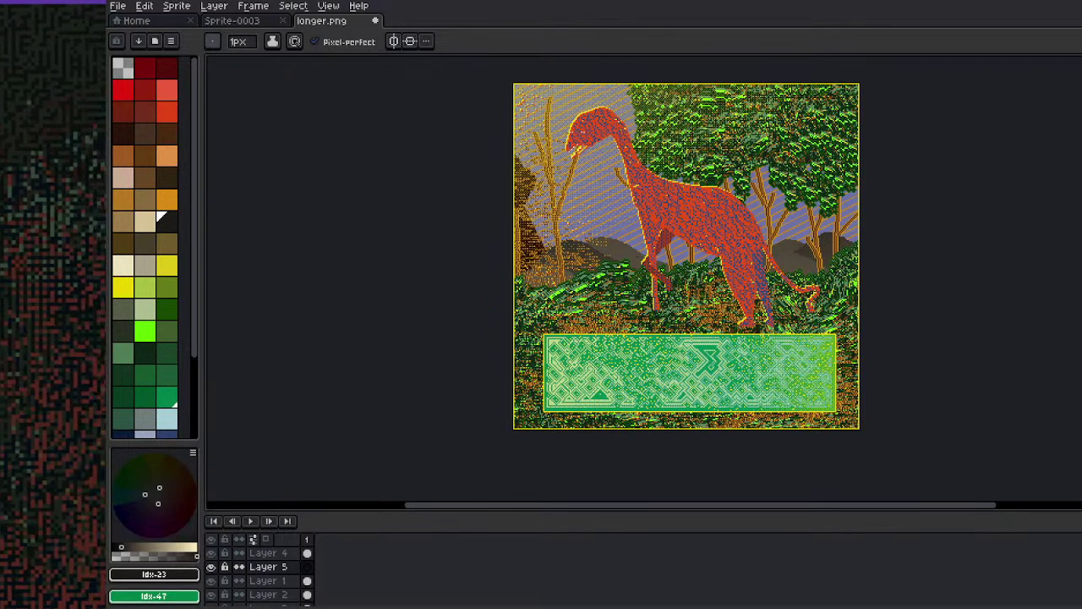
left_click_drag(655, 302, 700, 331)
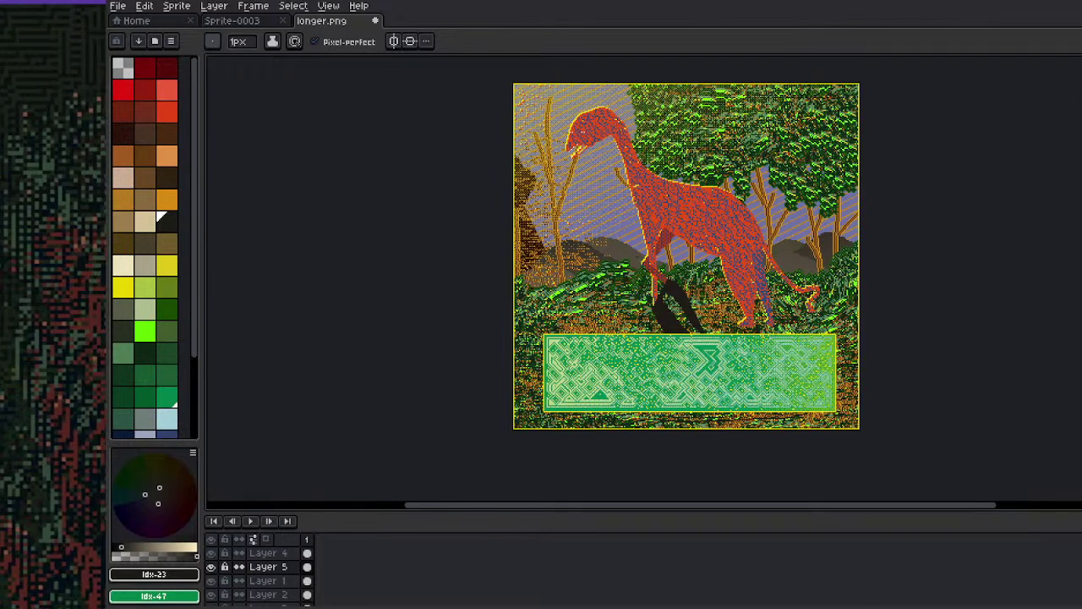
left_click_drag(744, 328, 771, 326)
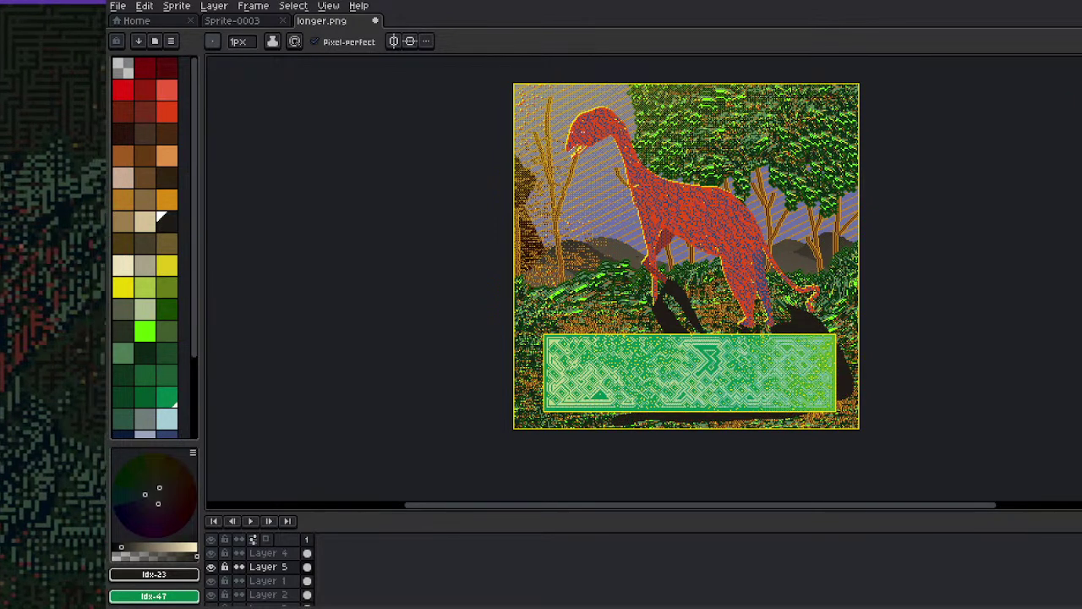
Lower the opacity of Layer 5 to 145 in its layer properties
double_click(279, 567)
left_click(994, 361)
left_click_drag(993, 361, 1019, 368)
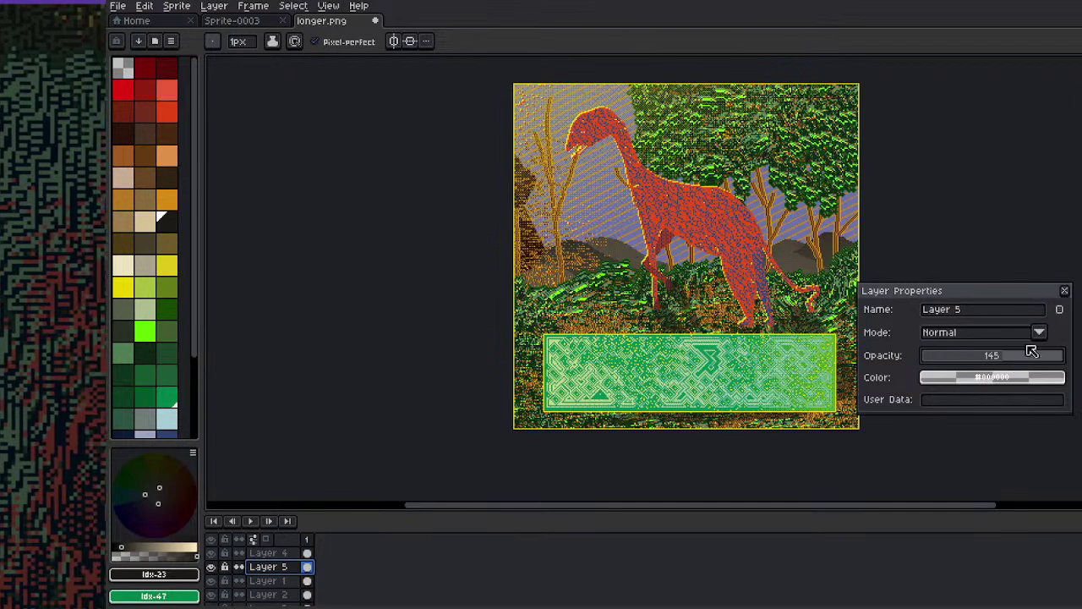
left_click(1067, 292)
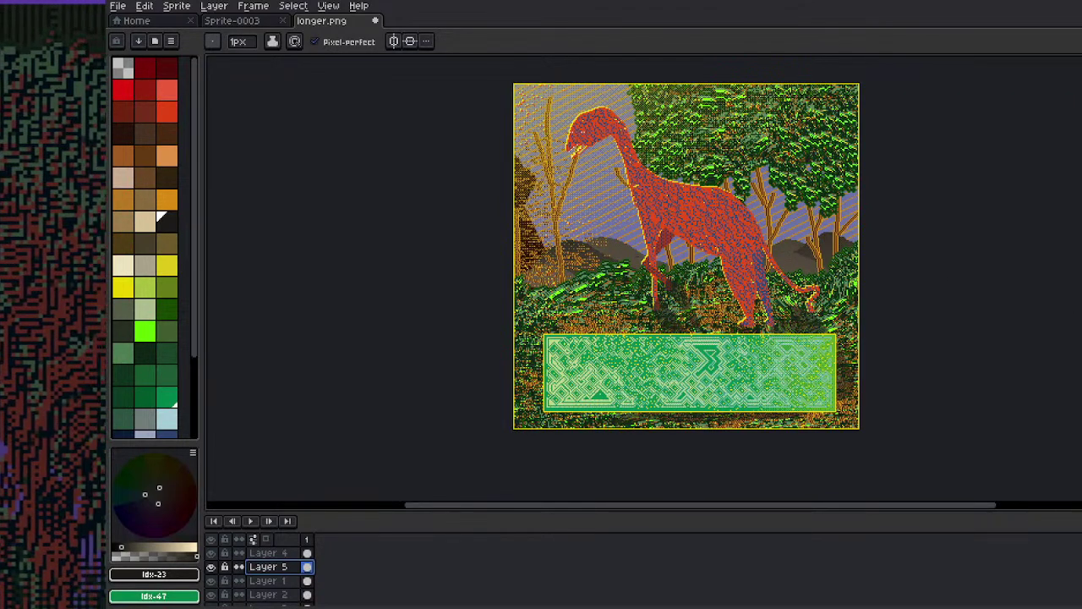
Make the dark #1f1d18 foreground colour translucent and try a shadow patch on the creature's shoulder on Layer 5
key("e")
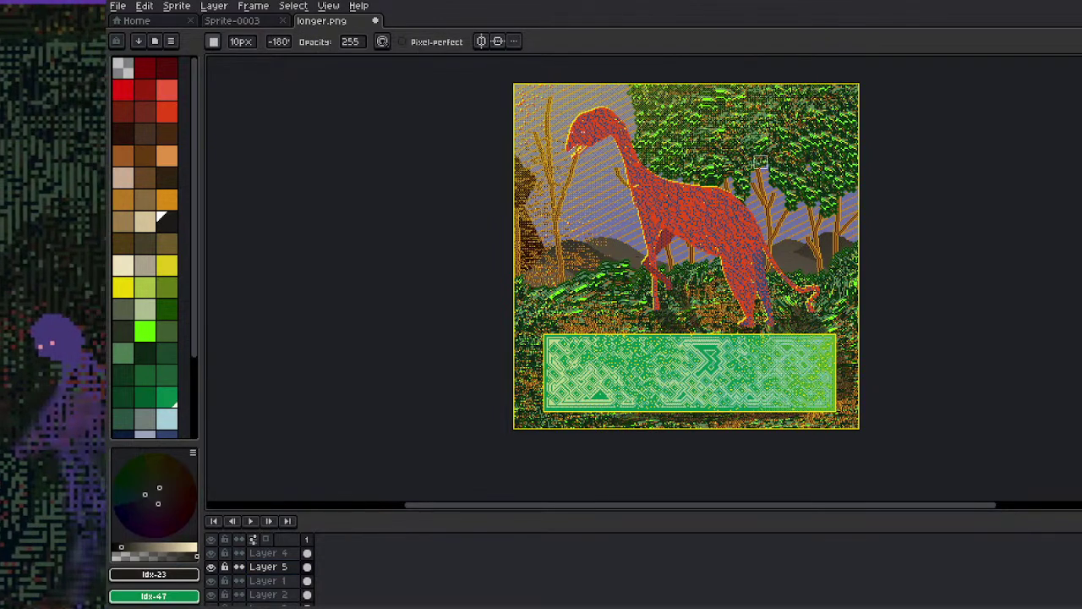
left_click_drag(720, 184, 685, 254)
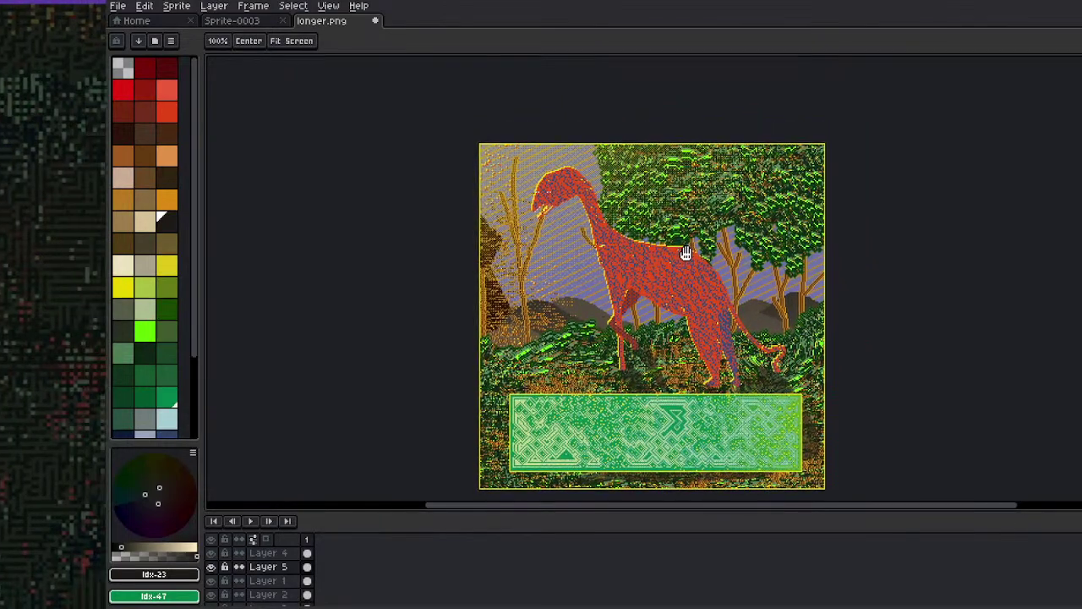
scroll(592, 203, "up", 1)
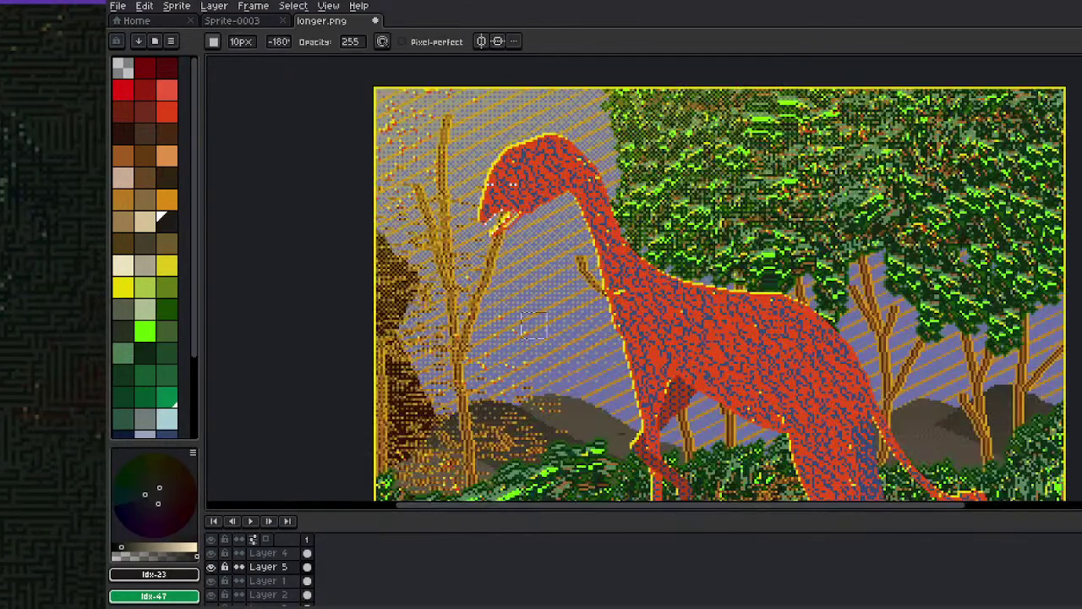
scroll(451, 415, "down", 1)
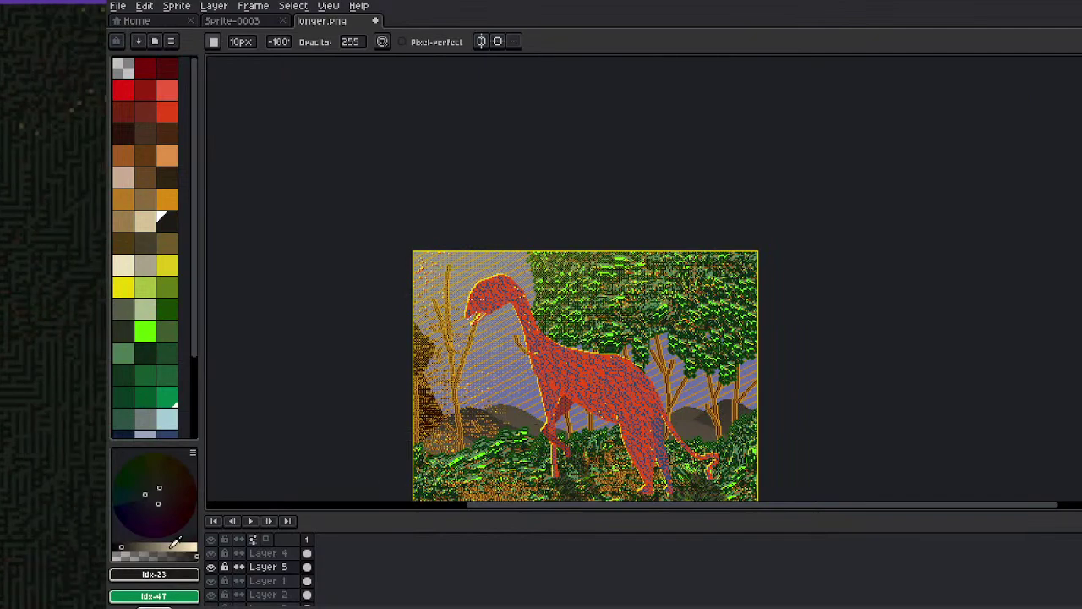
scroll(496, 338, "up", 1)
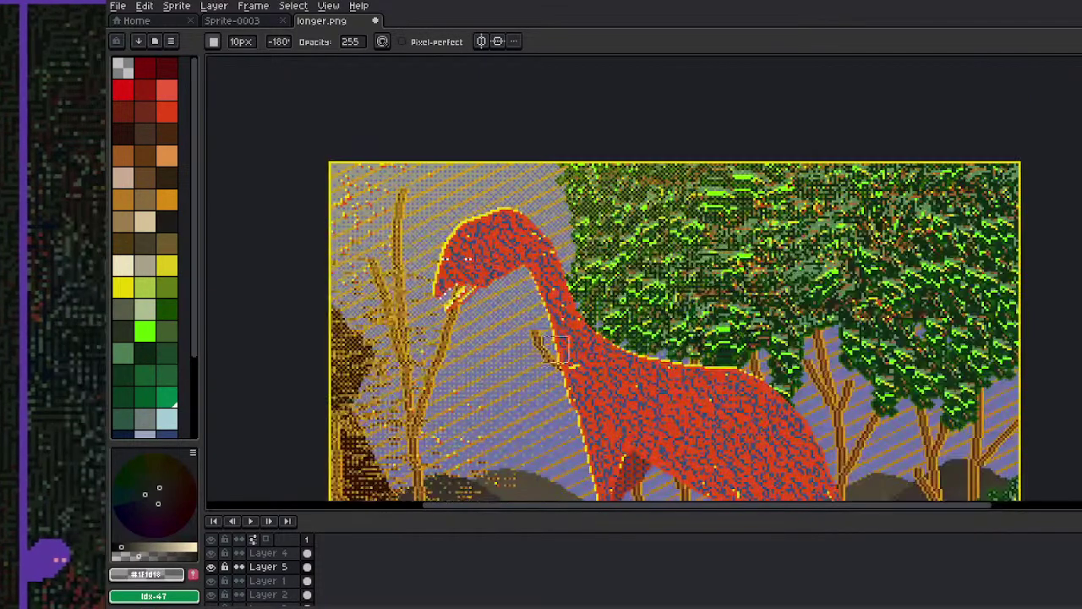
key("b")
left_click_drag(594, 378, 580, 263)
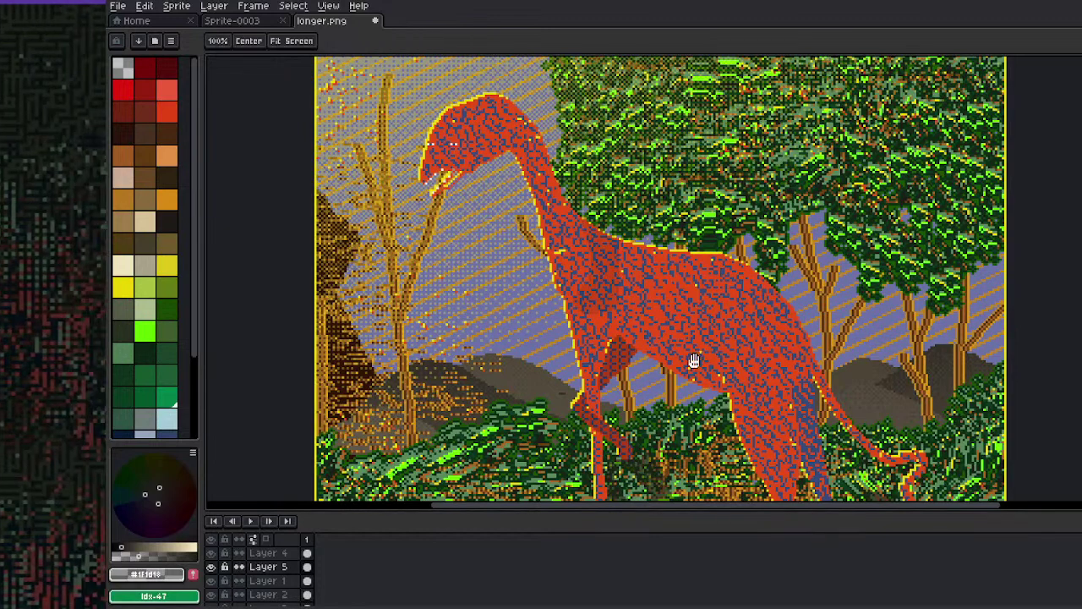
Paint translucent dark shadow strokes over the creature's belly, hind leg and back on Layer 5
left_click_drag(698, 362, 601, 265)
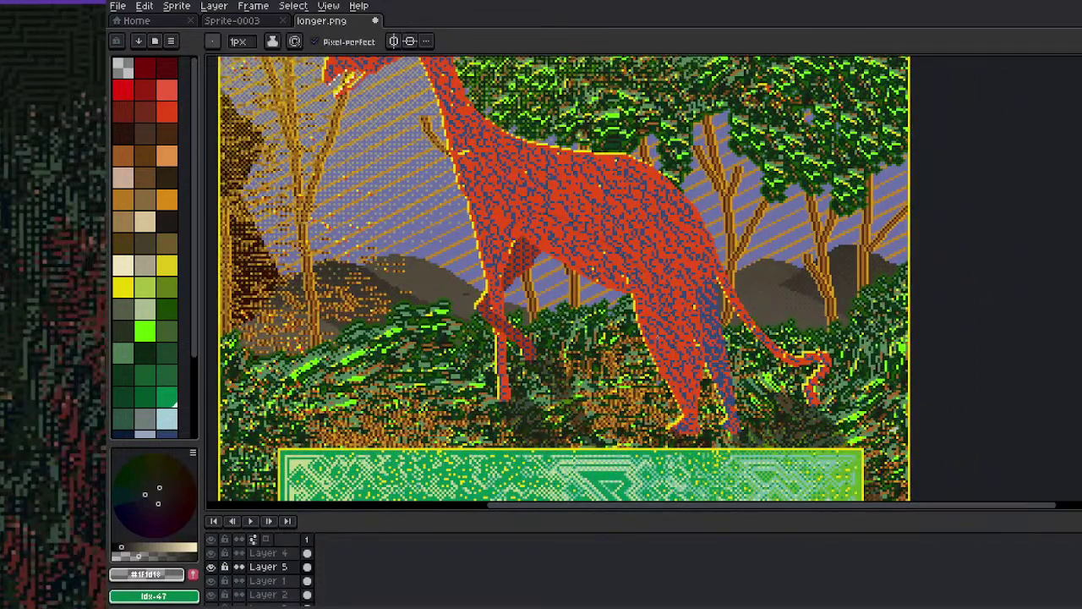
left_click_drag(519, 240, 669, 353)
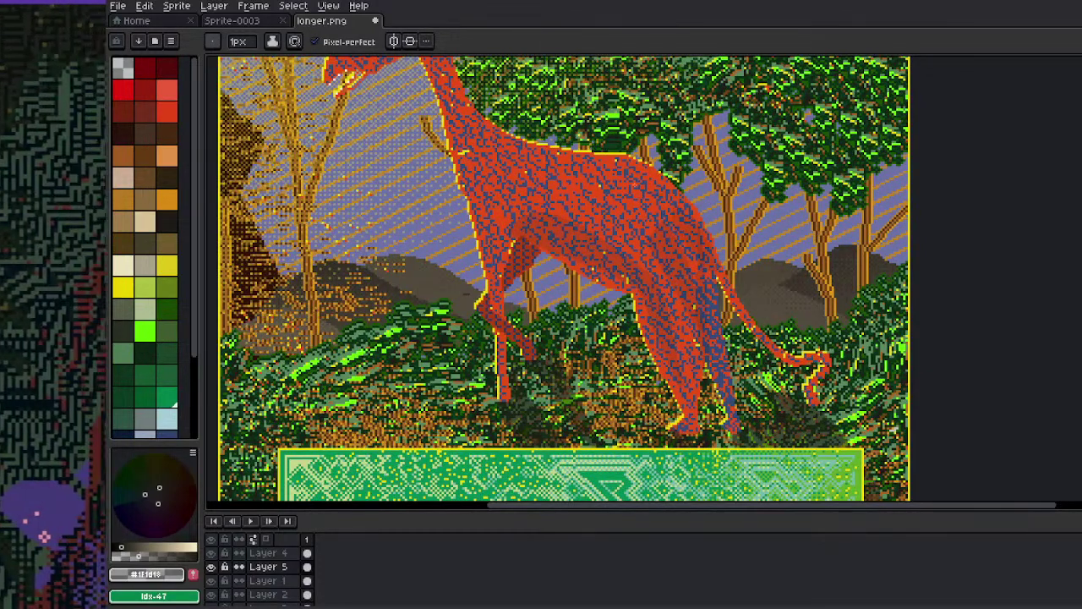
left_click_drag(591, 178, 655, 230)
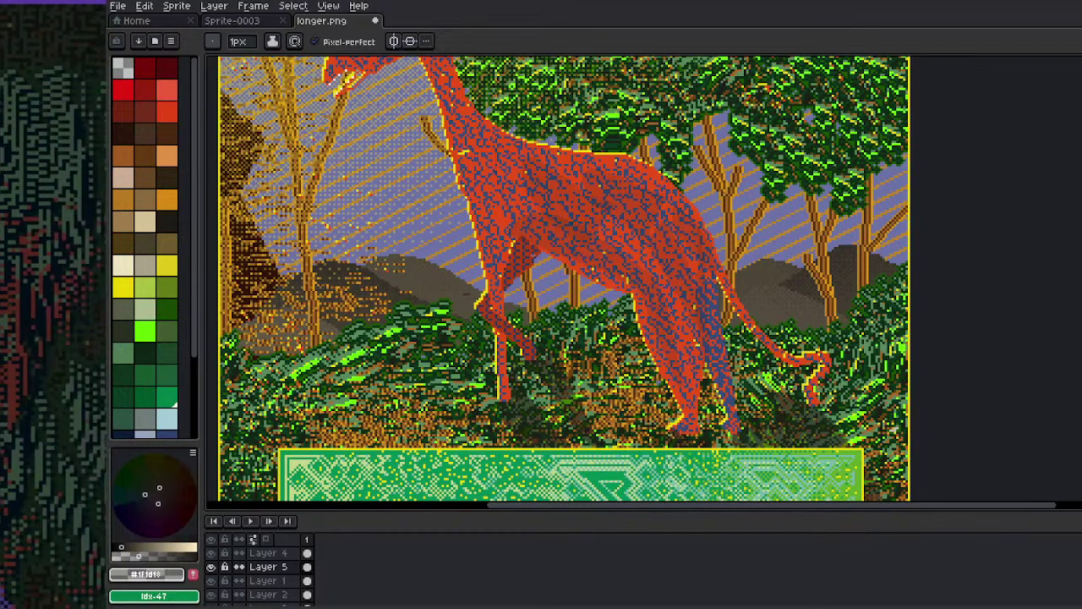
scroll(639, 172, "down", 4)
scroll(626, 125, "up", 2)
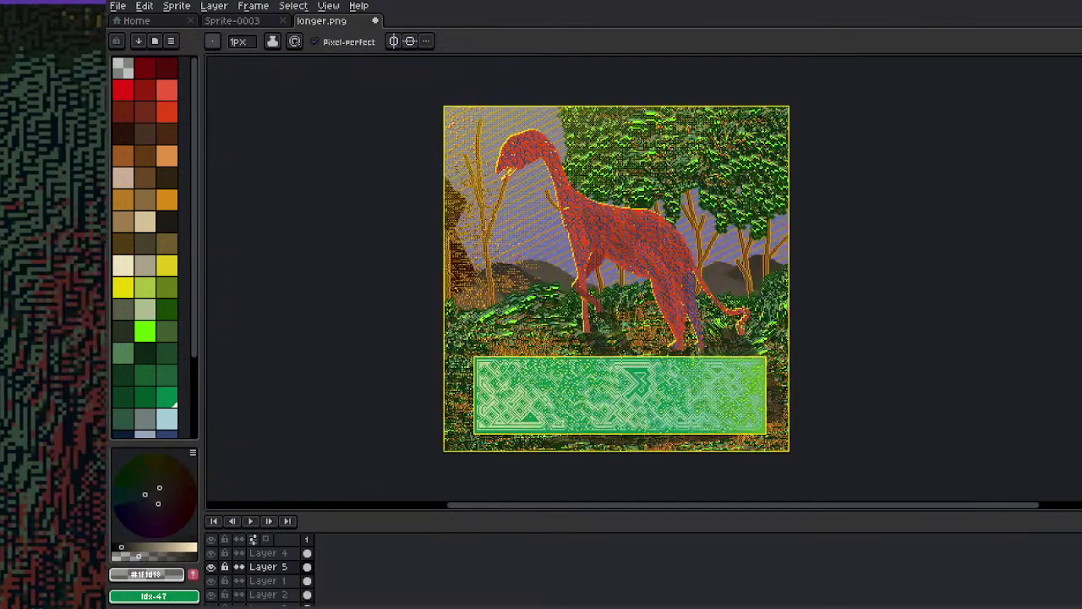
key("e")
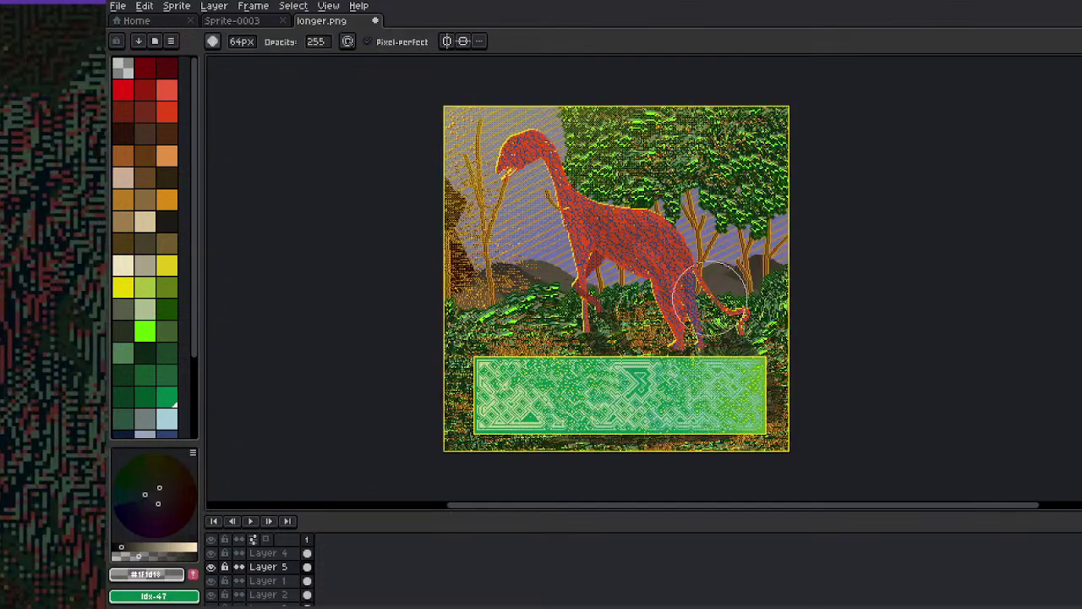
Switch to the YouTube stream page in Chrome and read through the live chat messages
key("super+Tab")
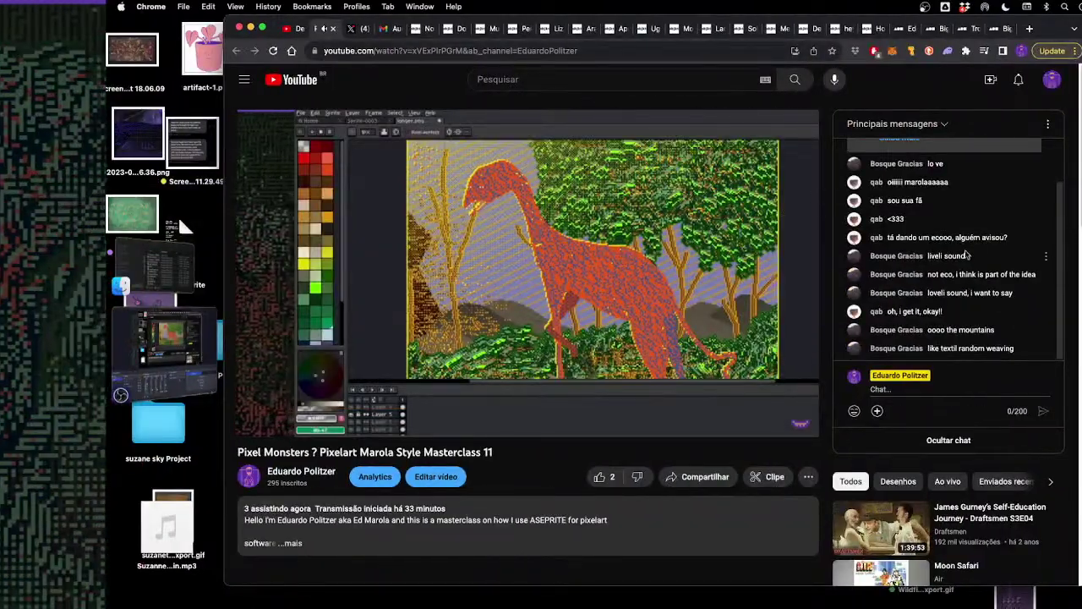
scroll(970, 256, "up", 2)
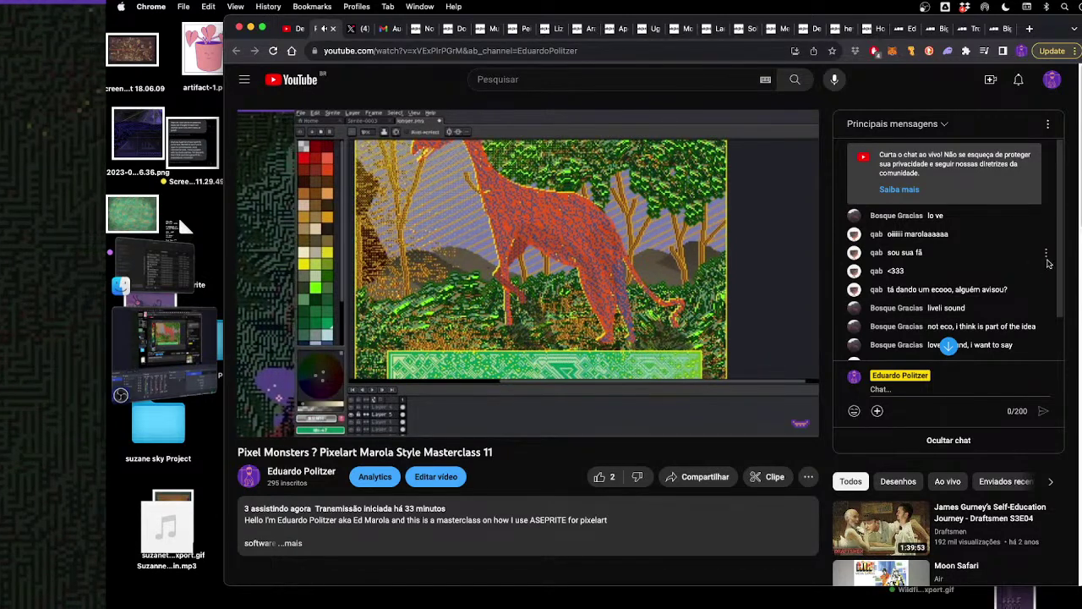
left_click_drag(1061, 255, 1060, 316)
Switch to OBS and mute the aseprite capture source in the audio mixer
key("super+Tab")
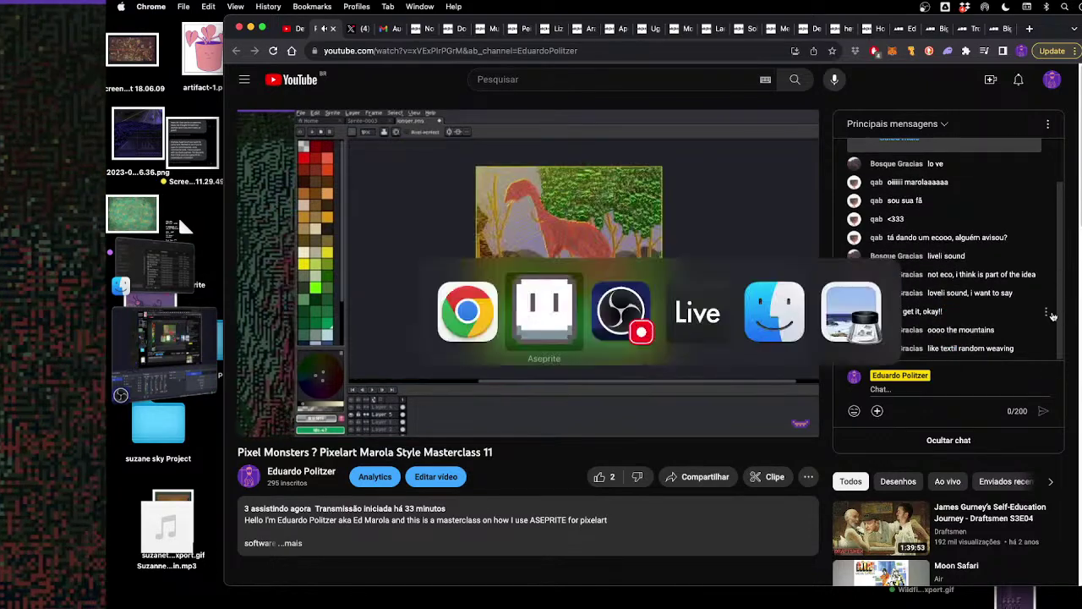
key("super+Tab")
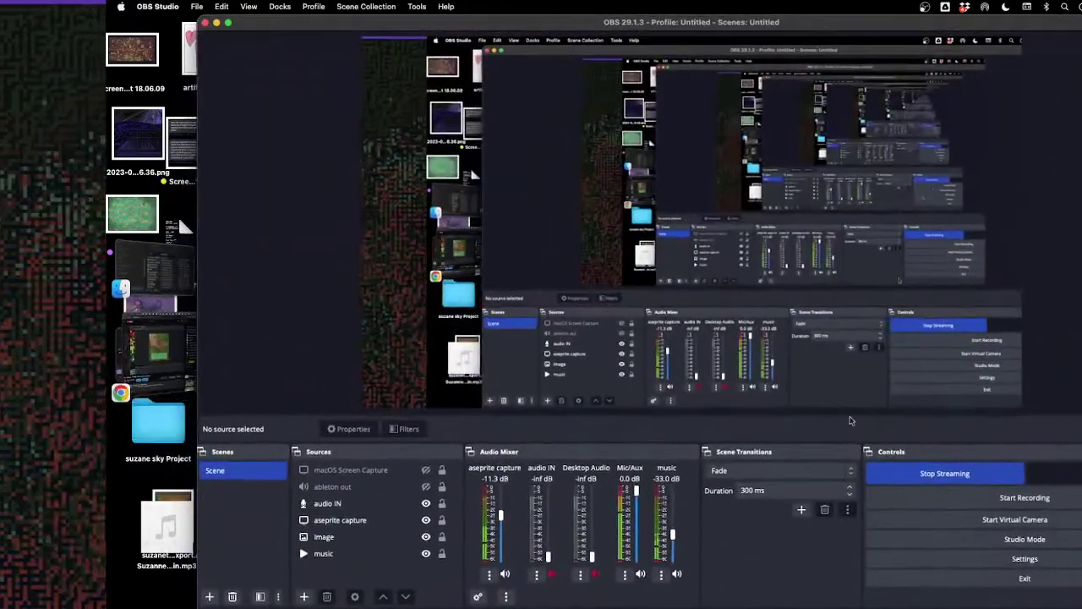
left_click(505, 574)
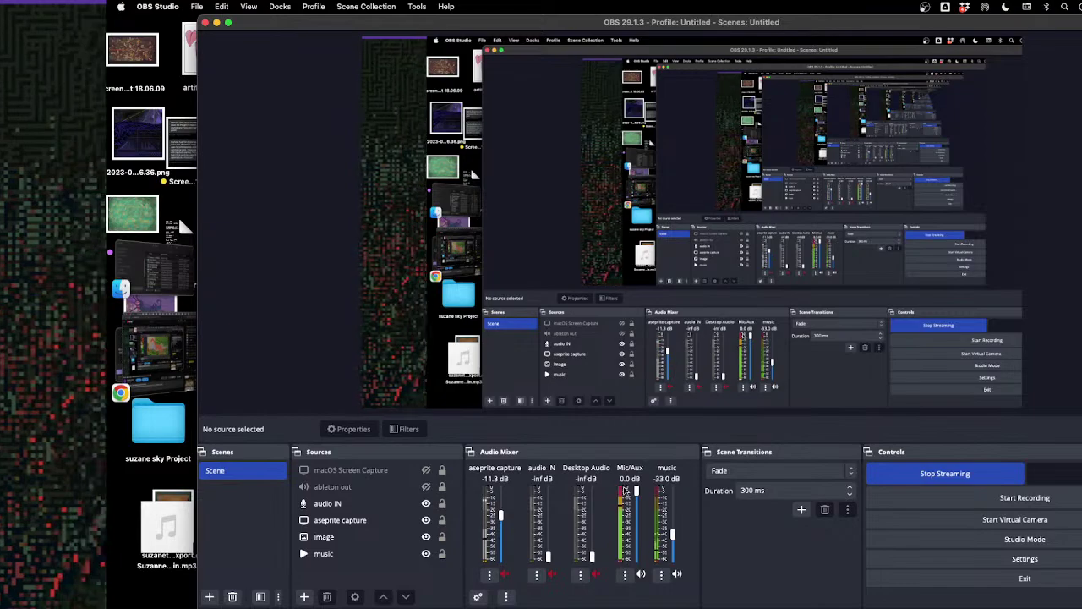
key("super+h")
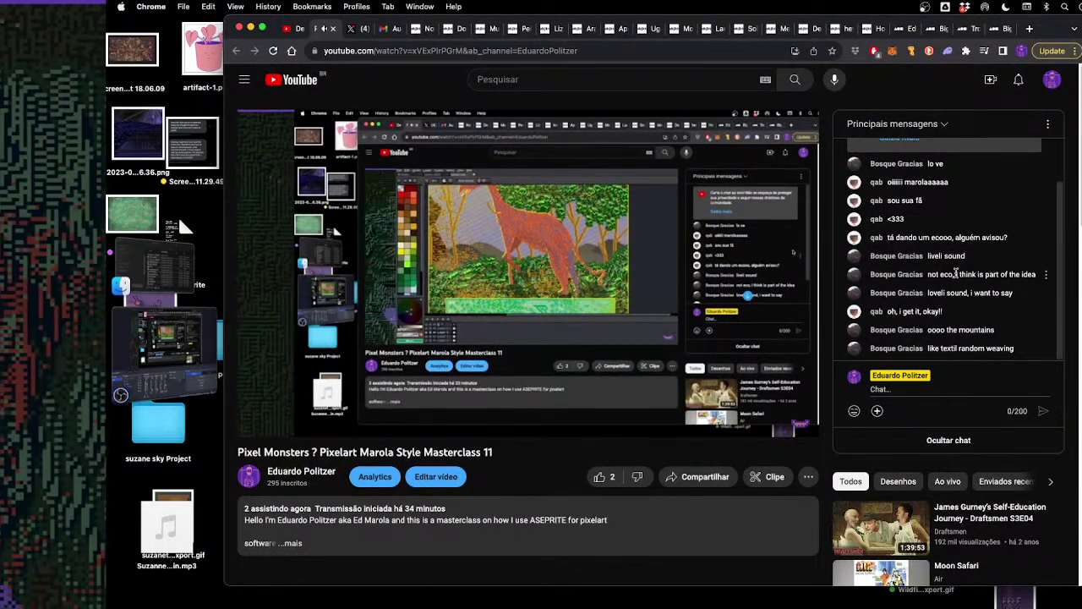
Check the stream's sound setup across the OBS audio mixer, the Ableton Live set and the YouTube stream page
left_click(179, 359)
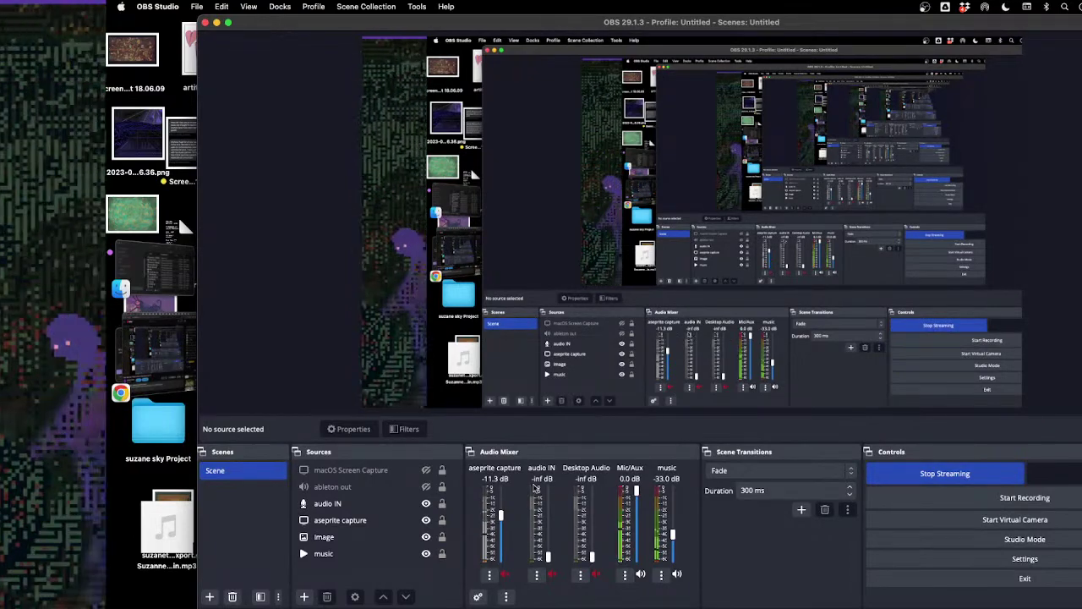
key("super+Tab")
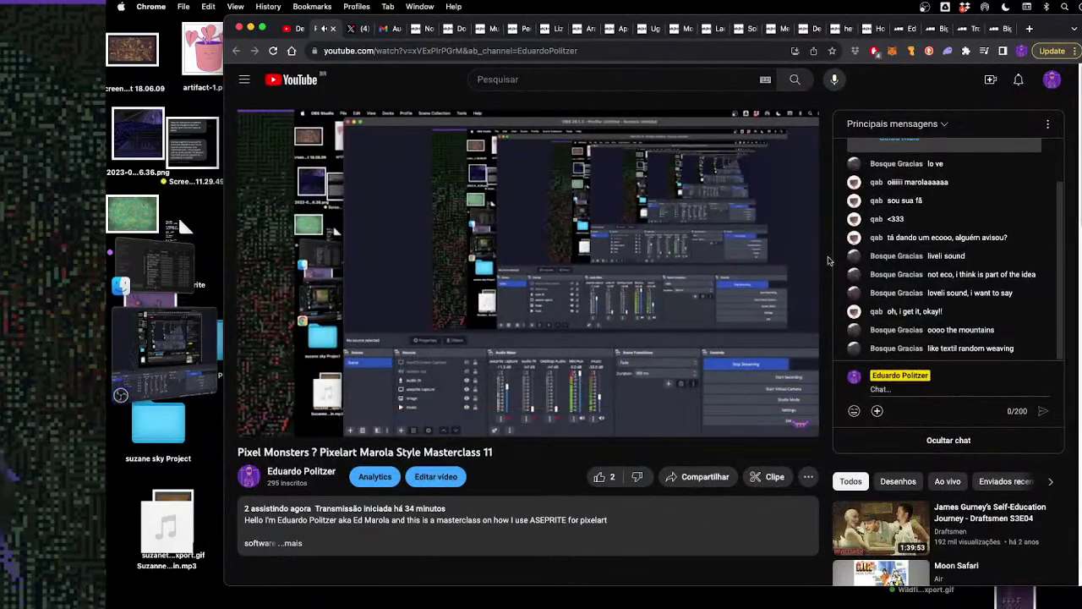
key("super+Tab")
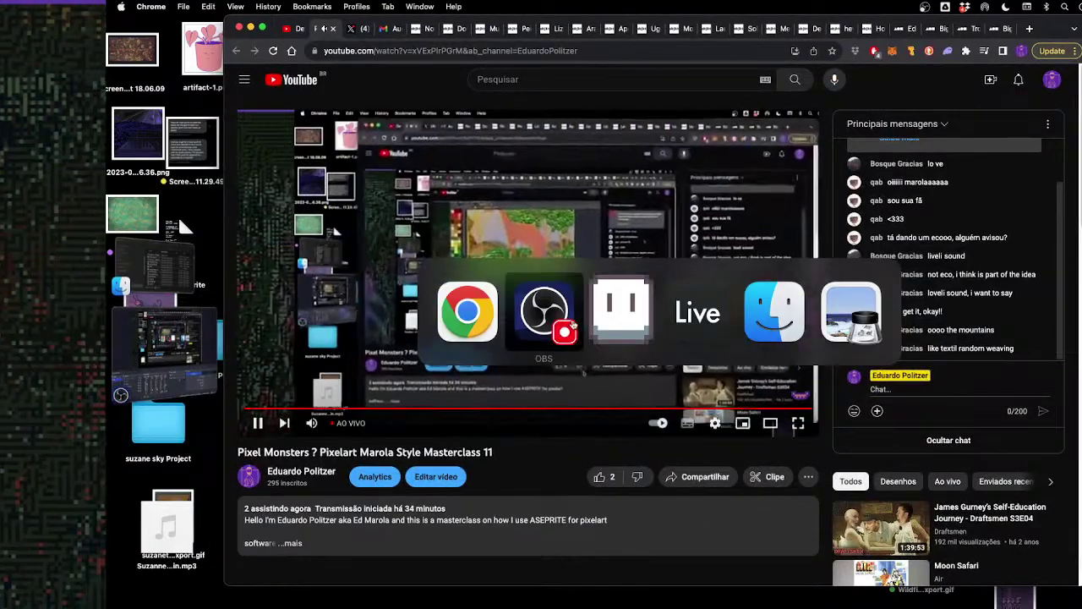
left_click(615, 312)
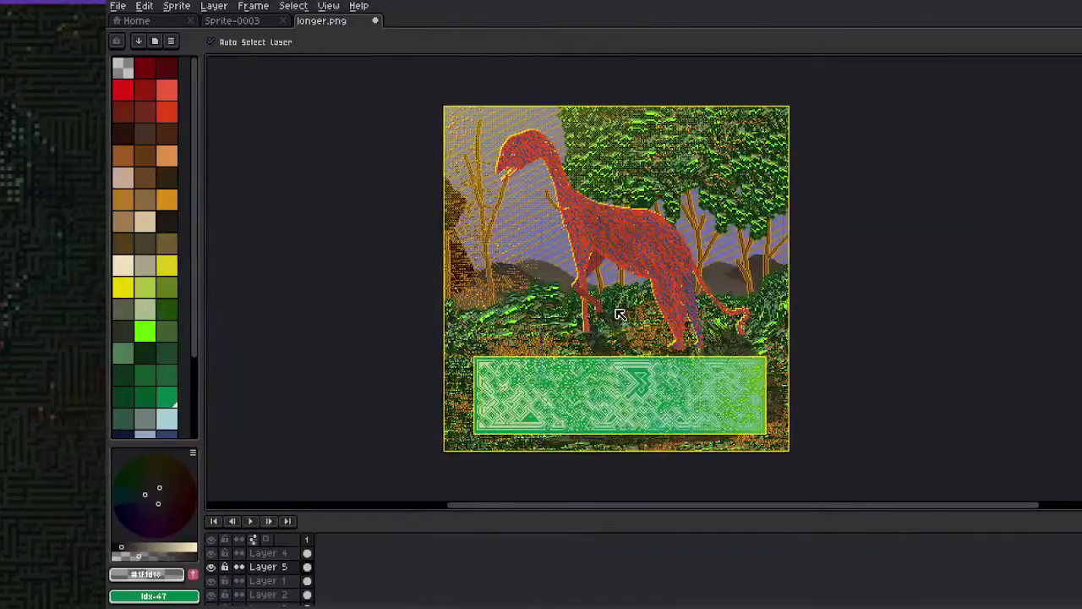
key("super+Tab")
left_click(616, 311)
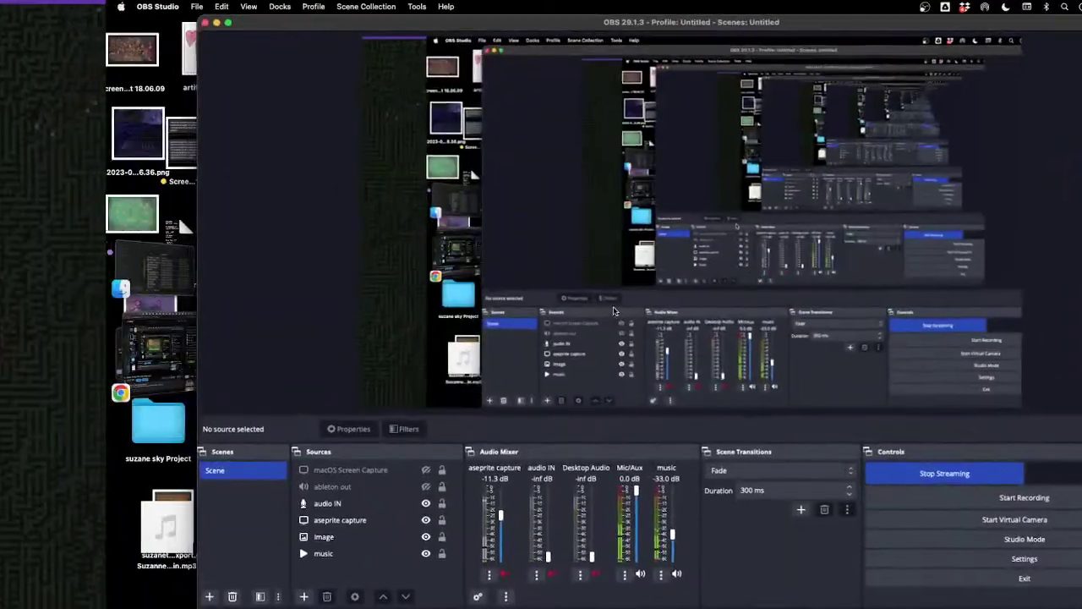
key("super+Tab")
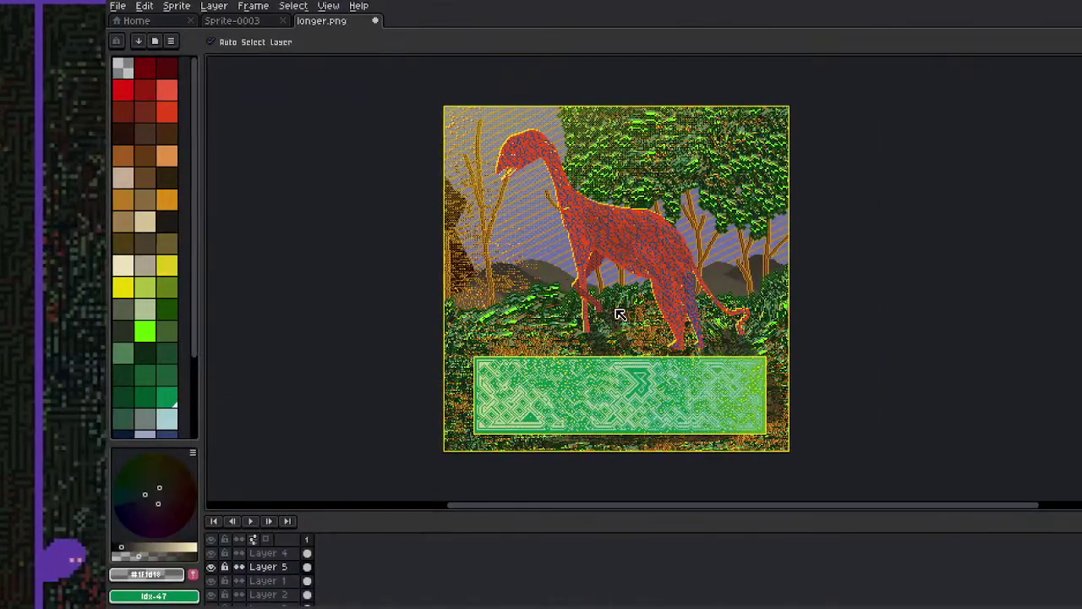
key("super+Tab")
key("super+Tab")
key("super+Tab")
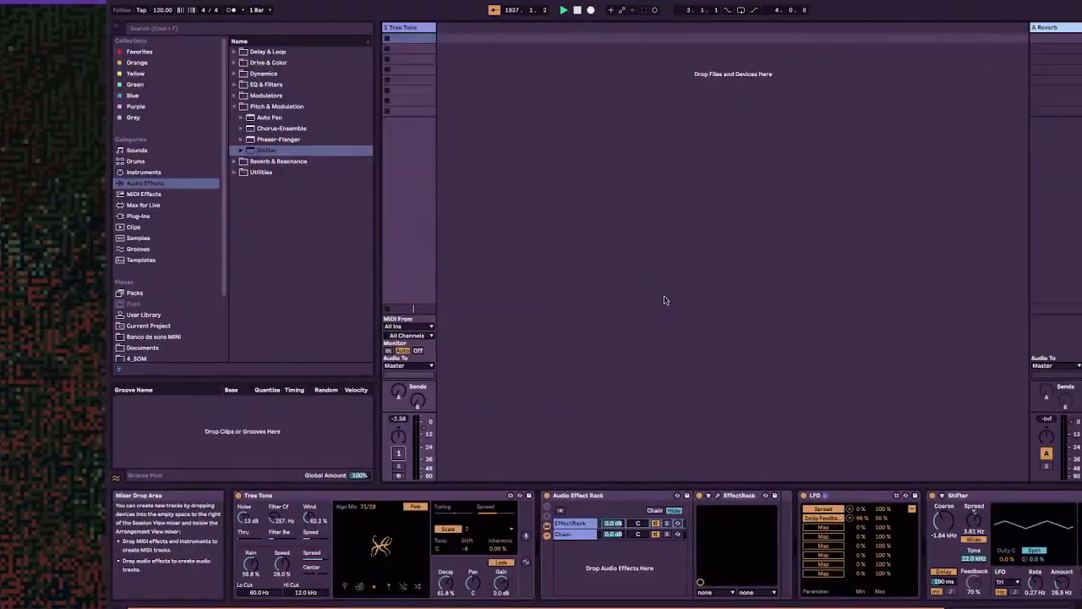
key("super+Tab")
left_click(681, 325)
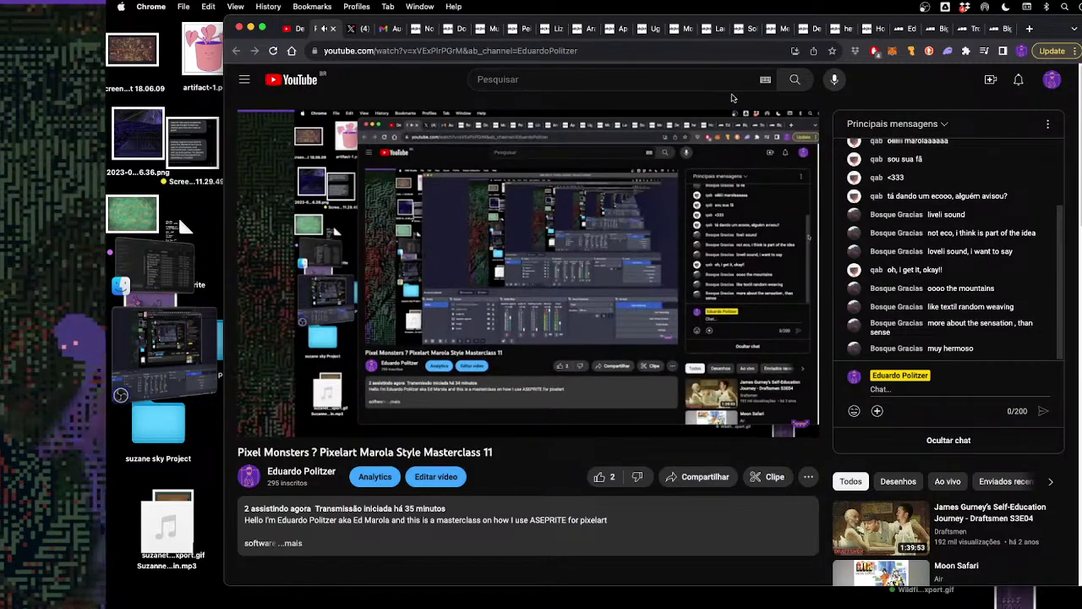
key("super+Tab")
key("super+Tab")
key("super+Tab")
key("super+Tab")
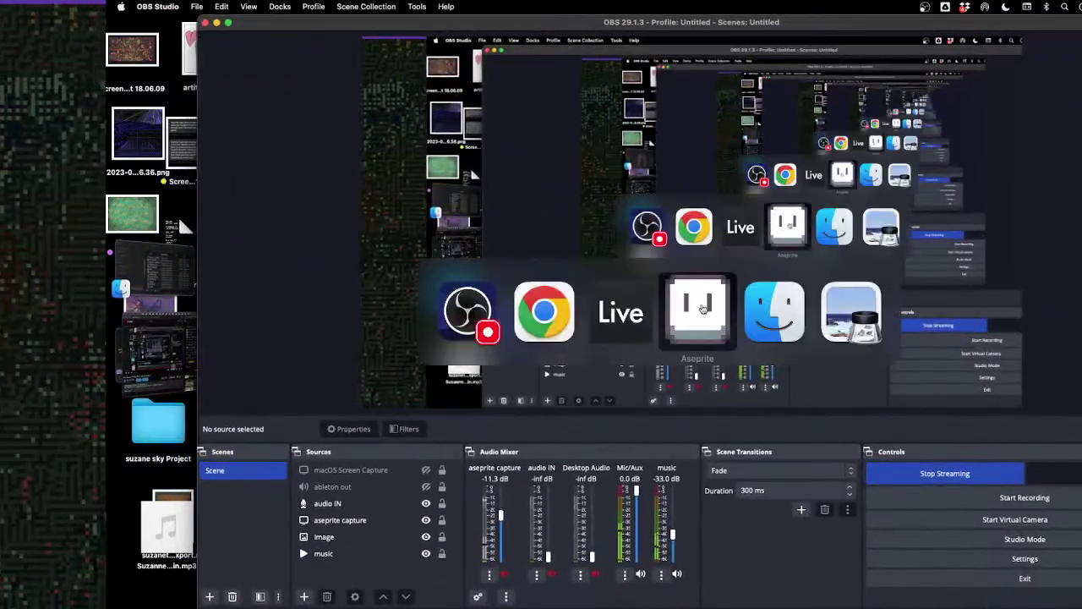
left_click(701, 309)
key("ctrl+a")
key("super+Tab")
key("super+Tab")
key("super+Tab")
key("super+Tab")
key("super+Tab")
key("super+Tab")
key("super+Tab")
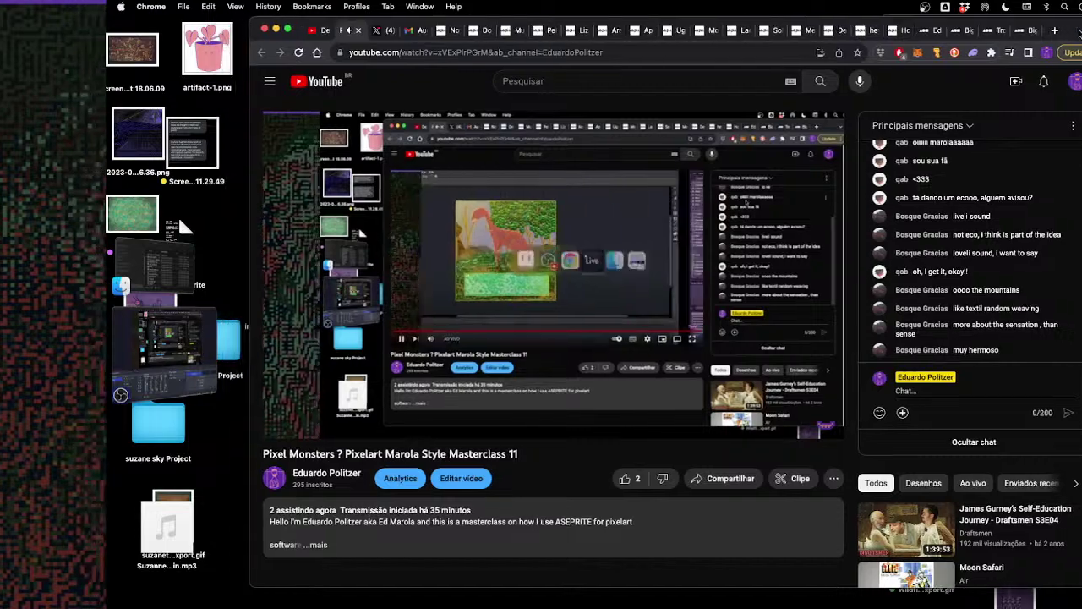
left_click_drag(1047, 41, 930, 23)
left_click_drag(1036, 28, 1081, 55)
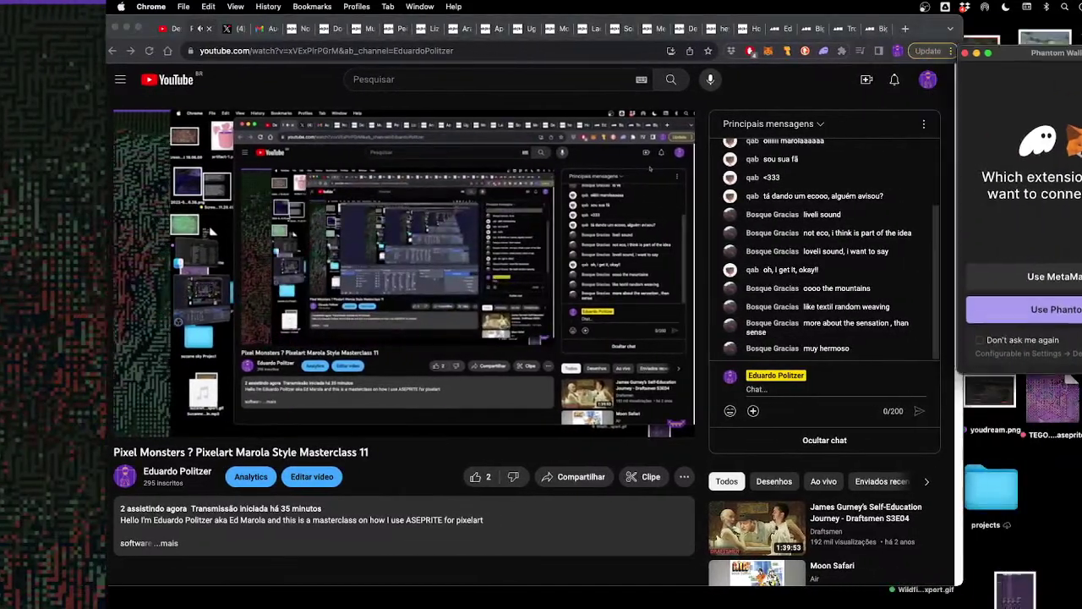
left_click(839, 61)
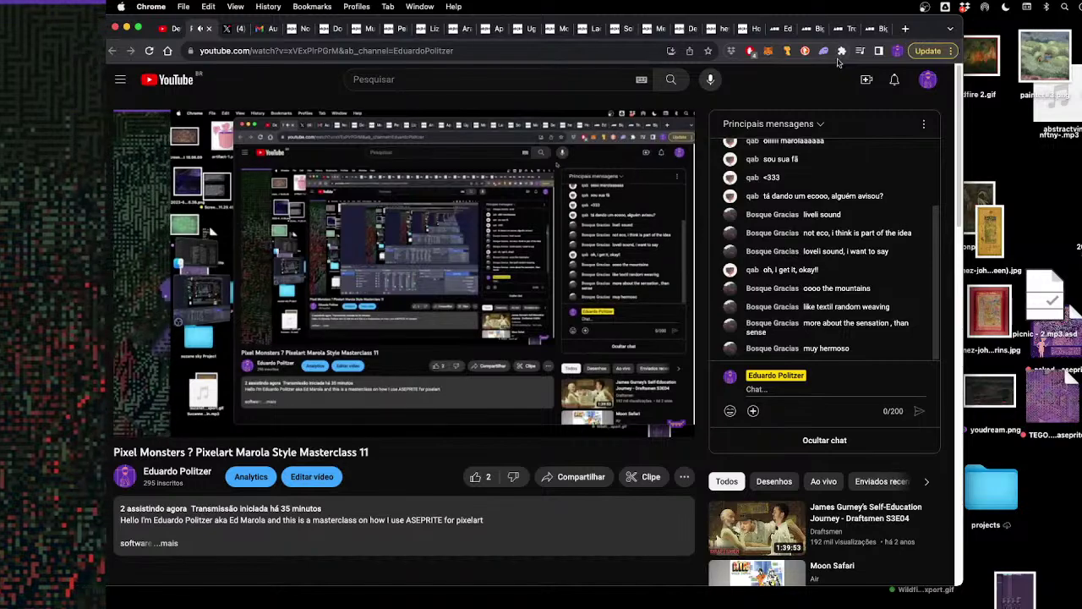
left_click_drag(928, 33, 1081, 23)
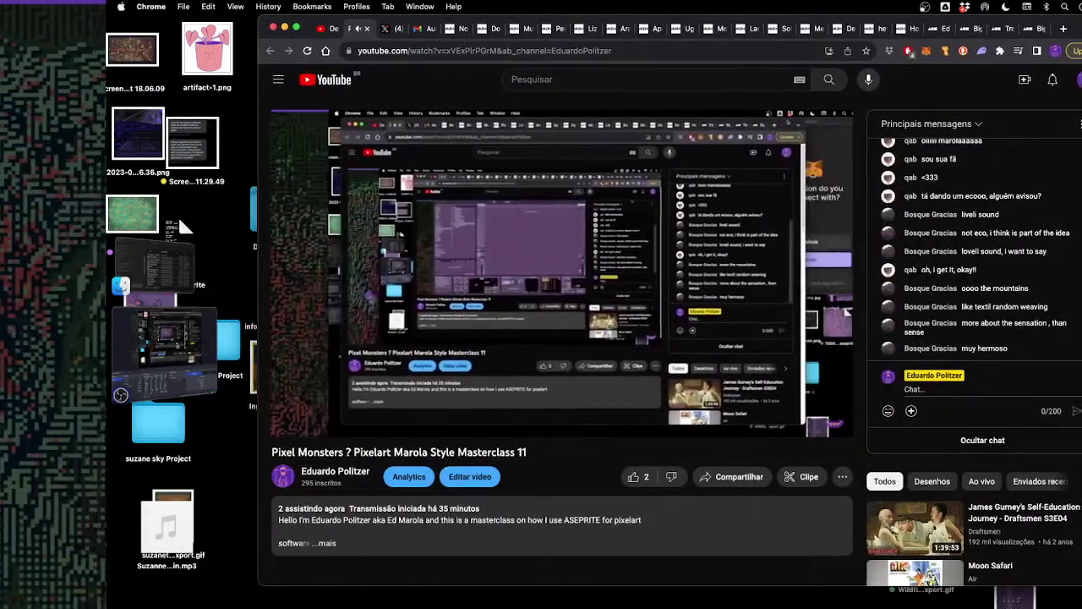
left_click(1073, 597)
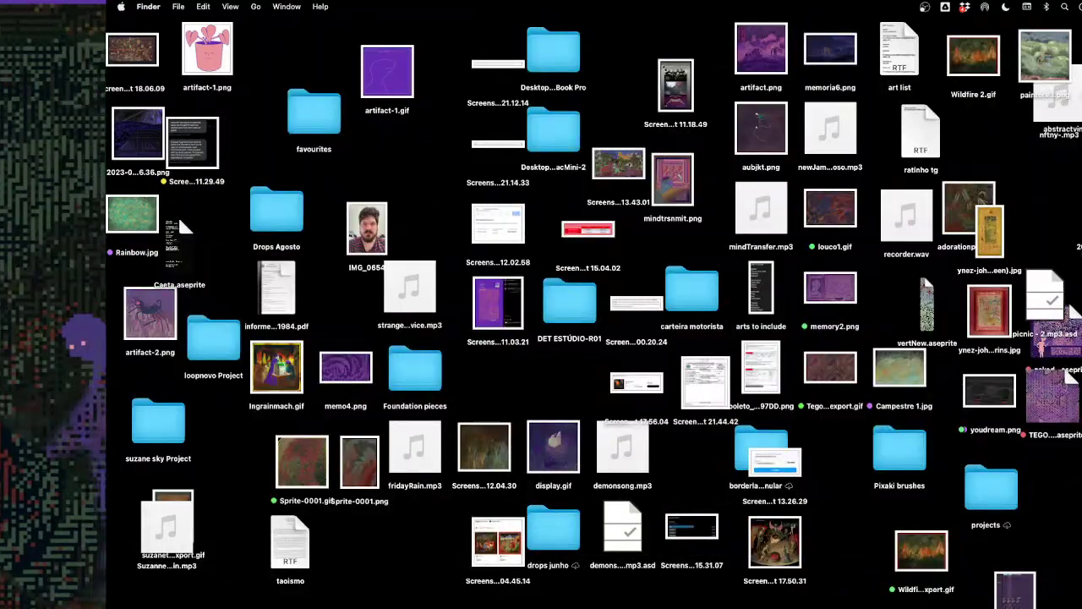
right_click(971, 321)
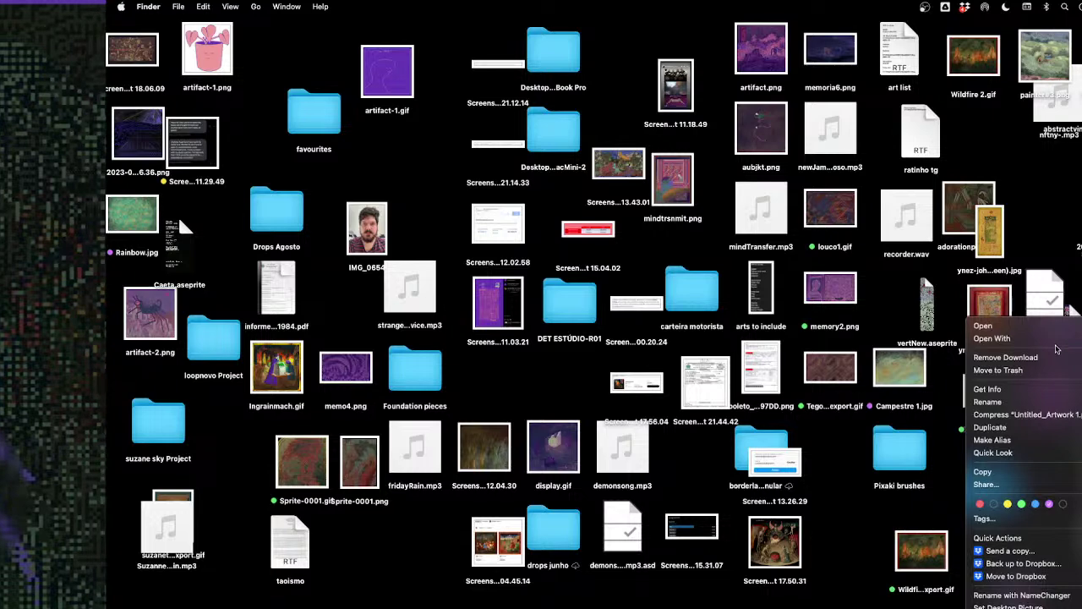
mouse_move(1055, 344)
left_click(927, 370)
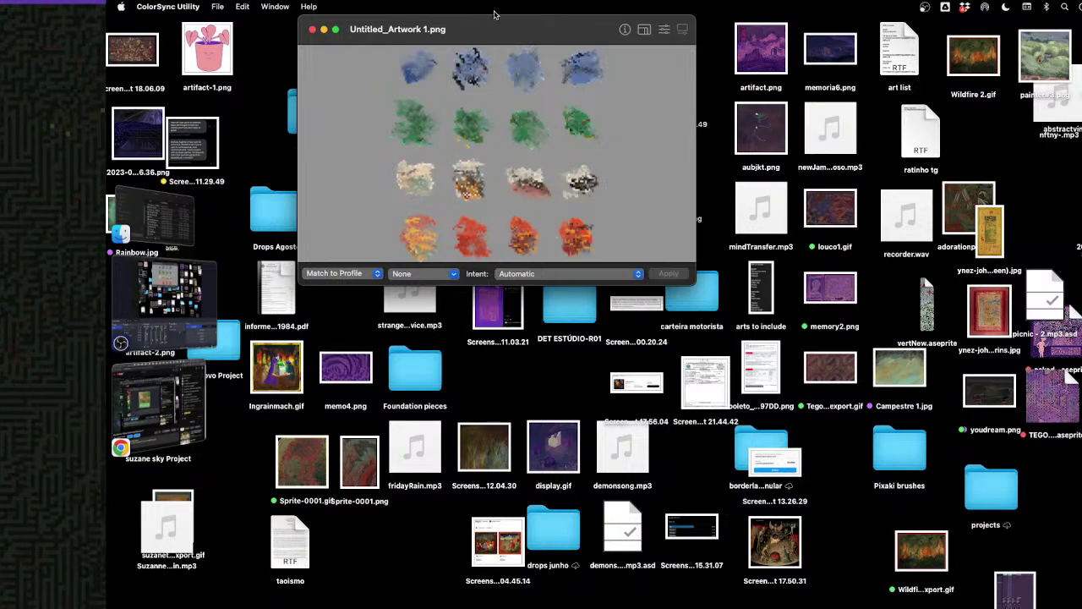
left_click(178, 218)
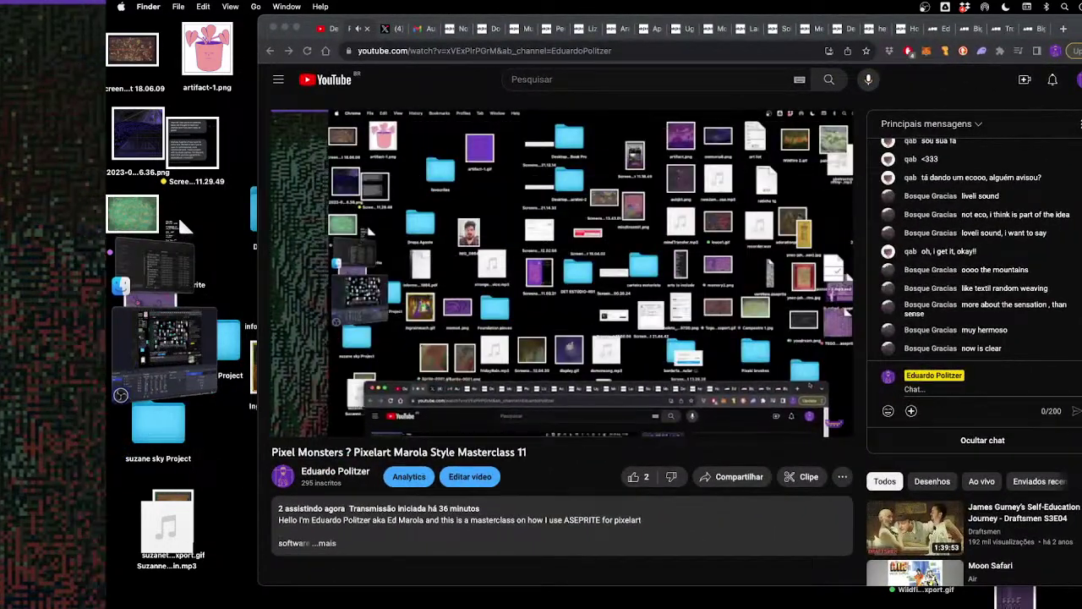
Open Untitled_Artwork 1.png from the desktop in Aseprite and bring Aseprite to the front
left_click(178, 220)
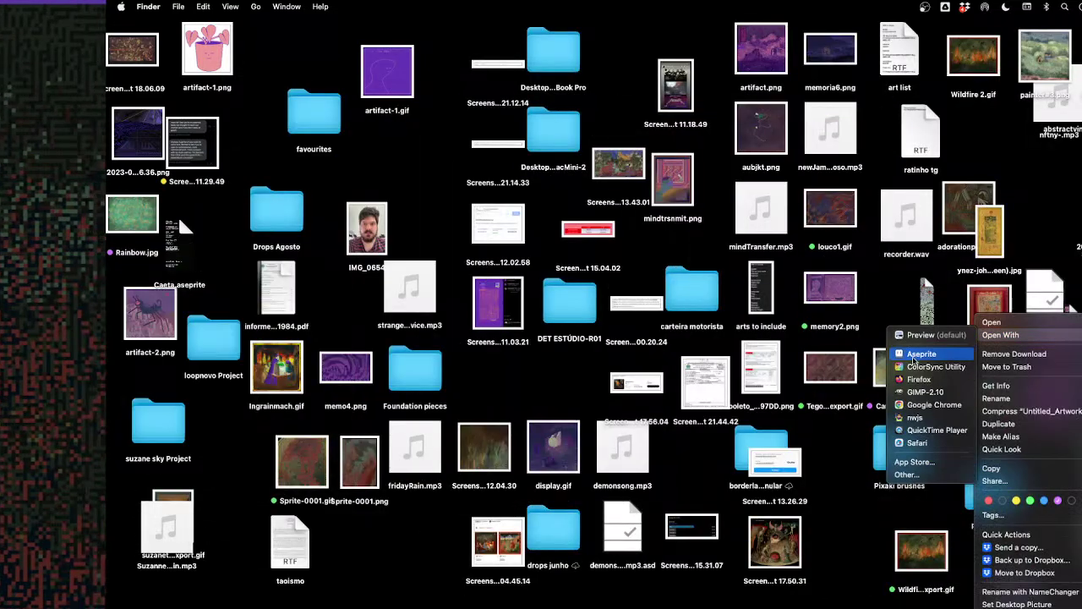
left_click(918, 353)
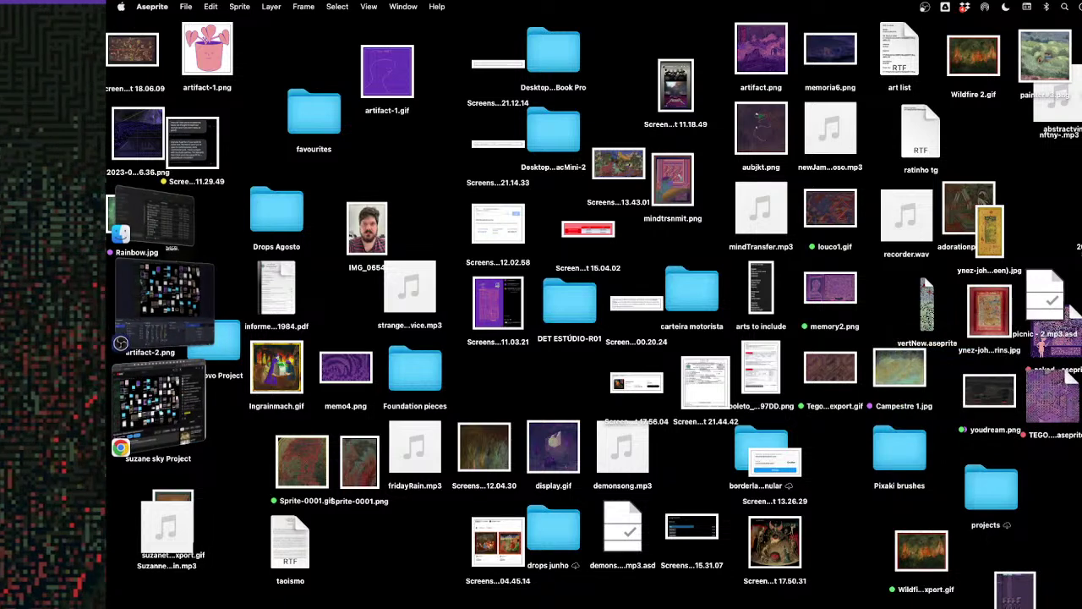
key("super+Tab")
key("super+Tab")
key("super+Tab")
key("super+Tab")
key("super+Tab")
key("super+Tab")
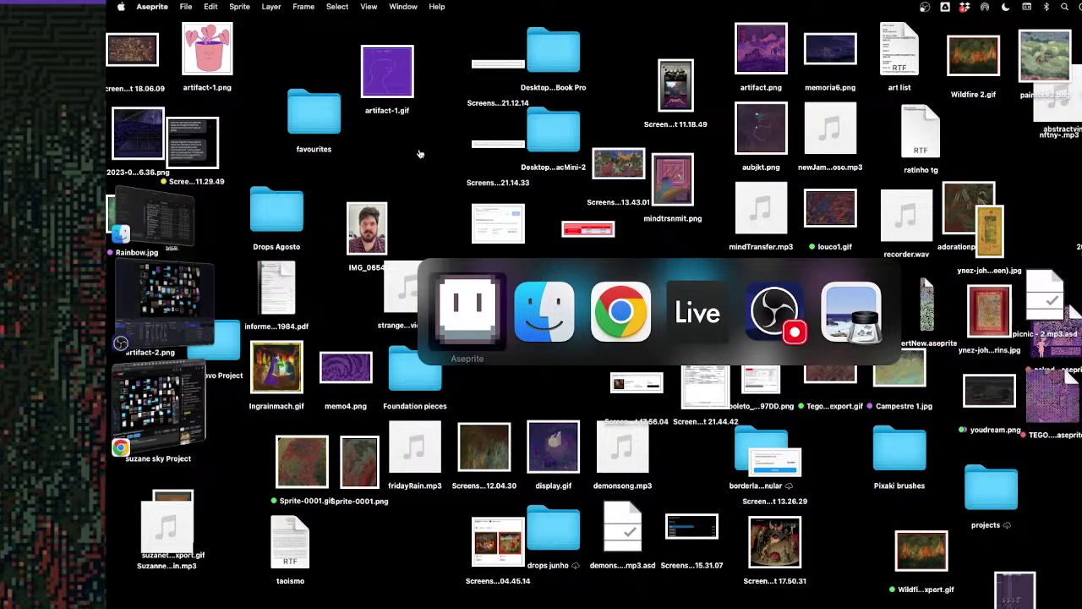
scroll(607, 263, "up", 2)
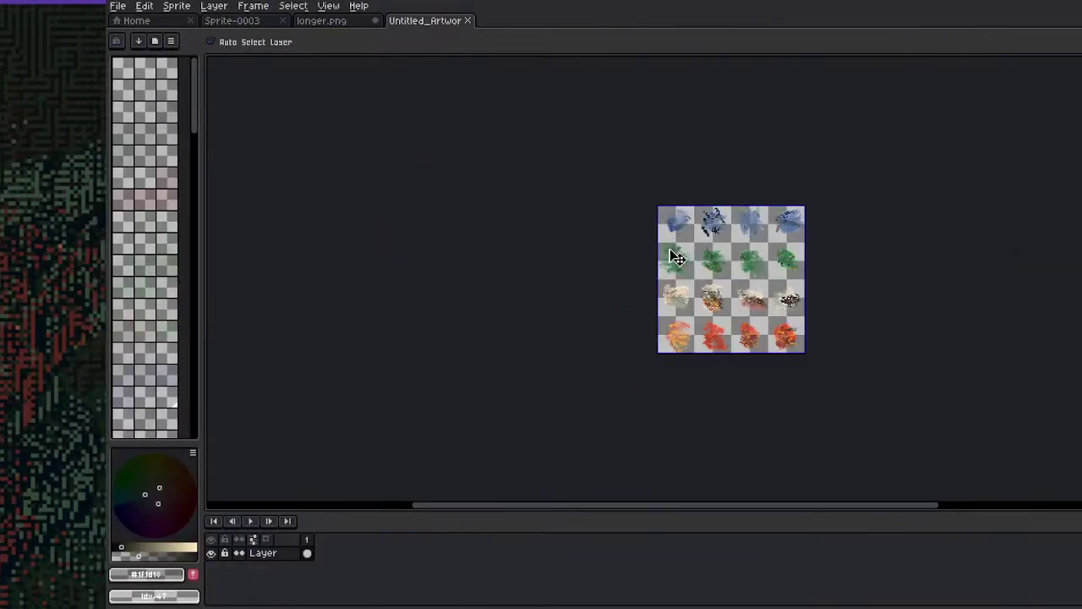
Create a new palette from the brush sample sprite with a color count limit of 64
scroll(645, 295, "down", 1)
scroll(623, 290, "up", 1)
key("b")
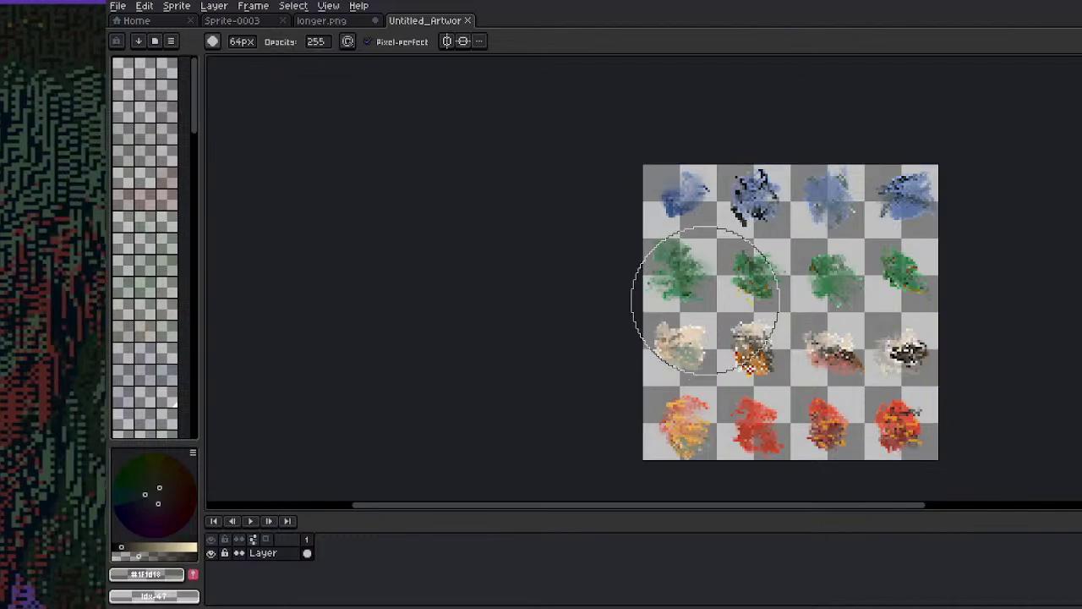
key("h")
left_click_drag(657, 314, 509, 271)
key("b")
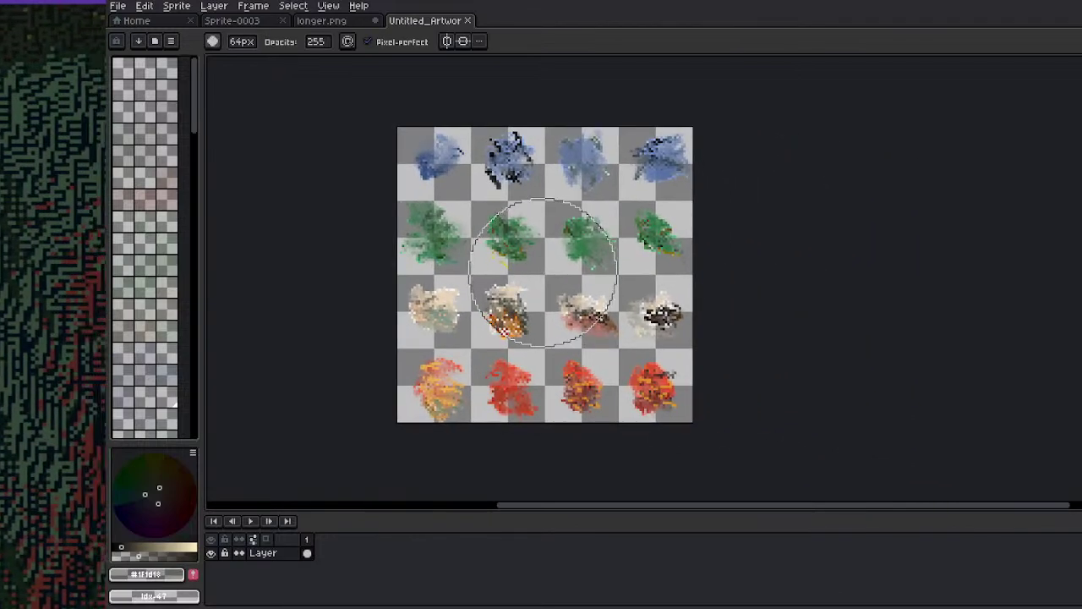
key("r")
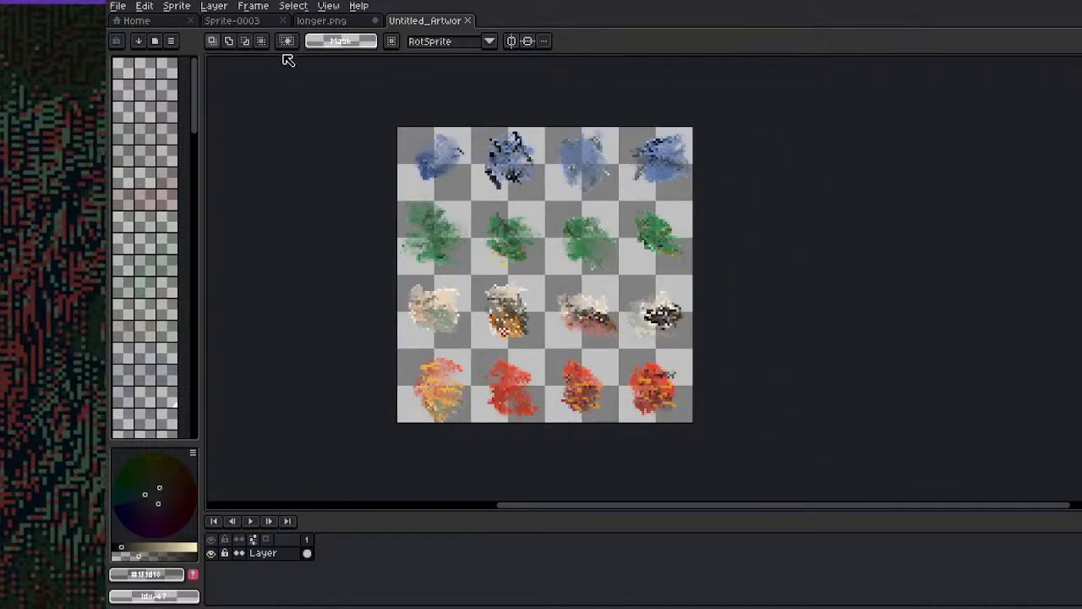
left_click(170, 41)
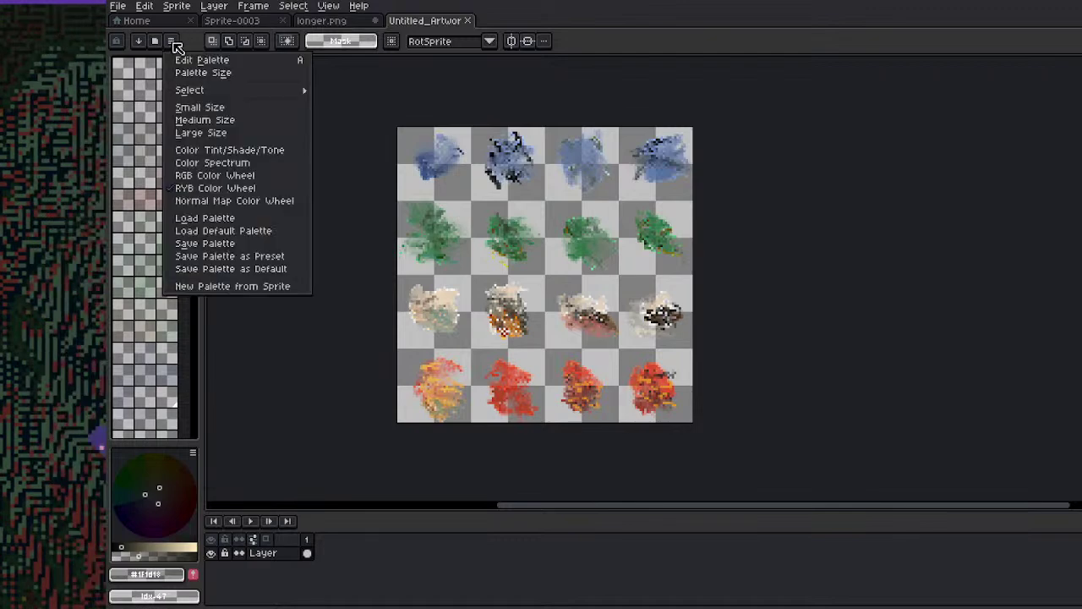
left_click(262, 285)
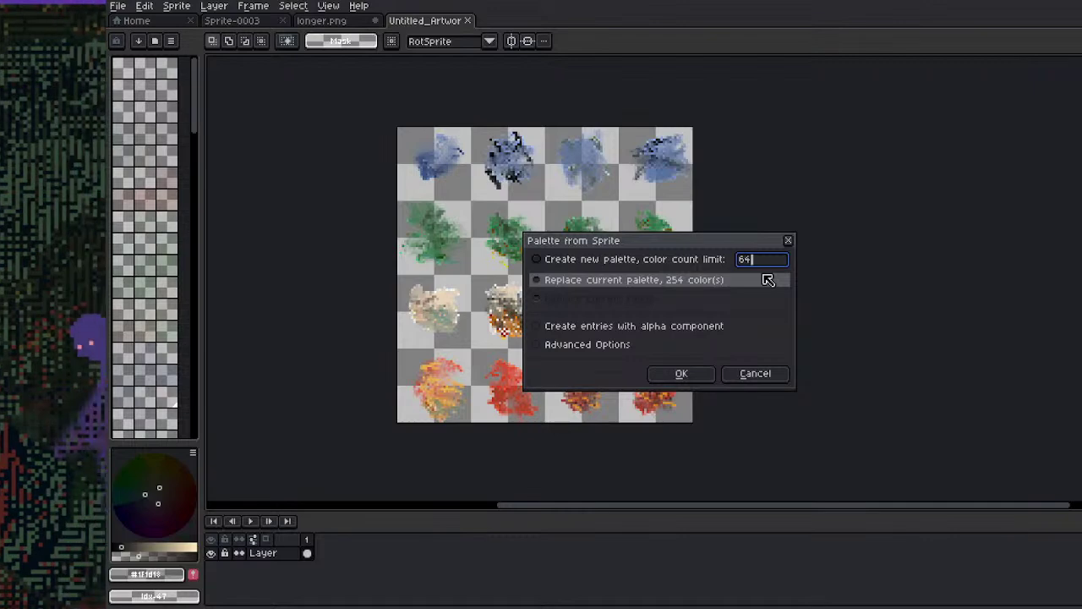
left_click(768, 280)
key("Return")
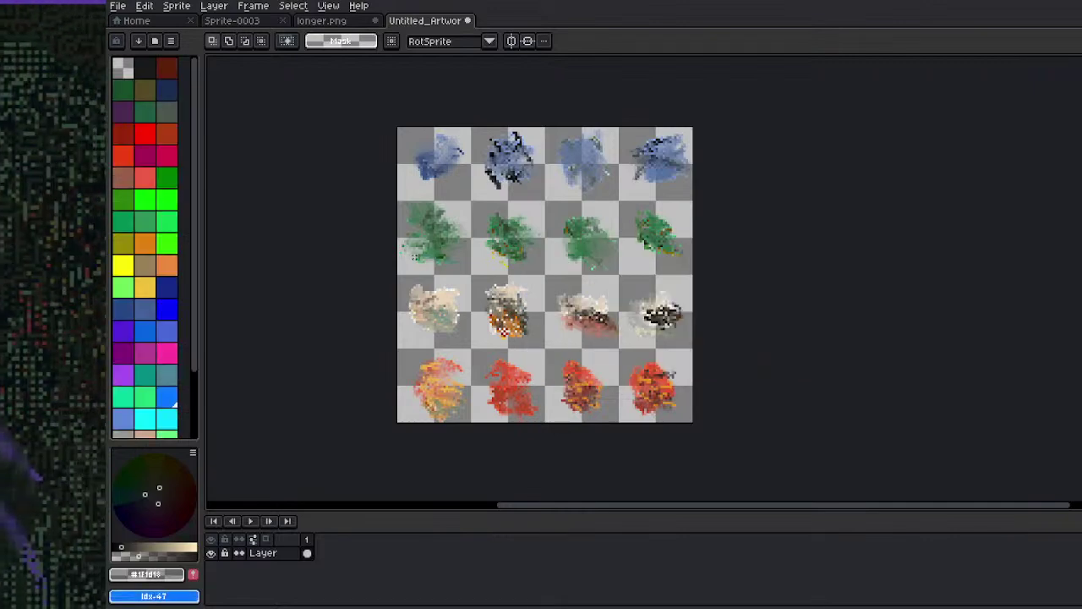
Add a second frame to the brush sample sprite and select it
key("ctrl+n")
key("Escape")
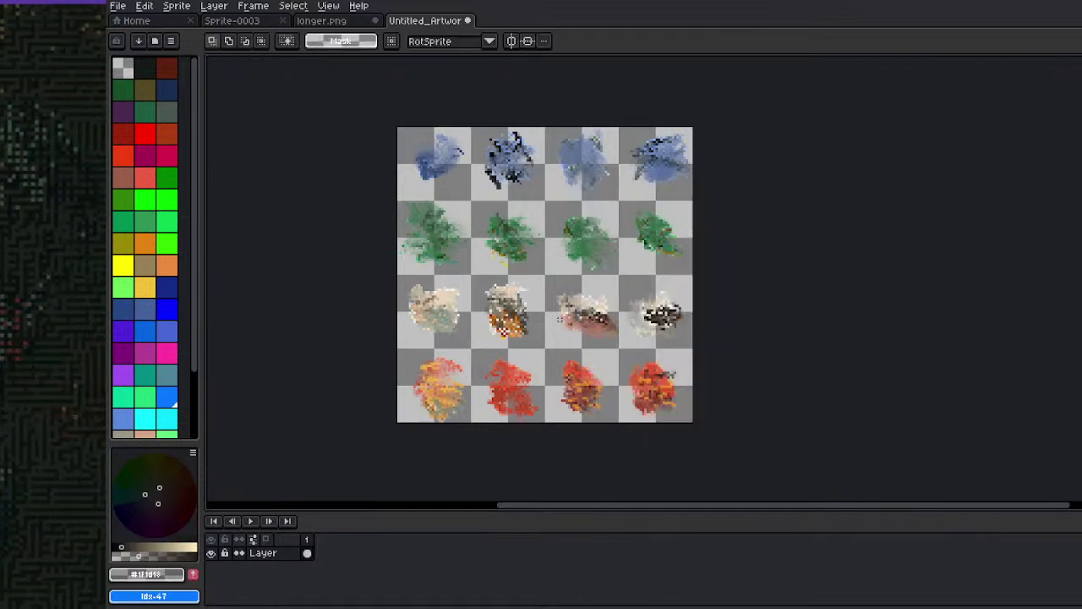
key("alt+n")
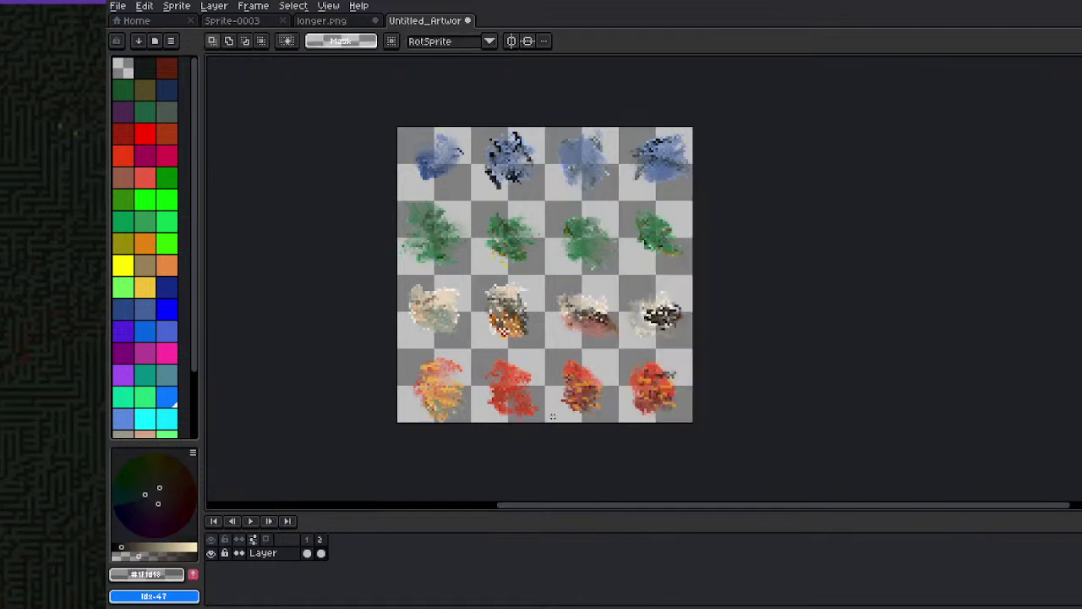
left_click(319, 540)
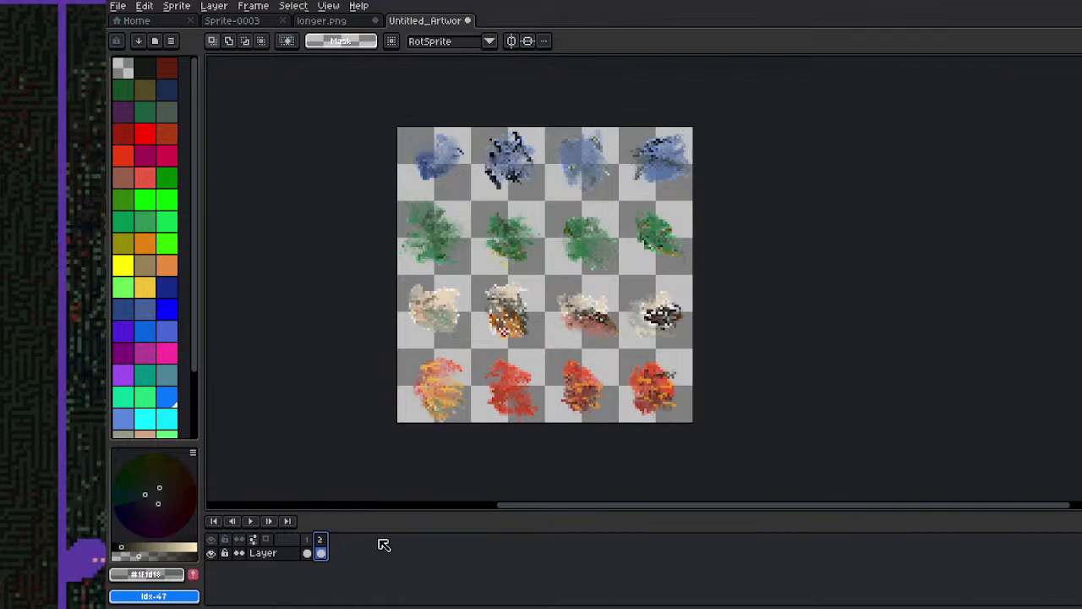
Resize the sprite's canvas to 500 px wide and 500 px high
key("ctrl+alt+c")
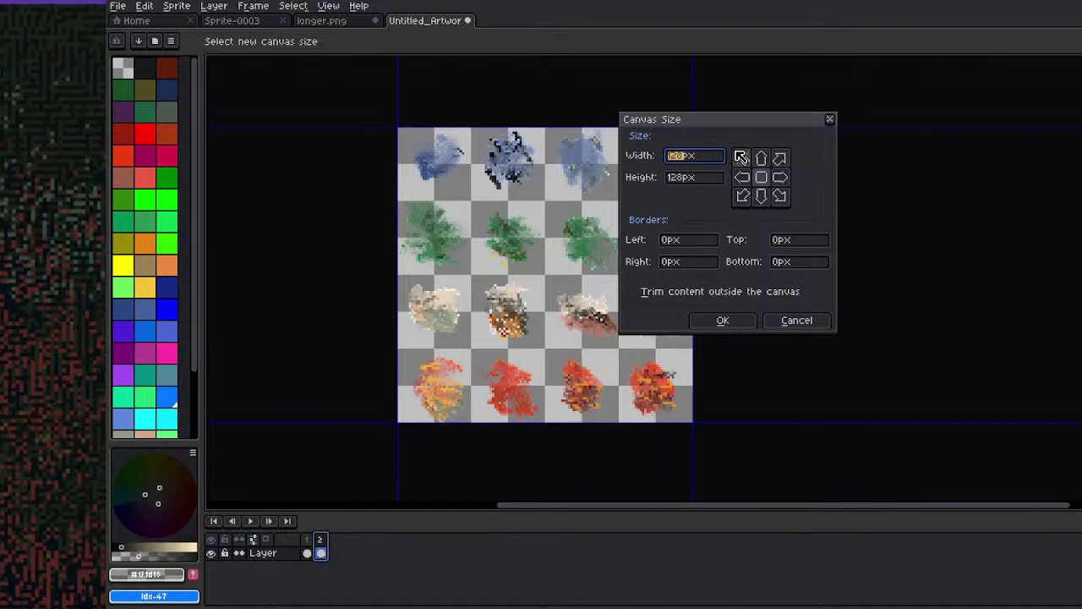
type("500")
key("Tab")
type("500")
key("Return")
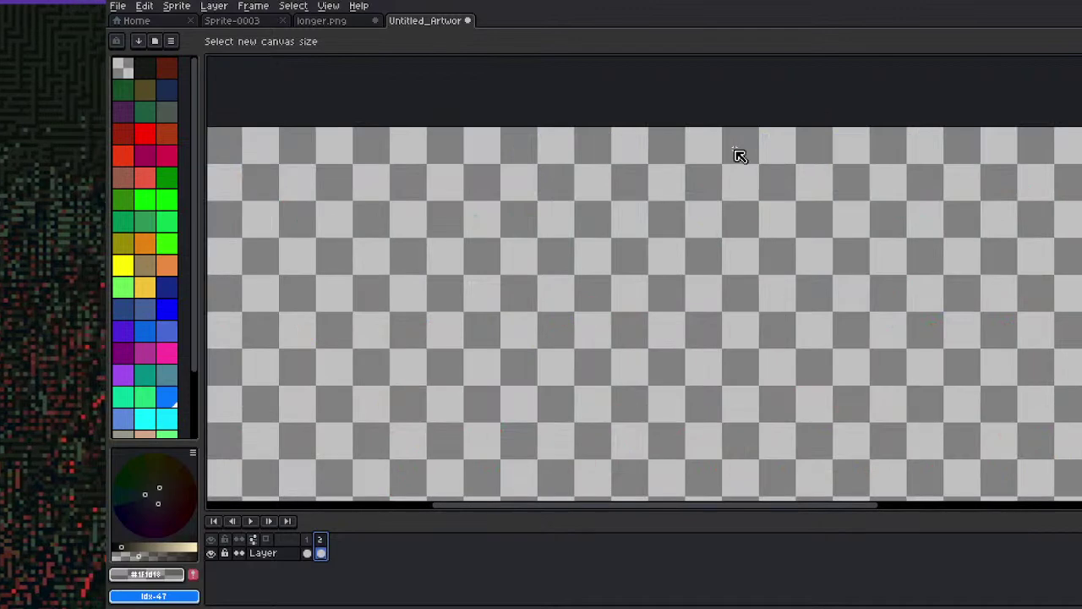
Select the whole grid of paint samples on frame 1 and capture it as a custom brush
key("Left")
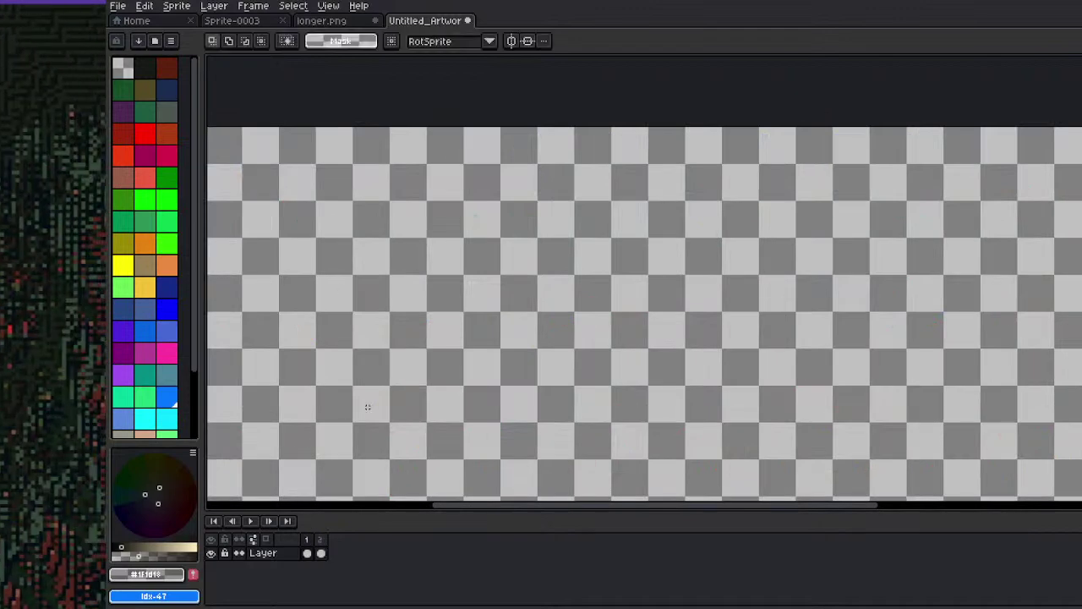
scroll(382, 329, "down", 2)
left_click_drag(467, 420, 489, 335)
scroll(489, 335, "up", 1)
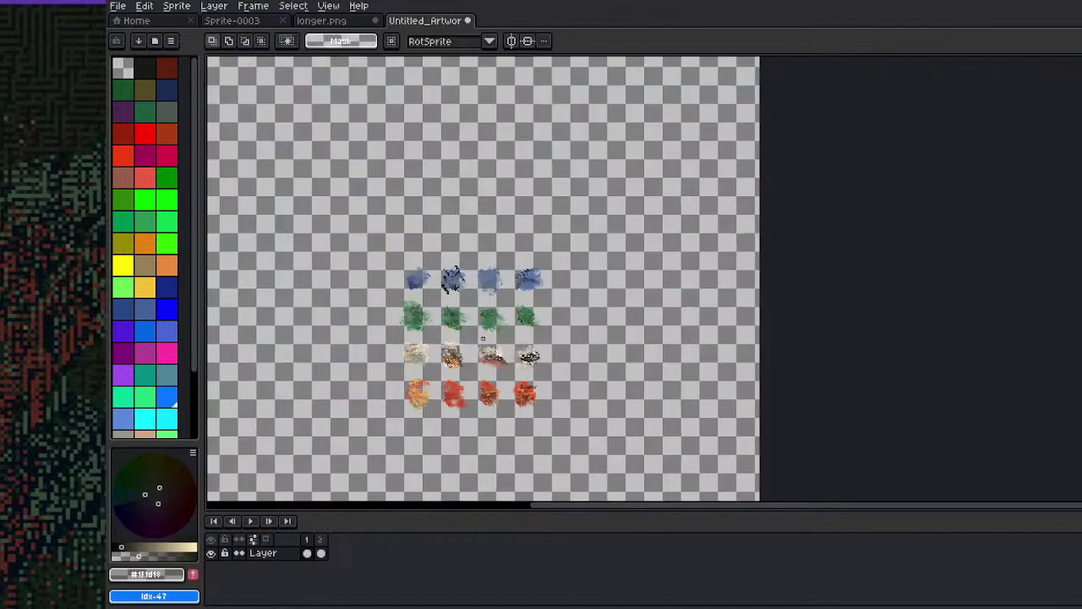
left_click_drag(388, 257, 553, 416)
key("ctrl")
key("ctrl+b")
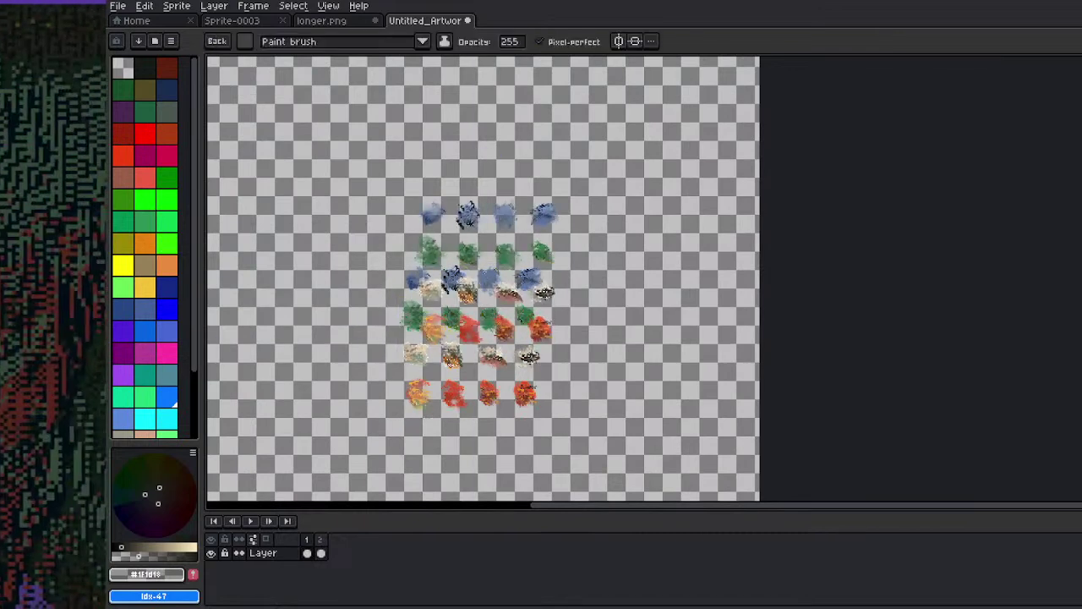
Erase the samples from frame 2 and cover its canvas with wavy strokes of the custom brush
left_click(320, 540)
scroll(436, 309, "down", 2)
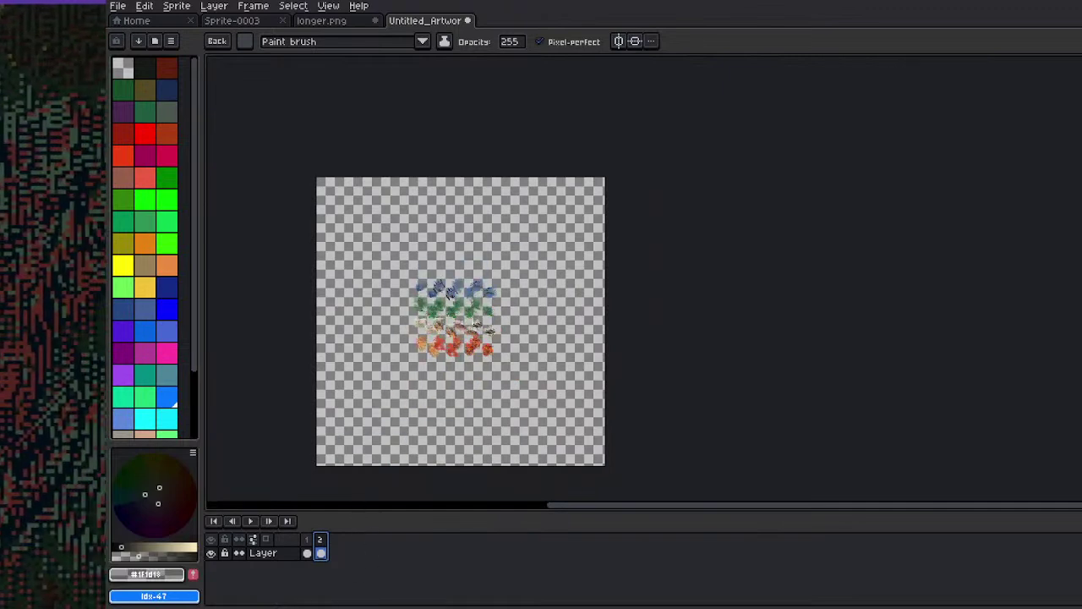
key("e")
mouse_move(445, 328)
left_mouse_down()
mouse_move(462, 306)
mouse_move(445, 284)
left_mouse_up()
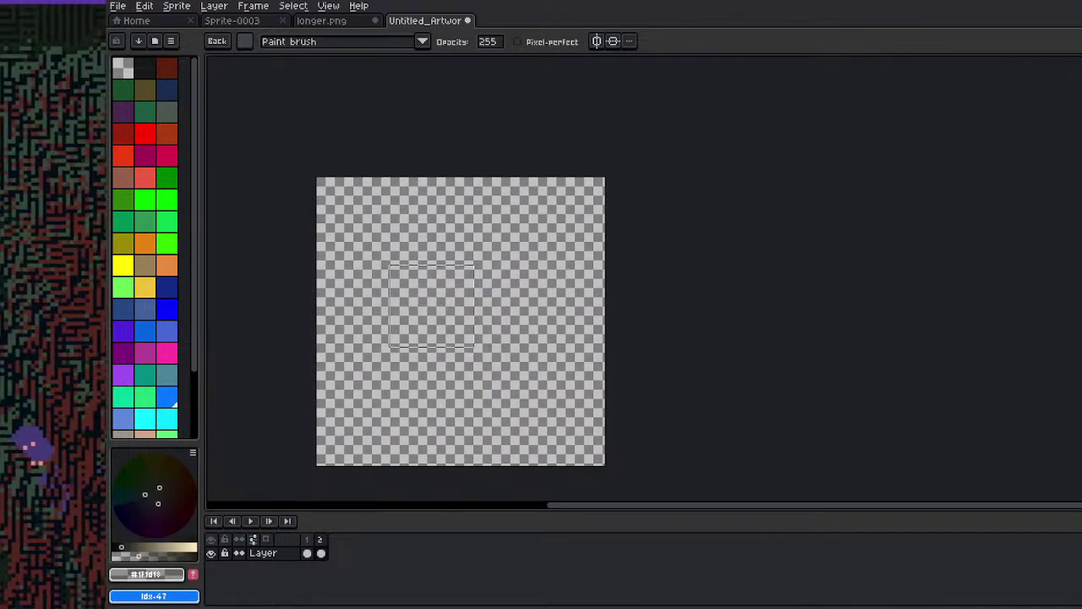
key("b")
mouse_move(362, 221)
left_mouse_down()
mouse_move(538, 213)
mouse_move(616, 241)
mouse_move(516, 272)
mouse_move(360, 268)
mouse_move(334, 281)
mouse_move(388, 328)
mouse_move(427, 336)
mouse_move(579, 302)
mouse_move(592, 327)
mouse_move(546, 395)
mouse_move(461, 404)
mouse_move(329, 382)
mouse_move(328, 366)
mouse_move(348, 429)
mouse_move(414, 441)
mouse_move(570, 442)
mouse_move(615, 430)
left_mouse_up()
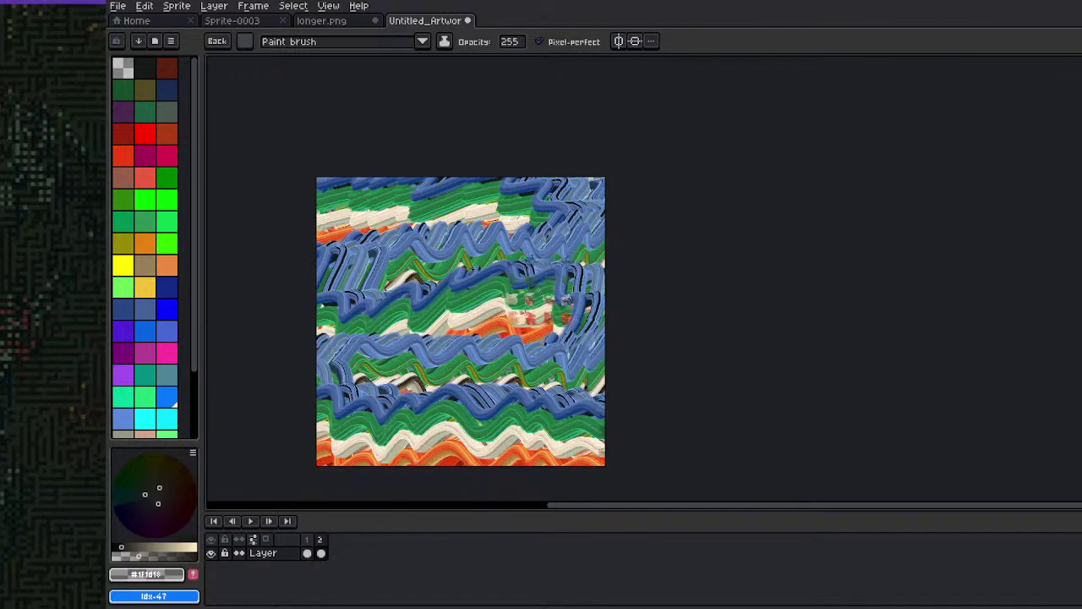
Spray the sample-grid brush over the whole canvas of frame 2 with spray settings 32 and 2
key("shift+b")
mouse_move(548, 425)
left_mouse_down()
mouse_move(489, 351)
mouse_move(620, 368)
mouse_move(540, 360)
mouse_move(395, 402)
mouse_move(438, 368)
mouse_move(455, 376)
mouse_move(413, 384)
mouse_move(345, 317)
mouse_move(358, 232)
mouse_move(561, 279)
mouse_move(328, 377)
mouse_move(413, 274)
mouse_move(582, 334)
mouse_move(540, 228)
mouse_move(447, 241)
mouse_move(412, 284)
mouse_move(539, 347)
mouse_move(498, 385)
mouse_move(556, 427)
mouse_move(587, 423)
left_mouse_up()
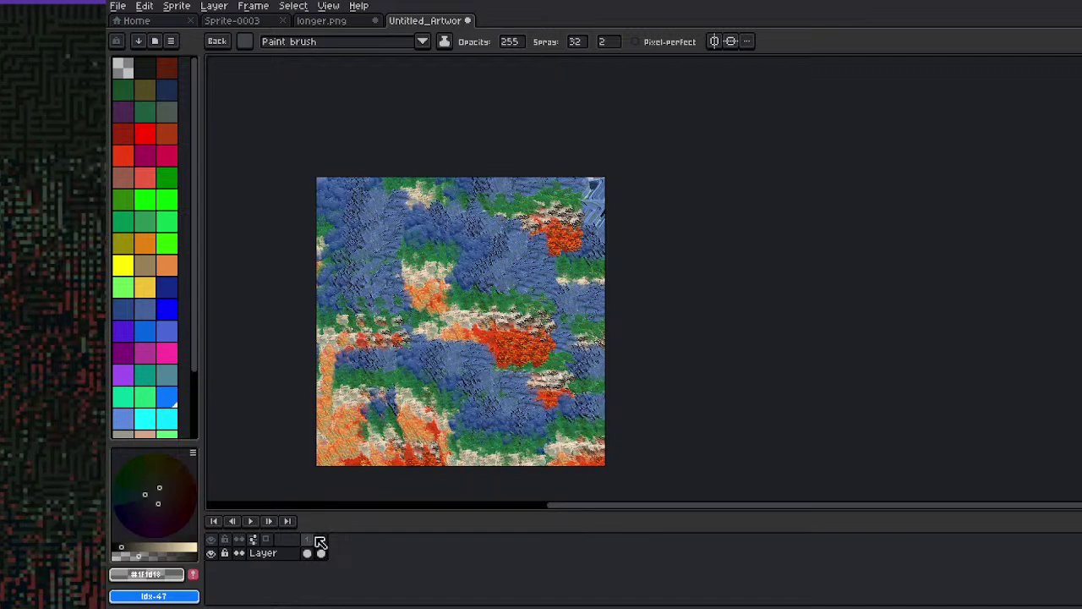
double_click(320, 540)
key("Return")
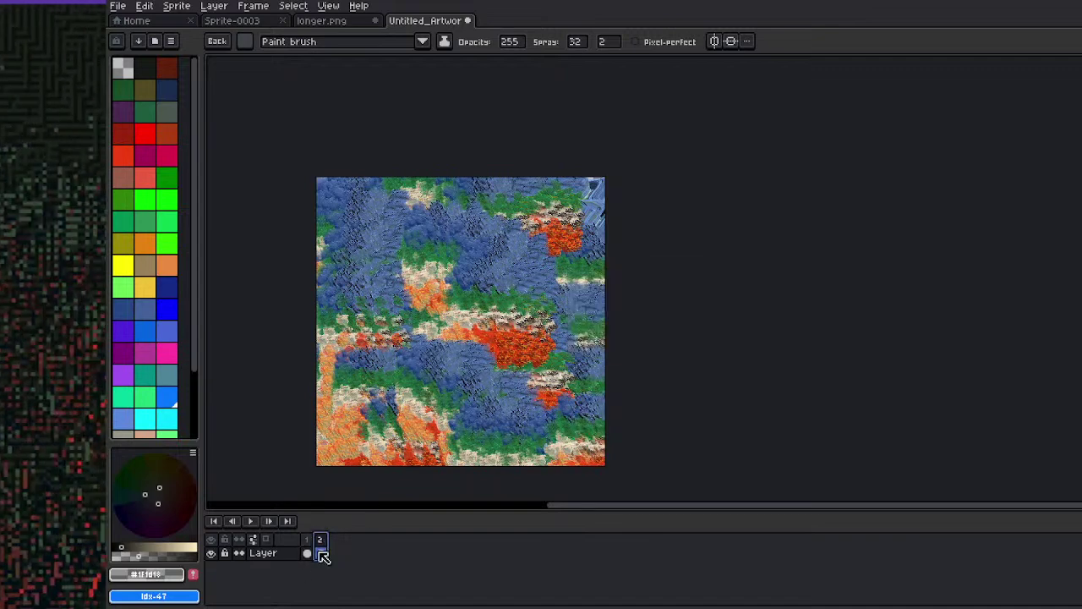
Lasso part of the paint samples on frame 1 and capture the selection as a new custom brush
left_click(307, 540)
scroll(437, 278, "up", 2)
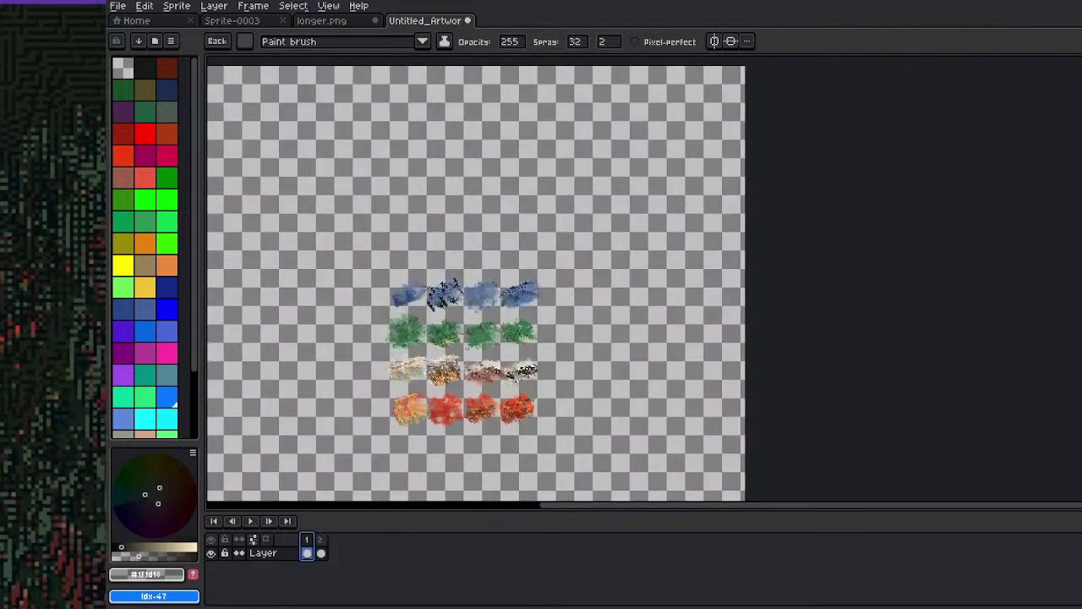
scroll(467, 350, "down", 1)
scroll(470, 341, "up", 1)
key("Escape")
key("space")
left_click_drag(434, 392, 435, 351)
key("q")
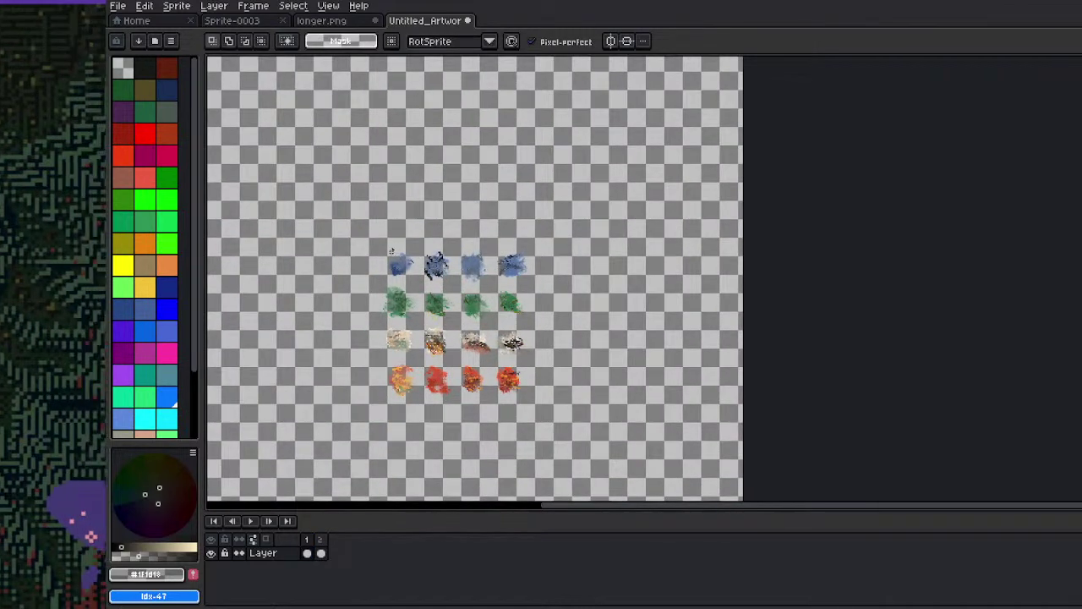
left_click_drag(487, 254, 487, 254)
key("ctrl+b")
Paint freehand blue and green strokes across the upper-left area of frame 2's canvas with the lassoed brush
left_click(329, 550)
key("space")
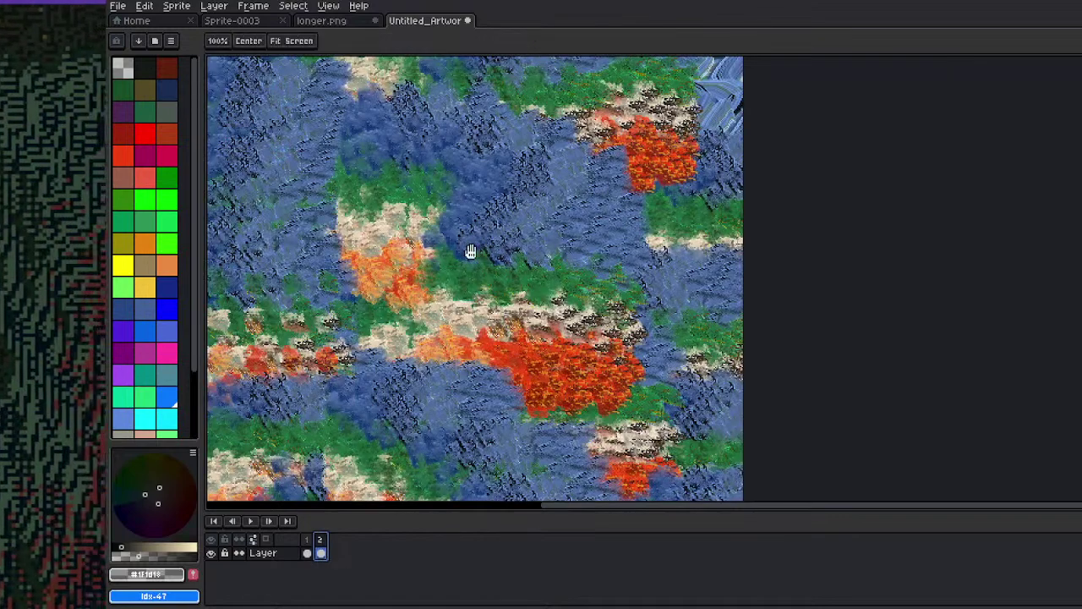
scroll(466, 244, "down", 1)
mouse_move(436, 249)
left_mouse_down()
mouse_move(477, 266)
mouse_move(541, 250)
left_mouse_up()
left_click(321, 552)
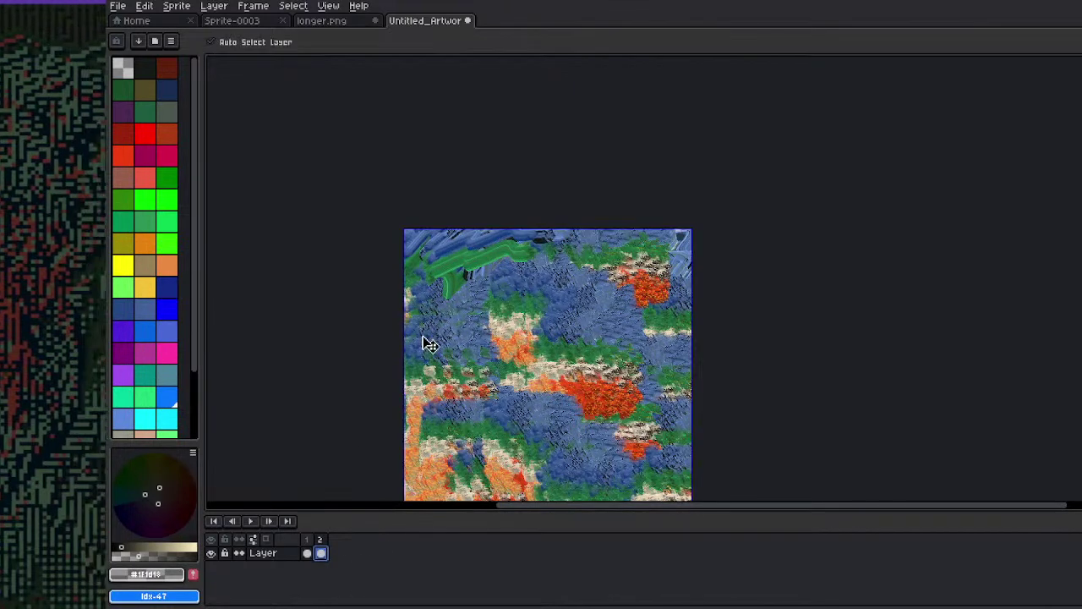
Select the row of blue samples on frame 1 with a rectangular marquee and capture it as a custom brush
key("Escape")
key("Left")
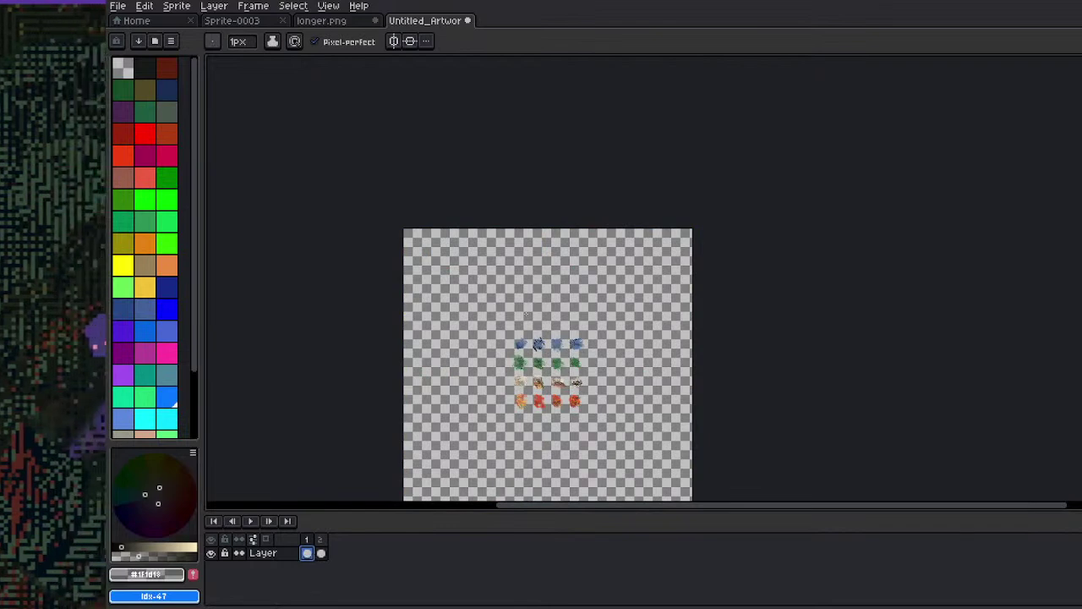
scroll(524, 310, "up", 1)
key("m")
left_click_drag(479, 341, 650, 387)
key("b")
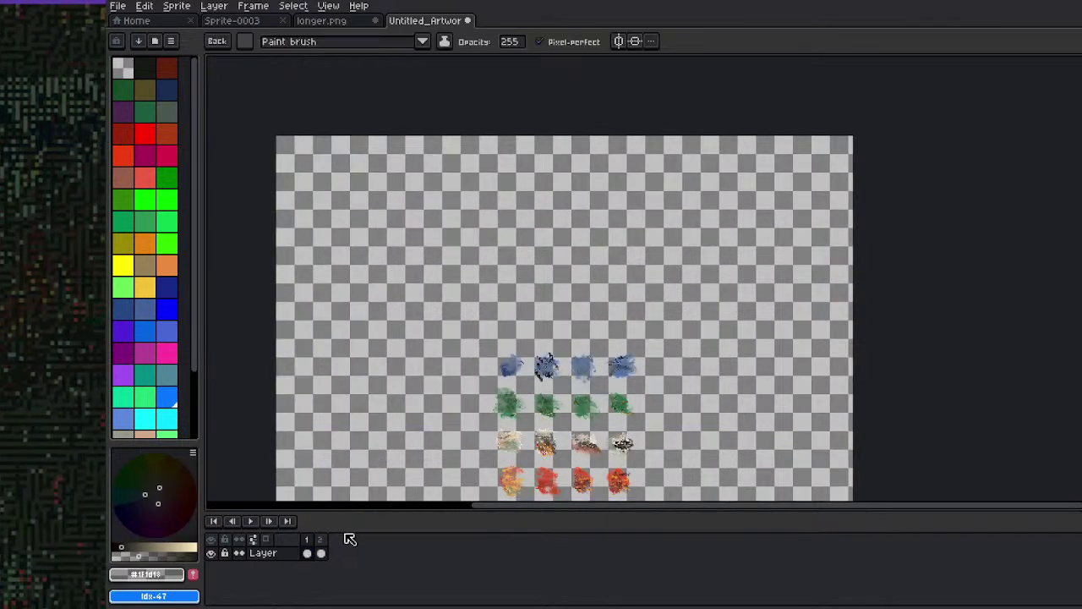
Cover the upper part of frame 2 with blue brush strokes, then spray the blue-row brush over it at settings 32 and 2
left_click(320, 551)
left_click_drag(338, 178, 435, 148)
left_click_drag(292, 178, 406, 156)
mouse_move(296, 199)
left_mouse_down()
mouse_move(423, 224)
mouse_move(431, 246)
mouse_move(507, 173)
mouse_move(693, 178)
mouse_move(837, 216)
mouse_move(761, 270)
mouse_move(524, 246)
mouse_move(304, 262)
mouse_move(423, 279)
left_mouse_up()
key("shift+b")
key("space")
left_click_drag(575, 344, 635, 234)
scroll(676, 254, "down", 2)
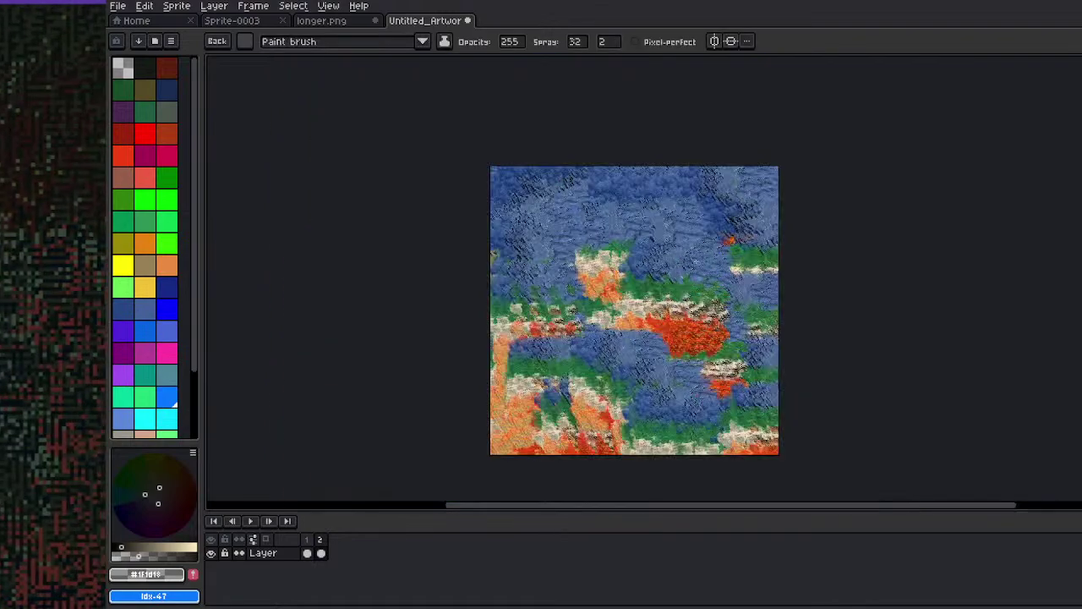
scroll(648, 296, "up", 2)
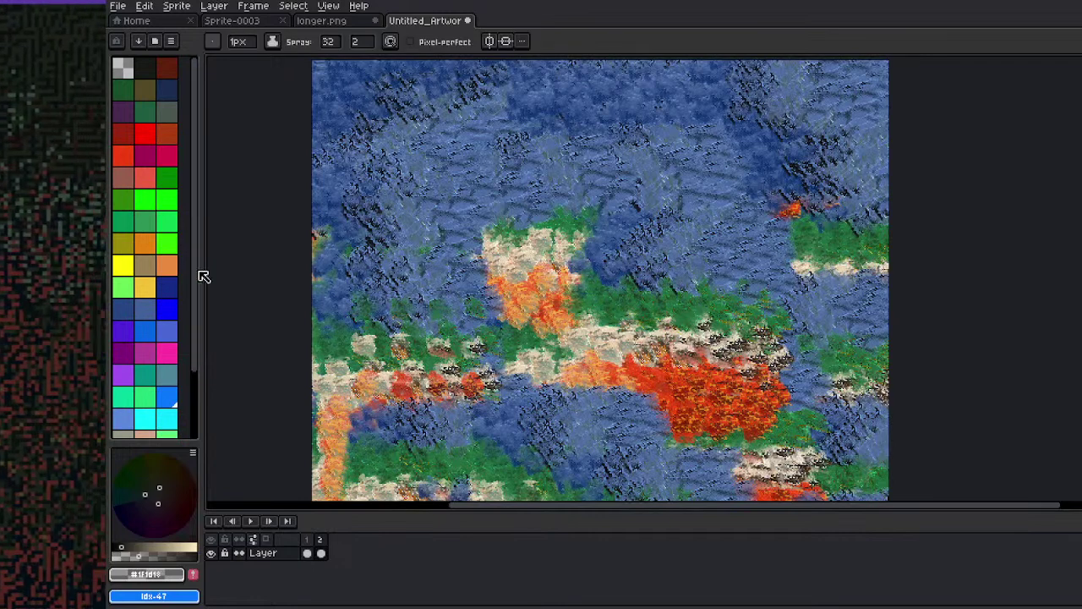
Paint two solid white almond-shaped eyes on the beige patch in frame 2 with the 1 px pencil
left_click(141, 64)
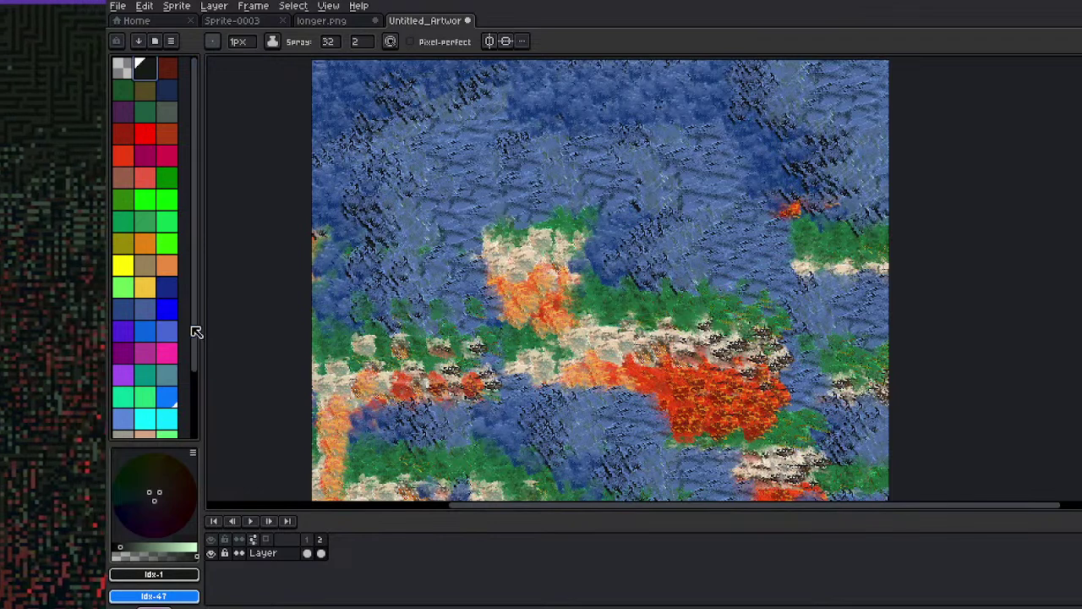
left_click(189, 335)
left_click_drag(194, 337, 199, 456)
left_click(148, 406)
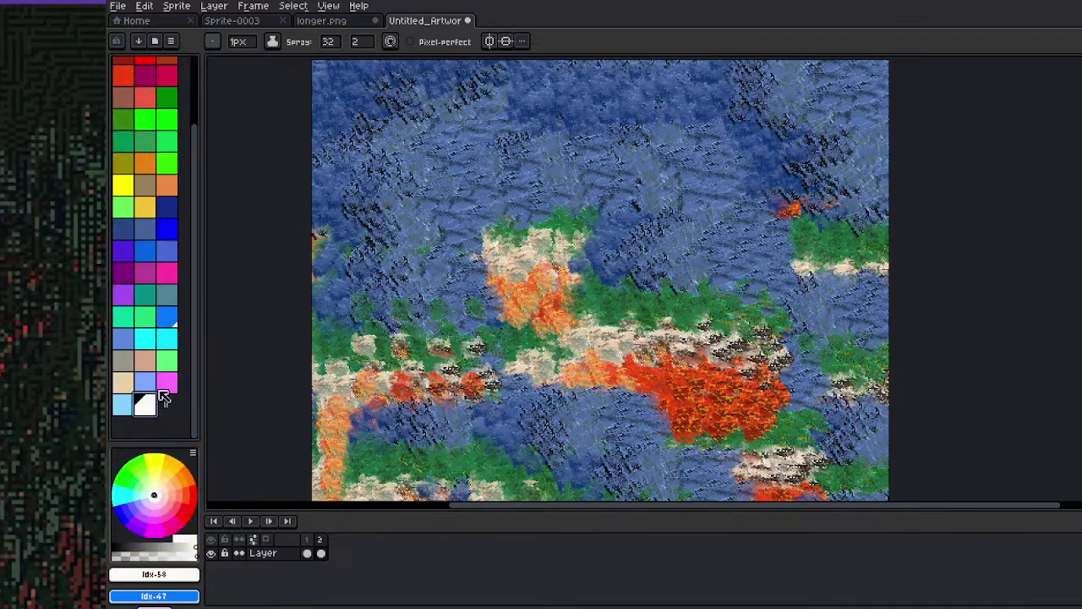
left_click(159, 489)
left_click_drag(159, 488, 154, 495)
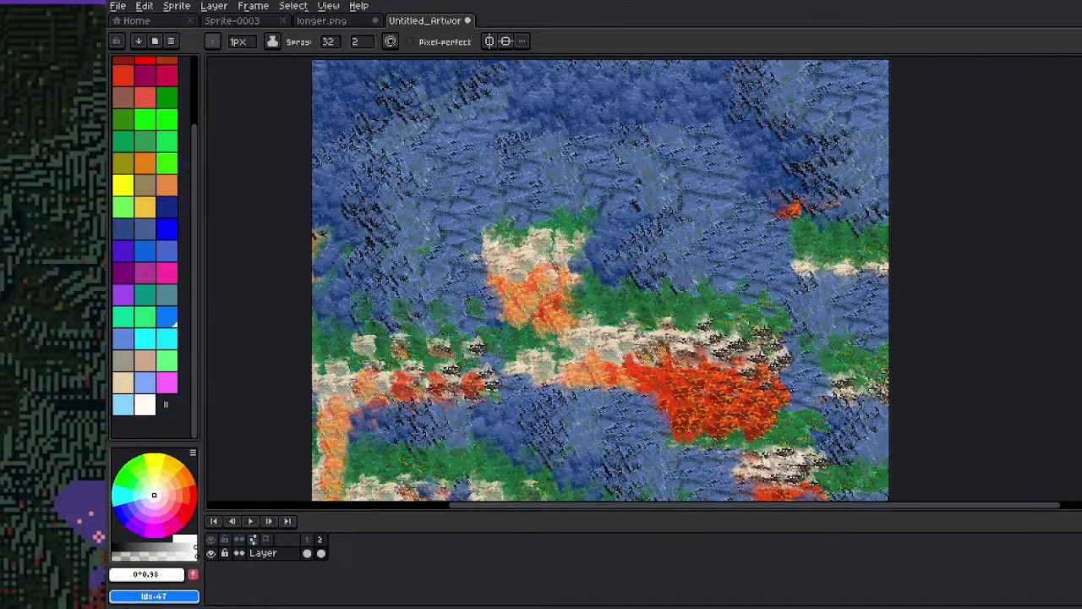
key("b")
scroll(521, 294, "up", 3)
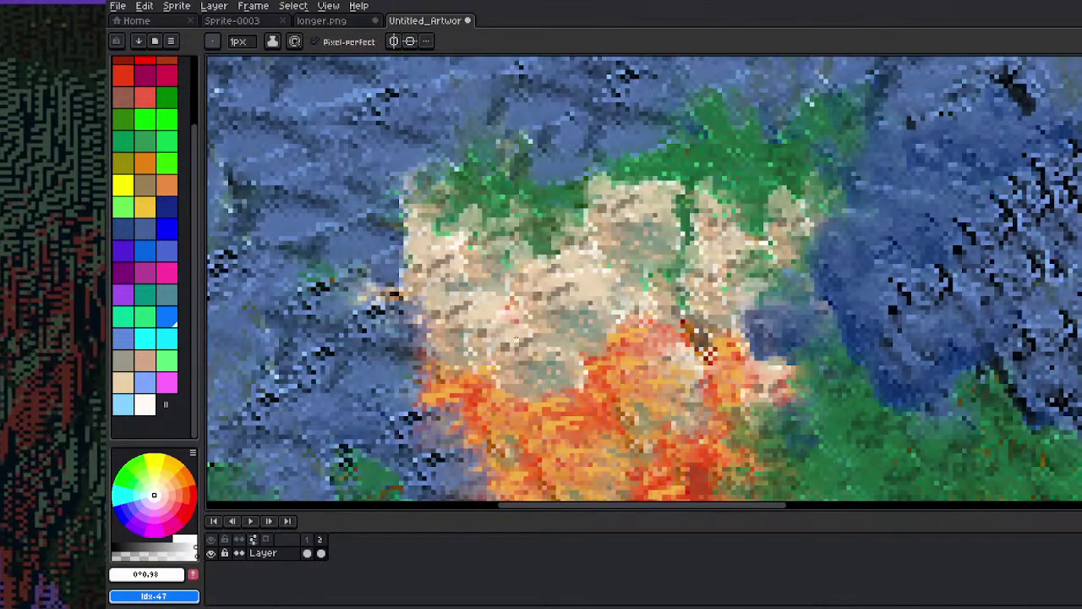
left_click_drag(481, 322, 478, 317)
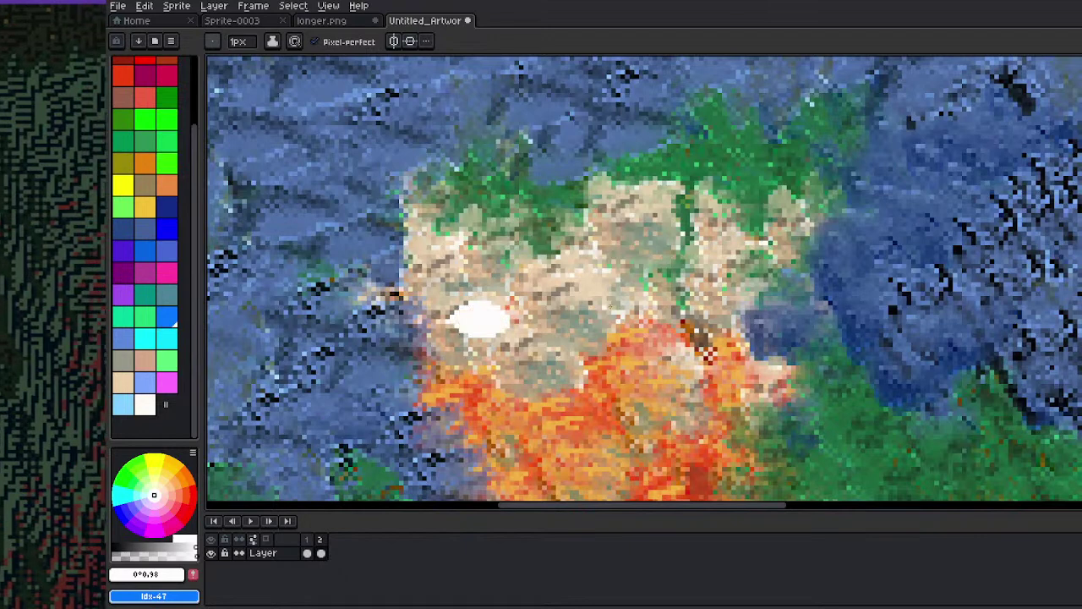
left_click_drag(595, 305, 592, 303)
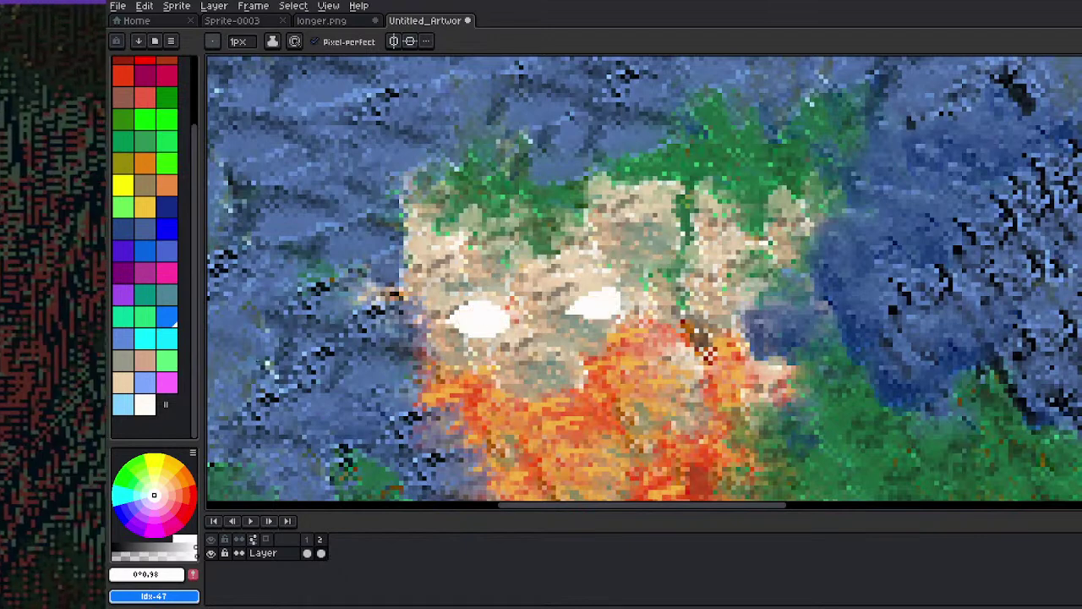
Add small pupils to both white eyes using light-blue palette colour idx-55
left_click(145, 383)
left_click_drag(472, 314, 479, 318)
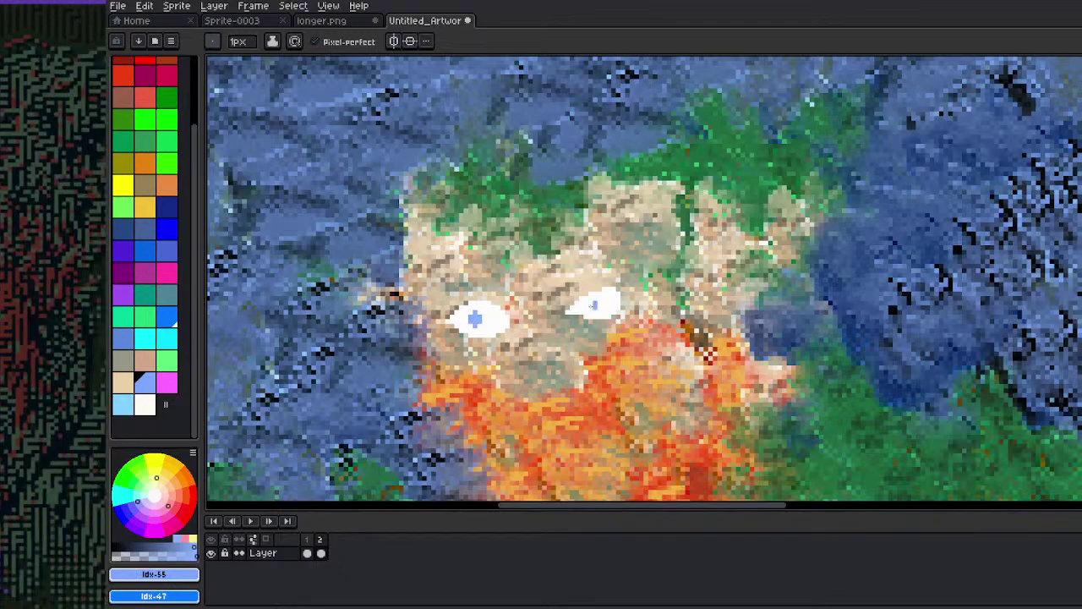
scroll(615, 303, "down", 5)
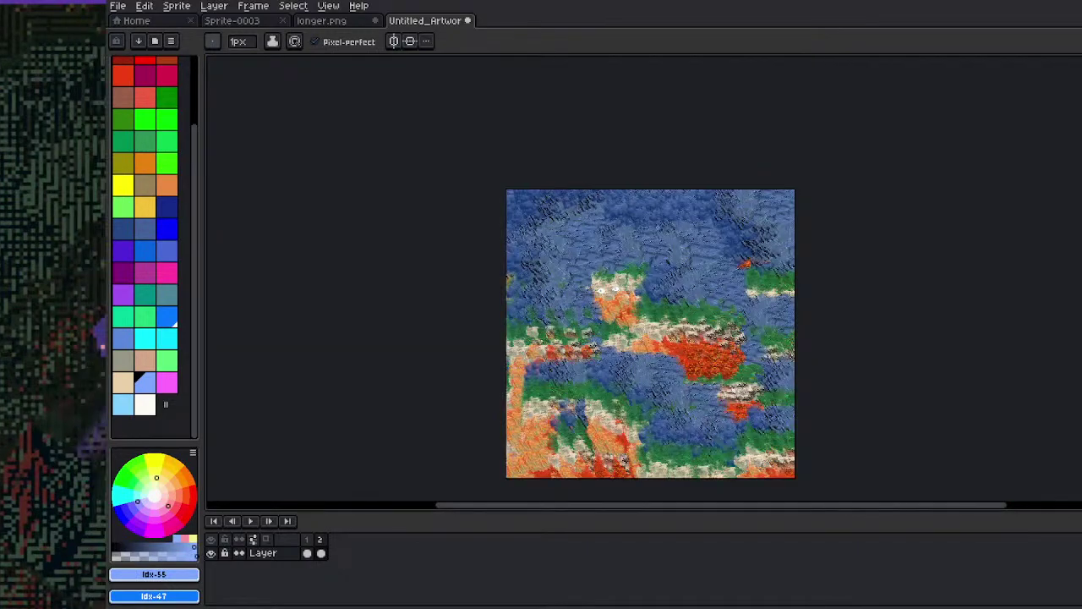
scroll(622, 283, "up", 5)
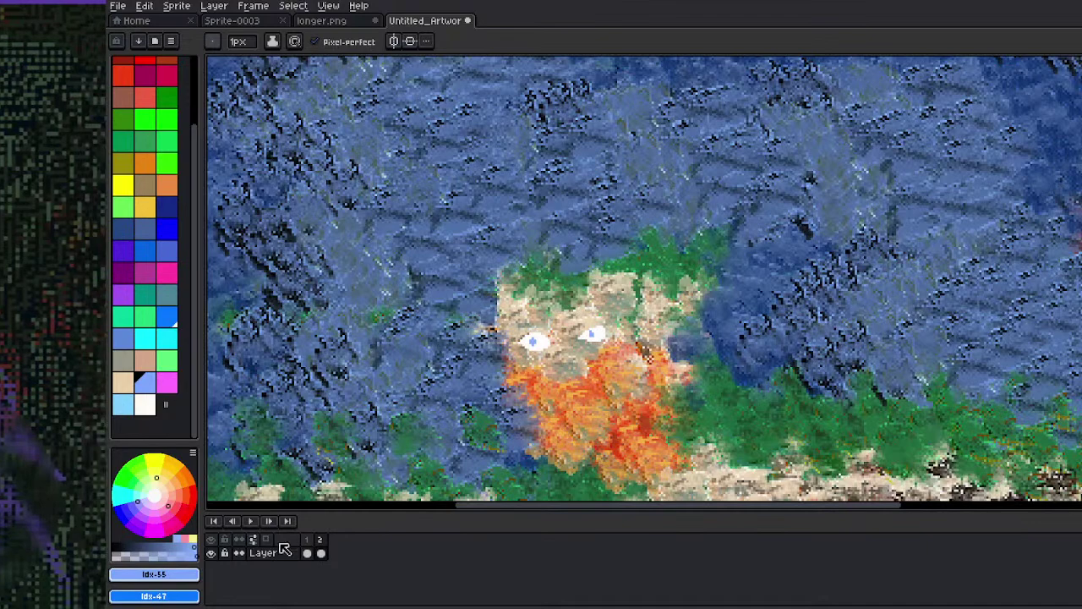
Select the first green paint sample on frame 1 with a rectangular marquee and capture it as a custom brush
left_click(307, 552)
left_click_drag(558, 343, 480, 169)
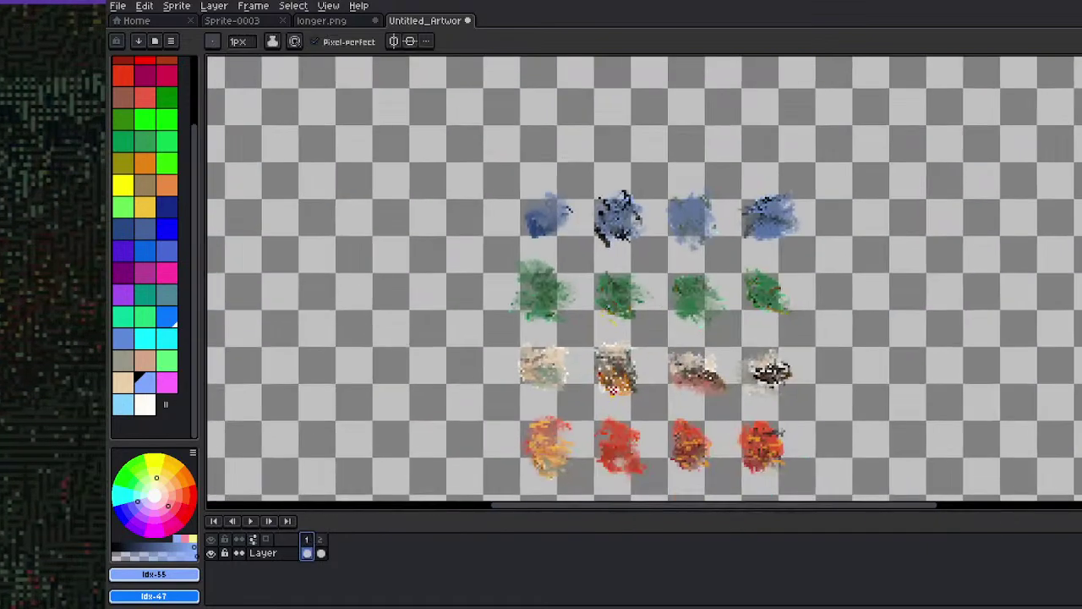
key("m")
left_click_drag(494, 249, 585, 328)
key("v")
Paint green hair on frame 2 over the head and down the side of the face with the captured green brush
left_click(320, 552)
key("b")
key("h")
left_click_drag(602, 183, 602, 344)
key("b")
mouse_move(477, 271)
left_mouse_down()
mouse_move(431, 203)
mouse_move(499, 169)
mouse_move(634, 254)
mouse_move(630, 355)
mouse_move(676, 376)
left_mouse_up()
scroll(702, 325, "down", 3)
scroll(655, 347, "up", 3)
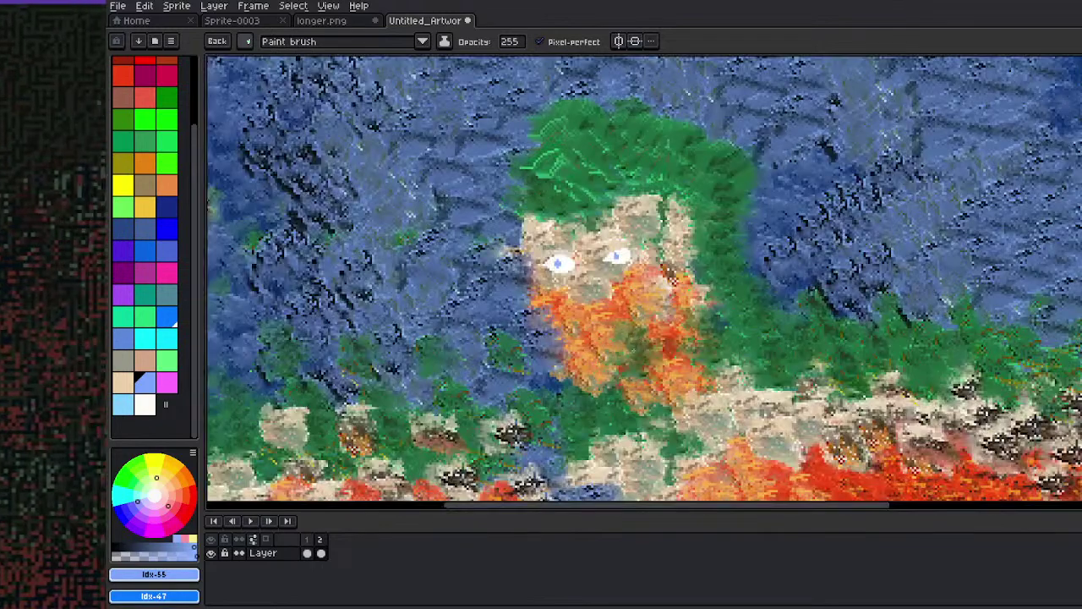
Draw a short slanted mouth line on the orange lower face with the 1 px pencil in near-black colour idx-1
key("p")
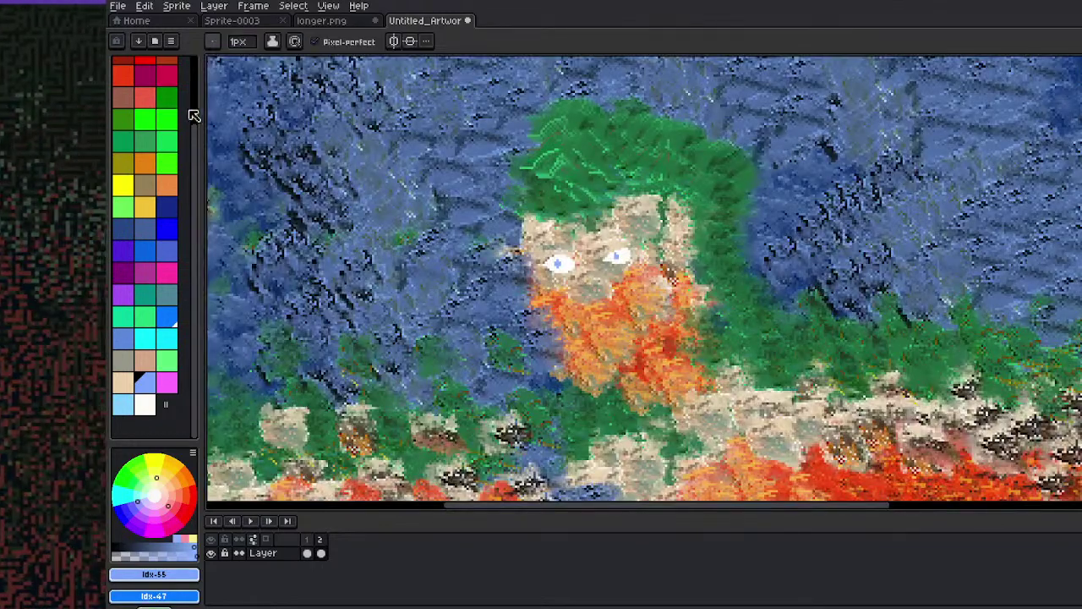
scroll(195, 108, "up", 4)
left_click(145, 66)
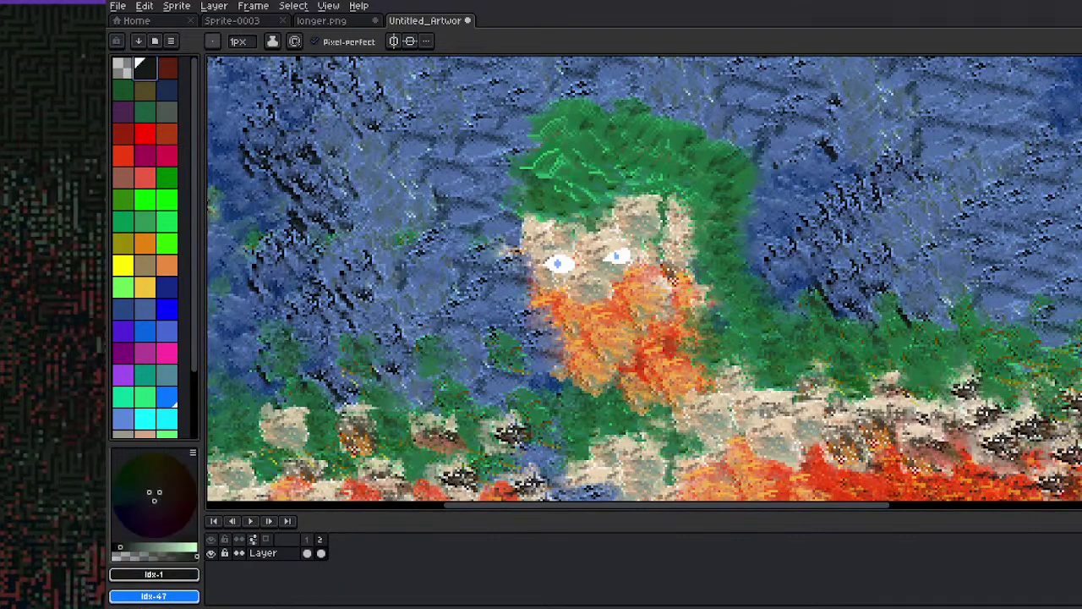
scroll(653, 330, "down", 3)
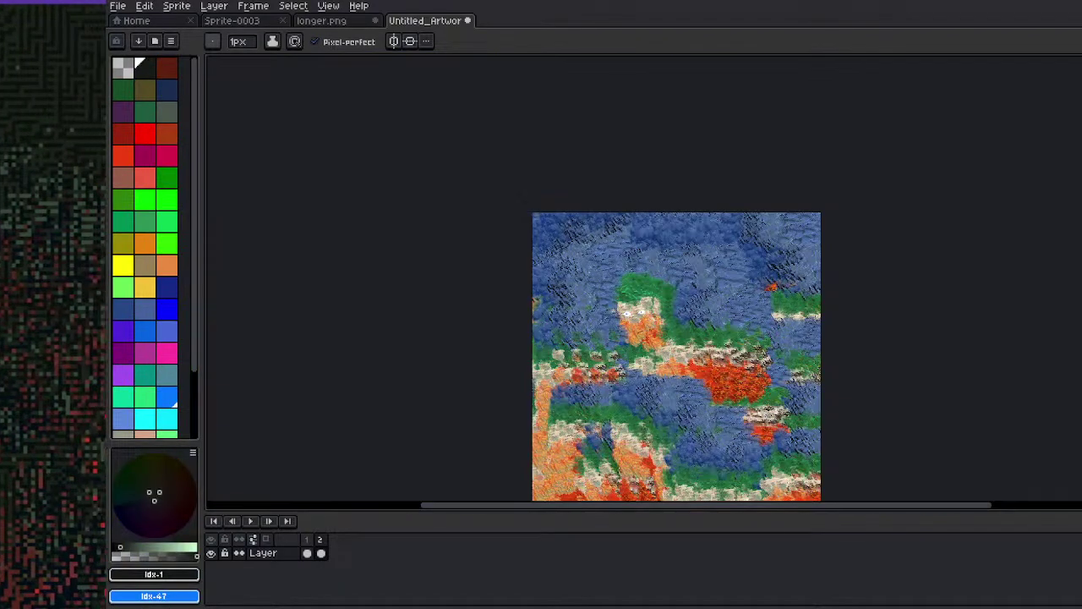
scroll(681, 318, "up", 1)
left_click_drag(681, 318, 643, 159)
scroll(643, 287, "down", 2)
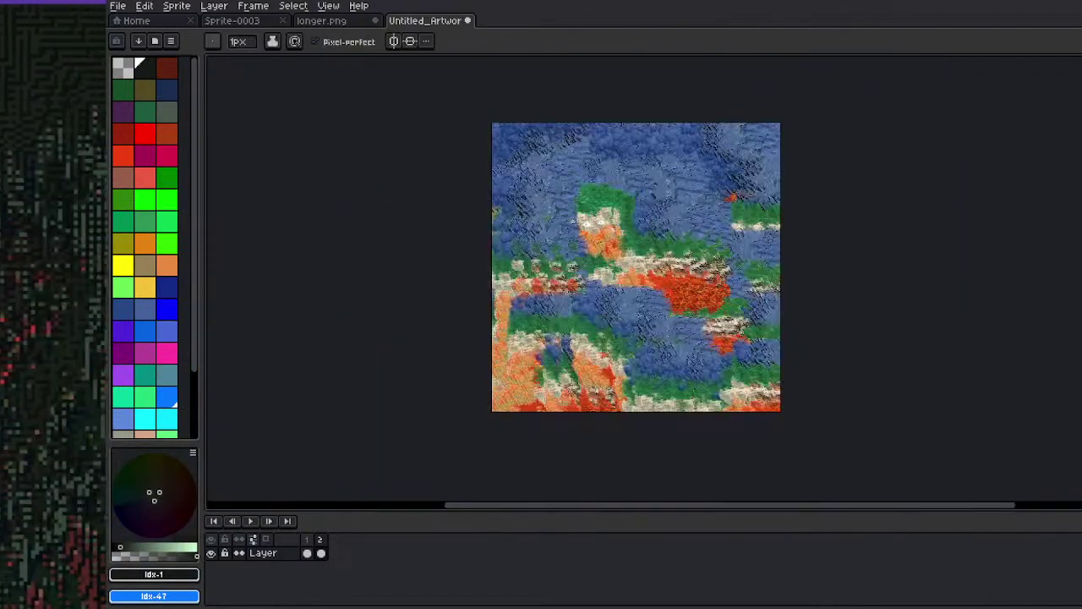
scroll(609, 287, "up", 2)
left_click_drag(586, 294, 562, 437)
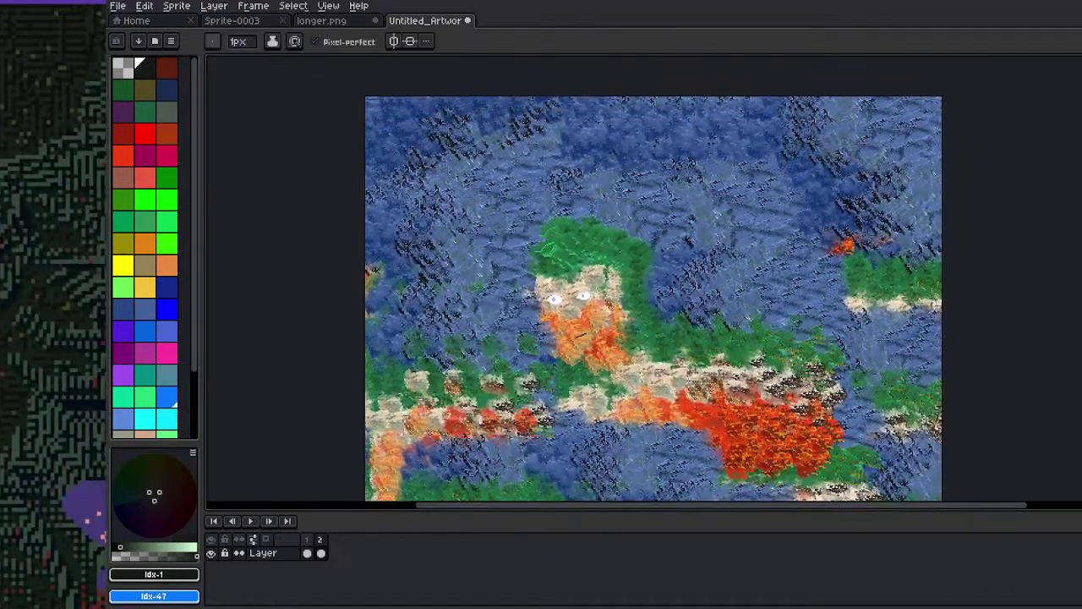
scroll(570, 370, "down", 2)
left_click_drag(570, 370, 551, 301)
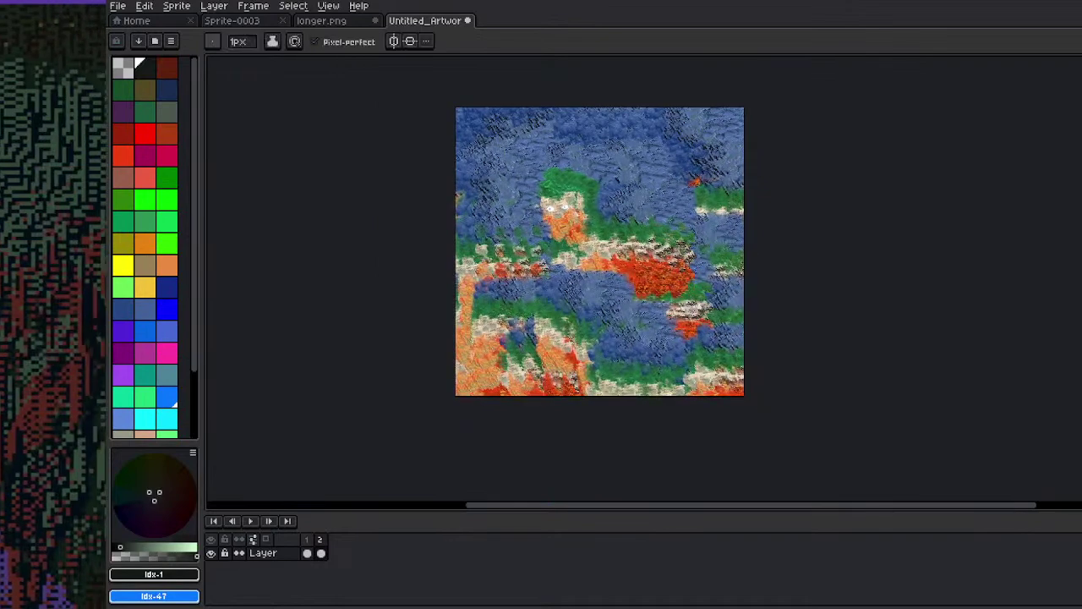
scroll(579, 203, "up", 3)
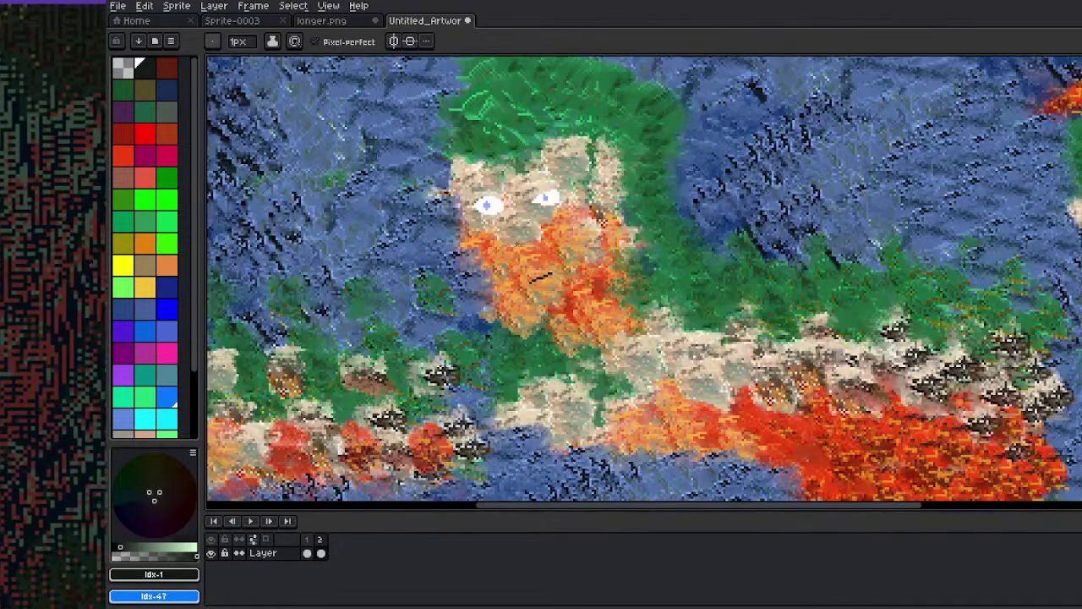
scroll(487, 242, "up", 2)
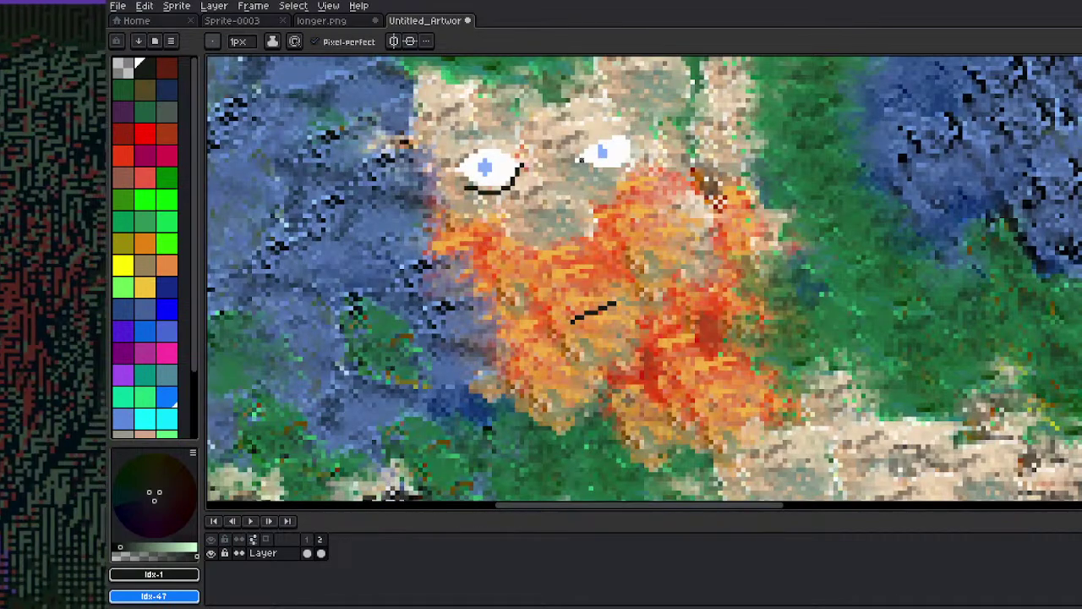
scroll(643, 159, "down", 5)
scroll(672, 147, "up", 5)
key("ctrl+z")
key("ctrl+z")
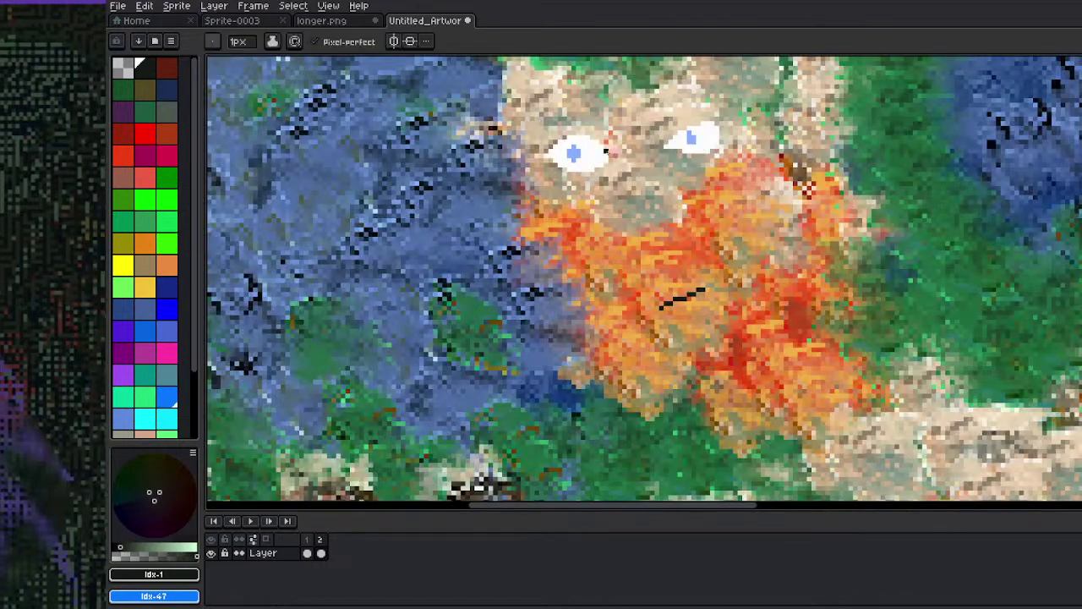
Lower the near-black foreground colour's alpha and shade the face along the hairline and beneath both eyes
scroll(665, 188, "down", 5)
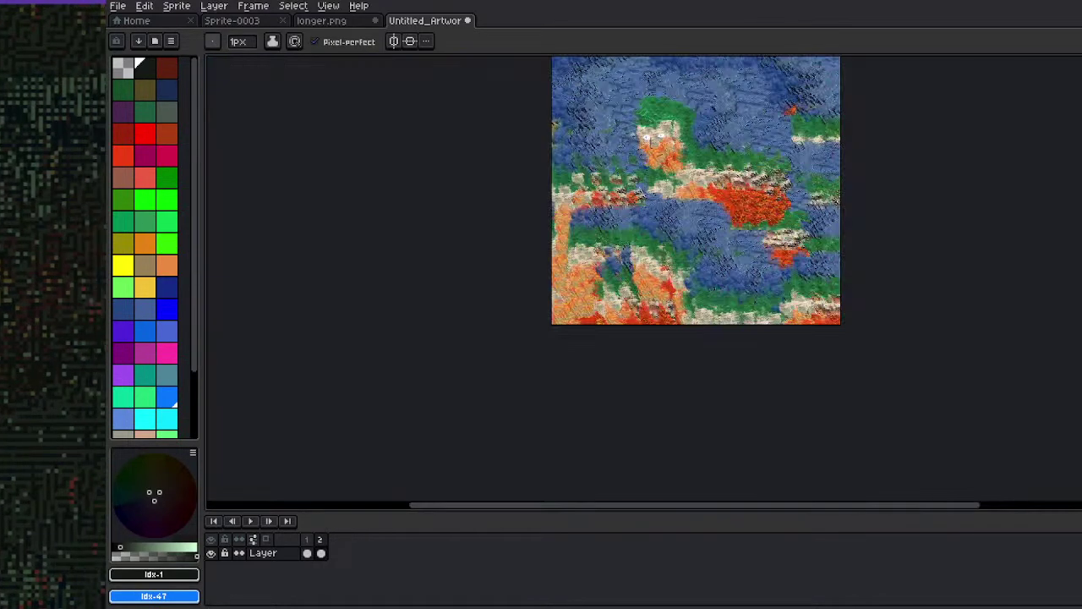
scroll(663, 138, "up", 3)
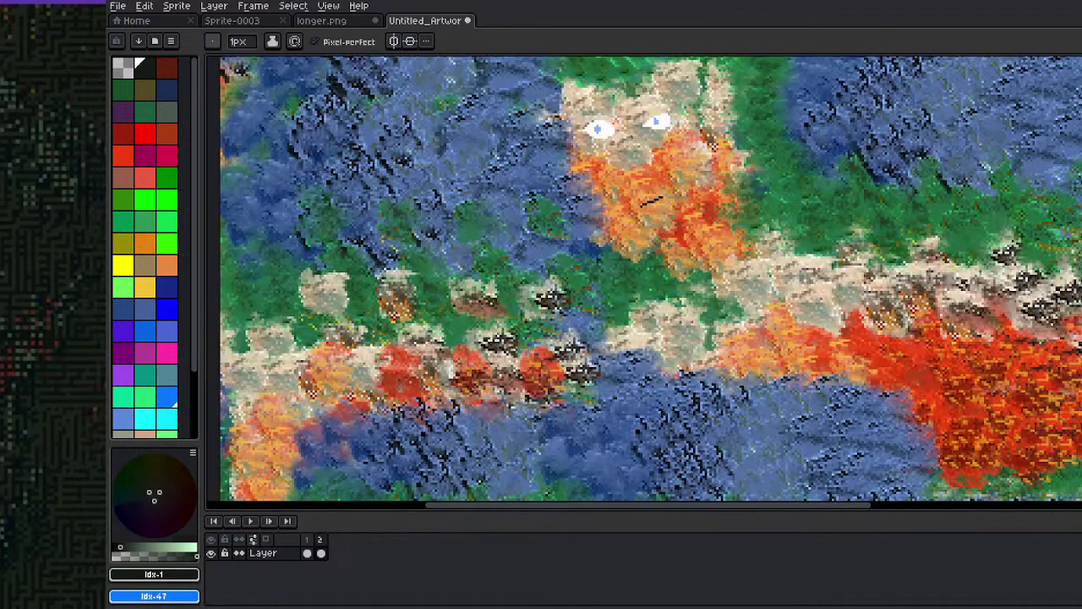
scroll(626, 141, "up", 2)
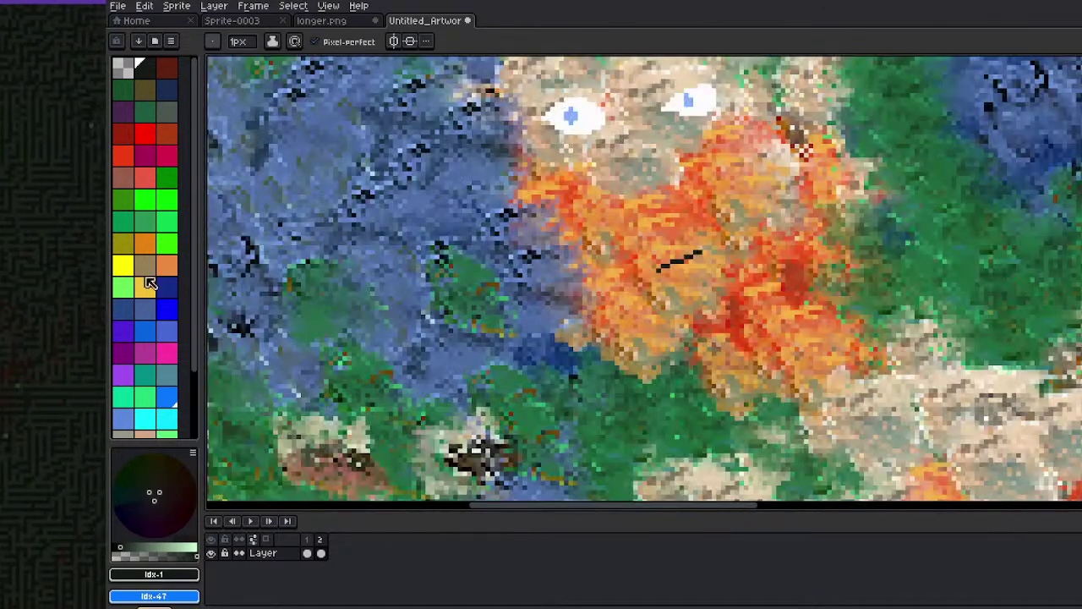
left_click(150, 555)
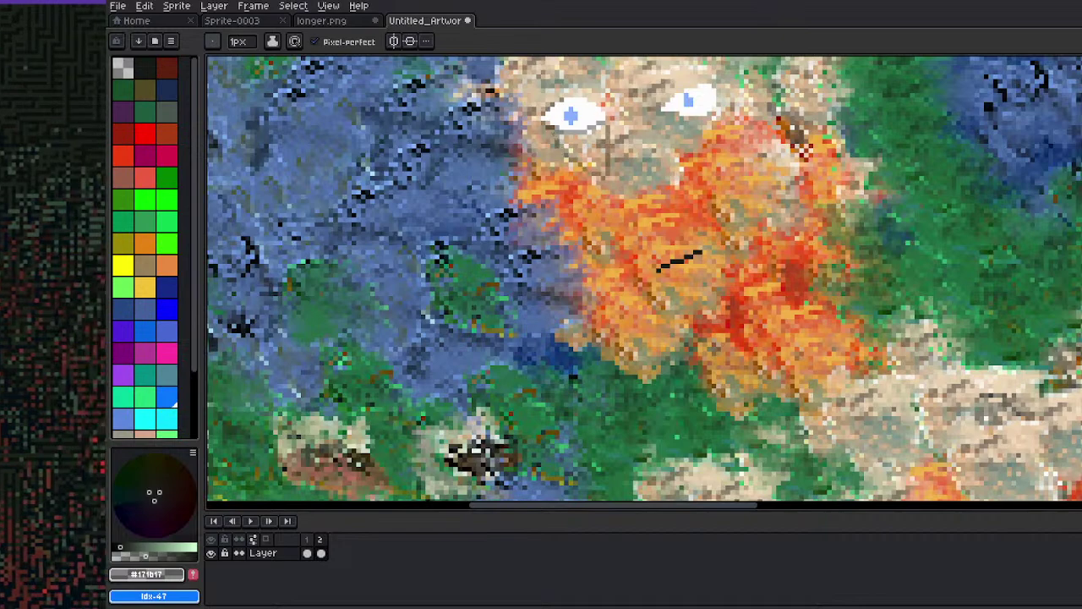
left_click_drag(674, 107, 649, 299)
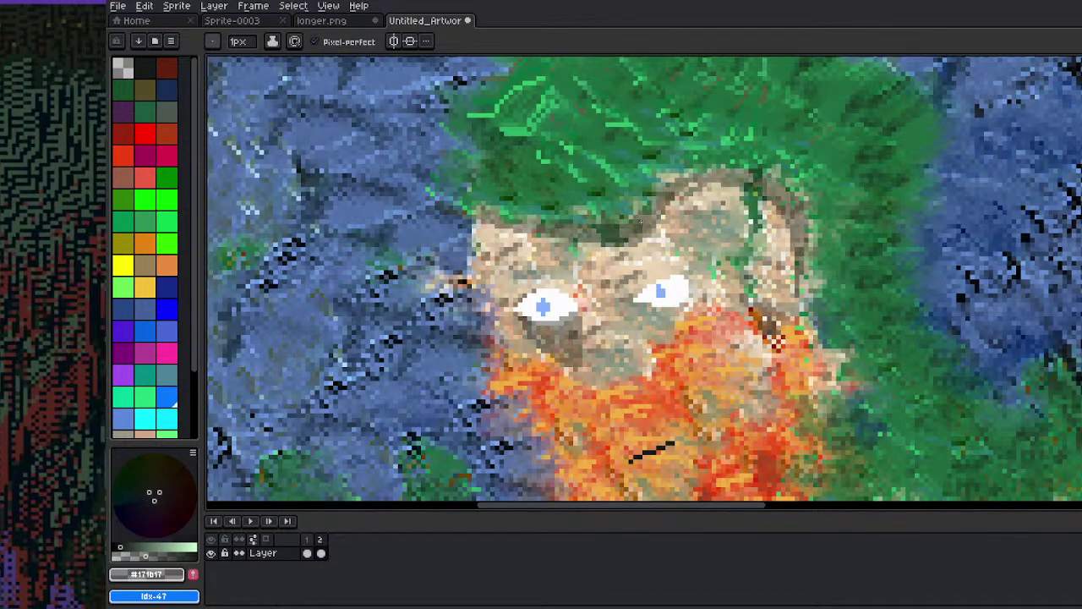
scroll(619, 255, "down", 5)
scroll(619, 255, "up", 1)
scroll(607, 293, "up", 4)
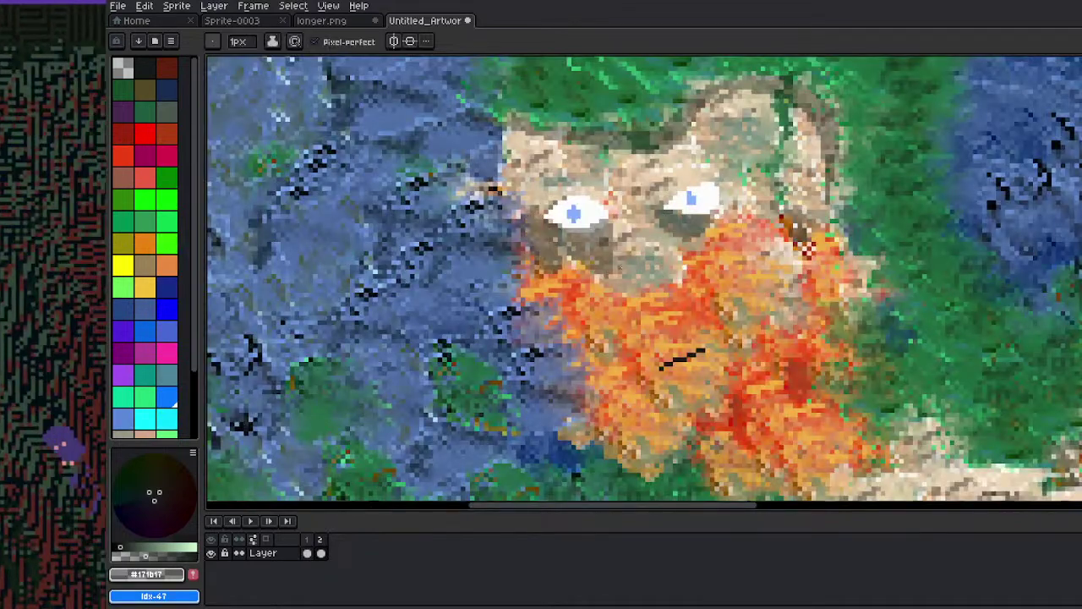
Try a translucent dark shading stroke from below the first eye down the orange cheek
mouse_move(556, 265)
left_mouse_down()
mouse_move(629, 422)
mouse_move(583, 240)
left_mouse_up()
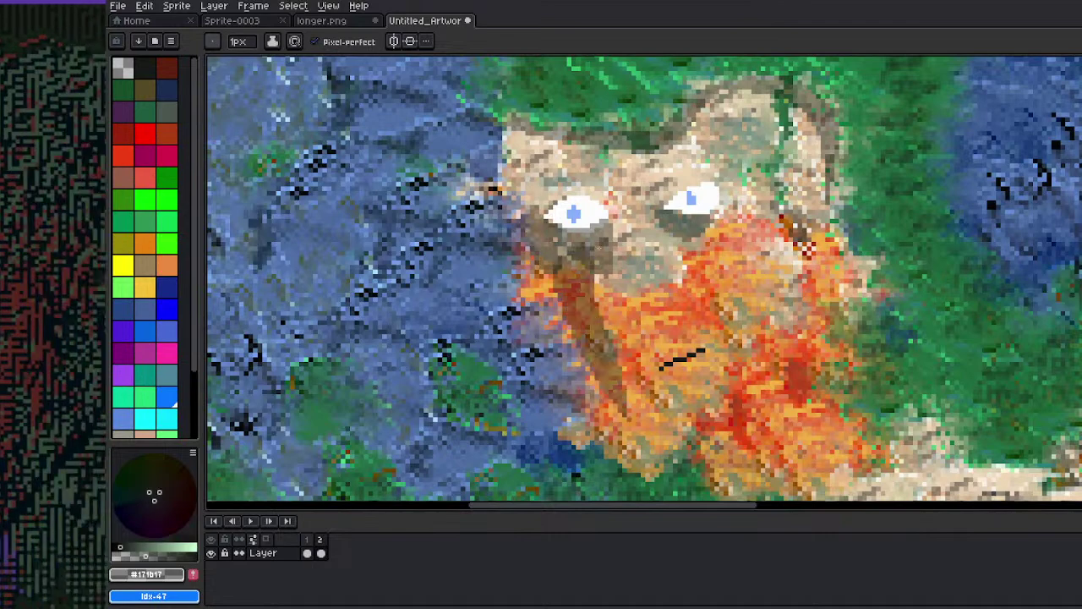
scroll(622, 226, "down", 5)
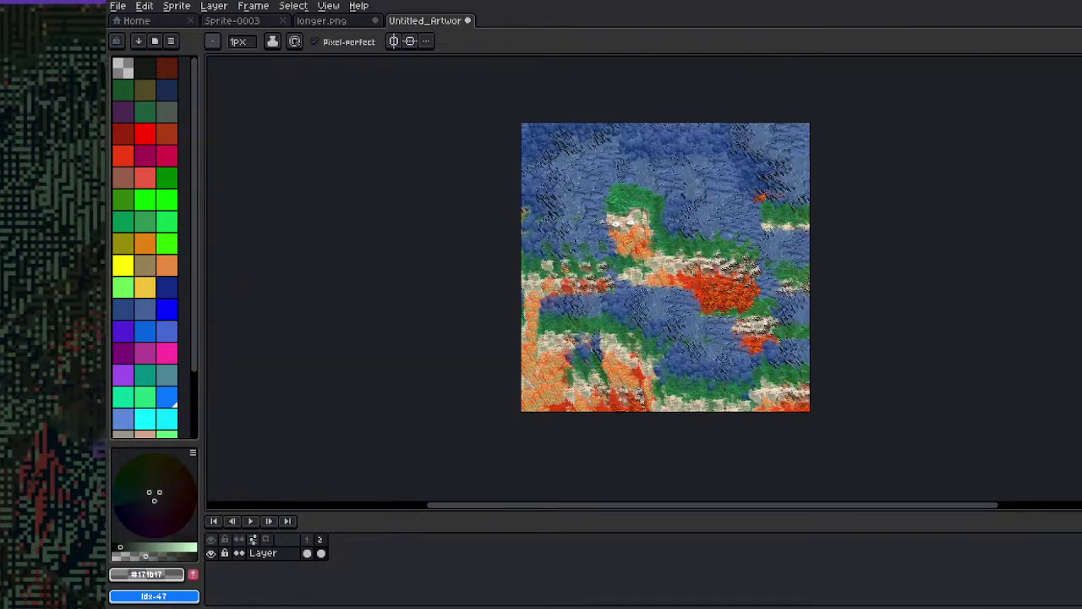
Shade the beige forehead above the first eye with translucent dark strokes just below the green hair
scroll(633, 201, "up", 5)
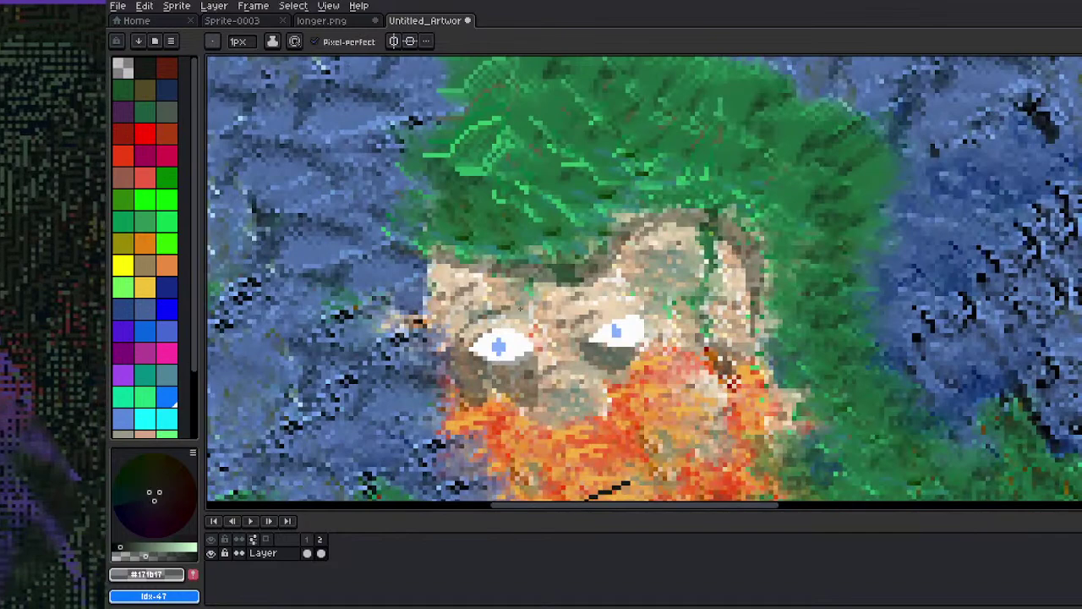
scroll(596, 265, "down", 4)
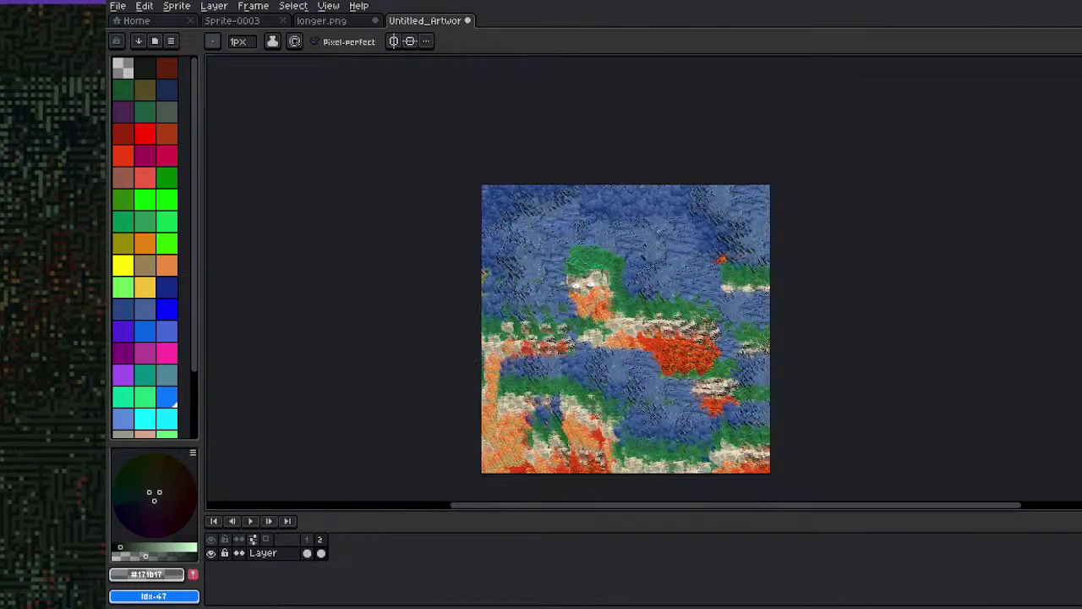
left_click_drag(626, 329, 574, 265)
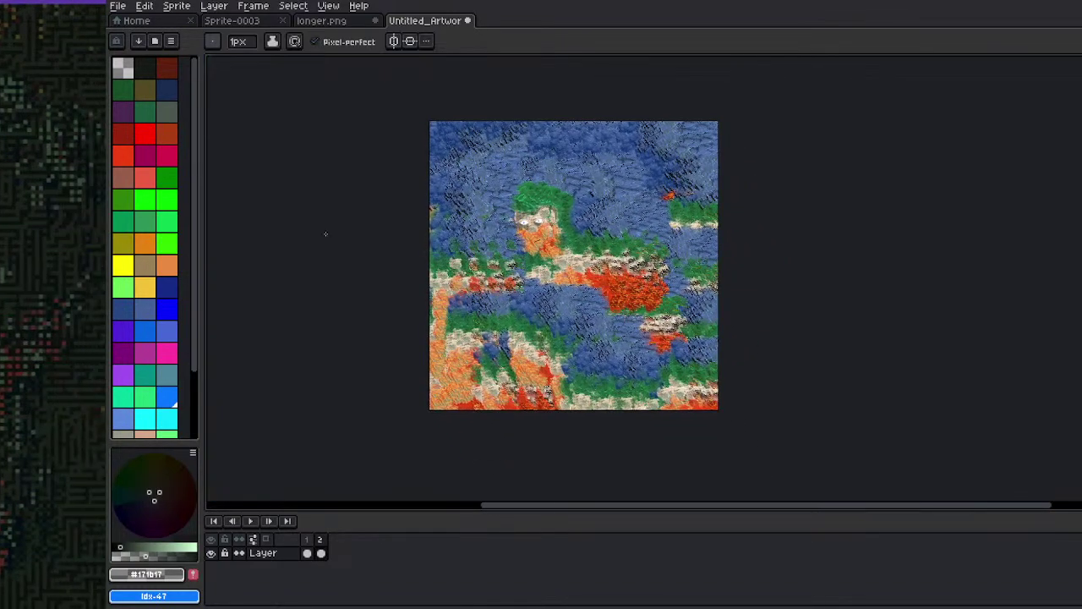
scroll(592, 246, "up", 3)
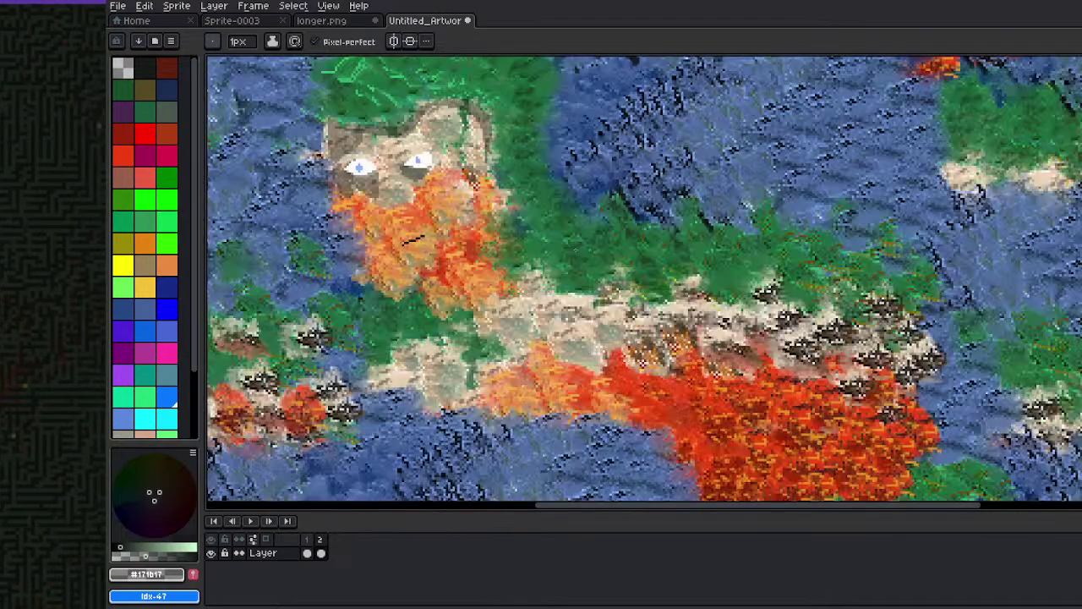
scroll(592, 245, "down", 3)
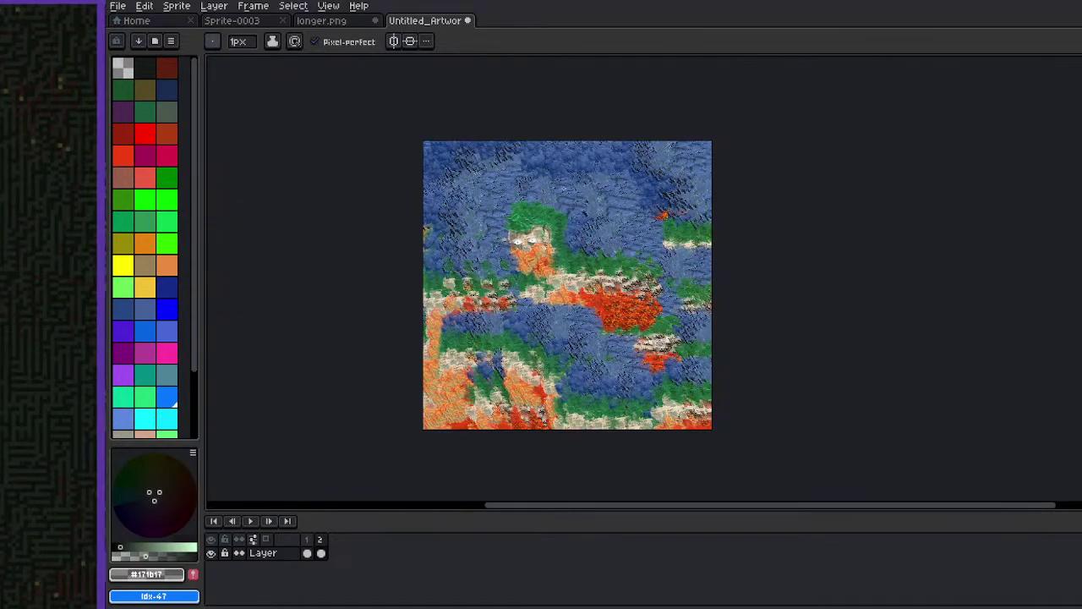
Switch to Chrome and check the YouTube live stream and its chat
key("super+Tab")
key("super+Tab")
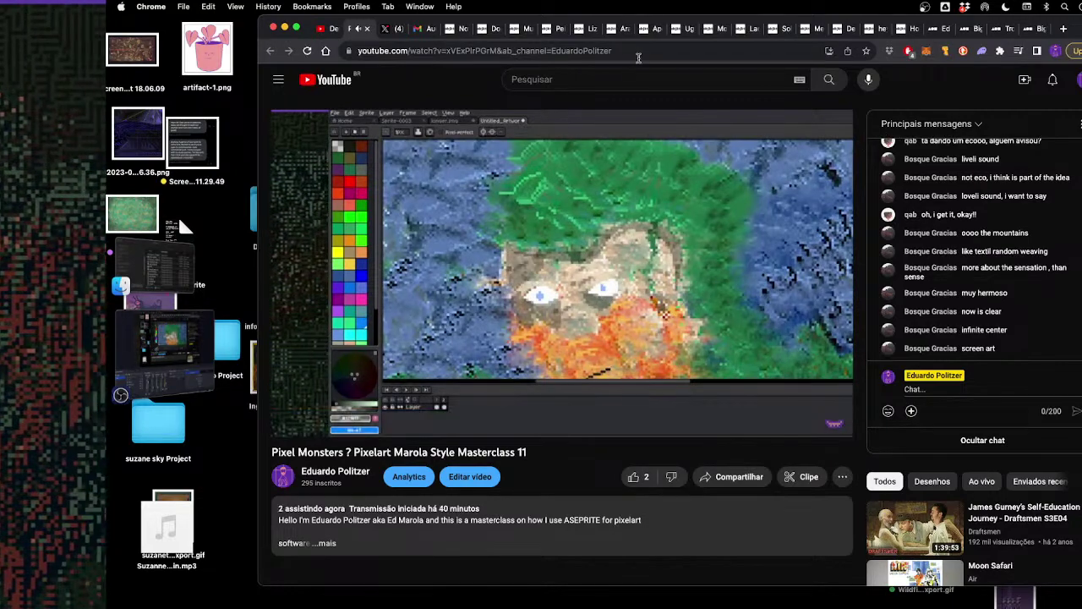
key("f")
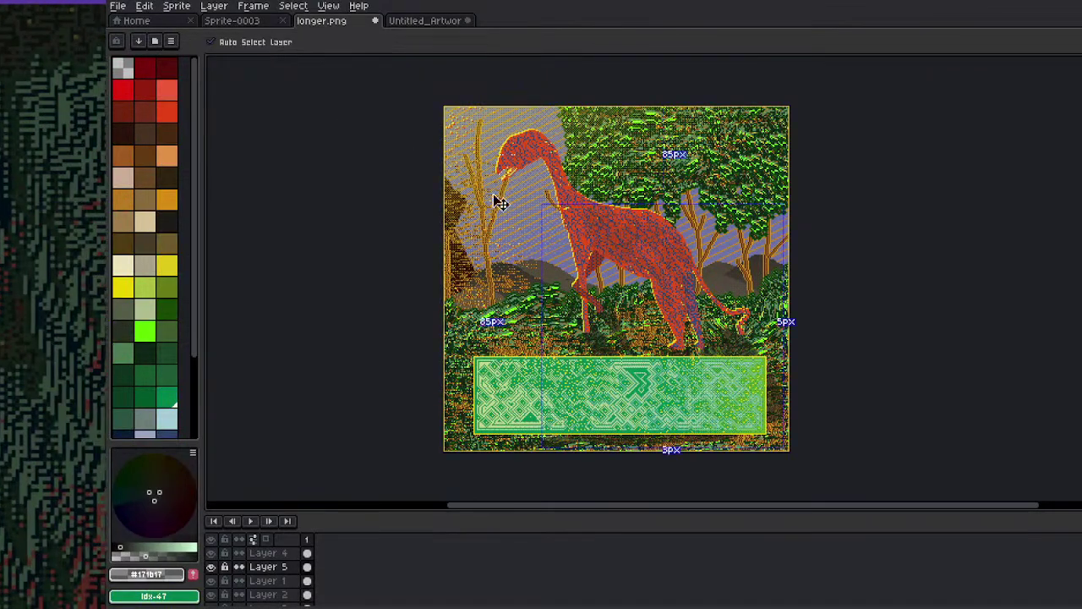
Check the YouTube live stream in Chrome, then switch back to Aseprite and bring up the Untitled_Artwork painting
key("super+Tab")
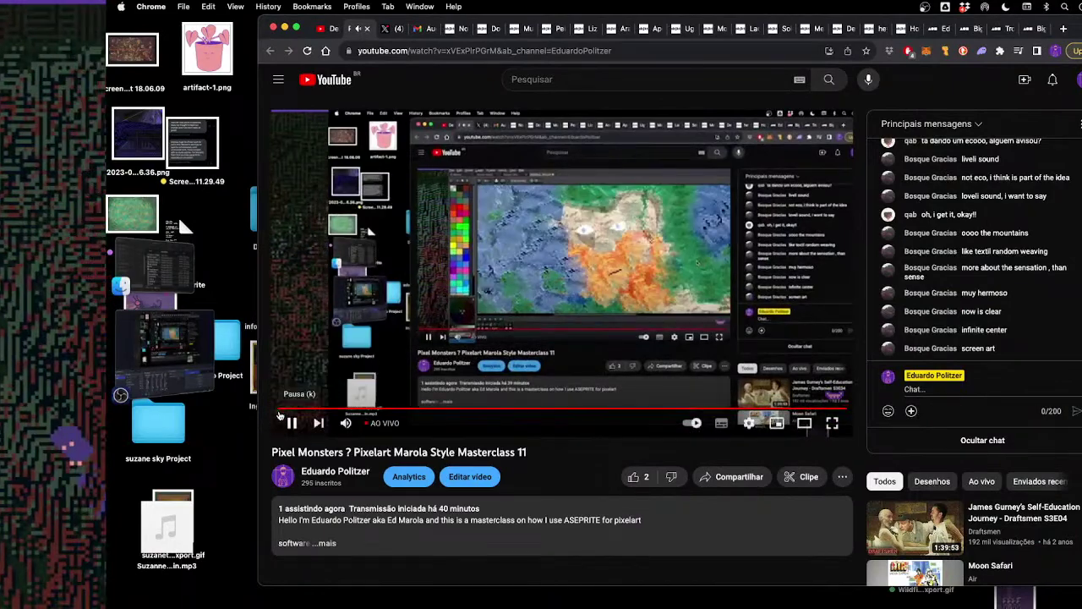
key("super+Tab")
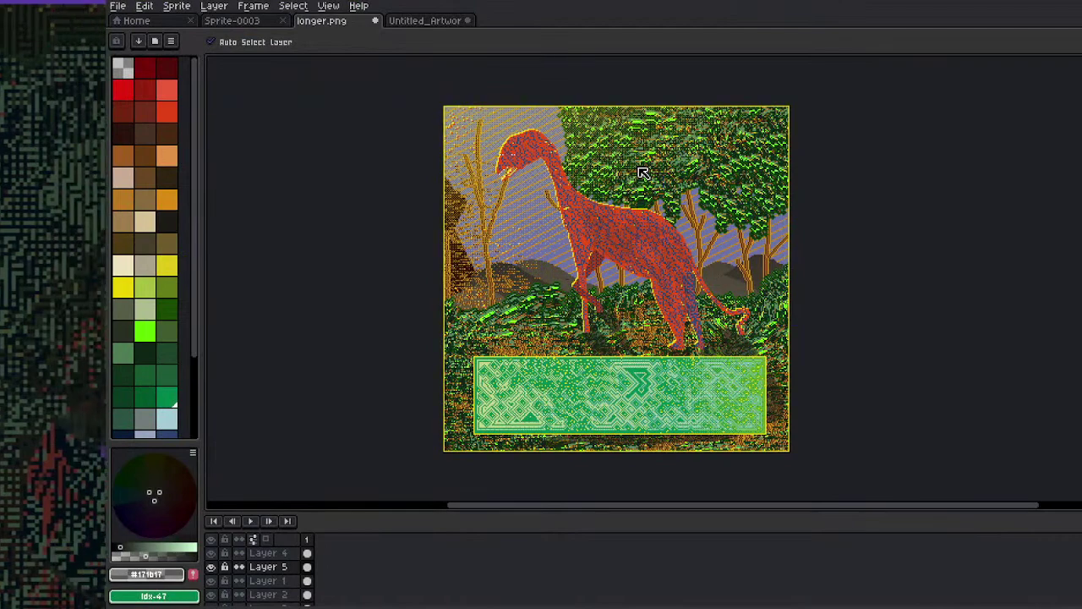
key("b")
left_click(428, 20)
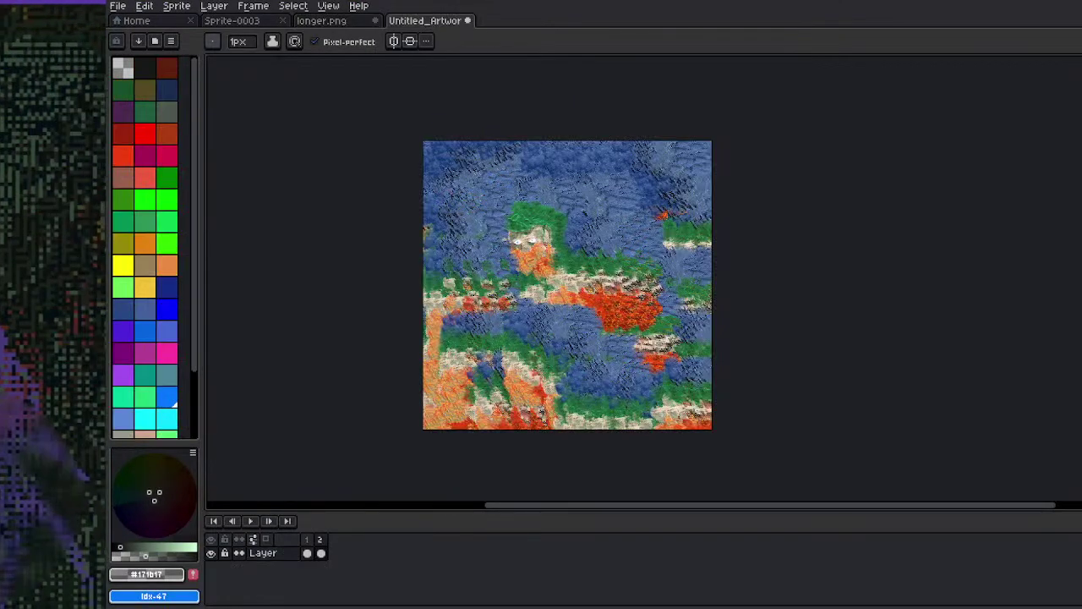
Outline the whole canvas edge of the frame 2 painting in yellow, Idx-27, and clear the selection
scroll(613, 306, "up", 1)
scroll(762, 242, "down", 1)
scroll(735, 229, "up", 1)
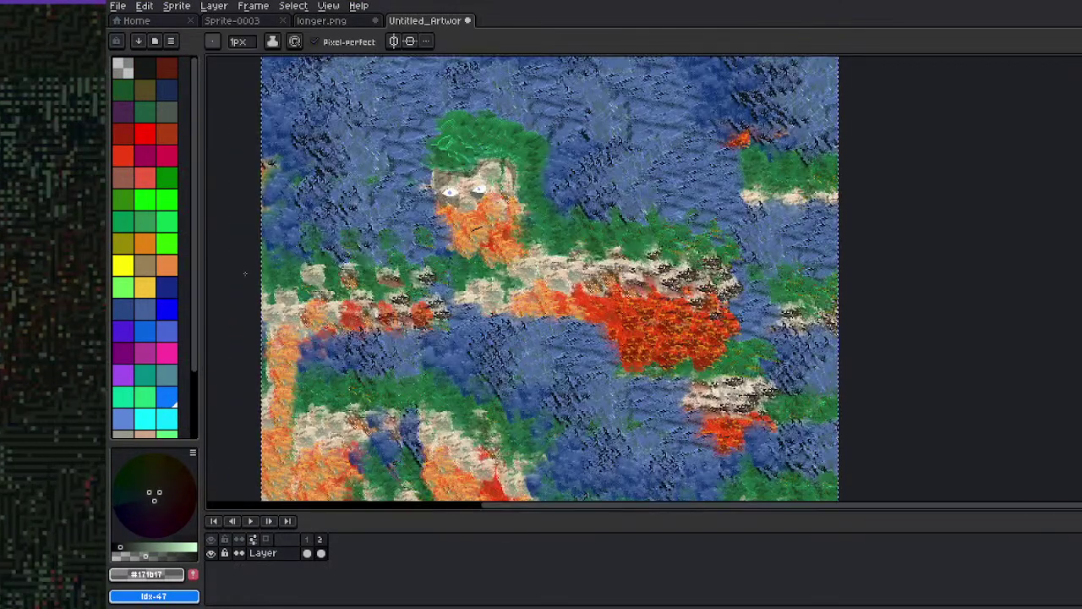
left_click(122, 266)
key("s")
key("ctrl+d")
scroll(459, 171, "down", 1)
left_click_drag(462, 171, 476, 193)
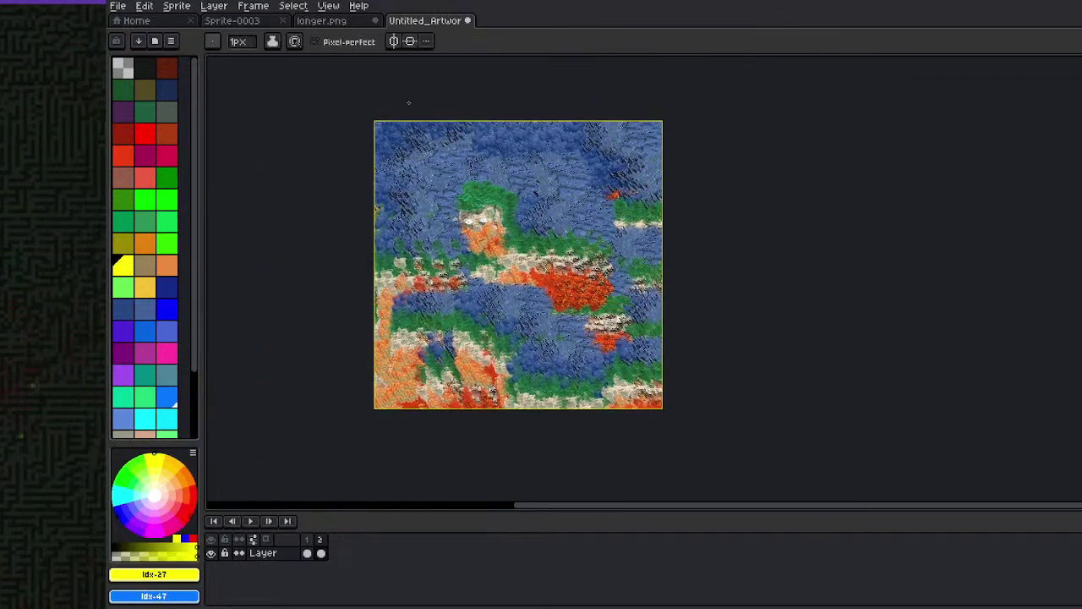
key("v")
Switch to Chrome and look through the open objkt.com artwork pages, including Noturna, Lizard, Apocalypse, Monster Tales and Message
key("super+Tab")
left_click(544, 313)
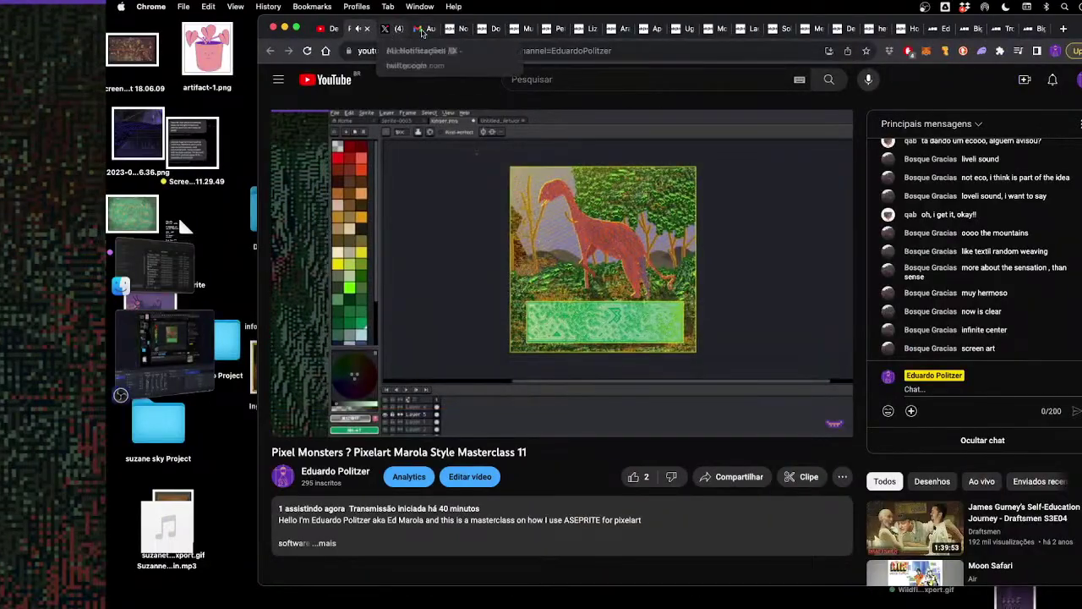
left_click(452, 30)
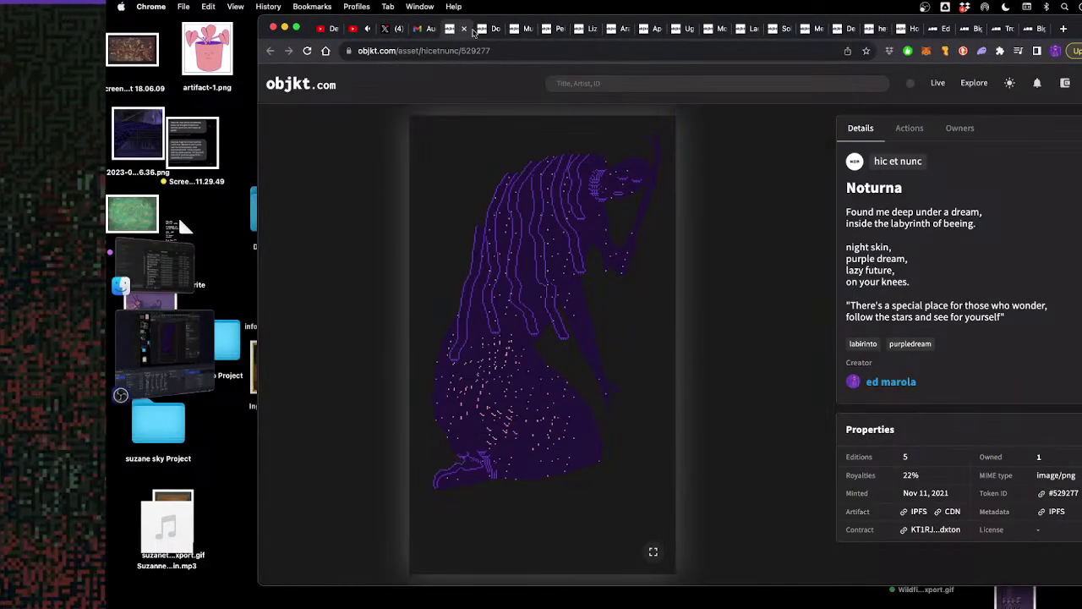
key("ctrl+Tab")
key("ctrl+Tab")
key("ctrl+Tab")
key("ctrl+Tab")
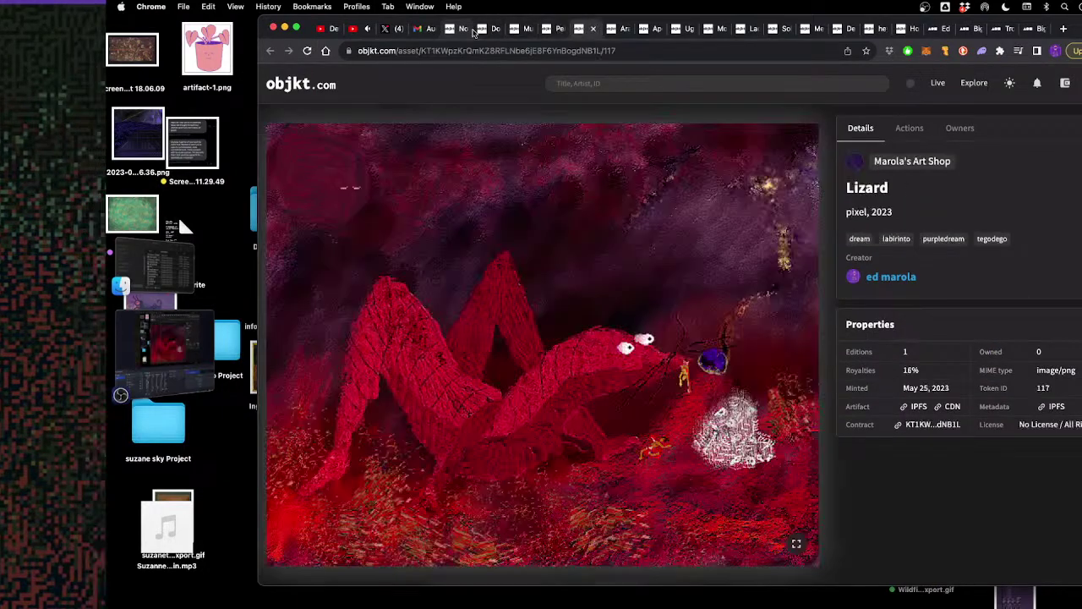
key("ctrl+Tab")
key("ctrl+Tab")
key("ctrl+Tab")
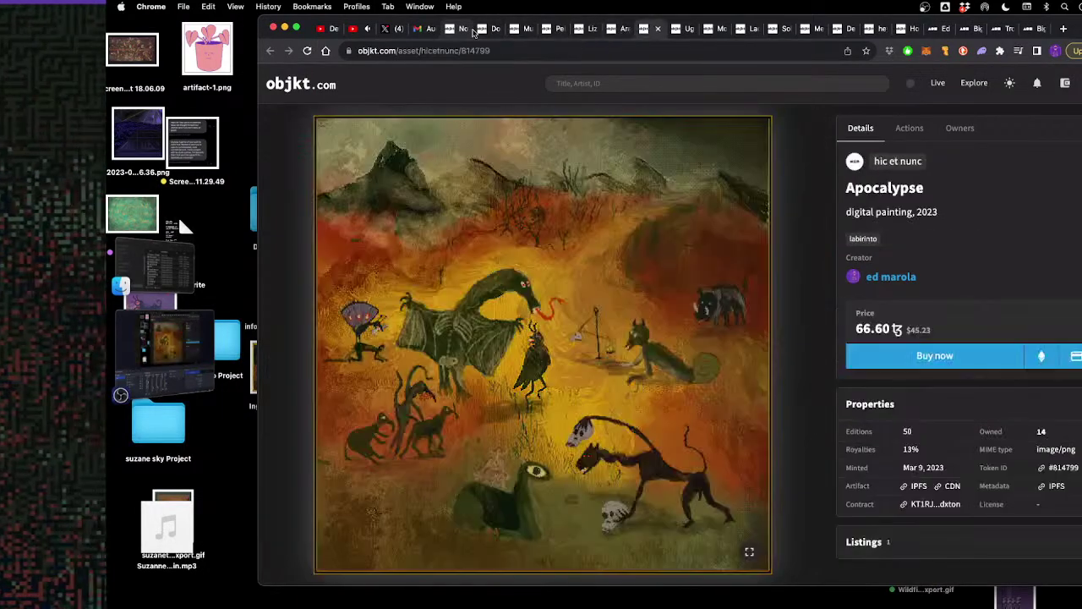
key("ctrl+Tab")
key("ctrl+Tab")
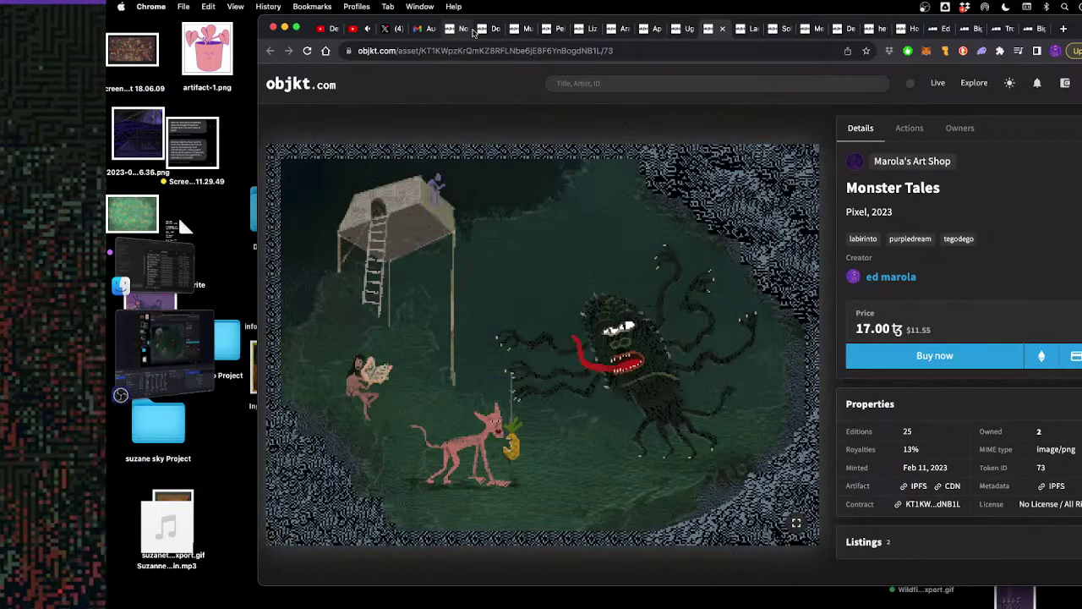
key("ctrl+Tab")
key("ctrl+Tab")
key("ctrl+Tab")
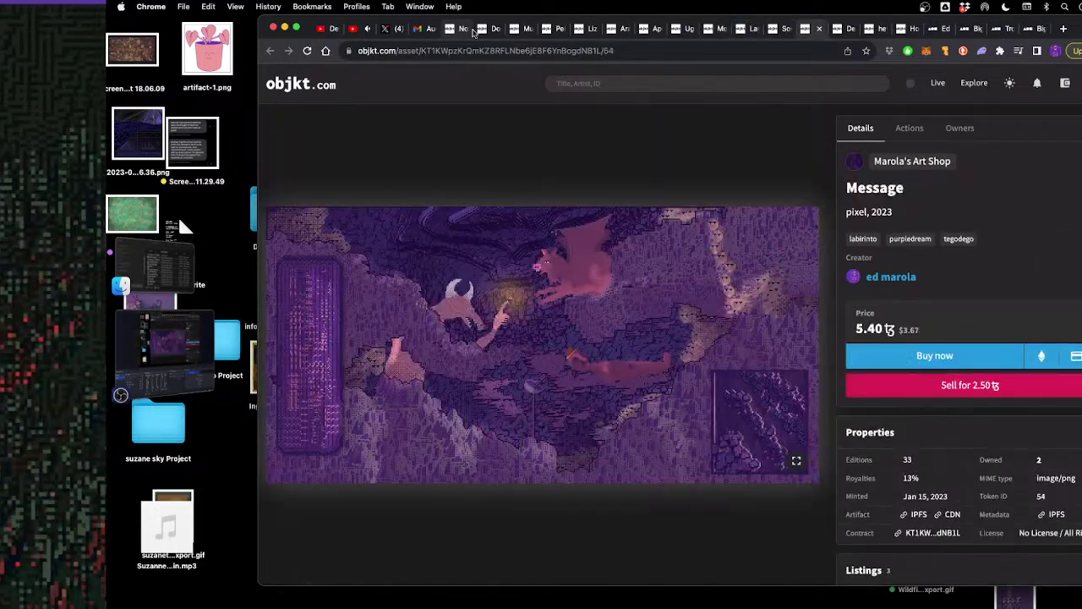
key("ctrl+Tab")
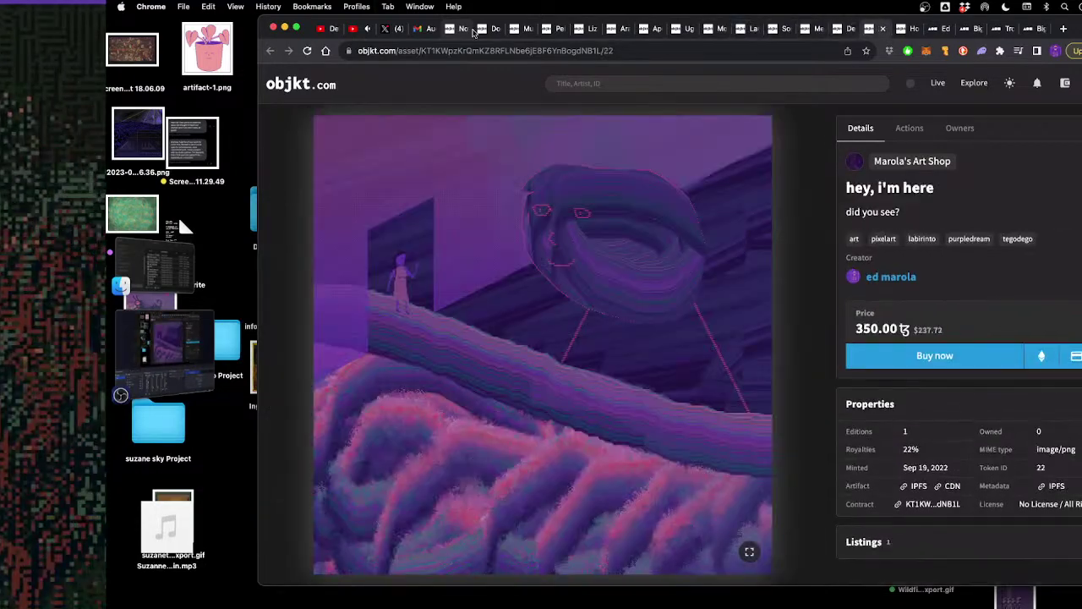
key("ctrl+Tab")
View the artist's created works on Foundation and the artwork page of the red winding creature
key("ctrl+Tab")
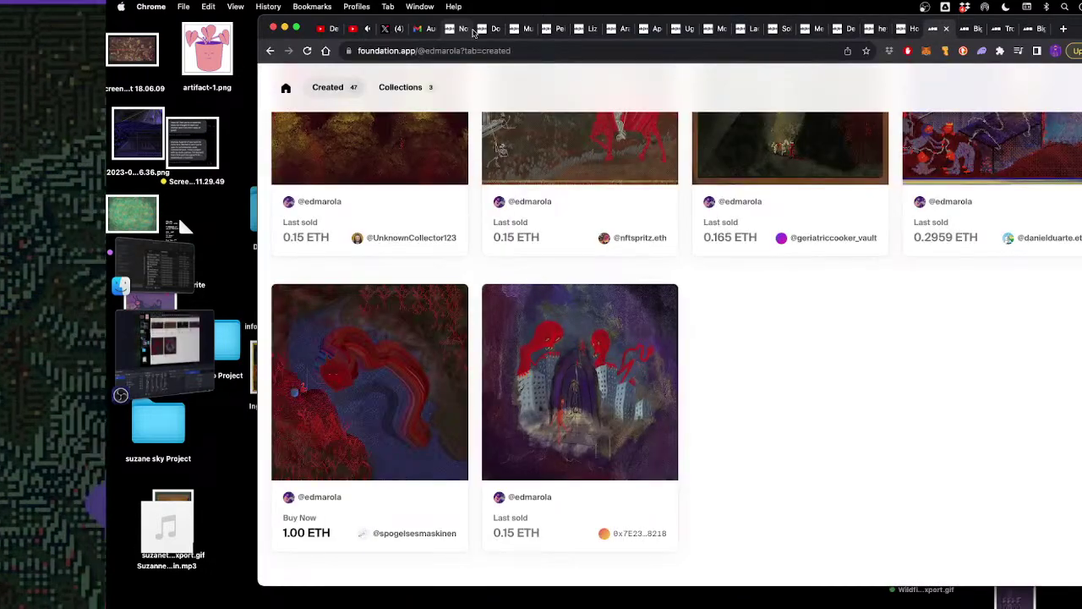
key("ctrl+Tab")
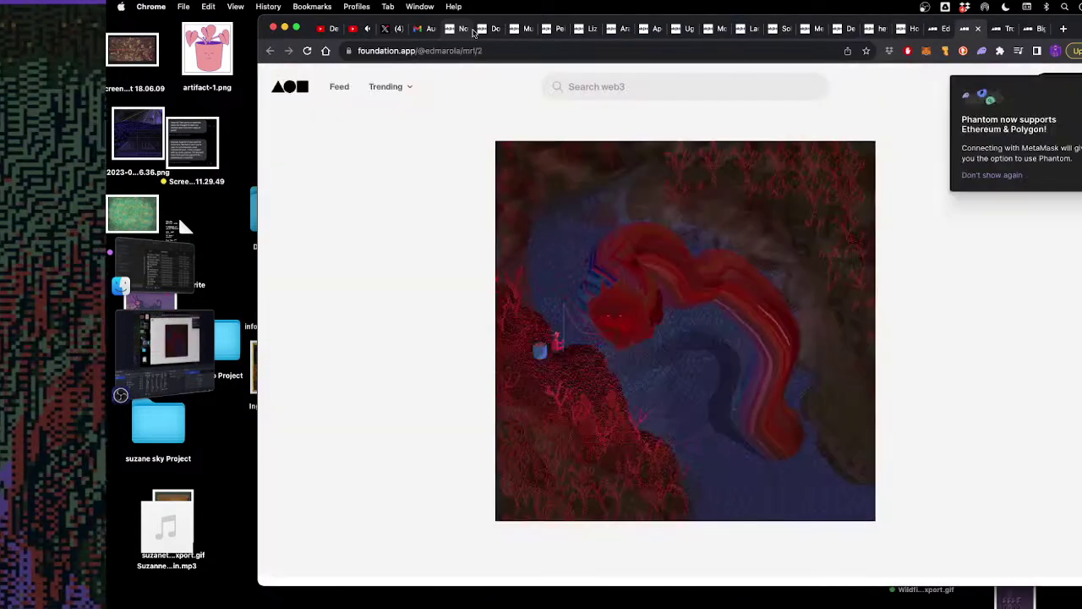
key("ctrl+Tab")
key("ctrl+Tab")
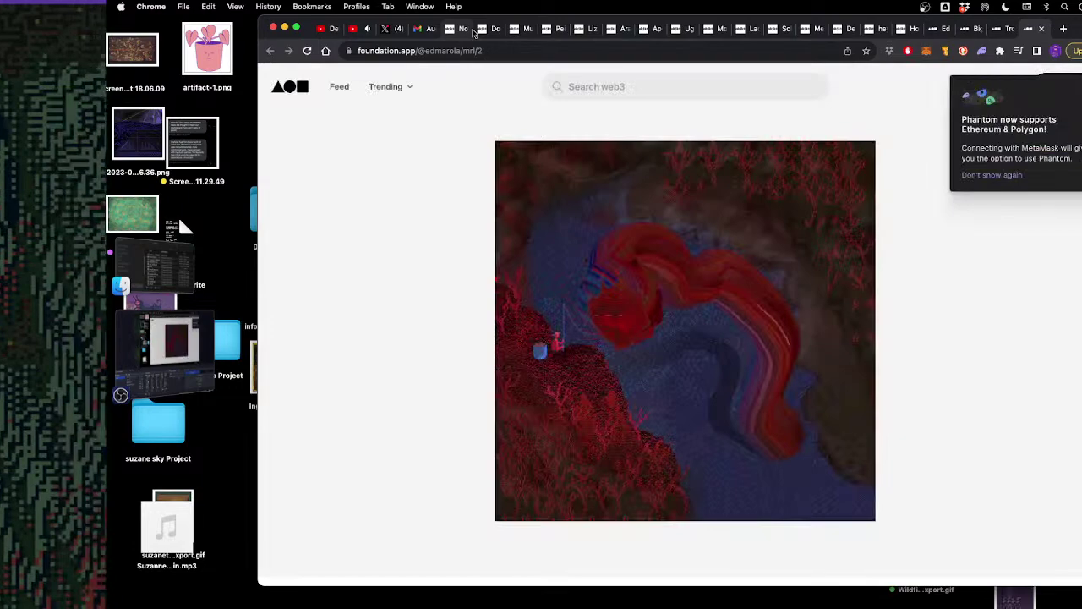
key("super+Tab")
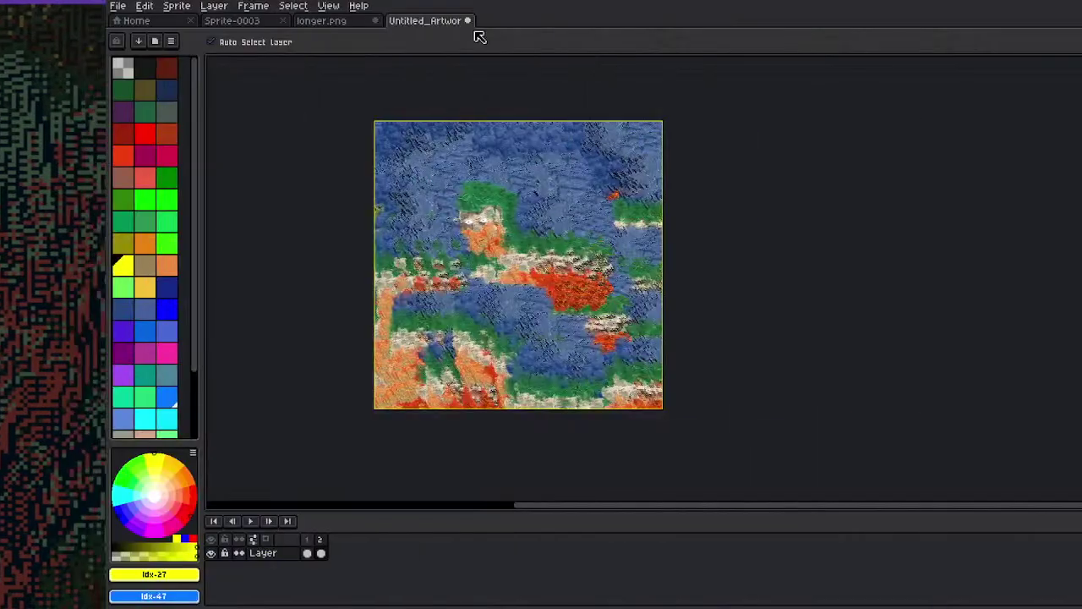
key("super+Tab")
key("super+Tab")
key("super+Tab")
key("super+Tab")
key("super+shift+Tab")
key("super+shift+Tab")
key("super+shift+Tab")
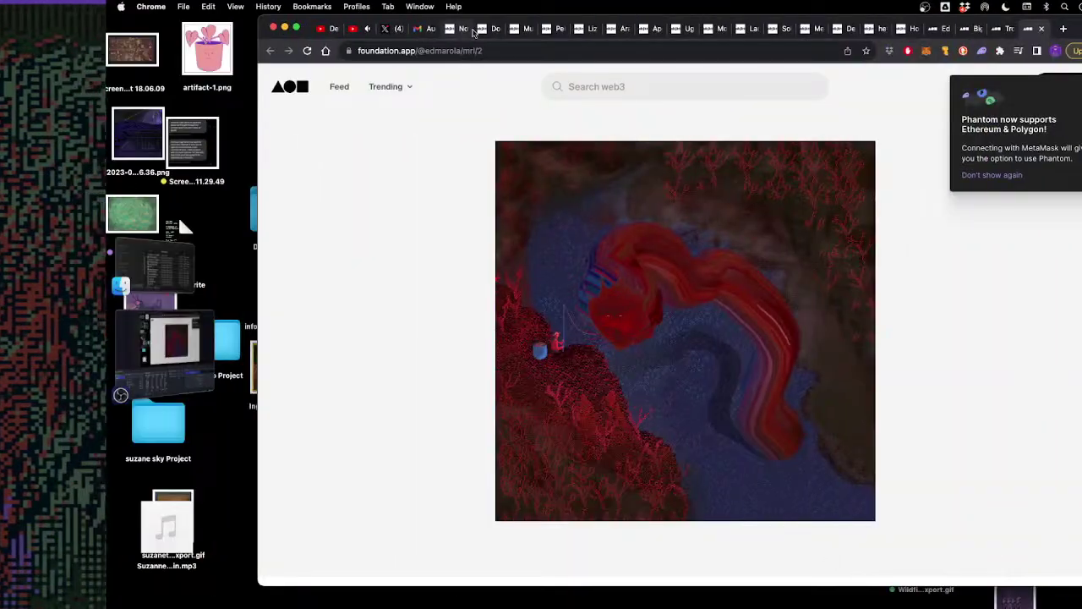
Check the X notifications, the Foundation auction e-mail in Gmail and the YouTube live stream chat
left_click(386, 29)
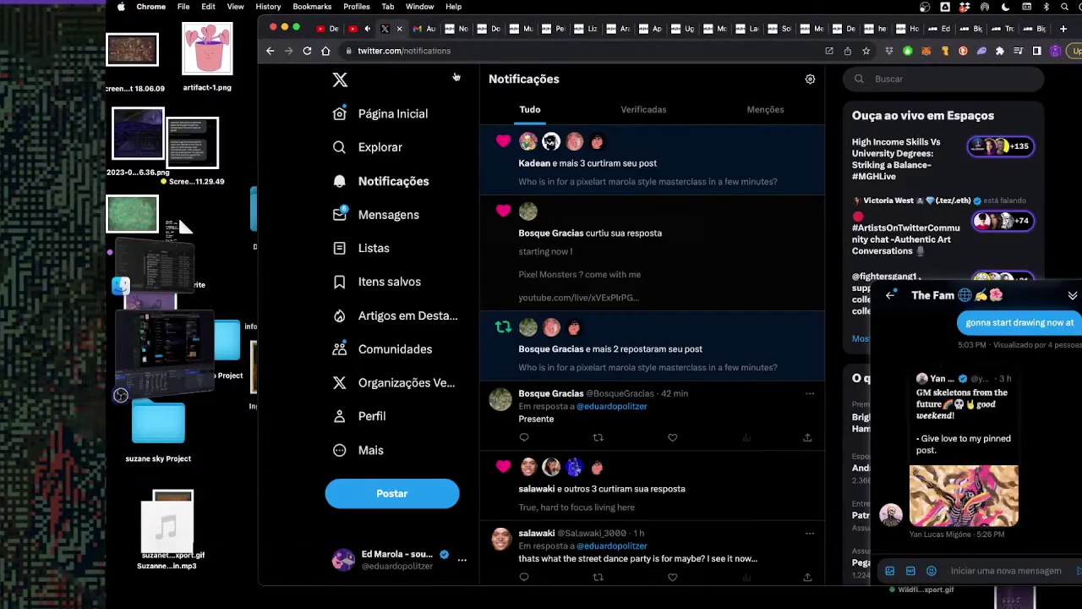
key("ctrl+Tab")
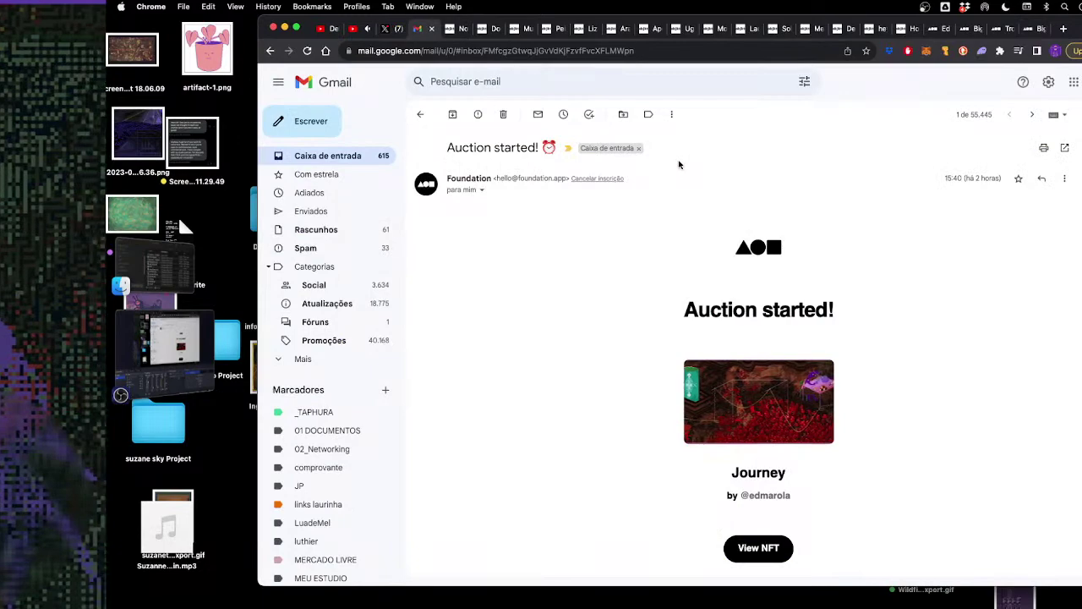
key("ctrl+shift+Tab")
key("ctrl+shift+Tab")
key("ctrl+shift+Tab")
key("ctrl+Tab")
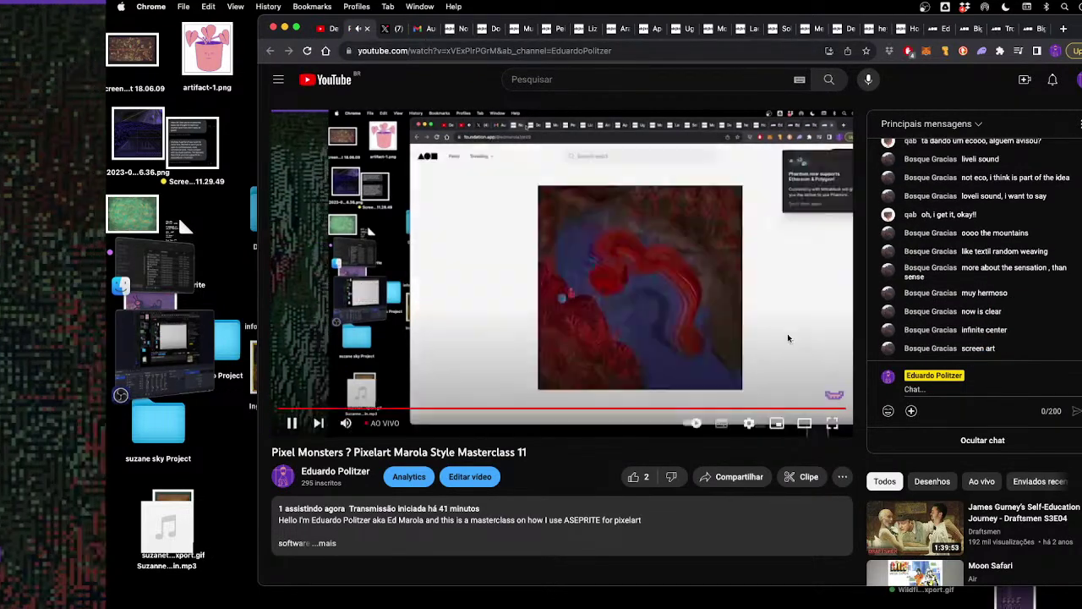
Switch to OBS Studio and change the capture method of the aseprite capture source to Application Capture
key("super+Tab")
key("super+Tab")
key("super+Tab")
key("super+Tab")
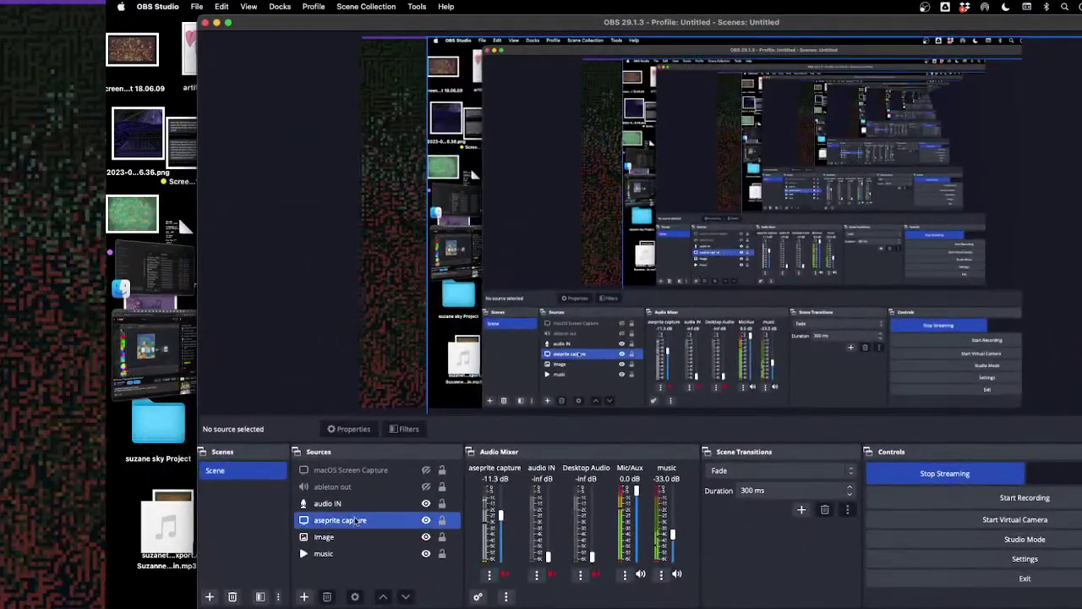
left_click(360, 521)
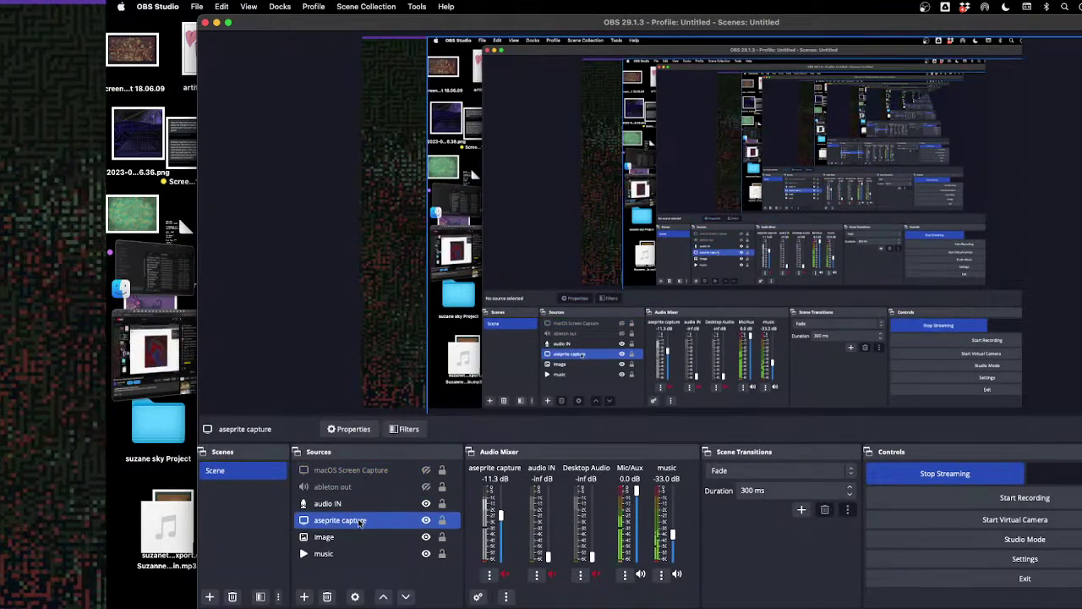
double_click(361, 521)
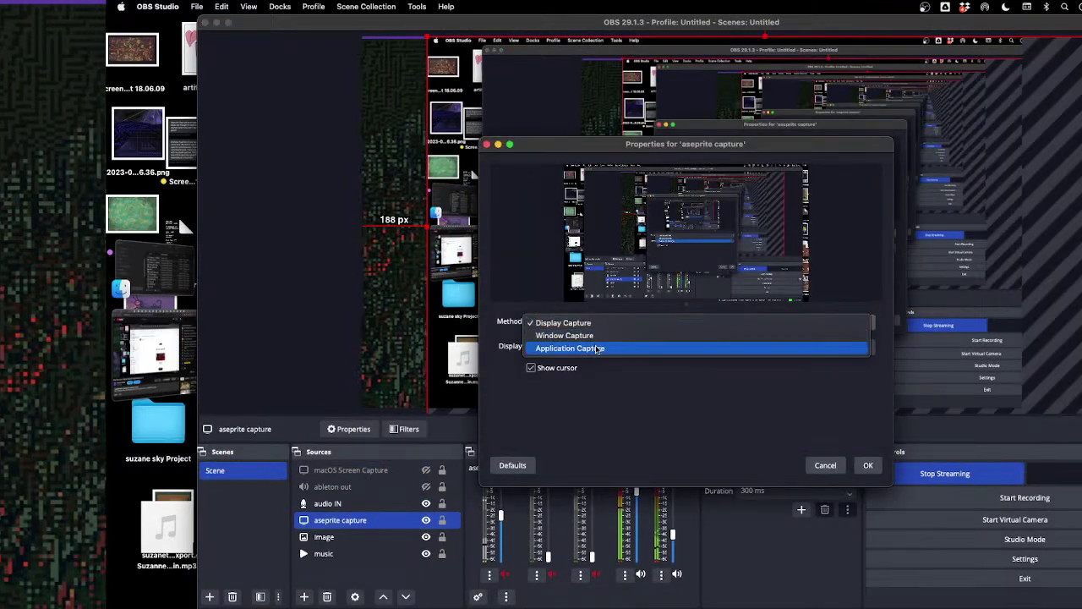
left_click(597, 348)
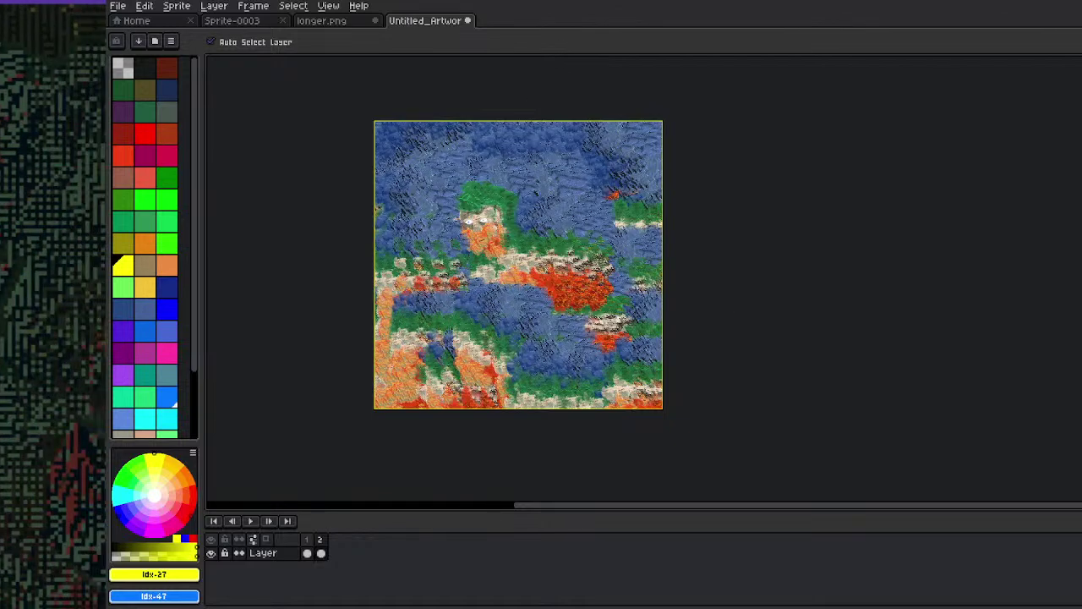
Examine the longer.png sprite in Aseprite with its yellow-outlined border and red creature
key("b")
left_click(331, 22)
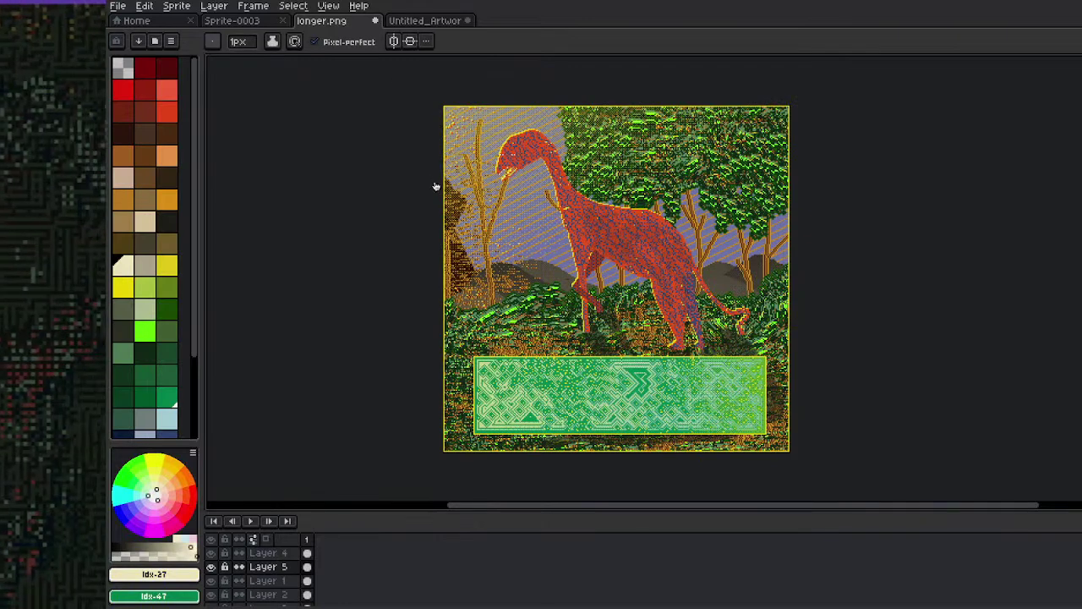
key("v")
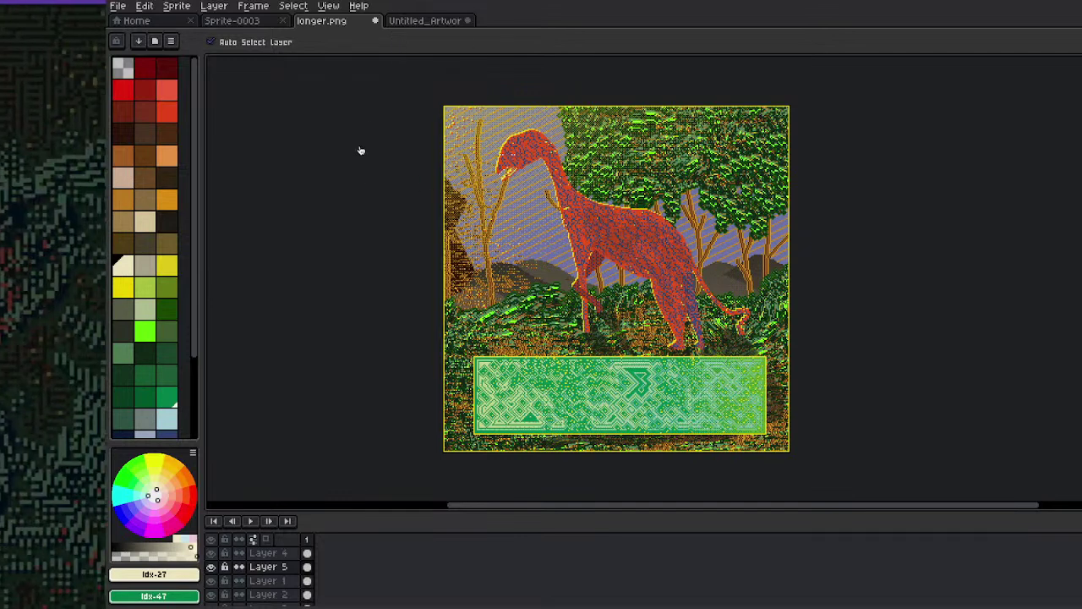
key("ctrl")
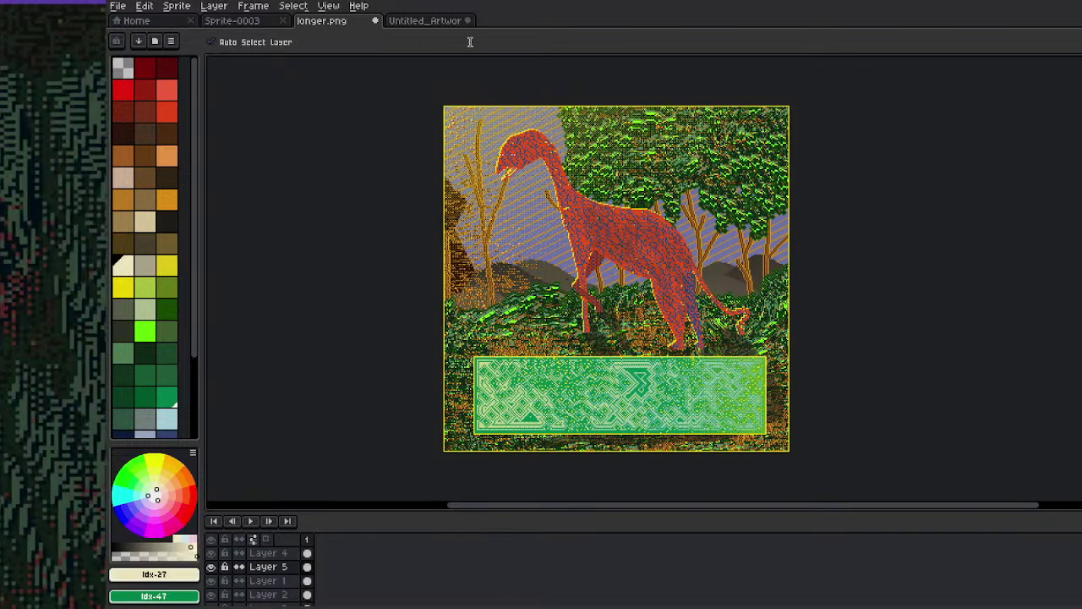
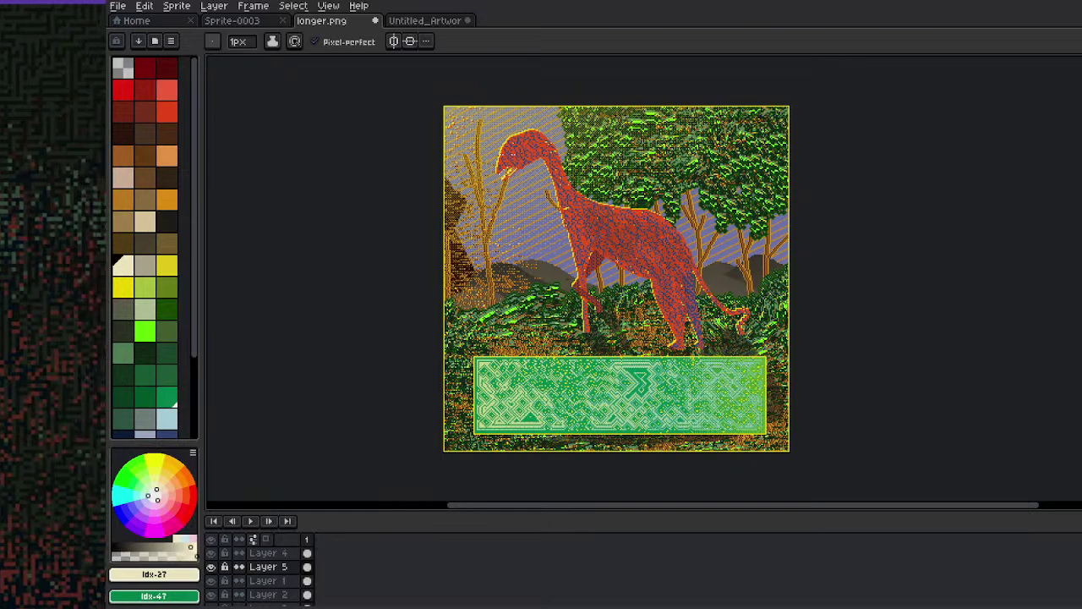
Add a third frame to the Untitled_Artwork sprite and clear its contents
left_click(429, 23)
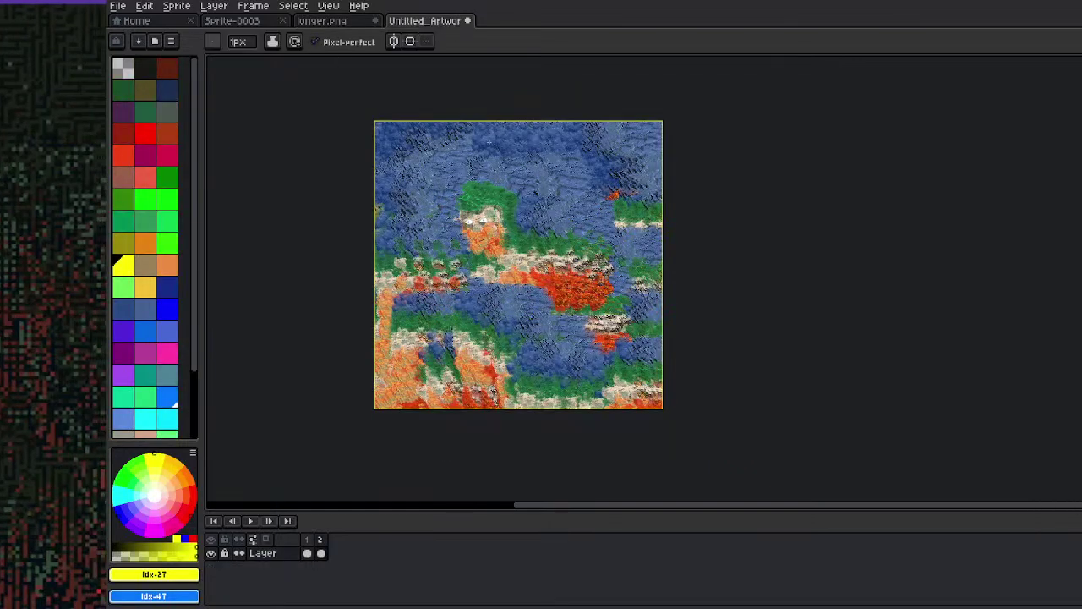
key("alt+n")
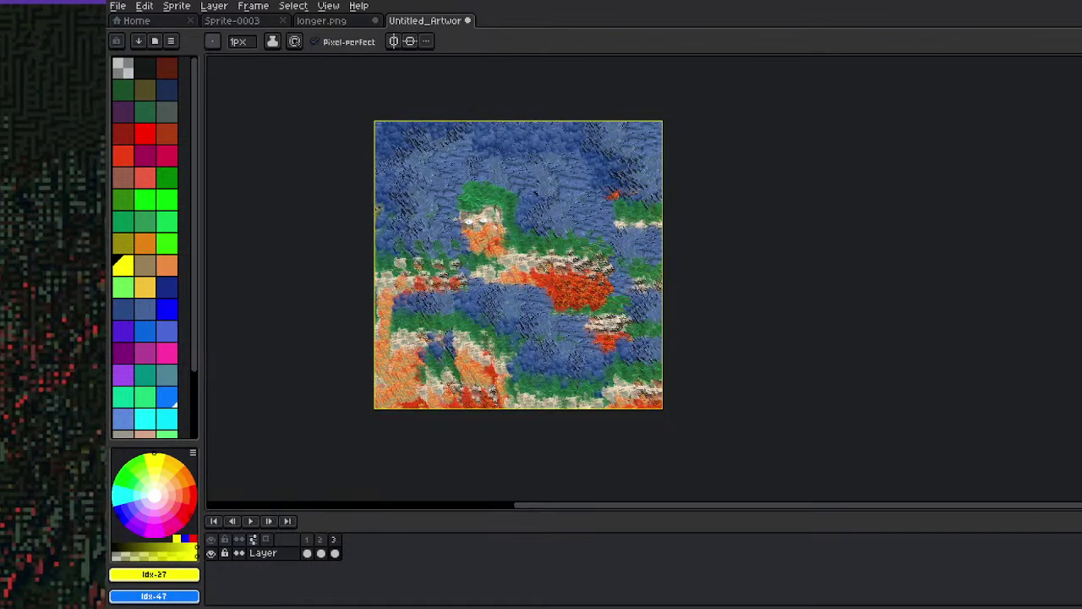
key("Delete")
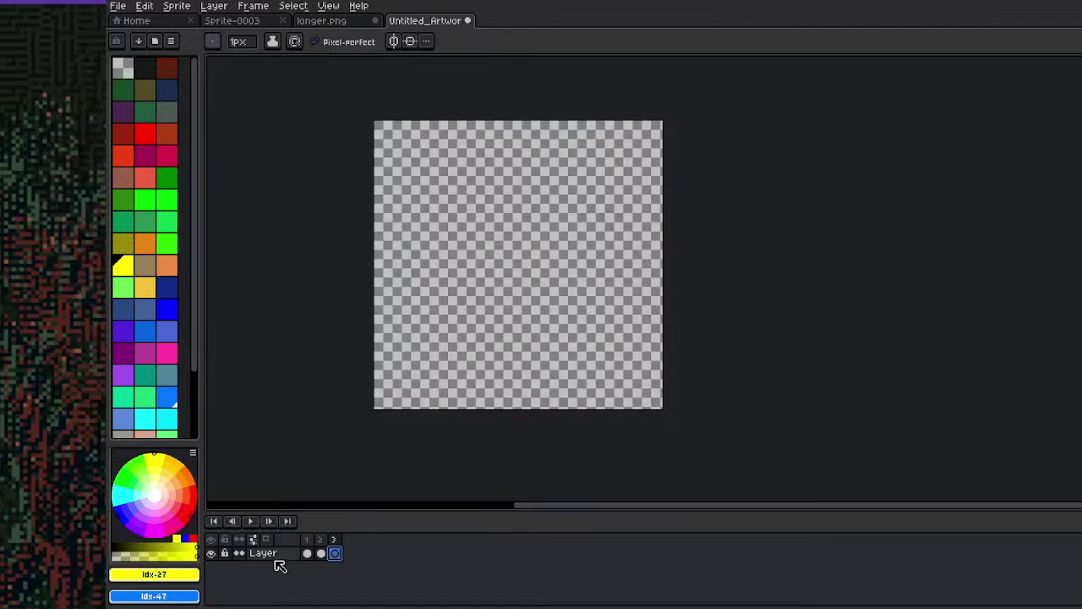
On frame 1, make a custom brush from the second-column beige-brown and red paint dabs
left_click(307, 553)
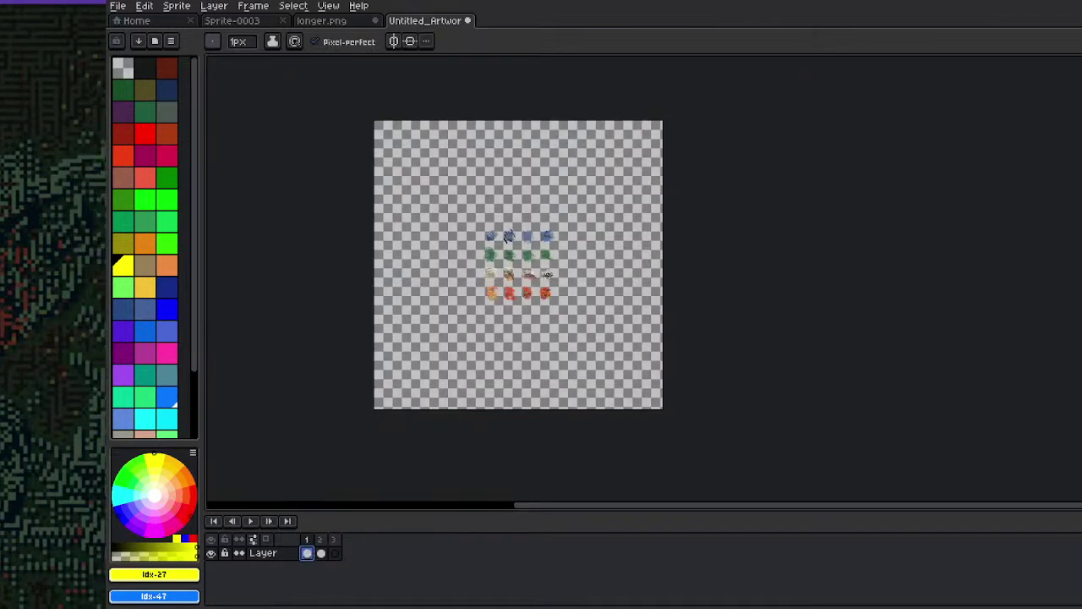
scroll(512, 211, "up", 1)
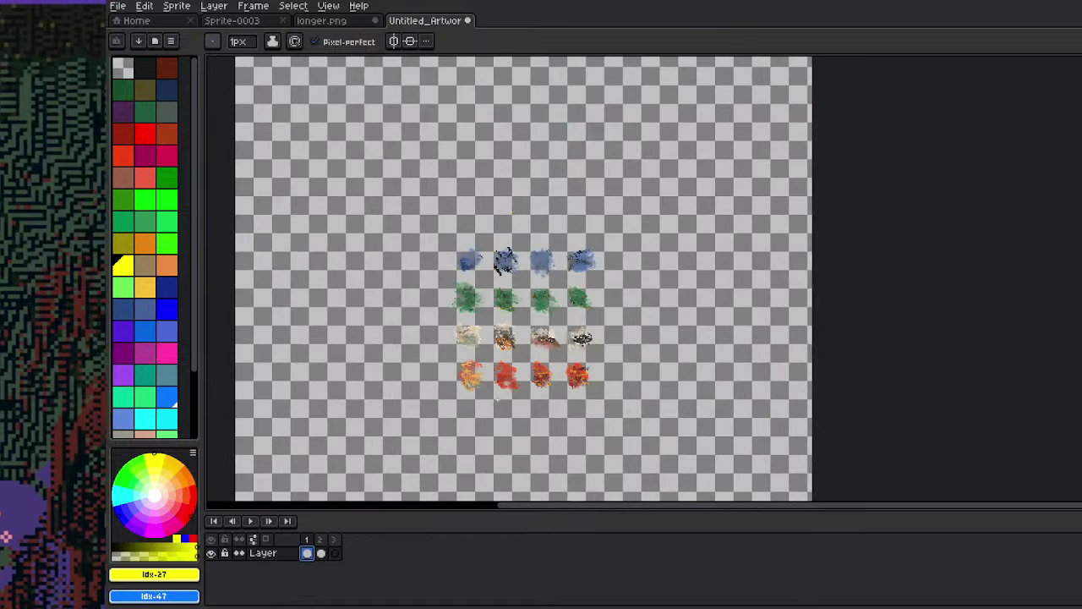
key("m")
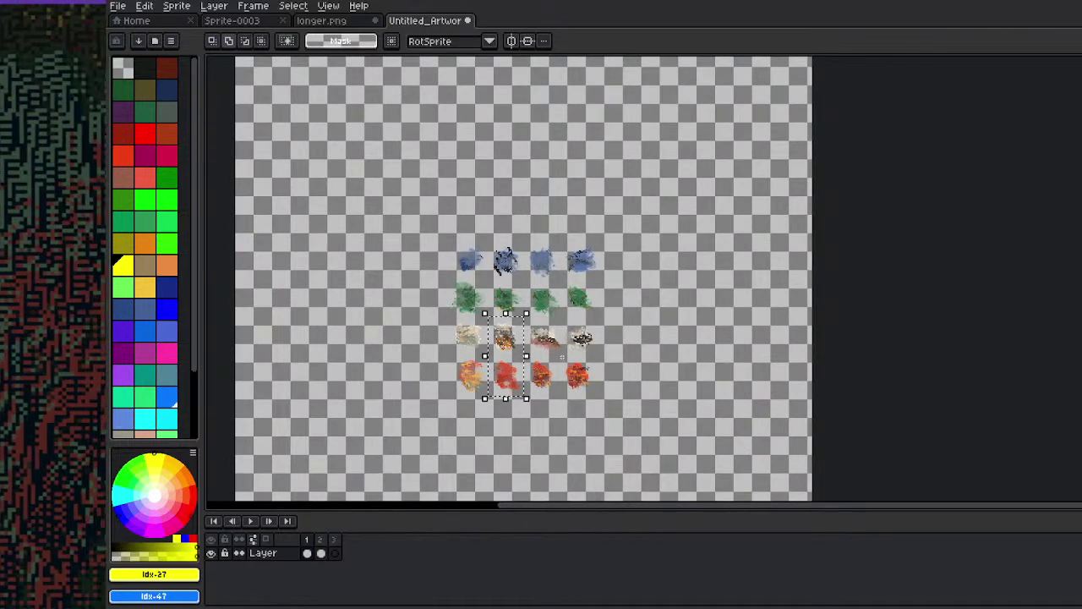
key("ctrl+d")
key("b")
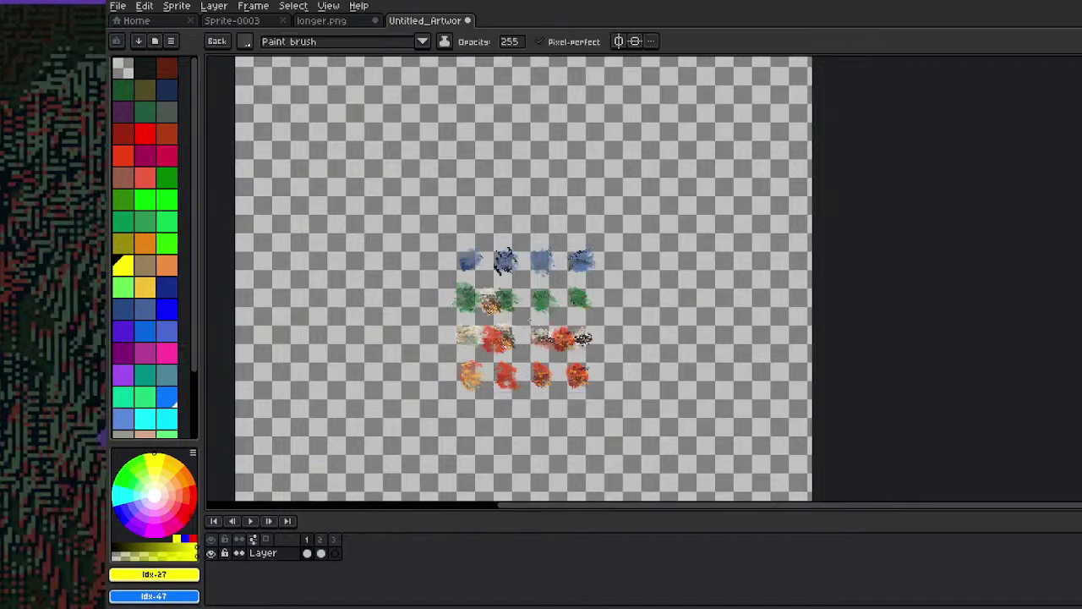
On frame 3, scatter short red and cream dabs with the custom brush across the lower part of the canvas
left_click(339, 553)
left_click_drag(427, 318, 577, 234)
mouse_move(413, 388)
left_mouse_down()
mouse_move(435, 370)
mouse_move(453, 425)
left_mouse_up()
mouse_move(423, 385)
left_mouse_down()
mouse_move(461, 406)
mouse_move(523, 409)
mouse_move(423, 321)
mouse_move(541, 338)
mouse_move(625, 406)
mouse_move(608, 343)
mouse_move(423, 292)
mouse_move(583, 367)
mouse_move(562, 315)
mouse_move(830, 406)
left_mouse_up()
mouse_move(575, 361)
left_mouse_down()
mouse_move(744, 309)
mouse_move(753, 332)
mouse_move(677, 270)
left_mouse_up()
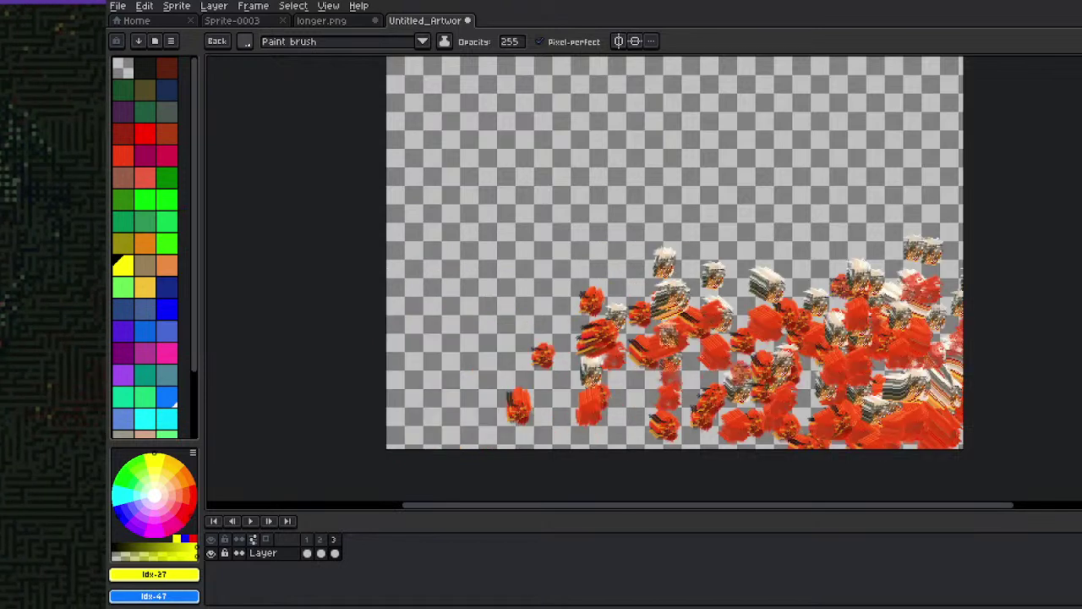
mouse_move(718, 381)
left_mouse_down()
mouse_move(482, 398)
mouse_move(541, 245)
mouse_move(431, 414)
mouse_move(642, 397)
mouse_move(618, 279)
mouse_move(604, 347)
mouse_move(696, 394)
mouse_move(643, 355)
mouse_move(727, 245)
mouse_move(783, 319)
mouse_move(803, 233)
mouse_move(651, 229)
mouse_move(604, 271)
mouse_move(406, 203)
mouse_move(425, 194)
left_mouse_up()
left_click(431, 269)
left_click(451, 289)
left_click(450, 346)
left_click_drag(556, 320, 549, 340)
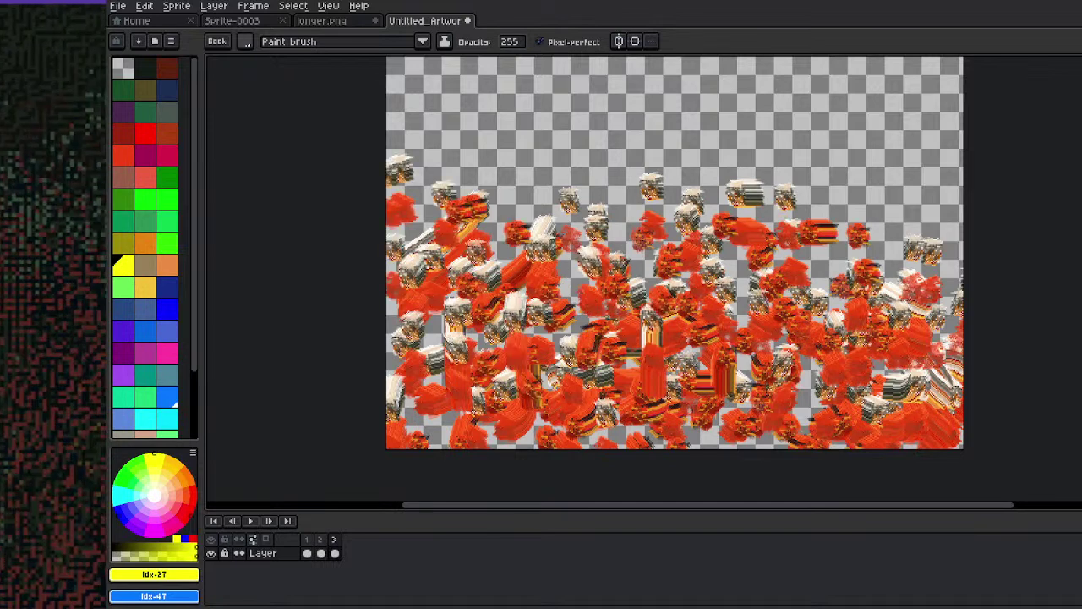
Paint long winding red, cream and black-striped strokes with the custom brush through the middle of the frame 3 canvas
left_click(747, 296)
left_click(791, 310)
left_click_drag(578, 252, 694, 347)
key("shift+h")
mouse_move(580, 241)
left_mouse_down()
mouse_move(716, 349)
mouse_move(626, 296)
left_mouse_up()
mouse_move(744, 347)
left_mouse_down()
mouse_move(444, 338)
mouse_move(456, 199)
mouse_move(592, 136)
mouse_move(744, 271)
mouse_move(803, 135)
mouse_move(879, 237)
mouse_move(846, 380)
mouse_move(608, 237)
mouse_move(482, 177)
mouse_move(609, 356)
mouse_move(744, 389)
mouse_move(863, 254)
mouse_move(651, 118)
mouse_move(609, 76)
mouse_move(585, 207)
mouse_move(553, 219)
left_mouse_up()
mouse_move(608, 296)
left_mouse_down()
mouse_move(854, 253)
mouse_move(744, 161)
mouse_move(550, 195)
mouse_move(398, 262)
mouse_move(355, 355)
mouse_move(524, 305)
mouse_move(397, 143)
mouse_move(380, 270)
left_mouse_up()
mouse_move(499, 253)
left_mouse_down()
mouse_move(558, 76)
mouse_move(786, 170)
mouse_move(677, 372)
mouse_move(828, 144)
mouse_move(761, 93)
left_mouse_up()
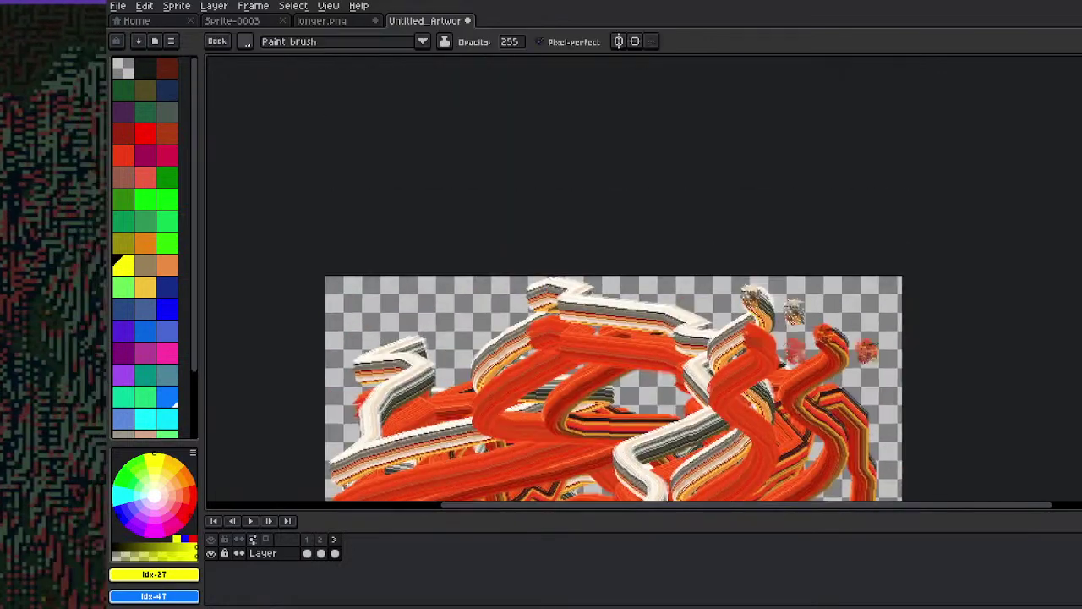
Cover the upper part of the frame 3 canvas with sweeping, mostly horizontal red and white striped strokes
mouse_move(854, 338)
left_mouse_down()
mouse_move(643, 318)
mouse_move(363, 313)
mouse_move(491, 456)
mouse_move(474, 305)
mouse_move(862, 313)
mouse_move(778, 405)
mouse_move(457, 322)
mouse_move(473, 313)
mouse_move(626, 356)
left_mouse_up()
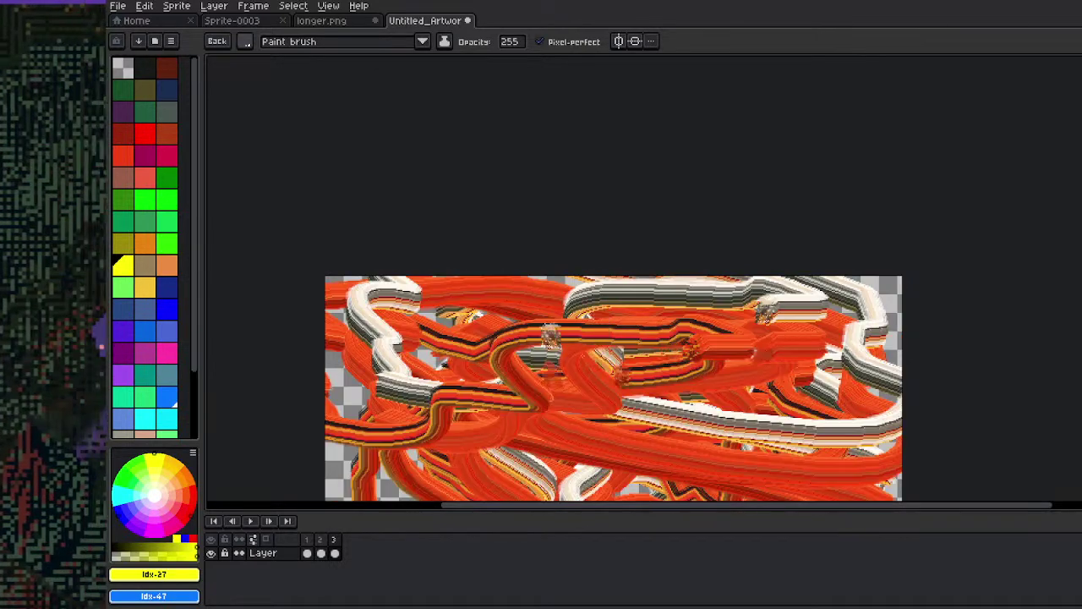
mouse_move(512, 330)
left_mouse_down()
mouse_move(410, 359)
mouse_move(723, 429)
mouse_move(780, 409)
mouse_move(698, 311)
mouse_move(801, 331)
left_mouse_up()
key("space")
left_click_drag(574, 402, 636, 191)
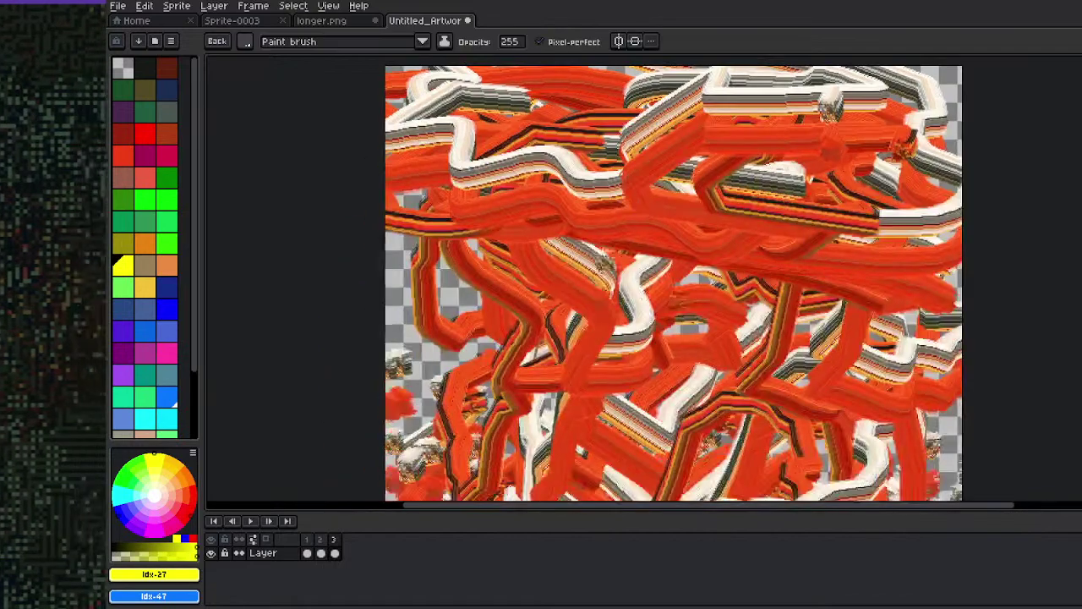
scroll(638, 317, "down", 1)
key("space")
left_click_drag(623, 338, 598, 326)
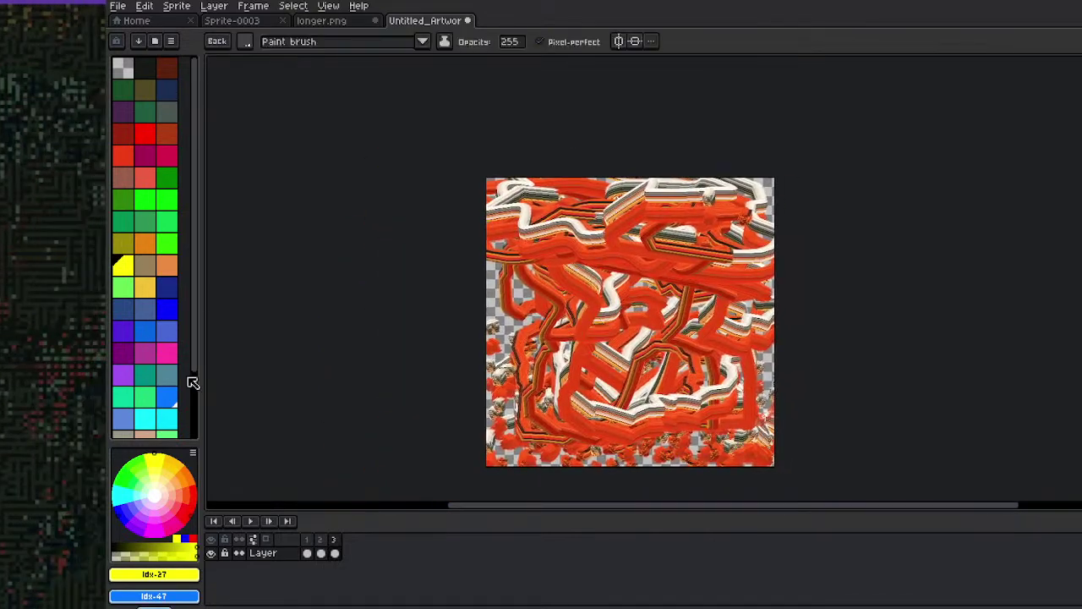
Fill the transparent gaps around the strokes with alternating outlines in teal Idx-43 and light green Idx-46
left_click(150, 376)
key("x")
left_click(152, 402)
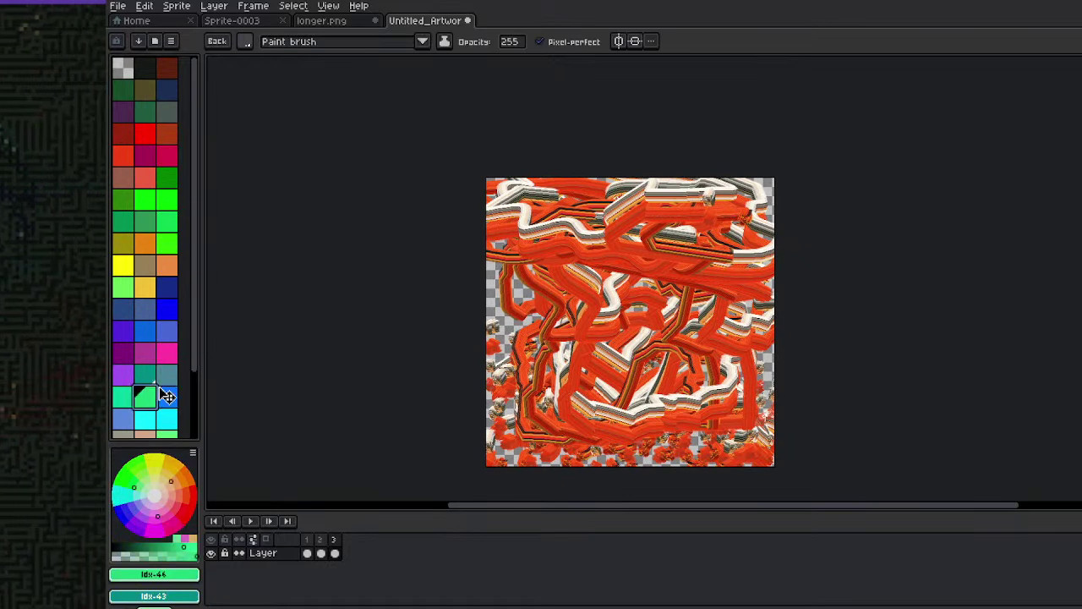
key("space")
key("x")
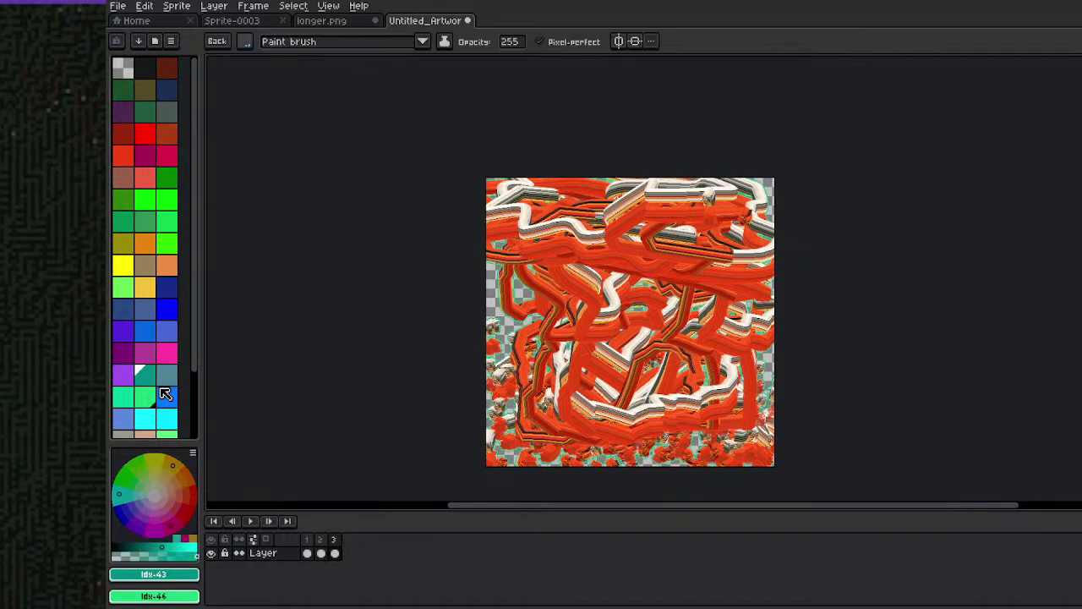
key("x")
key("space")
key("x")
key("x")
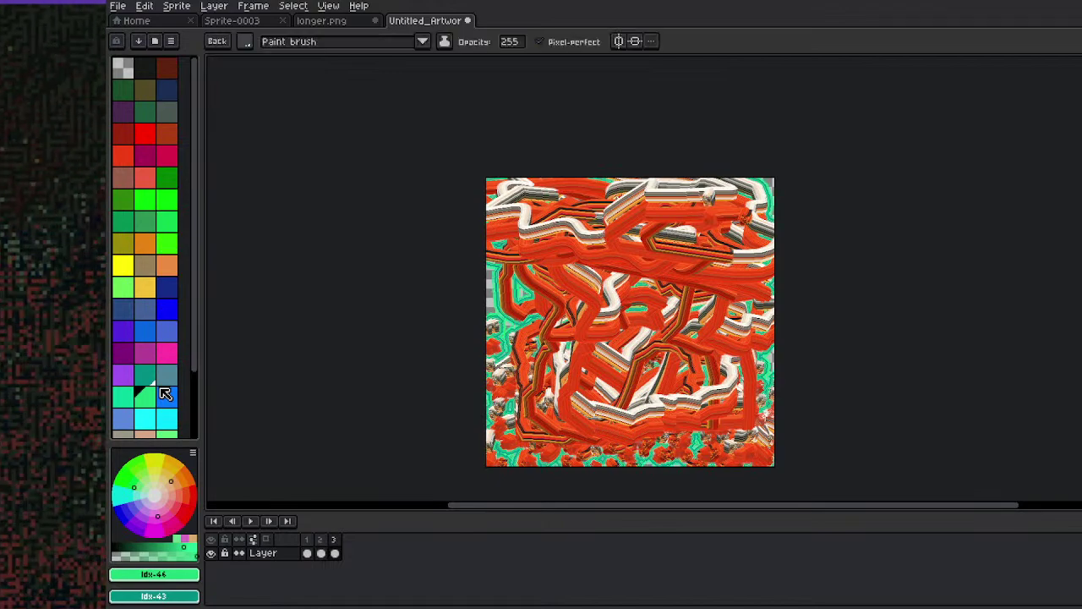
On frame 1, undo the last change and make a custom brush from the two lower rows of beige and red dabs
scroll(489, 213, "up", 1)
scroll(537, 313, "down", 1)
scroll(589, 334, "up", 1)
left_click_drag(568, 322, 470, 261)
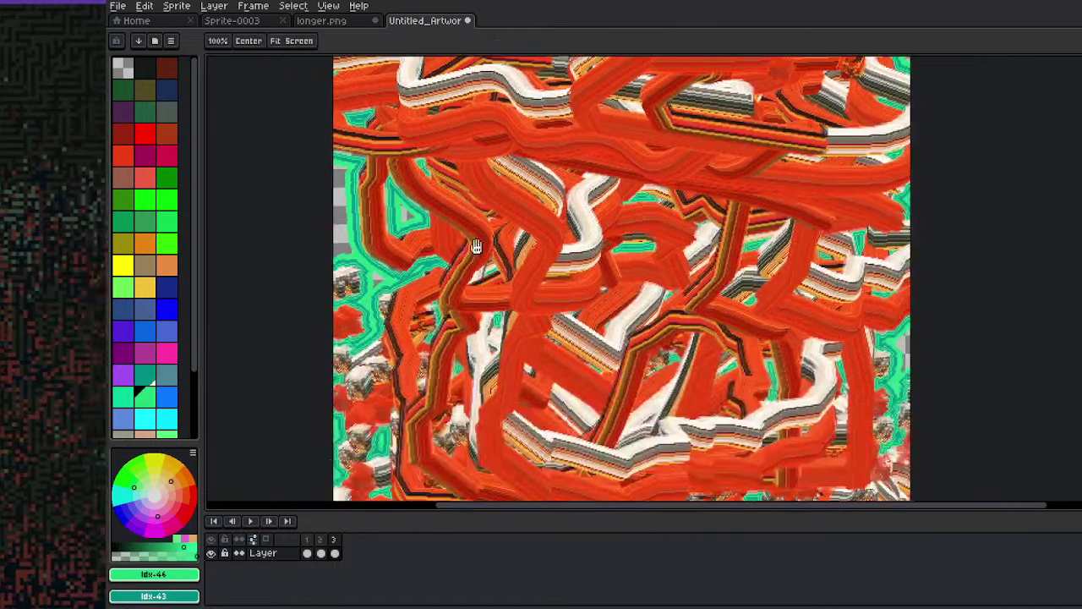
left_click(307, 538)
key("ctrl+z")
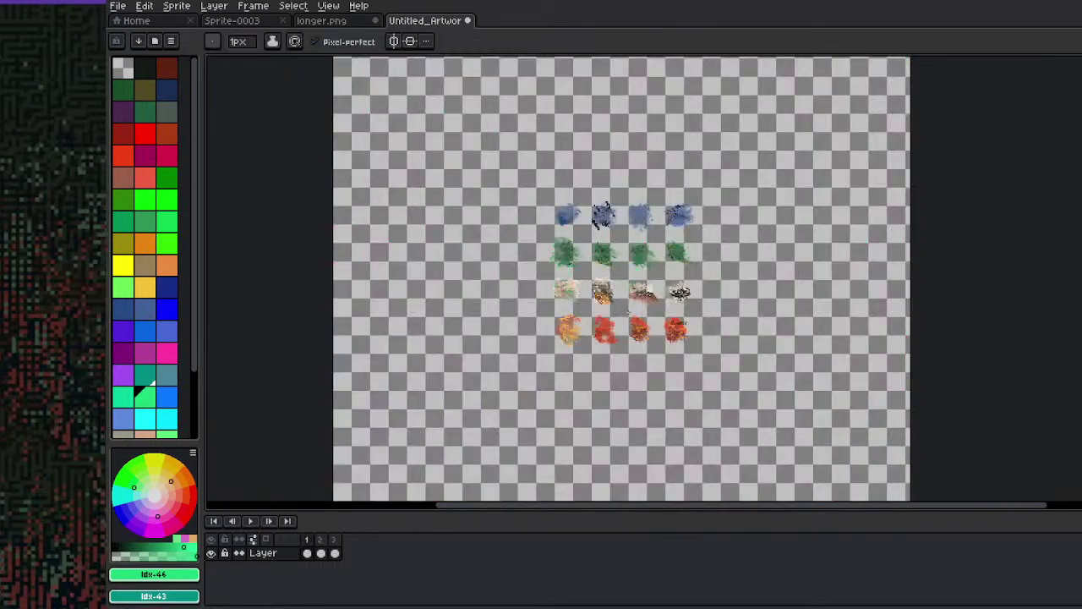
key("m")
left_click_drag(553, 275, 708, 353)
key("v")
key("b")
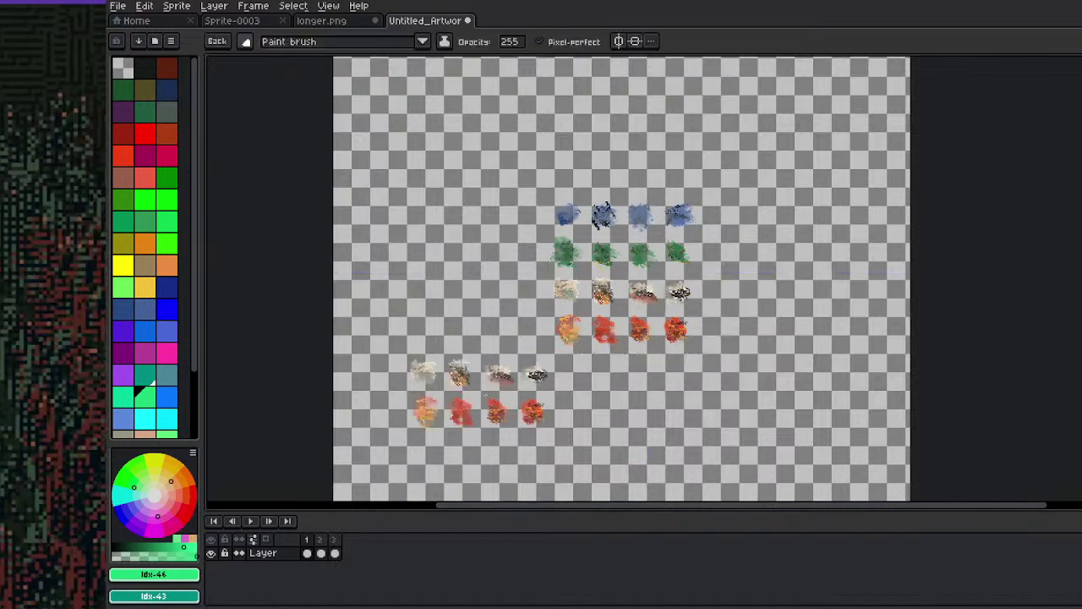
On frame 3, paint vertical strokes with the new brush near the canvas's left edge and add light green strokes over them
left_click(334, 552)
mouse_move(457, 140)
left_mouse_down()
mouse_move(490, 143)
mouse_move(414, 195)
mouse_move(380, 338)
left_mouse_up()
mouse_move(440, 169)
left_mouse_down()
mouse_move(356, 212)
mouse_move(422, 245)
mouse_move(381, 322)
left_mouse_up()
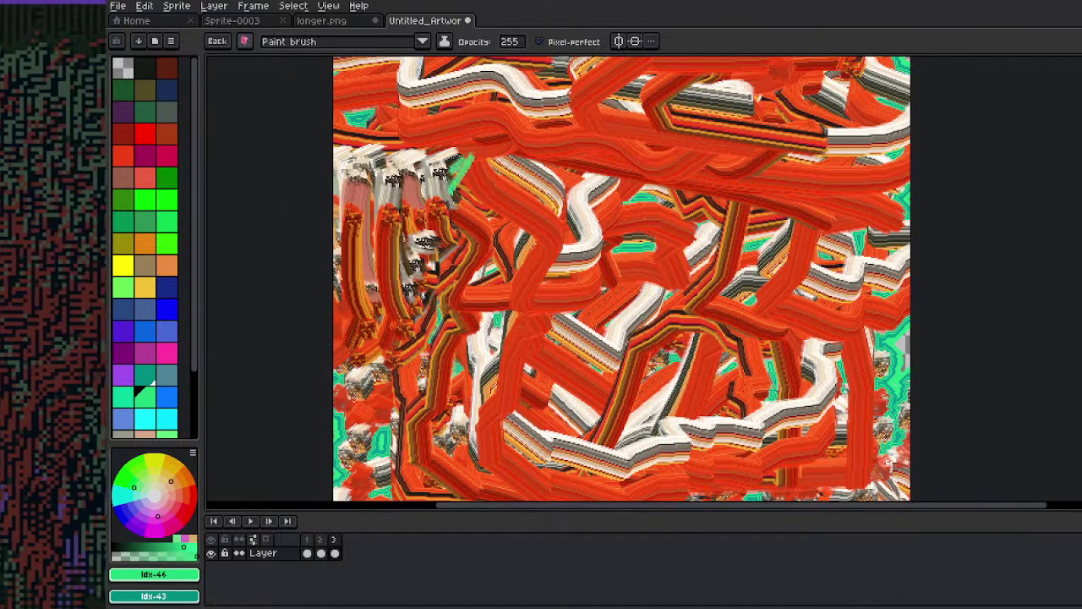
key("b")
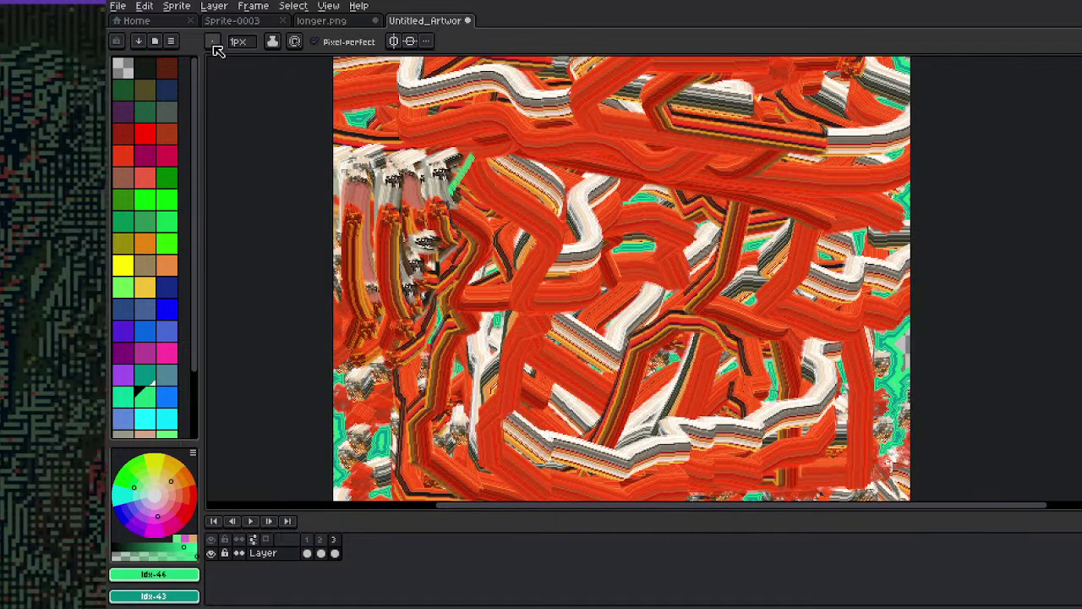
key("b")
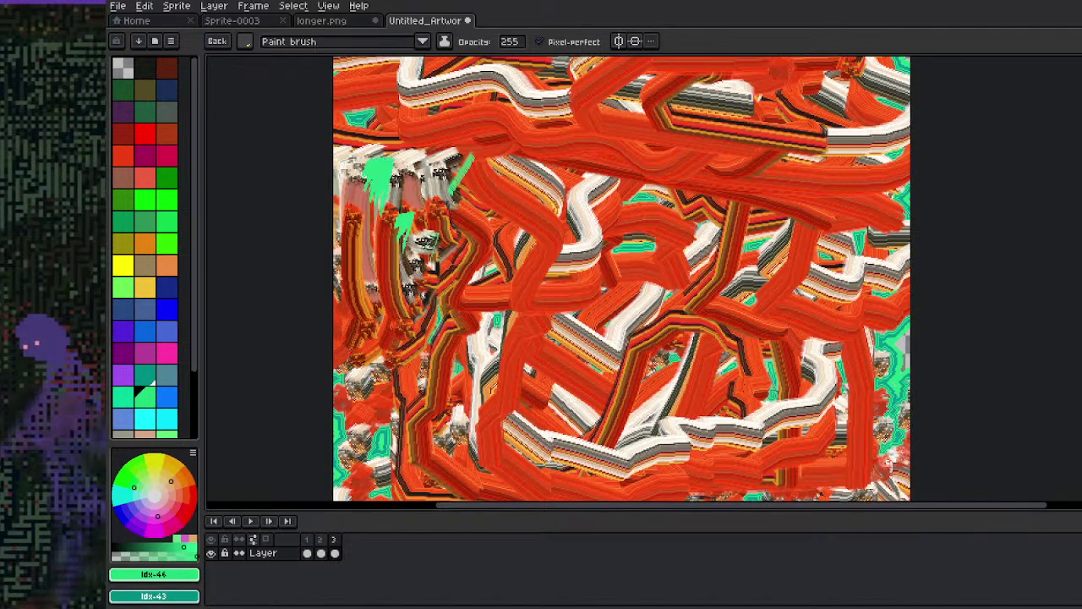
Try painting and spraying bright green over the artwork's left side and lower-left corner on frame 3, and undo it
mouse_move(427, 241)
left_mouse_down()
mouse_move(376, 186)
mouse_move(437, 242)
left_mouse_up()
left_click_drag(411, 289, 364, 289)
left_click_drag(351, 438, 360, 273)
key("shift+b")
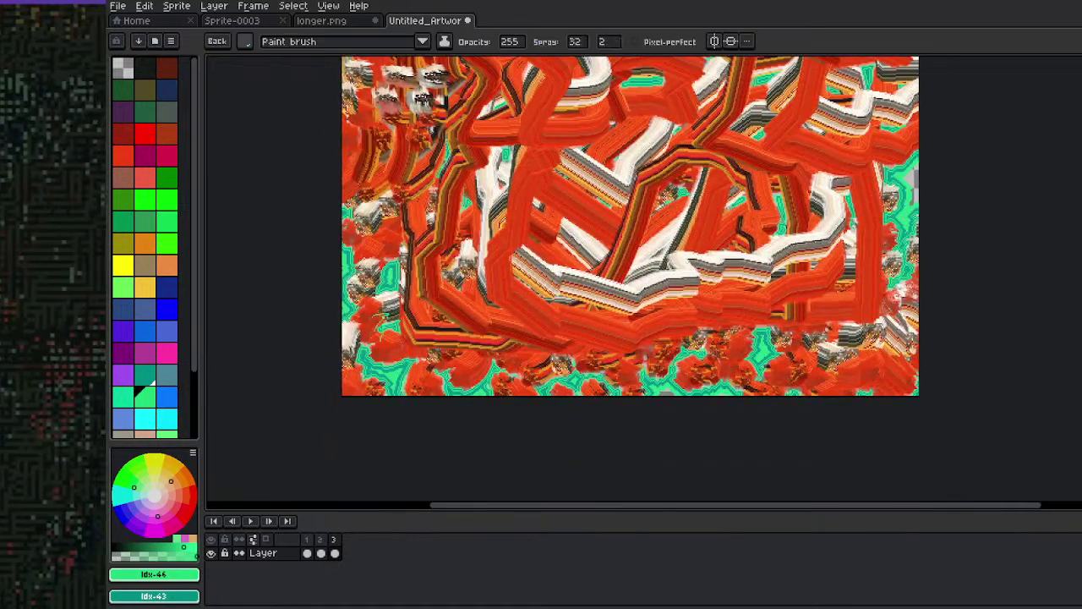
left_click(372, 325, "shift")
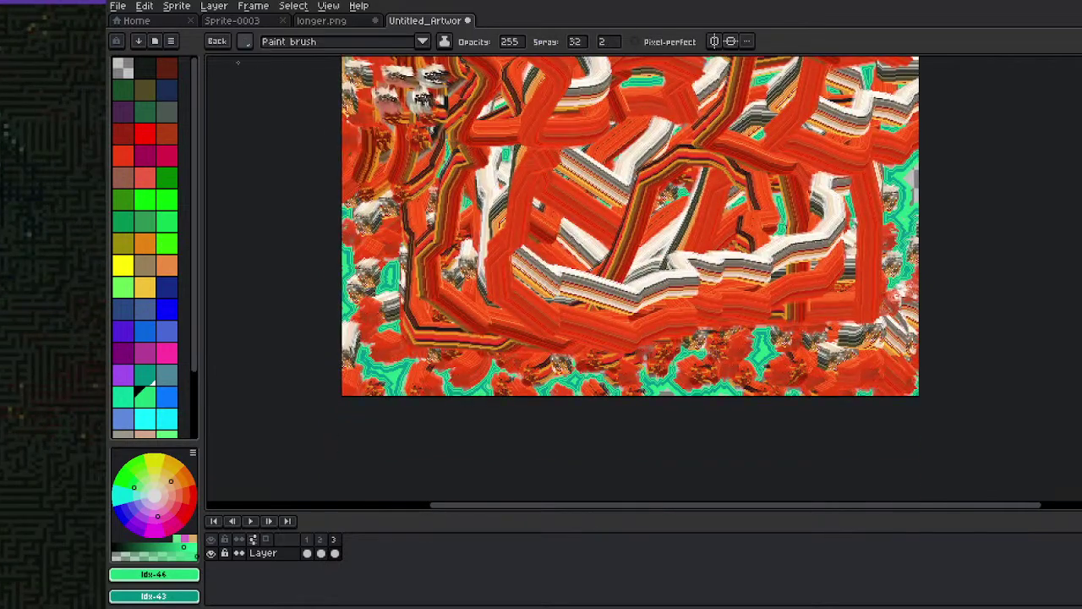
mouse_move(422, 272)
left_mouse_down()
mouse_move(397, 321)
mouse_move(478, 355)
mouse_move(378, 363)
left_mouse_up()
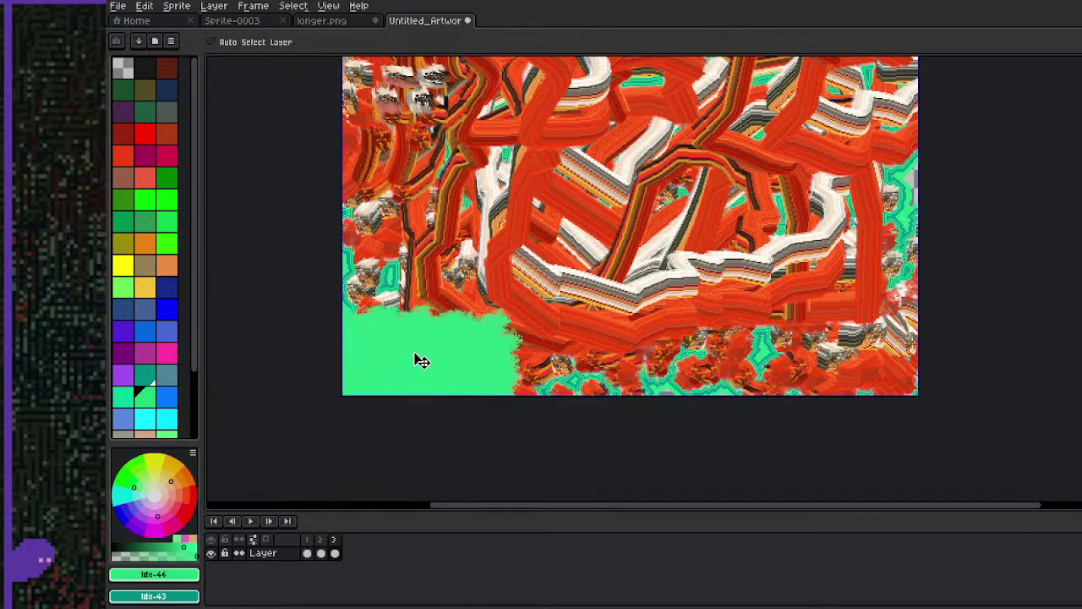
key("ctrl+z")
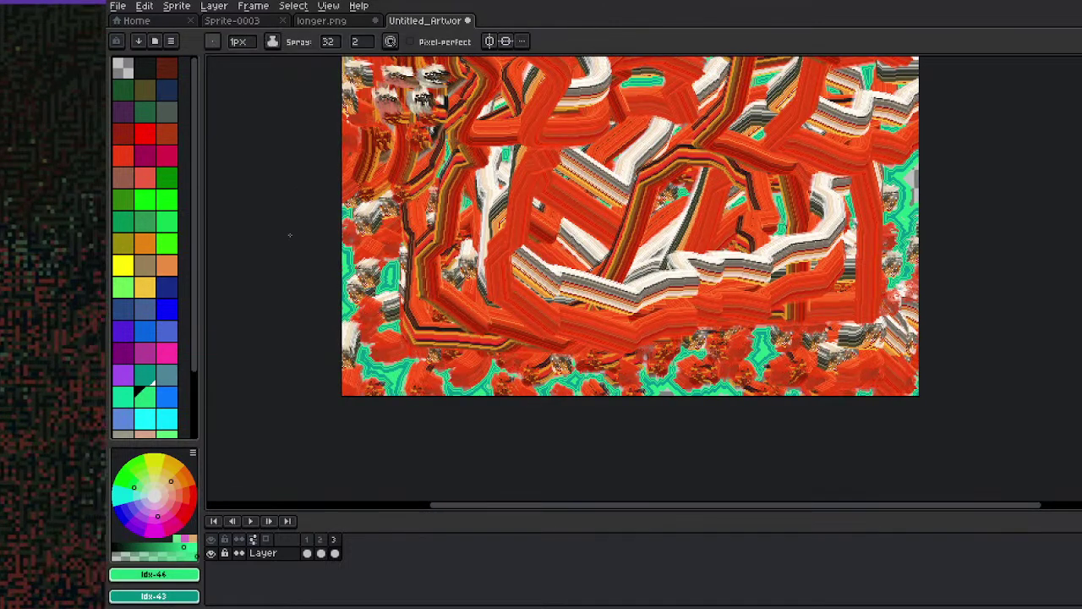
Make a custom brush from the cream and red rows of paint swatches on frame 1
left_click(308, 542)
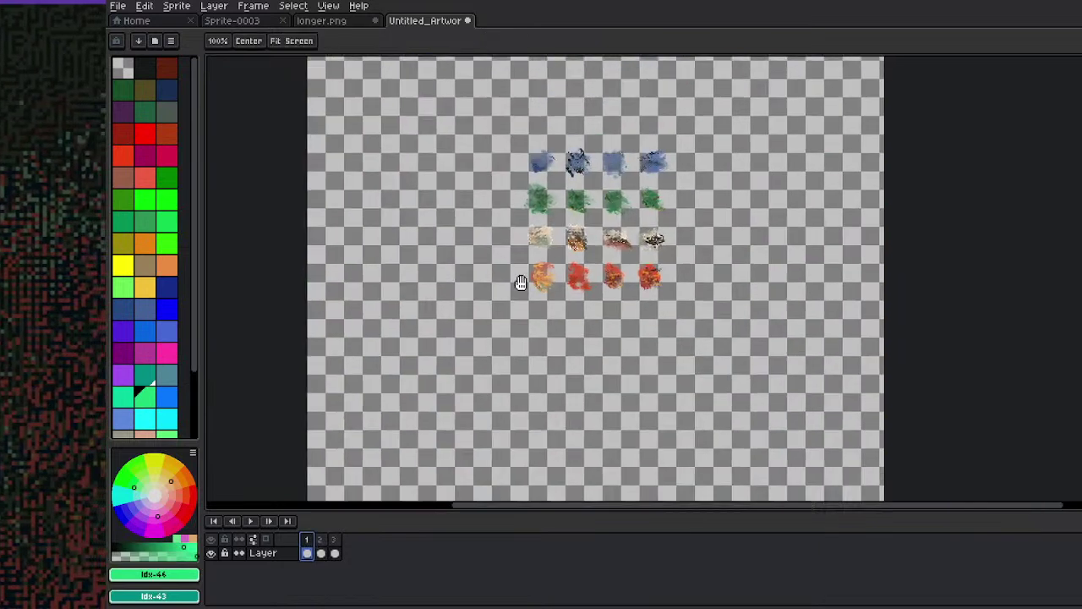
key("m")
left_click_drag(500, 266, 694, 350)
key("ctrl+b")
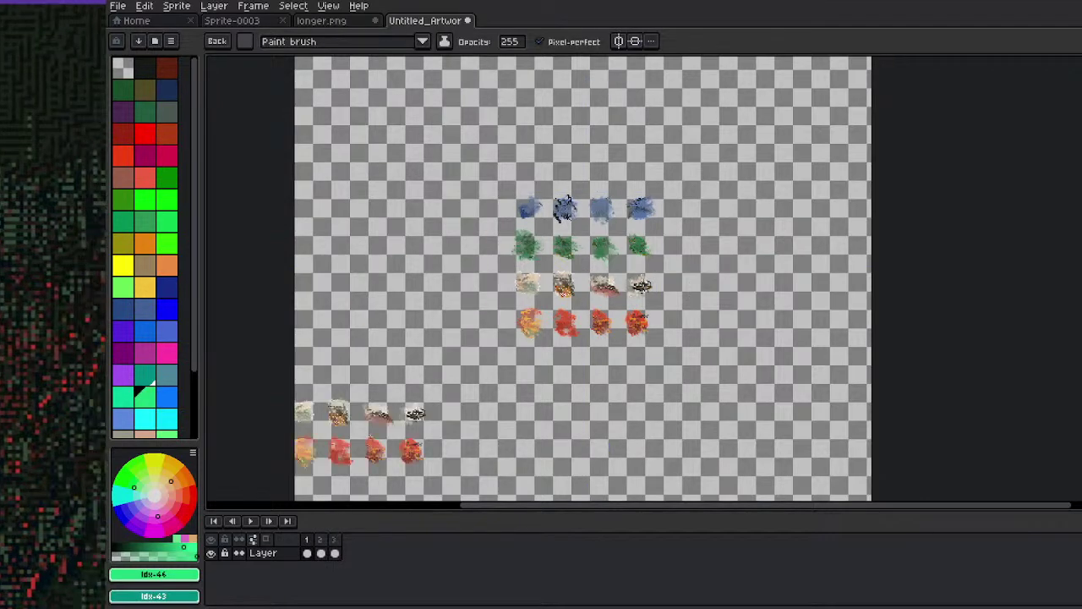
Spray the cream-and-red custom brush over the left side and lower edge of the artwork on frame 3
left_click(335, 553)
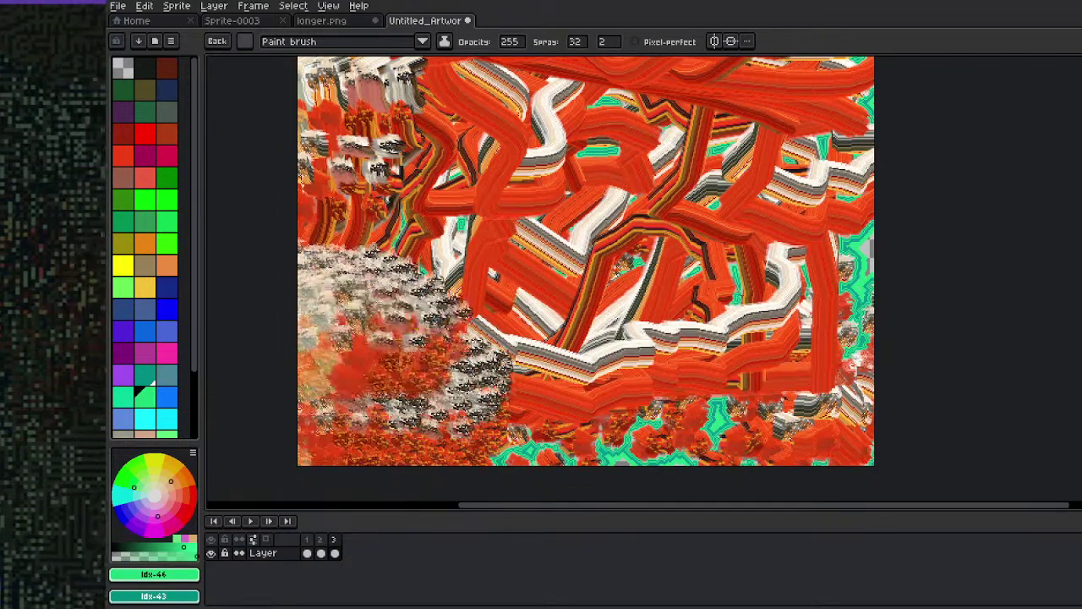
mouse_move(676, 414)
left_mouse_down()
mouse_move(787, 393)
mouse_move(824, 308)
mouse_move(423, 334)
left_mouse_up()
key("space")
left_click_drag(609, 179, 592, 321)
left_click_drag(322, 338, 364, 173)
mouse_move(437, 344)
left_mouse_down()
mouse_move(426, 285)
mouse_move(456, 253)
left_mouse_up()
Flip the artwork vertically, continue spraying the textured brush across it and its right side, and flip it back
key("shift+v")
mouse_move(398, 342)
left_mouse_down()
mouse_move(355, 355)
mouse_move(389, 178)
mouse_move(735, 152)
mouse_move(732, 233)
left_mouse_up()
key("space")
left_click_drag(664, 291, 660, 126)
mouse_move(676, 254)
left_mouse_down()
mouse_move(761, 398)
mouse_move(803, 186)
mouse_move(829, 380)
mouse_move(911, 443)
mouse_move(880, 321)
mouse_move(906, 126)
mouse_move(888, 93)
left_mouse_up()
key("space")
left_click_drag(884, 203, 884, 347)
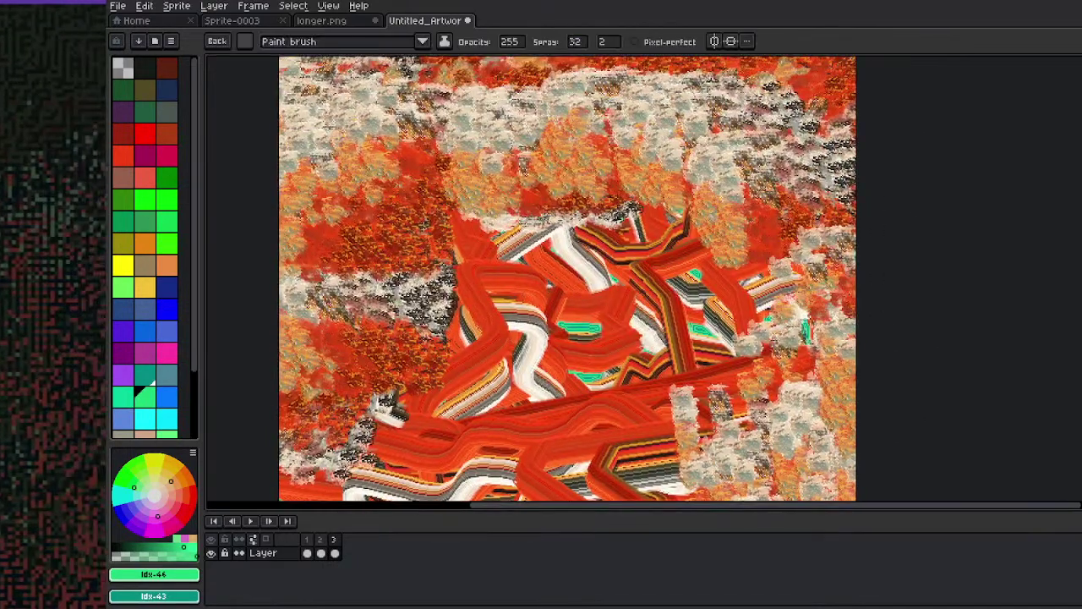
key("shift+v")
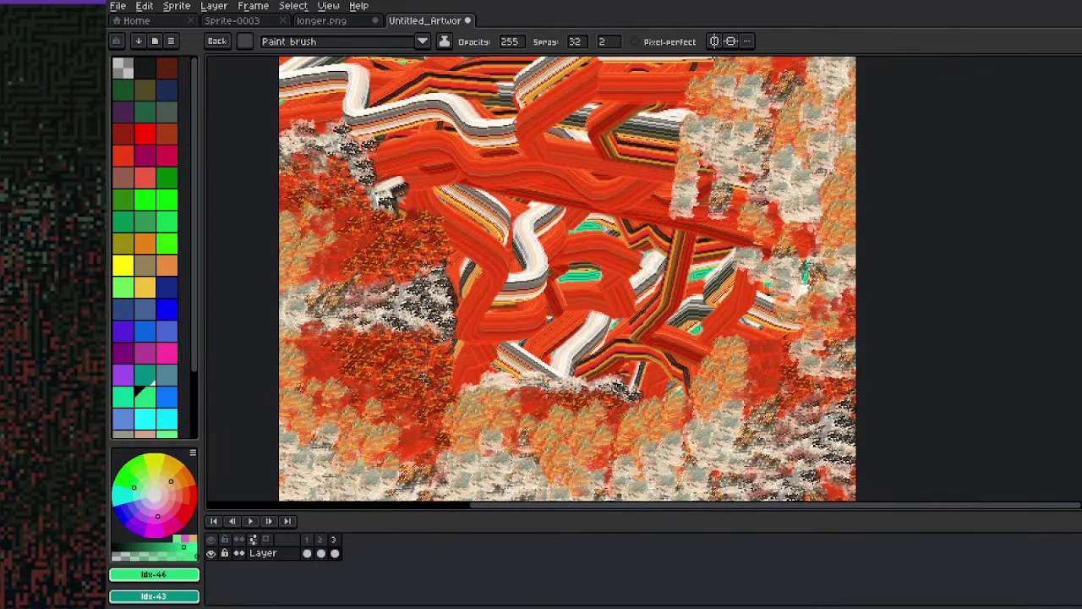
Paint long sweeping circular Pencil strokes with the cream-and-red custom brush around the edges of frame 3
scroll(849, 293, "down", 2)
key("space")
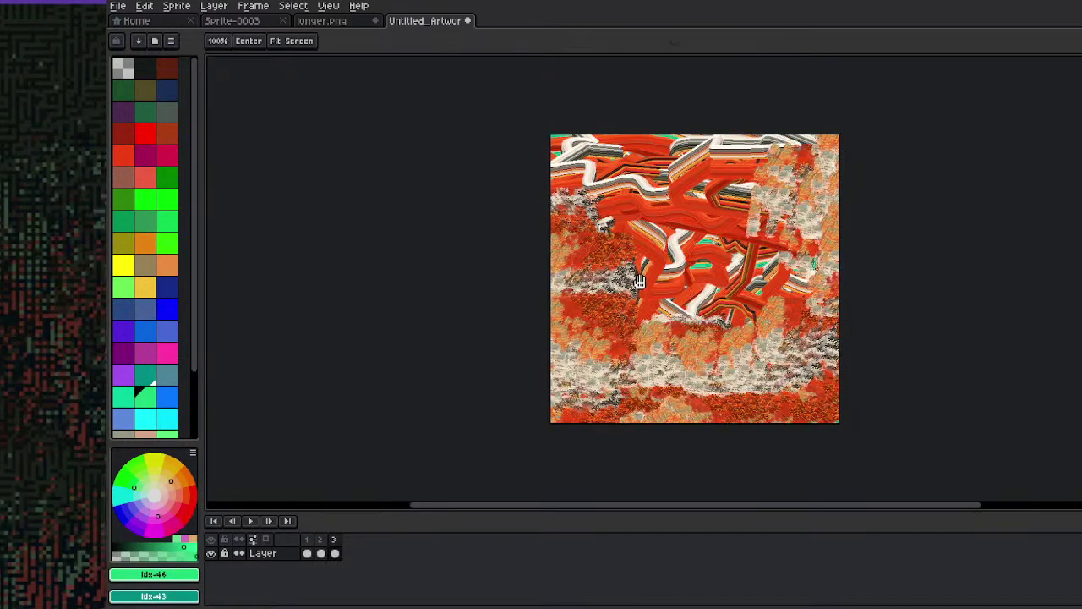
left_click_drag(849, 293, 800, 292)
key("b")
mouse_move(549, 195)
left_mouse_down()
mouse_move(558, 329)
mouse_move(668, 368)
mouse_move(702, 339)
mouse_move(744, 350)
mouse_move(752, 430)
mouse_move(507, 415)
left_mouse_up()
mouse_move(786, 143)
left_mouse_down()
mouse_move(719, 236)
mouse_move(732, 334)
mouse_move(769, 415)
left_mouse_up()
mouse_move(791, 222)
left_mouse_down()
mouse_move(774, 304)
mouse_move(789, 331)
left_mouse_up()
mouse_move(744, 126)
left_mouse_down()
mouse_move(511, 151)
mouse_move(502, 169)
left_mouse_up()
mouse_move(587, 191)
left_mouse_down()
mouse_move(539, 236)
mouse_move(698, 370)
mouse_move(761, 207)
mouse_move(550, 161)
mouse_move(520, 347)
mouse_move(761, 410)
mouse_move(769, 144)
mouse_move(702, 139)
mouse_move(765, 145)
mouse_move(736, 186)
left_mouse_up()
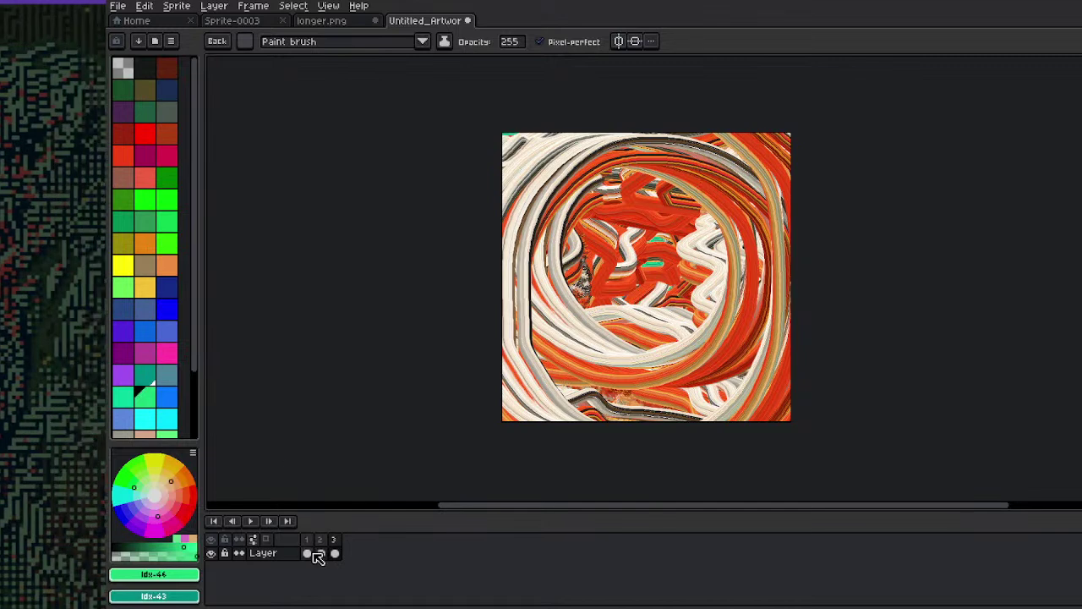
Discard the current brush and make a custom brush from the green swatch row on frame 1
left_click(308, 546)
key("Escape")
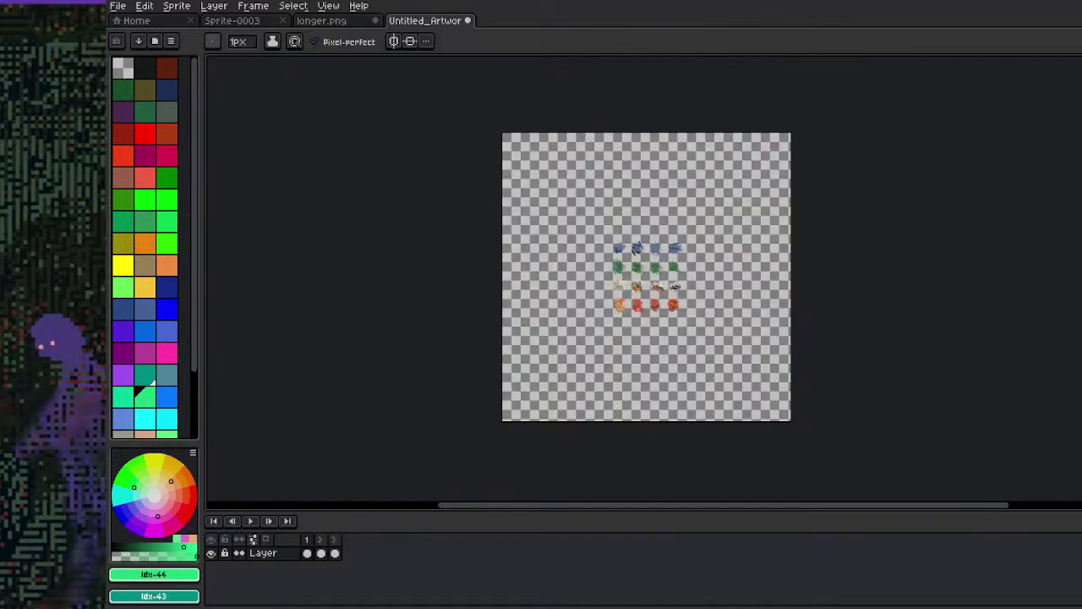
key("w")
scroll(632, 273, "up", 1)
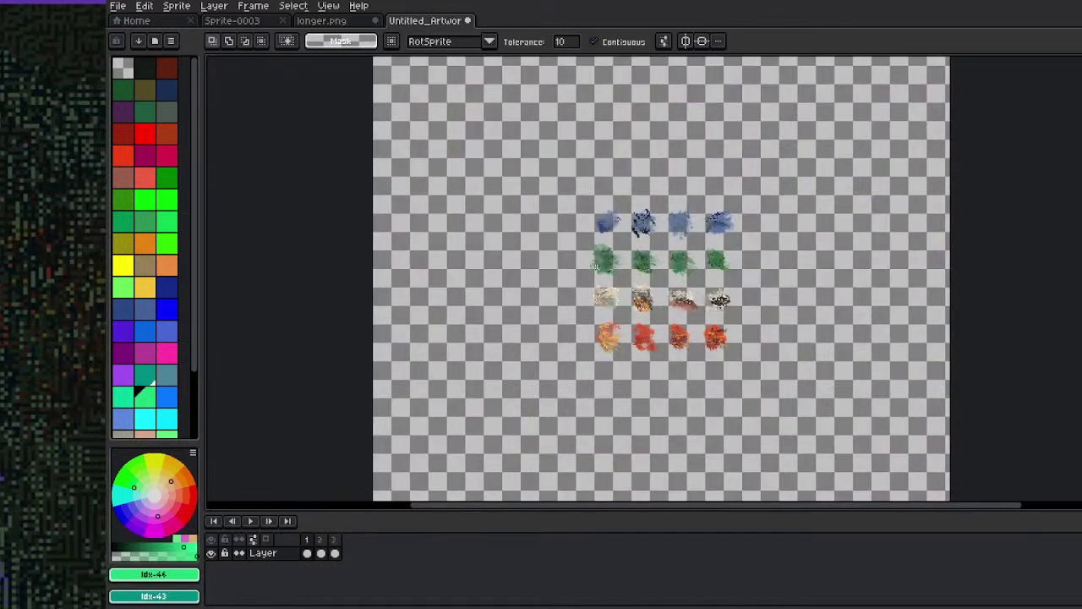
key("b")
mouse_move(580, 241)
left_mouse_down()
mouse_move(742, 252)
mouse_move(754, 277)
mouse_move(588, 280)
left_mouse_up()
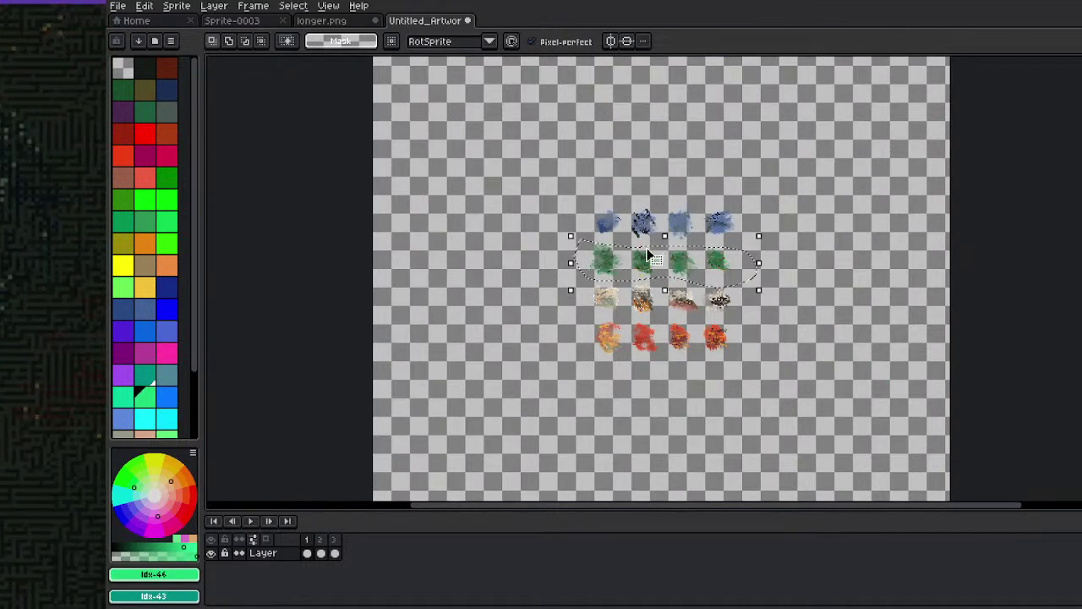
key("ctrl+b")
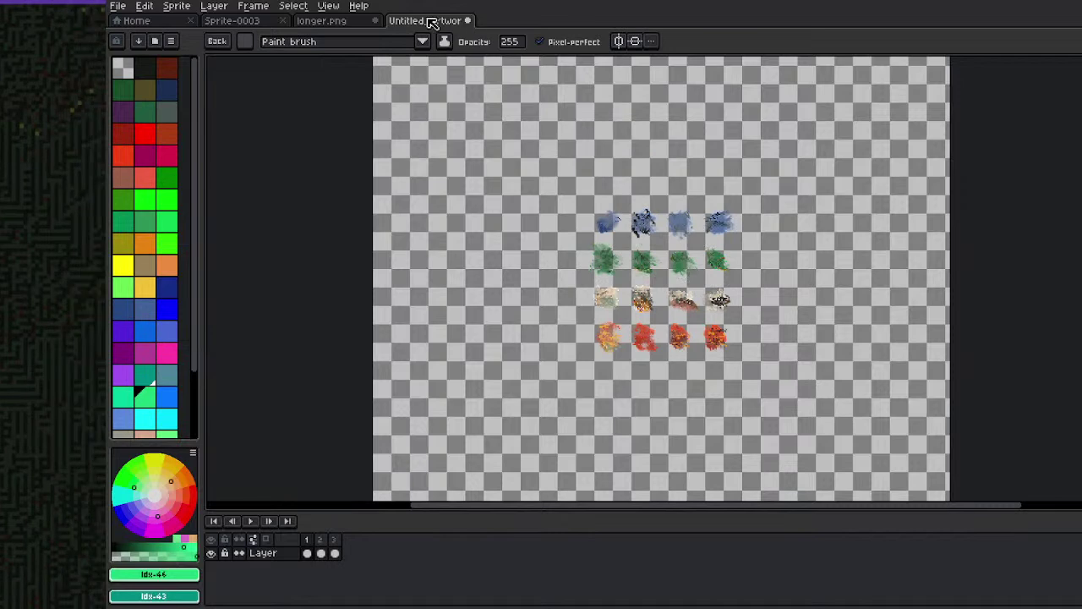
Add a new empty frame after frame 3 and make it active
left_click(332, 538)
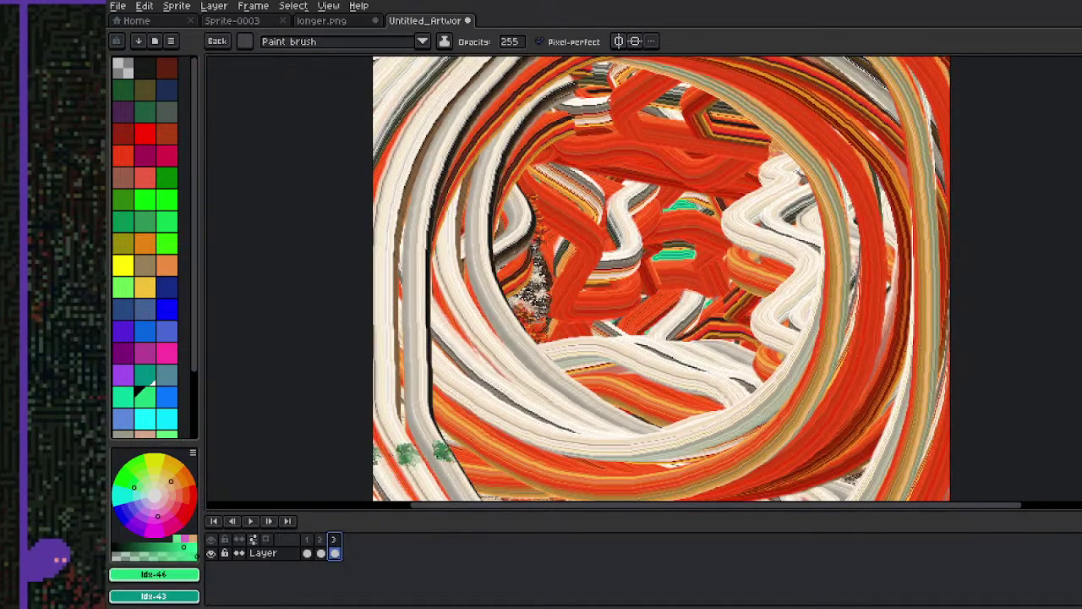
key("alt+n")
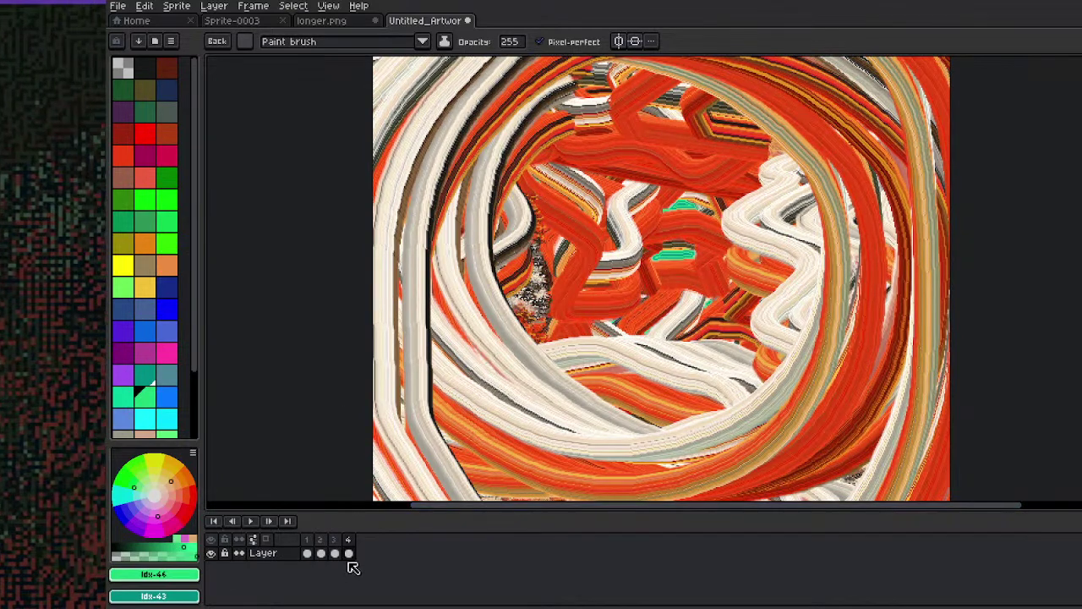
left_click(348, 553)
scroll(373, 474, "down", 1)
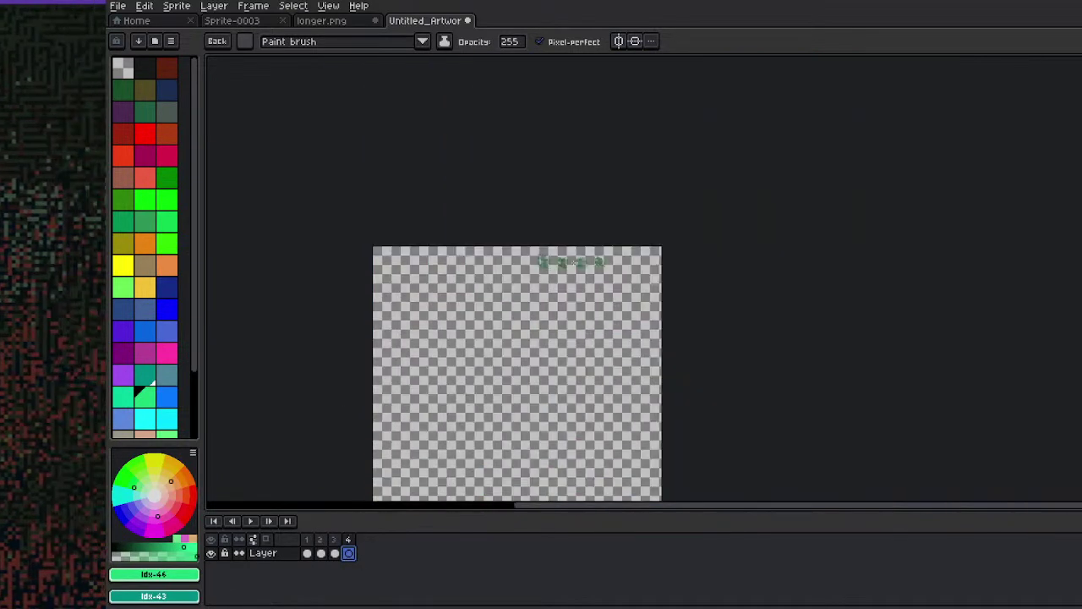
Spray the green custom brush over the lower part of frame 4 as a full-width field of grass
left_click_drag(550, 284, 578, 145)
mouse_move(459, 292)
left_mouse_down()
mouse_move(434, 326)
mouse_move(487, 366)
mouse_move(437, 406)
mouse_move(440, 233)
mouse_move(418, 304)
mouse_move(457, 254)
mouse_move(490, 296)
mouse_move(443, 422)
mouse_move(651, 330)
mouse_move(642, 339)
mouse_move(517, 318)
mouse_move(660, 300)
mouse_move(444, 372)
mouse_move(524, 317)
mouse_move(630, 334)
left_mouse_up()
key("shift+b")
left_click_drag(770, 363, 655, 360)
scroll(667, 324, "up", 1)
scroll(656, 269, "down", 1)
scroll(587, 303, "up", 1)
mouse_move(562, 314)
left_mouse_down()
mouse_move(664, 313)
mouse_move(727, 188)
left_mouse_up()
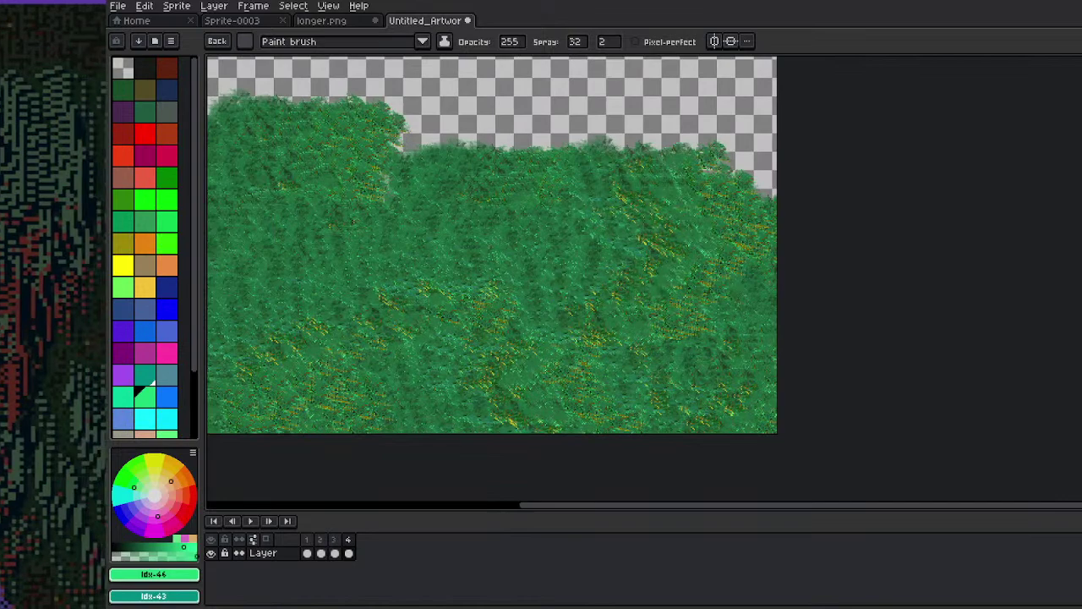
Make a custom brush from the blue swatch row on frame 1
left_click(334, 545)
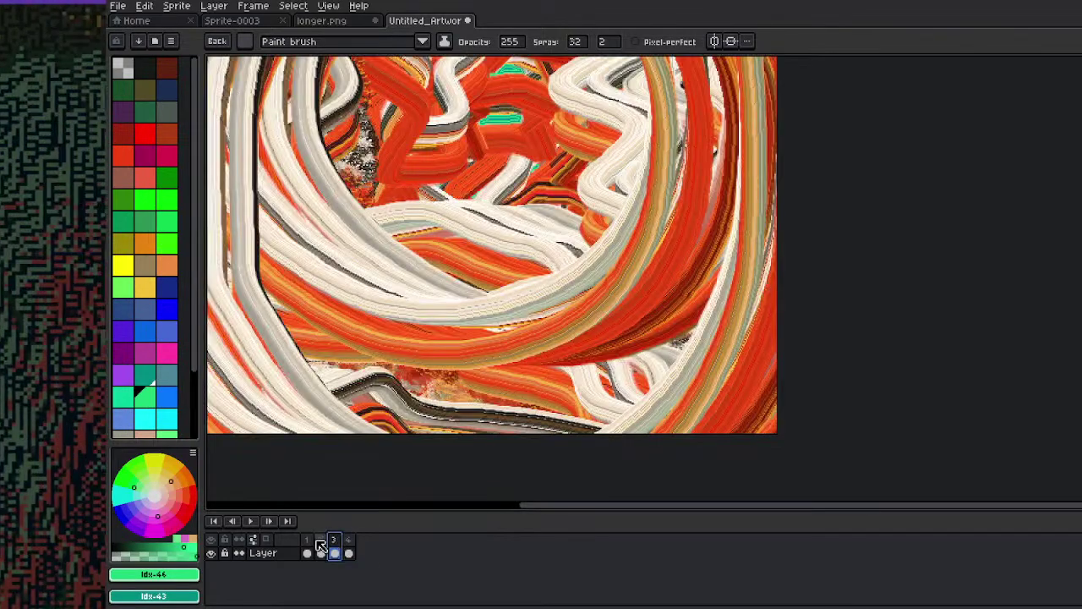
left_click(308, 543)
left_click_drag(511, 178, 515, 324)
key("ctrl+z")
key("ctrl+z")
key("ctrl+z")
key("ctrl+z")
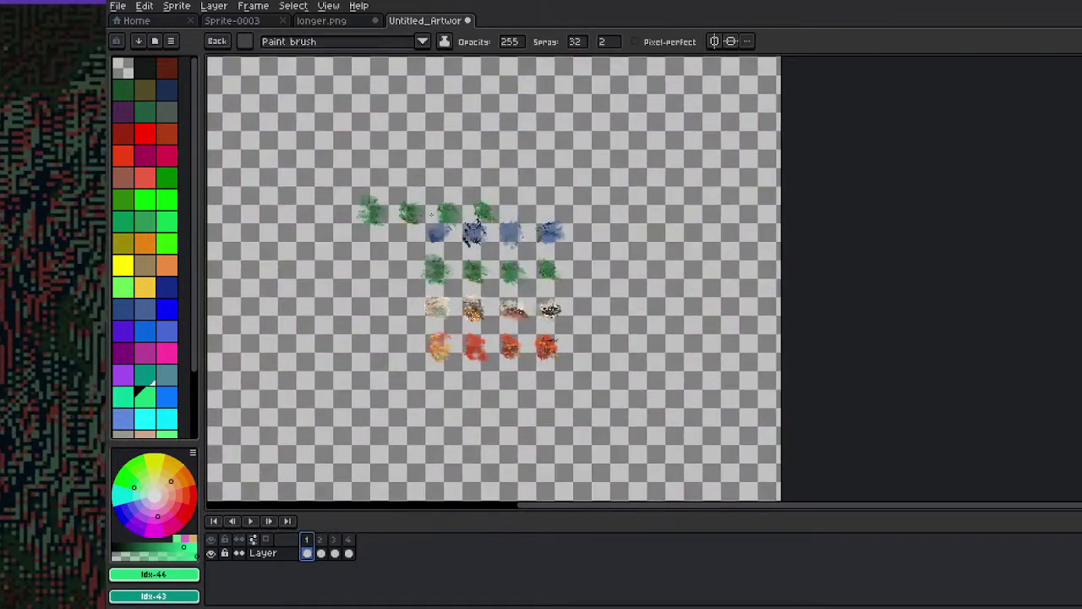
key("m")
mouse_move(408, 195)
left_mouse_down()
mouse_move(573, 263)
mouse_move(597, 251)
left_mouse_up()
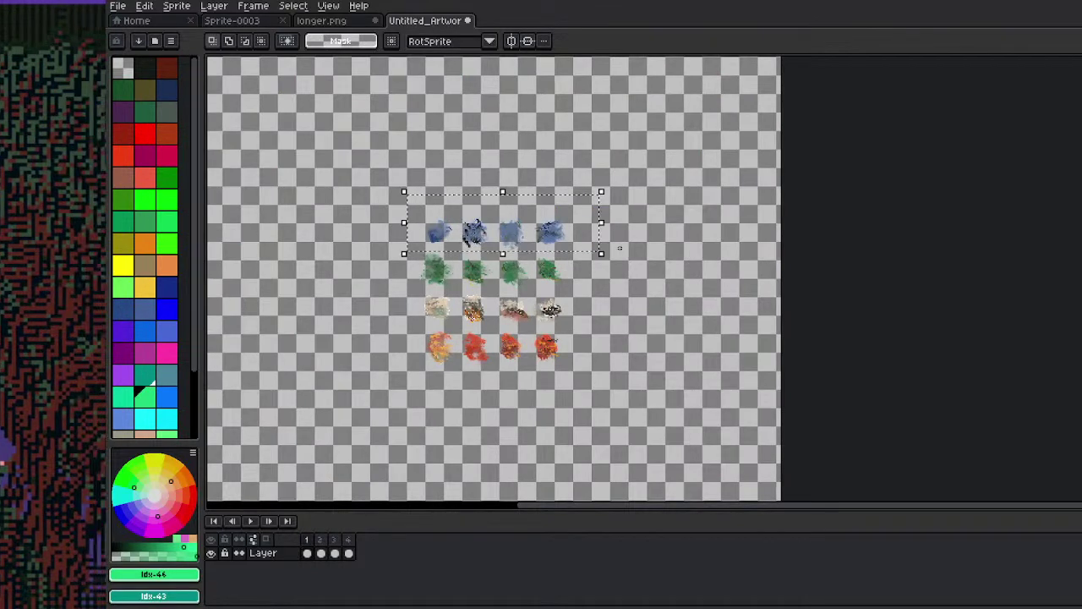
key("ctrl+b")
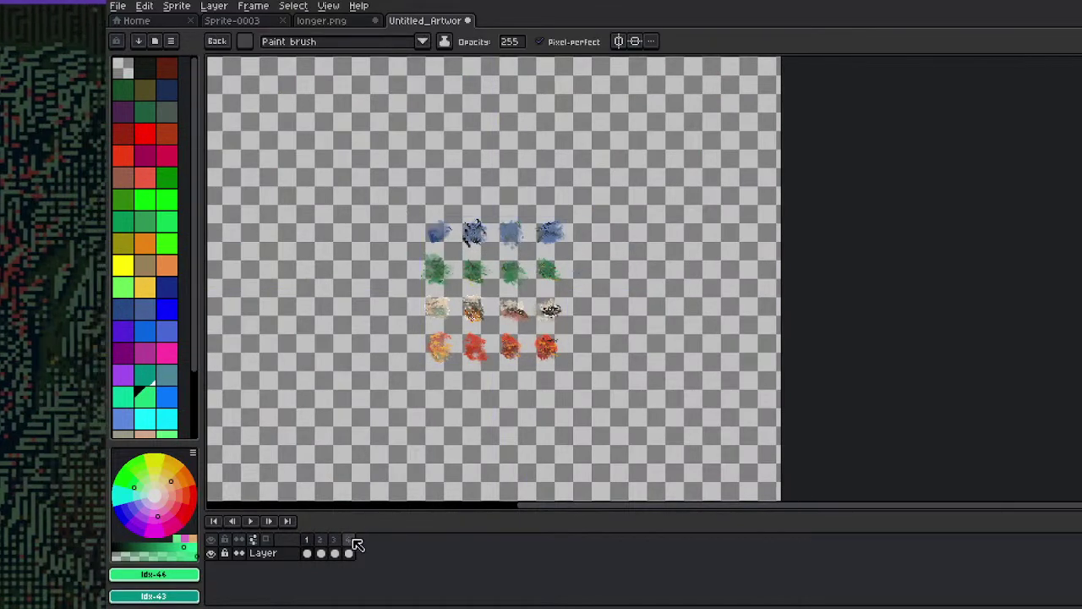
Try painting and spraying the blue brush over the grass on frame 4, undo the strokes and discard the brush
left_click(347, 538)
mouse_move(523, 302)
left_mouse_down()
mouse_move(640, 302)
mouse_move(624, 317)
mouse_move(638, 343)
mouse_move(639, 328)
left_mouse_up()
key("shift+b")
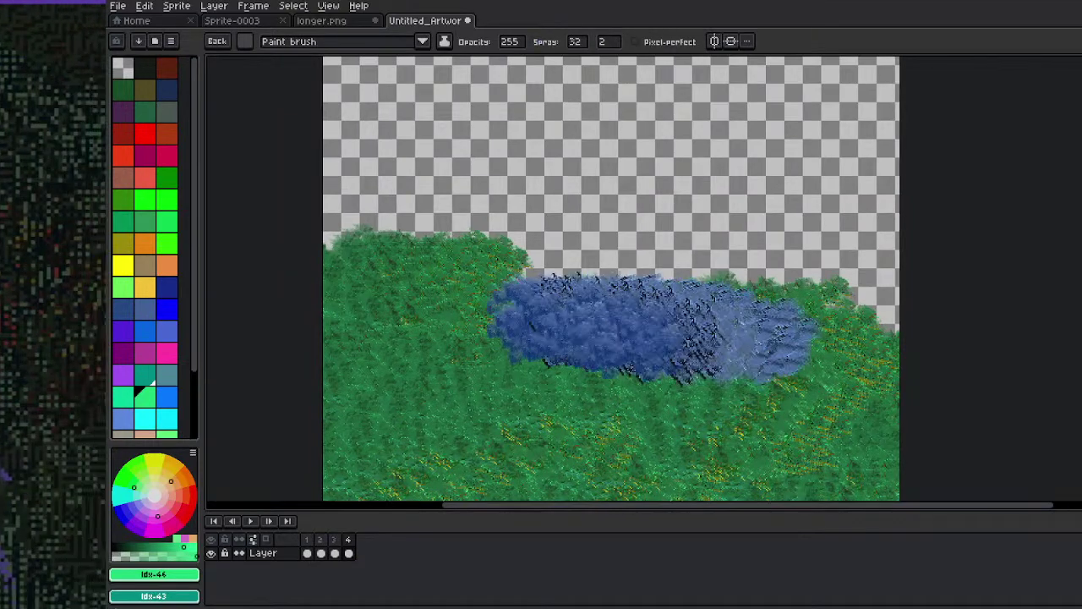
key("ctrl")
key("ctrl+z")
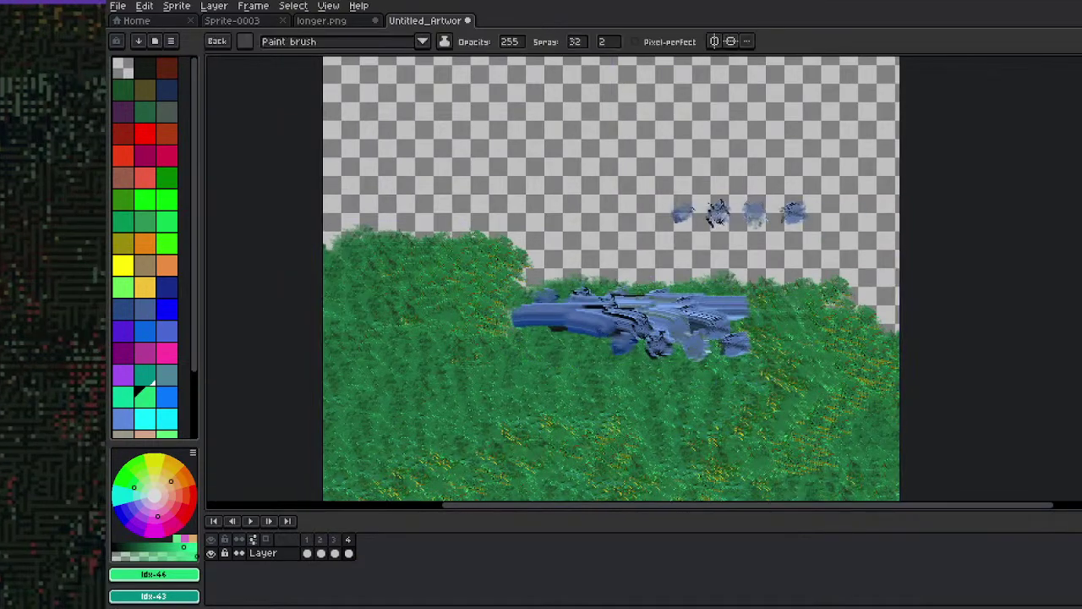
key("ctrl+z")
key("ctrl+z")
key("ctrl+z")
key("ctrl+z")
key("Escape")
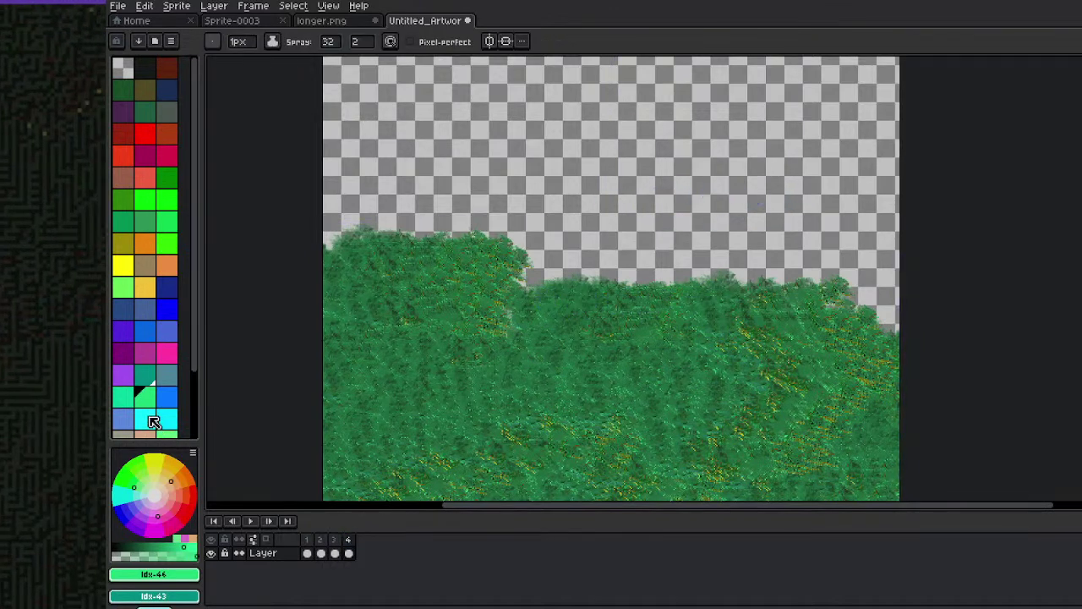
Fill the empty area above the grass on frame 4 with the light blue palette colour Idx-48
left_click(122, 419)
key("g")
left_click(618, 206)
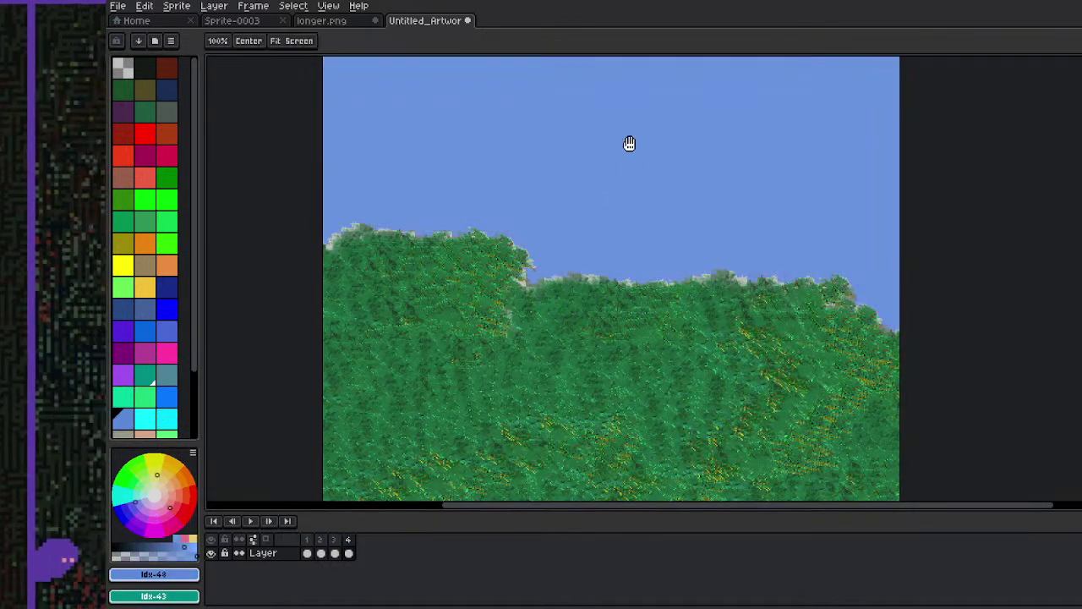
left_click_drag(590, 197, 572, 251)
key("w")
left_click(570, 238)
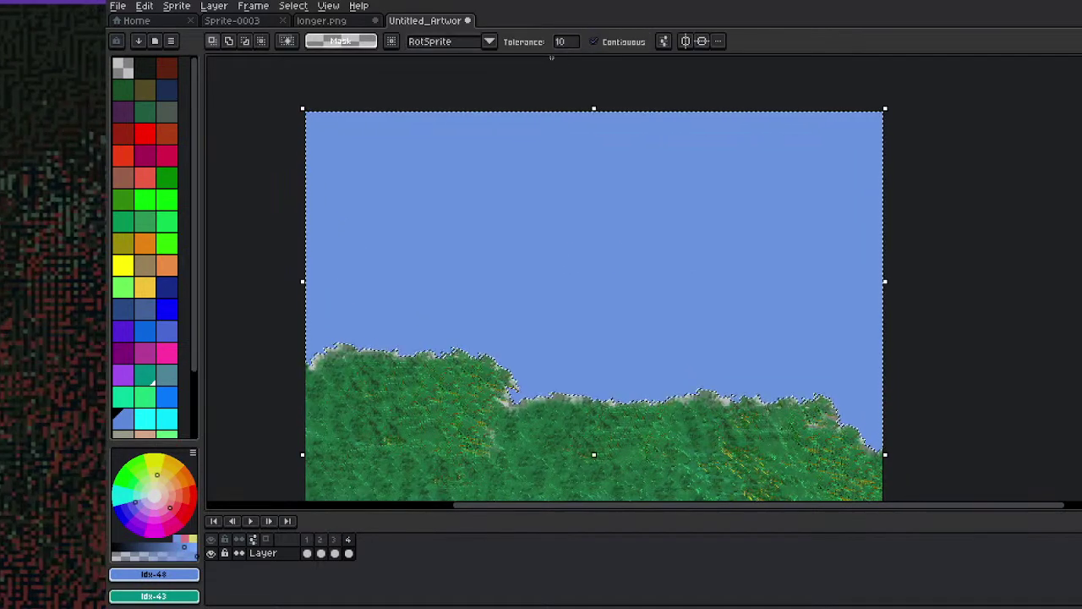
key("shift+b")
scroll(236, 42, "up", 8)
key("ctrl+b")
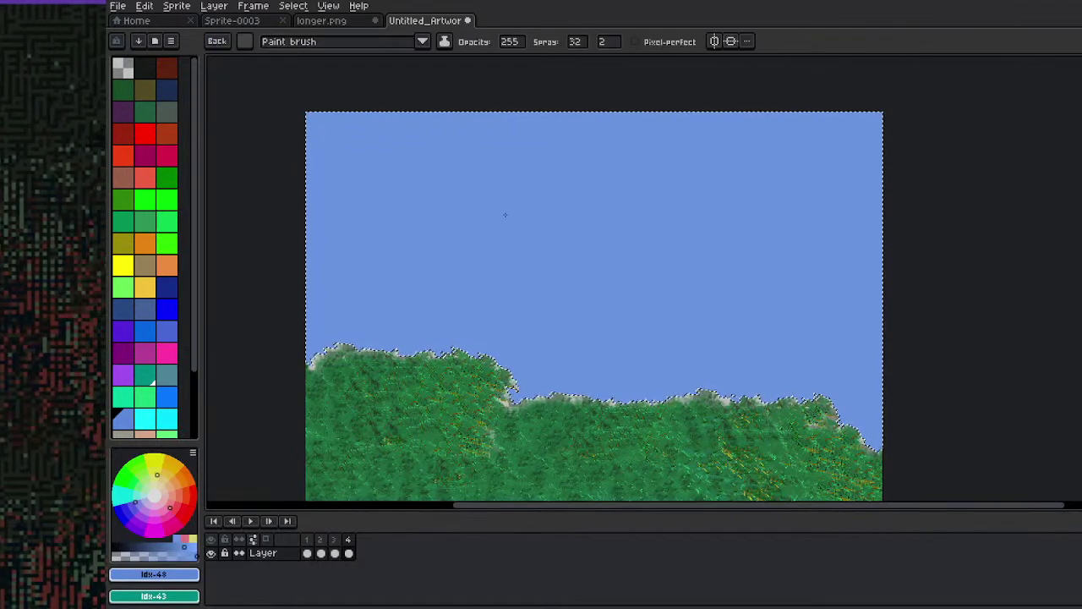
key("b")
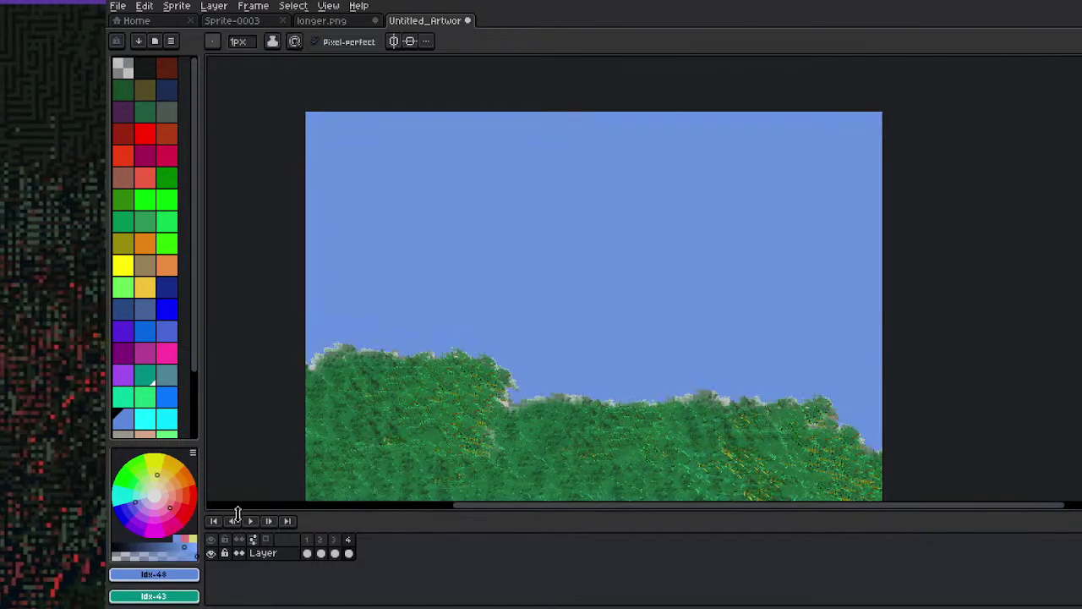
Select the blue swatch row on frame 1 and turn it into a custom brush
left_click(307, 553)
key("m")
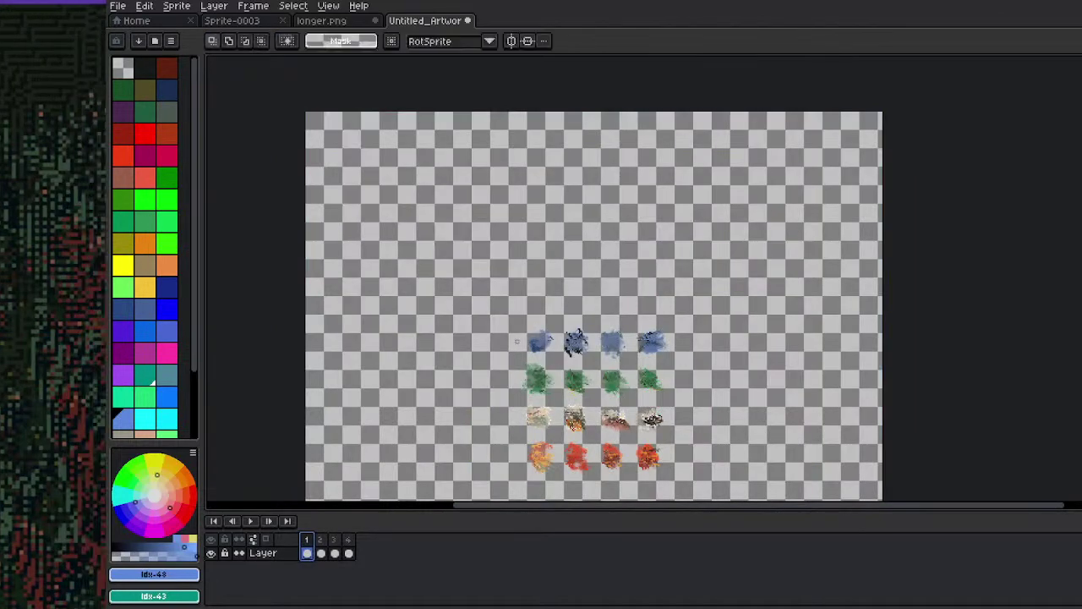
left_click_drag(511, 316, 691, 359)
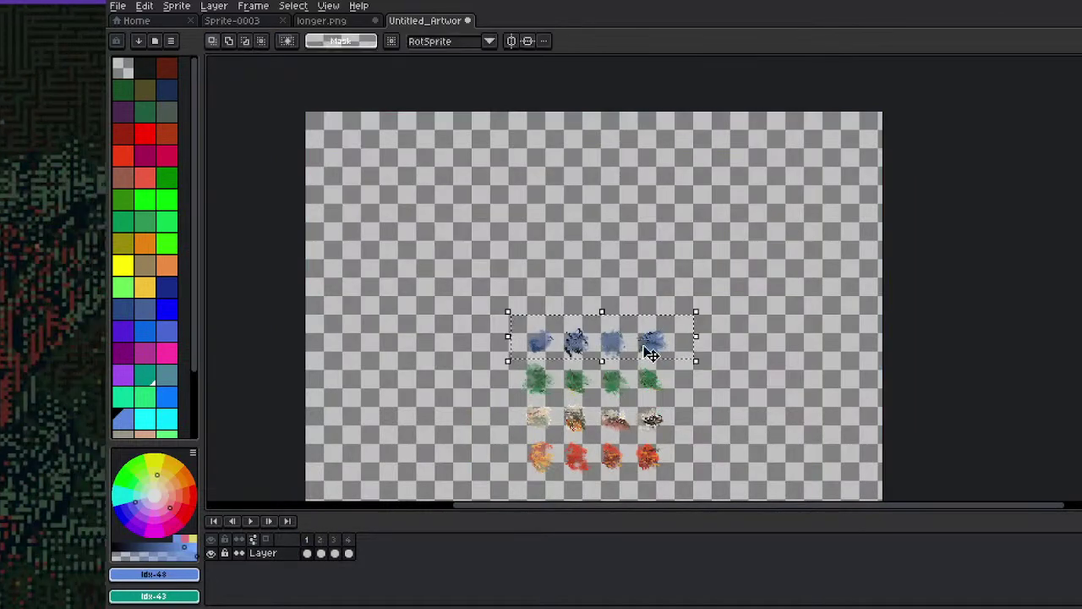
key("ctrl+b")
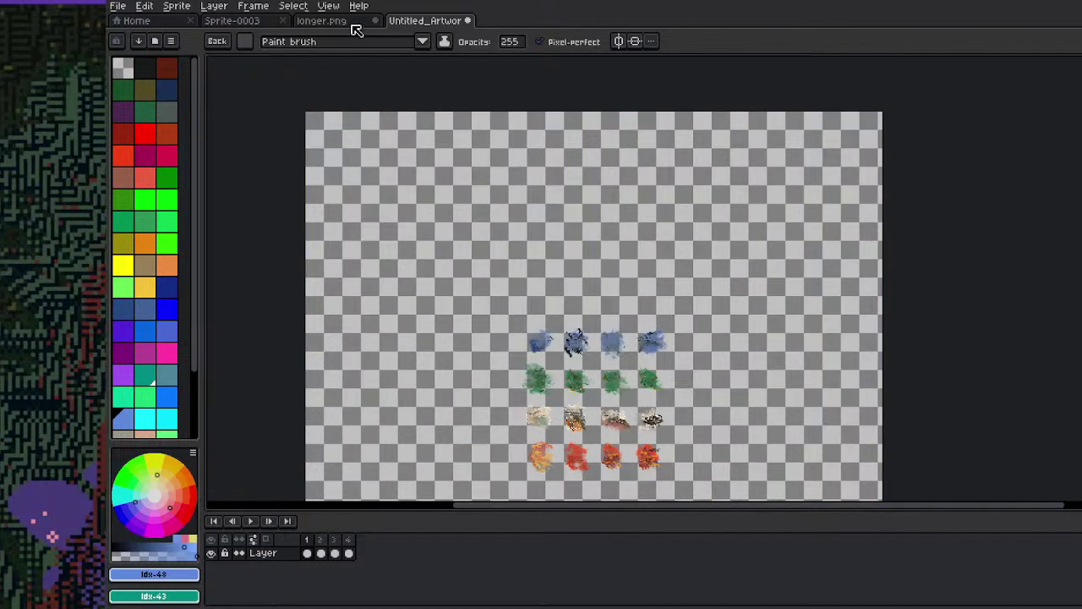
Return to frame 4 and set the custom brush's opacity to 29
left_click(347, 542)
left_click(516, 44)
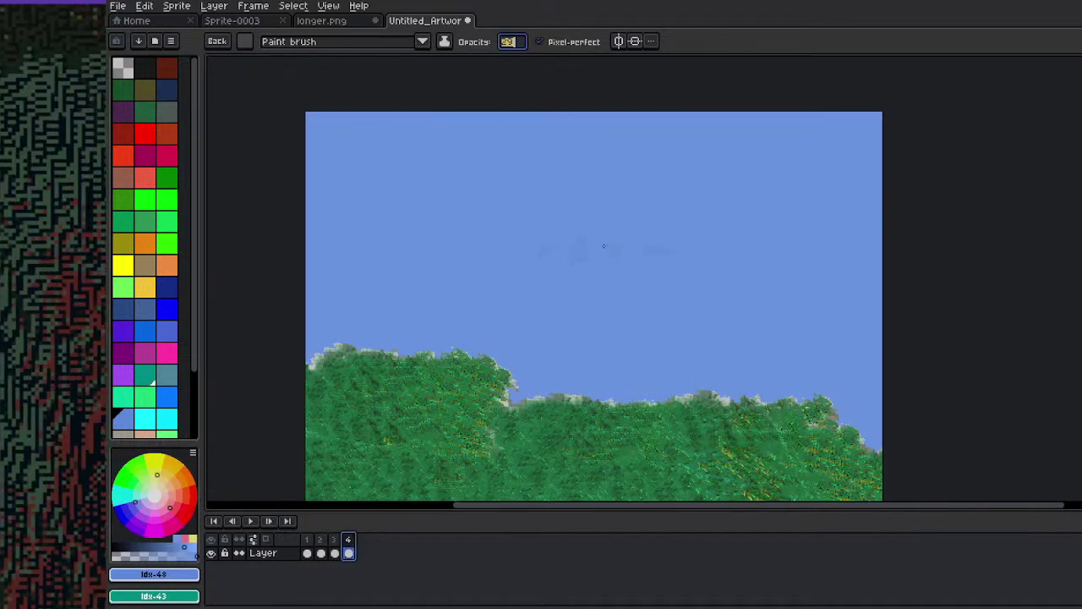
key("Return")
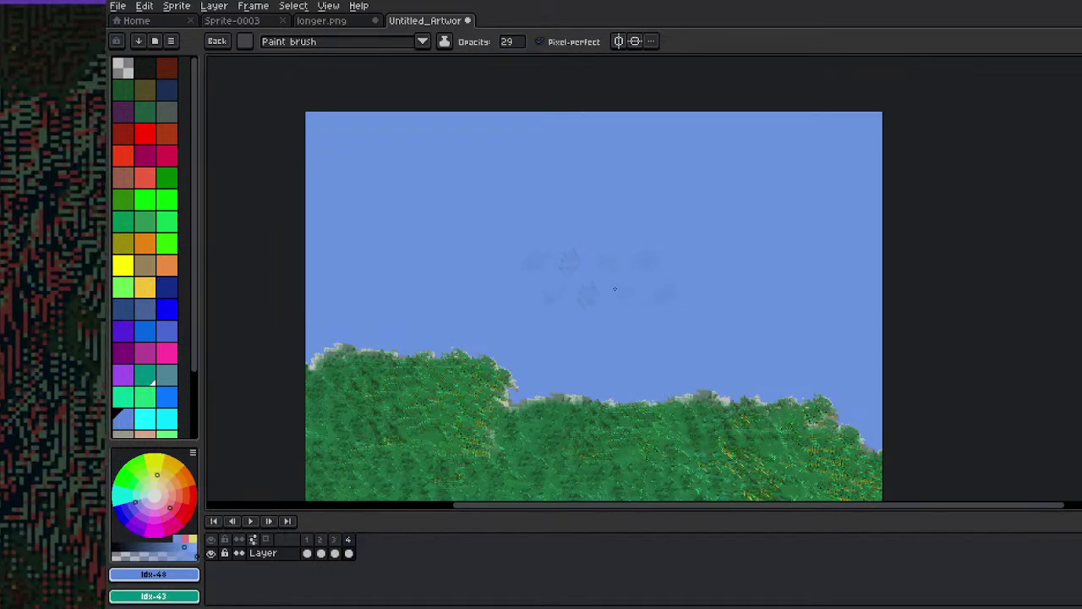
Select the sky on frame 4 by colour, try spraying it with the custom brush at opacity 255, and undo the strokes
key("w")
key("b")
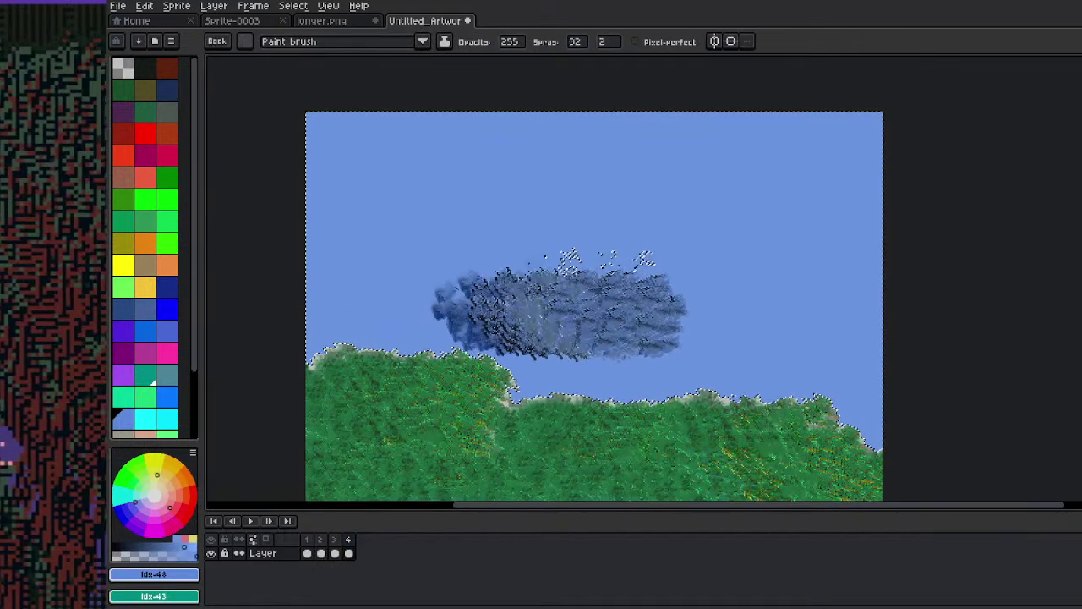
key("ctrl+z")
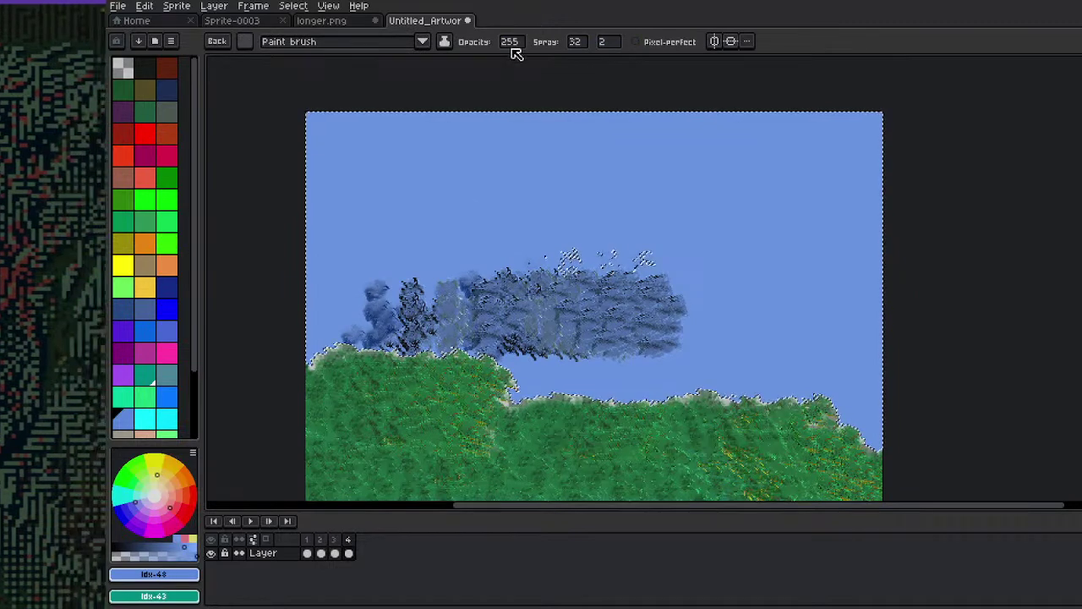
key("ctrl+z")
key("ctrl+z")
key("ctrl+z")
Set the custom brush's opacity to 48, spray blue texture across the selected sky, and clear the selection and brush
left_click_drag(513, 43, 521, 60)
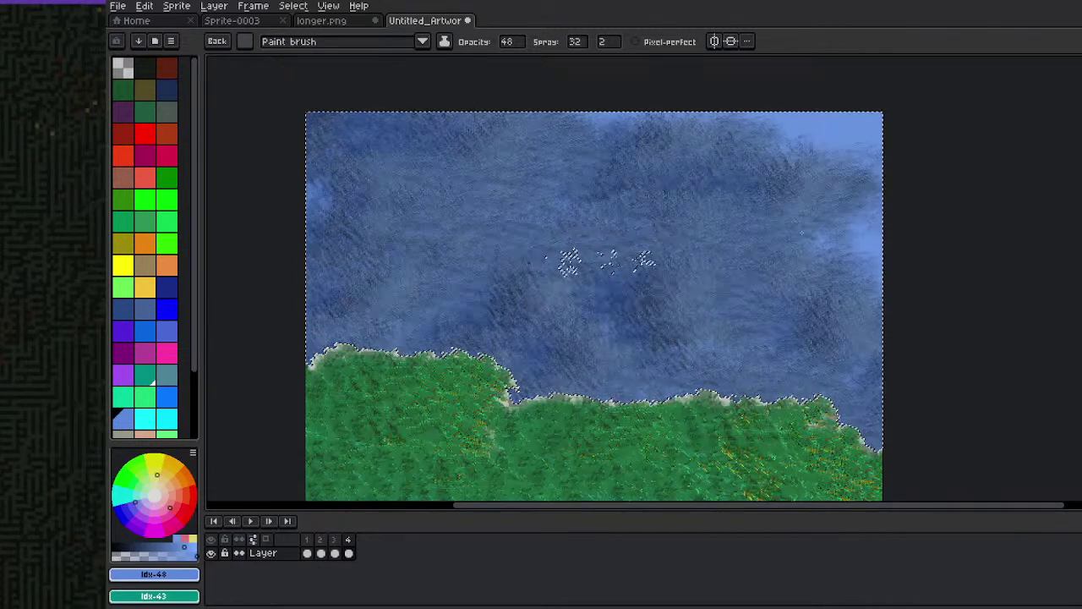
scroll(536, 192, "left", 3)
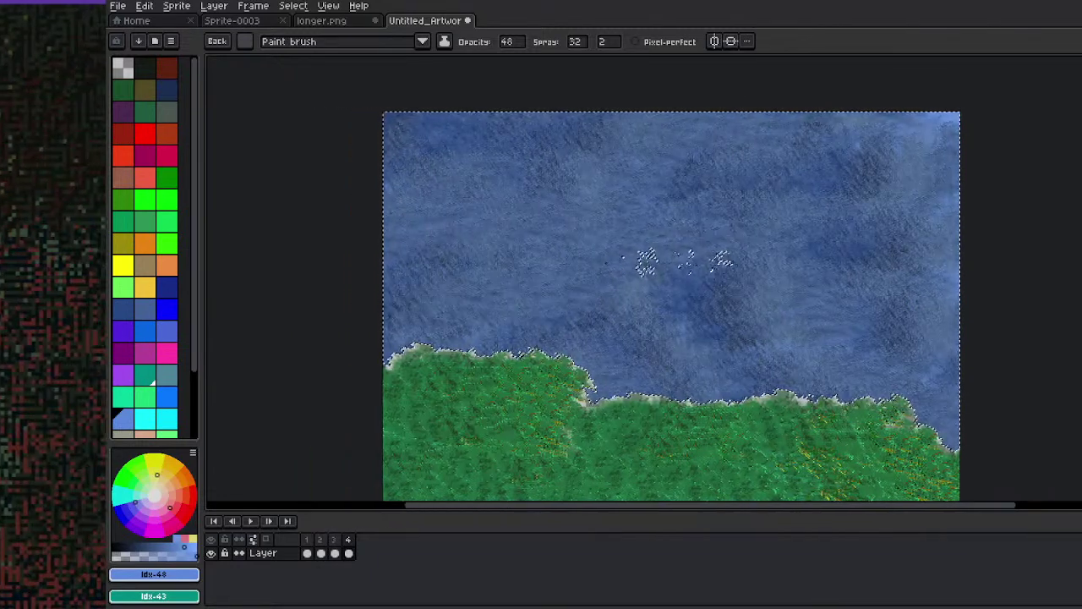
key("Escape")
Add a new layer and move it beneath the painted landscape layer
left_click_drag(770, 391, 682, 284)
scroll(682, 284, "up", 1)
scroll(748, 337, "up", 1)
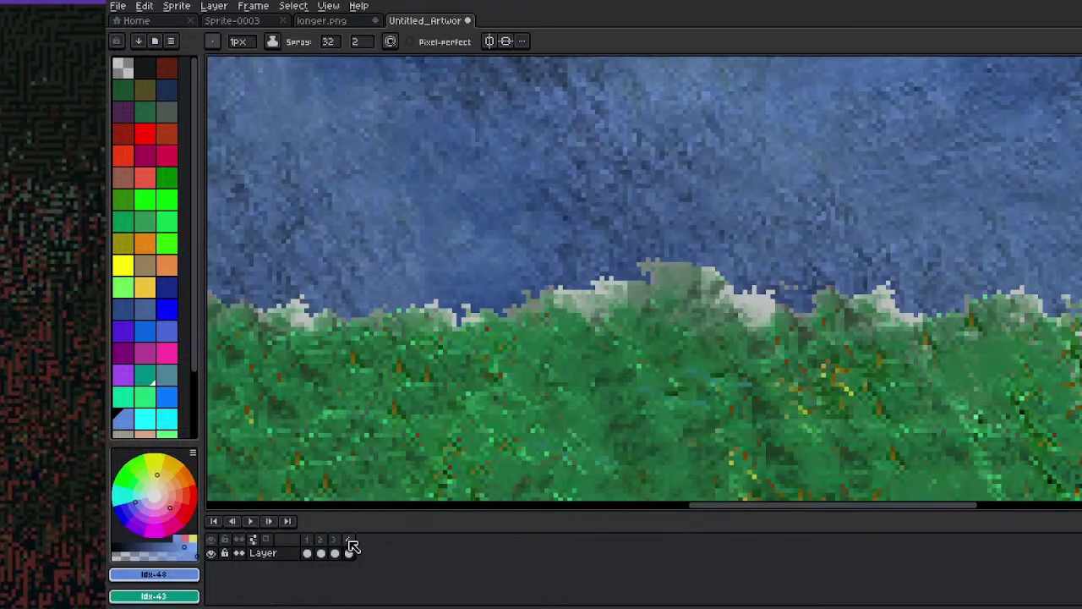
key("shift+n")
left_click_drag(253, 547, 285, 582)
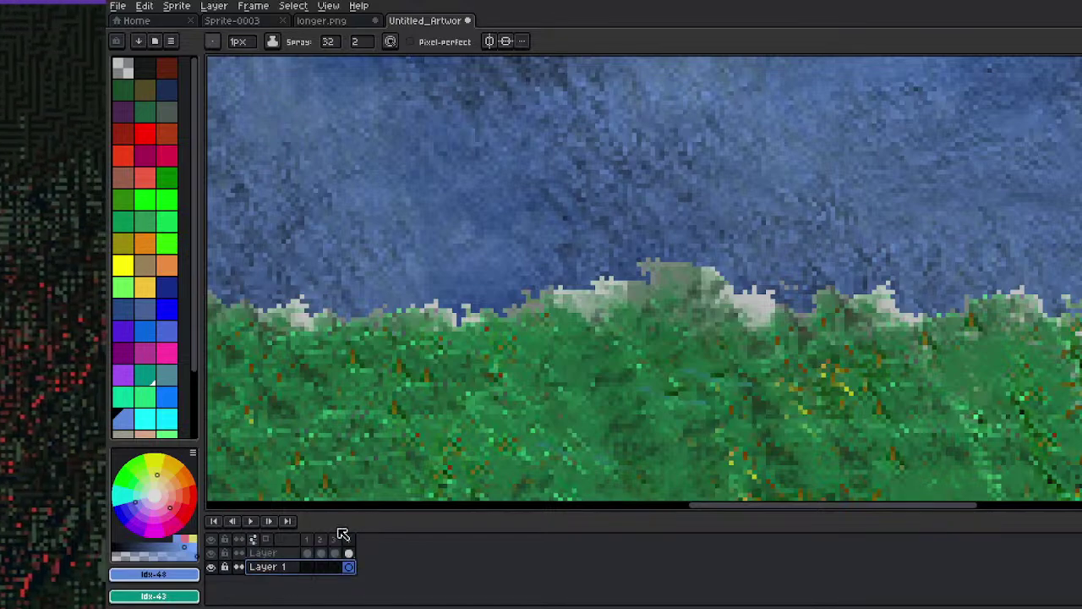
Try filling the new lower layer on frame 4 with dark blue Idx-32 and undo the fill
left_click(167, 287)
key("g")
left_click(736, 300)
scroll(662, 327, "down", 2)
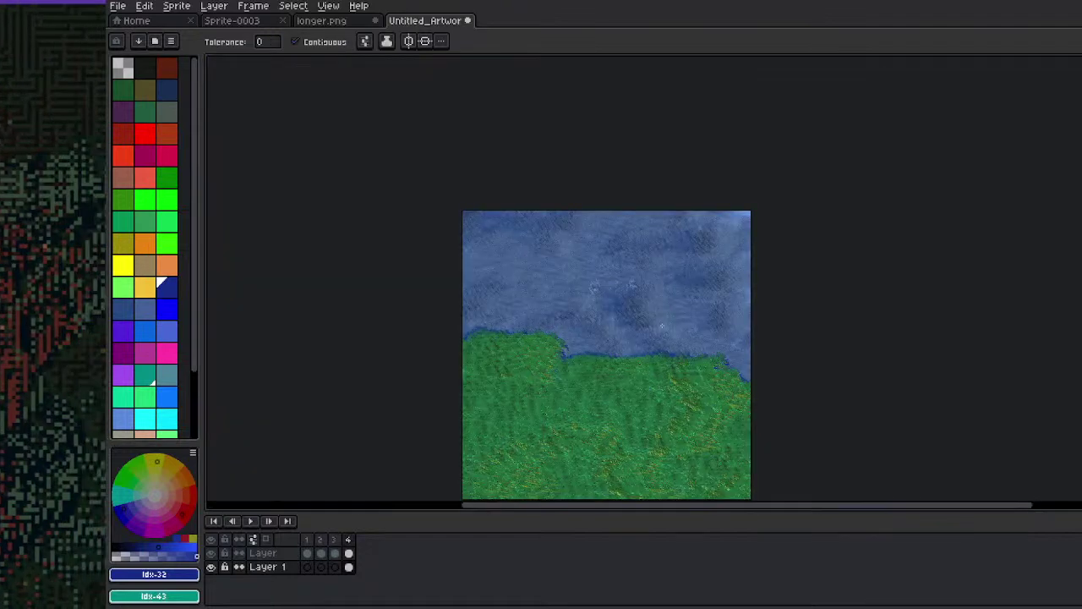
key("ctrl+z")
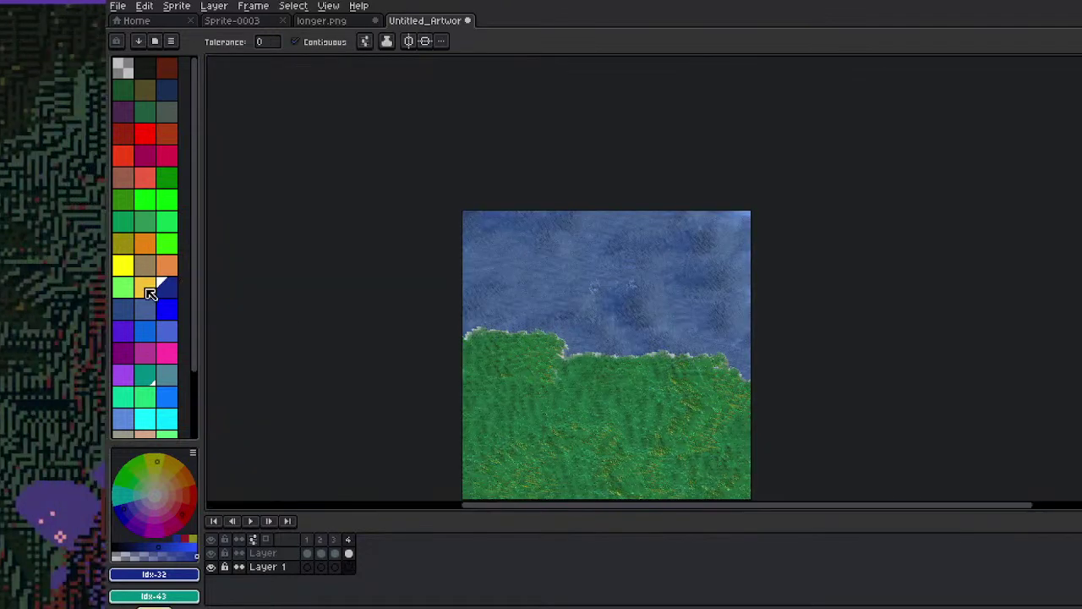
Fill the lower layer with golden yellow Idx-31 and make transparent Idx-0 the background colour
left_click(149, 293)
left_click(729, 363)
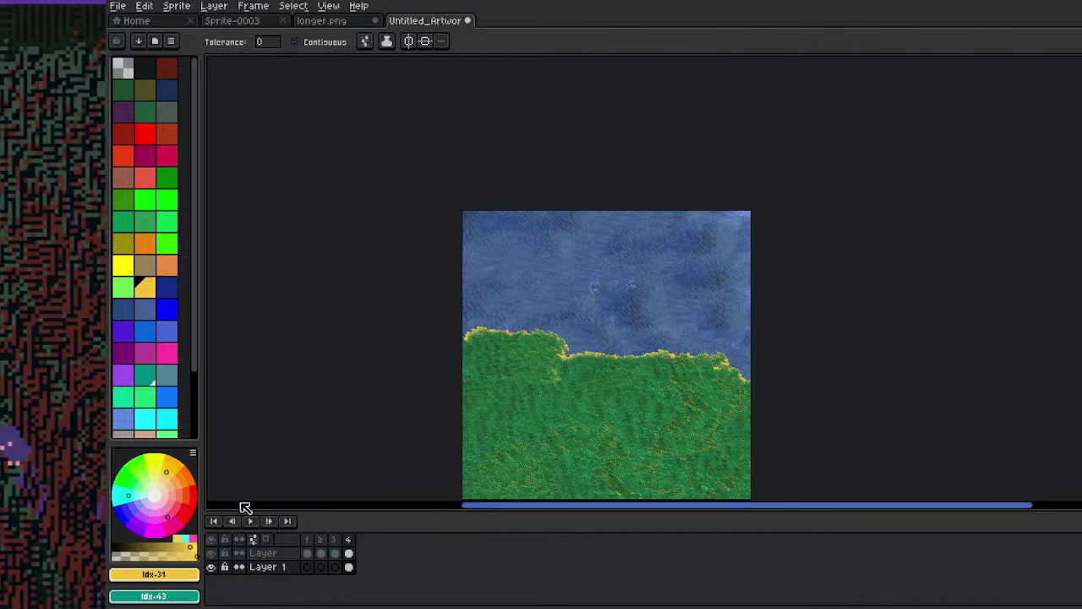
left_click(122, 68)
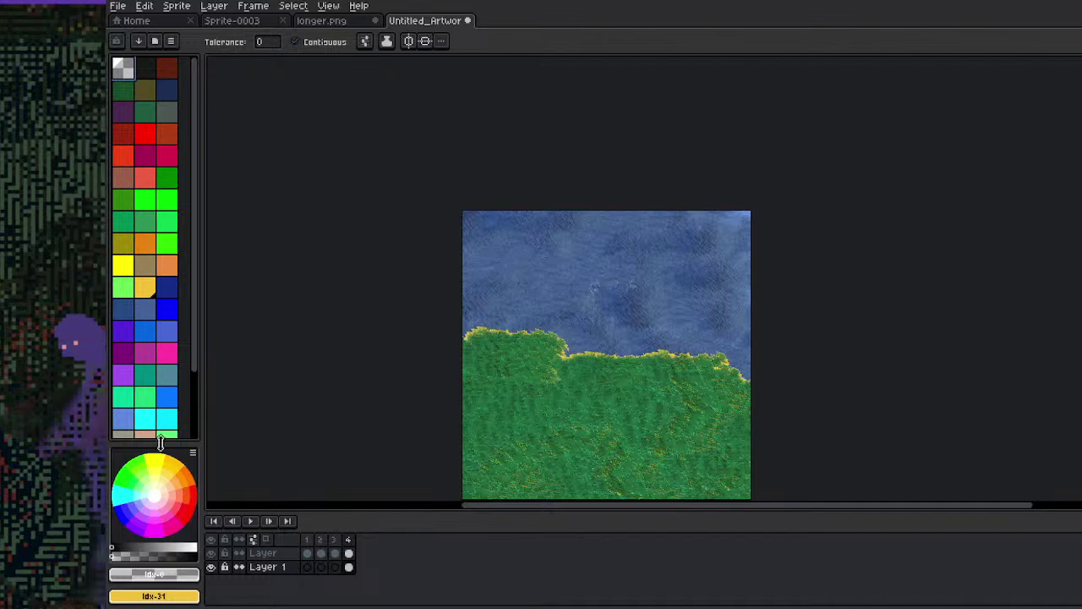
left_click(160, 584)
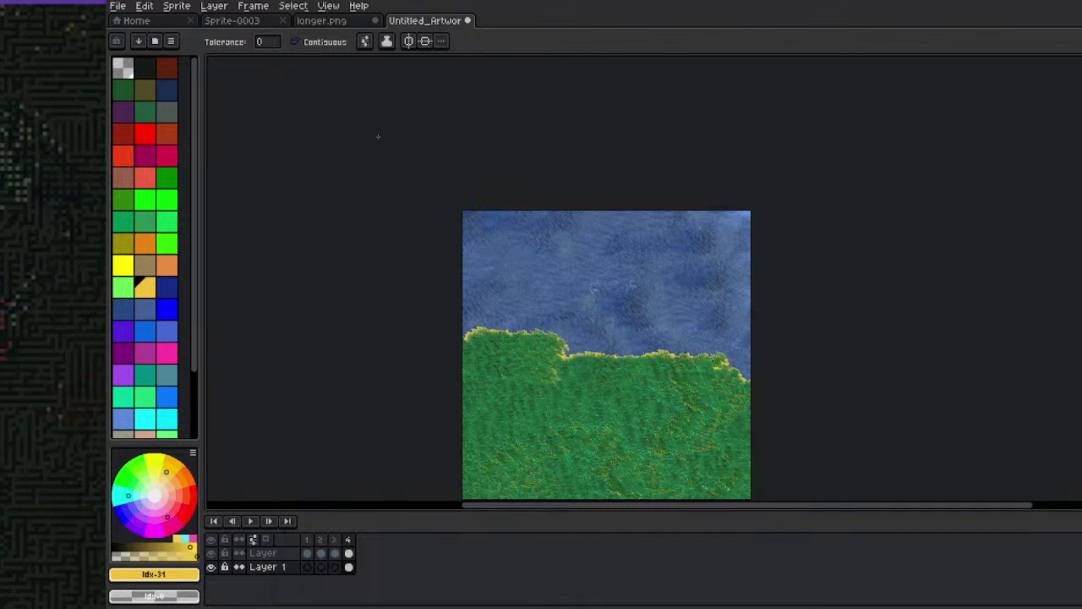
key("b")
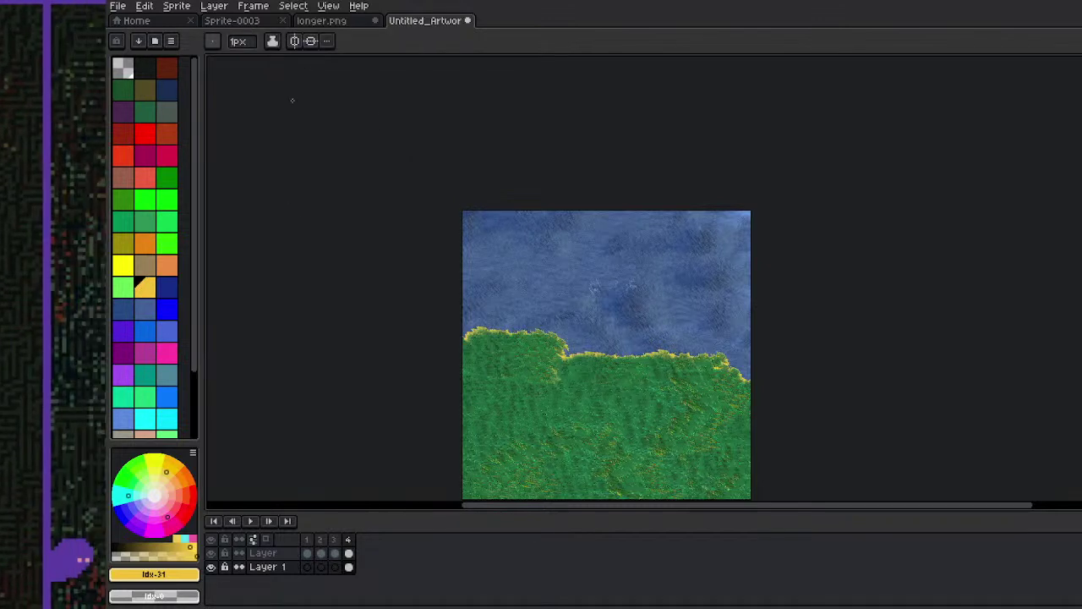
key("shift+b")
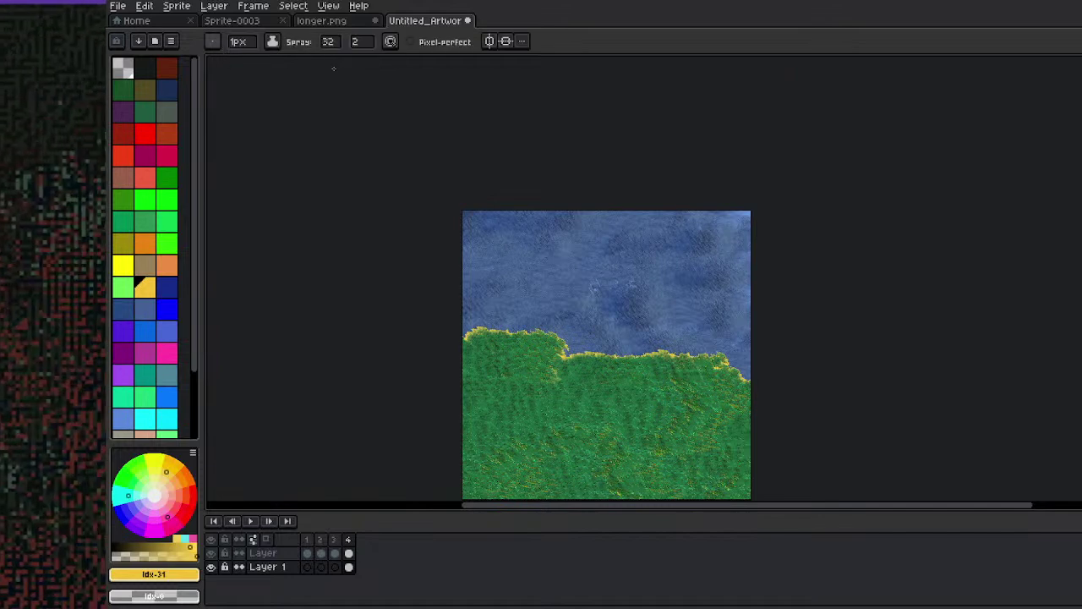
key("shift+b")
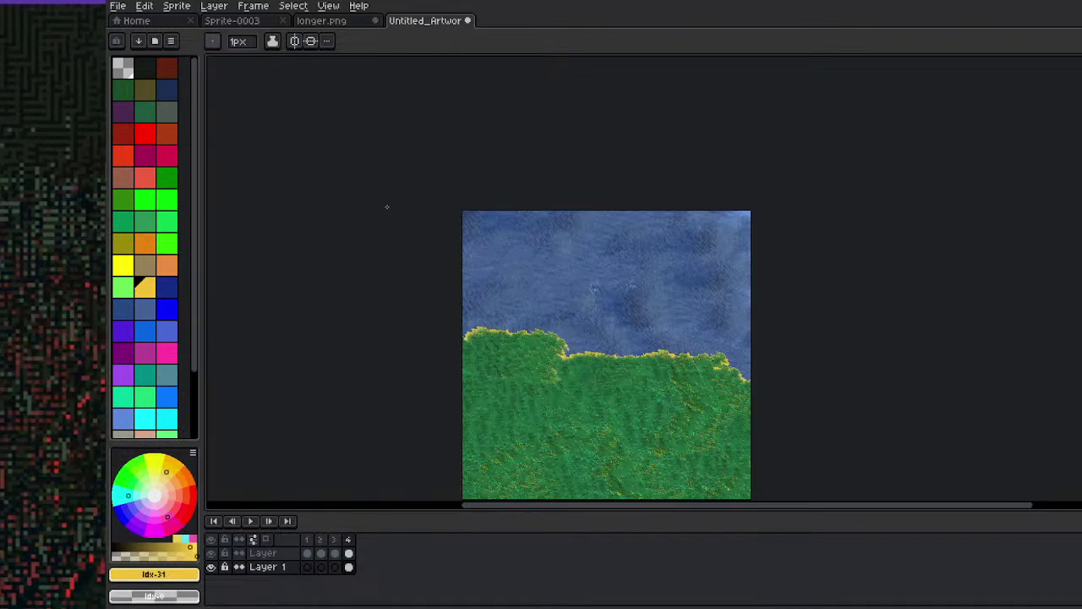
key("shift+b")
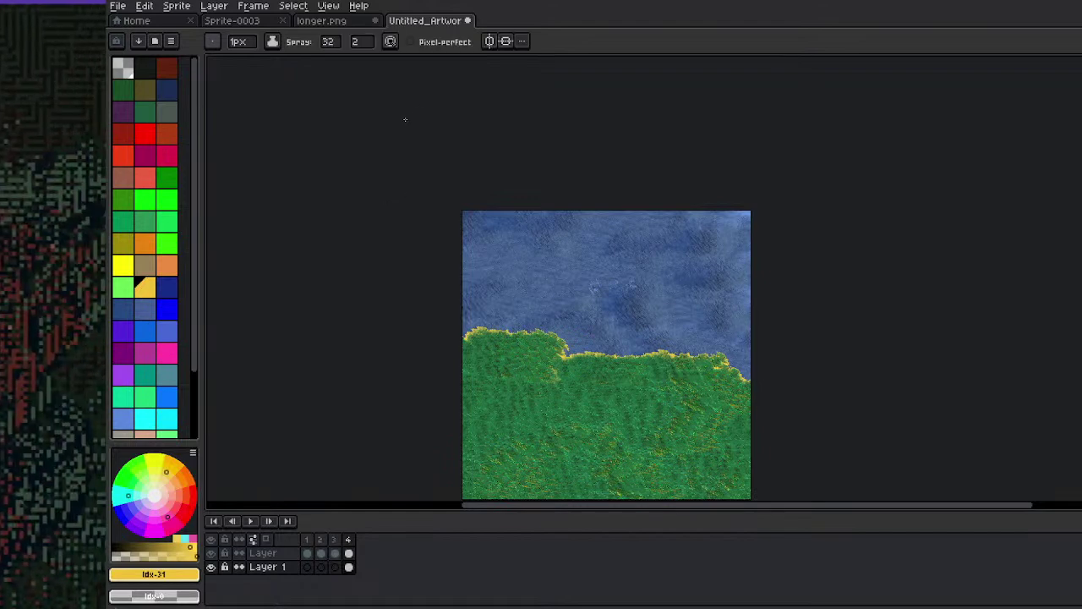
Switch to the Gradient tool and add a new layer above the painted landscape layer
key("shift+g")
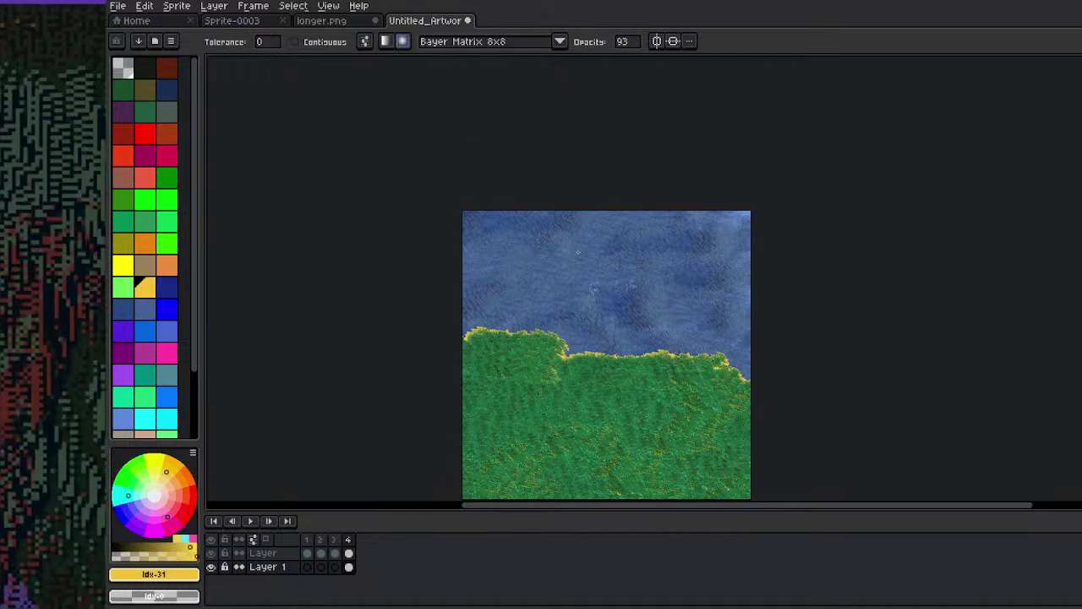
key("x")
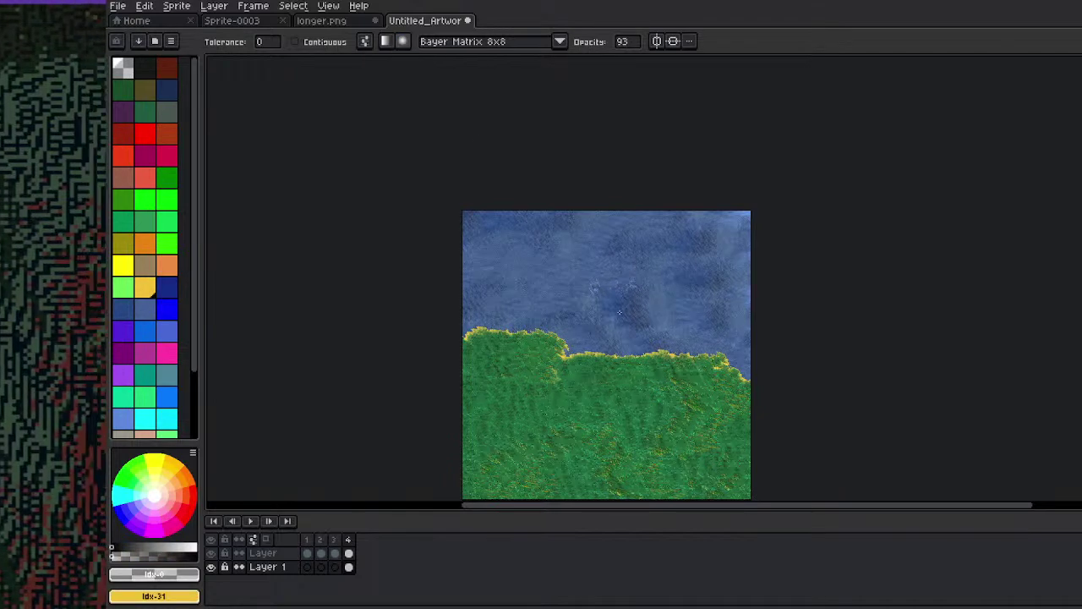
left_click(284, 554)
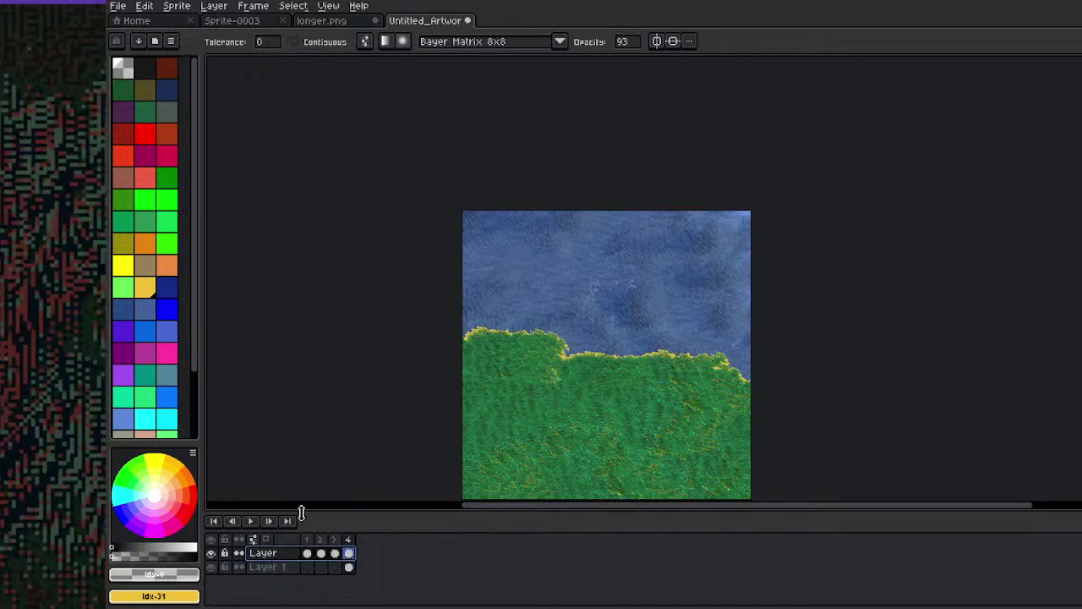
key("shift+n")
Try radial gradients in golden yellow Idx-31 at opacity 93 over the right part of the horizon and undo them
left_click_drag(664, 267, 709, 311)
key("ctrl+z")
key("x")
left_click_drag(617, 240, 768, 406)
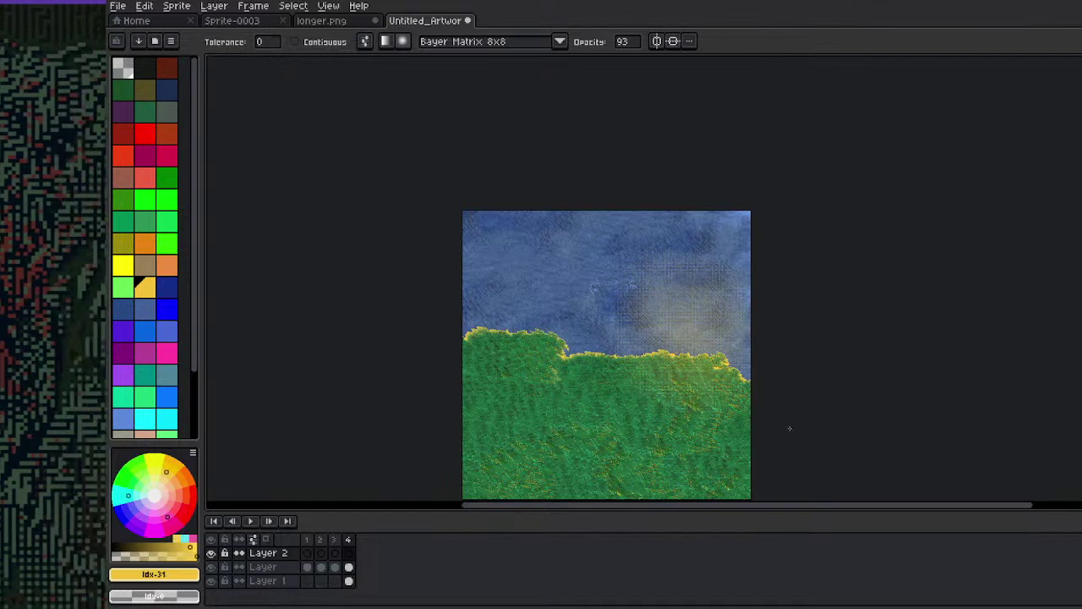
key("ctrl+z")
left_click_drag(575, 272, 813, 434)
left_click_drag(864, 460, 892, 440)
left_click_drag(583, 247, 810, 432)
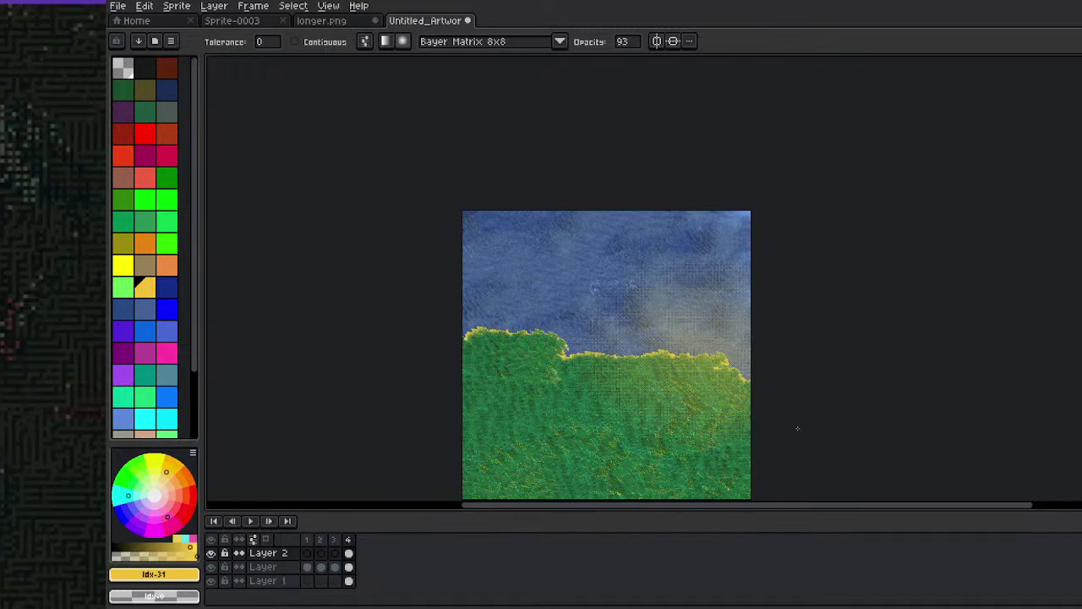
key("ctrl+z")
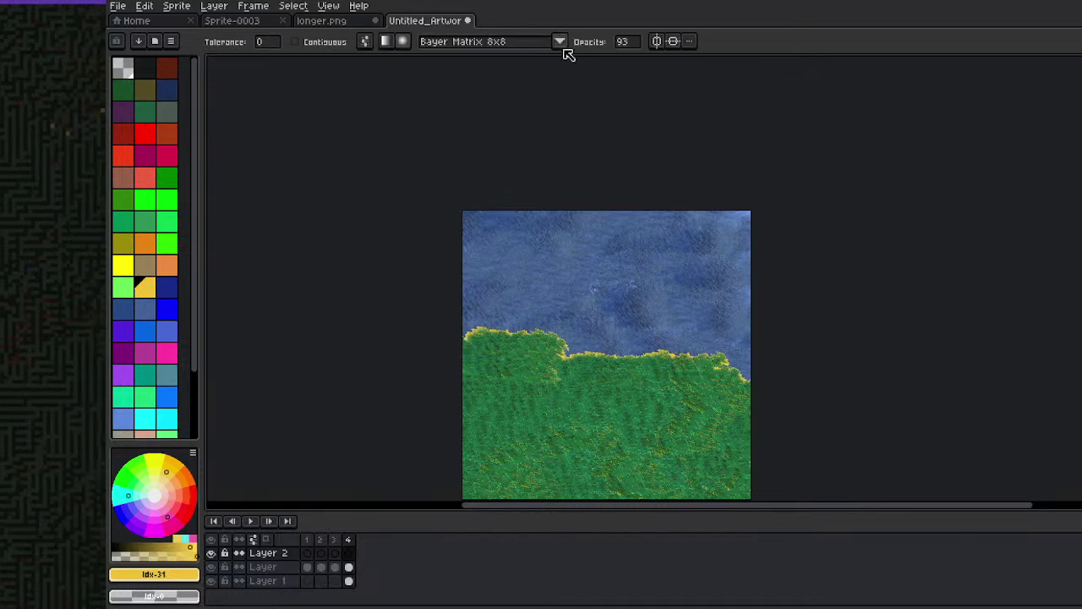
Set the gradient opacity to 167, try yellow radial glows over the sky and right horizon, and undo them
left_click_drag(639, 42, 691, 68)
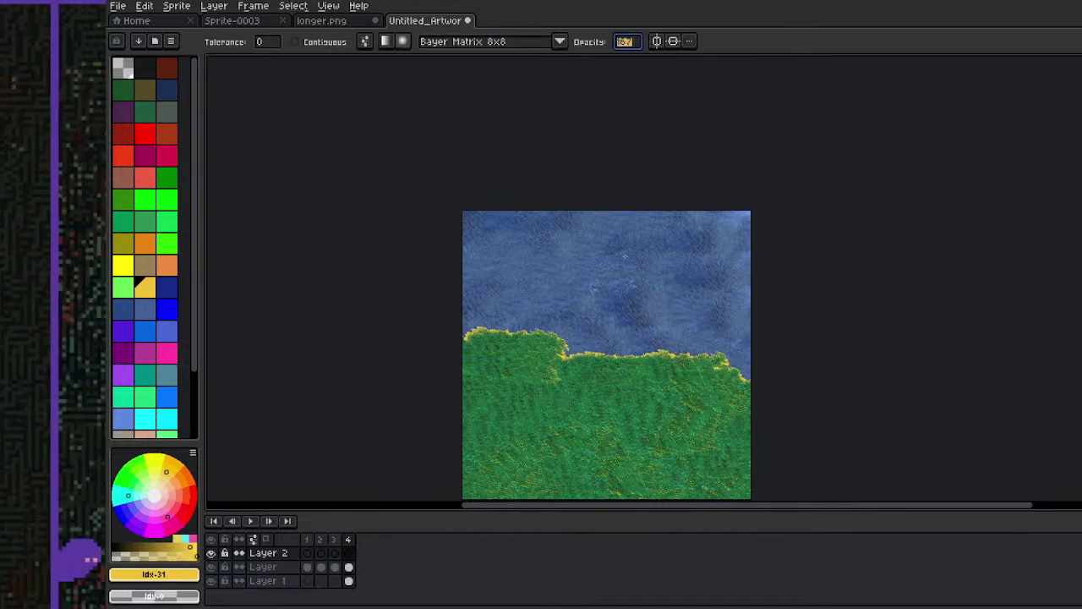
left_click_drag(612, 320, 898, 103)
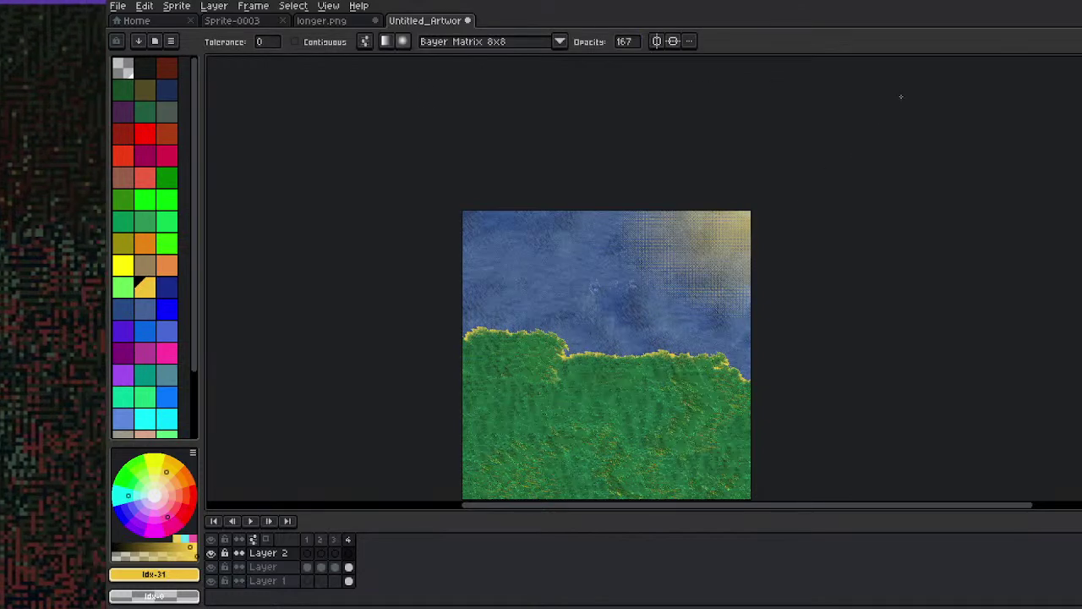
key("ctrl+z")
left_click_drag(667, 276, 756, 431)
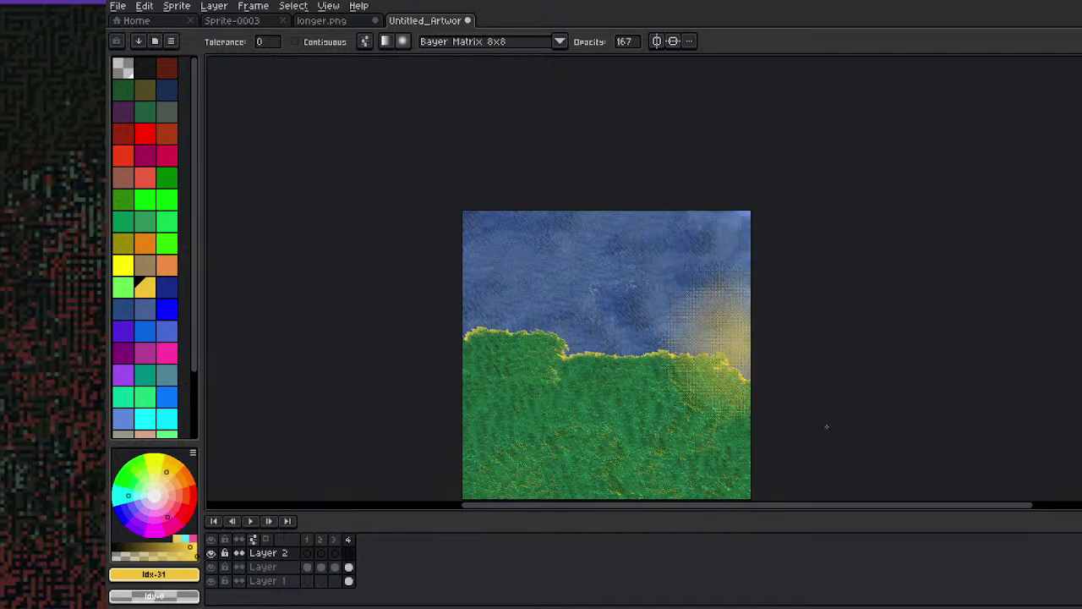
key("ctrl+z")
left_click_drag(656, 286, 863, 459)
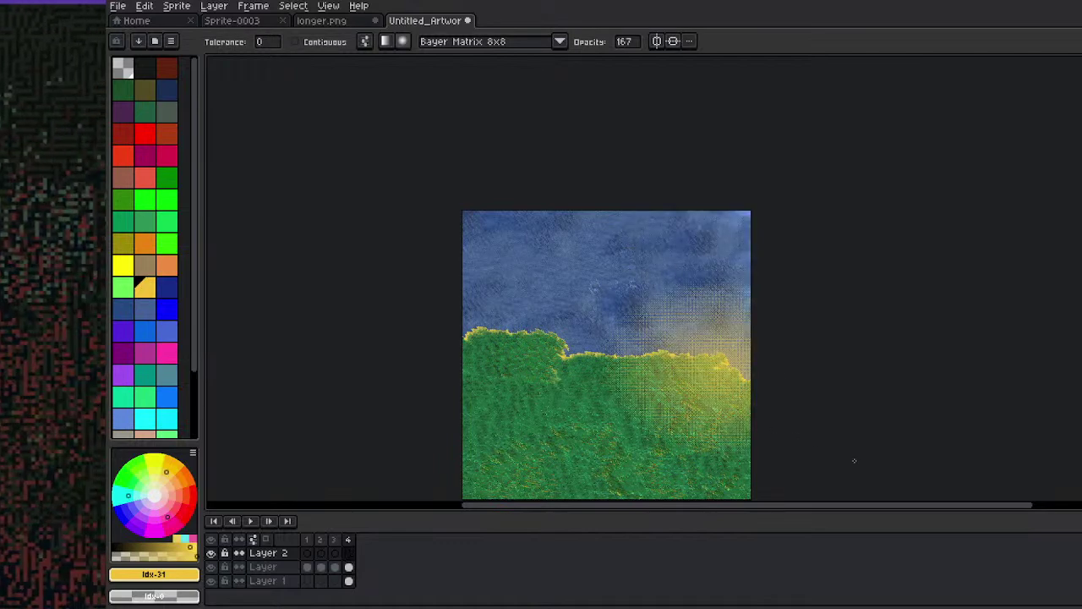
key("ctrl+z")
Draw a yellow-to-transparent dithered radial glow on Layer 2 over the right end of the horizon
key("v")
left_click(216, 580)
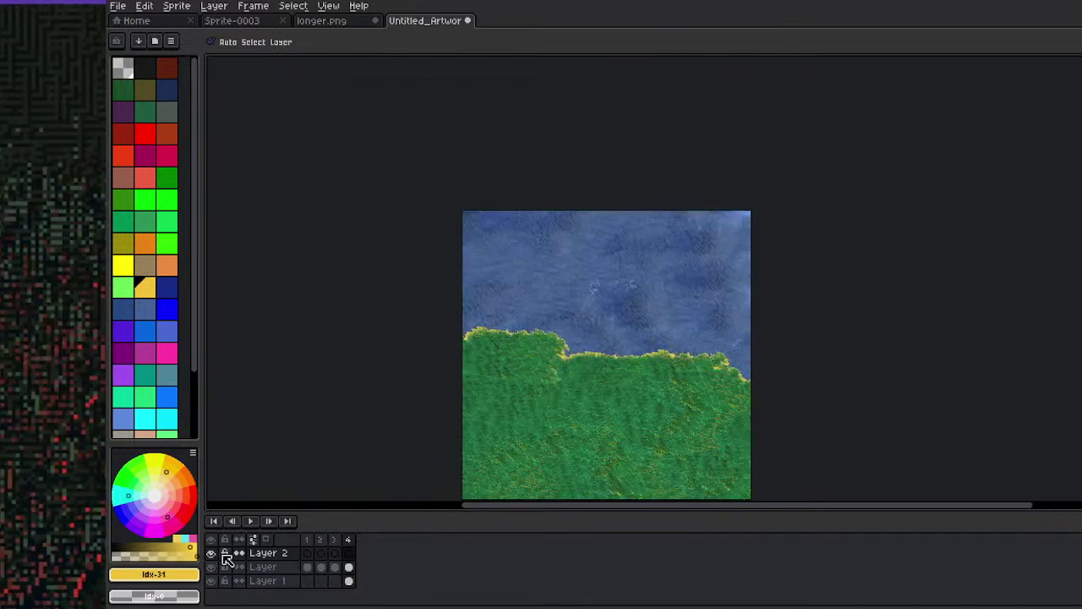
key("g")
left_click(268, 554)
left_click_drag(684, 319, 780, 442)
key("z")
left_click(685, 436)
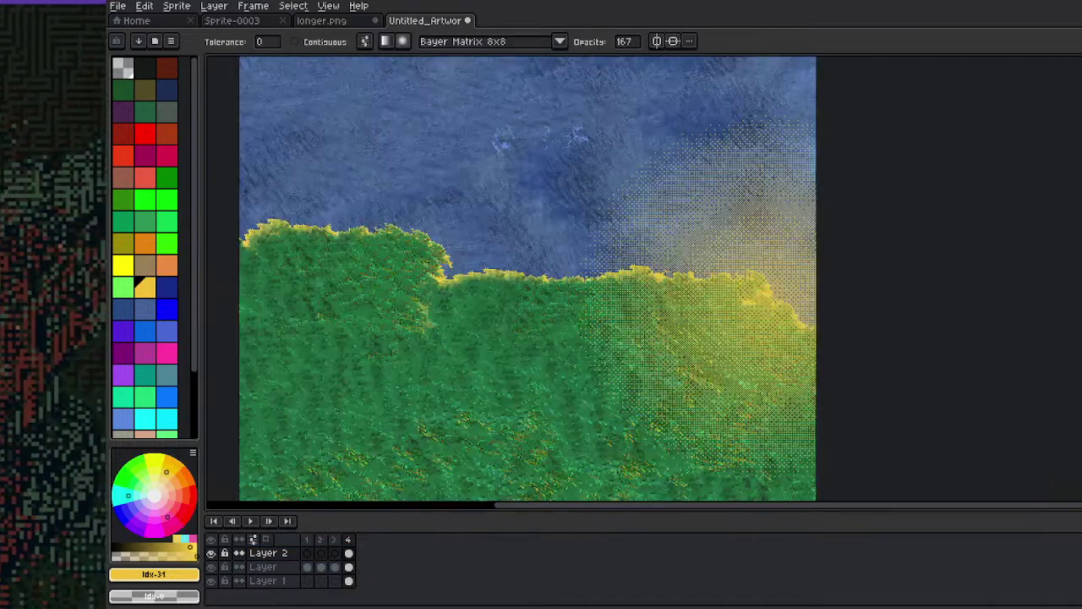
Draw a freehand selection around the grass under the glow, following the horizon down to the canvas's right edge
left_click_drag(614, 334, 545, 316)
key("m")
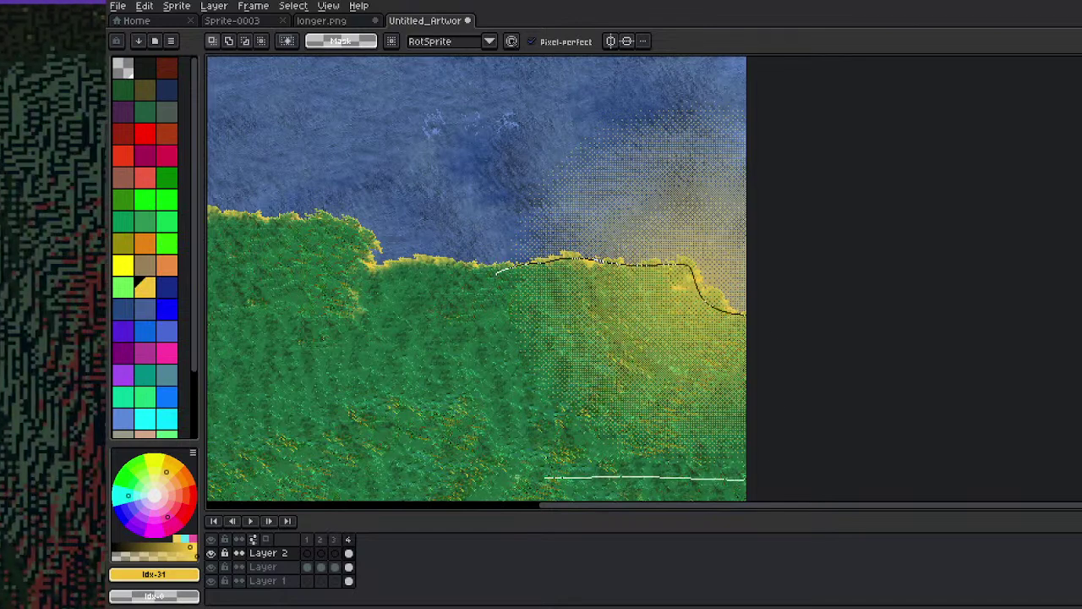
left_click_drag(415, 344, 414, 342)
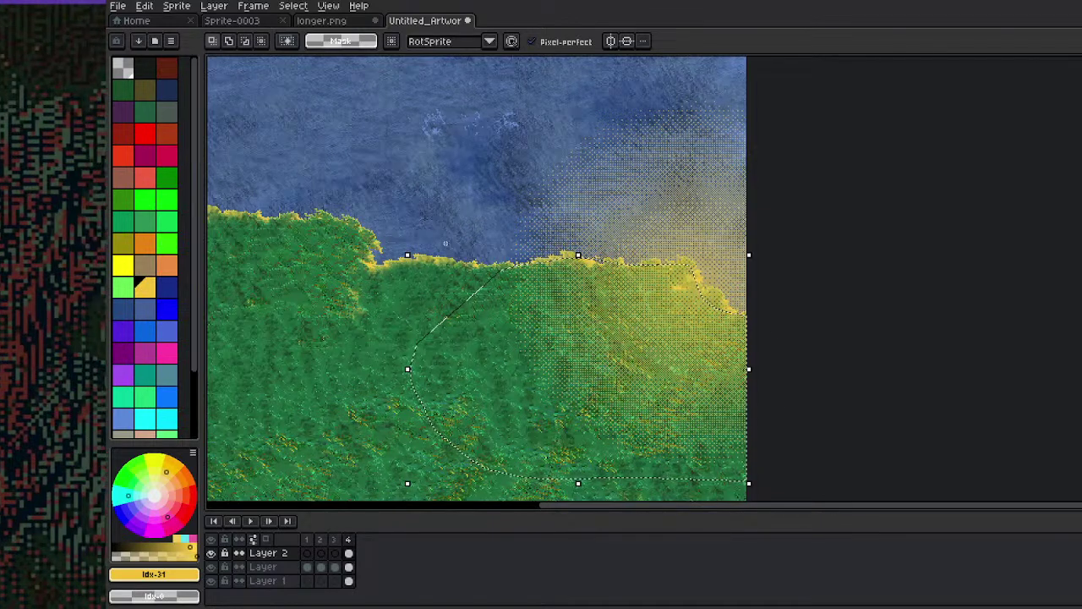
Try spraying golden yellow over the selected grass and undo the stroke
key("b")
left_click_drag(698, 288, 548, 296)
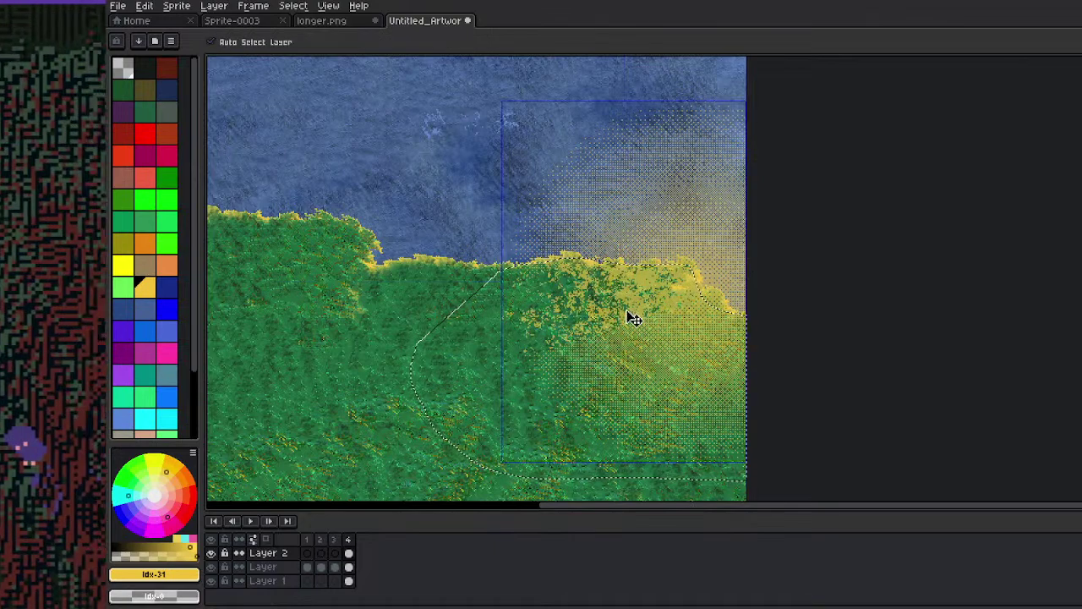
key("ctrl+z")
Blur the dithered glow inside the grass selection with a 64 px brush at opacity 255, and deselect the area
mouse_move(543, 313)
left_mouse_down()
mouse_move(562, 350)
mouse_move(786, 342)
mouse_move(685, 457)
left_mouse_up()
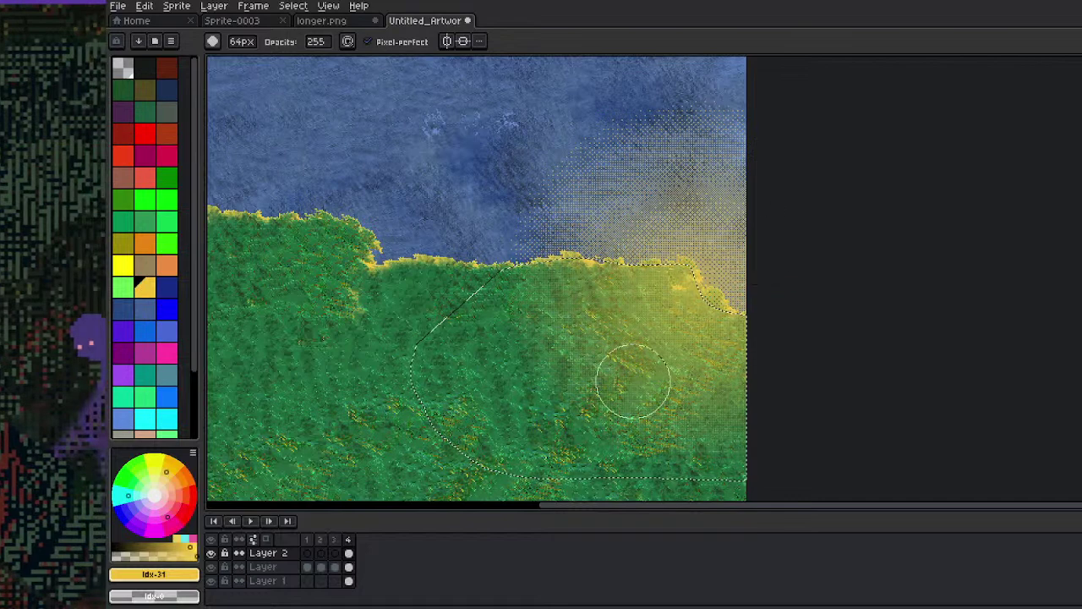
key("ctrl+d")
Choose near-black from the palette and activate the Gradient tool for shading the whole landscape
scroll(853, 195, "down", 1)
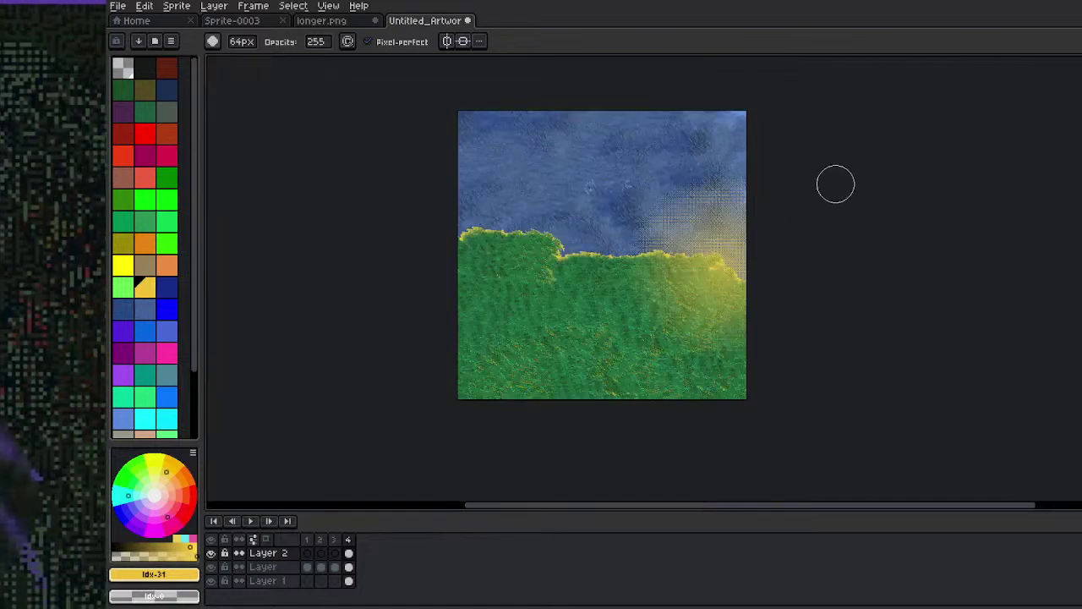
scroll(837, 181, "up", 1)
scroll(786, 194, "down", 1)
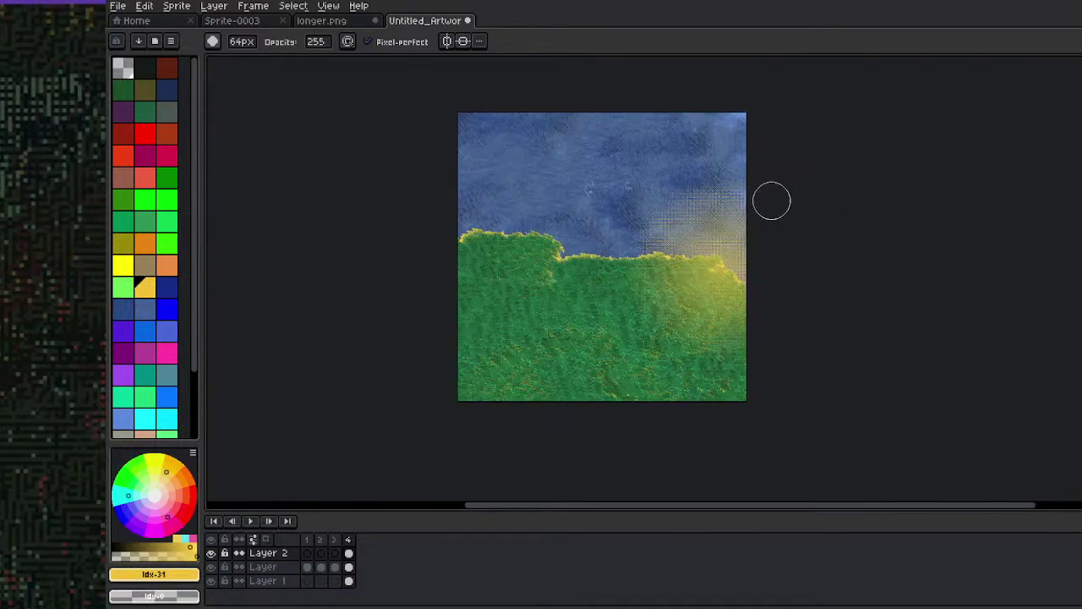
key("space")
left_click_drag(741, 271, 753, 303)
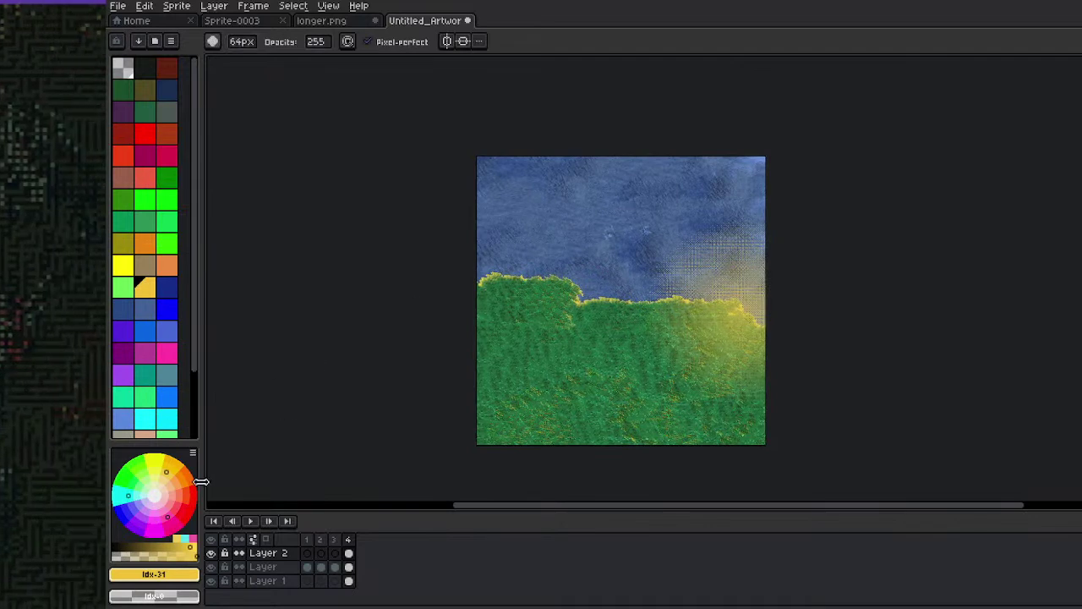
left_click(151, 68)
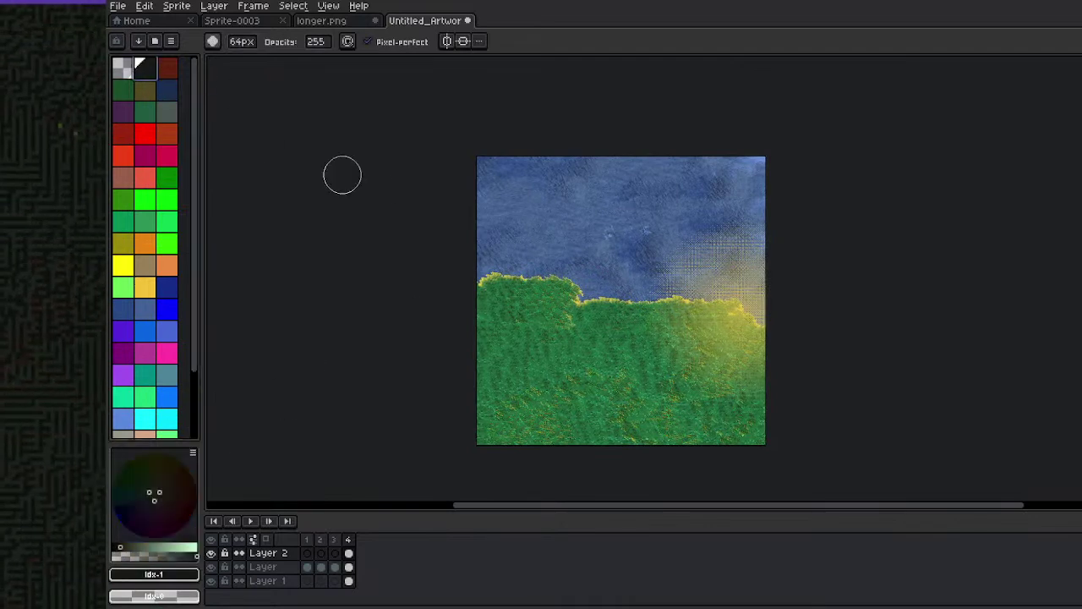
key("g")
Try a near-black dithered gradient at the sky's upper-left corner
left_click_drag(471, 145, 378, 67)
key("ctrl+z")
left_click_drag(484, 153, 636, 246)
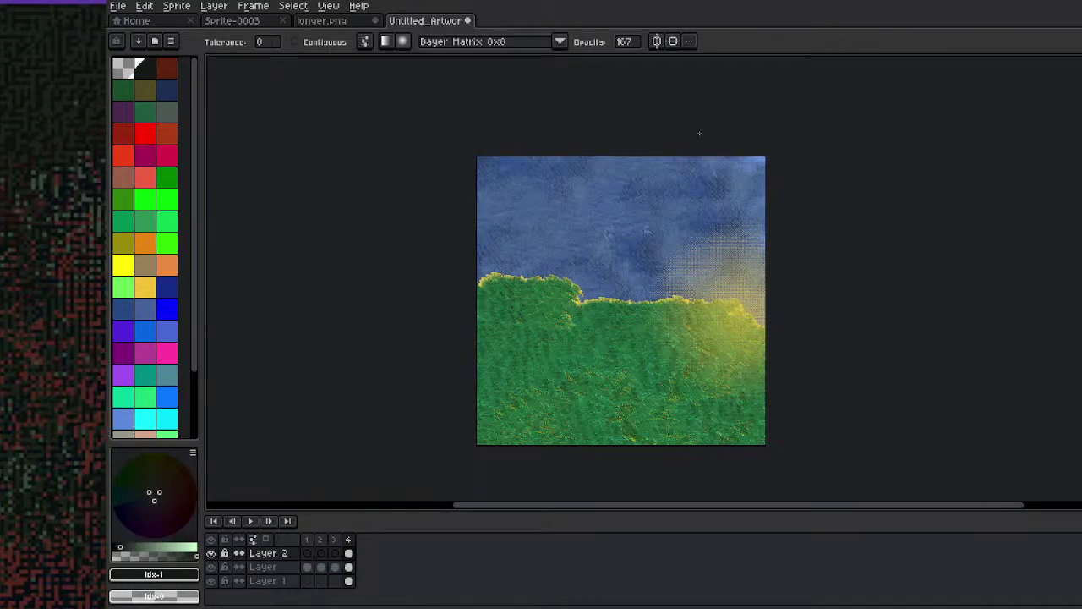
Switch to a linear gradient with foreground and background colours swapped, trying and undoing dark fades over the upper-left sky
left_click(387, 42)
left_click_drag(600, 254, 462, 158)
key("ctrl+z")
key("x")
left_click_drag(590, 260, 448, 155)
key("ctrl+z")
left_click_drag(632, 276, 486, 186)
key("ctrl+z")
Try near-black dithered gradients at opacity 167 across the canvas and over its left side, undoing each attempt
left_click_drag(776, 410, 433, 192)
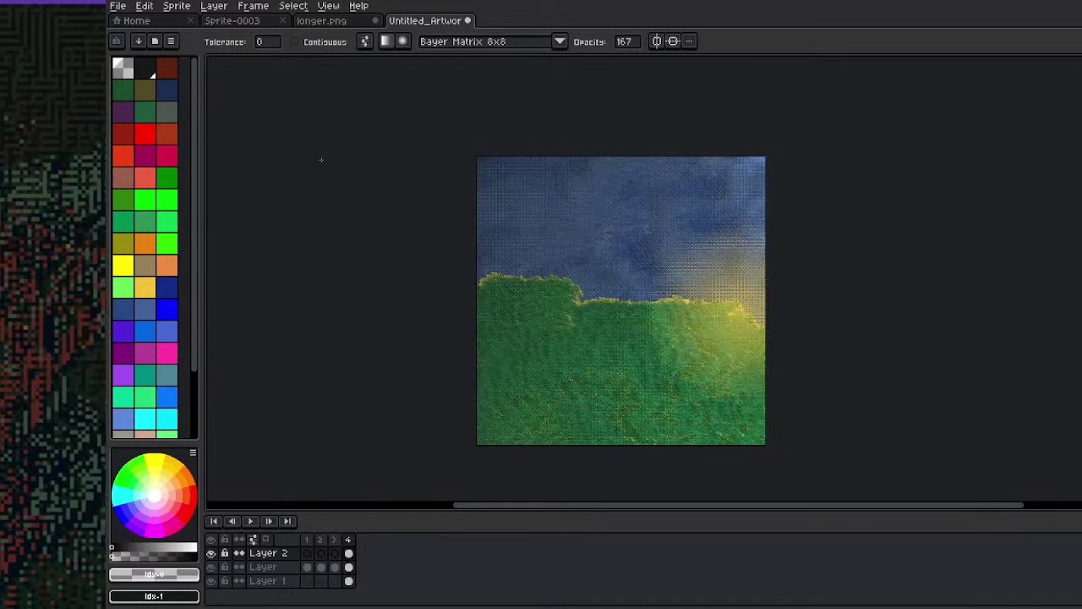
key("ctrl+z")
left_click_drag(592, 223, 451, 166)
key("ctrl+z")
key("ctrl+z")
left_click_drag(636, 340, 444, 291)
key("ctrl+z")
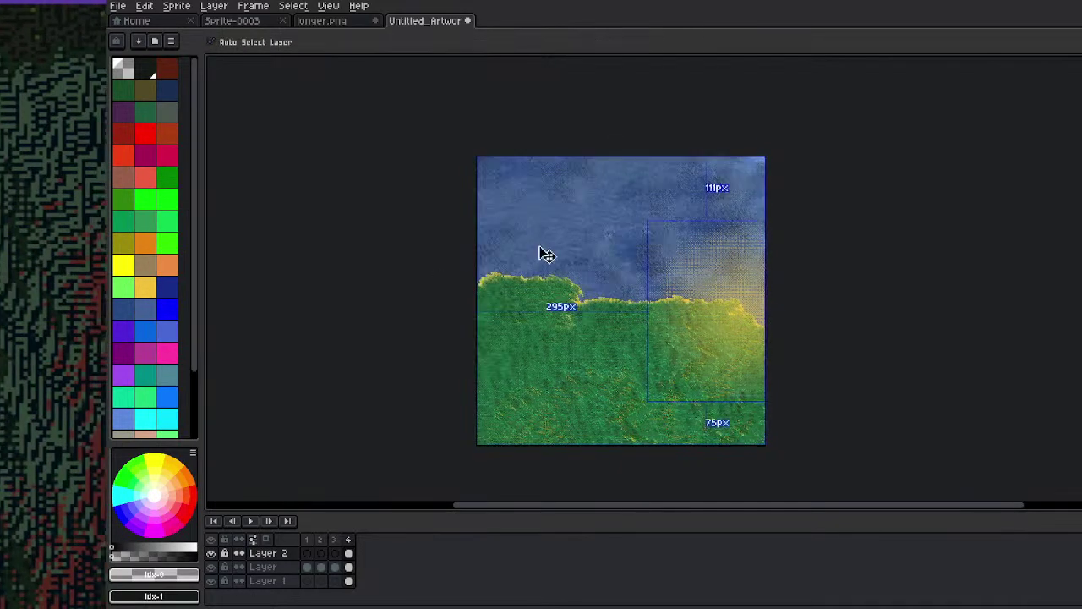
Darken the upper-left sky with a near-black dithered gradient at opacity 218, and extend the shade over the grass at opacity 91
left_click_drag(636, 44, 738, 71)
left_click_drag(589, 237, 484, 140)
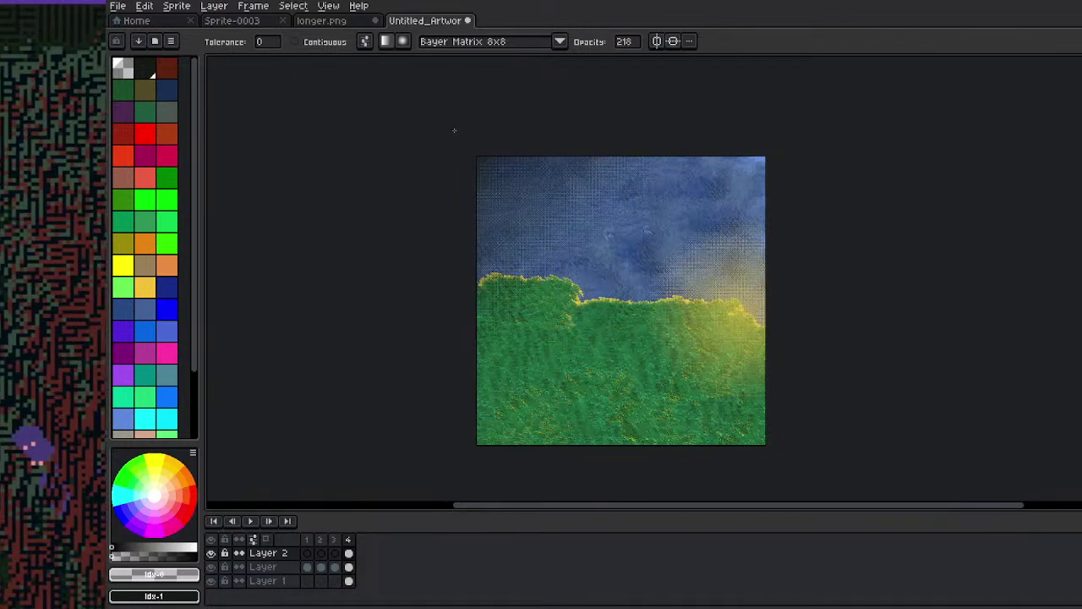
left_click_drag(636, 44, 671, 67)
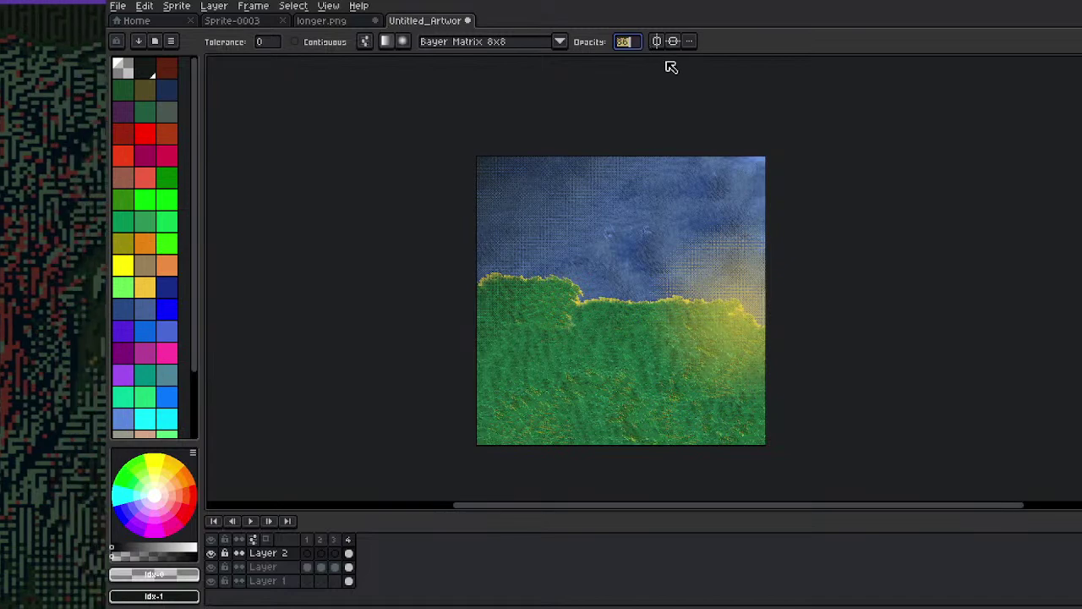
left_click_drag(658, 339, 519, 279)
Change how Layer 2 blends with the layers below so its glow and shading mix into the painting
scroll(524, 258, "up", 1)
scroll(530, 288, "down", 1)
scroll(553, 289, "up", 1)
scroll(556, 291, "down", 1)
left_click_drag(558, 304, 550, 267)
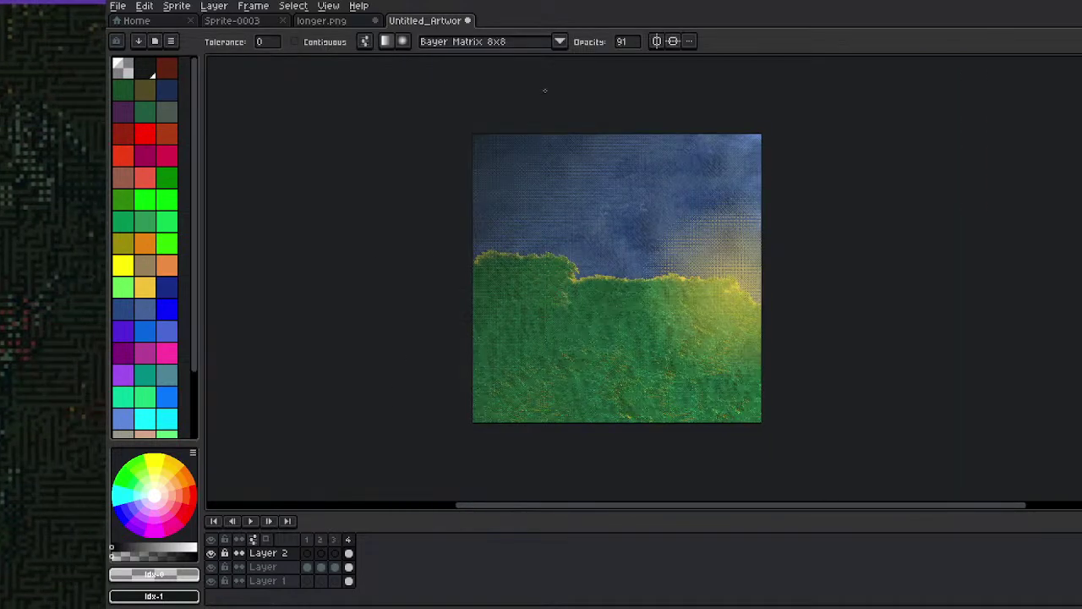
left_click(263, 552)
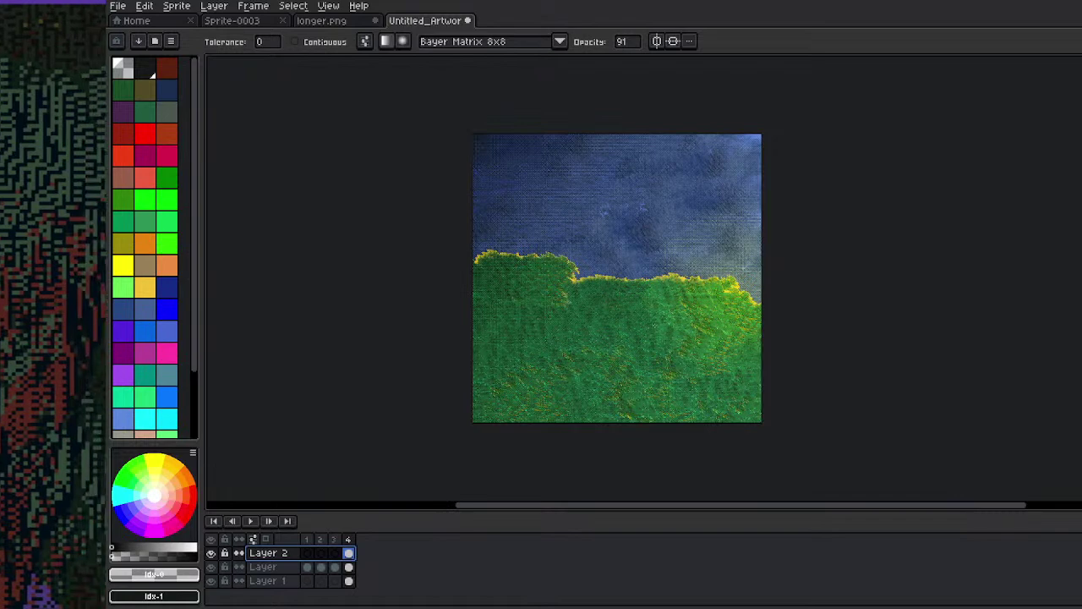
Flip through the sprite's frames to compare the landscape in frame 4 with the earlier artwork
left_click(335, 552)
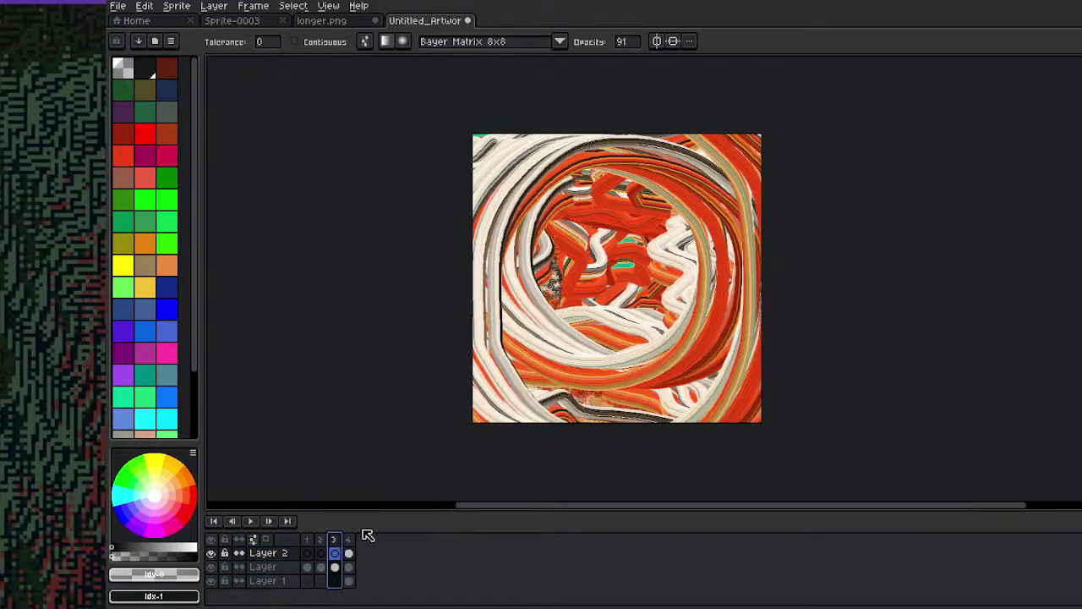
key("Left")
key("Left")
key("Right")
key("Right")
key("Right")
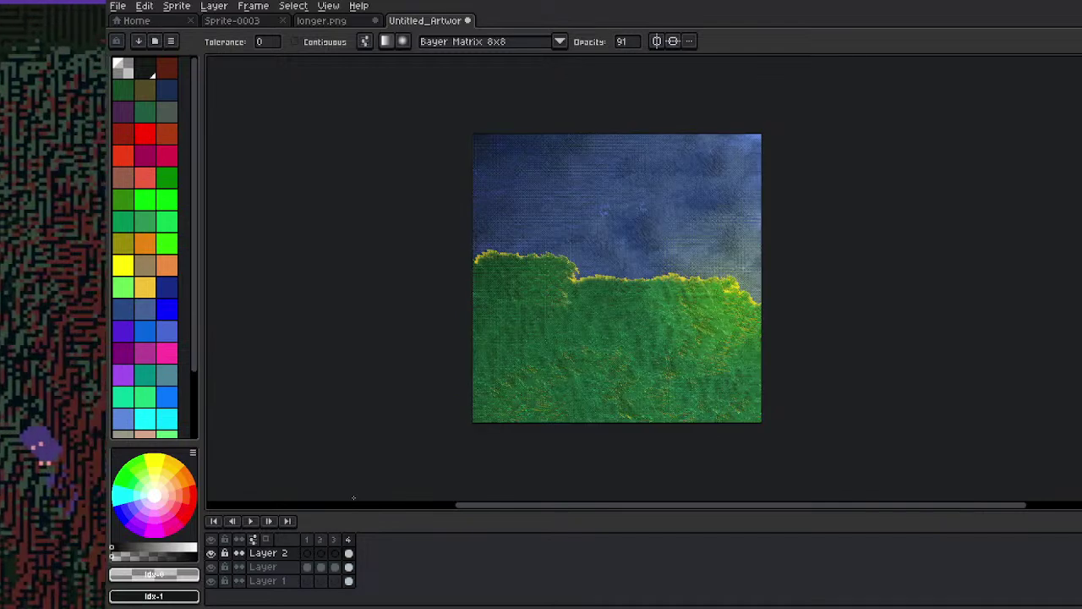
key("Left")
key("Left")
key("Right")
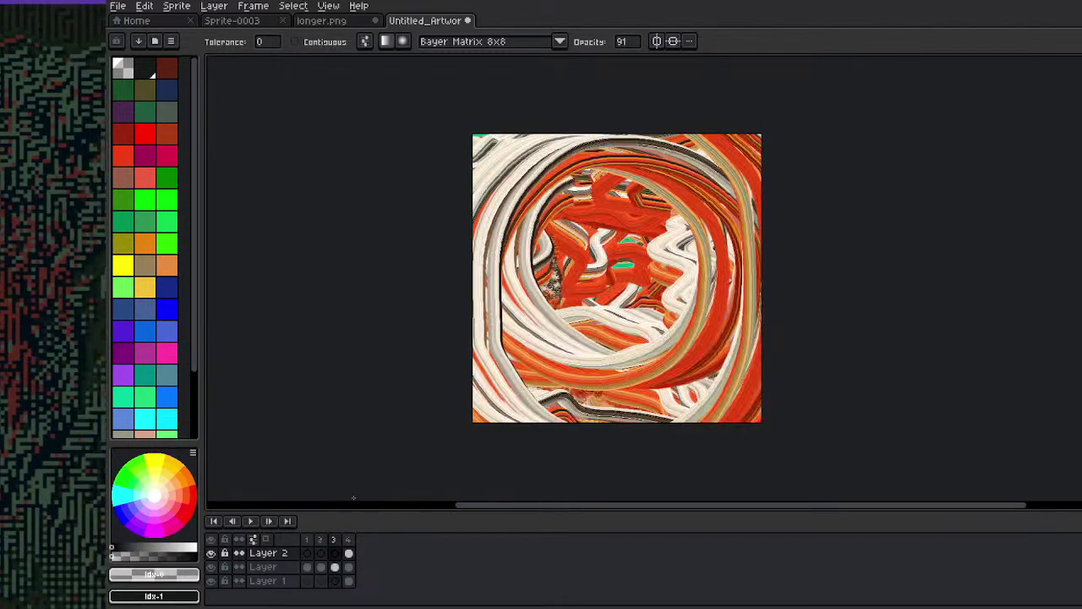
key("Right")
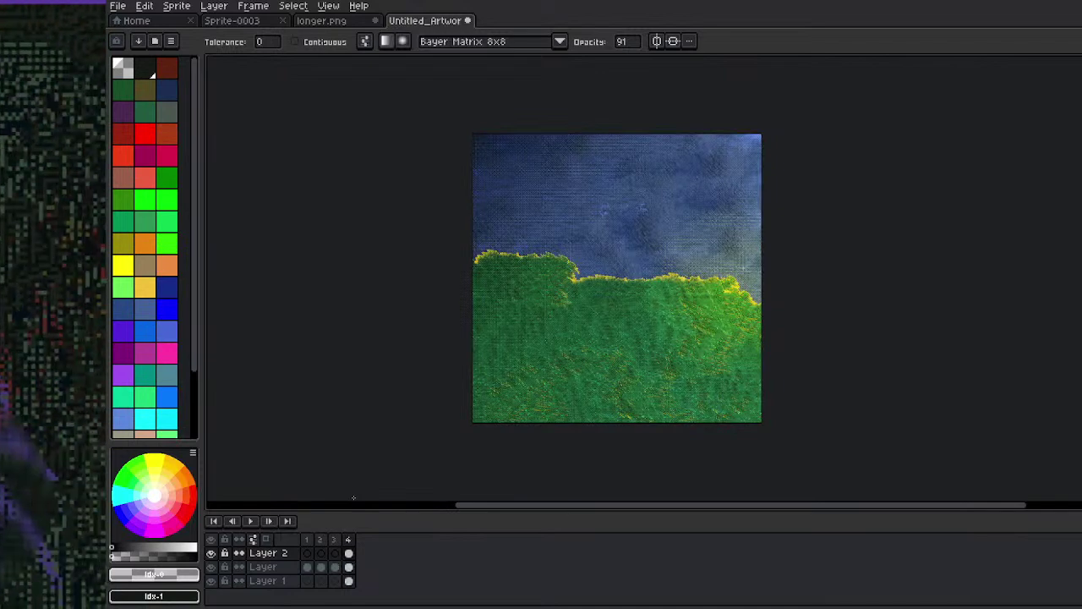
Go to frame 1 on Layer 2 and try a 1 px blue pencil squiggle beside the brush swatches, undoing the stroke
key("Left")
key("Left")
key("Left")
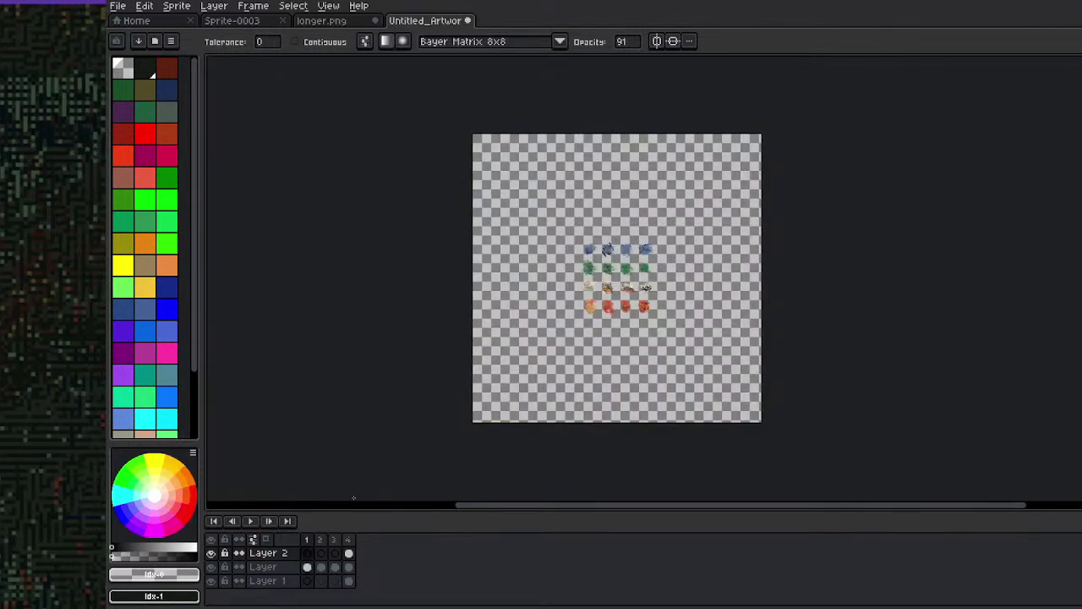
scroll(649, 257, "up", 2)
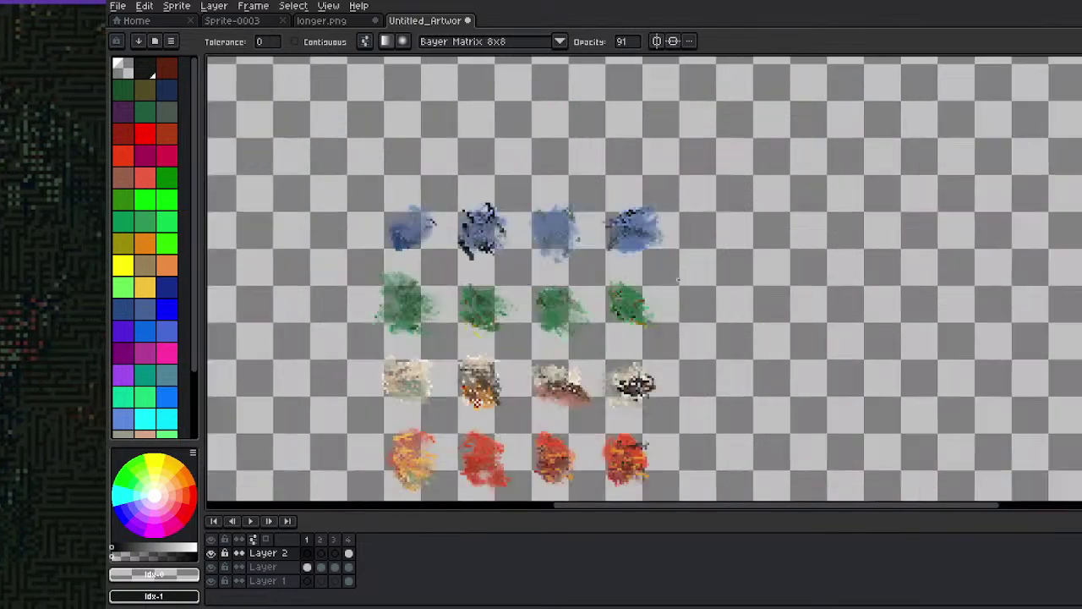
left_click_drag(515, 314, 531, 272)
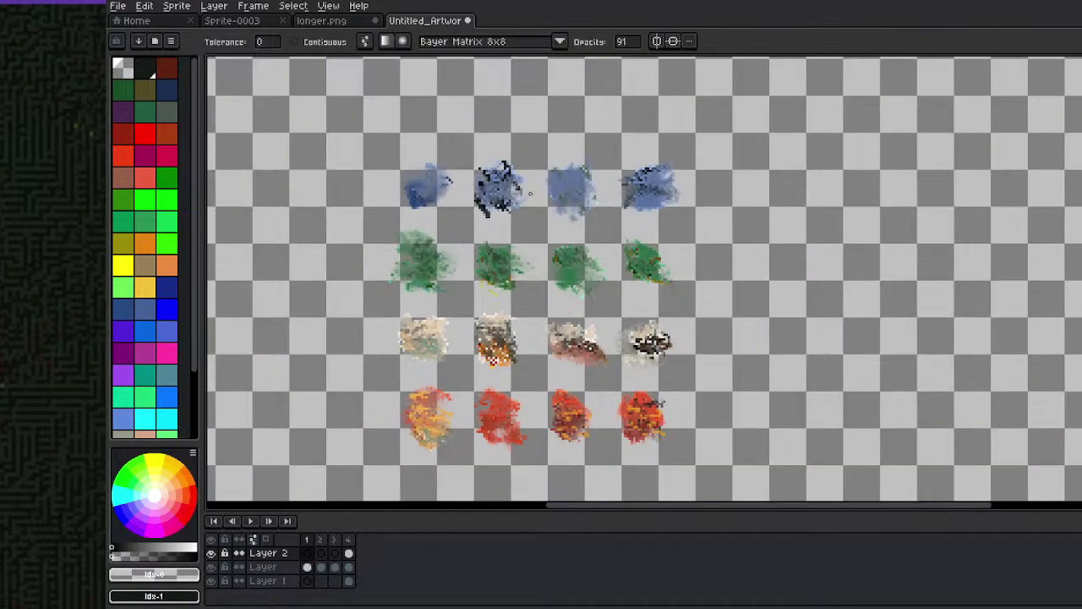
scroll(593, 202, "down", 1)
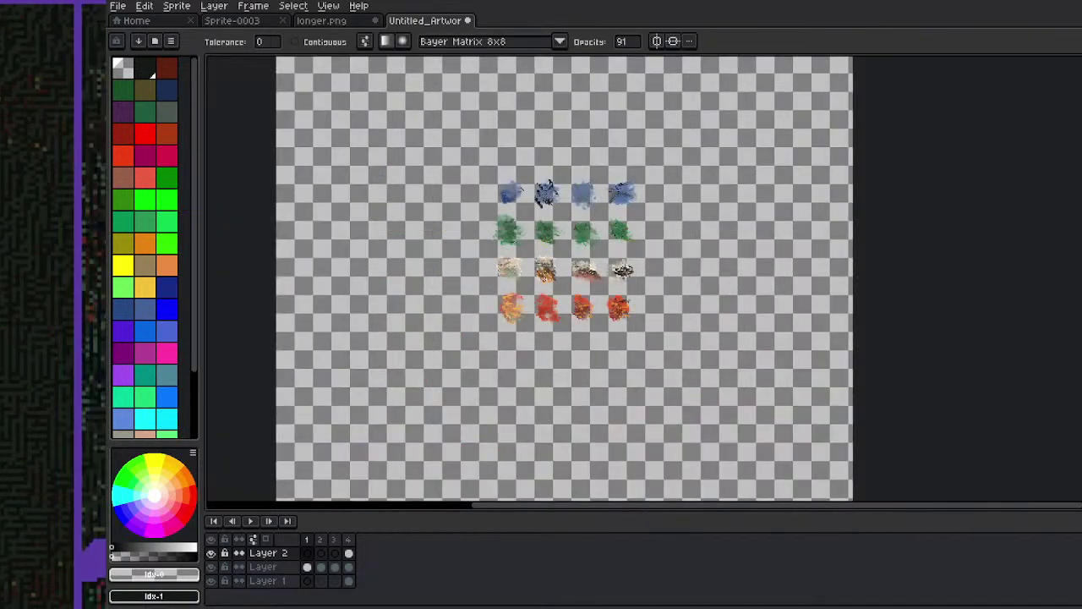
left_click(167, 332)
key("b")
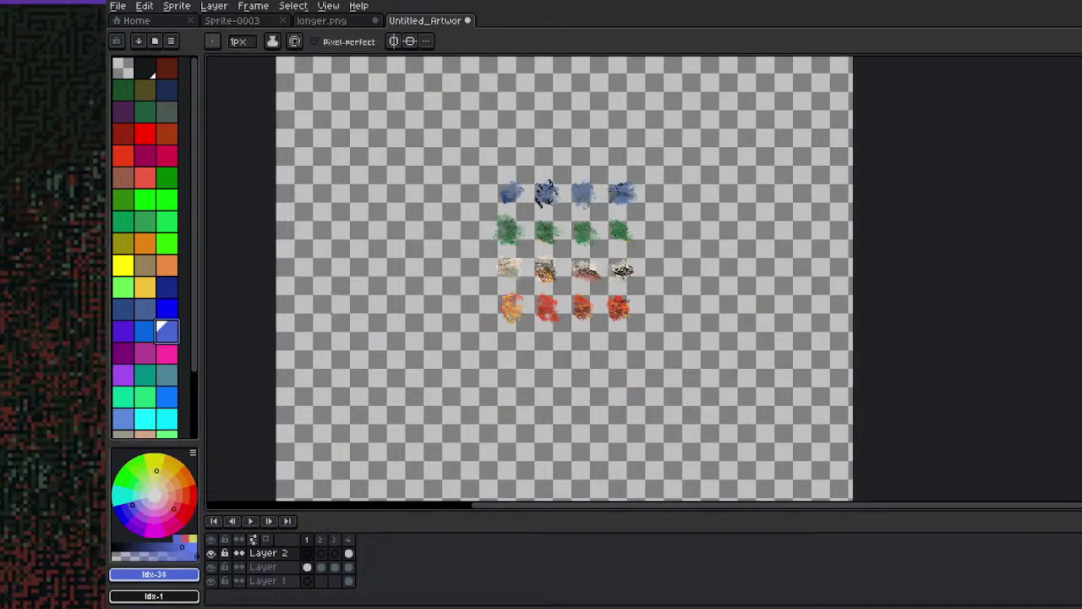
scroll(335, 306, "up", 2)
mouse_move(334, 264)
left_mouse_down()
mouse_move(346, 321)
mouse_move(338, 285)
mouse_move(372, 318)
mouse_move(425, 290)
mouse_move(436, 309)
left_mouse_up()
key("ctrl+z")
Draw small 1 px squiggles in purple, pink, teal and green beside the swatches, advancing through the palette colours
key("bracketright")
key("bracketright")
key("bracketright")
key("bracketright")
key("bracketright")
mouse_move(505, 281)
left_mouse_down()
mouse_move(494, 281)
mouse_move(513, 313)
mouse_move(491, 350)
mouse_move(489, 383)
mouse_move(502, 406)
left_mouse_up()
Add tiny orange, green and peach dashes below the pink marks, continuing through the palette
key("bracketright")
key("bracketright")
key("bracketright")
key("bracketright")
key("bracketright")
key("bracketright")
key("bracketright")
key("bracketright")
key("bracketright")
left_click_drag(421, 343, 432, 345)
key("bracketright")
mouse_move(422, 363)
left_mouse_down()
mouse_move(411, 363)
mouse_move(422, 382)
left_mouse_up()
Draw small pink, white, black and dark green marks below the blue squiggle, cycling through the remaining palette colours
key("bracketright")
key("bracketright")
key("bracketright")
key("bracketright")
key("bracketright")
key("bracketright")
key("bracketright")
mouse_move(329, 349)
left_mouse_down()
mouse_move(365, 378)
mouse_move(338, 404)
left_mouse_up()
key("bracketright")
key("bracketright")
key("bracketright")
key("bracketright")
key("bracketright")
key("bracketright")
key("bracketright")
left_click_drag(365, 360, 378, 398)
key("bracketright")
key("bracketright")
key("bracketright")
Select the block of coloured marks and turn it into a custom brush for the Pencil tool
key("m")
left_click_drag(279, 247, 566, 437)
key("v")
key("b")
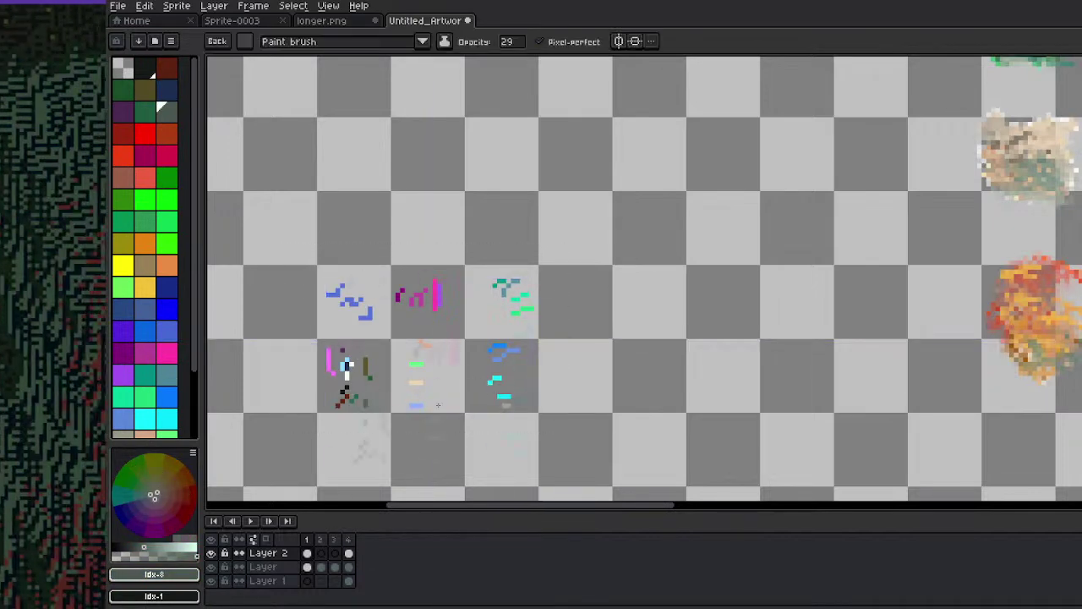
Add a fifth frame after frame 4 and move through its layers
left_click(346, 535)
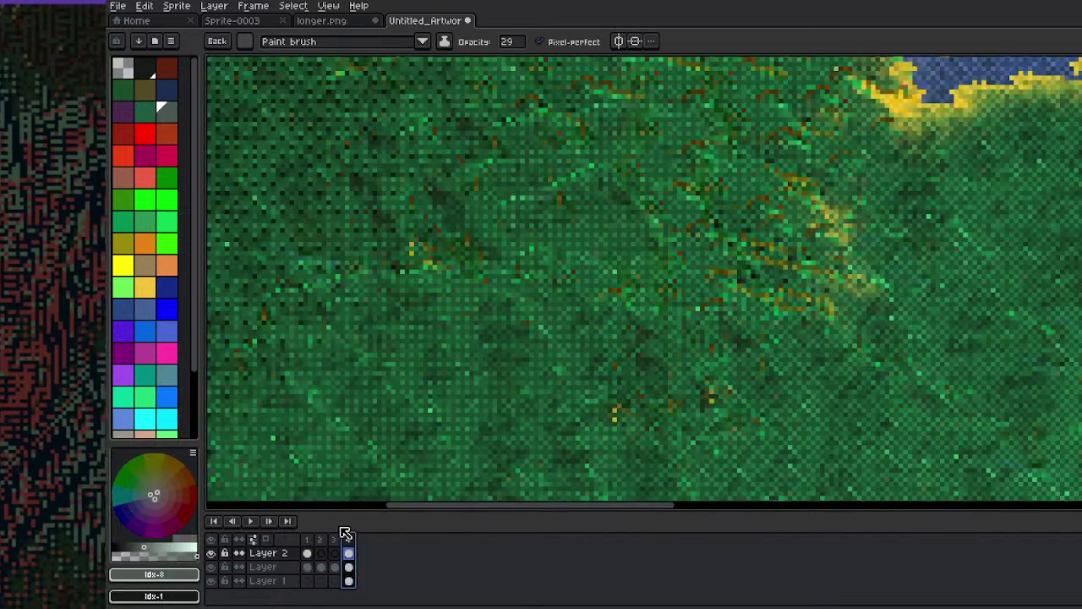
key("alt+n")
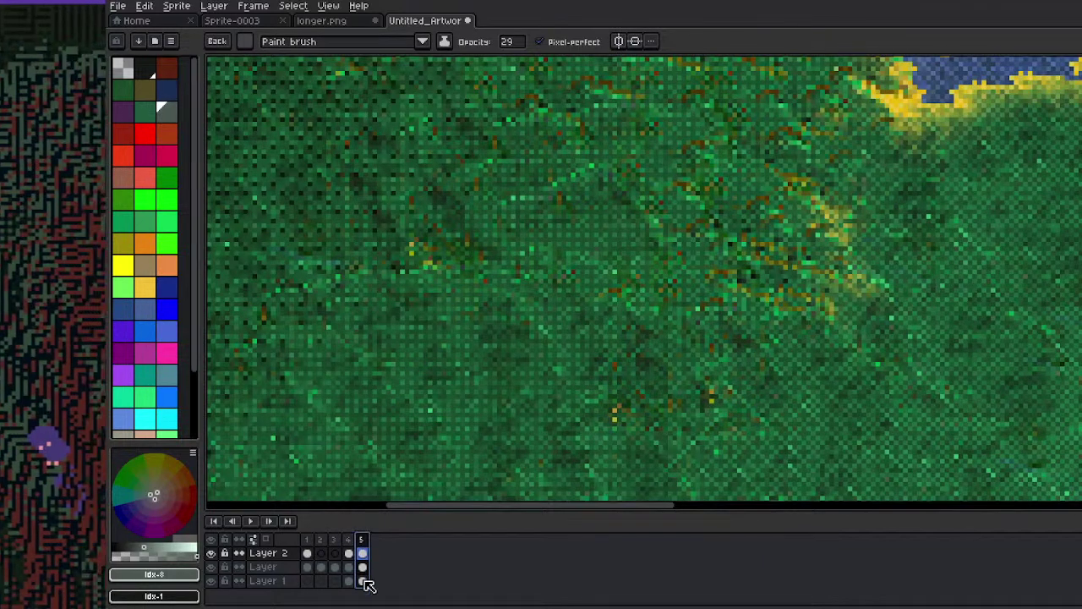
key("ctrl+z")
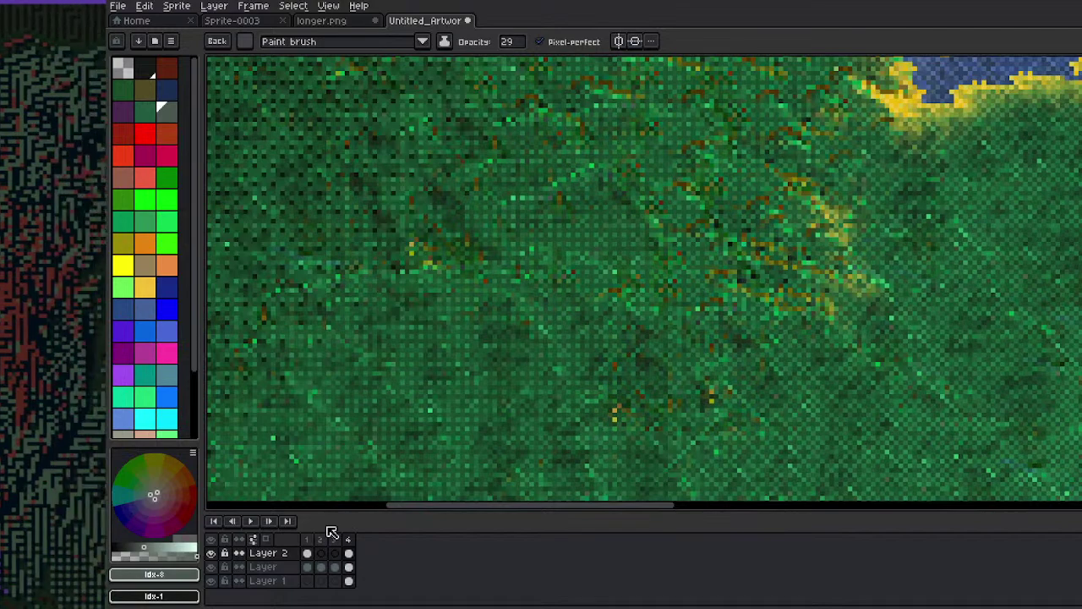
key("alt+n")
key("Down")
key("Right")
key("Right")
key("Right")
key("Right")
key("Right")
key("Up")
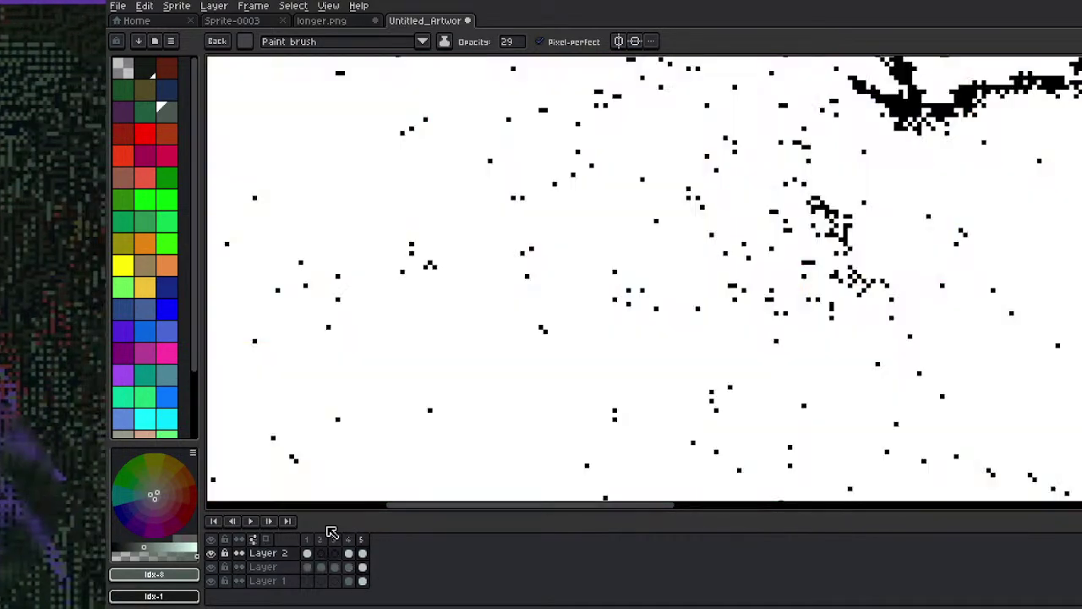
Clear the copied artwork from the layers of frame 5, leaving the frame empty
key("Down")
key("Delete")
key("Down")
key("Delete")
Fill the empty Layer 1 canvas in frame 5 with the tiled custom brush using the Paint Bucket tool
scroll(295, 222, "down", 6)
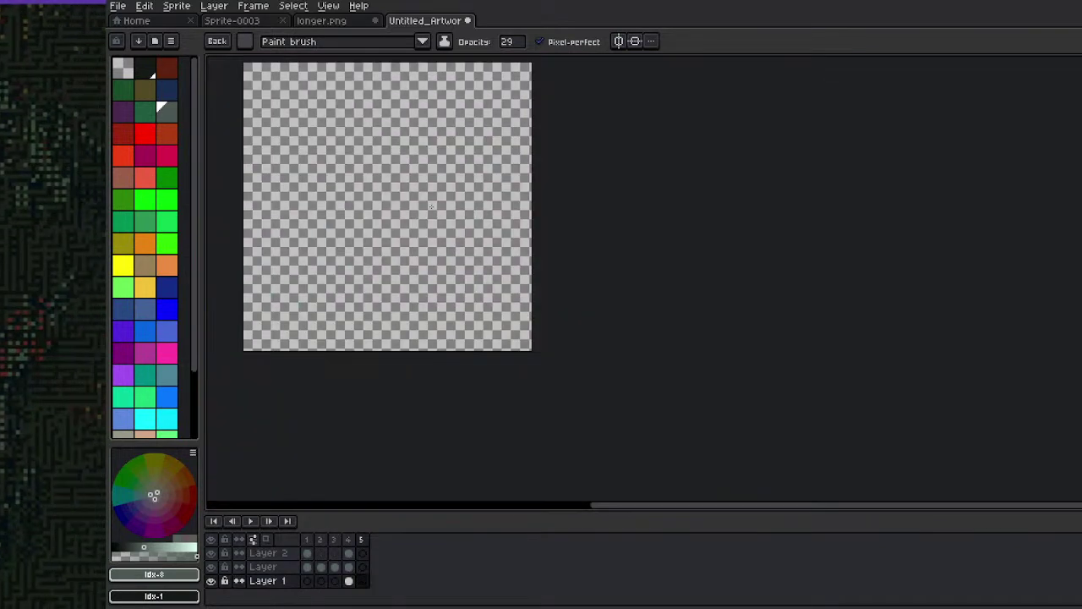
left_click_drag(411, 259, 476, 278)
key("g")
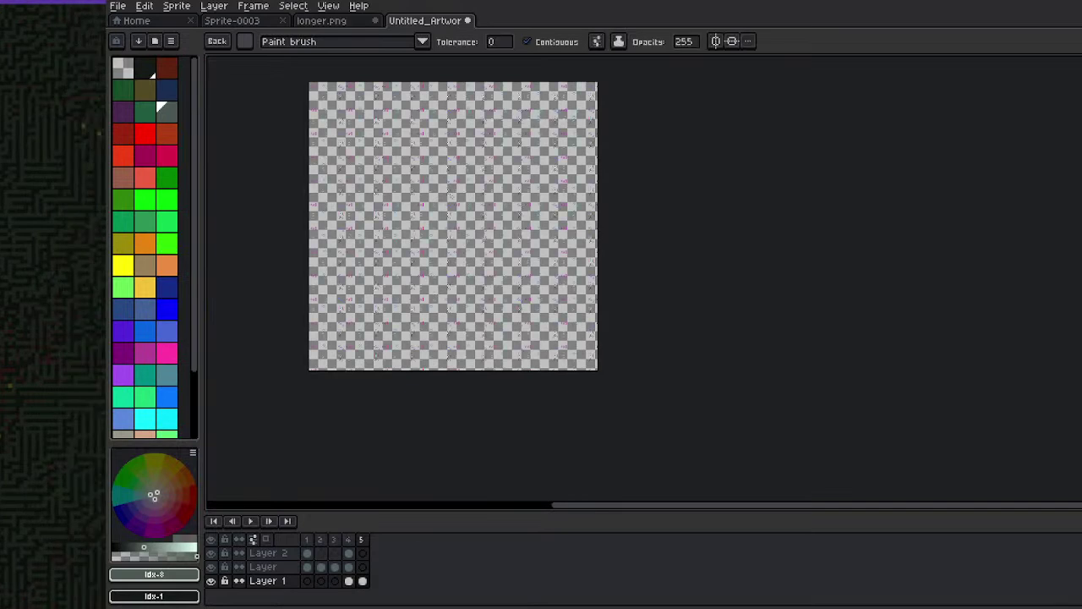
scroll(425, 313, "up", 2)
key("space")
left_click_drag(425, 314, 513, 314)
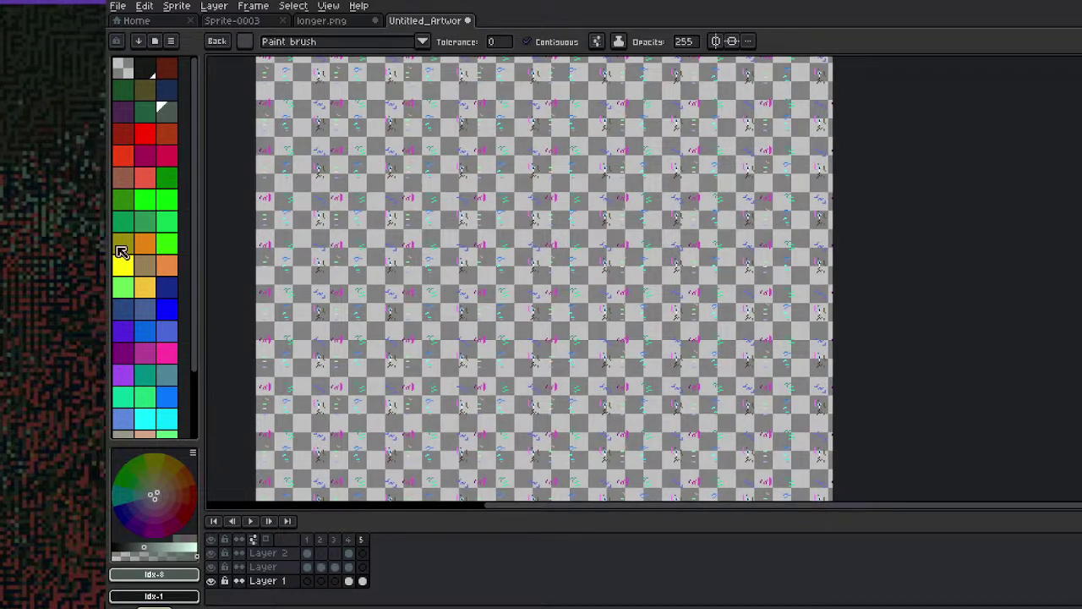
Set near-black as the foreground colour and white as the background colour
left_click(145, 153)
left_click(145, 71)
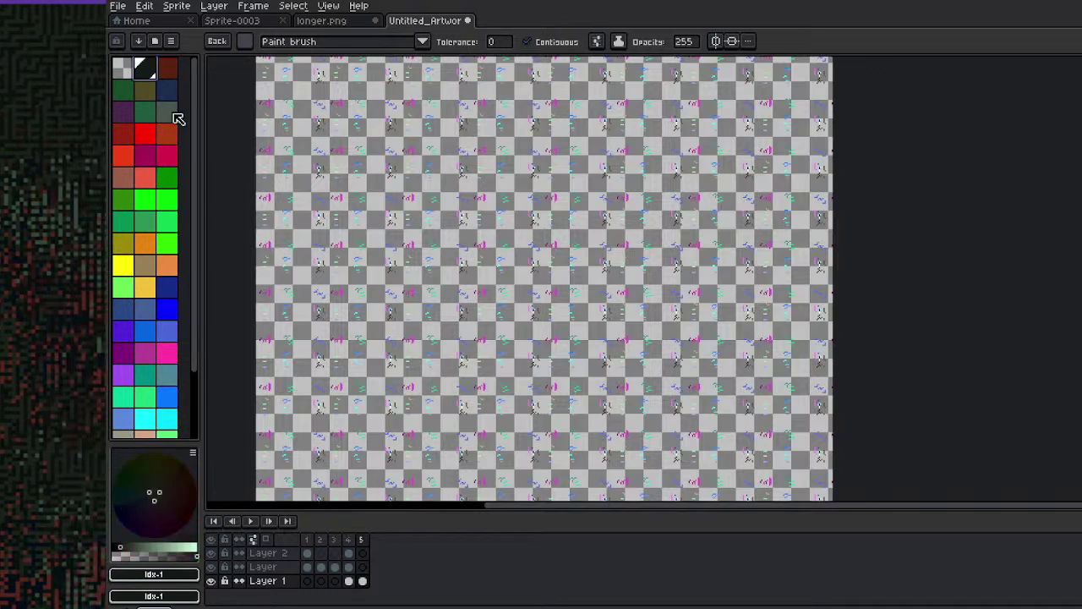
left_click_drag(197, 342, 202, 437)
scroll(164, 418, "up", 2)
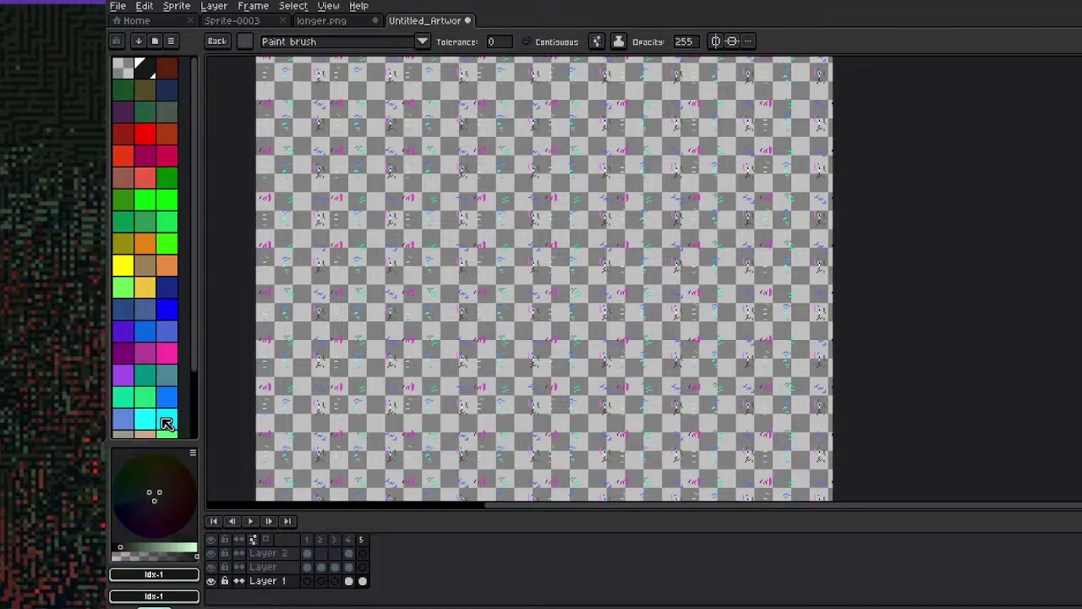
left_click_drag(200, 356, 201, 425)
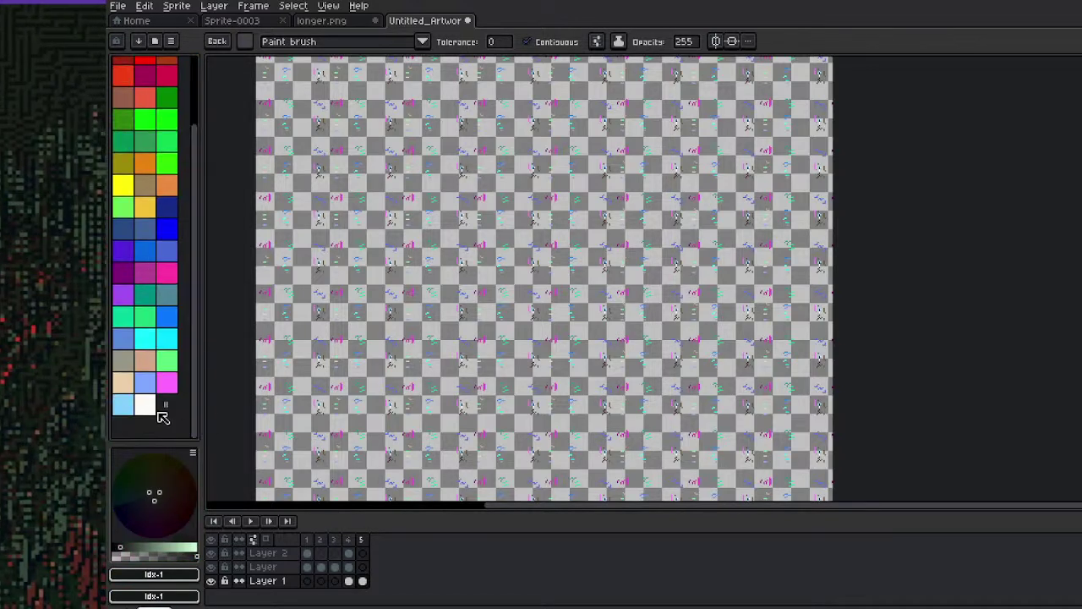
left_click(150, 407)
key("x")
Outline the tiled marks in near-black and surround them with alternating white and near-black outlines
key("z")
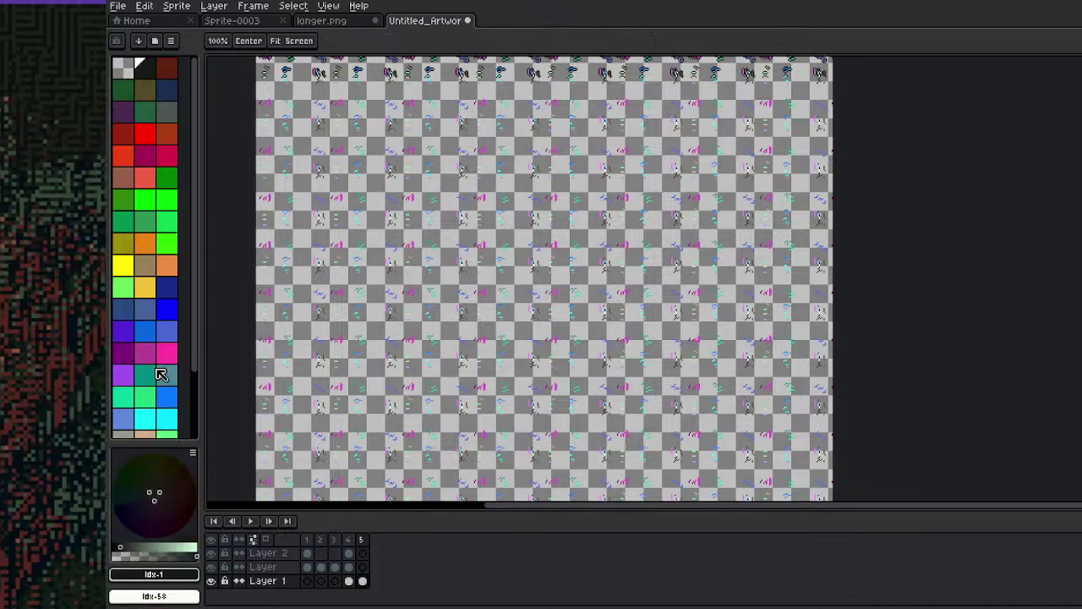
key("x")
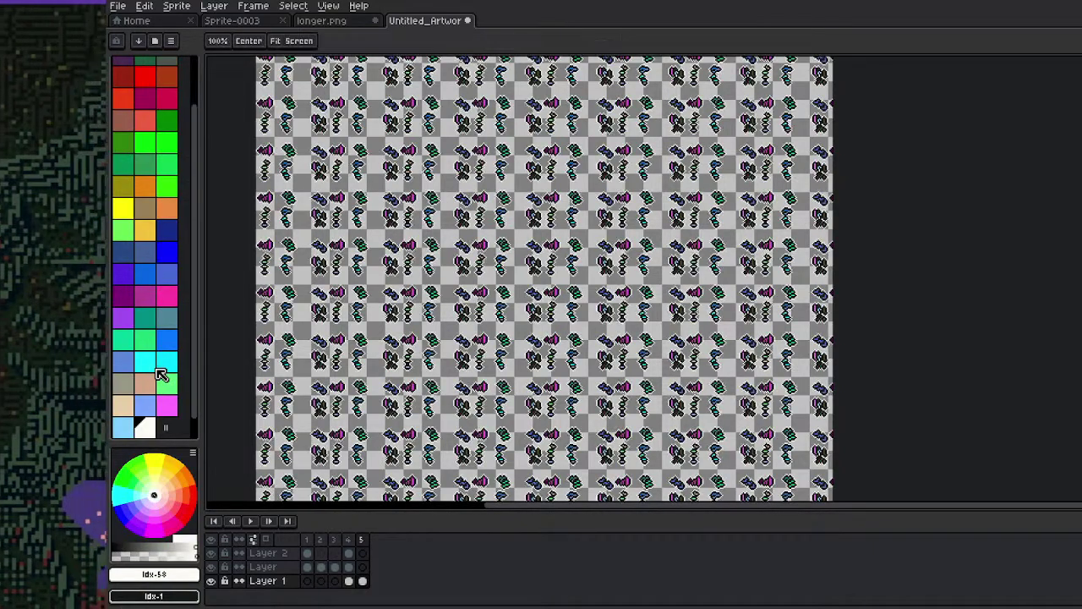
key("Return")
key("x")
key("shift+o")
key("Return")
key("x")
key("shift+o")
key("Return")
key("x")
key("shift+o")
key("shift+o")
key("Return")
Keep adding alternating near-black and white outlines until the gaps between the tiled marks are filled
key("x")
key("x")
key("shift+o")
key("Return")
key("Return")
key("x")
key("x")
key("shift+o")
key("Return")
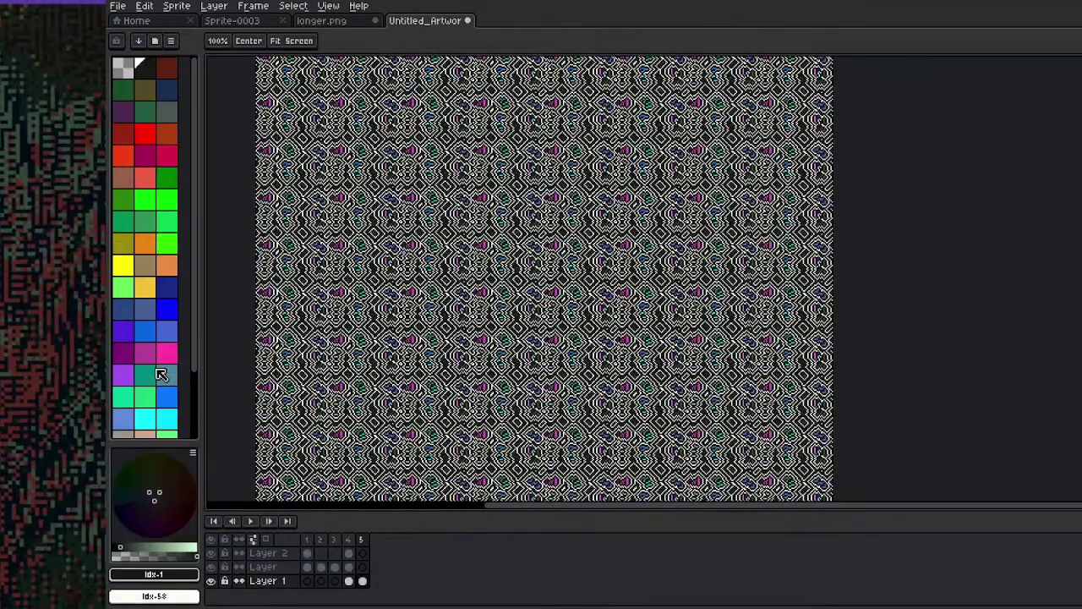
key("shift+o")
key("Return")
key("x")
key("shift+o")
key("Return")
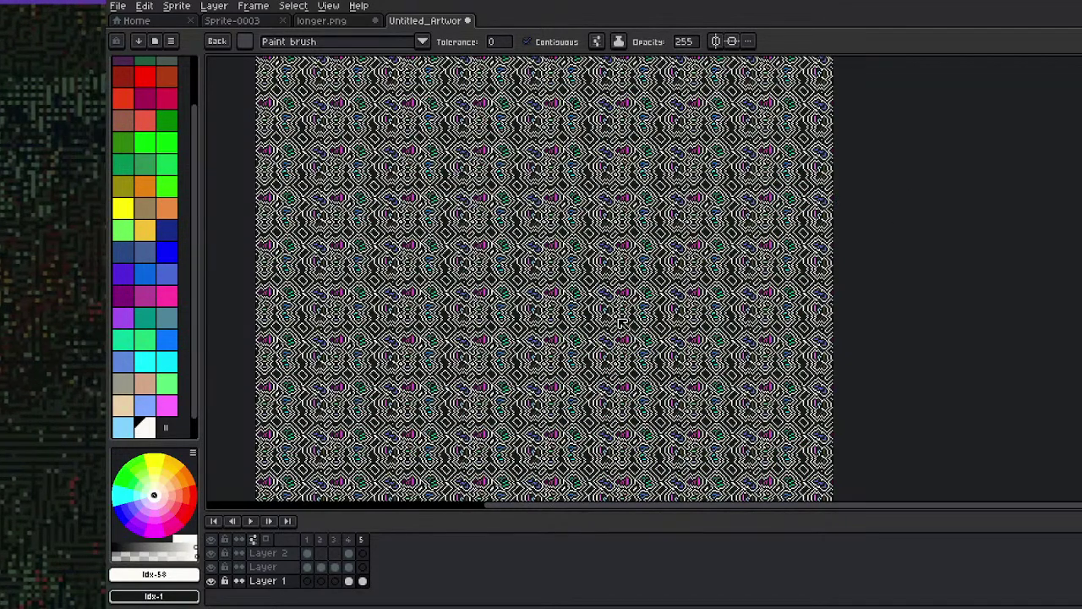
Select every near-black pixel of the outlined pattern with a non-contiguous Magic Wand at tolerance 10 and delete them
key("h")
mouse_move(408, 217)
left_mouse_down()
mouse_move(606, 263)
mouse_move(571, 252)
mouse_move(534, 306)
left_mouse_up()
scroll(541, 262, "up", 1)
scroll(541, 262, "down", 2)
scroll(533, 306, "up", 1)
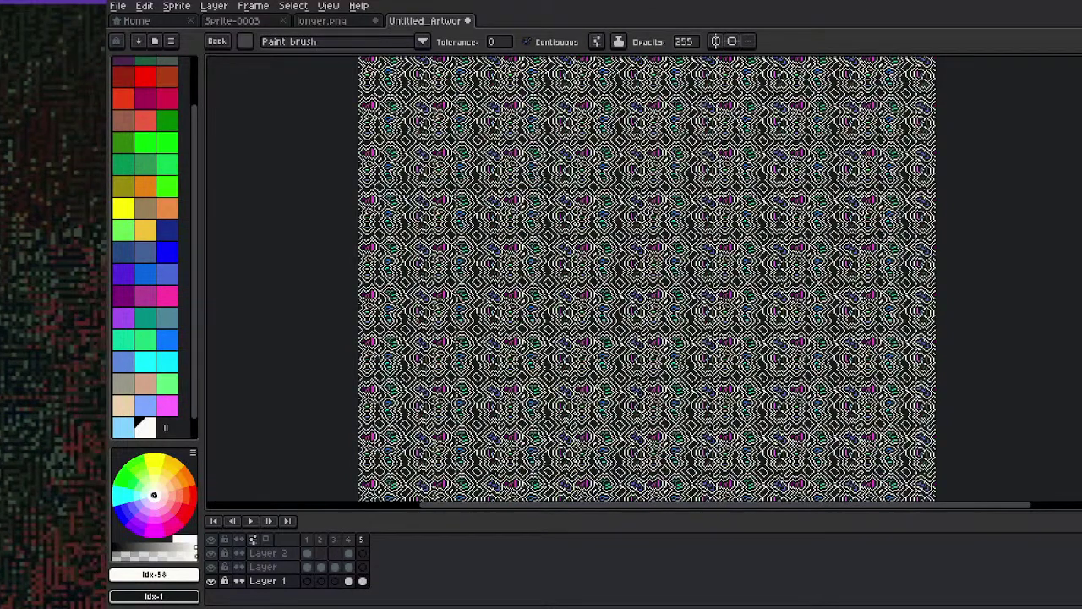
scroll(419, 233, "up", 3)
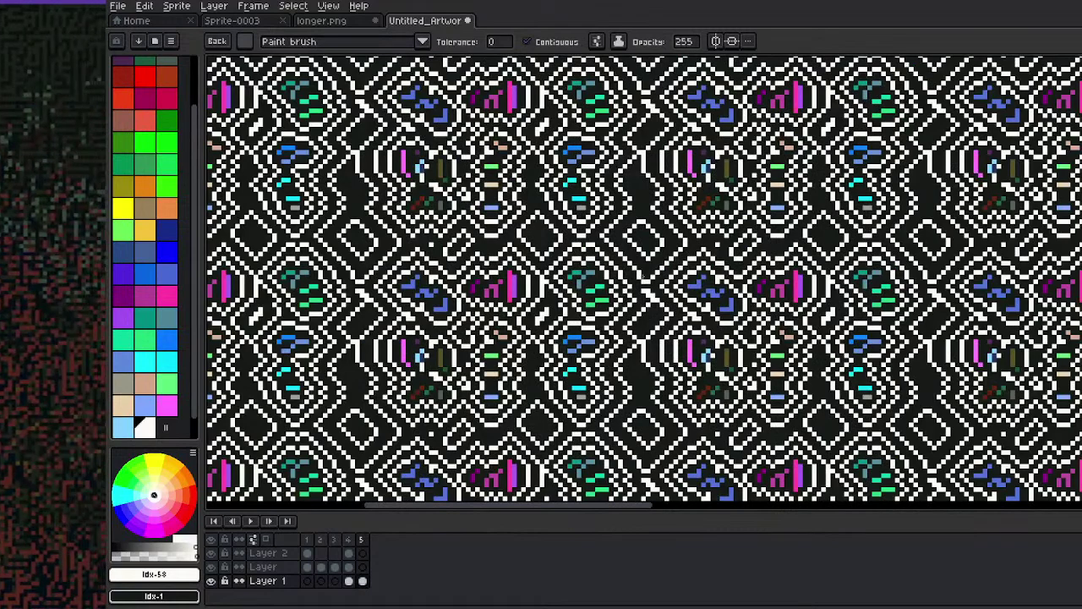
key("w")
left_click(618, 42)
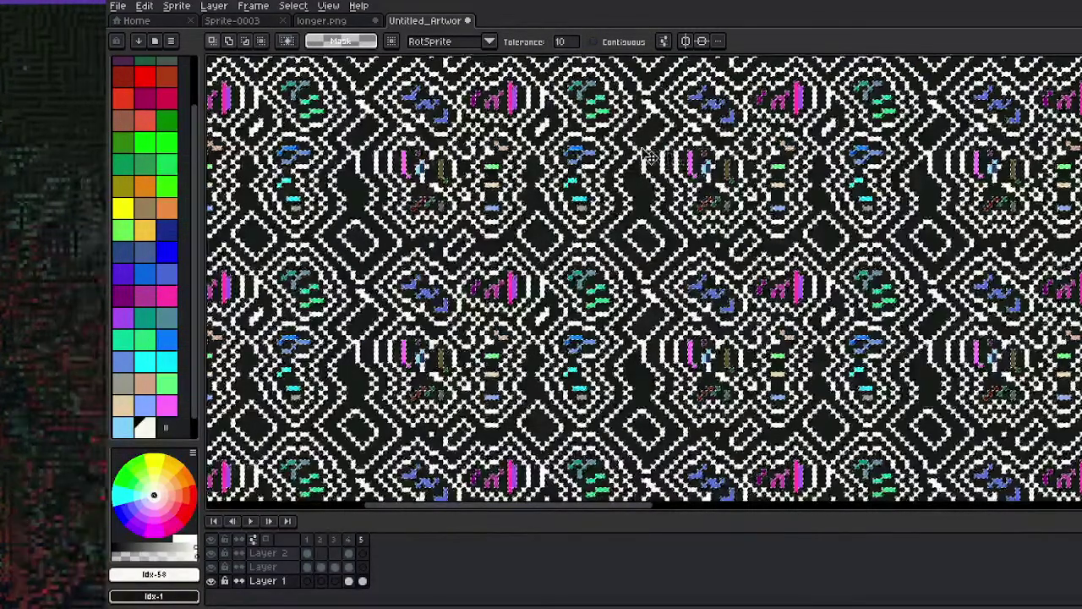
left_click(646, 157)
scroll(668, 140, "down", 4)
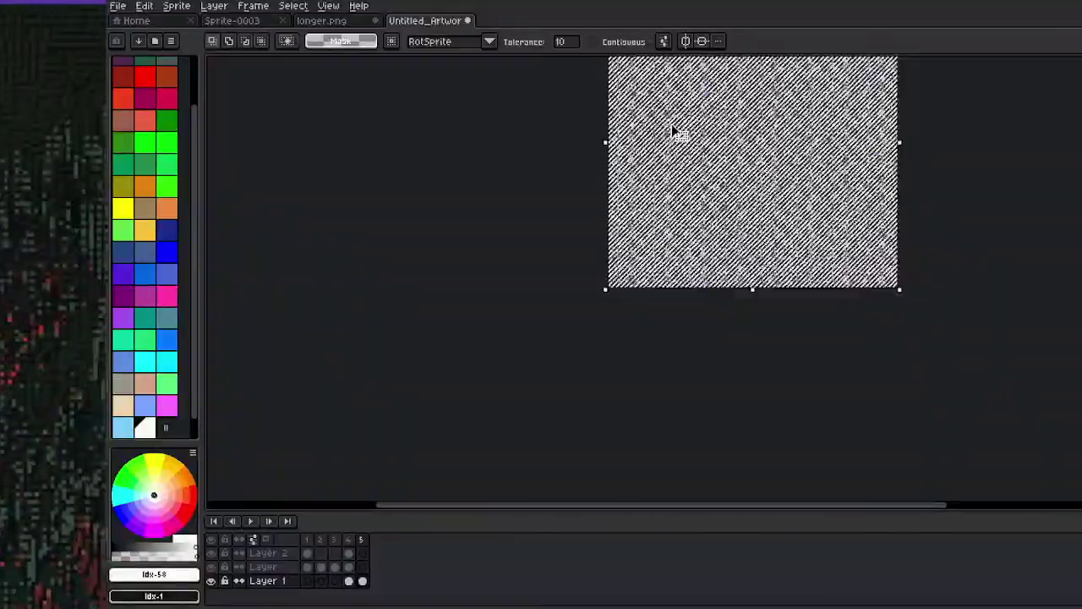
scroll(693, 155, "up", 1)
scroll(694, 155, "up", 1)
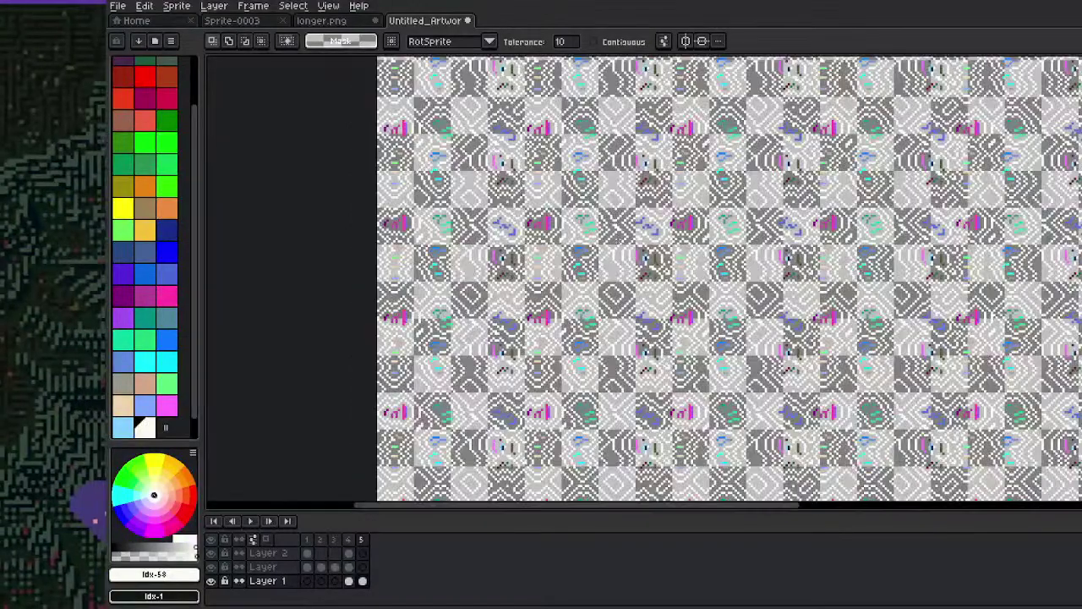
scroll(520, 252, "up", 1)
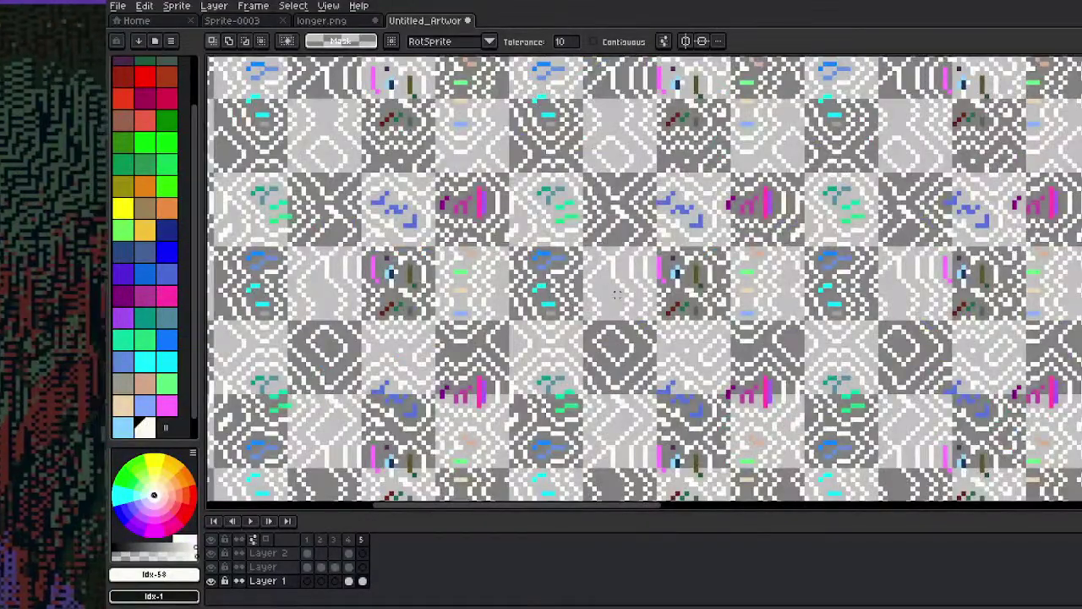
scroll(690, 172, "down", 4)
scroll(689, 172, "up", 1)
Undo the near-black deletion and the added outlines until only the bare tiled marks remain
left_click_drag(728, 139, 642, 262)
key("ctrl+z")
key("ctrl+z")
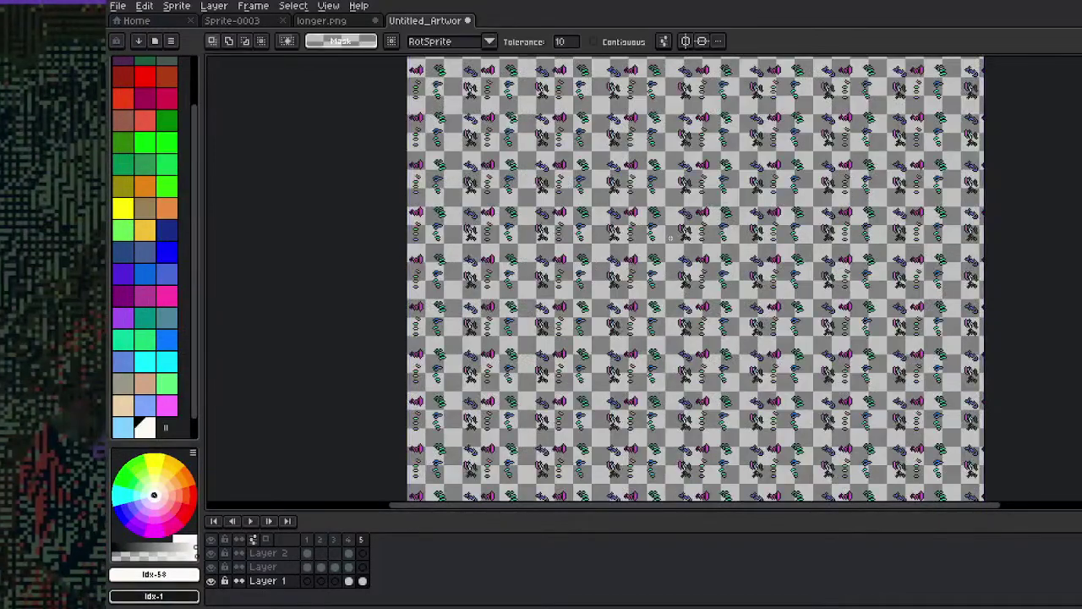
scroll(598, 248, "up", 4)
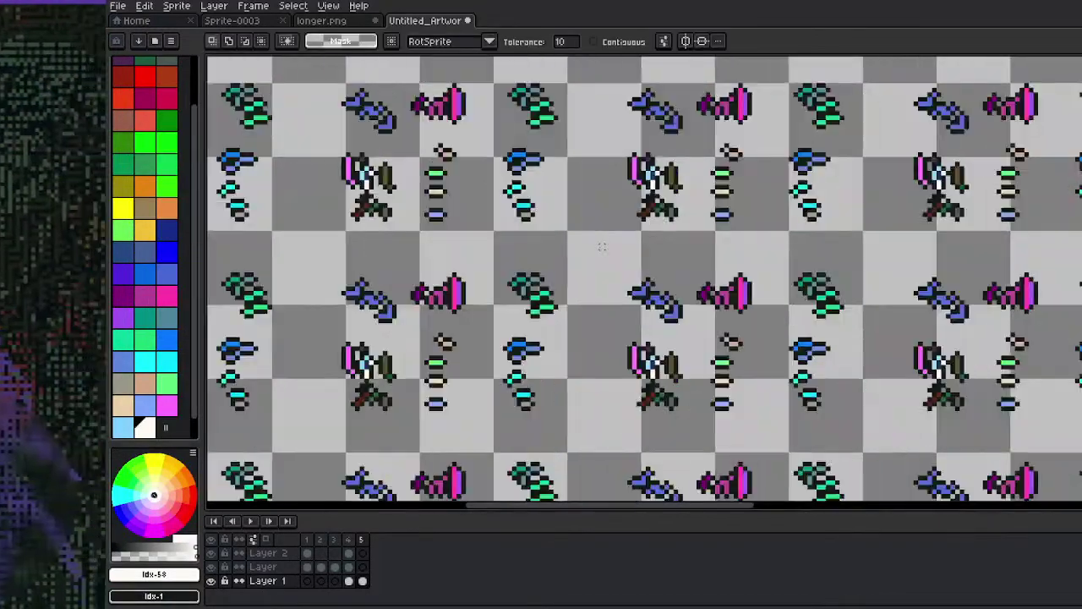
scroll(601, 251, "down", 5)
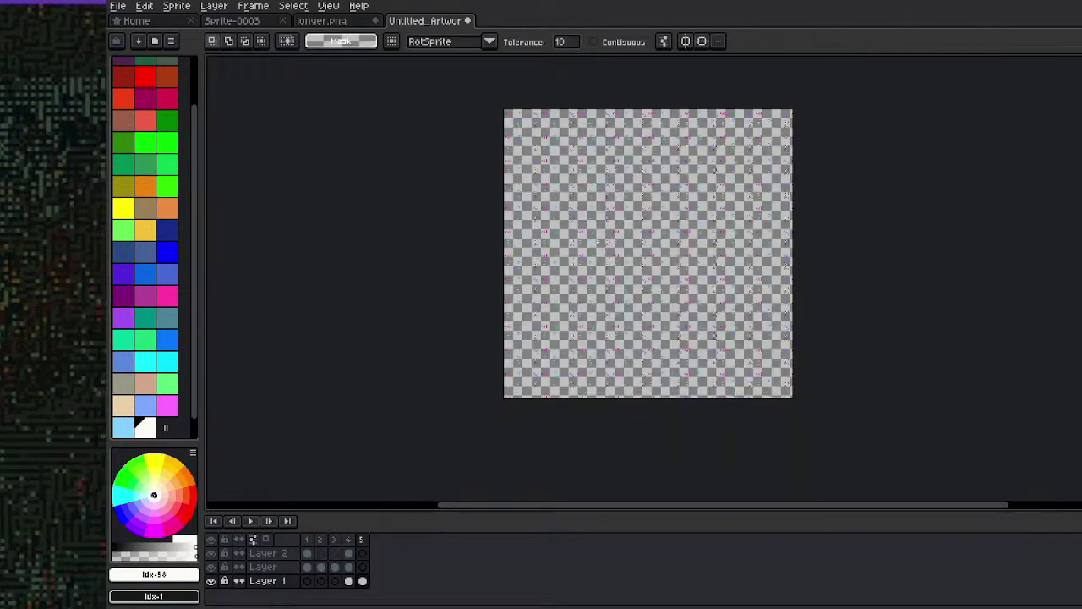
Select the empty area around the tiled marks and set up the Spray tool with pink and a spray width of 2
left_click_drag(587, 183, 595, 266)
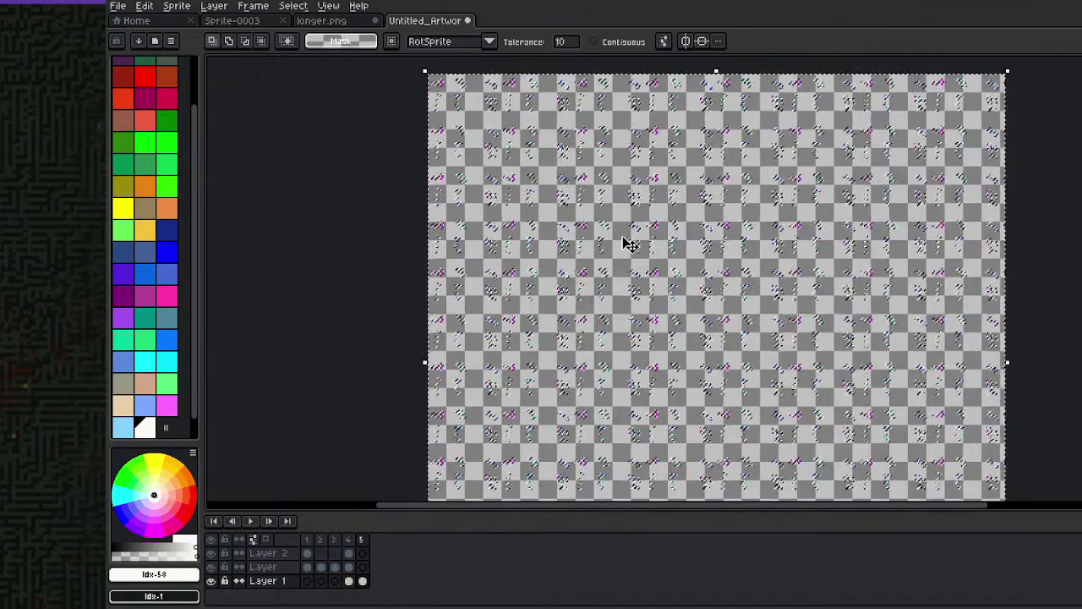
key("shift+b")
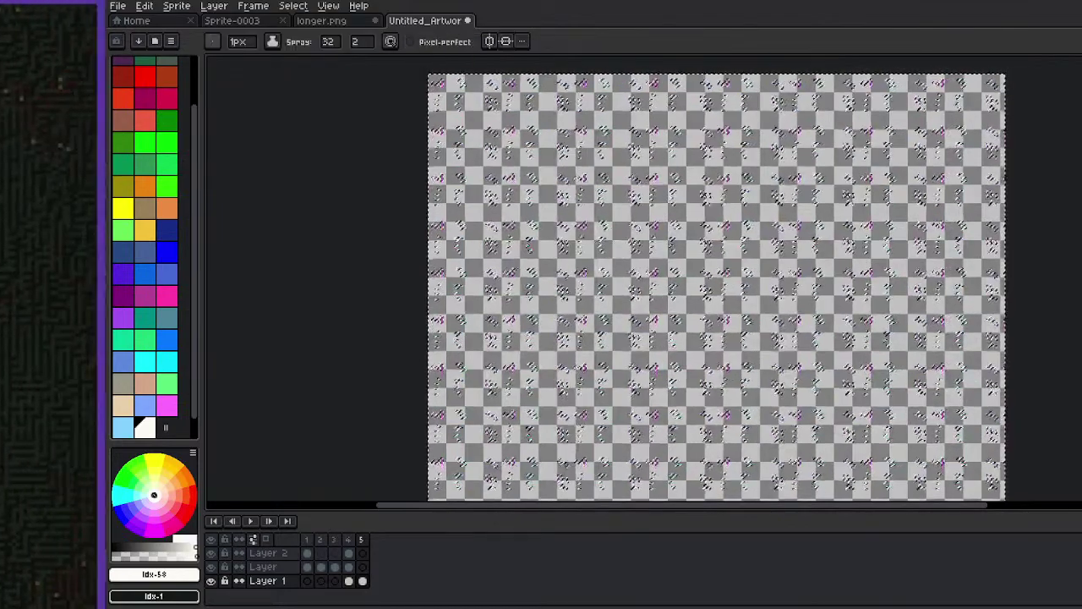
left_click(167, 296)
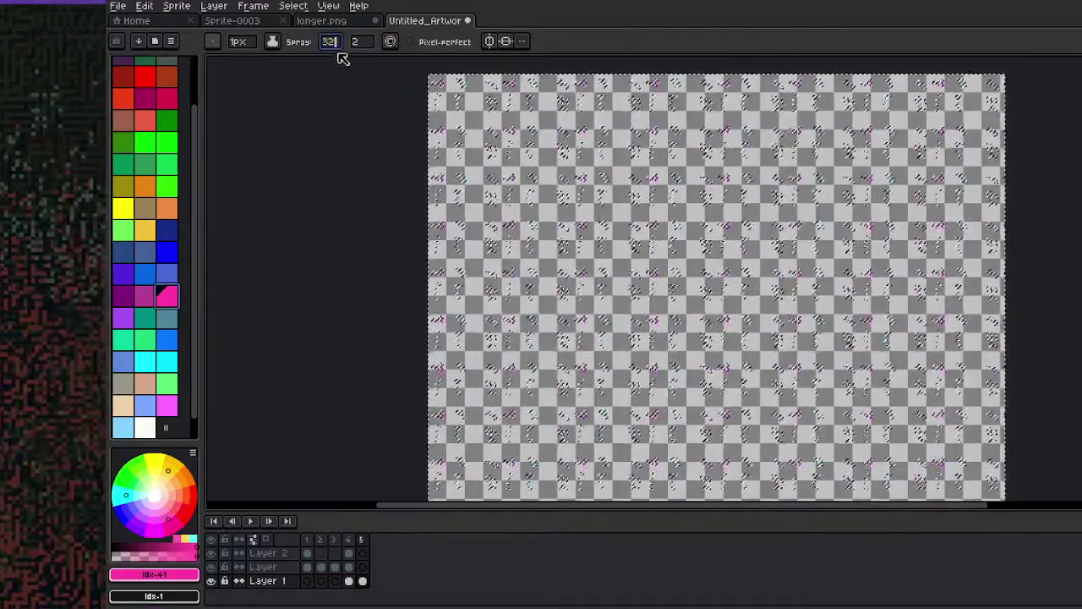
type("2")
key("Return")
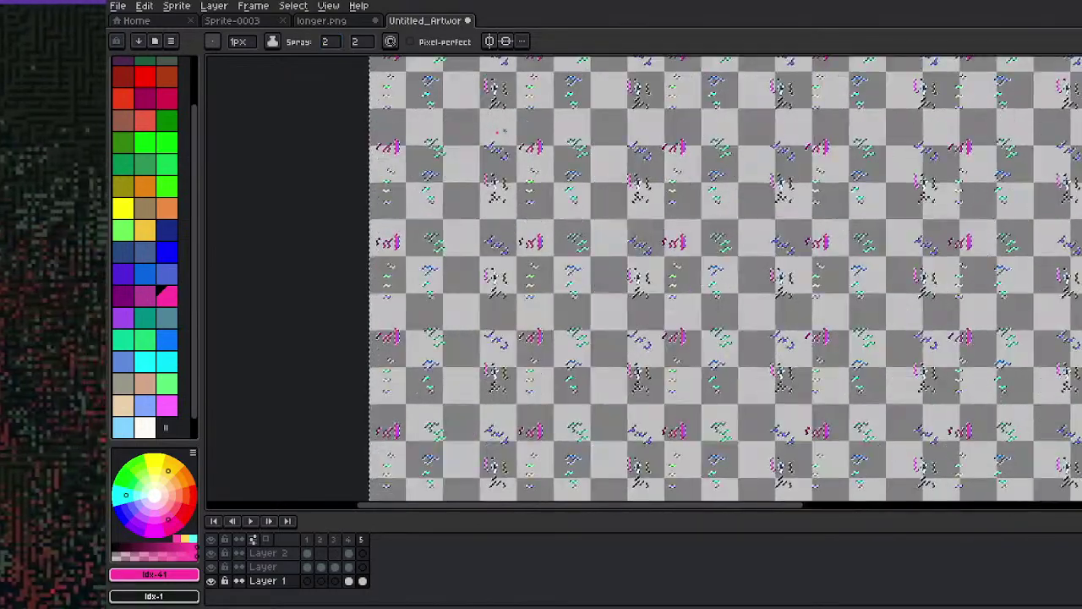
Scatter sparse pink specks over the selected gaps across the whole canvas, using a spray width of 4
mouse_move(840, 131)
left_mouse_down()
mouse_move(756, 131)
mouse_move(614, 193)
mouse_move(530, 250)
mouse_move(396, 218)
mouse_move(792, 269)
mouse_move(810, 317)
mouse_move(610, 326)
mouse_move(493, 424)
mouse_move(1015, 326)
mouse_move(933, 267)
mouse_move(1033, 97)
mouse_move(582, 65)
mouse_move(493, 424)
left_mouse_up()
scroll(495, 194, "down", 3)
left_click_drag(611, 181, 547, 216)
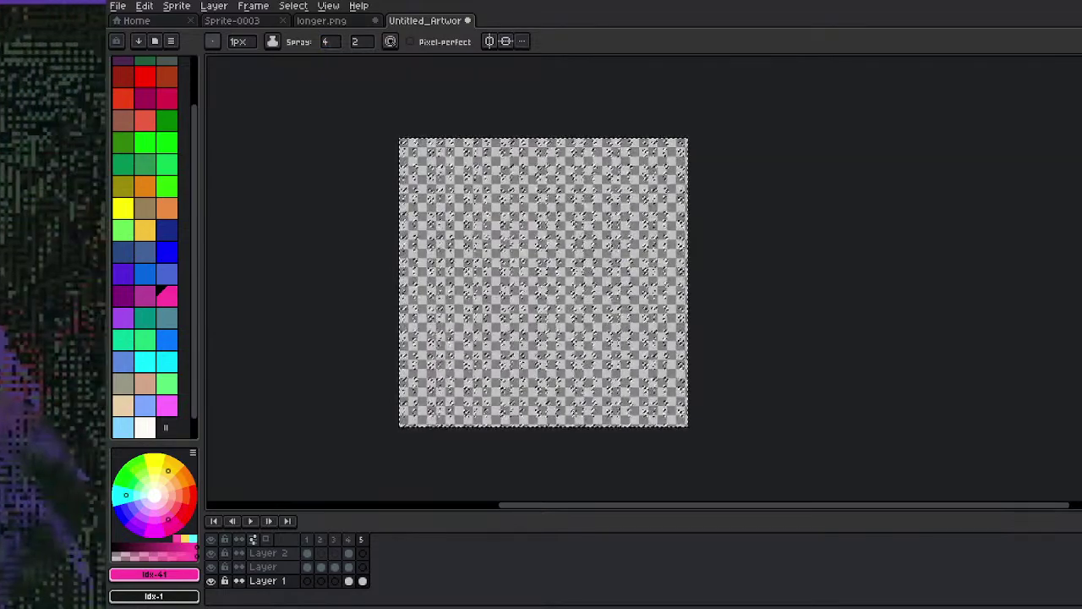
scroll(501, 283, "up", 1)
scroll(541, 283, "down", 1)
scroll(545, 283, "up", 1)
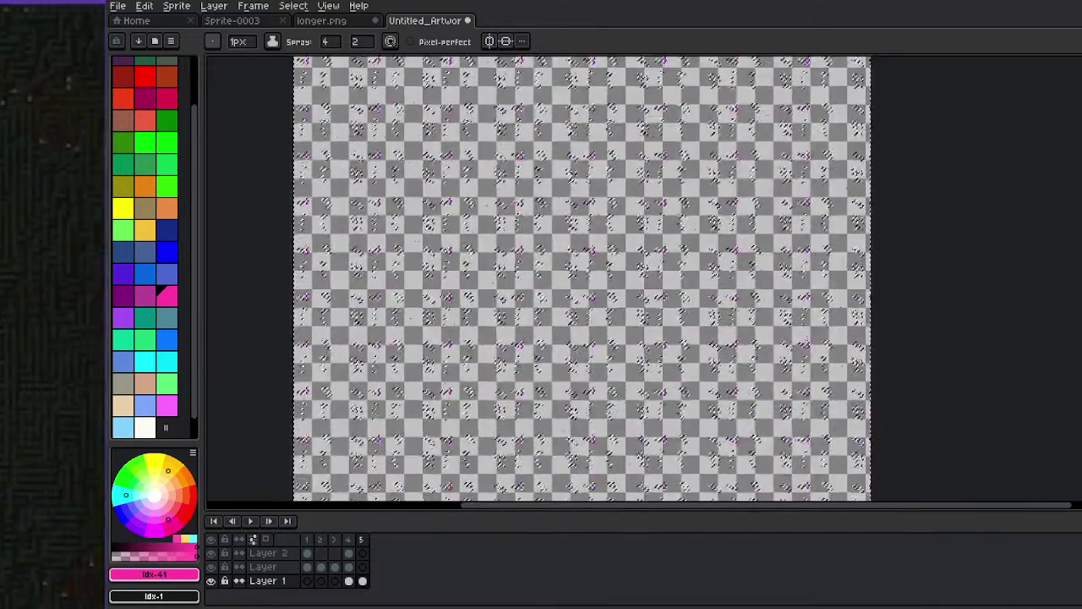
left_click_drag(525, 352, 555, 259)
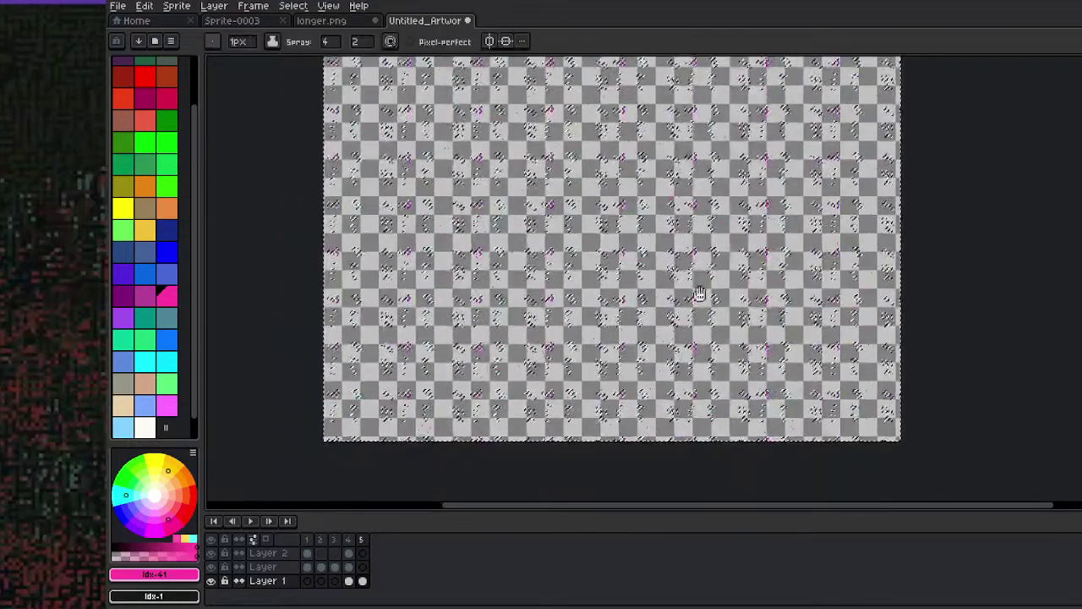
left_click_drag(555, 259, 546, 378)
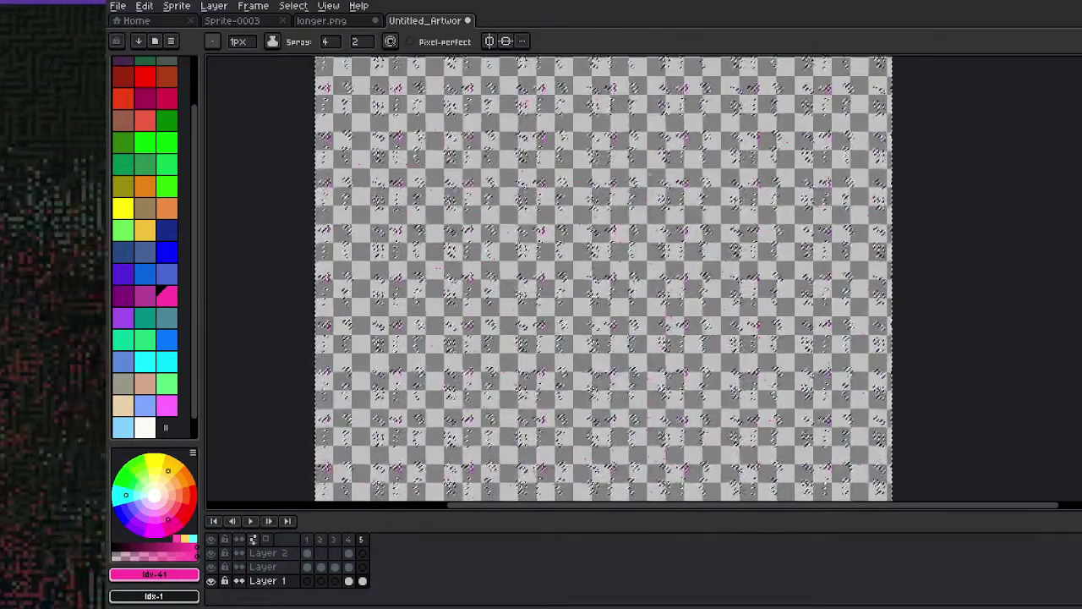
left_click_drag(551, 288, 532, 386)
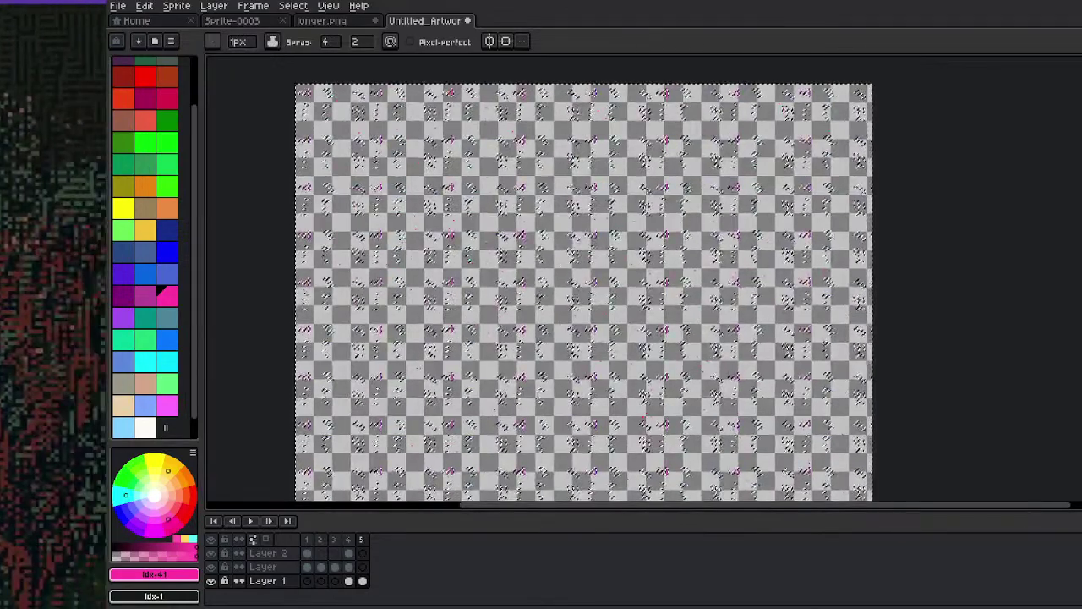
Set dark navy (index 5) as the foreground colour with pink (index 41) as the background colour, and clear the selection
left_click(179, 586)
left_click(181, 588)
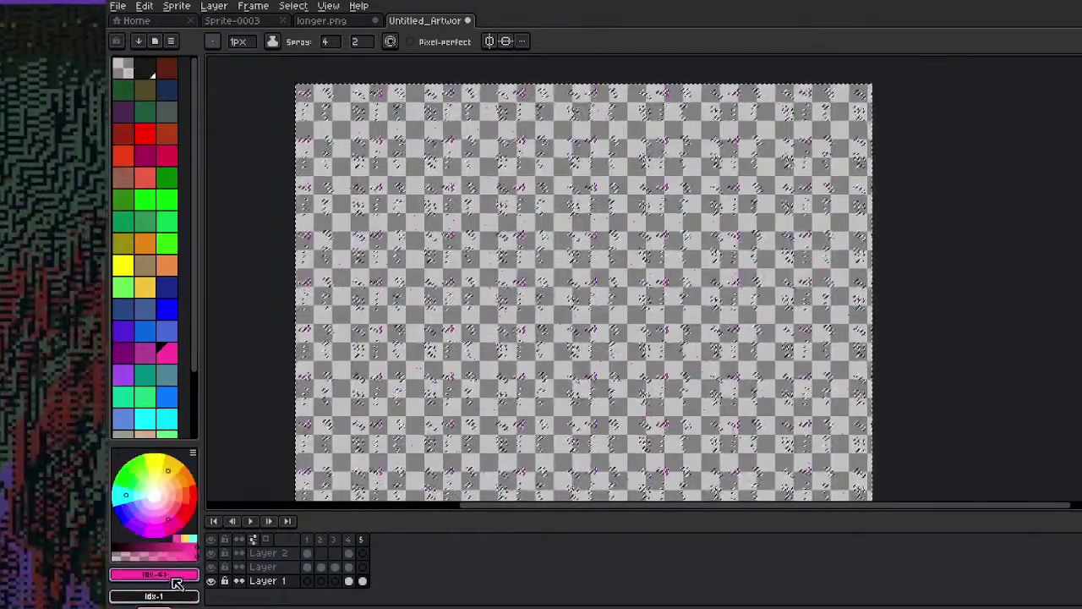
left_click(179, 577)
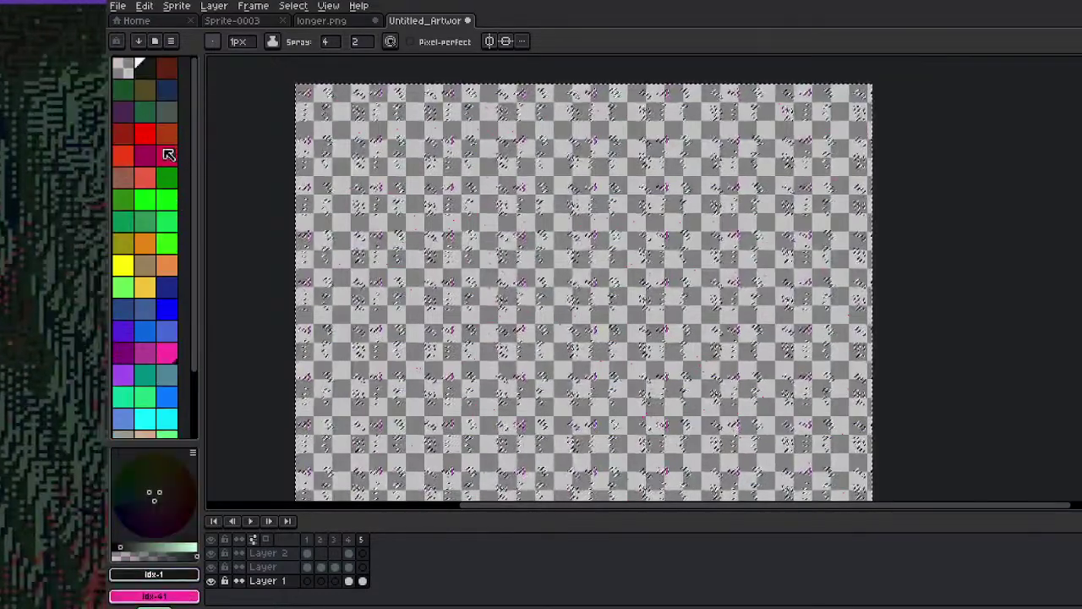
left_click(150, 163)
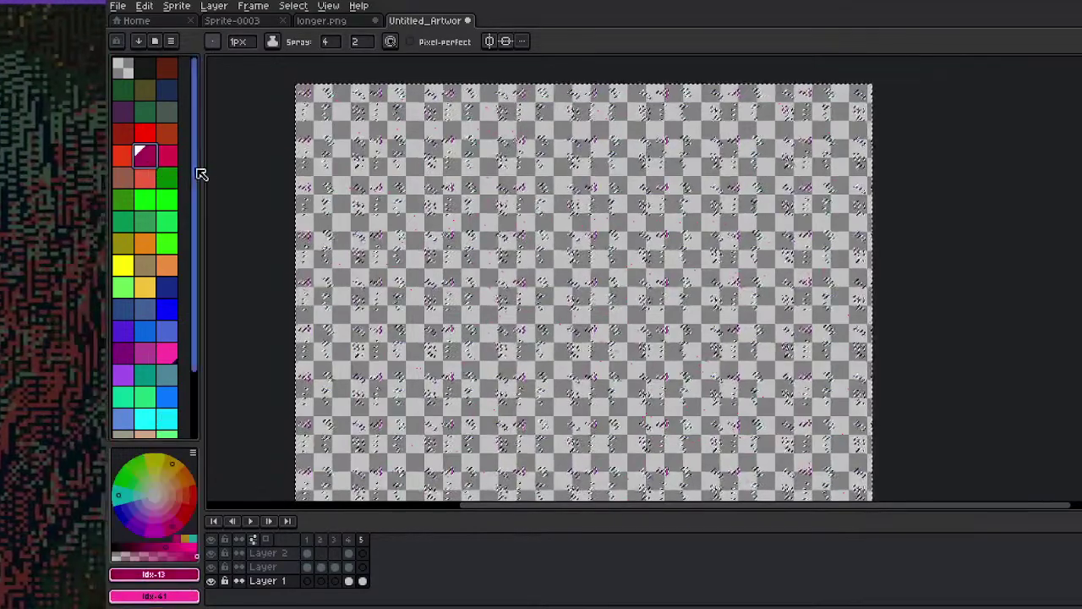
left_click(125, 200)
left_click(166, 88)
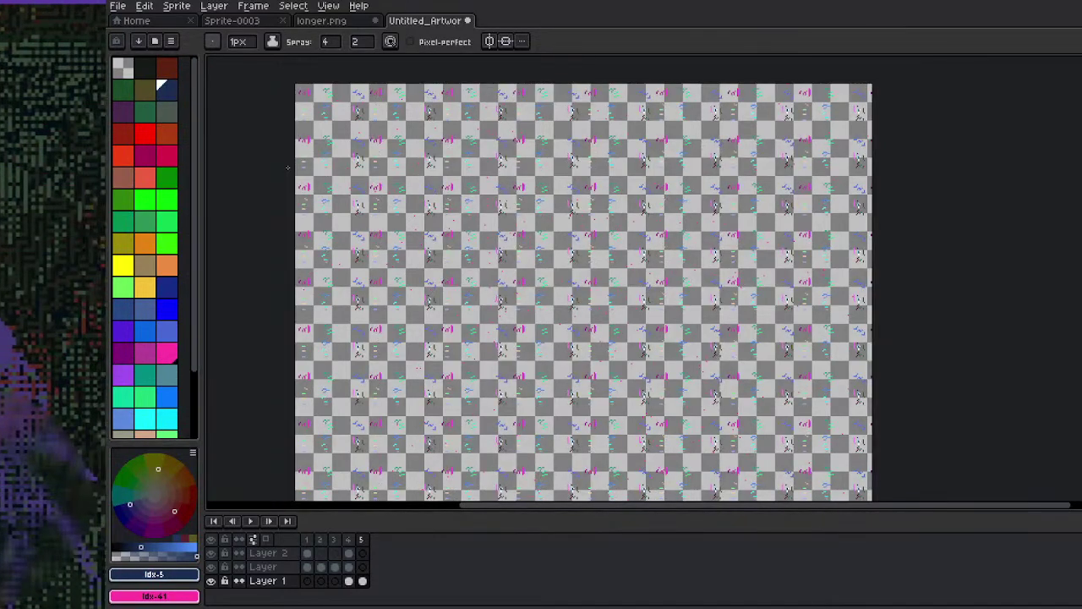
Outline the tiled marks and scattered specks in dark navy and surround them with a pink outline
key("h")
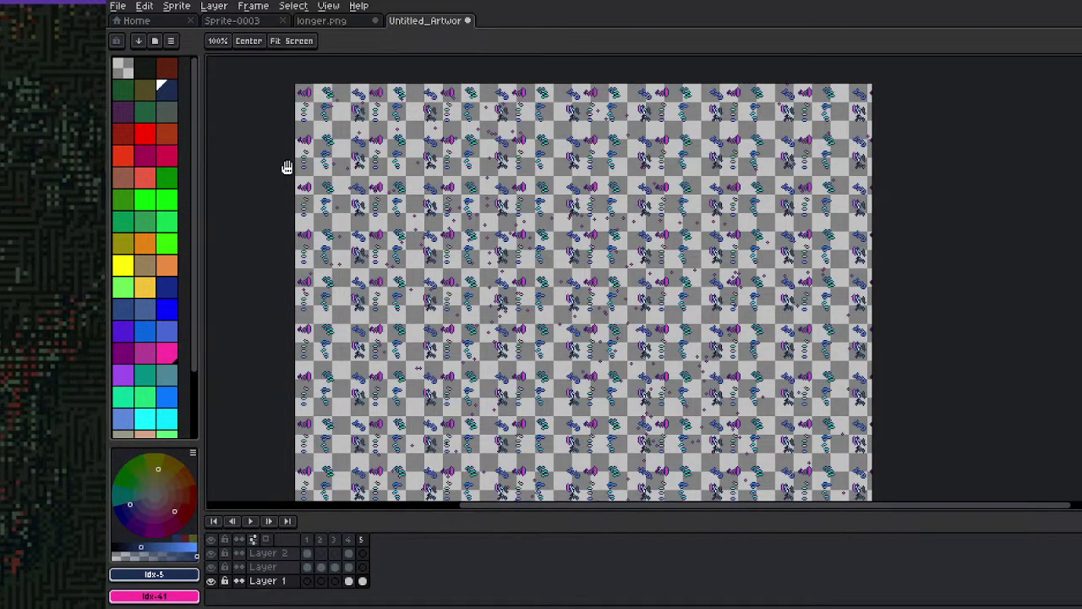
key("shift+b")
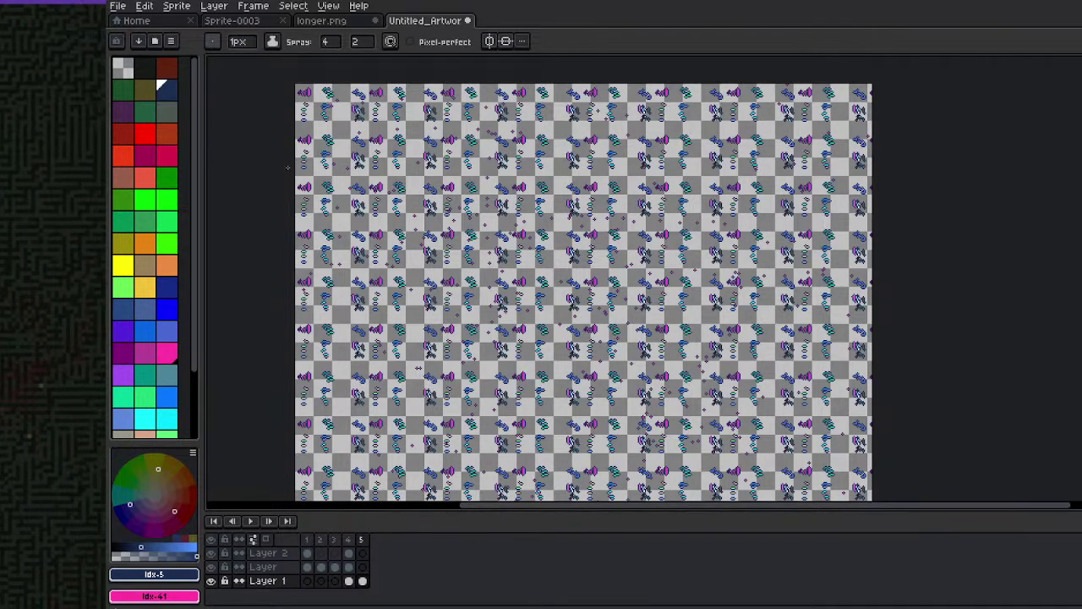
key("x")
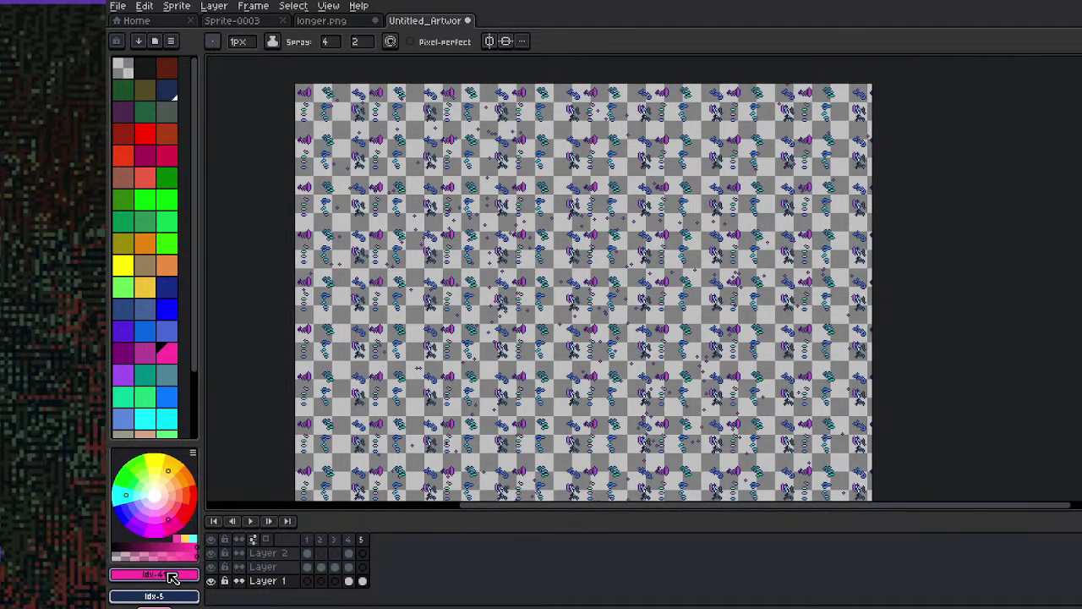
key("h")
key("Return")
Keep adding alternating navy and pink outlines until the gaps between the marks and specks are filled
key("x")
key("shift+o")
key("Return")
key("x")
key("shift+o")
key("Return")
key("x")
key("shift+o")
key("Return")
key("x")
key("shift+o")
key("Return")
key("x")
key("shift+o")
key("Return")
key("x")
key("shift+o")
key("Return")
key("x")
key("shift+o")
key("Return")
key("x")
key("shift+o")
key("Return")
key("x")
key("shift+o")
key("Return")
key("x")
key("shift+o")
key("Return")
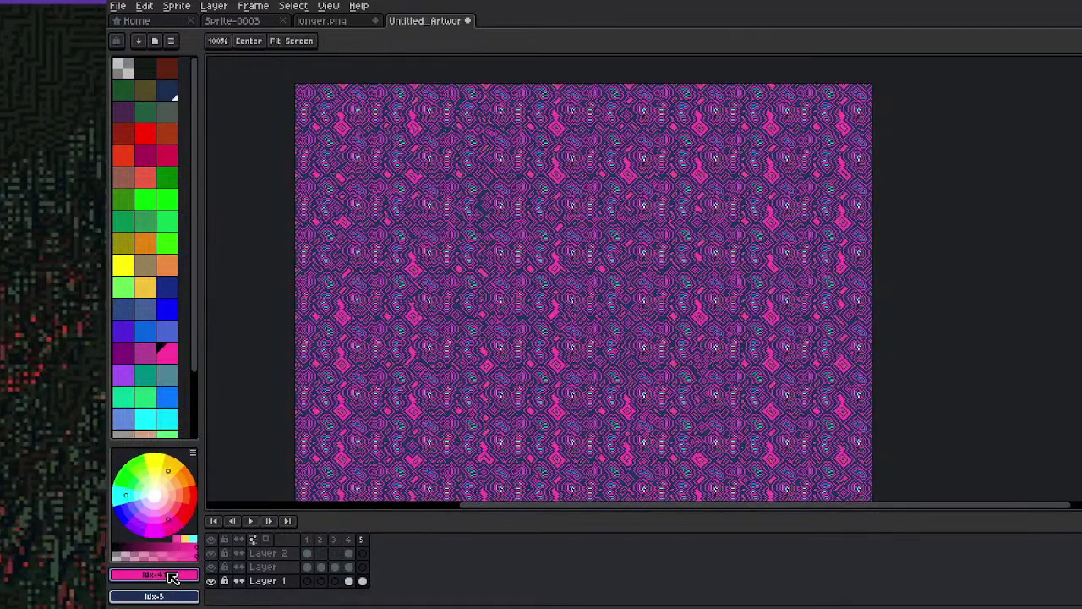
key("x")
key("shift+o")
key("Return")
key("x")
key("shift+o")
key("Return")
key("x")
key("shift+o")
key("Return")
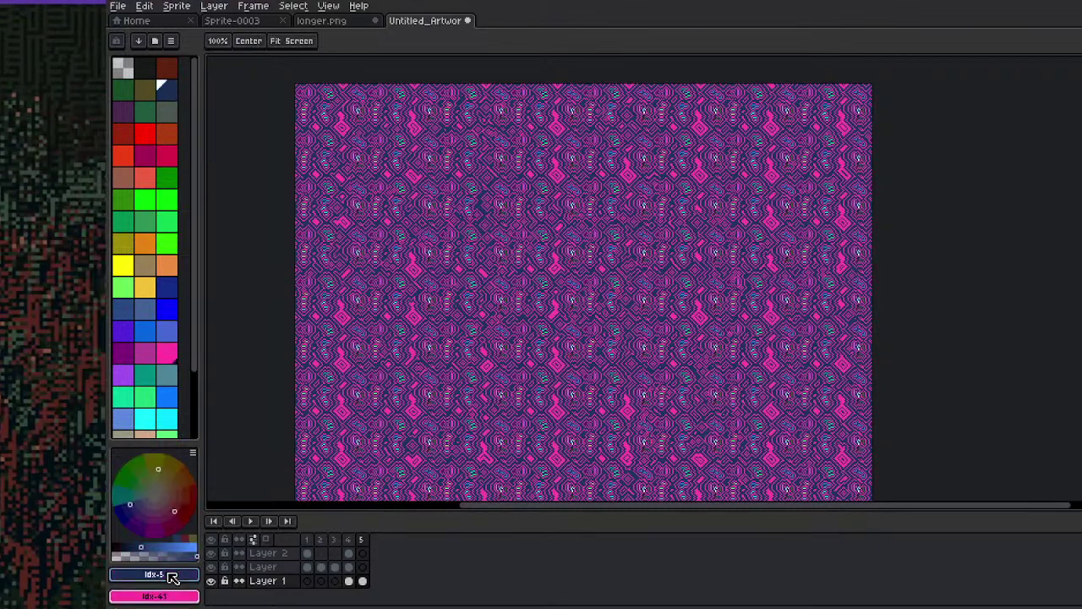
key("Return")
key("shift+o")
left_click_drag(478, 321, 545, 155)
key("Return")
Examine the filled navy and pink pattern up close and across the whole canvas
scroll(517, 313, "up", 3)
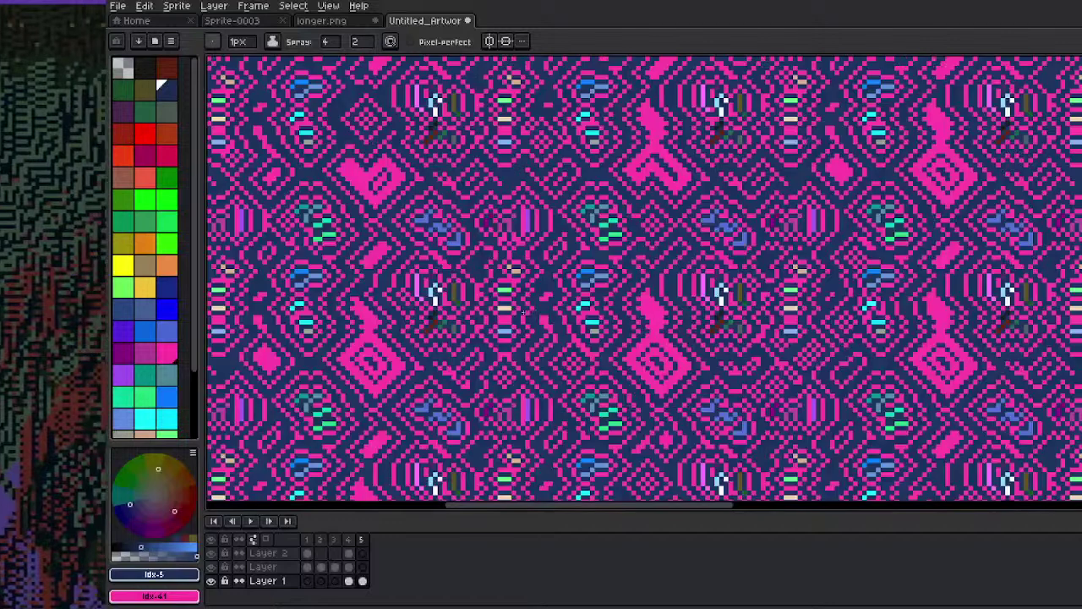
scroll(578, 277, "down", 4)
scroll(578, 277, "up", 1)
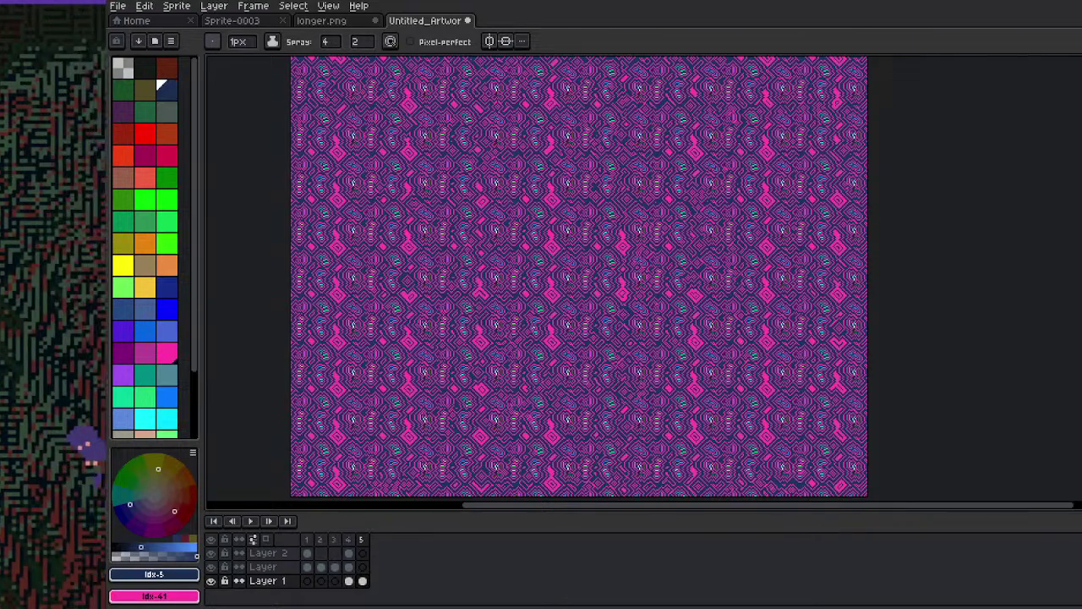
key("space")
left_click_drag(564, 244, 560, 274)
key("space")
mouse_move(718, 175)
left_mouse_down()
mouse_move(751, 190)
mouse_move(761, 247)
left_mouse_up()
scroll(761, 246, "up", 2)
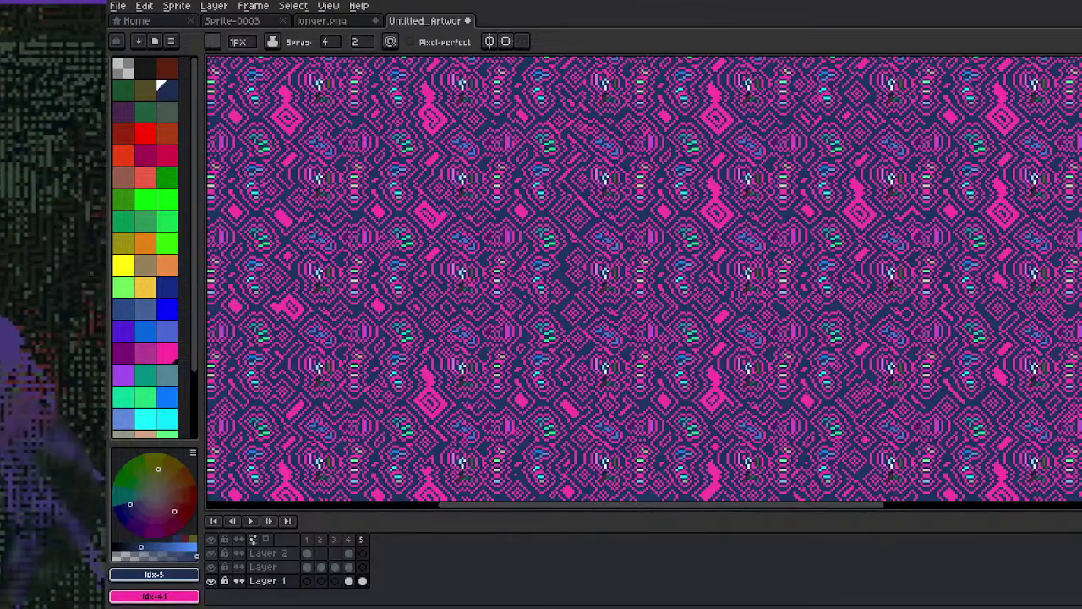
Select all pixels of the pink outline colour with the Magic Wand at tolerance 10 and delete them from the pattern
key("w")
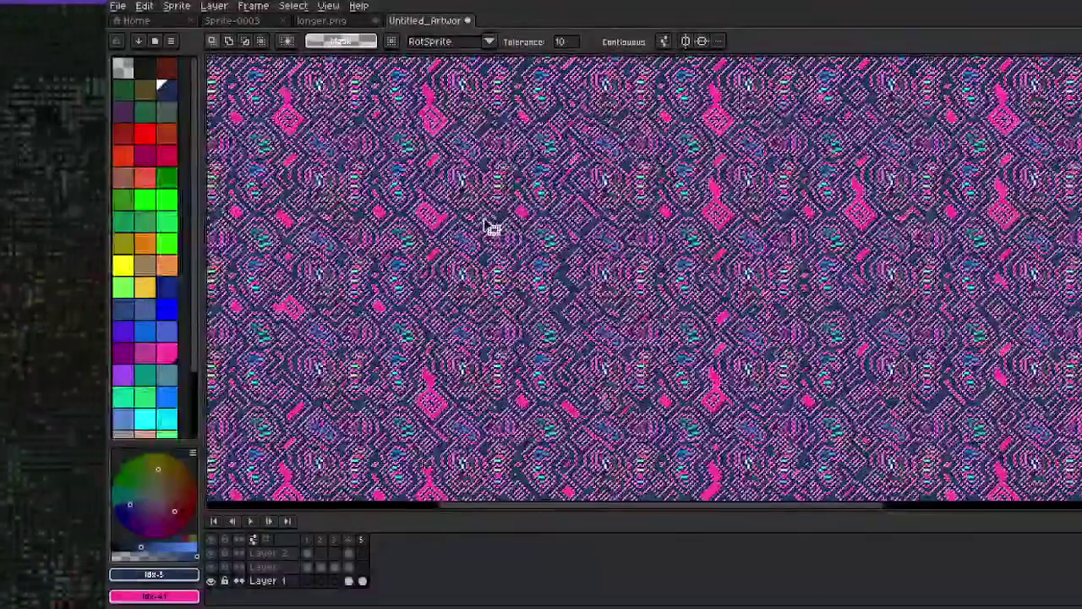
key("x")
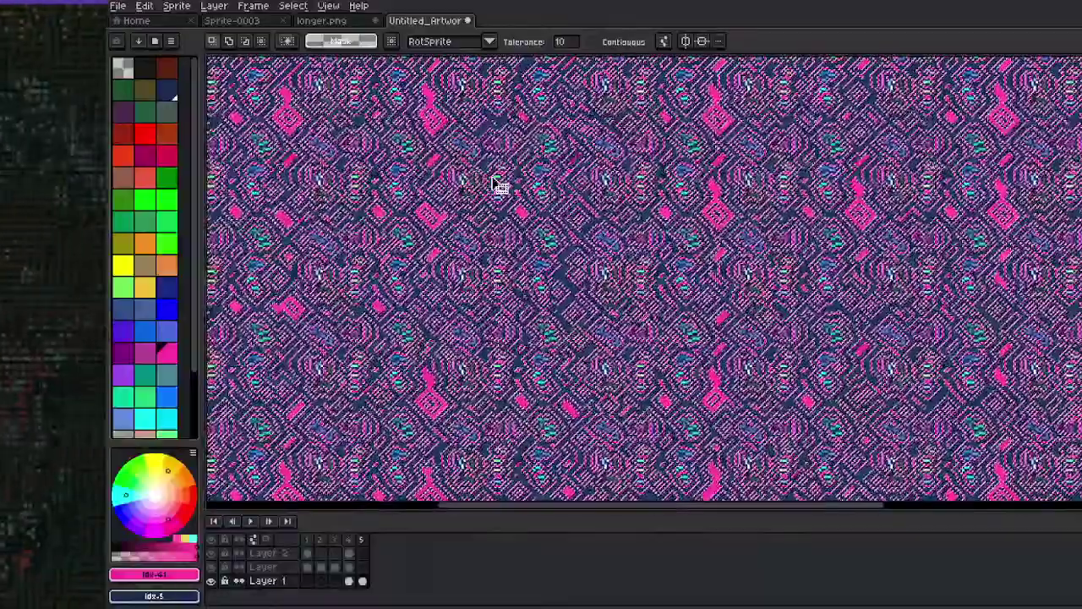
key("ctrl+d")
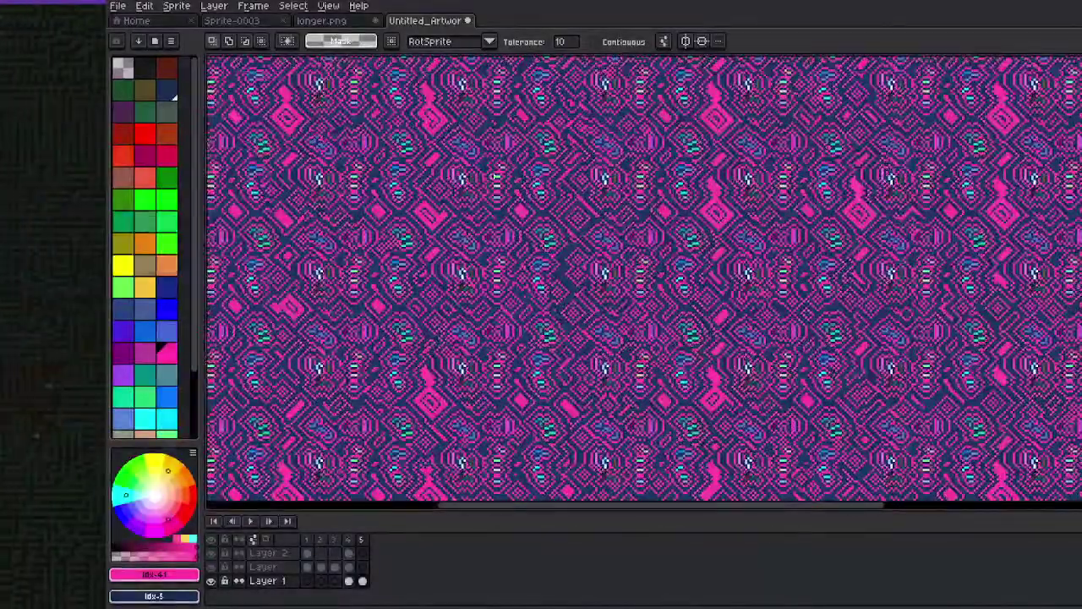
left_click(482, 217)
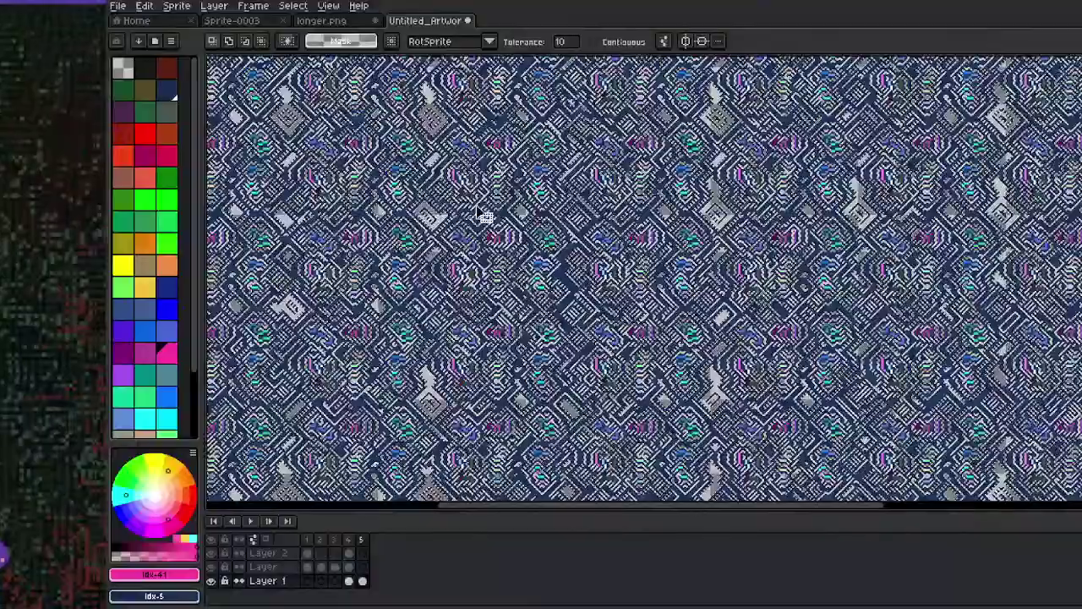
scroll(483, 216, "down", 5)
scroll(666, 256, "up", 1)
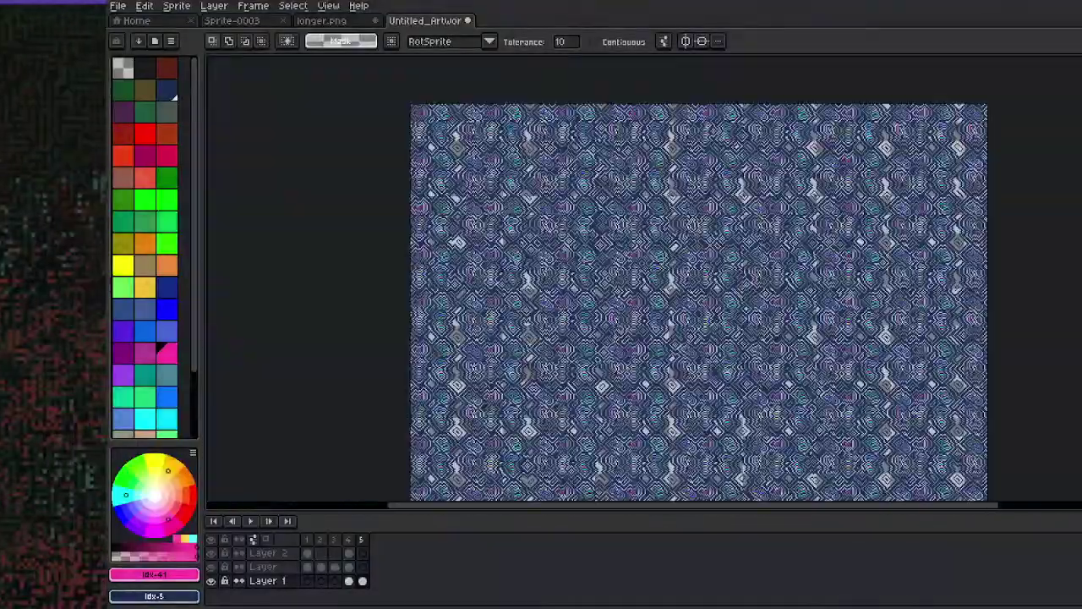
Make the empty frame 5 cel of Layer 1, beneath the pattern layer, the active cel
scroll(517, 317, "down", 1)
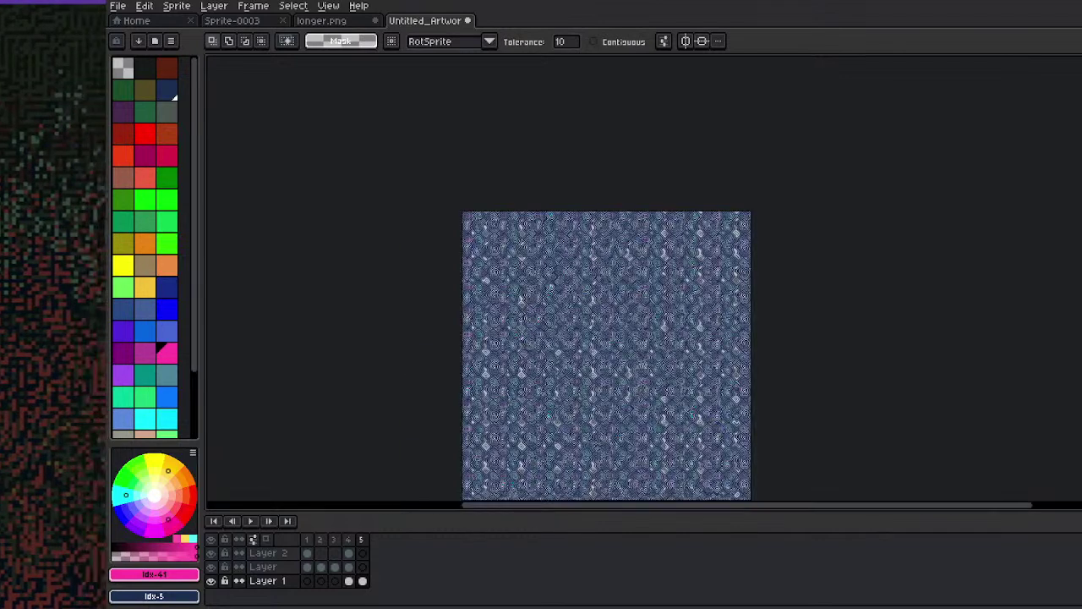
key("h")
left_click_drag(584, 360, 576, 292)
key("w")
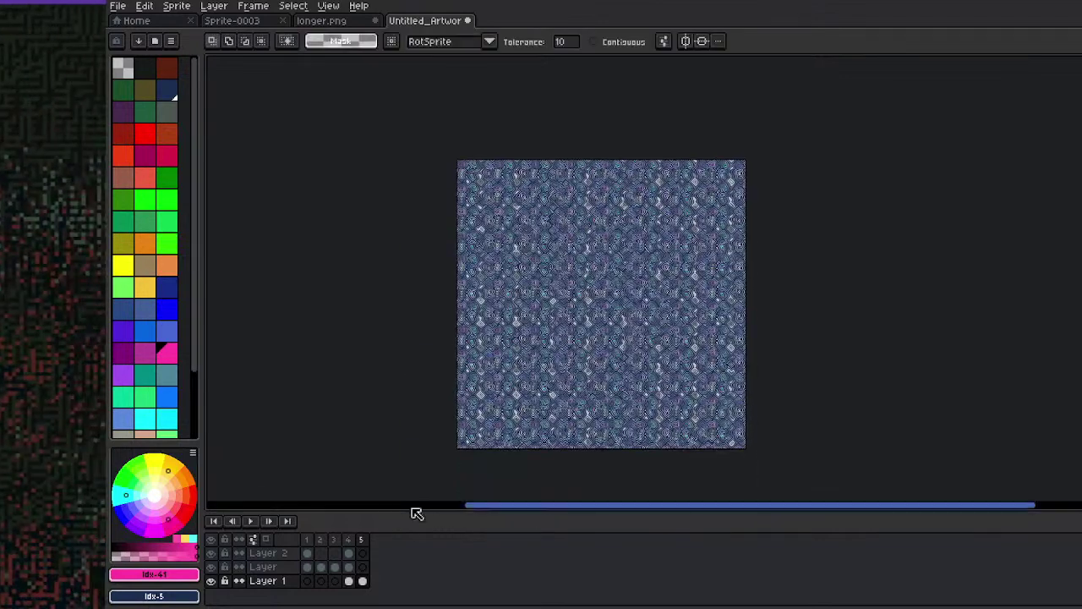
left_click(361, 567)
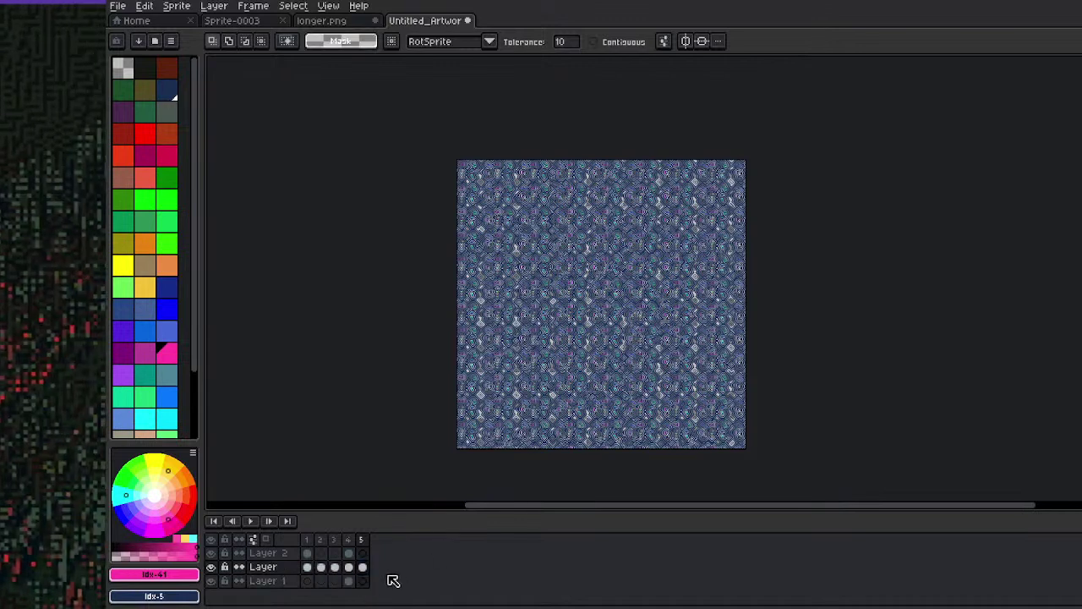
left_click(362, 581)
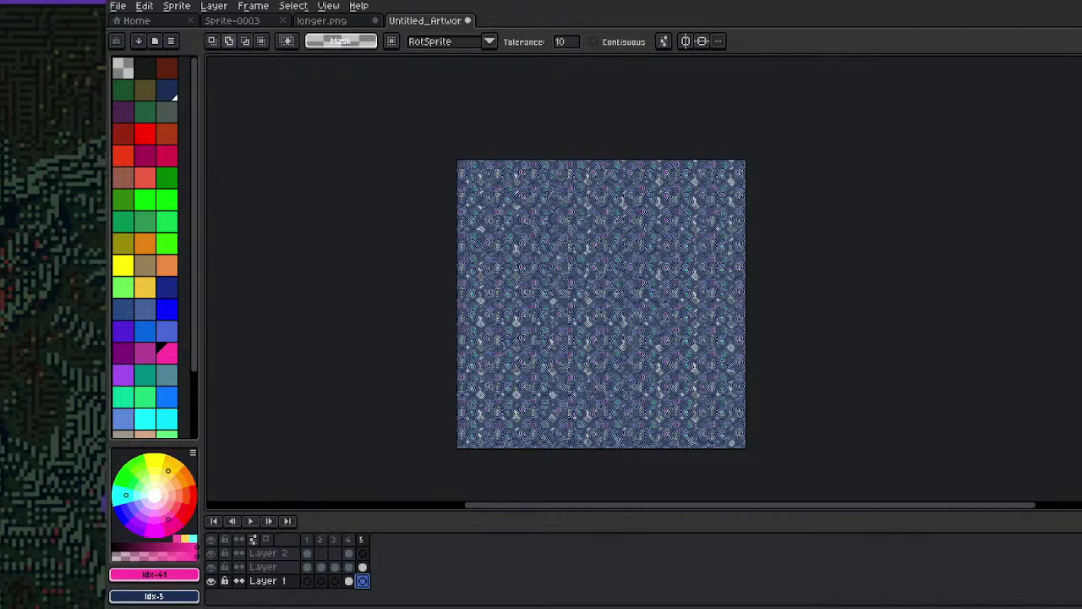
Try a pink-to-navy gradient with Bayer Matrix 8x8 dithering on Layer 1 behind the pattern, and undo it
key("shift+g")
left_click_drag(587, 203, 607, 264)
key("ctrl+z")
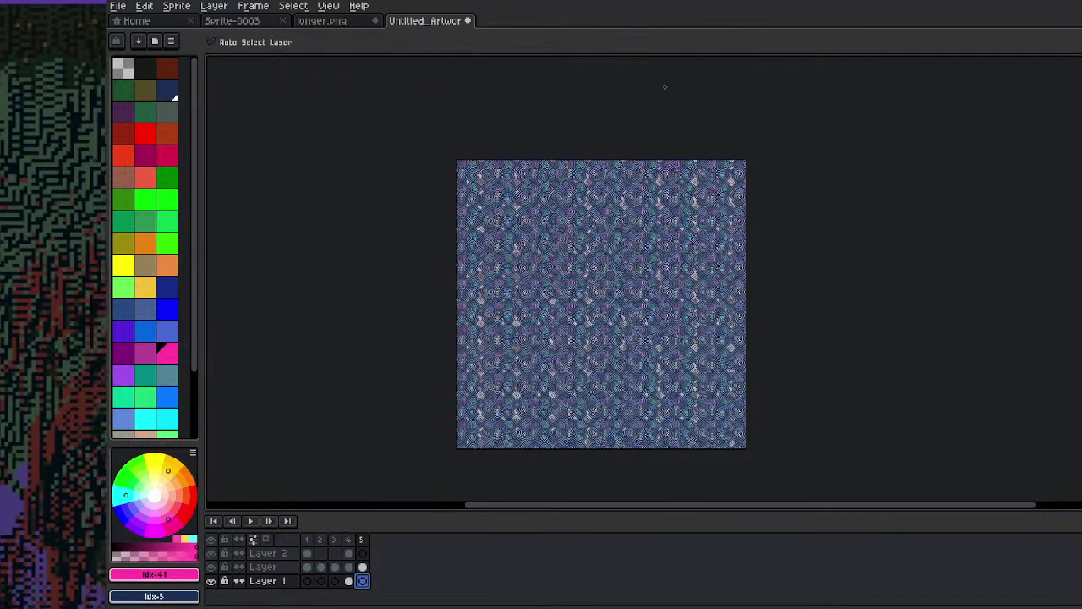
left_click(626, 41)
left_click_drag(654, 148, 645, 441)
scroll(660, 479, "up", 3)
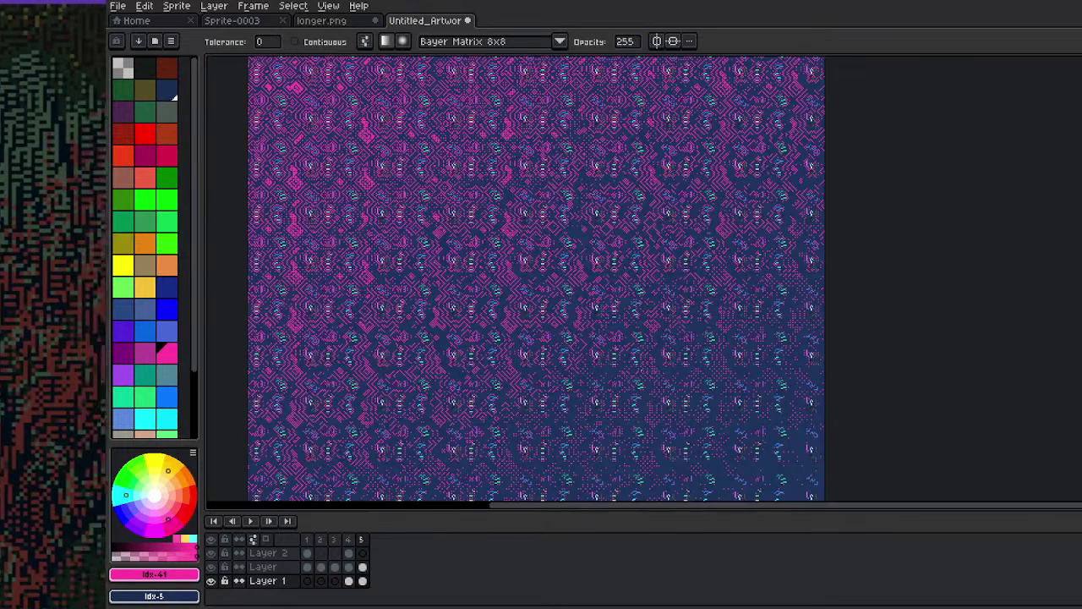
scroll(641, 361, "down", 3)
scroll(636, 330, "up", 1)
key("space")
left_click_drag(582, 211, 615, 249)
key("ctrl+z")
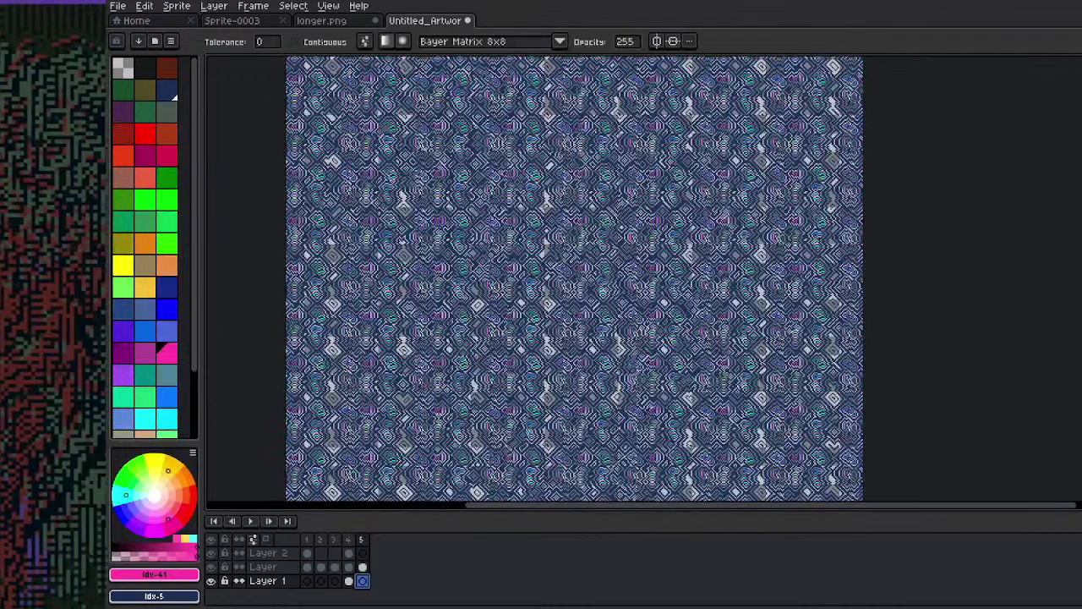
Try a pink-to-navy dithered gradient running diagonally from the canvas's upper-left to its lower-right corner, and undo it
key("space")
left_click_drag(593, 301, 587, 279)
key("space")
left_click_drag(614, 371, 608, 357)
scroll(605, 325, "up", 1)
scroll(622, 302, "down", 3)
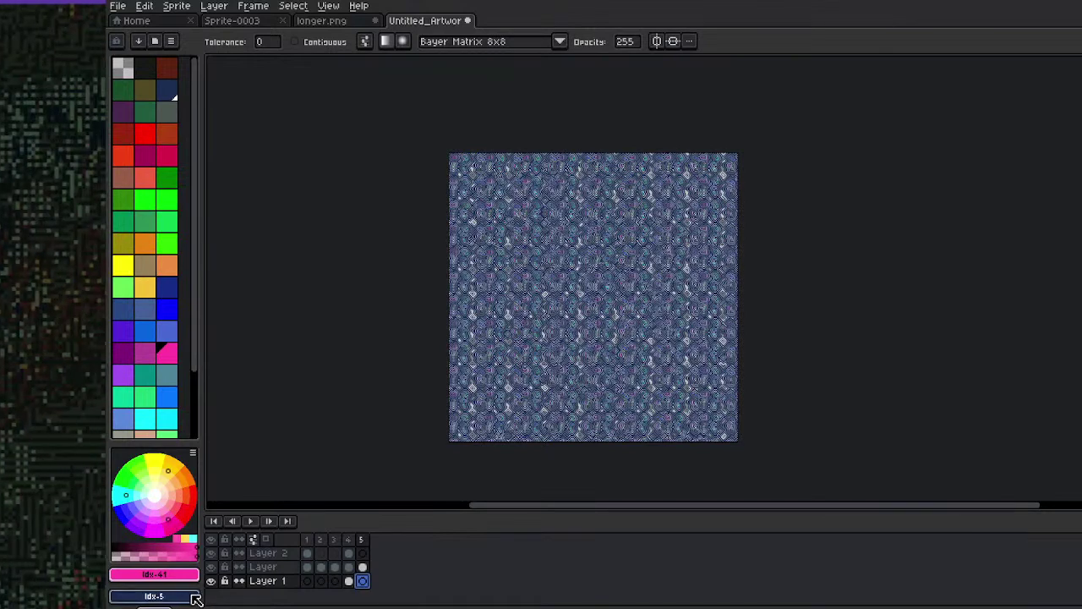
left_click_drag(475, 203, 790, 495)
scroll(701, 476, "up", 1)
scroll(736, 391, "up", 1)
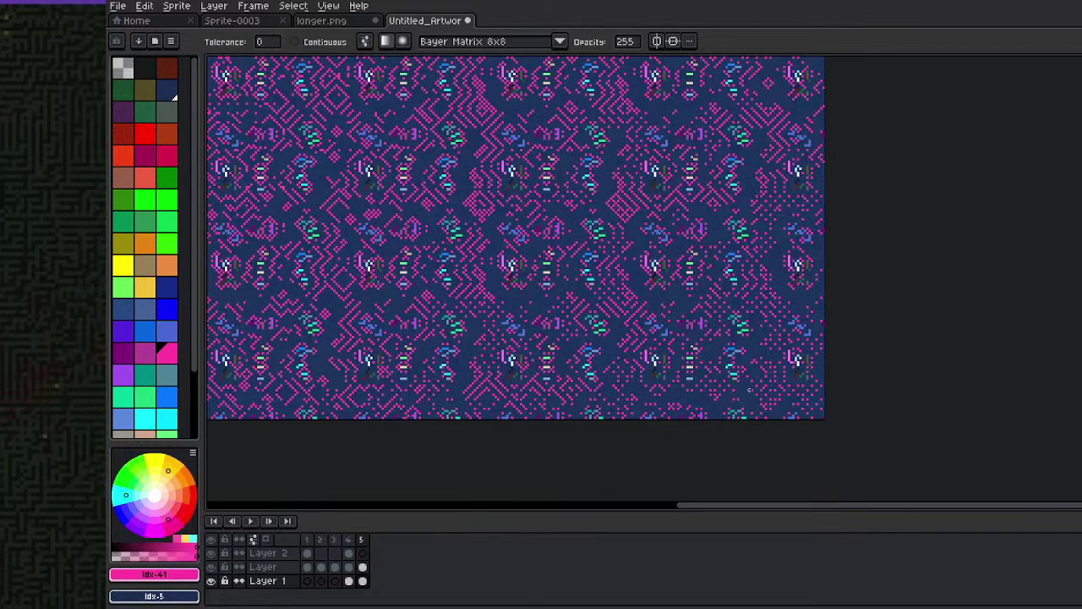
scroll(649, 230, "down", 3)
scroll(569, 164, "up", 1)
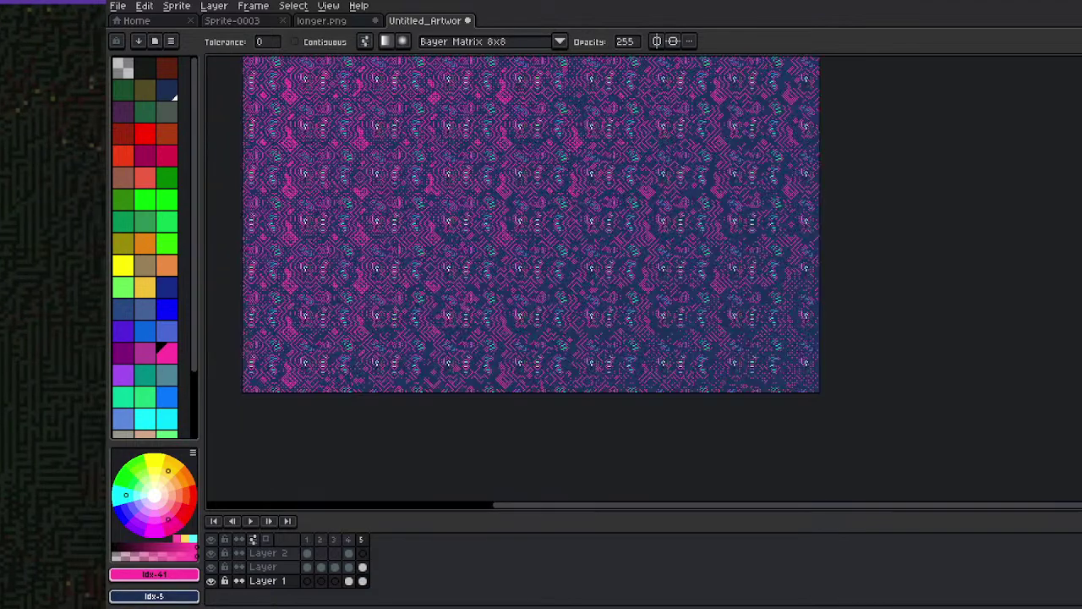
scroll(568, 163, "down", 1)
key("space")
left_click_drag(595, 120, 612, 259)
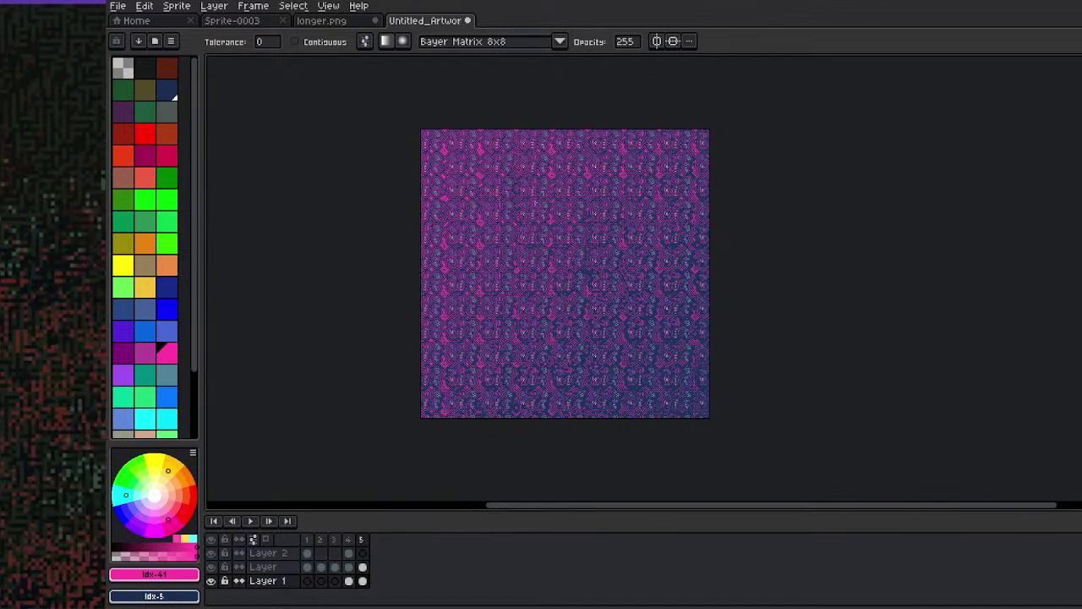
key("ctrl+z")
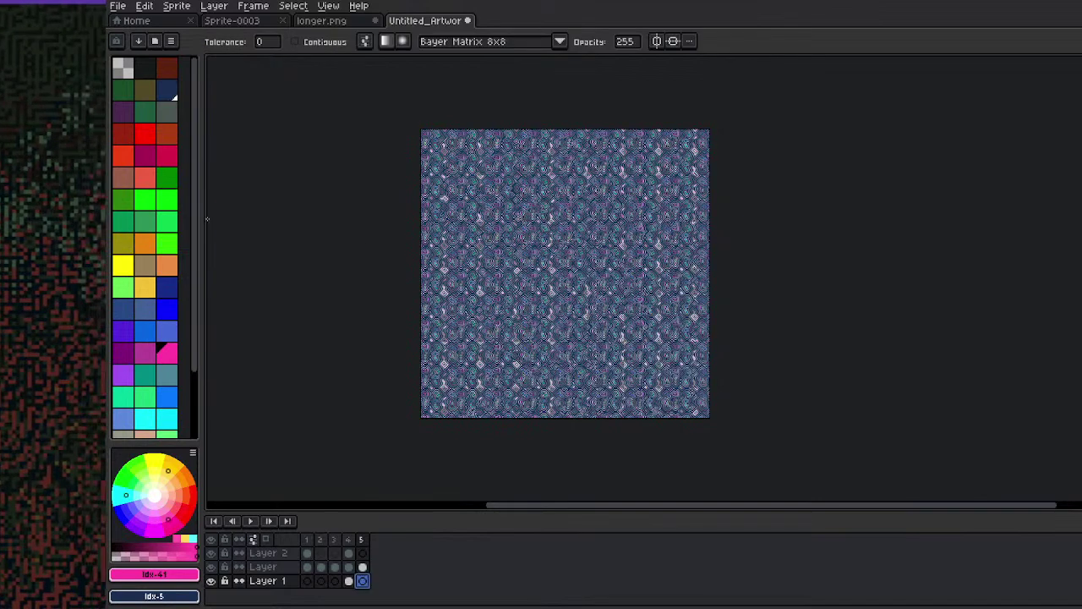
Fill Layer 1 behind the pattern with a diagonal green-to-pink gradient using Bayer Matrix 8x8 dithering
key("x")
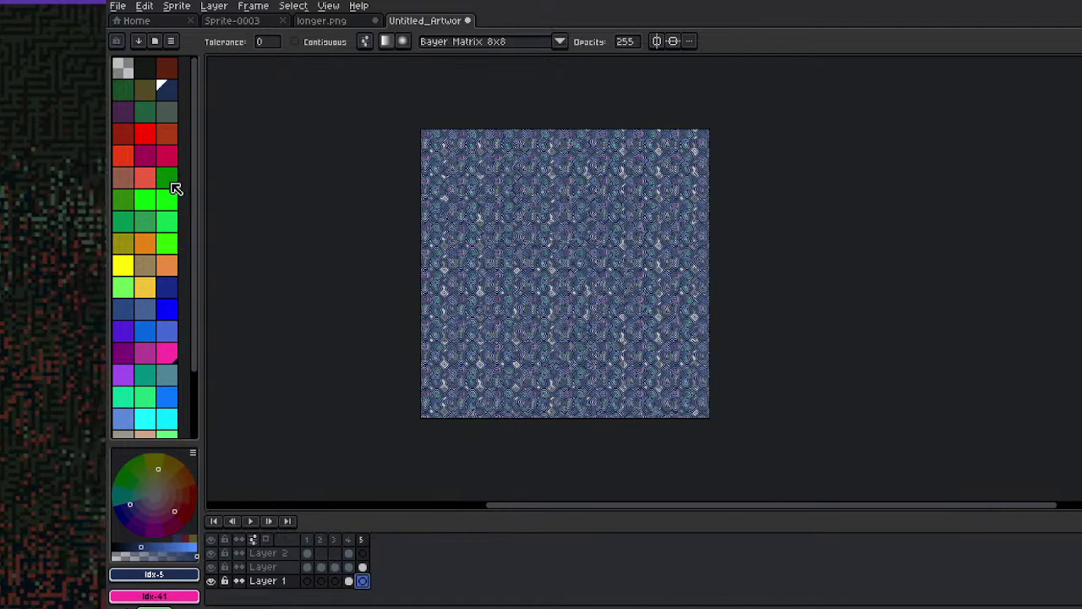
left_click(169, 180)
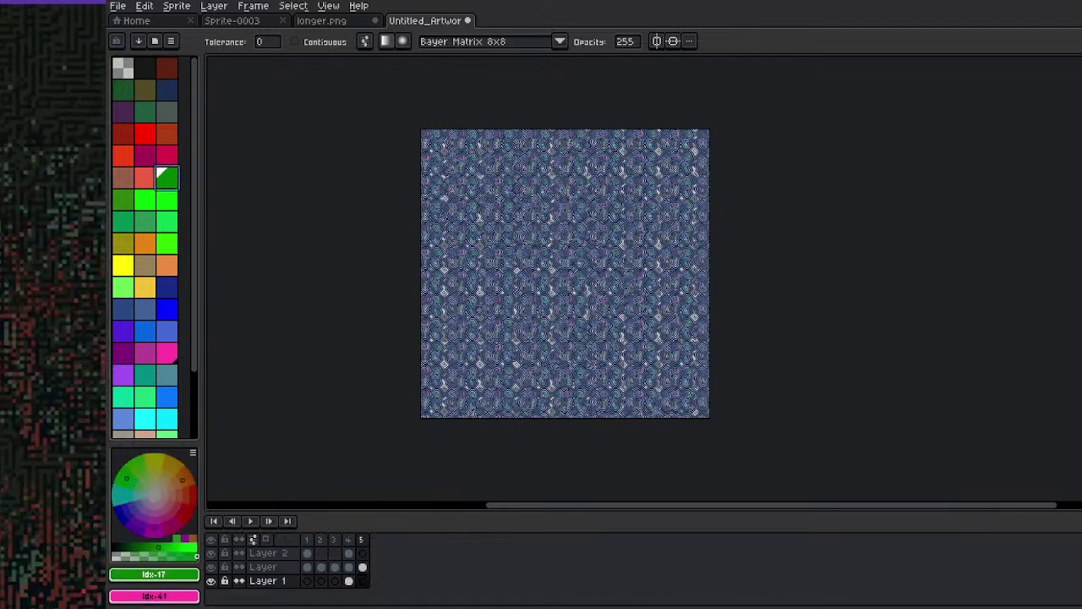
left_click_drag(457, 153, 594, 315)
left_click_drag(692, 429, 691, 429)
scroll(639, 337, "up", 1)
scroll(619, 321, "down", 1)
scroll(501, 205, "up", 1)
key("space")
mouse_move(525, 162)
left_mouse_down()
mouse_move(514, 222)
mouse_move(510, 164)
left_mouse_up()
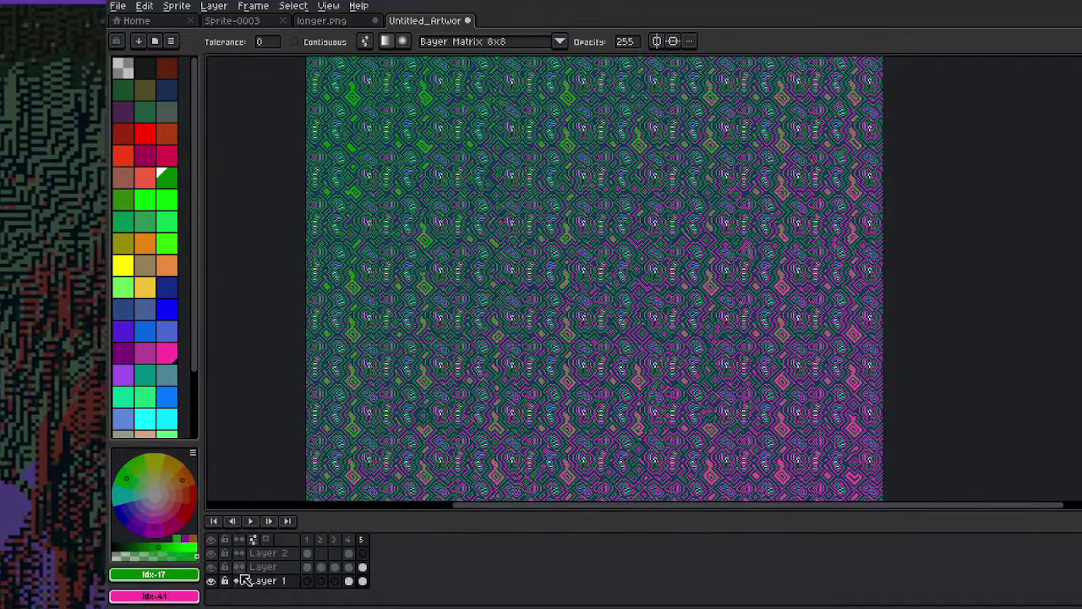
Hide and show the pattern layer and Layer 1 in turn to compare the dithered gradient with the line pattern
left_click(212, 568)
scroll(595, 155, "down", 1)
scroll(582, 167, "up", 1)
left_click_drag(558, 162, 553, 221)
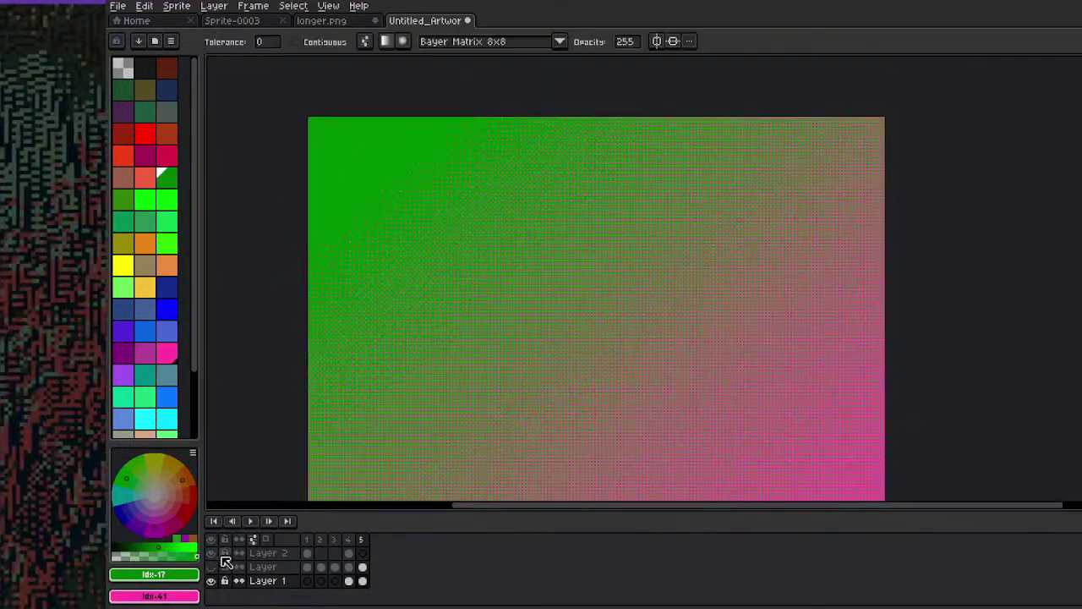
left_click(211, 581)
left_click(212, 567)
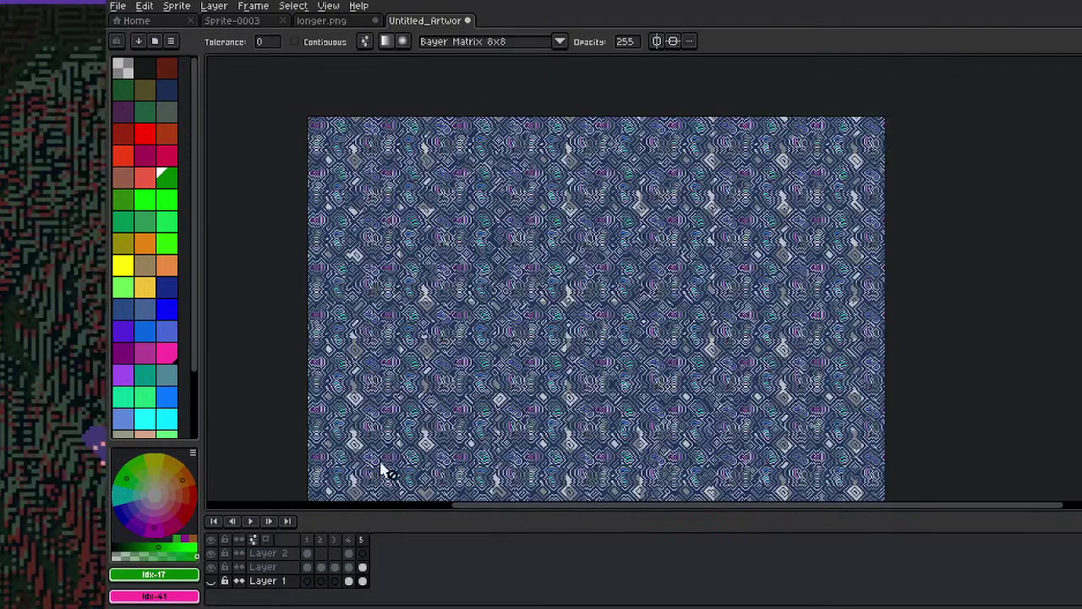
left_click(211, 581)
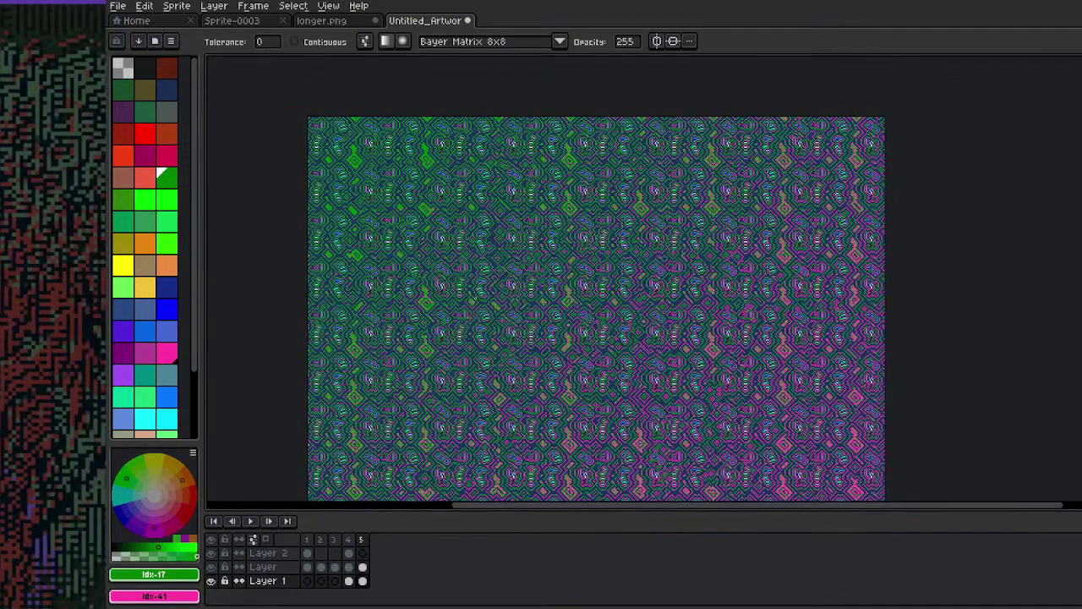
scroll(596, 309, "up", 2)
left_click(211, 567)
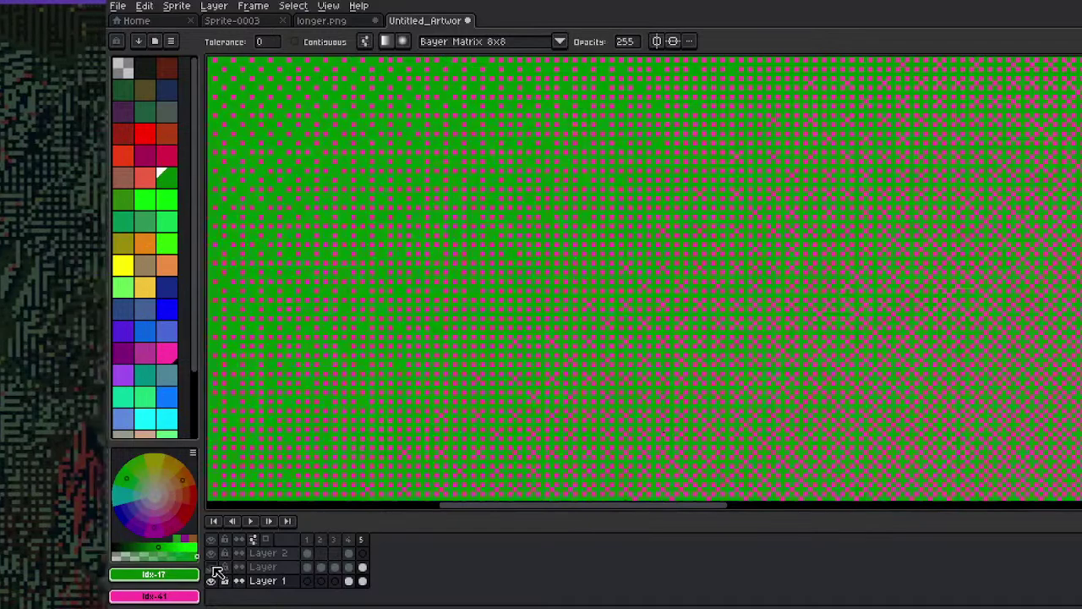
left_click(212, 567)
left_click(211, 581)
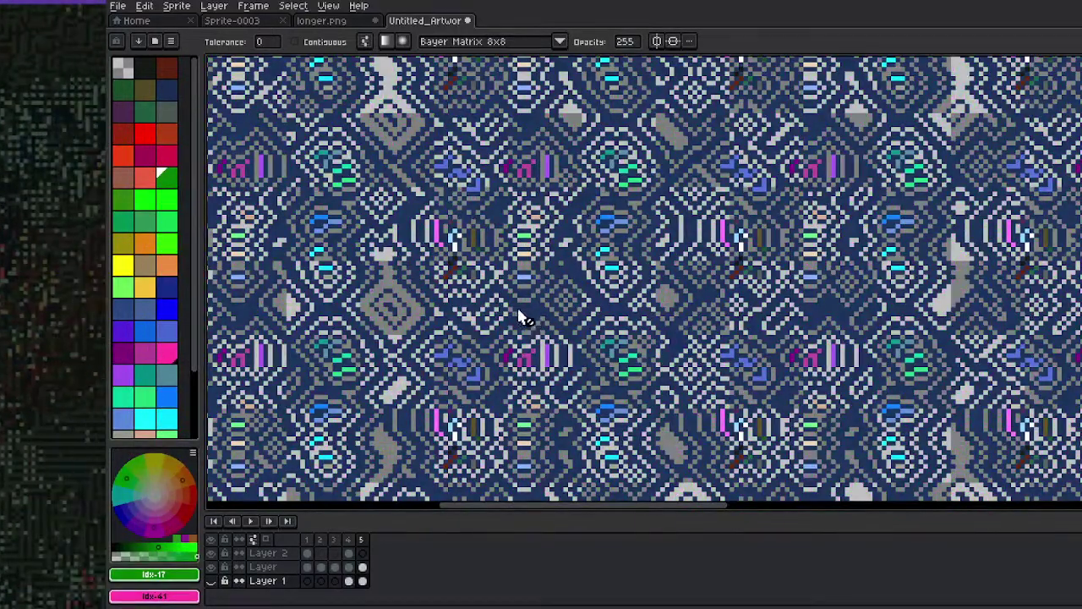
Activate the pattern layer's frame 5 cel and pick its navy outline colour #223359 with the Eyedropper
key("w")
left_click(335, 568)
left_click(363, 568)
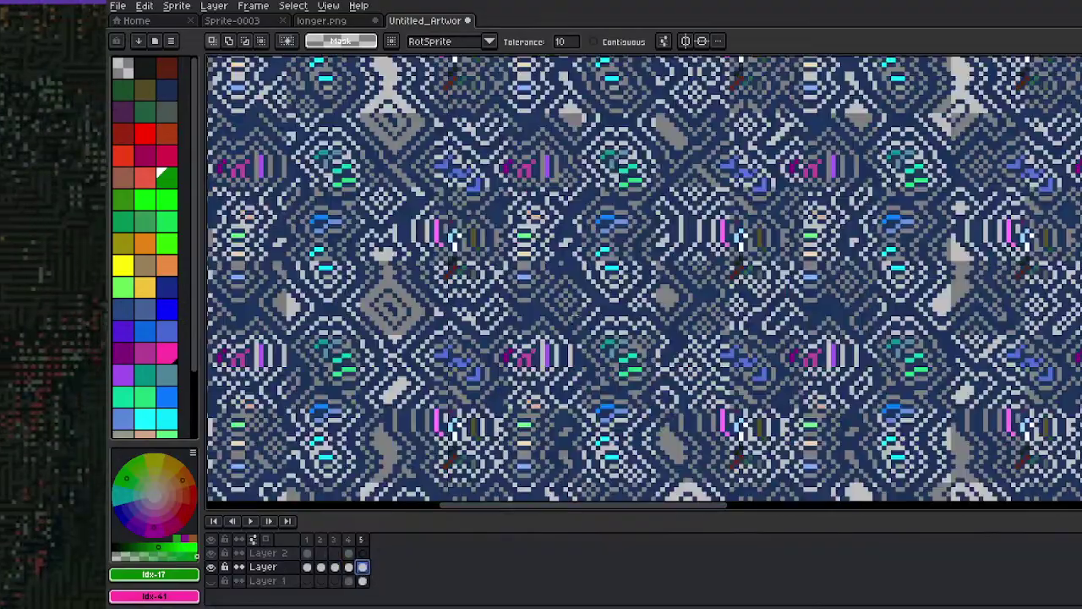
scroll(526, 315, "down", 5)
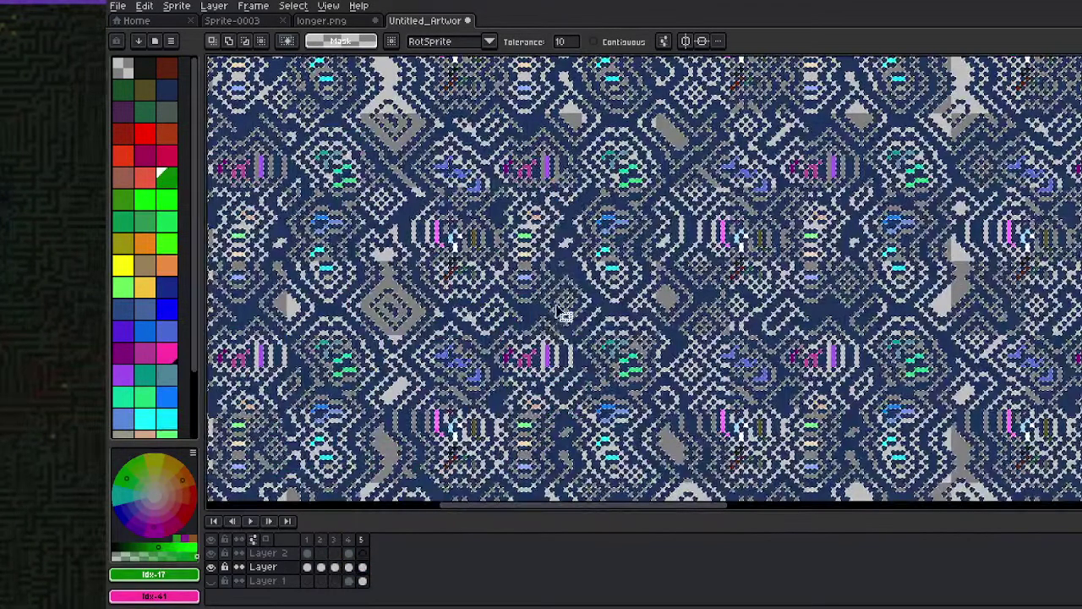
scroll(604, 249, "up", 5)
scroll(556, 376, "up", 2)
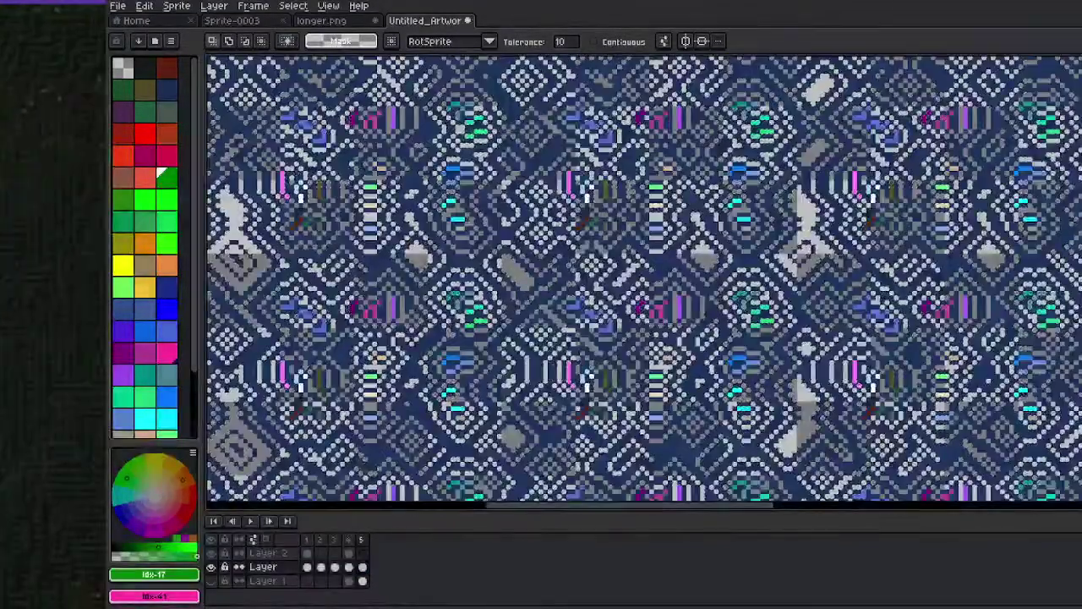
key("i")
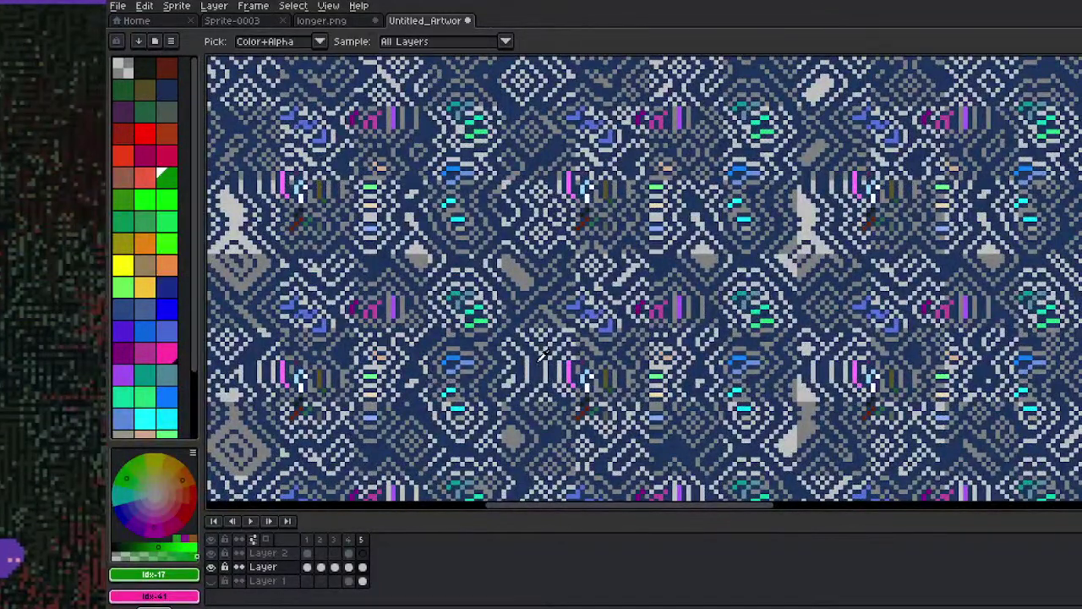
key("alt")
left_click(541, 360)
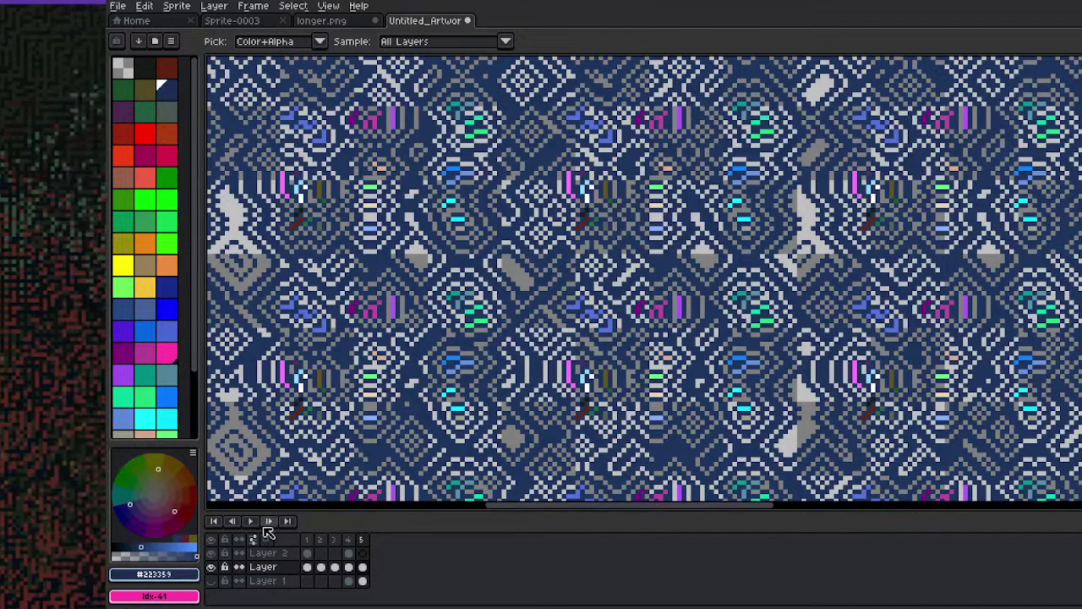
Replace the solid navy #223359 in the pattern with a semi-transparent version of the same navy
key("x")
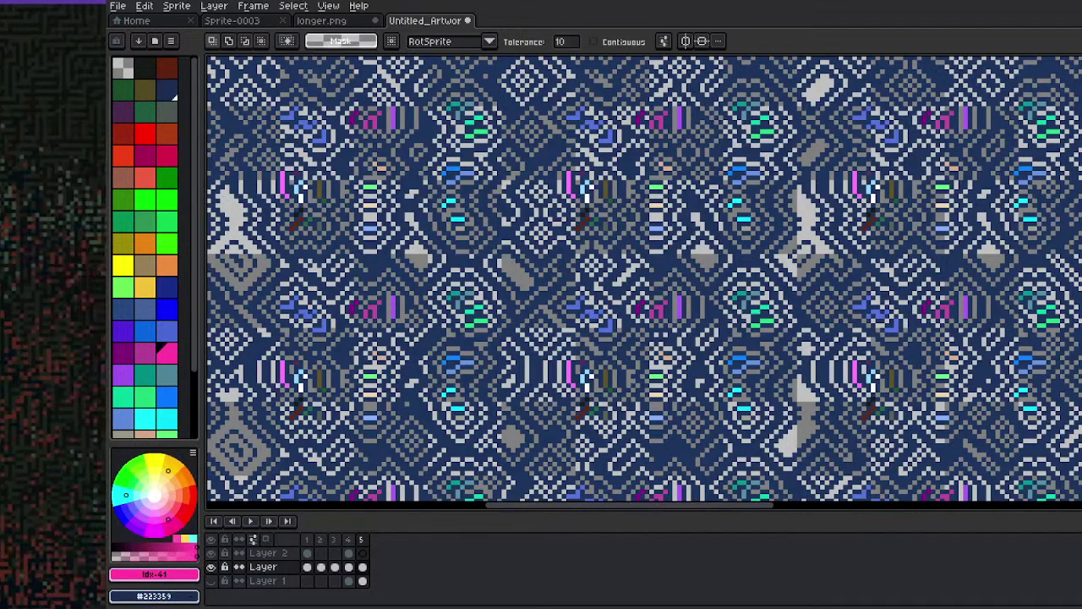
left_click(545, 361, "alt")
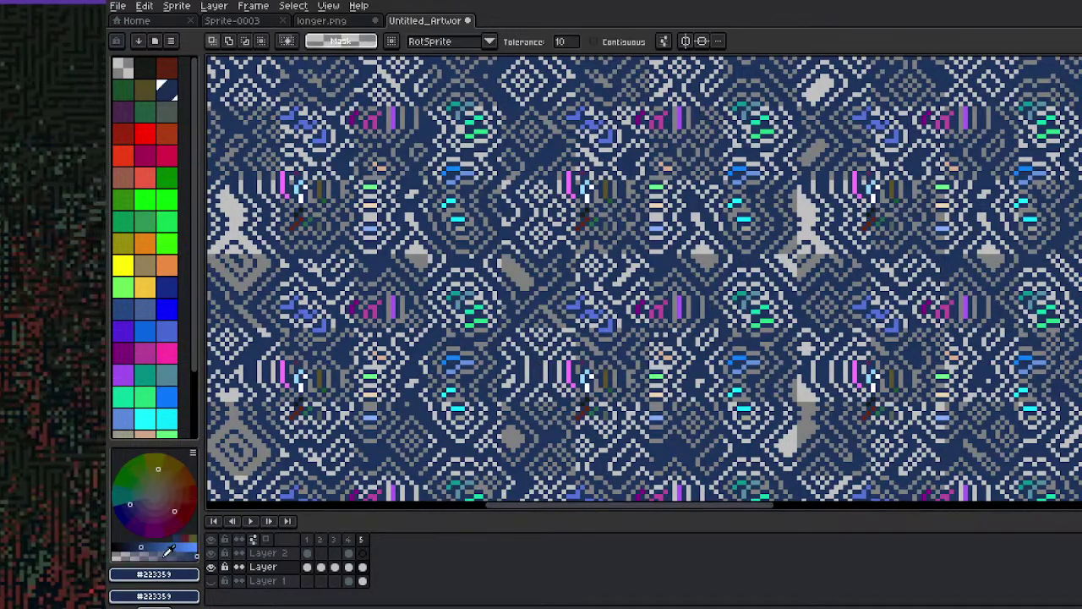
left_click(161, 548)
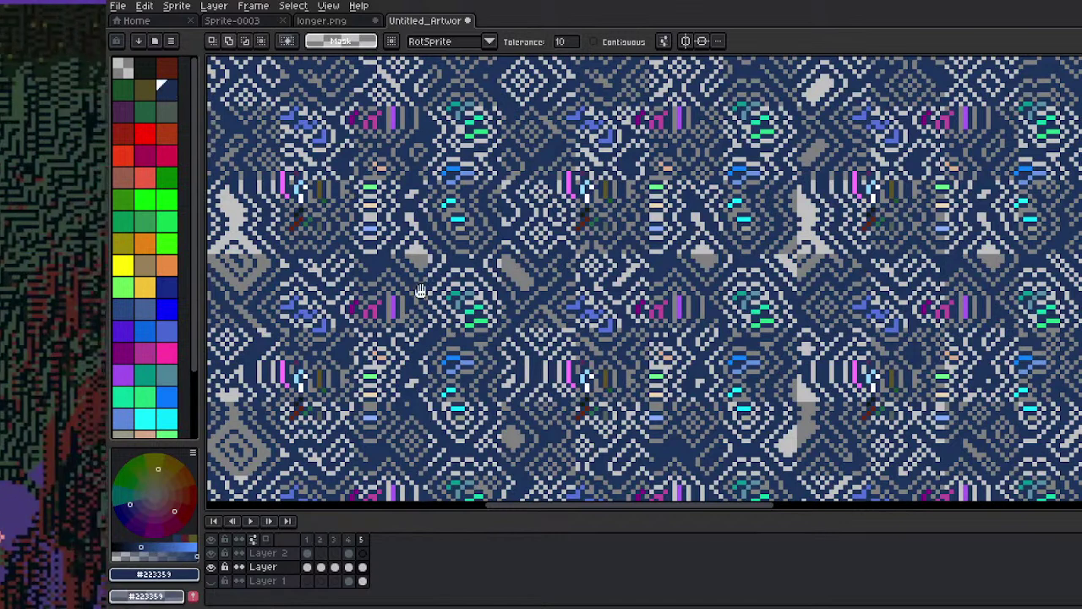
key("shift+r")
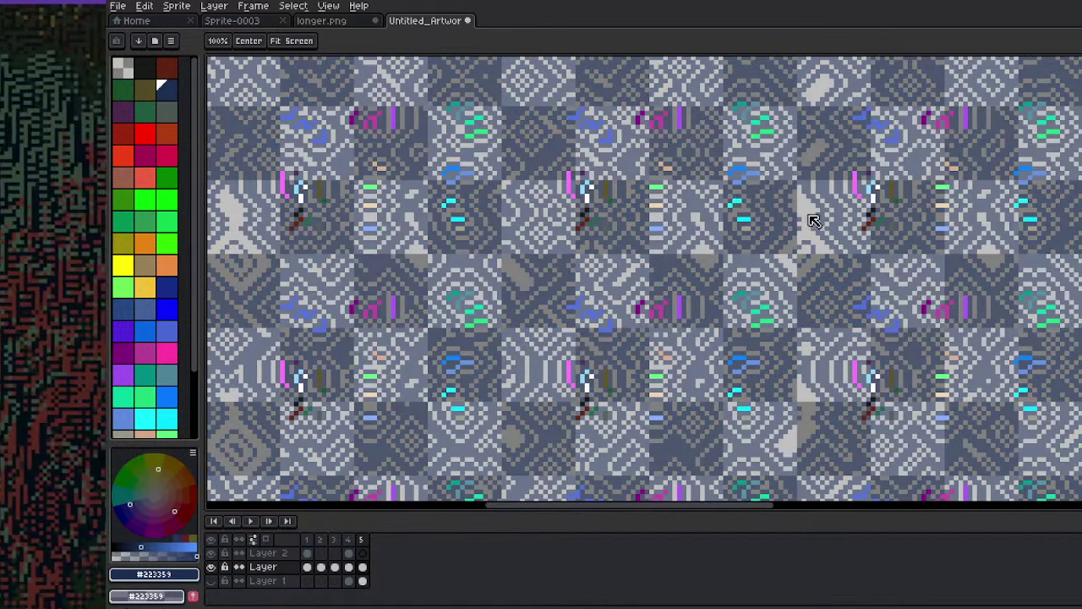
Try extending the change to the darker purple, teal and brown marks, and restore those marks
key("ctrl+z")
key("ctrl+z")
key("ctrl+z")
key("ctrl+z")
key("ctrl+z")
key("ctrl+z")
key("ctrl+z")
key("ctrl+z")
key("ctrl+z")
key("ctrl+z")
key("ctrl+z")
key("ctrl+z")
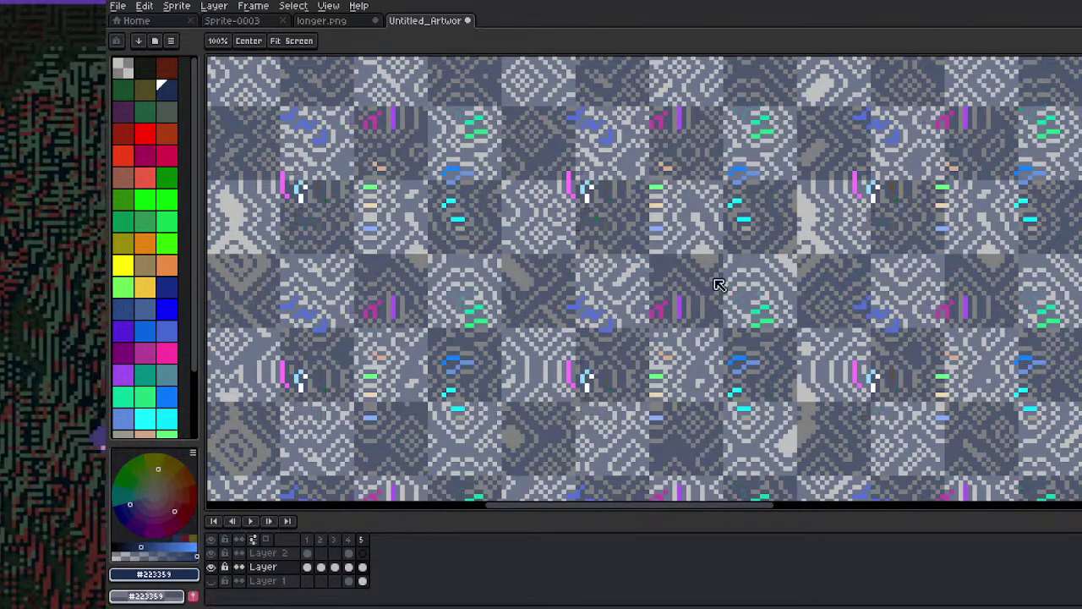
key("ctrl+y")
key("ctrl+y")
key("ctrl+y")
key("ctrl+y")
key("ctrl+y")
key("ctrl+y")
key("ctrl+y")
key("ctrl+y")
key("ctrl+y")
key("ctrl+y")
key("ctrl+y")
key("ctrl+y")
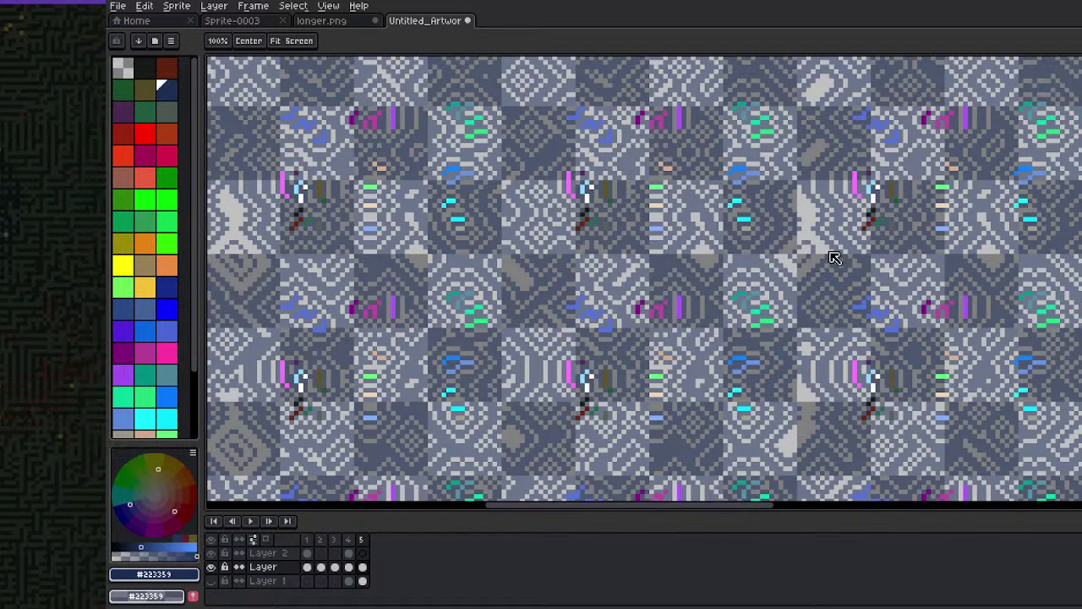
Show Layer 1 again and examine its green-to-pink gradient through the semi-transparent navy of the pattern
key("w")
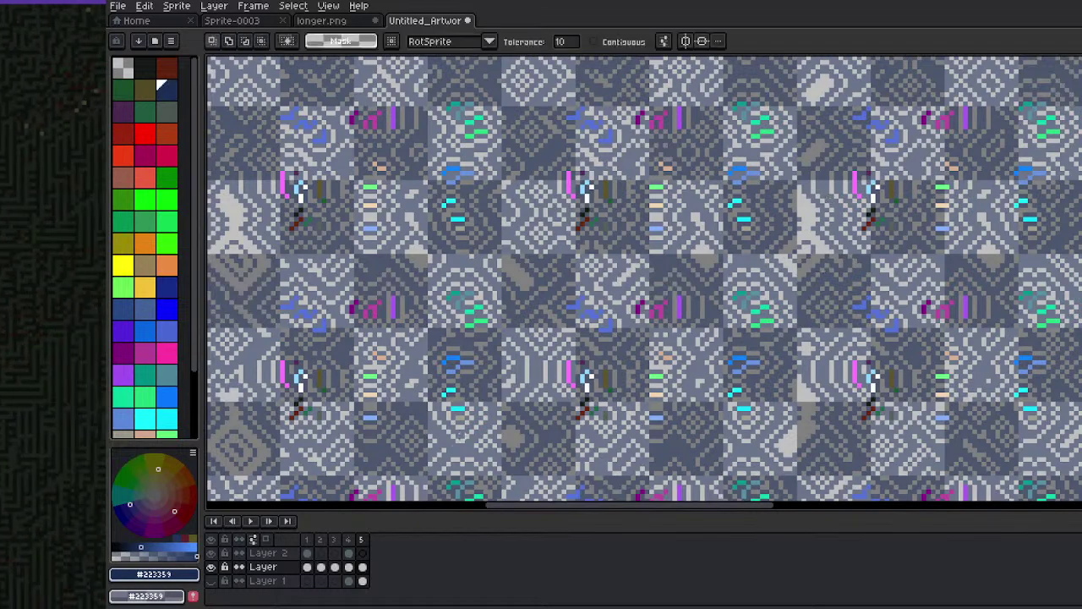
left_click(212, 581)
scroll(573, 275, "down", 4)
scroll(539, 345, "up", 1)
scroll(539, 344, "up", 1)
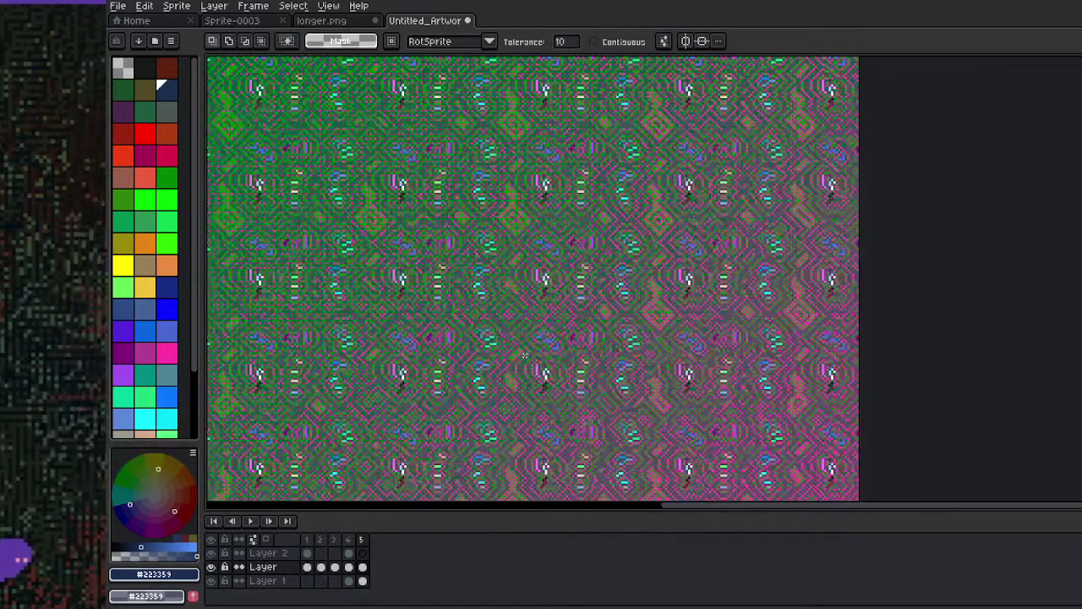
scroll(469, 309, "down", 2)
scroll(617, 256, "up", 1)
scroll(591, 277, "down", 1)
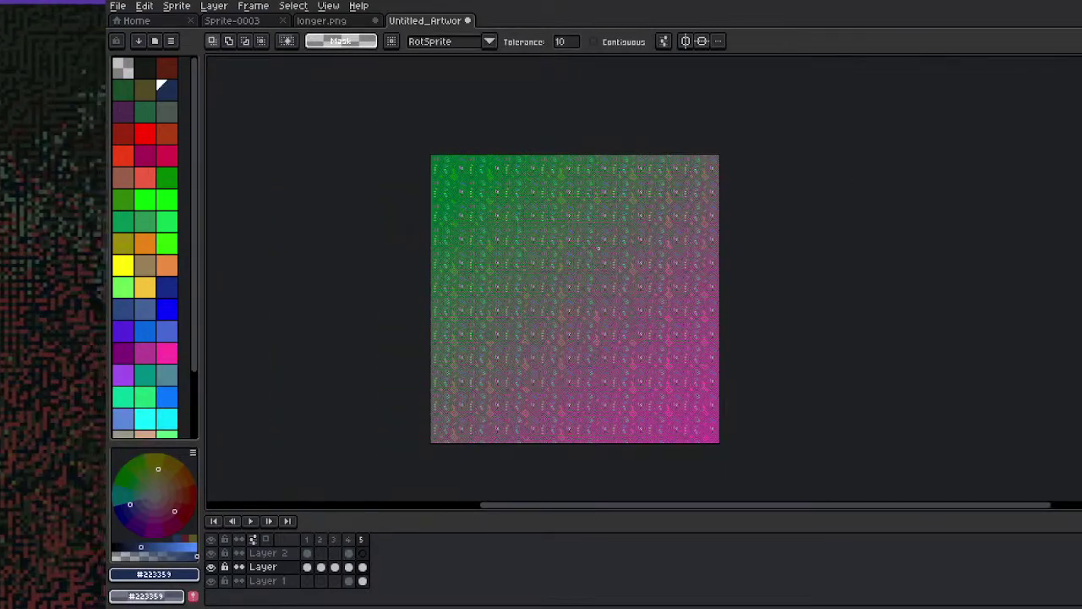
scroll(588, 252, "up", 2)
scroll(578, 304, "up", 1)
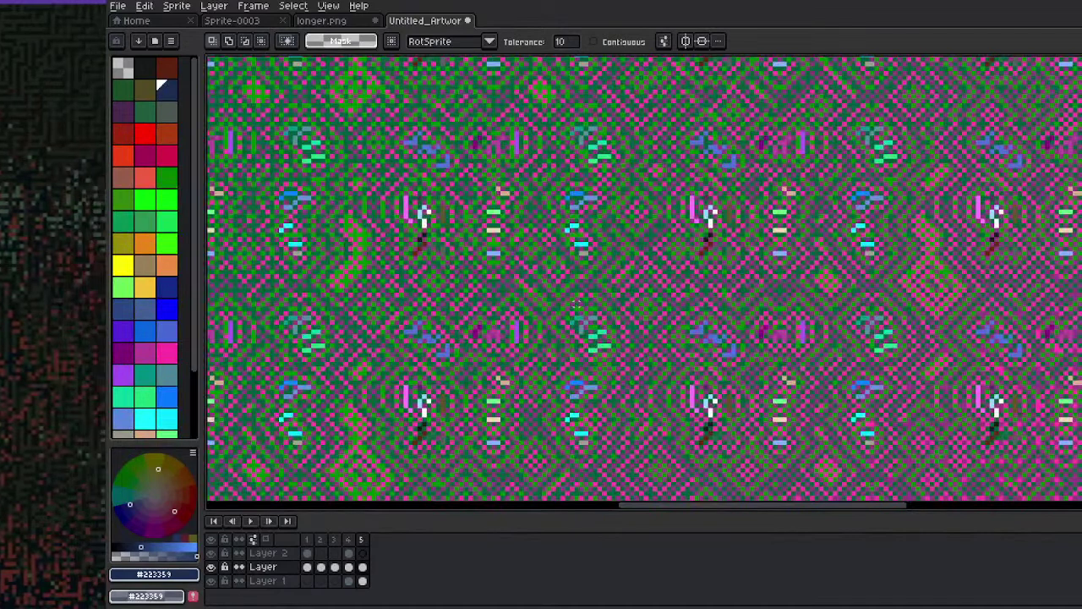
Try rotating the entire pattern diagonally over the gradient on frame 5, and undo the rotation
scroll(585, 294, "down", 3)
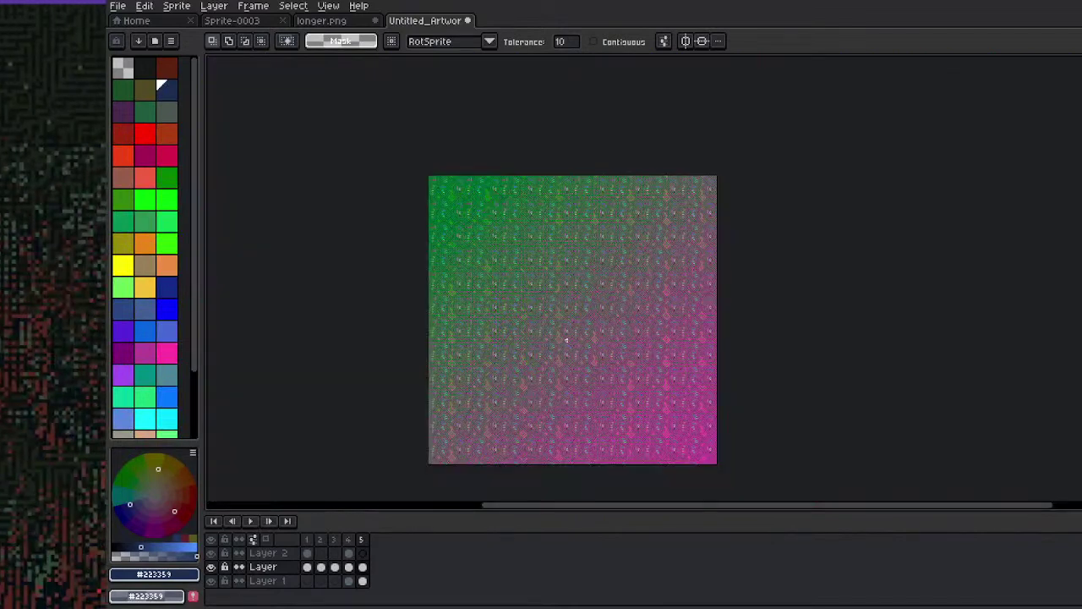
key("ctrl+a")
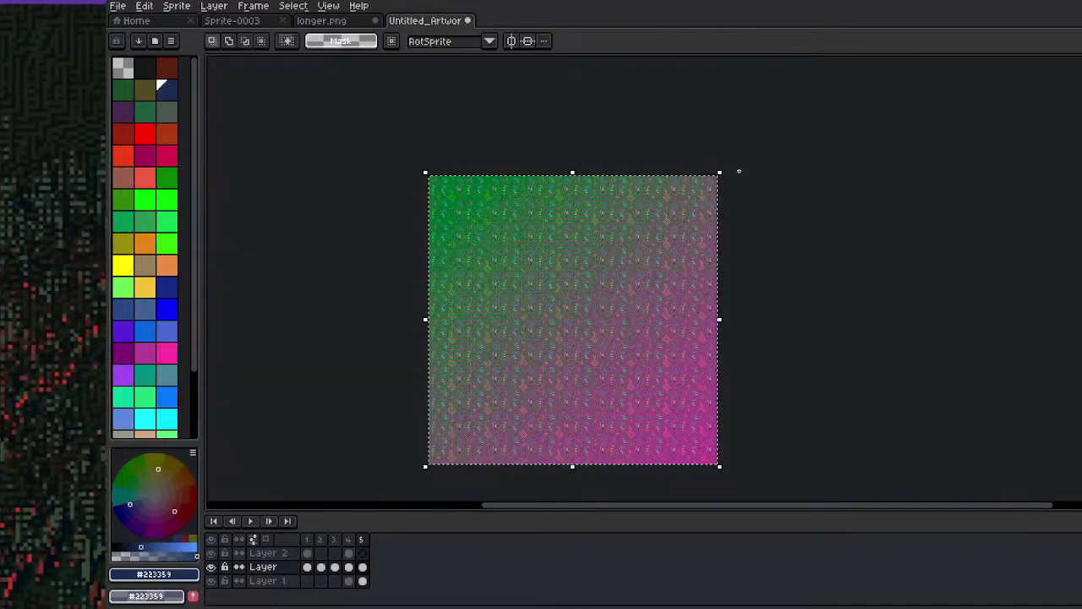
left_click_drag(730, 164, 565, 307)
key("Return")
scroll(565, 306, "up", 2)
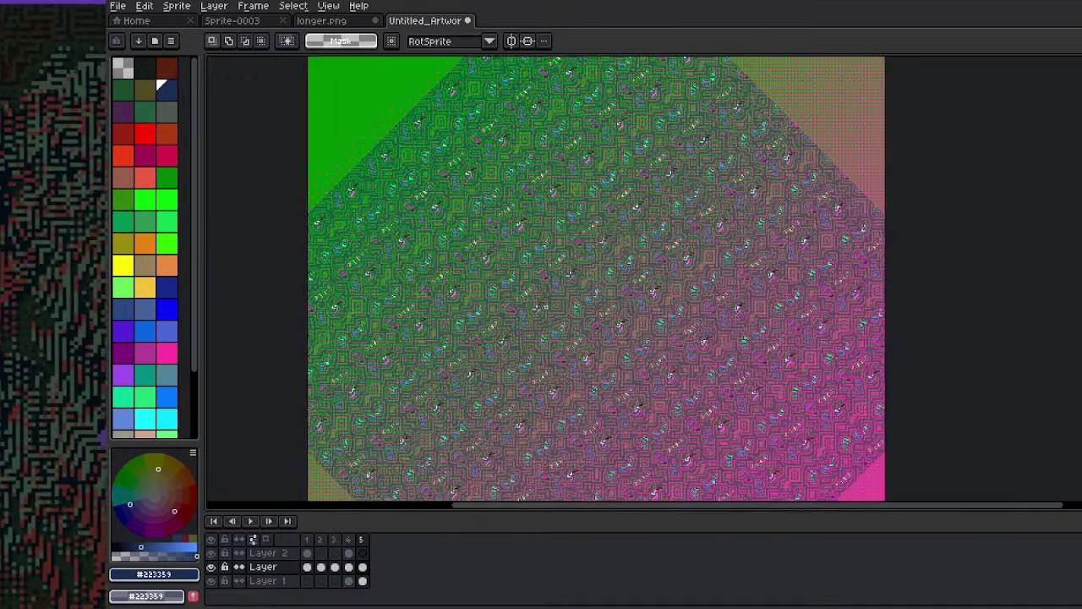
scroll(563, 389, "down", 2)
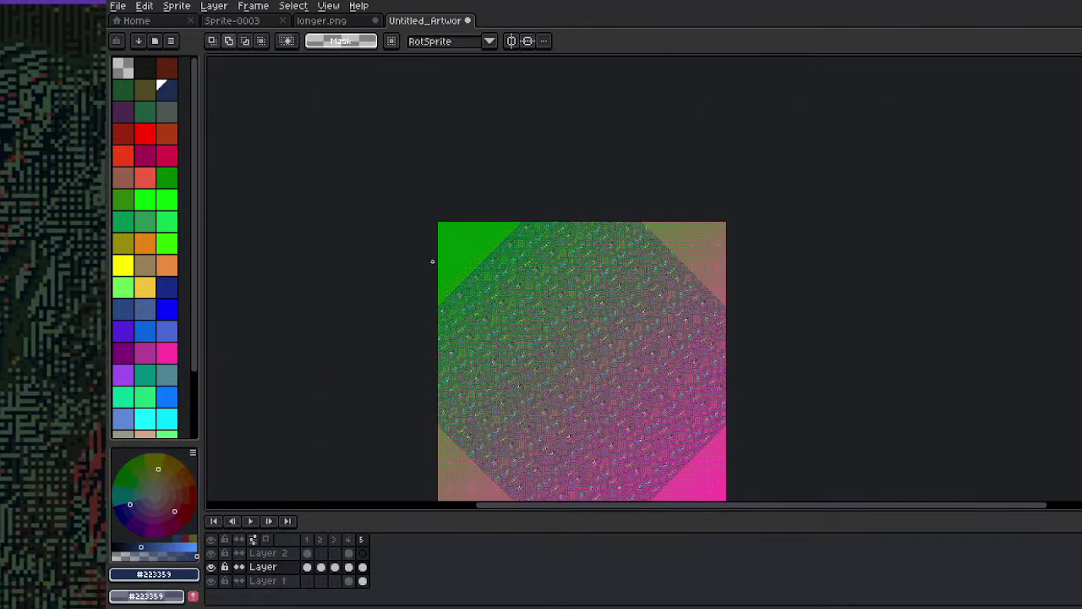
key("shift+g")
left_click_drag(451, 226, 695, 465)
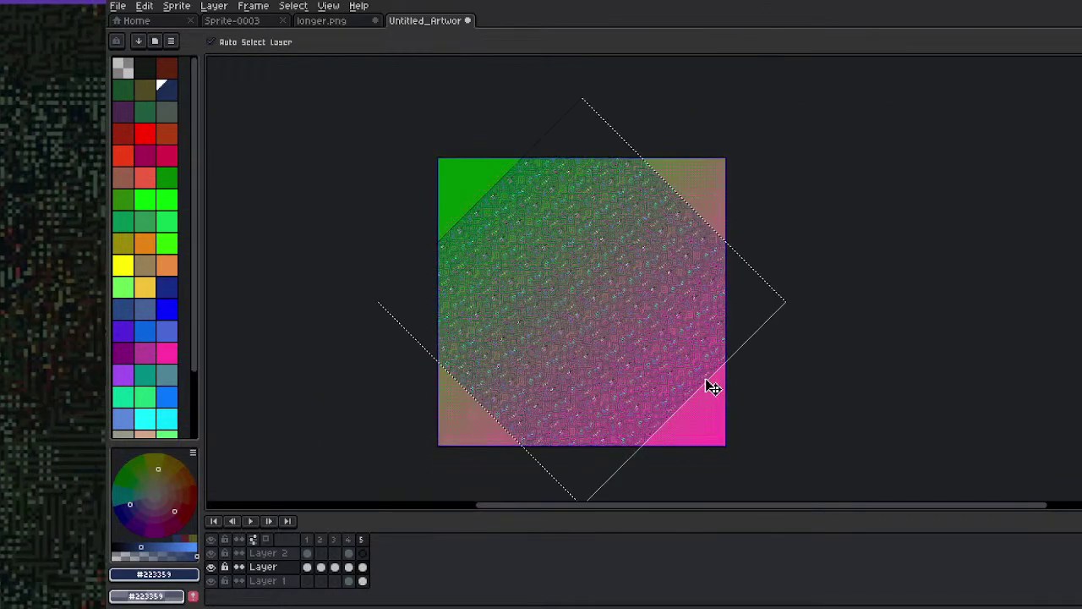
key("shift+g")
key("ctrl+d")
scroll(654, 390, "up", 1)
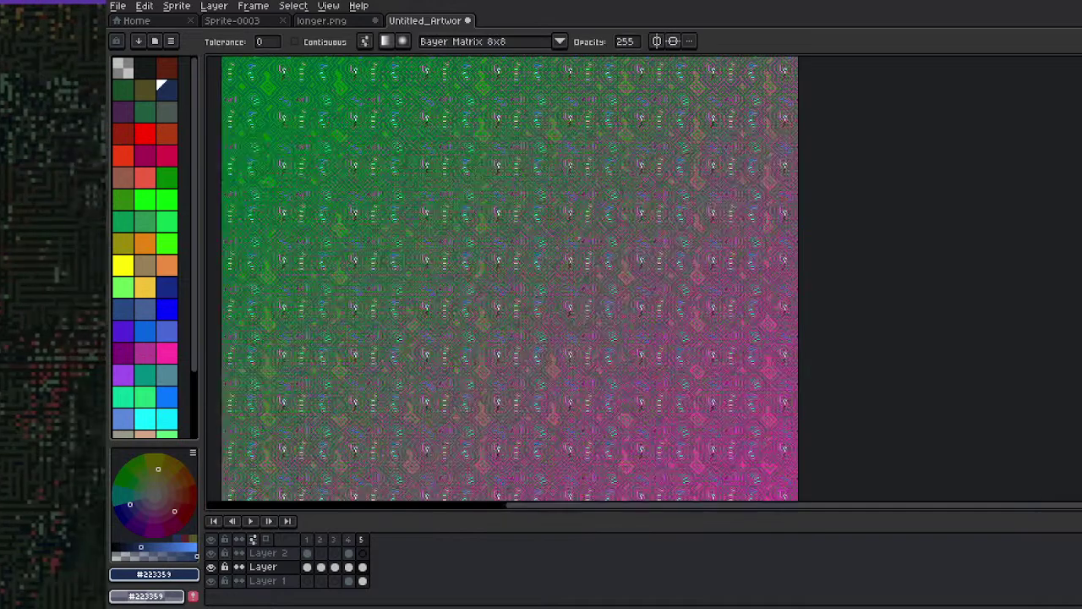
scroll(542, 334, "down", 1)
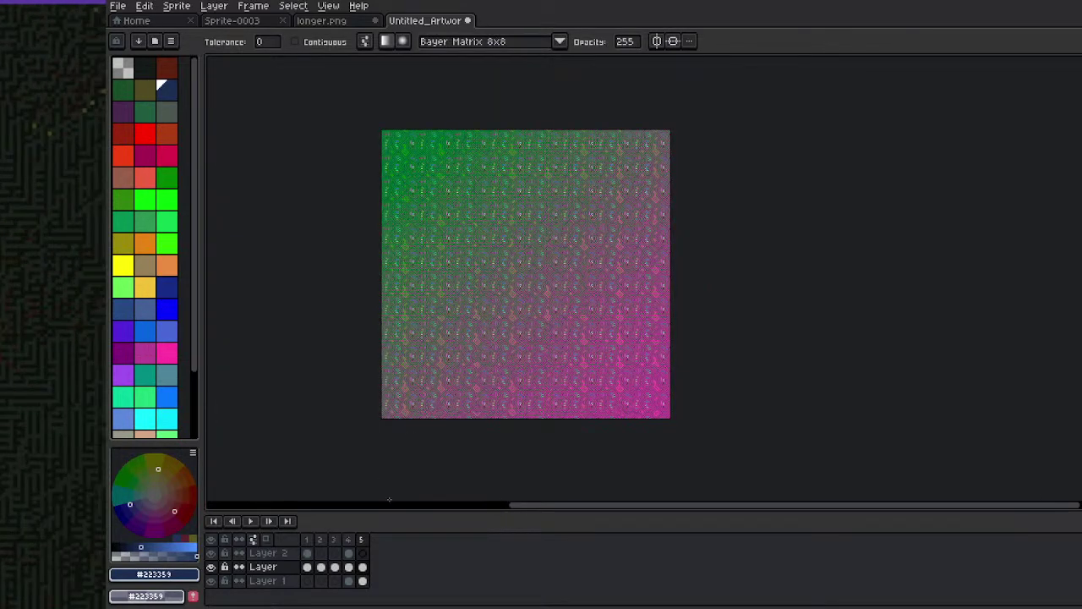
Review the artwork on frames 4, 3 and 2, and return to frame 5
left_click(361, 539)
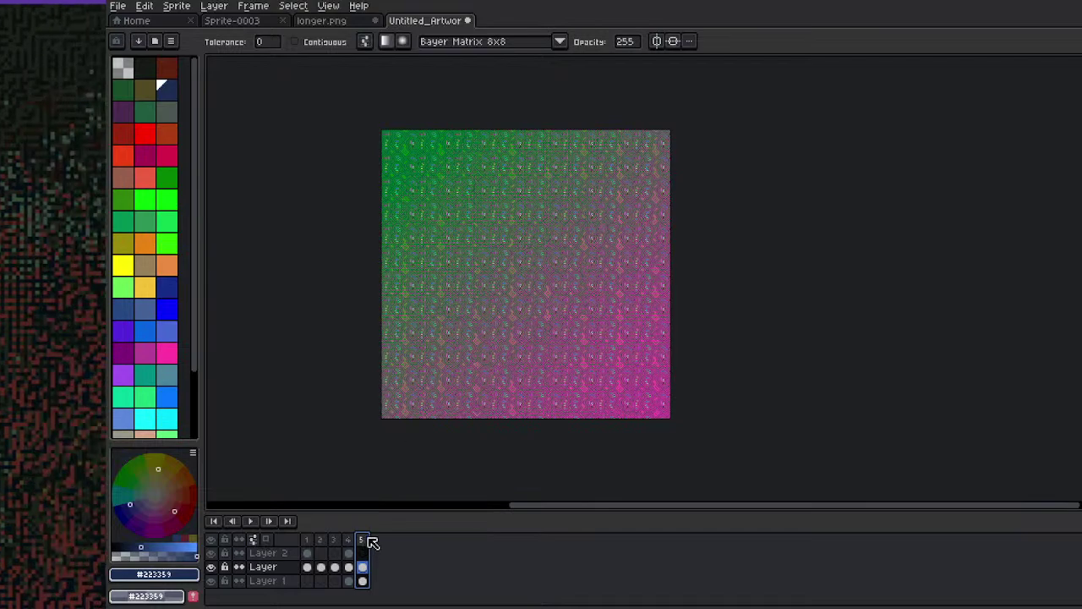
scroll(502, 229, "up", 3)
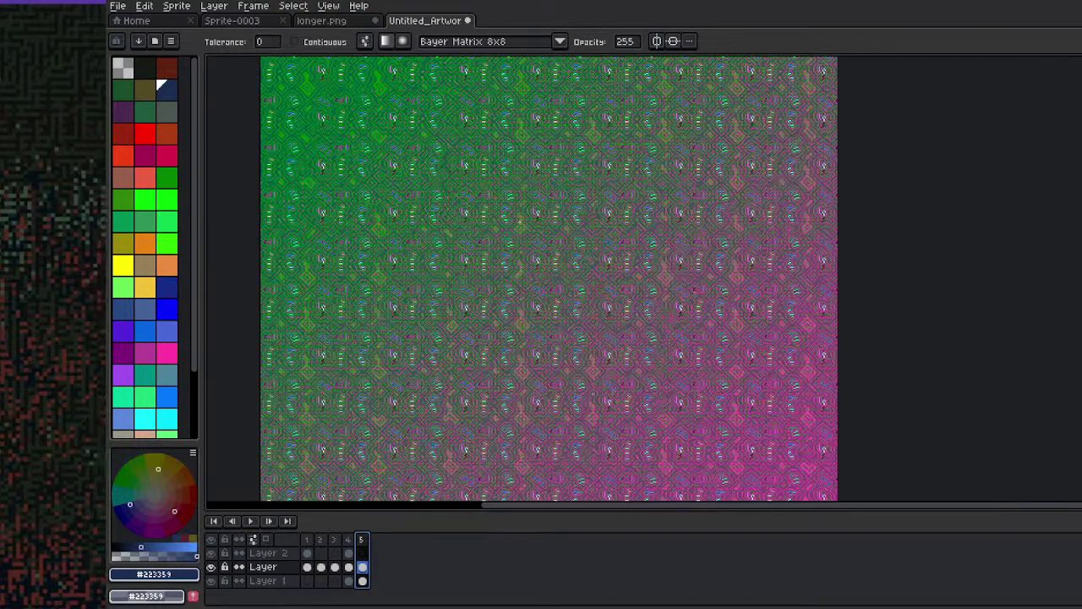
scroll(516, 260, "down", 3)
key("v")
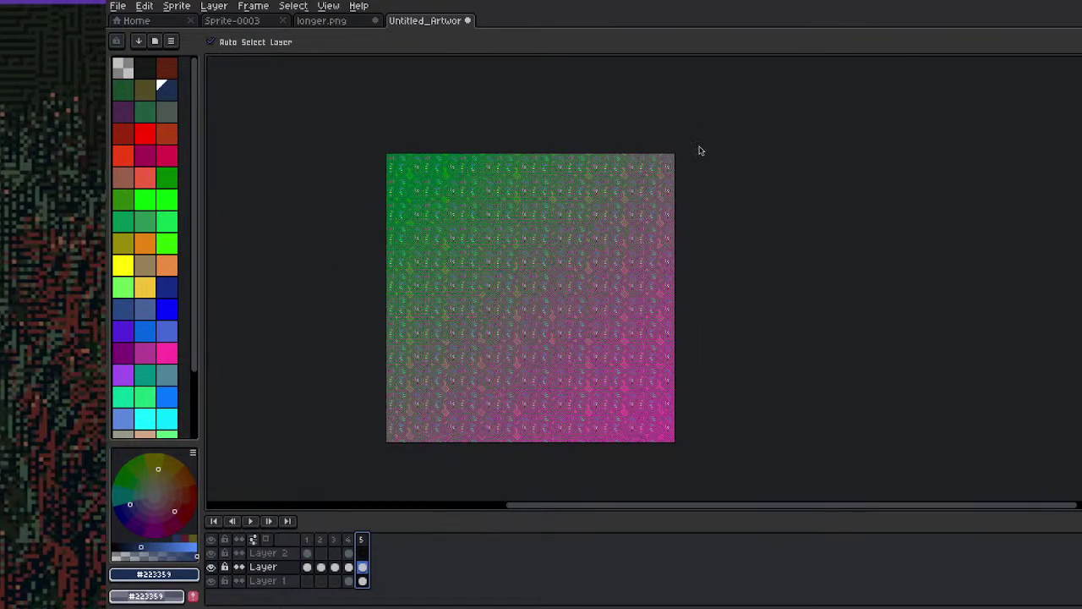
key("b")
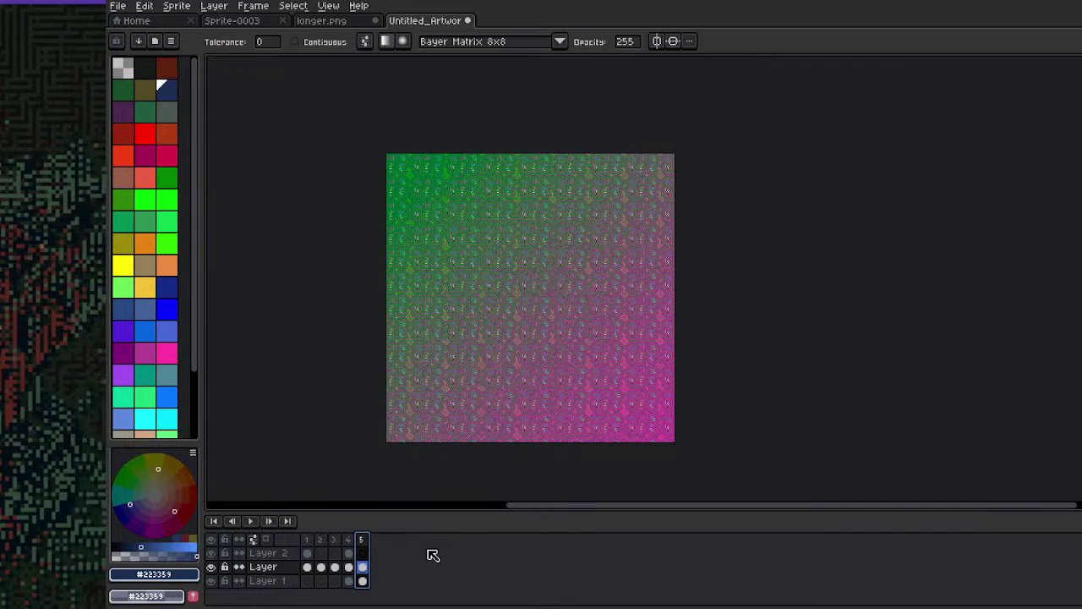
left_click(347, 540)
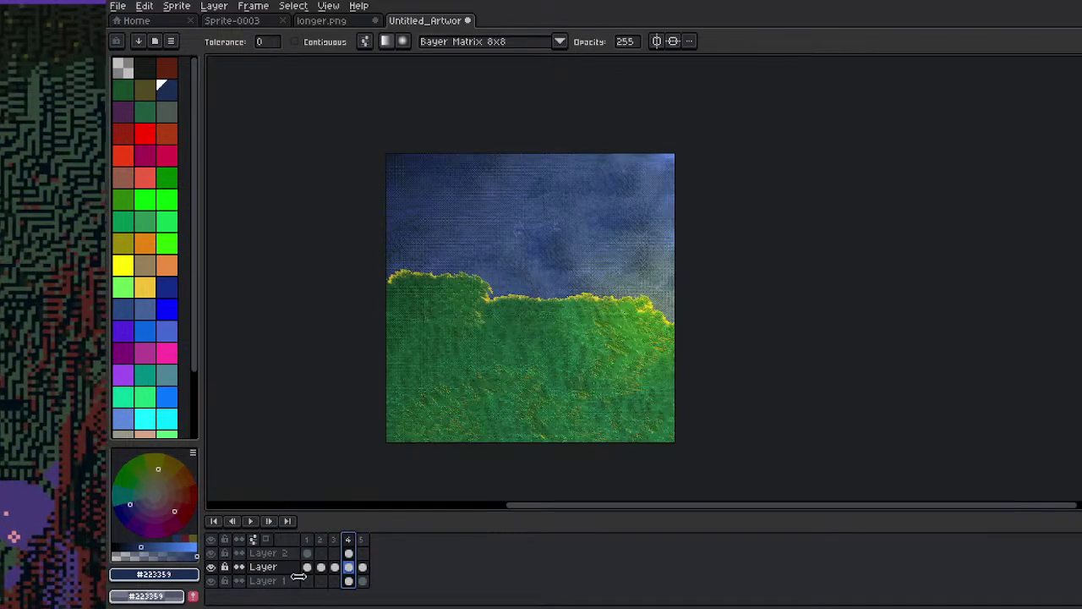
left_click(333, 540)
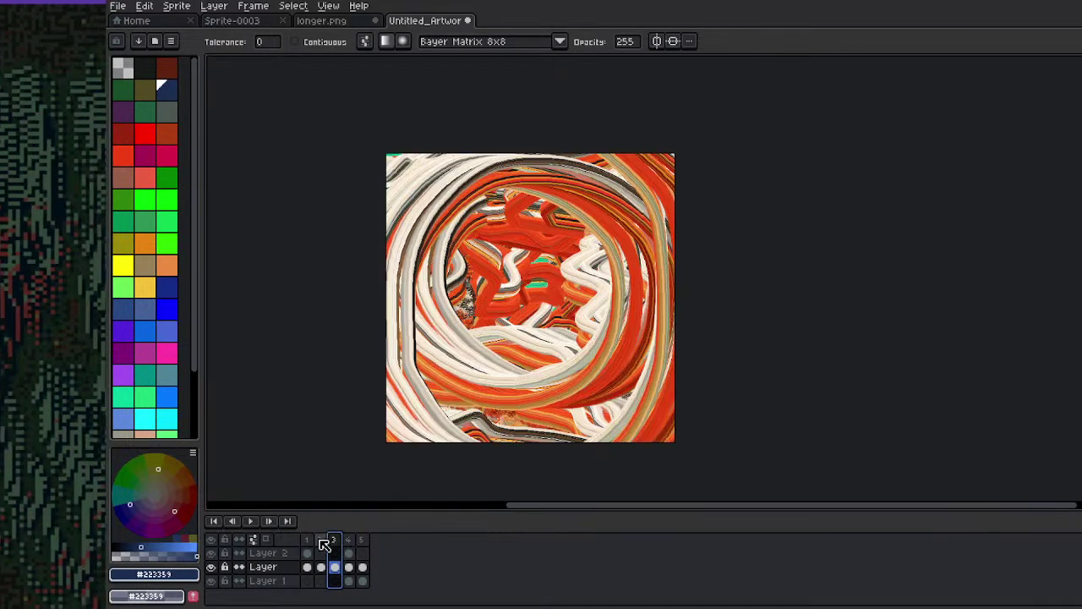
left_click(320, 540)
left_click(363, 540)
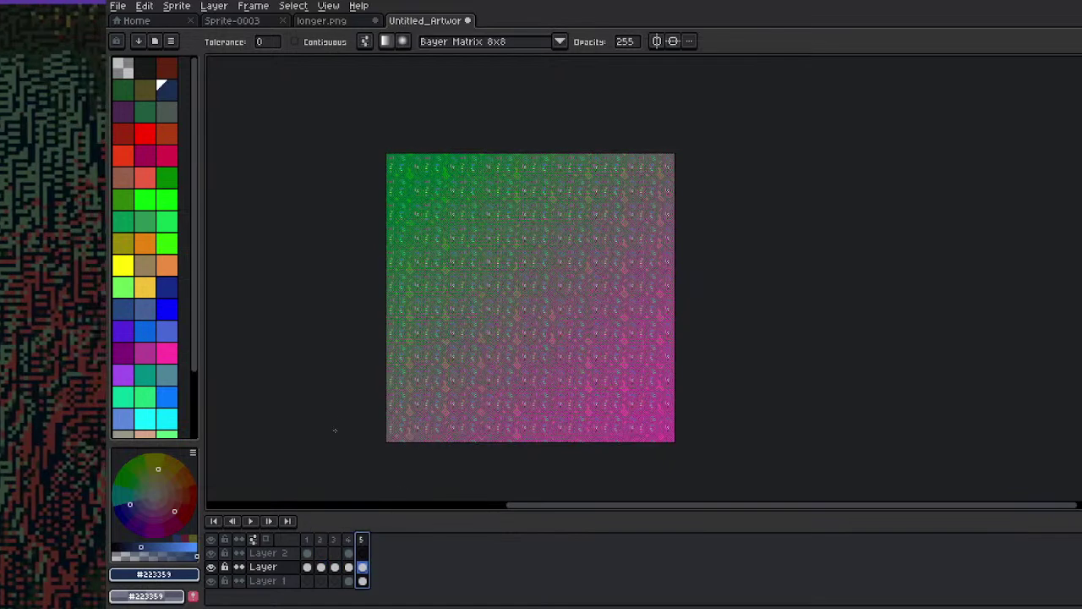
Capture two red dabs from the lowest row on frame 1 as a custom brush and set its opacity to 255
left_click(307, 539)
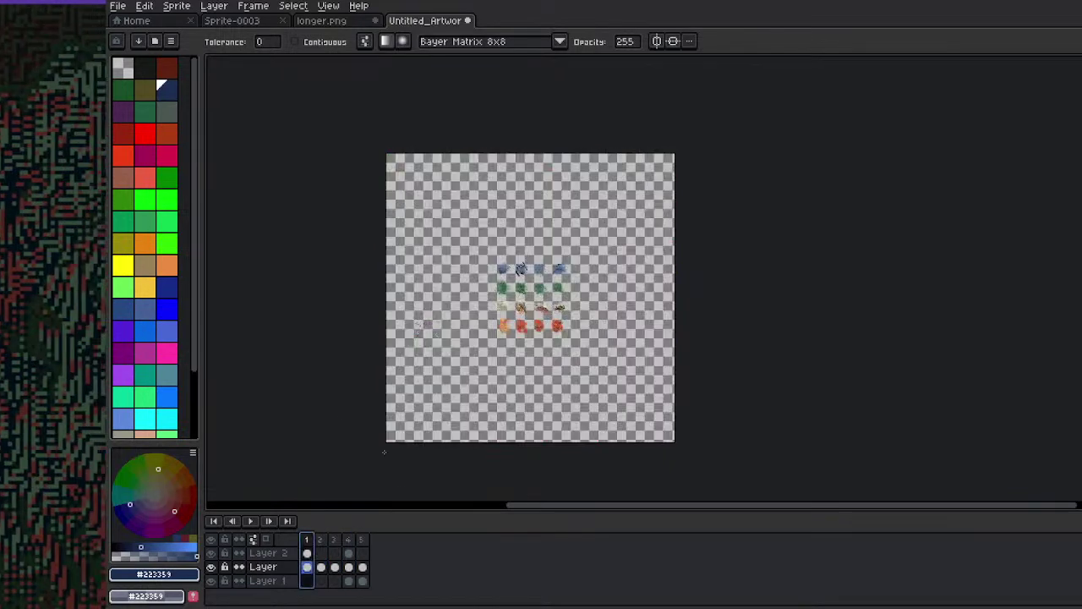
scroll(518, 222, "up", 2)
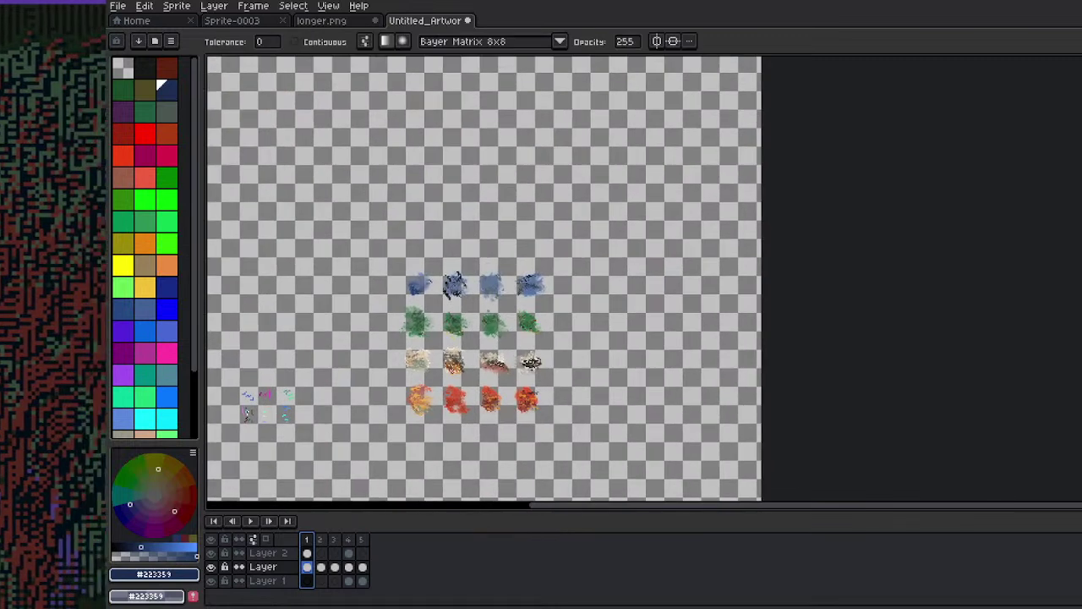
key("m")
left_click(401, 376)
left_click_drag(433, 375, 512, 423)
key("ctrl+d")
key("b")
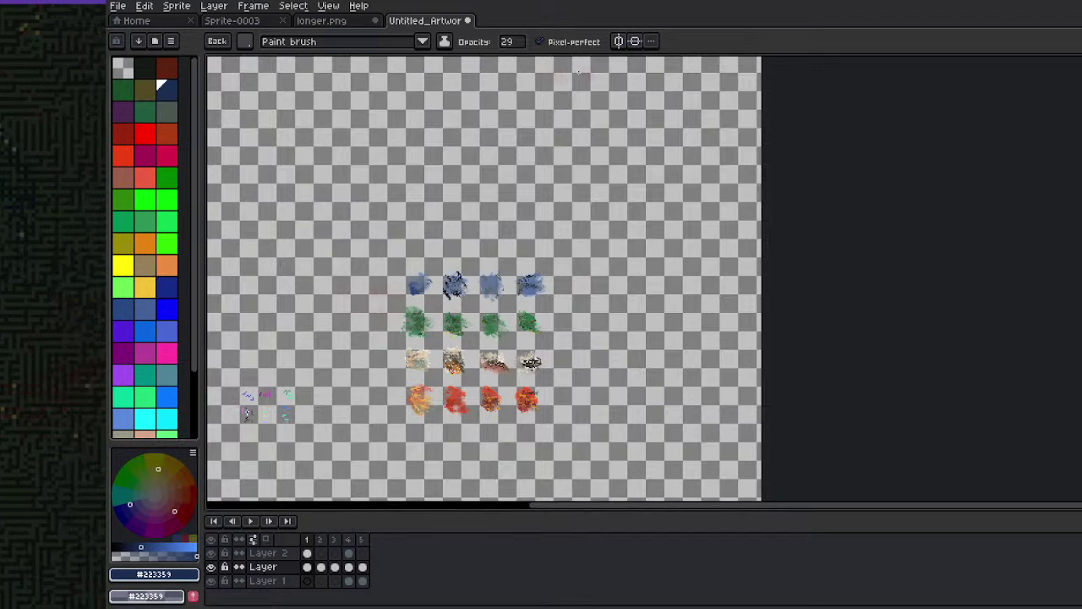
mouse_move(510, 42)
left_mouse_down()
mouse_move(581, 66)
mouse_move(696, 79)
left_mouse_up()
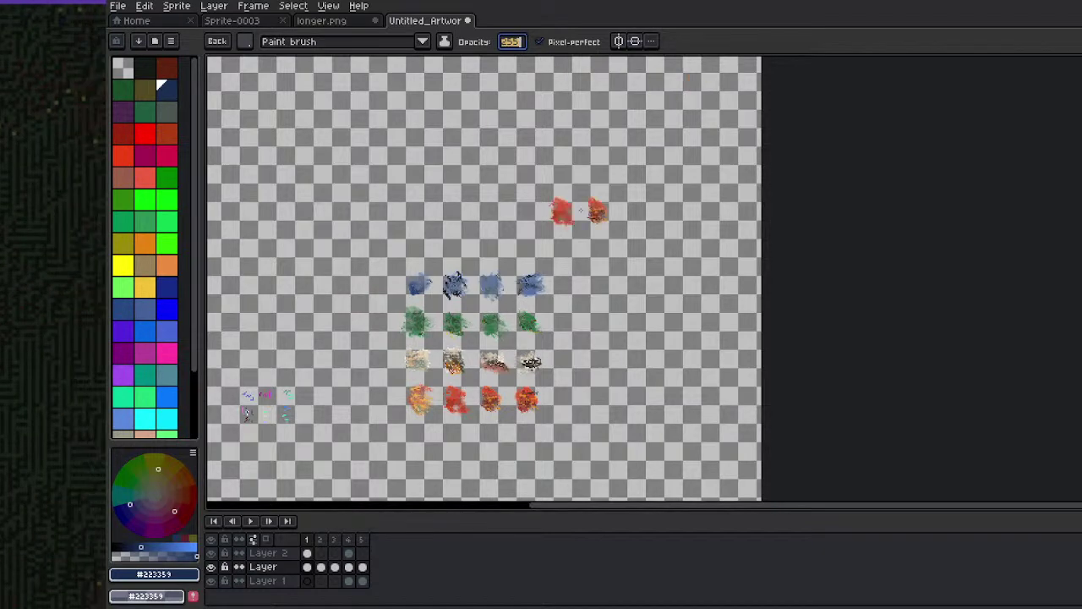
Try a freehand selection of a figure-like shape over the pattern on frame 5, and deselect it
left_click(362, 539)
scroll(522, 332, "down", 2)
scroll(521, 335, "up", 2)
scroll(499, 372, "down", 2)
scroll(506, 354, "down", 1)
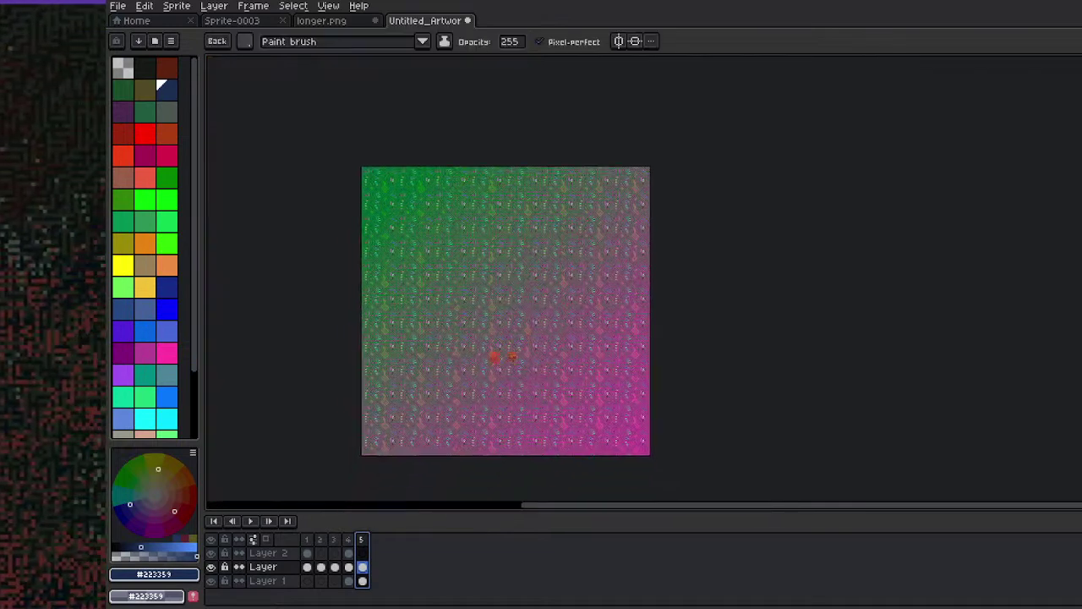
key("m")
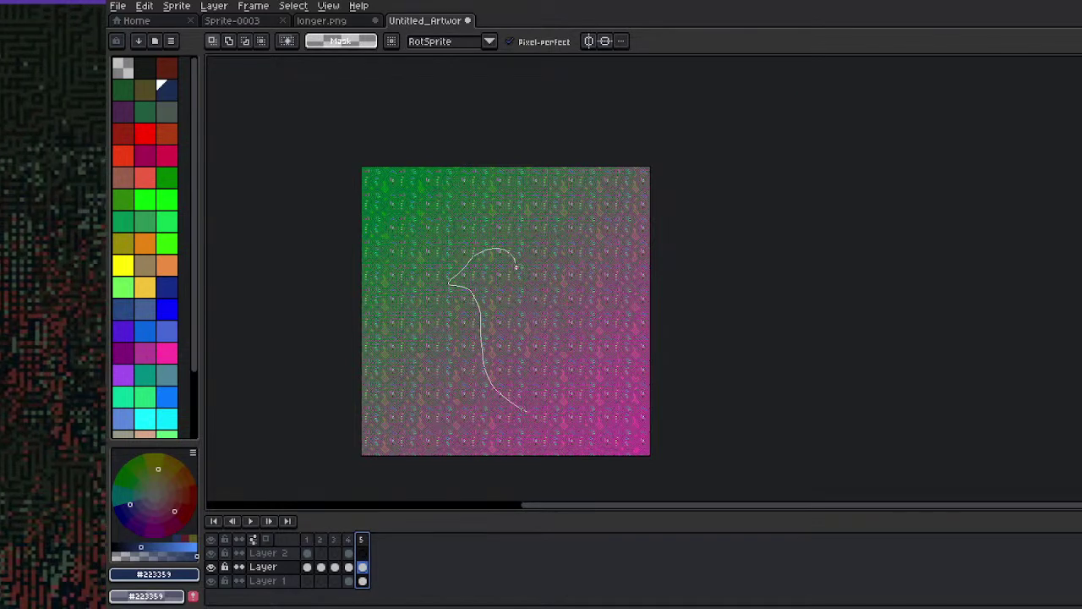
left_click_drag(571, 411, 575, 414)
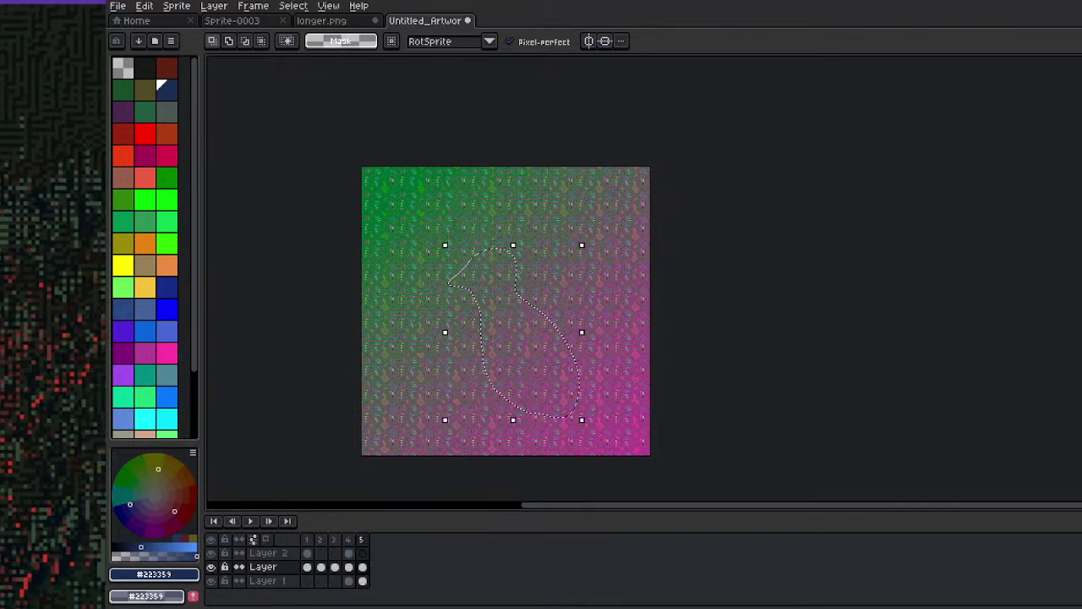
key("ctrl+d")
scroll(505, 256, "up", 1)
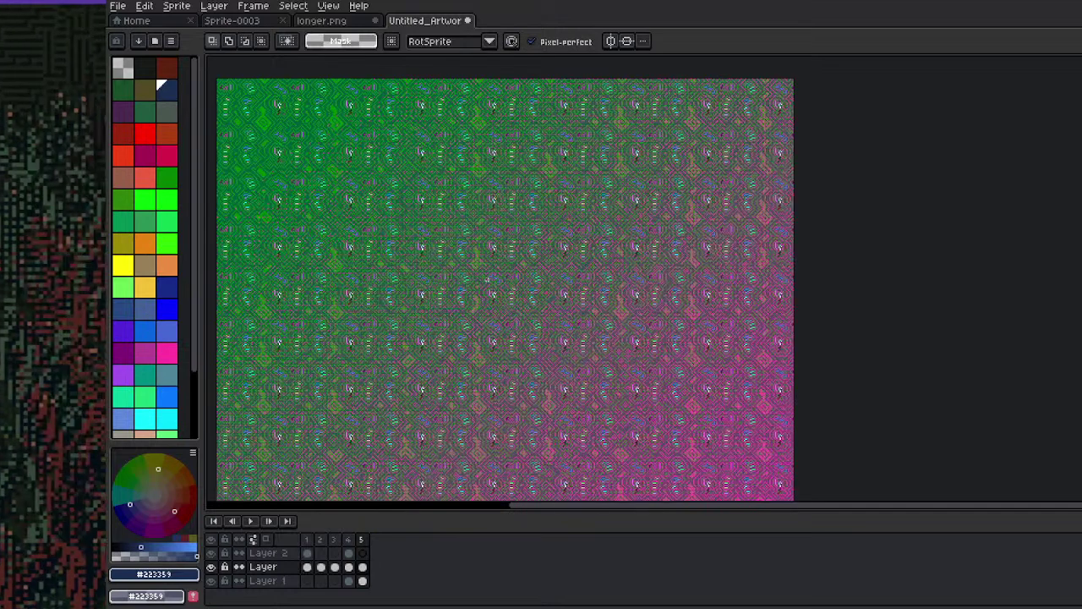
Draw a filled bright-green figure with a narrow head and rounded body on Layer 2's frame 5, using palette colour Idx-26
left_click(167, 244)
key("b")
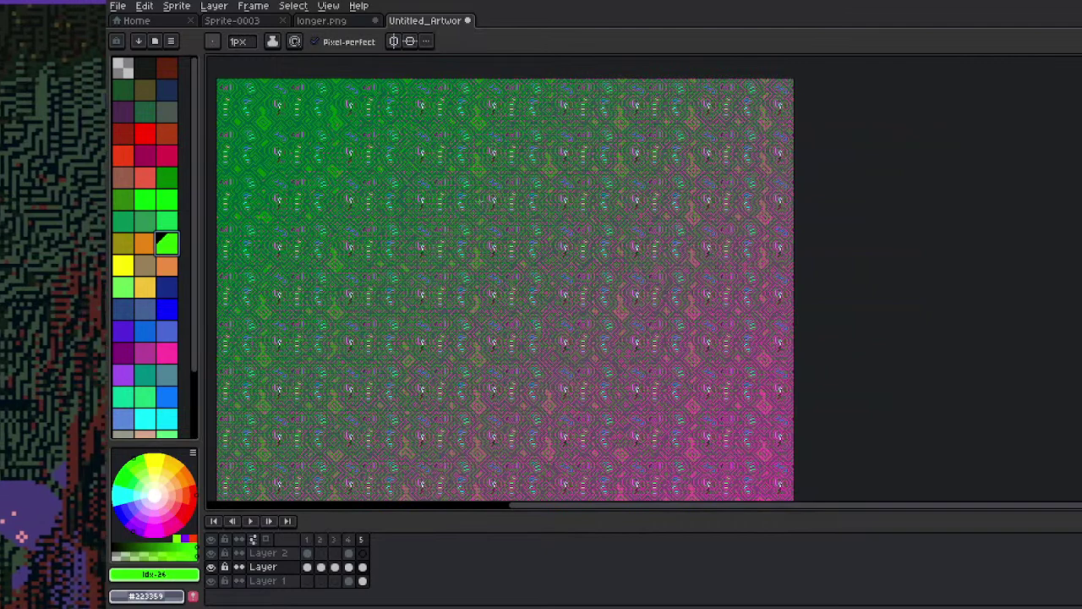
left_click(362, 553)
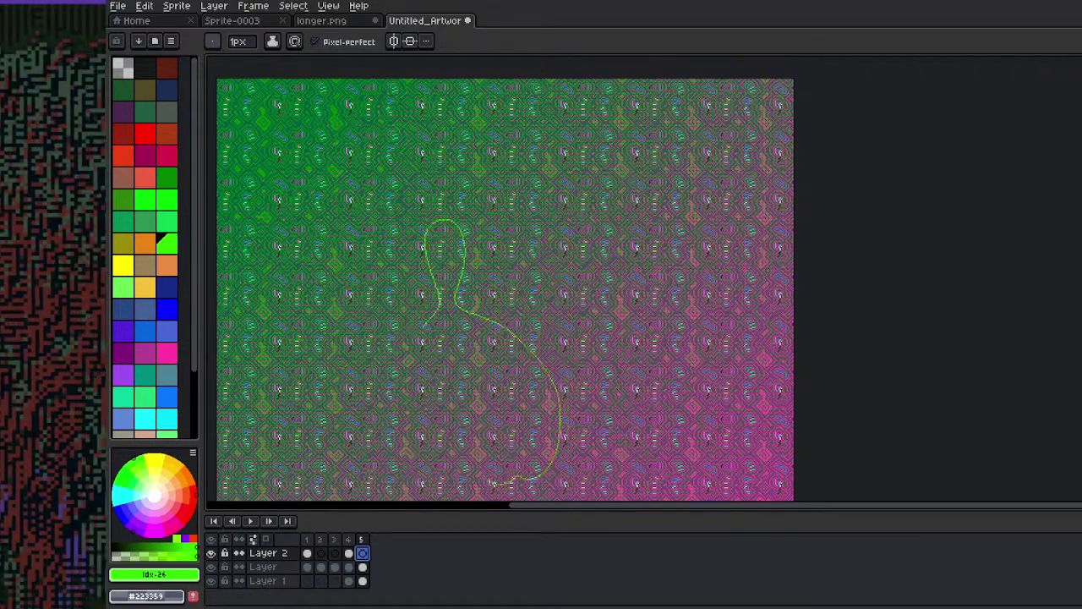
left_click_drag(427, 361, 424, 327)
left_click_drag(451, 408, 490, 157)
Draw two long, thin, filled legs beneath the green figure's body
scroll(474, 266, "down", 1)
scroll(470, 268, "up", 1)
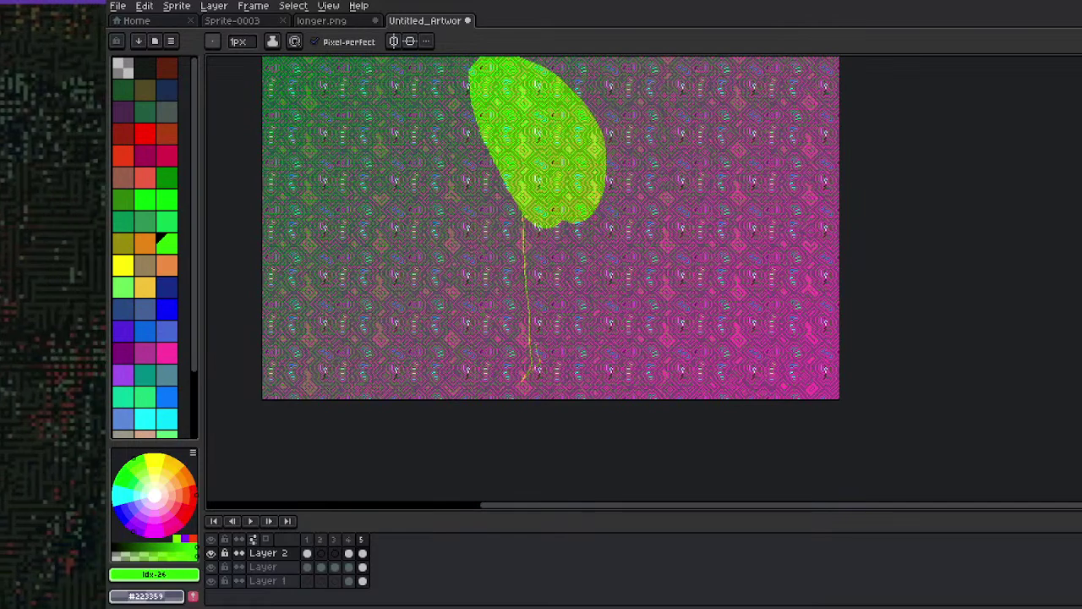
left_click_drag(549, 236, 551, 222)
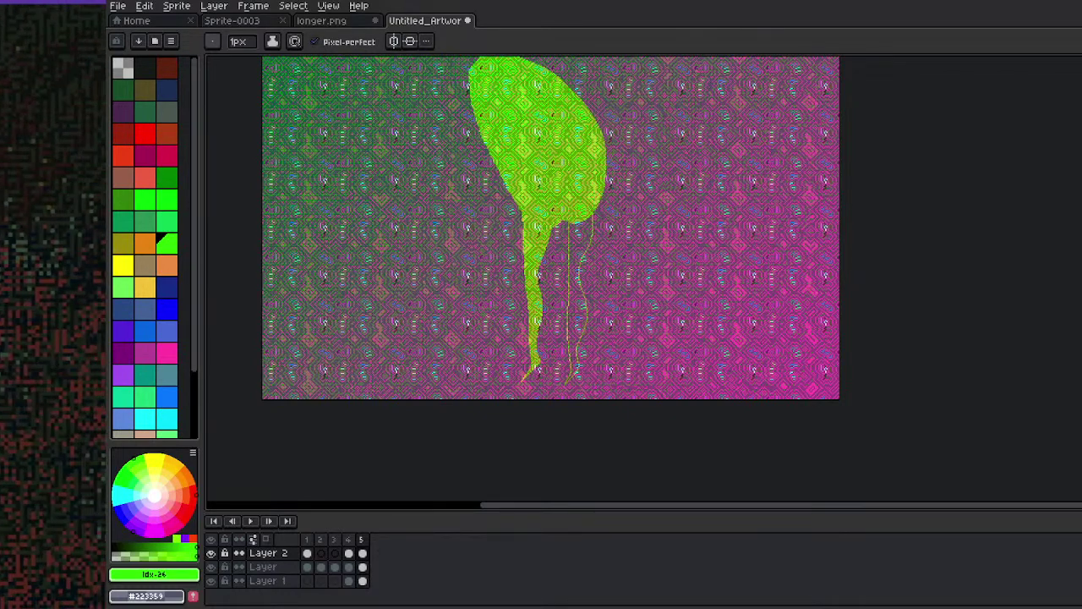
left_click_drag(592, 216, 590, 211)
Draw two filled, curving arms with small fingers reaching out from the left side of the green figure
left_click_drag(561, 141, 570, 324)
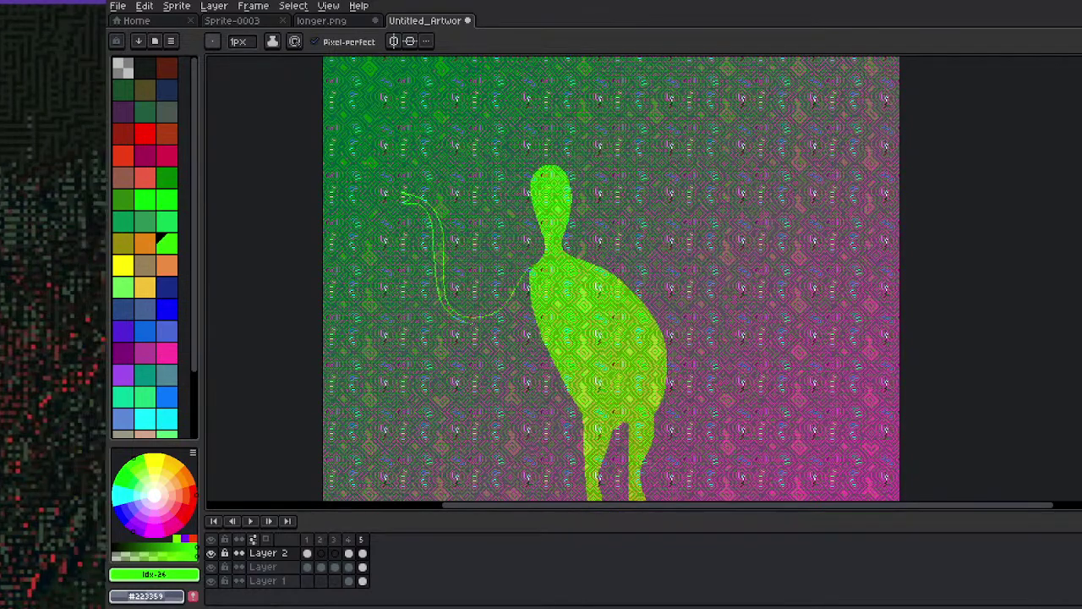
left_click(440, 254)
scroll(634, 319, "down", 1)
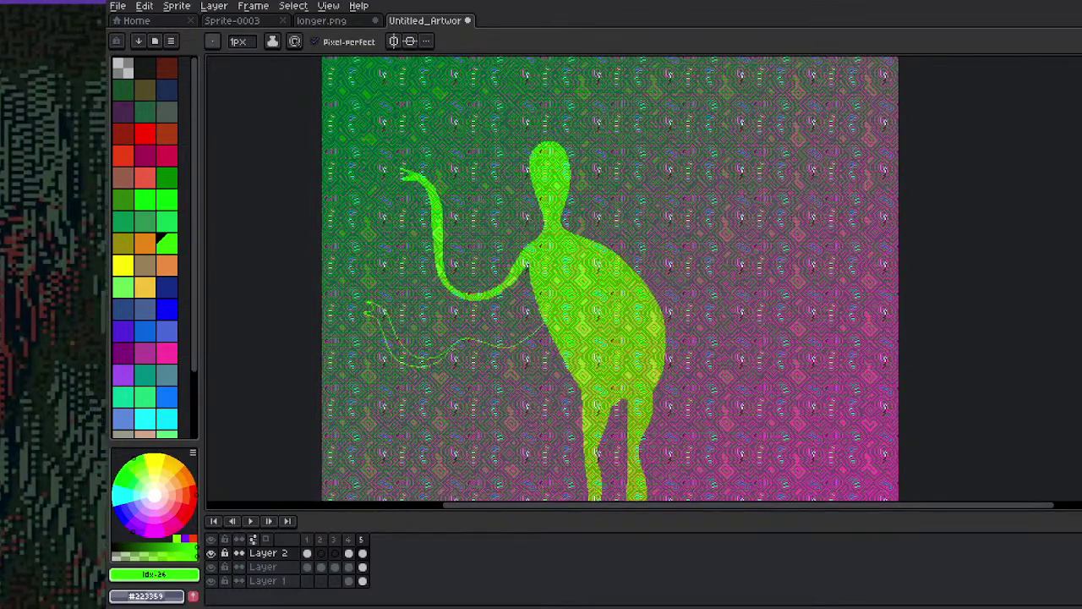
left_click(404, 353)
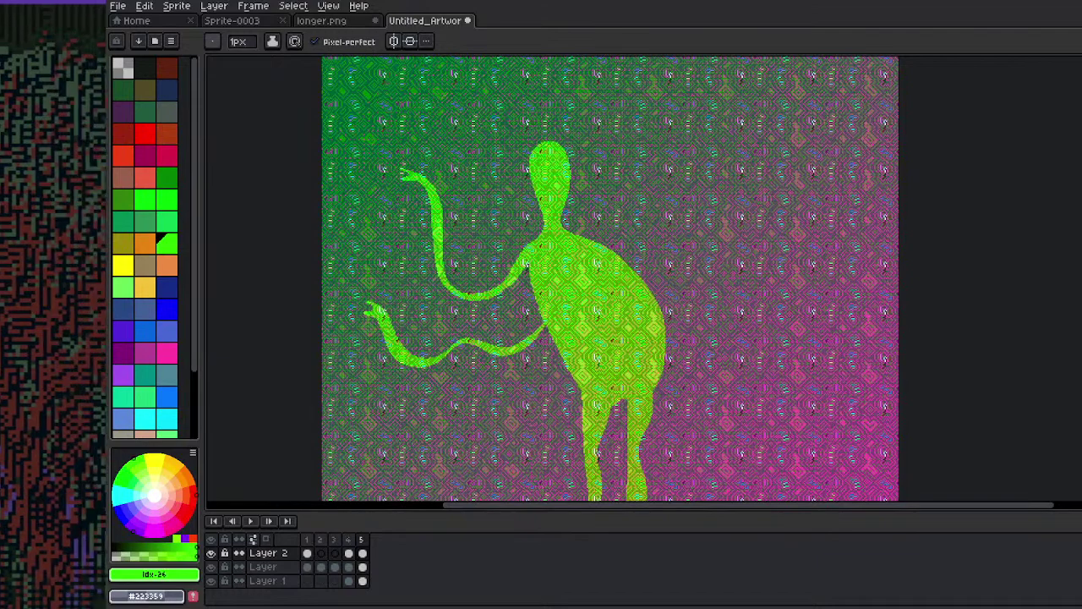
Select both of the figure's left arms with a freehand selection that stops at the edge of the body
left_click_drag(637, 236, 619, 315)
left_click_drag(587, 360, 563, 321)
mouse_move(535, 374)
left_mouse_down()
mouse_move(519, 370)
mouse_move(533, 354)
left_mouse_up()
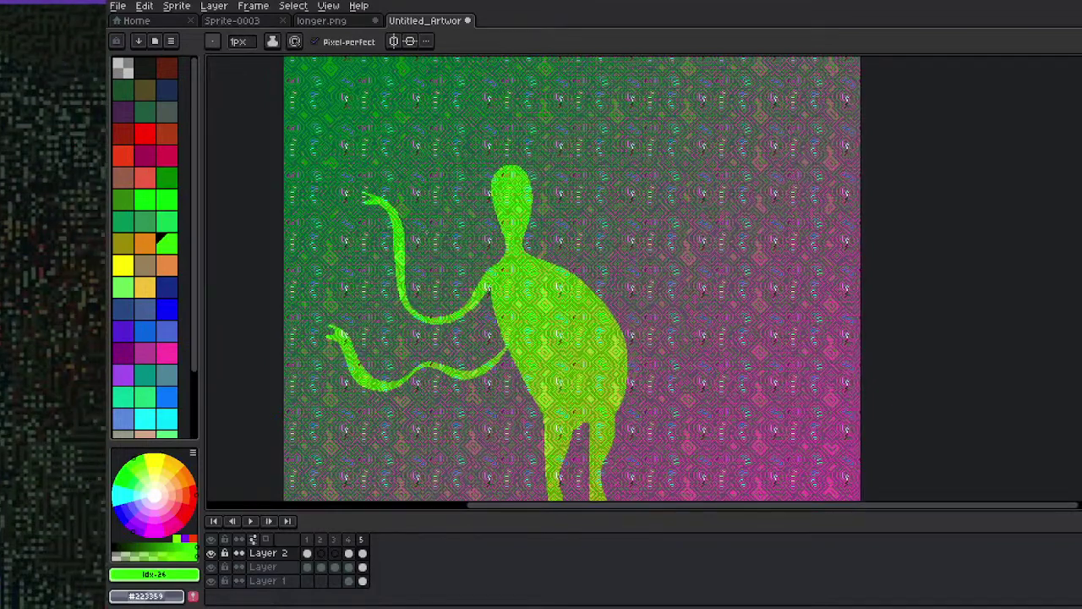
key("m")
mouse_move(362, 161)
left_mouse_down()
mouse_move(314, 267)
mouse_move(309, 346)
mouse_move(345, 410)
mouse_move(405, 409)
mouse_move(500, 376)
left_mouse_up()
left_click_drag(488, 272, 438, 177)
left_click(508, 256, "alt")
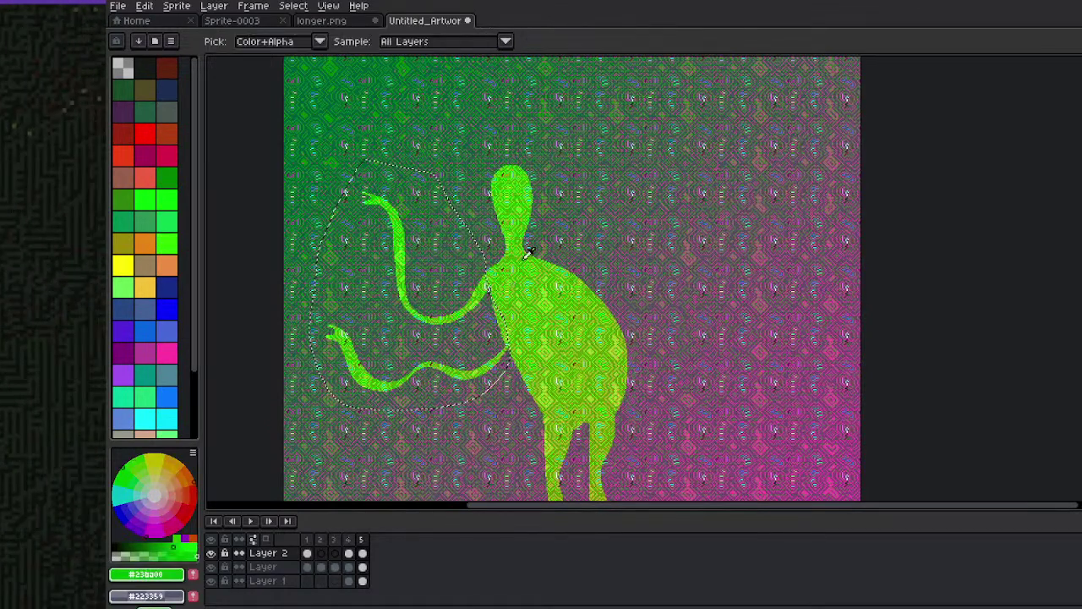
Place a copy of the selected arms on the right side of the figure and flip it horizontally
mouse_move(402, 281)
left_mouse_down()
mouse_move(459, 278)
mouse_move(650, 228)
left_mouse_up()
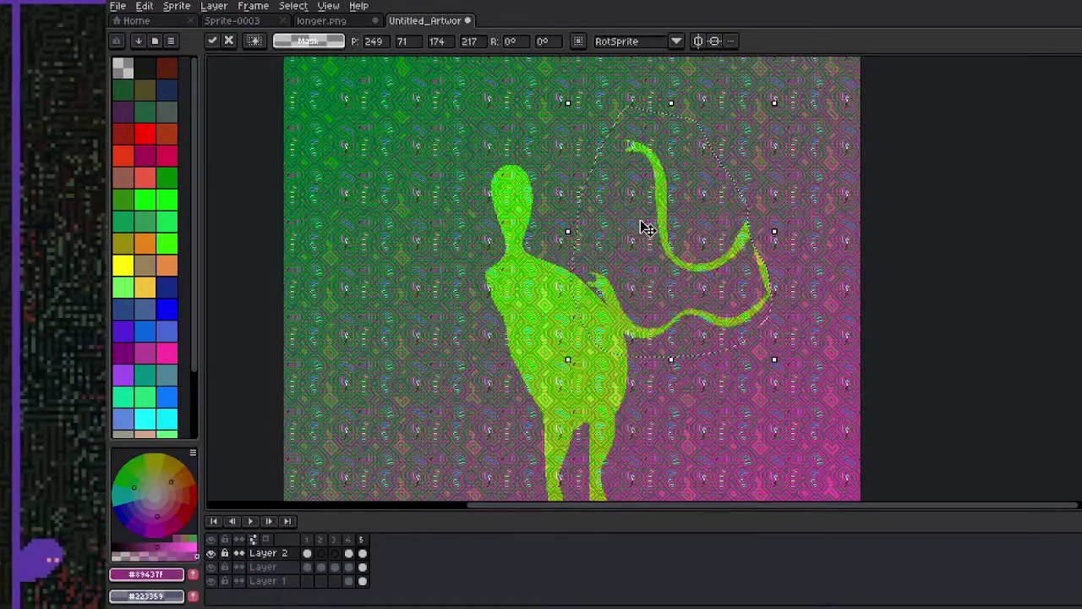
key("ctrl+z")
left_click_drag(410, 288, 717, 292)
key("shift+h")
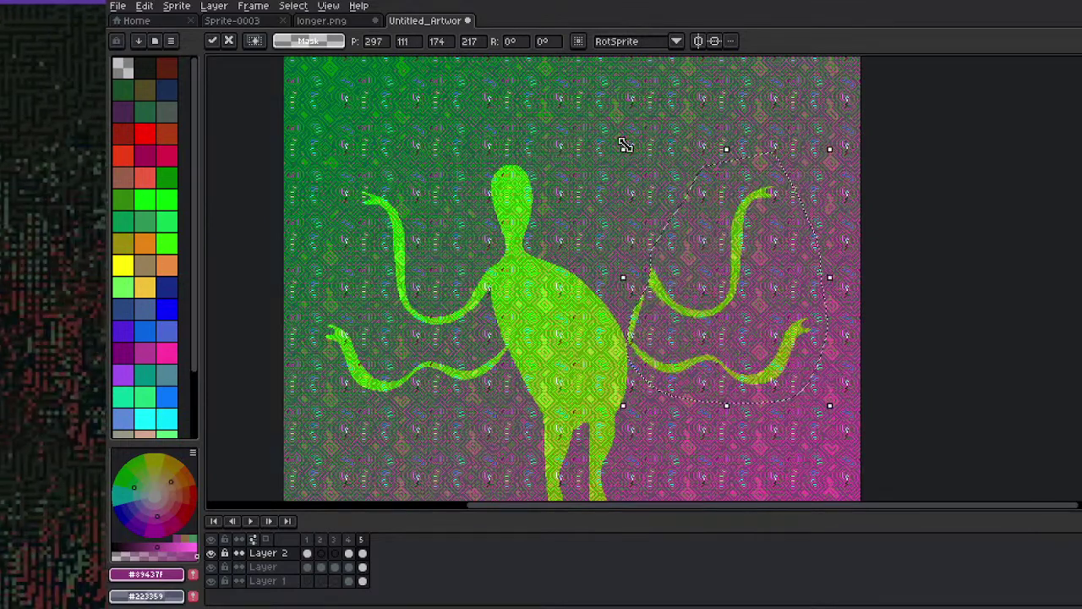
Rotate the copied arms to 36.3° and move them so they join the right side of the body
left_click_drag(616, 150, 541, 218)
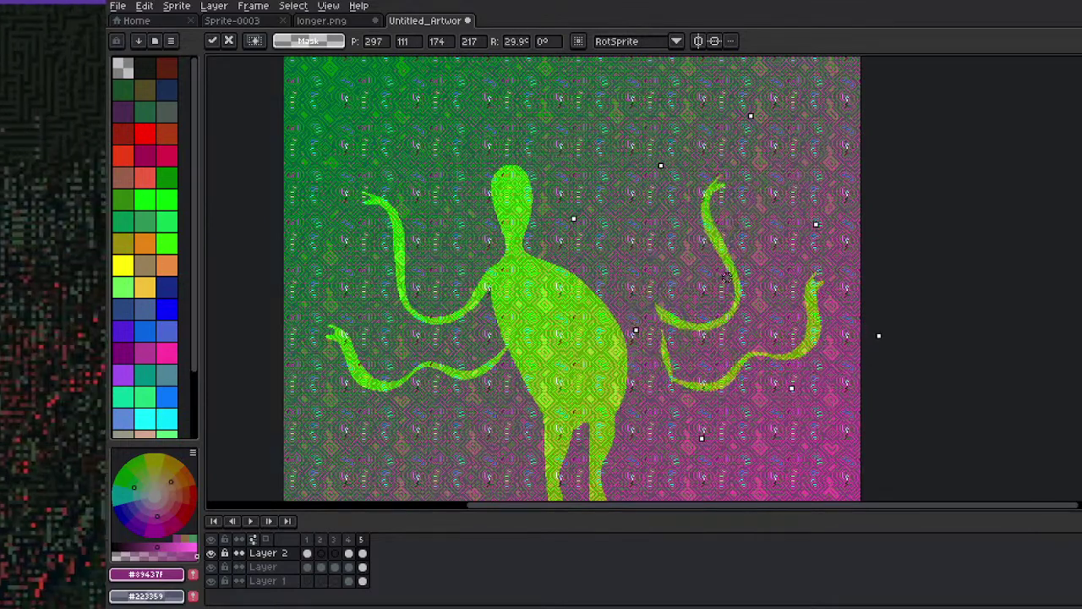
left_click_drag(701, 338, 648, 318)
left_click_drag(691, 102, 678, 92)
left_click_drag(675, 249, 657, 229)
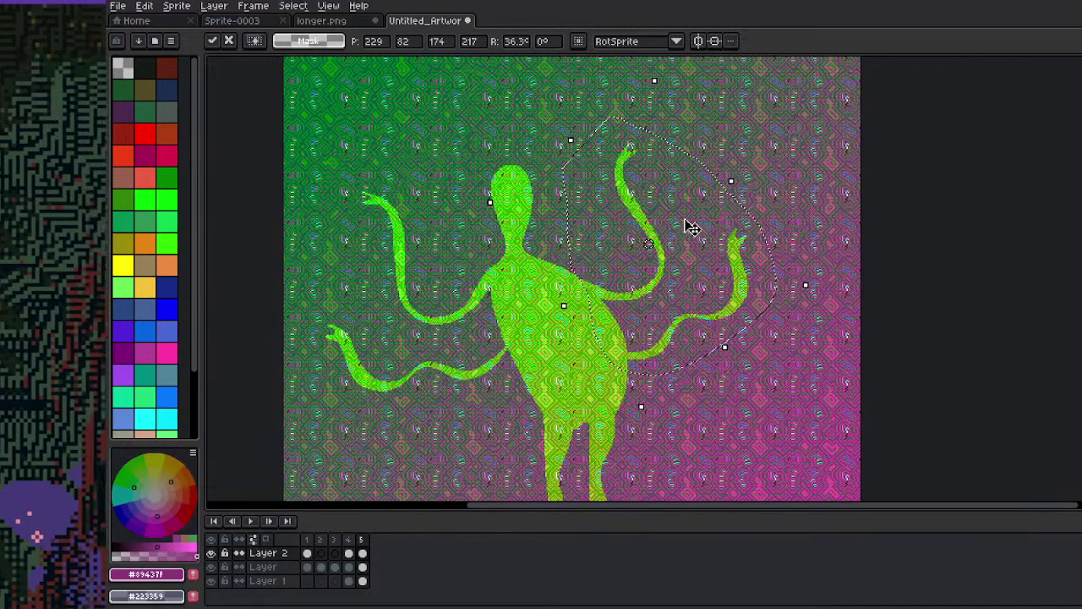
Apply the placement of the rotated arm copy and clear the selection around it
key("b")
scroll(684, 204, "down", 3)
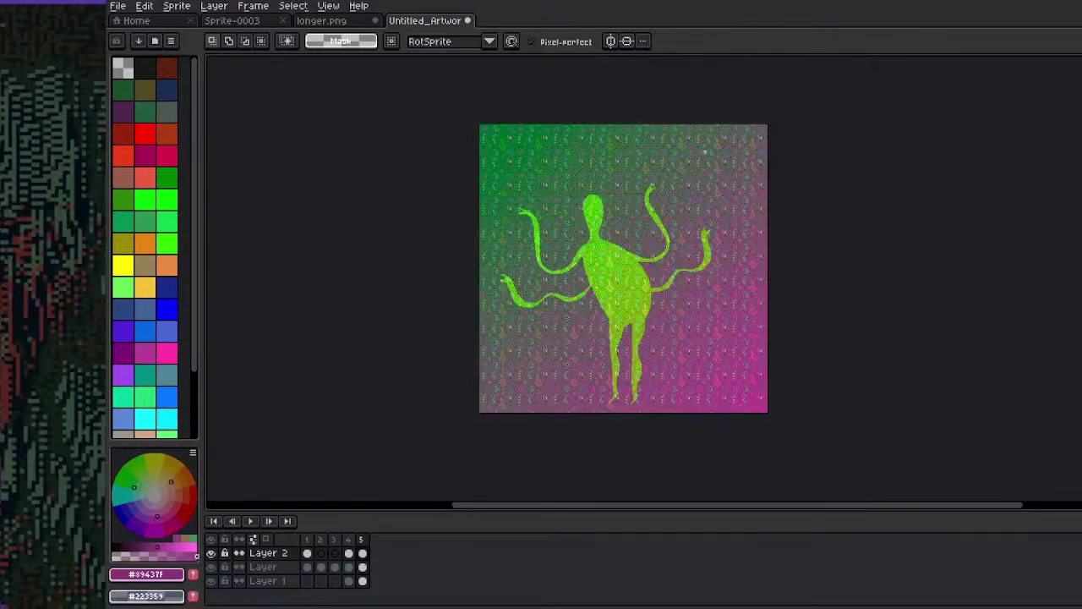
scroll(704, 152, "up", 1)
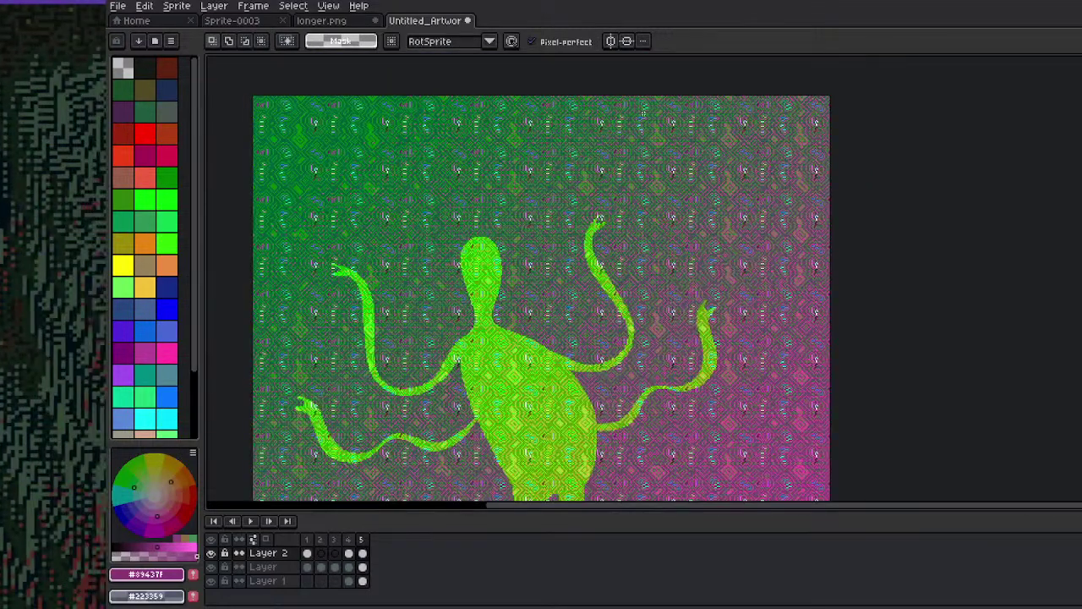
Toggle the visibility of the three layers to compare the figure, the tiled pattern and the dithered gradient
left_click(212, 539)
left_click(211, 554)
left_click(211, 554)
left_click(211, 566)
left_click(211, 581)
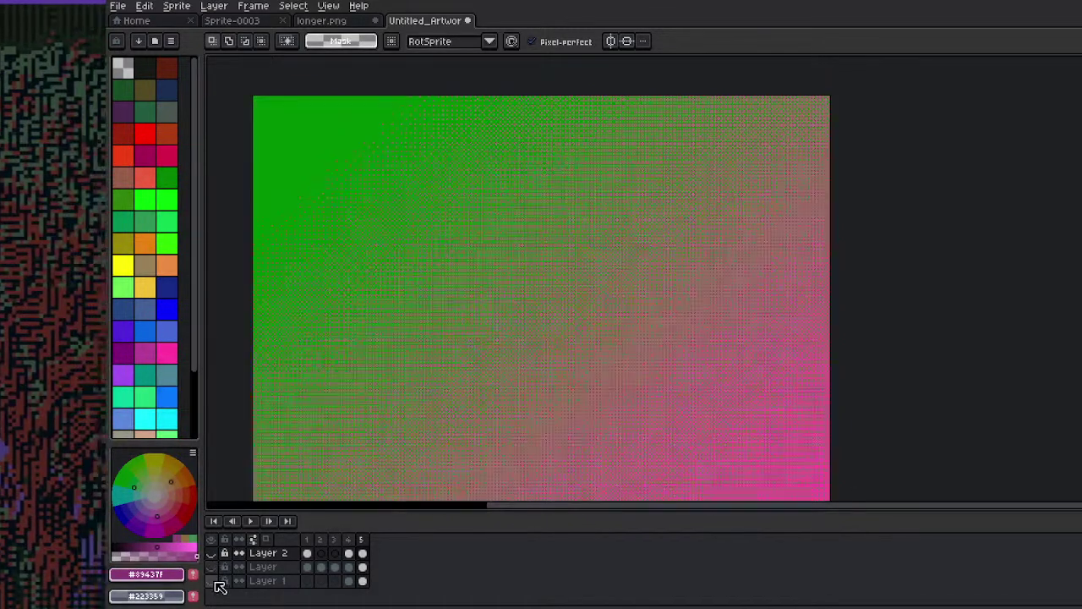
left_click(212, 566)
left_click(212, 553)
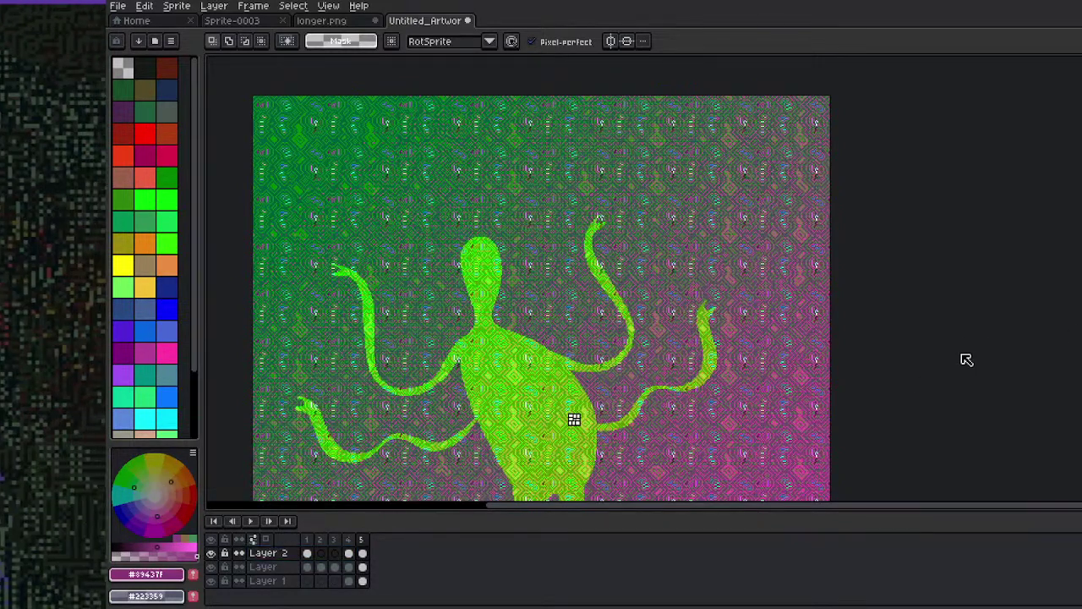
Make the figure on Layer 2 fully opaque and select its whole green silhouette by colour with the Magic Wand
left_click(919, 383)
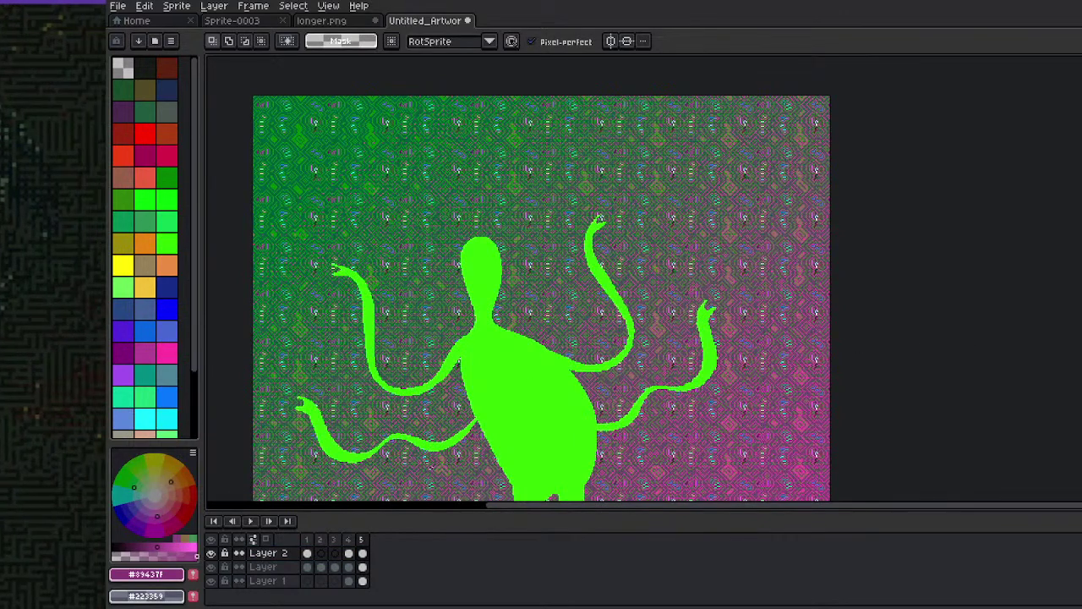
key("w")
left_click(550, 388)
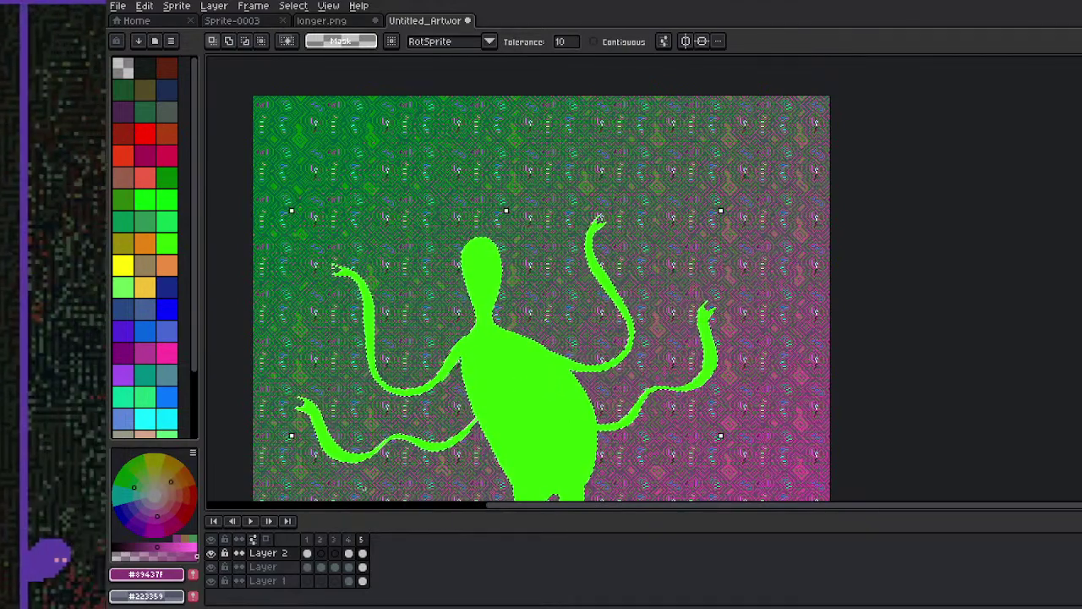
Try to clear the green fill and paint inside the figure's selection with the stored custom brush, and undo both changes
key("x")
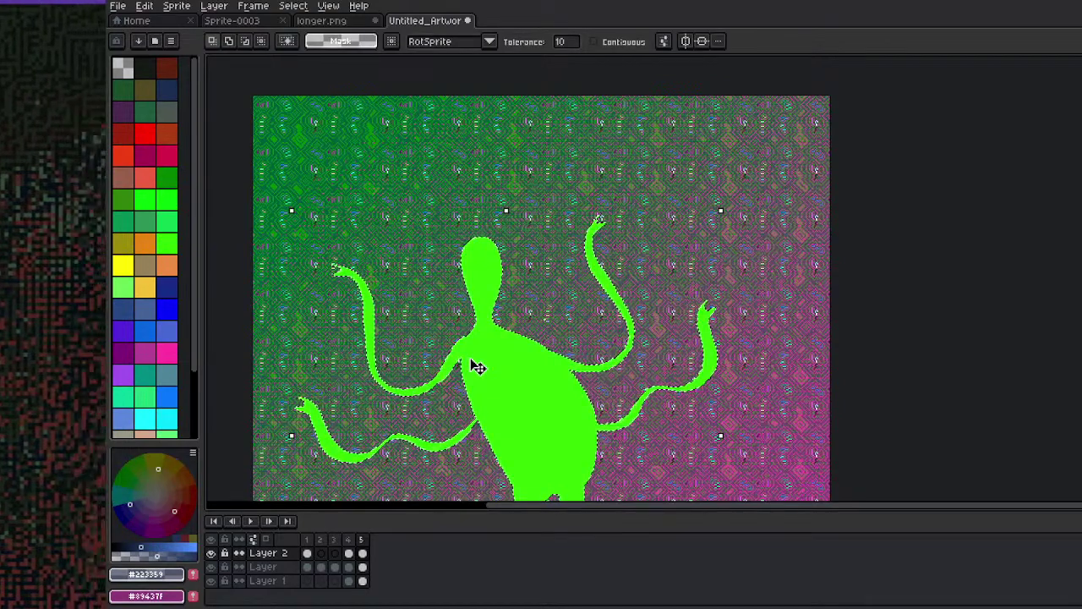
key("Delete")
left_click_drag(471, 362, 450, 186)
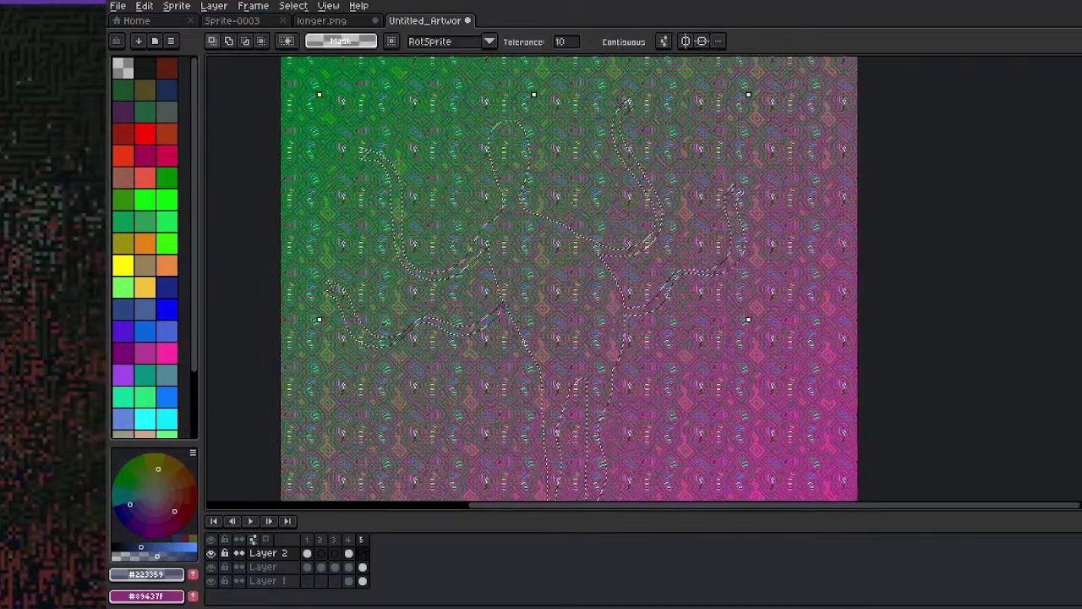
left_click(228, 40)
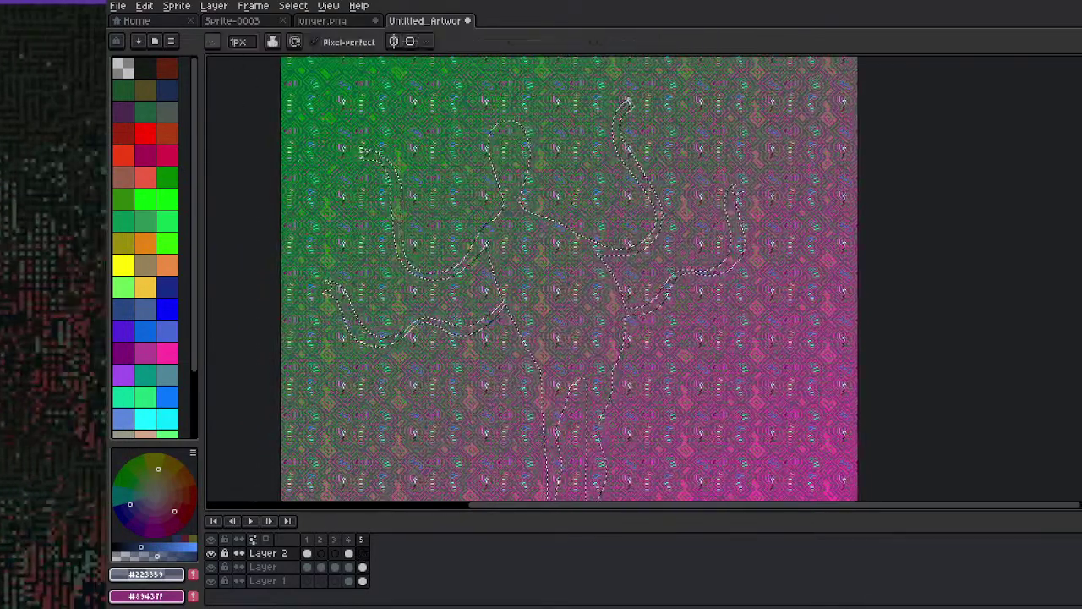
key("b")
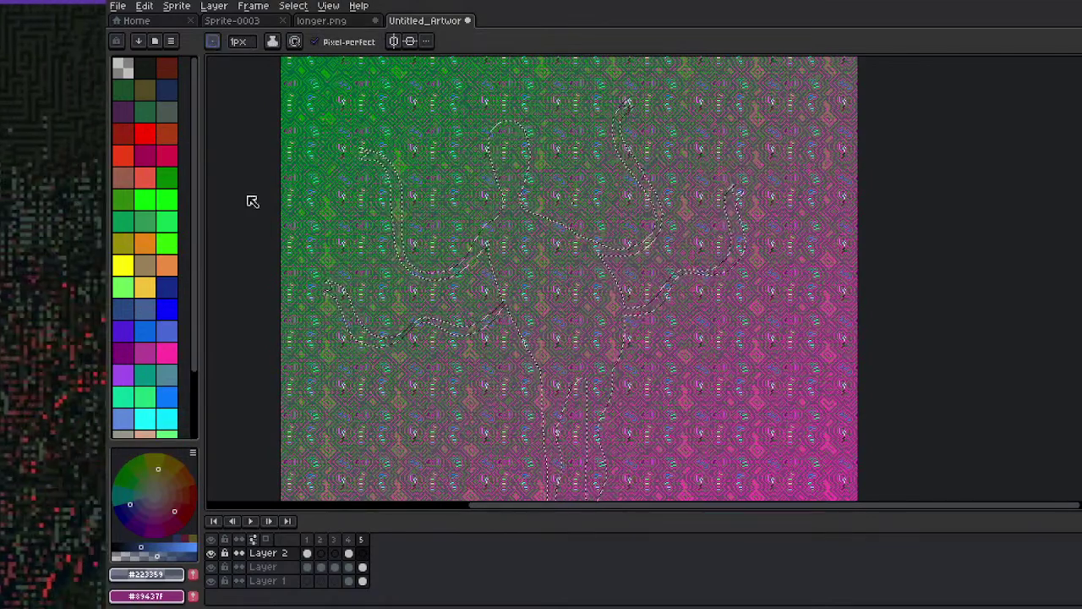
key("alt+1")
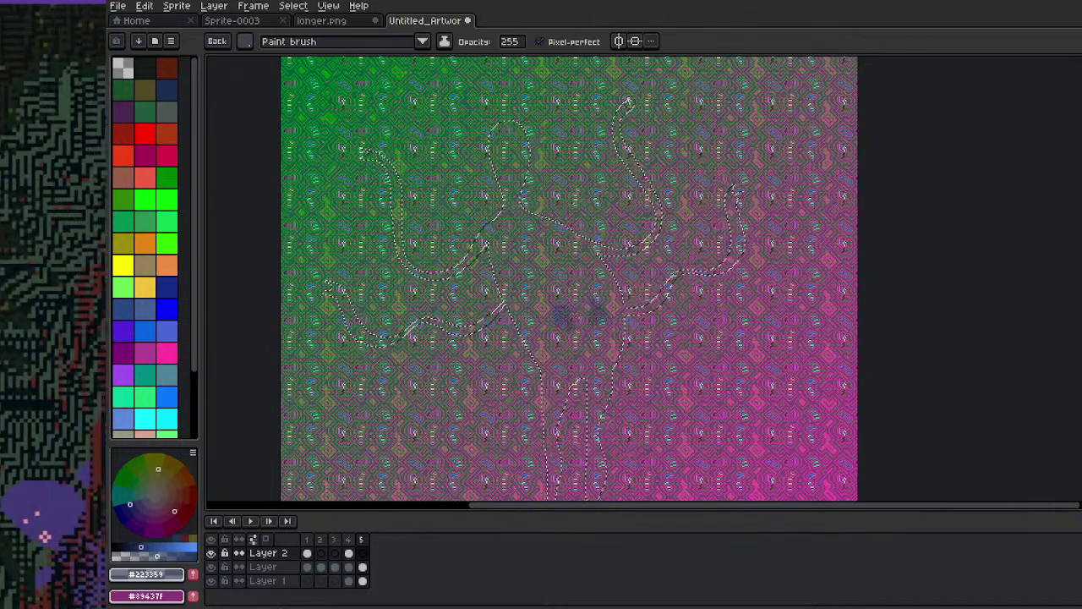
left_click(570, 308)
key("ctrl+z")
key("ctrl+z")
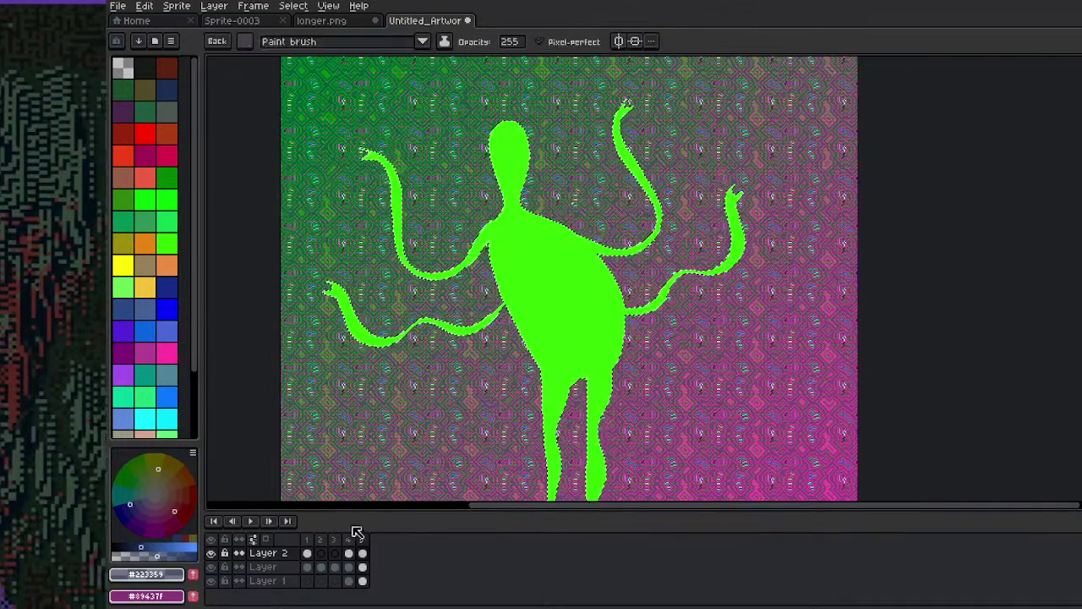
Try to capture the two middle red paint splotches in frame 1 as a custom brush from Layer 2
key("Escape")
left_click(307, 553)
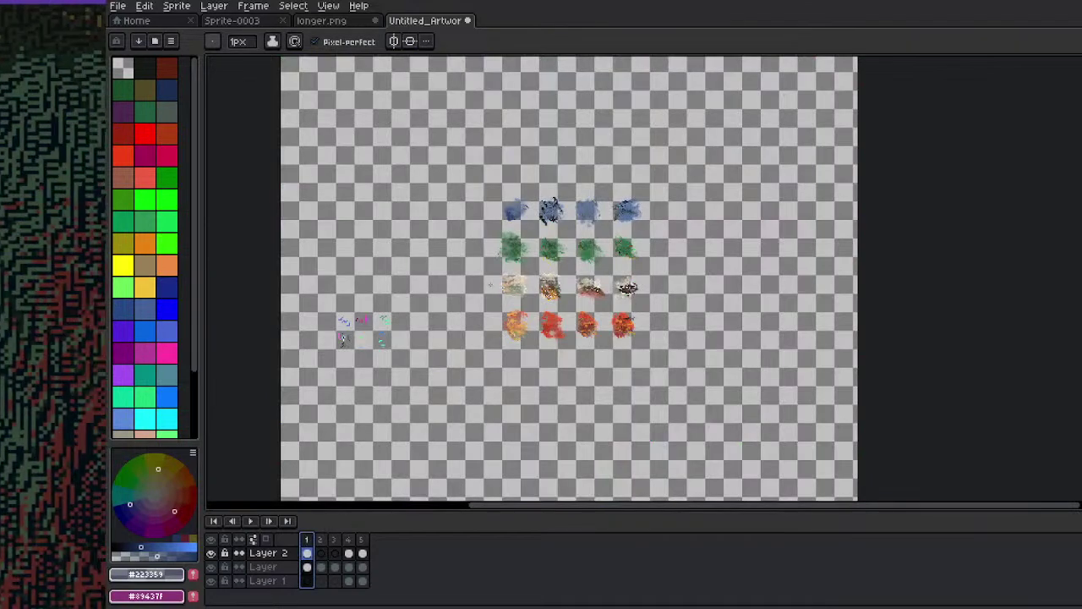
key("m")
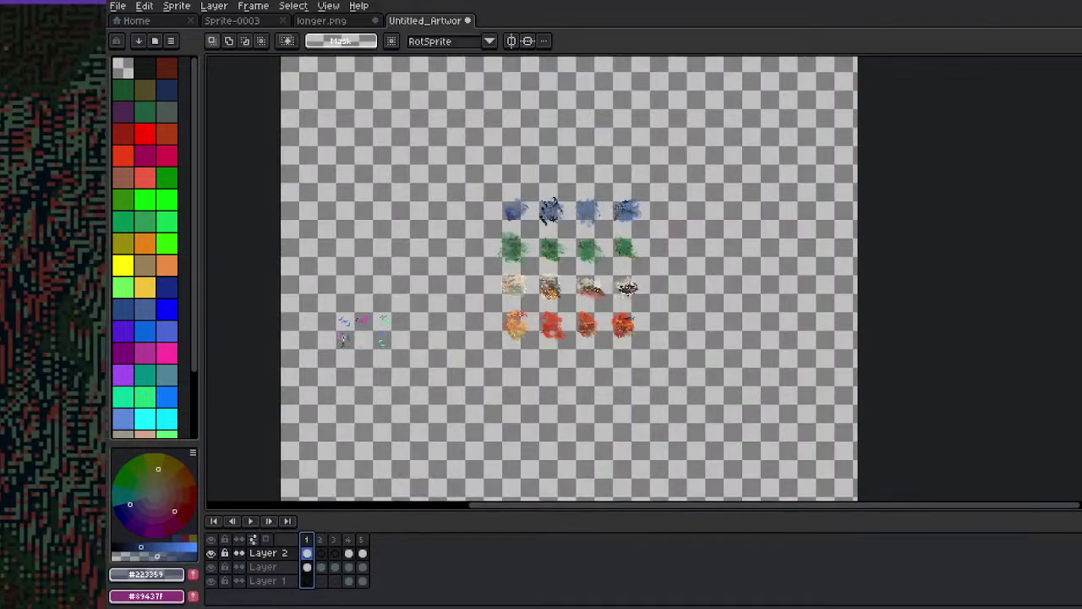
left_click_drag(526, 303, 609, 349)
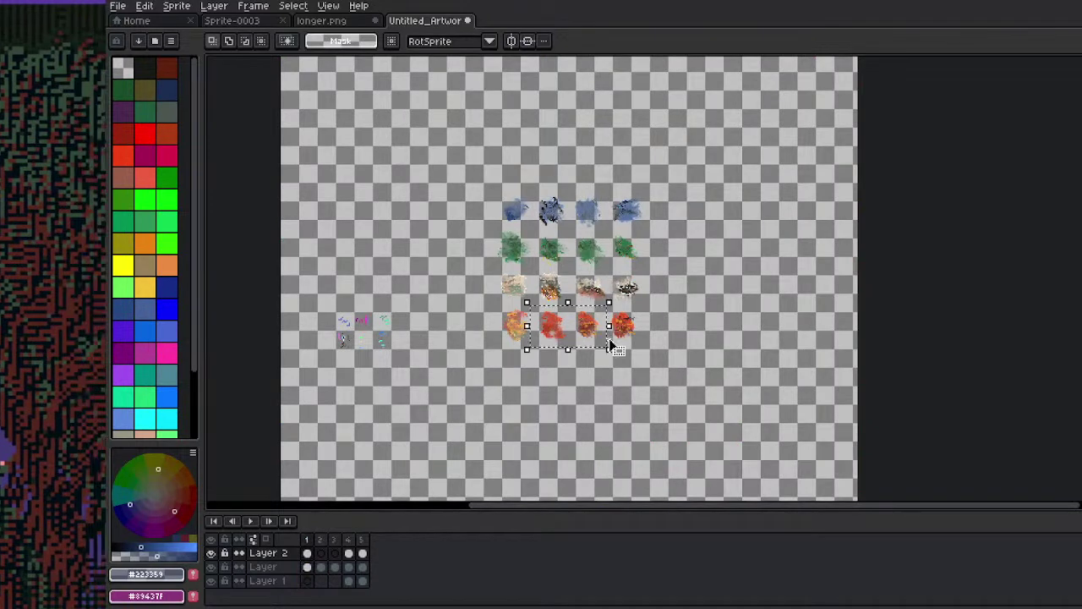
key("ctrl+b")
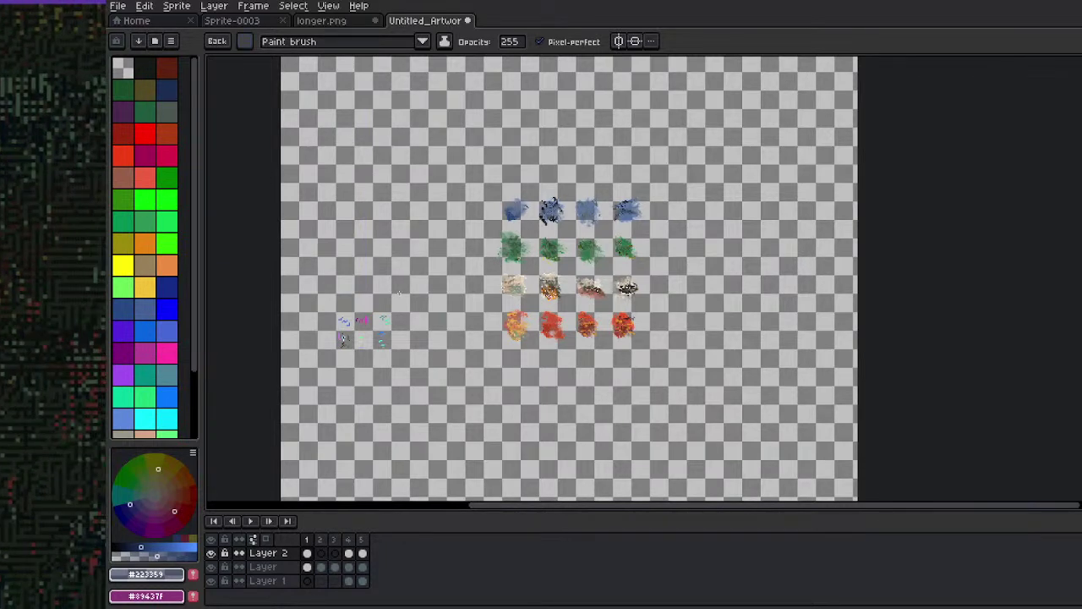
Capture the two middle red splotches of frame 1 as a custom brush from the middle layer that holds them
scroll(454, 312, "up", 1)
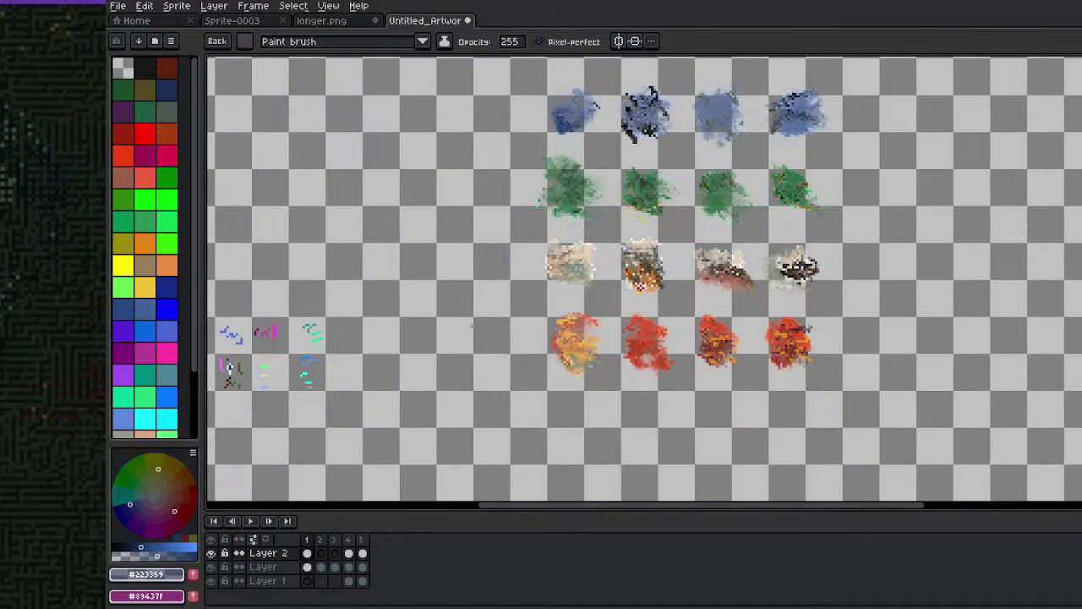
left_click(213, 567)
left_click(212, 566)
left_click(307, 566)
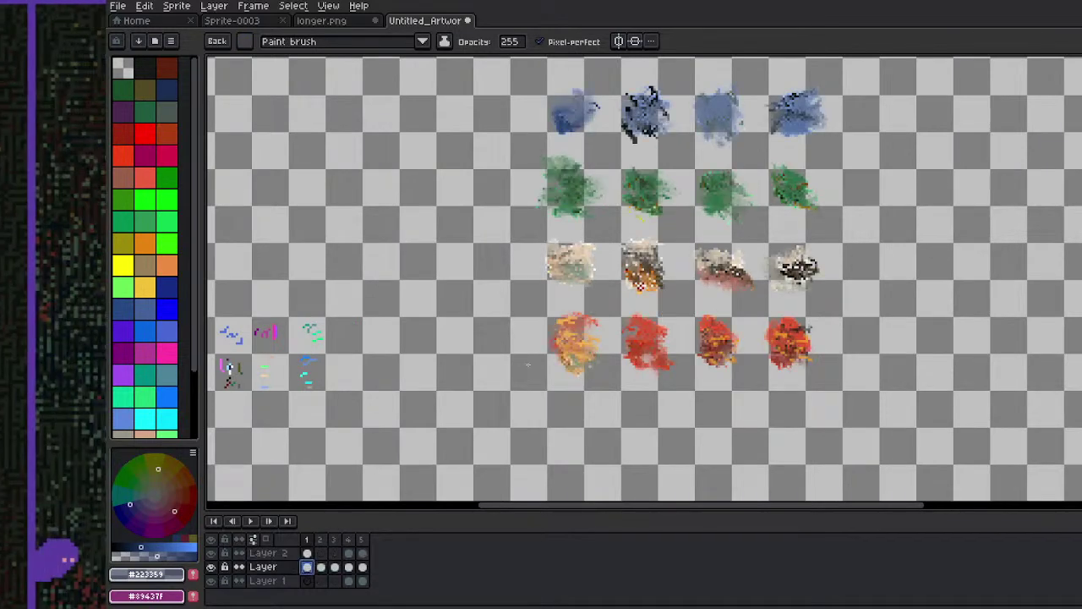
left_click_drag(618, 224, 703, 383)
left_click_drag(621, 307, 750, 380)
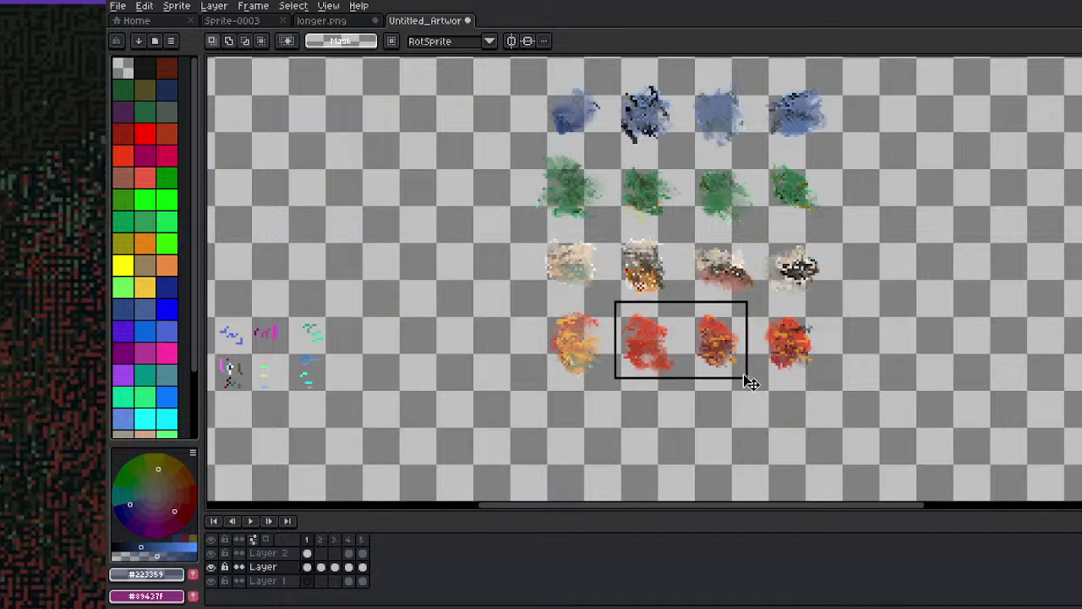
left_click_drag(691, 355, 623, 355)
key("b")
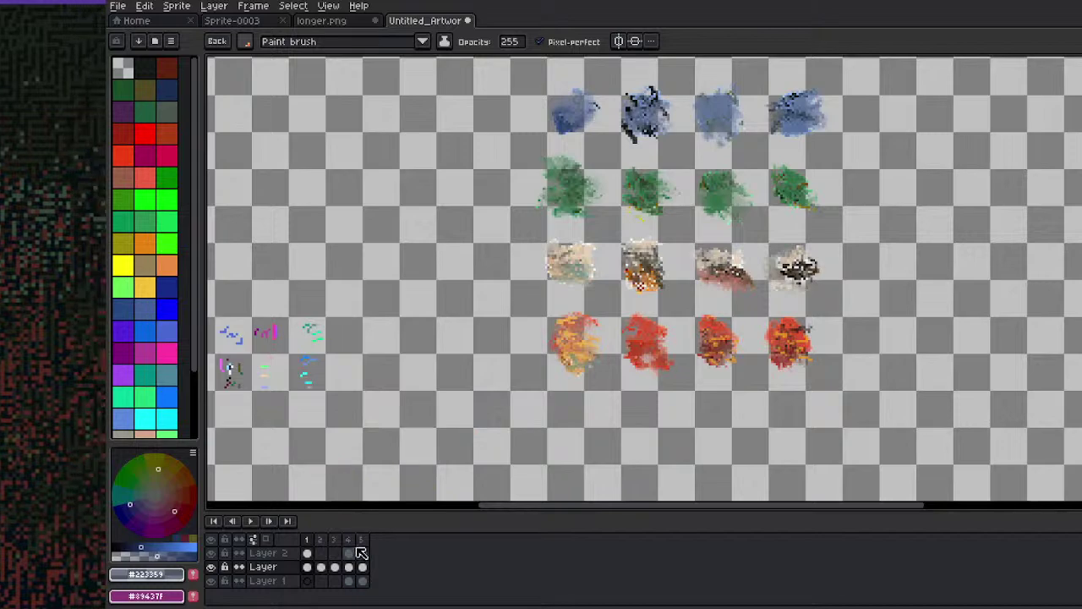
Return to frame 5 on Layer 2 and select the whole green figure by colour with the Magic Wand
left_click(361, 539)
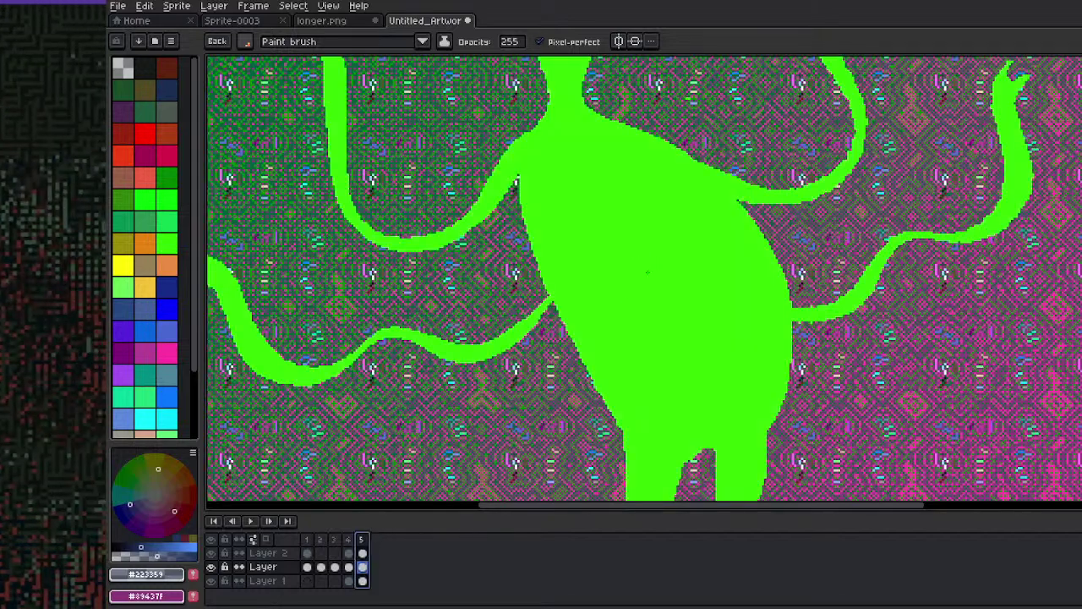
left_click(378, 552)
key("w")
scroll(698, 279, "down", 3)
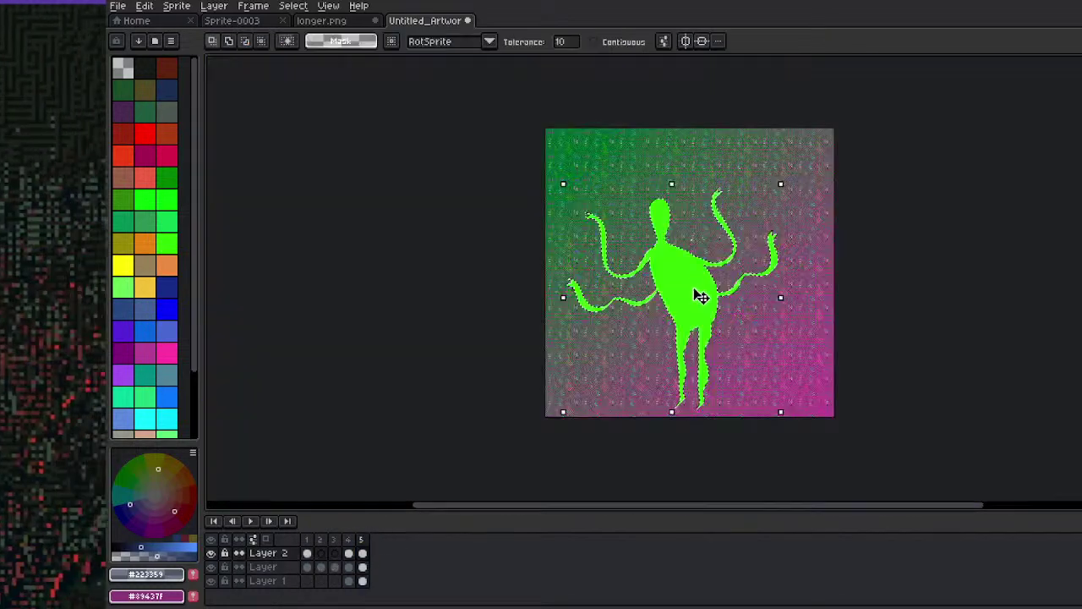
Spray the red splotch brush over the figure's head and upper chest inside the selection
key("b")
left_click_drag(664, 266, 678, 277)
left_click(521, 42)
left_click_drag(546, 65, 611, 65)
mouse_move(666, 264)
left_mouse_down()
mouse_move(649, 256)
mouse_move(667, 213)
left_mouse_up()
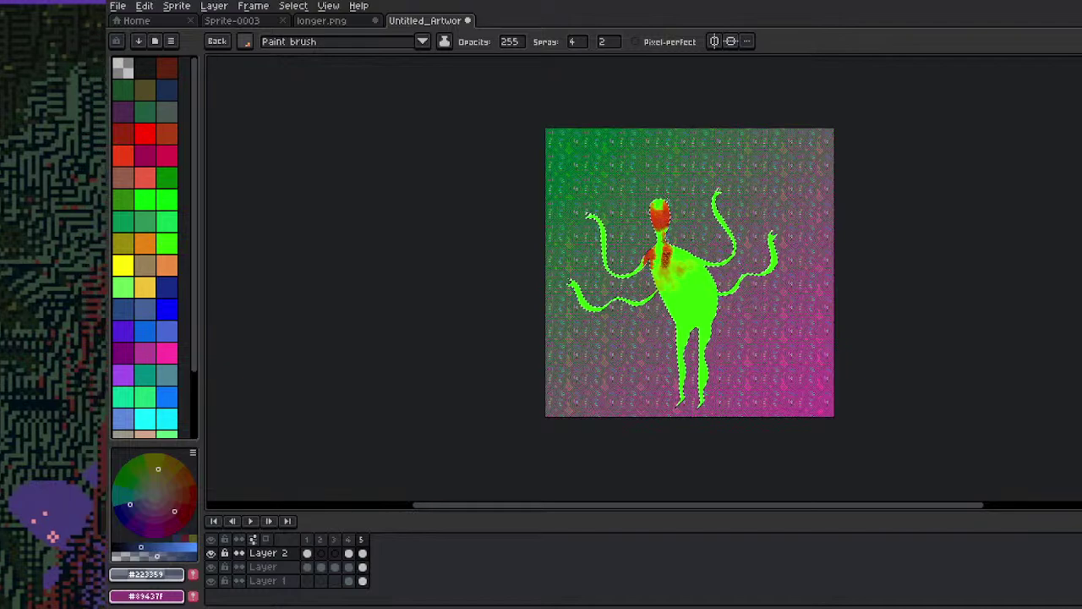
scroll(666, 222, "up", 4)
scroll(659, 101, "down", 4)
Set the spray width to 13 and its speed to 12, and cover the whole selected figure with the red splotch brush
left_click_drag(583, 42, 596, 65)
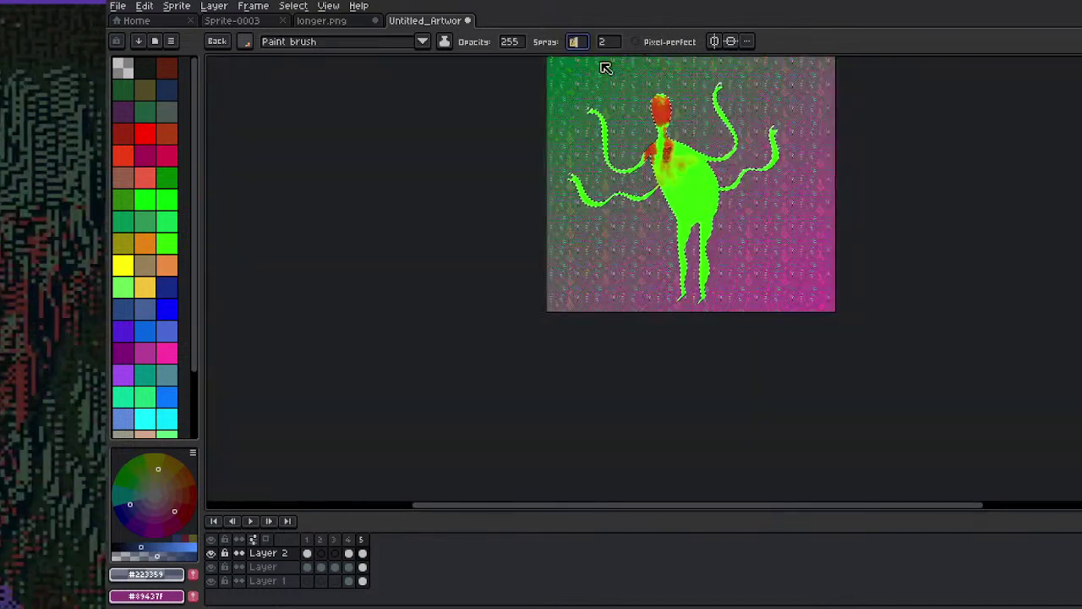
left_click(609, 42)
type("12")
left_click_drag(663, 151, 681, 176)
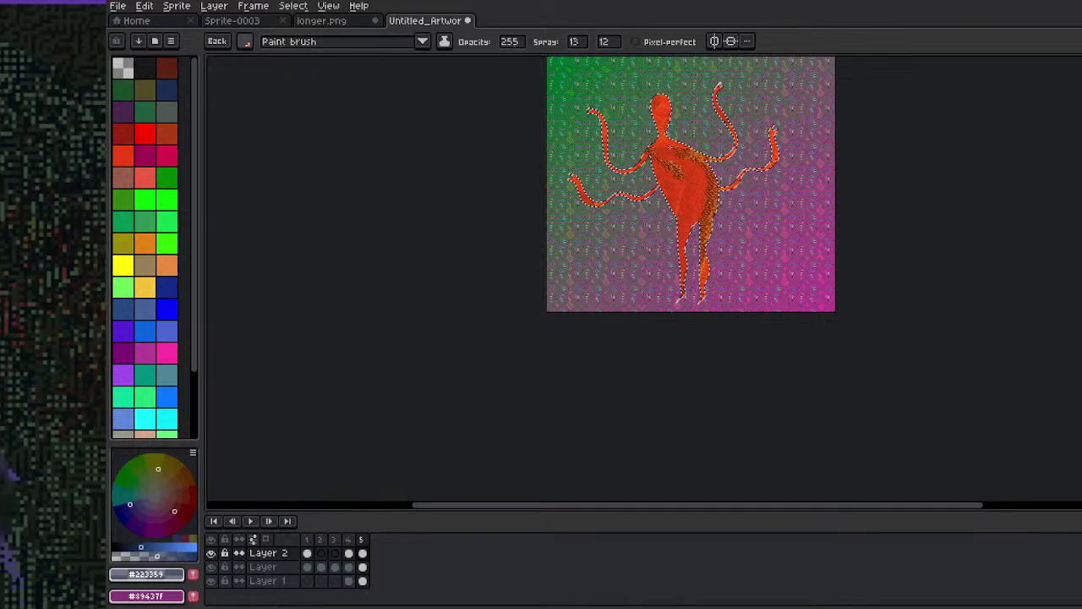
Spray more red and brown-orange texture over the figure's head, torso and arms, and release the brush and selection
scroll(671, 146, "up", 1)
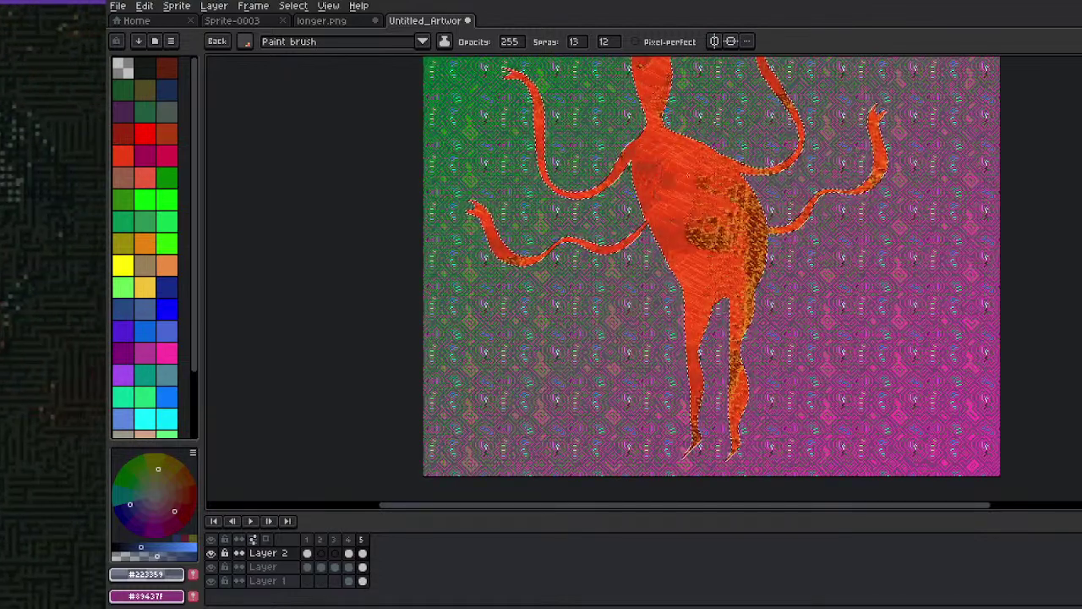
mouse_move(618, 131)
left_mouse_down()
mouse_move(693, 182)
mouse_move(735, 275)
left_mouse_up()
mouse_move(762, 158)
left_mouse_down()
mouse_move(755, 211)
mouse_move(735, 218)
left_mouse_up()
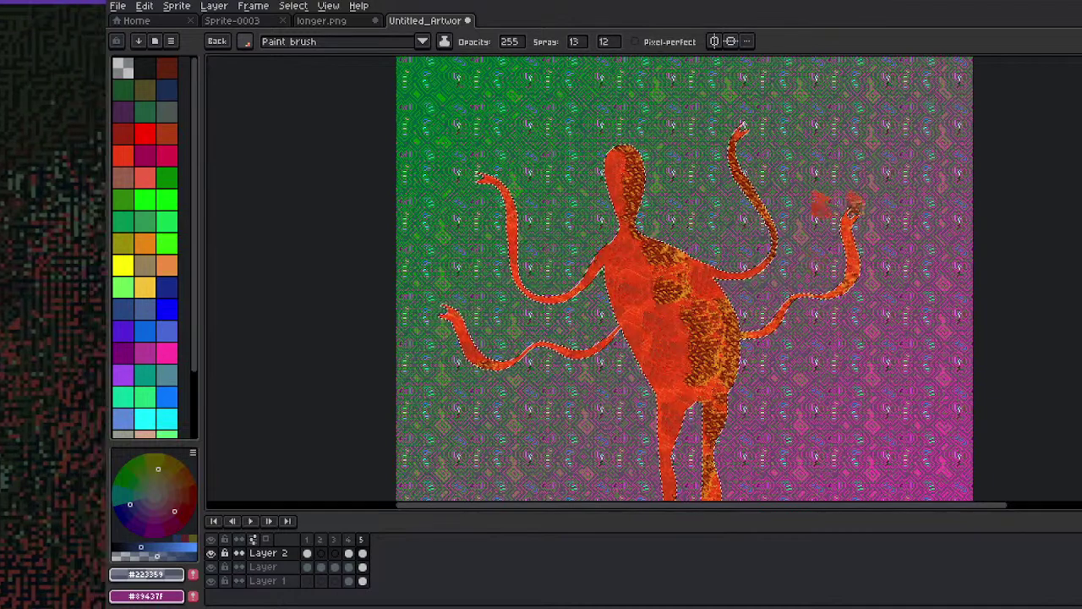
key("Escape")
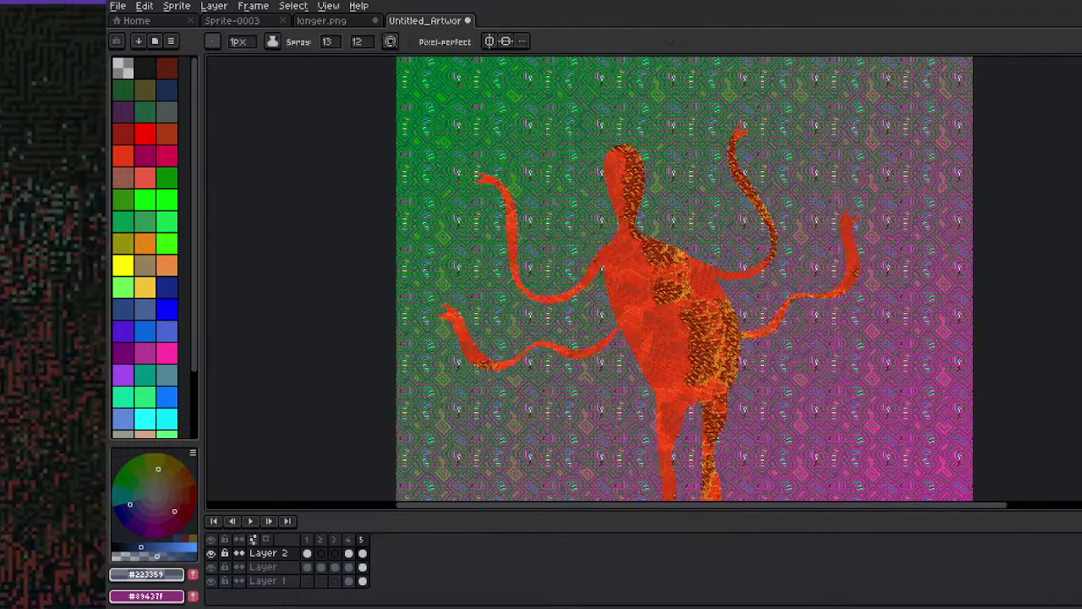
Draw two small horizontal white eyes on the red side of the head with a 1 px brush and swap the drawing colour to #89437F
scroll(584, 267, "down", 1)
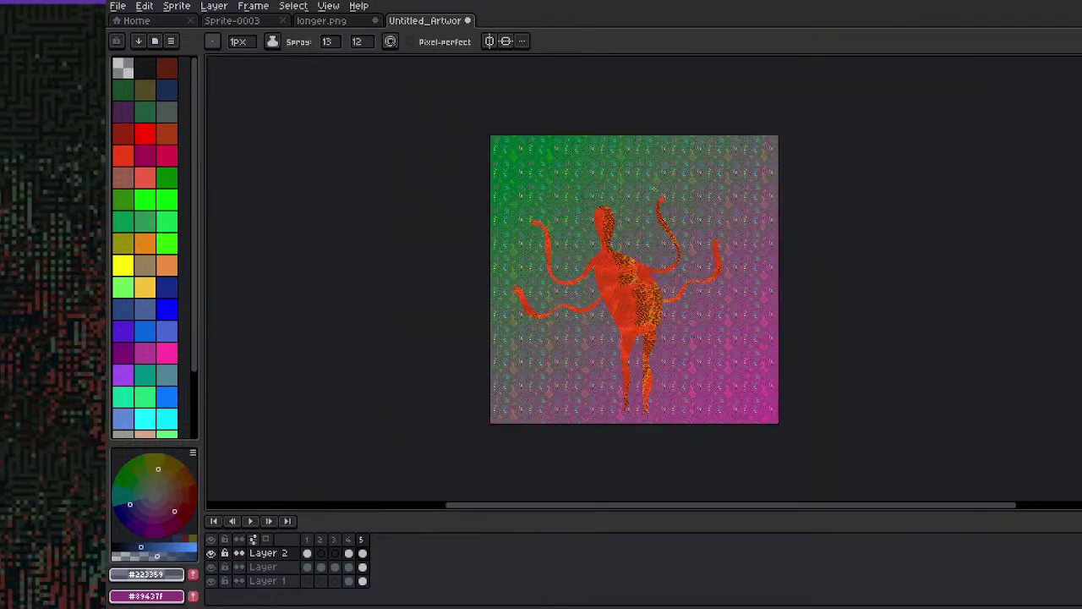
scroll(579, 211, "up", 2)
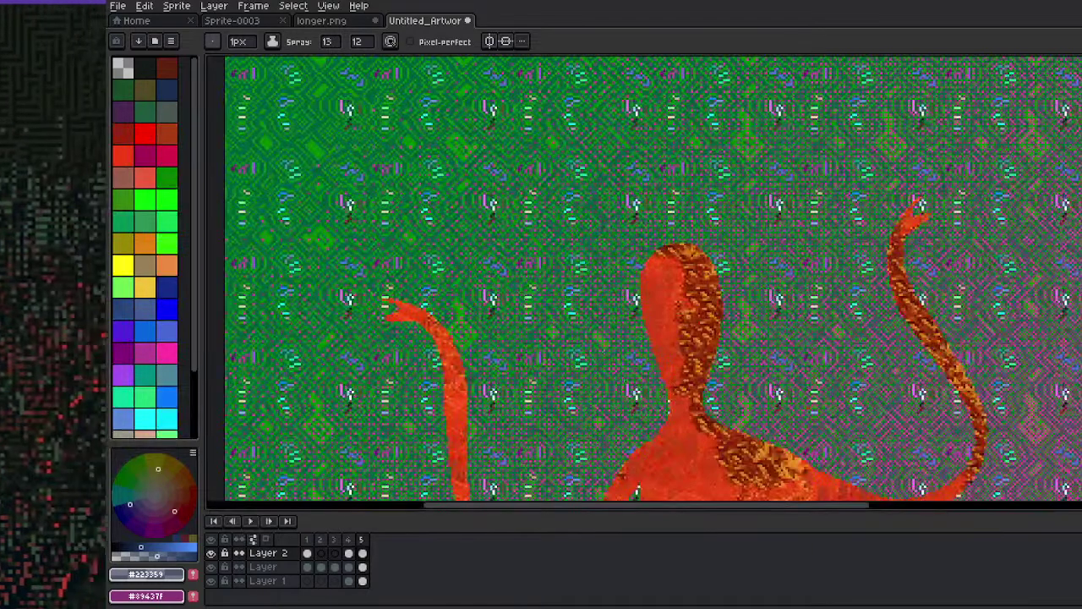
scroll(558, 313, "up", 1)
scroll(195, 254, "down", 2)
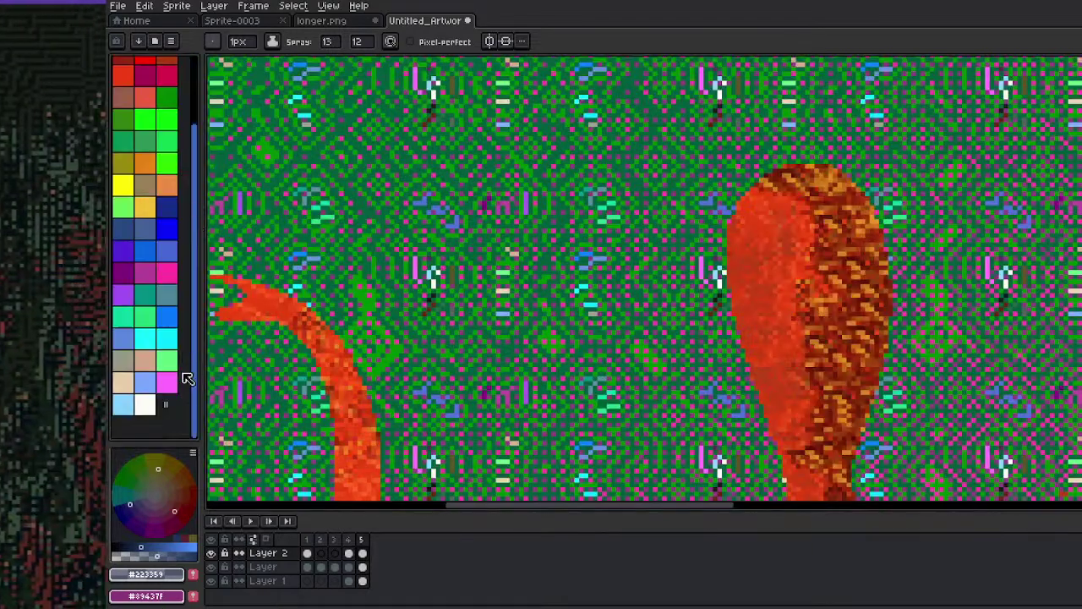
left_click(144, 404)
key("b")
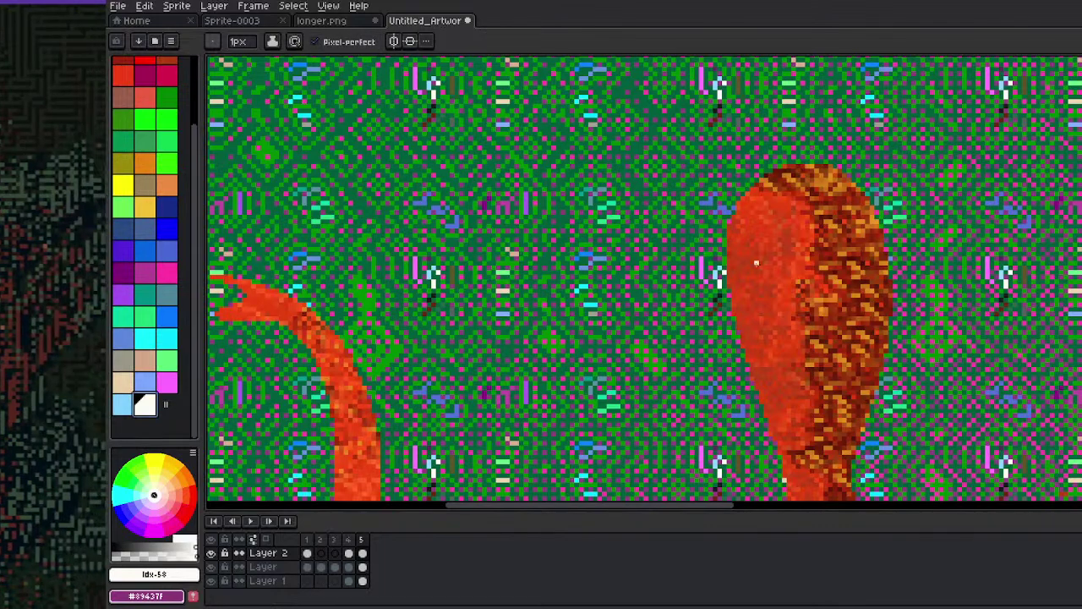
scroll(757, 259, "up", 1)
left_click_drag(760, 258, 773, 255)
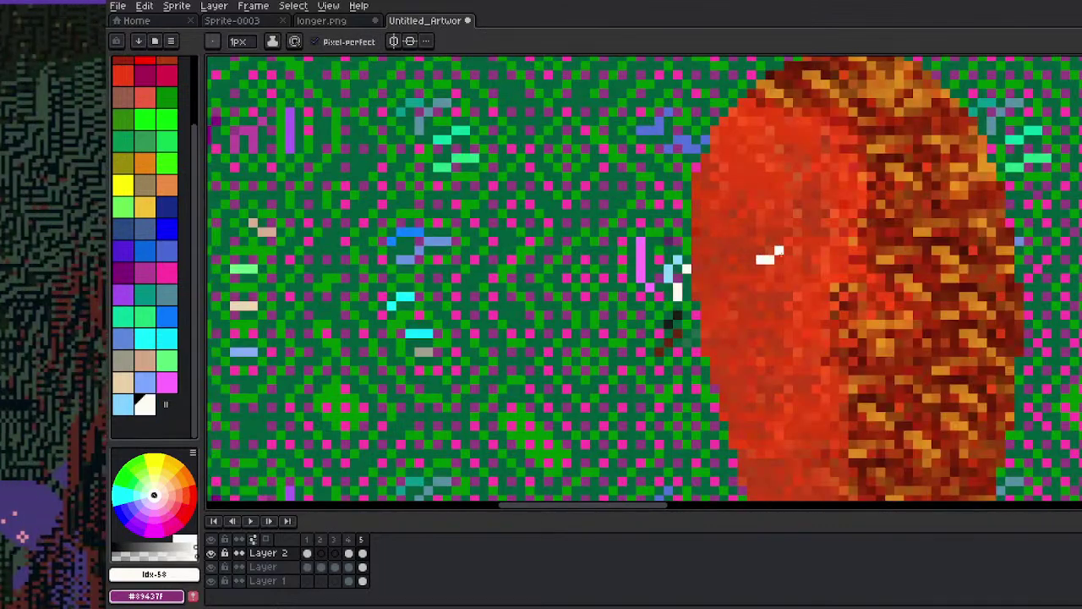
left_click(714, 260)
key("x")
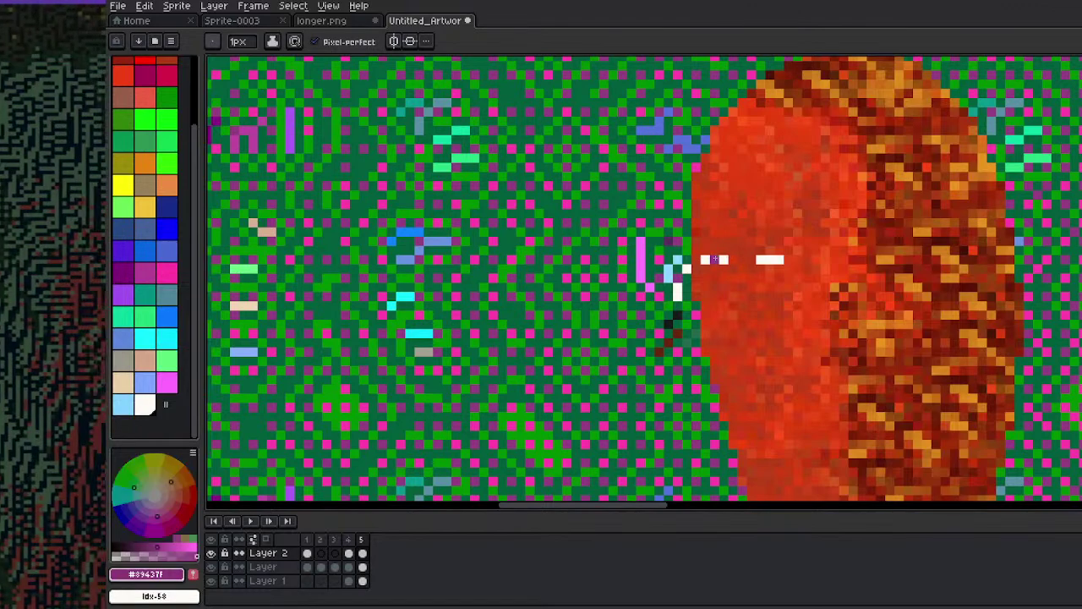
scroll(776, 276, "down", 4)
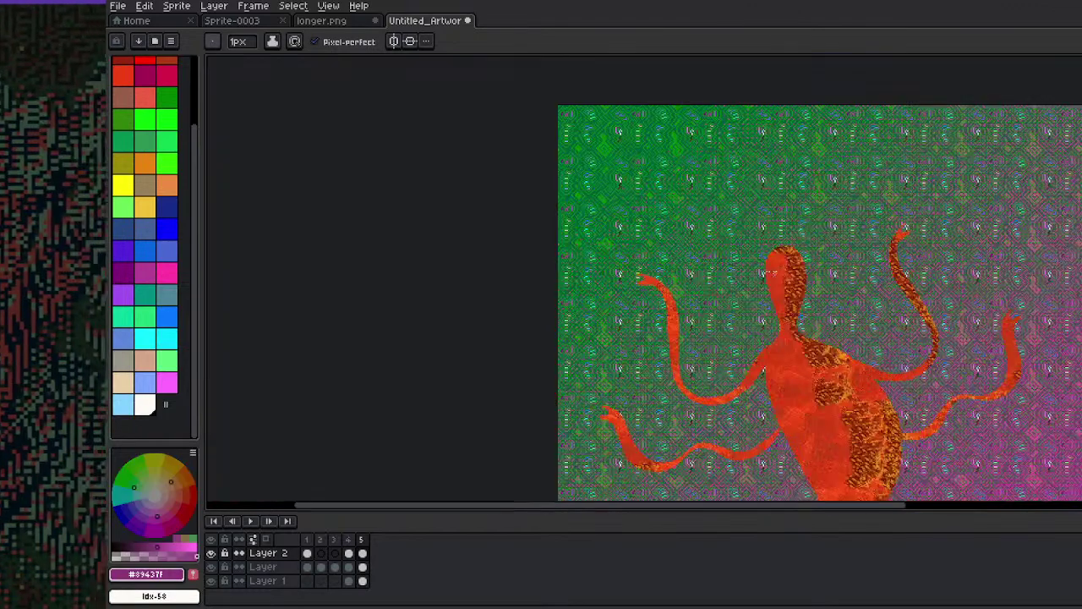
Draw black eyebrows, shading under both eyes, a nose line and a small mouth on the figure's face with the 1 px brush
scroll(775, 231, "up", 4)
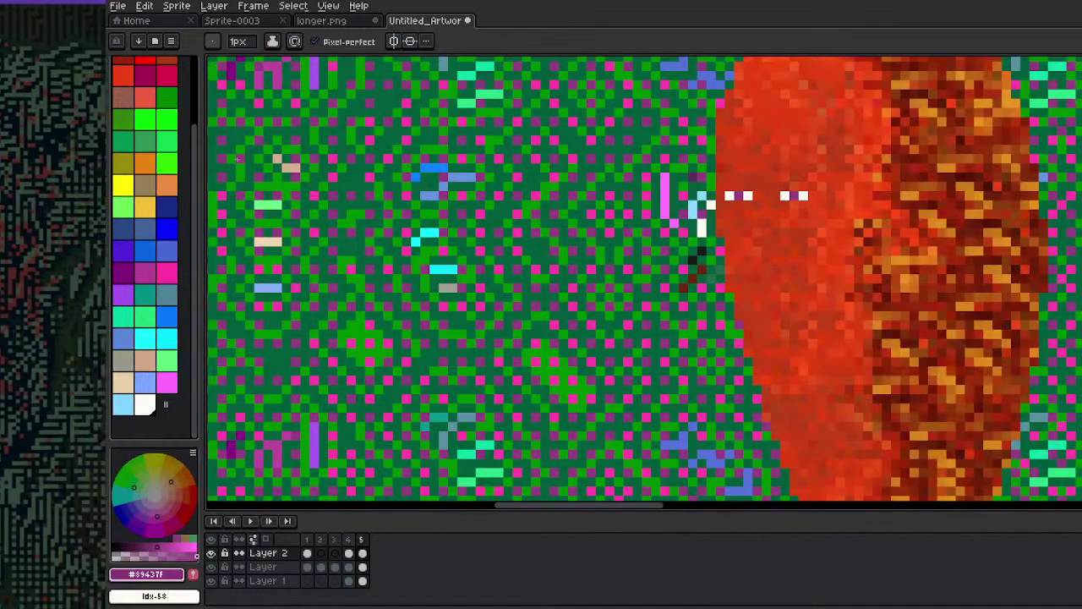
left_click_drag(194, 203, 191, 118)
left_click(144, 67)
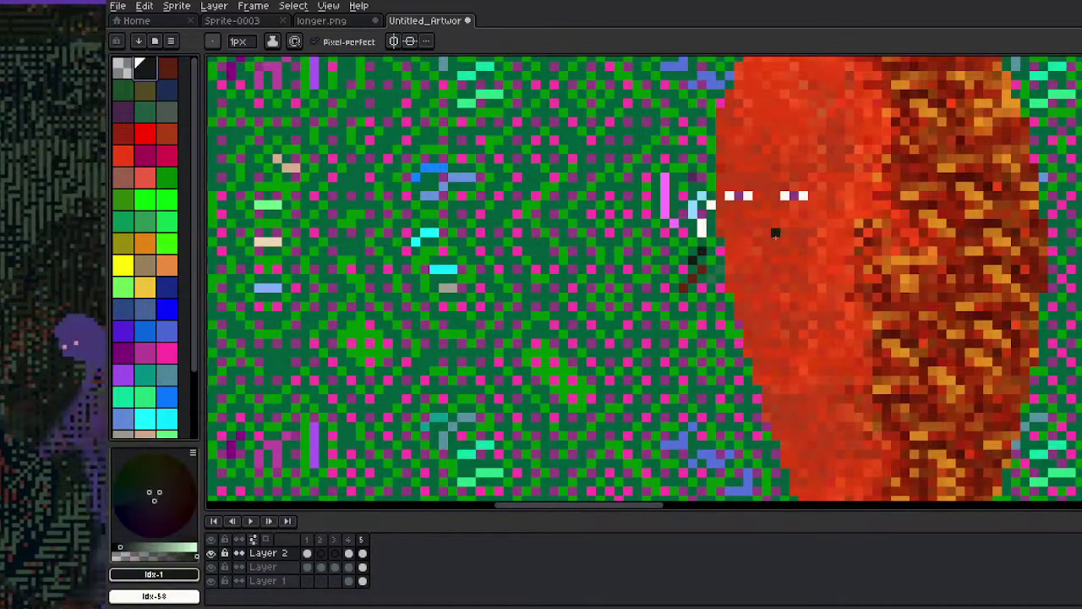
left_click_drag(748, 203, 755, 279)
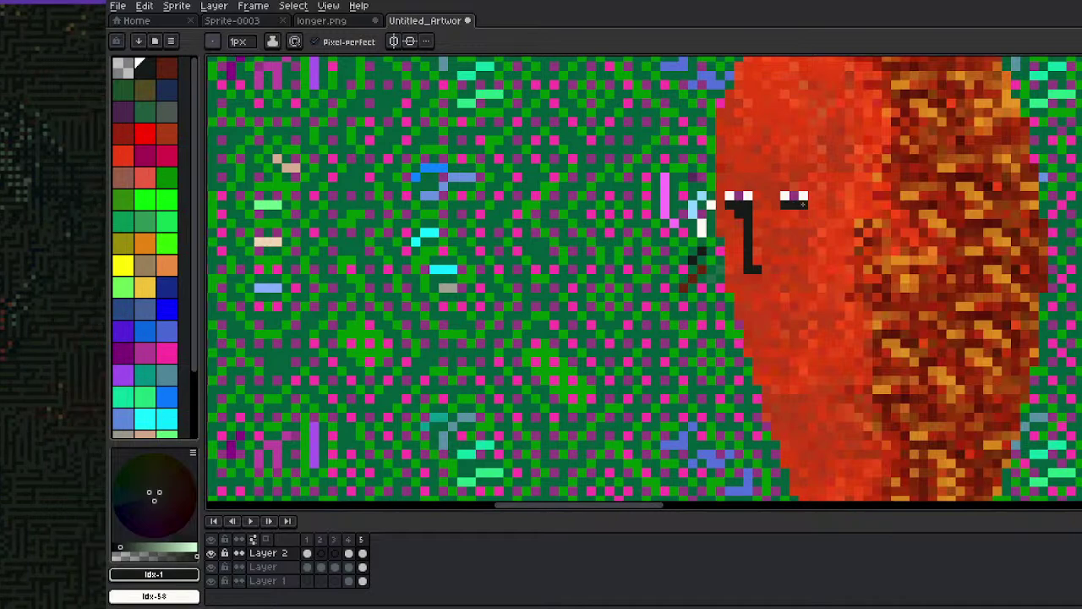
scroll(783, 219, "down", 5)
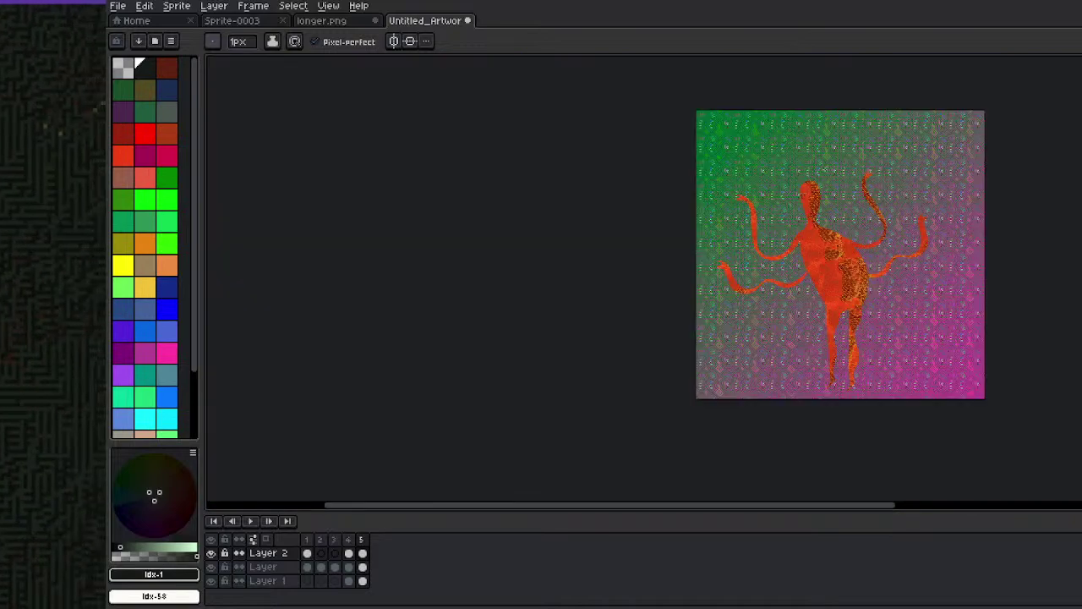
scroll(804, 189, "up", 5)
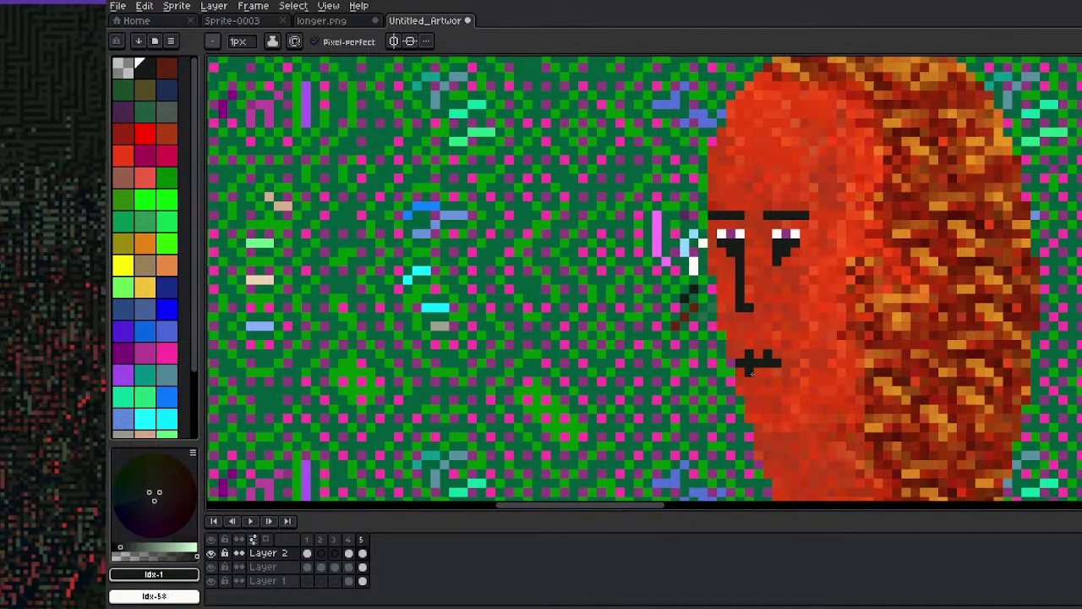
scroll(769, 370, "down", 5)
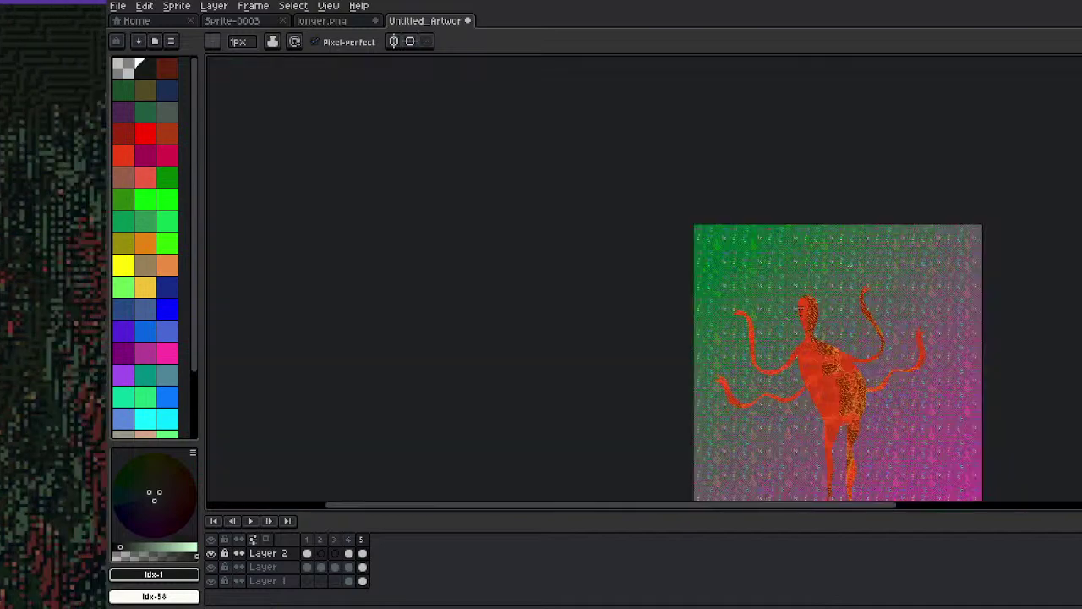
Draw a thin curved black line across the figure's hip, rising from the point where the legs meet
left_click_drag(810, 363, 724, 264)
scroll(733, 322, "up", 5)
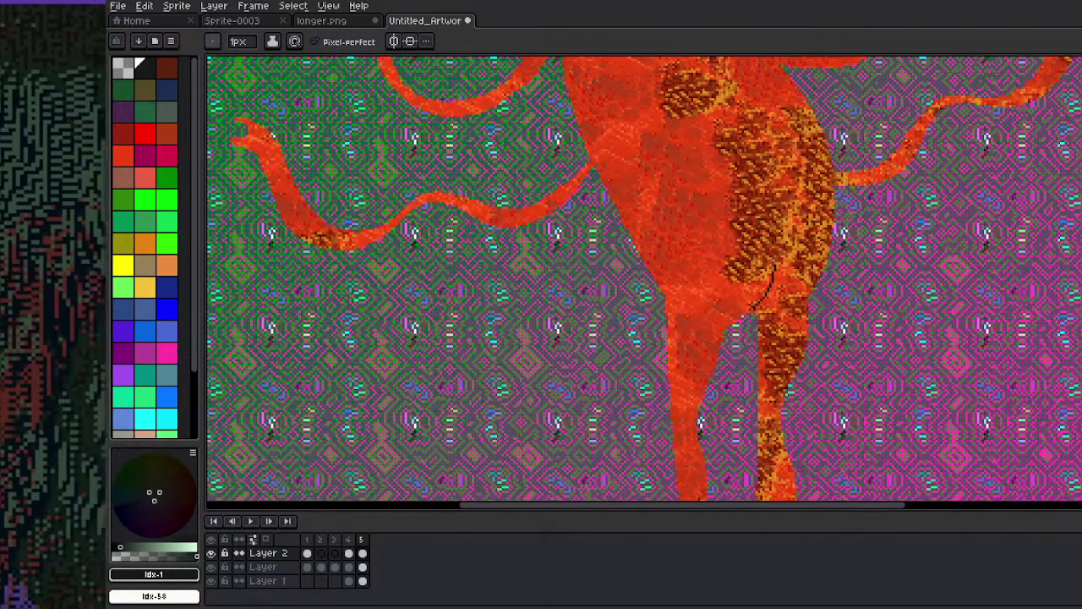
scroll(774, 267, "up", 3)
scroll(786, 273, "down", 8)
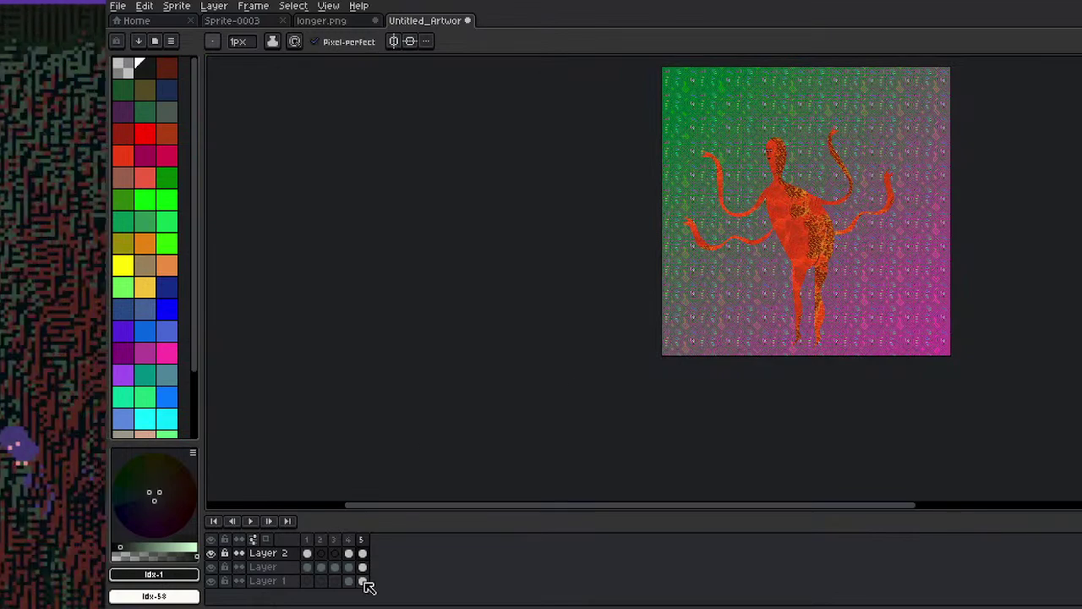
Activate the middle layer in frame 5, toggle its visibility off and on, and choose palette green Idx-17 as the drawing colour
left_click(363, 567)
left_click(214, 561)
left_click(212, 566)
left_click(167, 177)
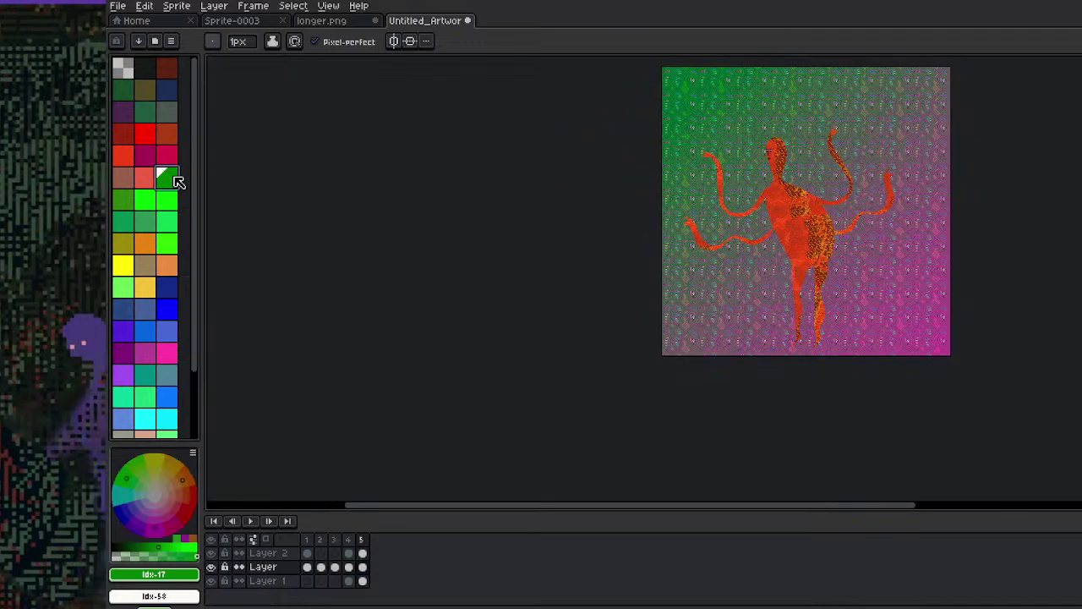
left_click(307, 540)
scroll(708, 204, "up", 3)
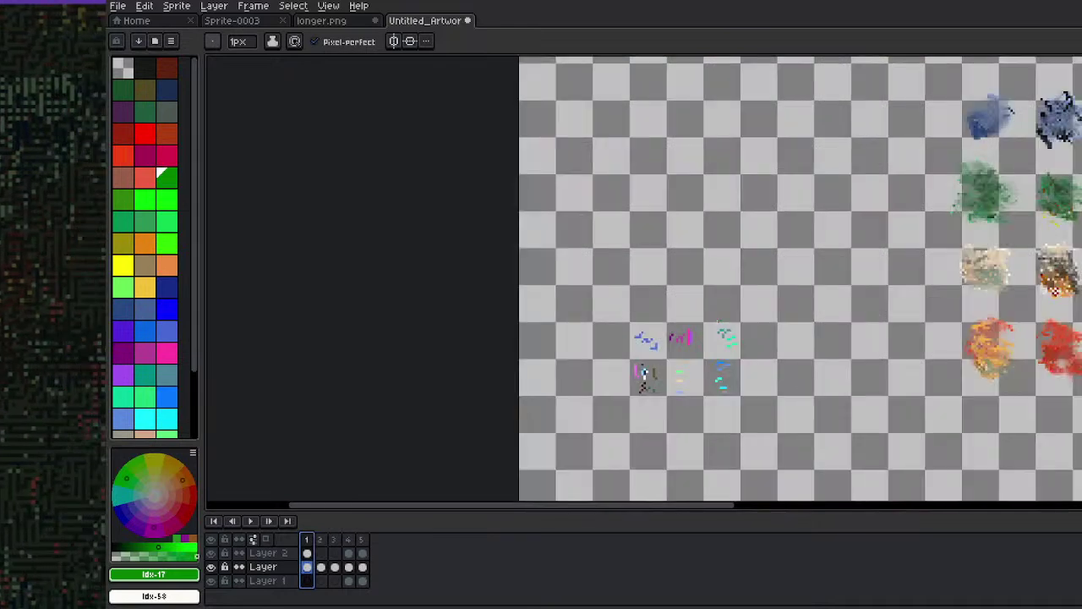
key("m")
left_click_drag(593, 306, 769, 408)
key("ctrl")
left_click(310, 568)
key("ctrl+d")
key("b")
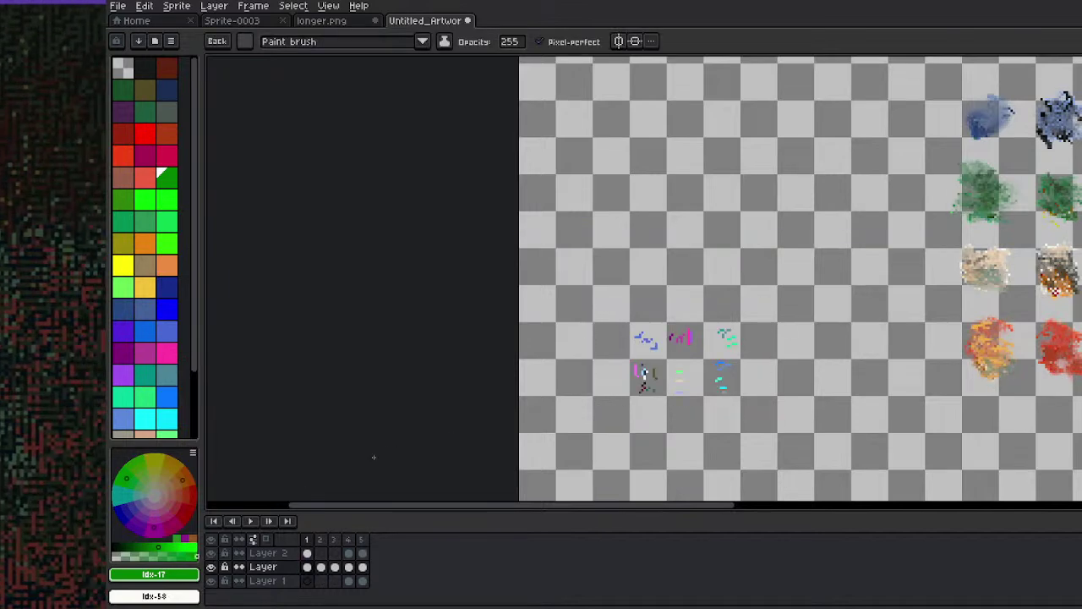
Capture the six small coloured marks on Layer 2 in frame 1 as a custom brush
key("m")
left_click(307, 553)
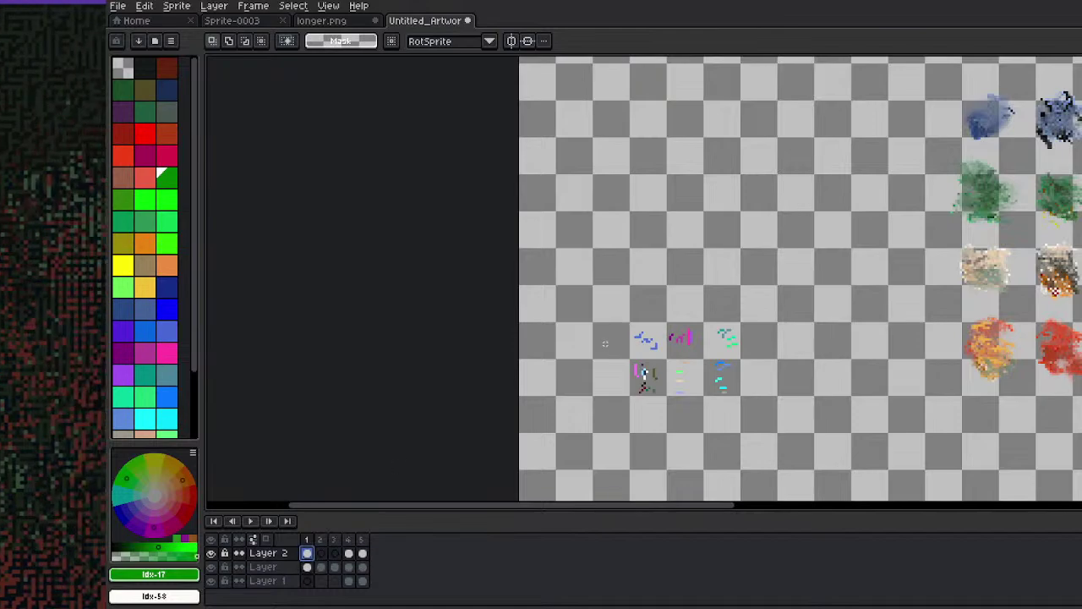
left_click_drag(633, 328, 741, 403)
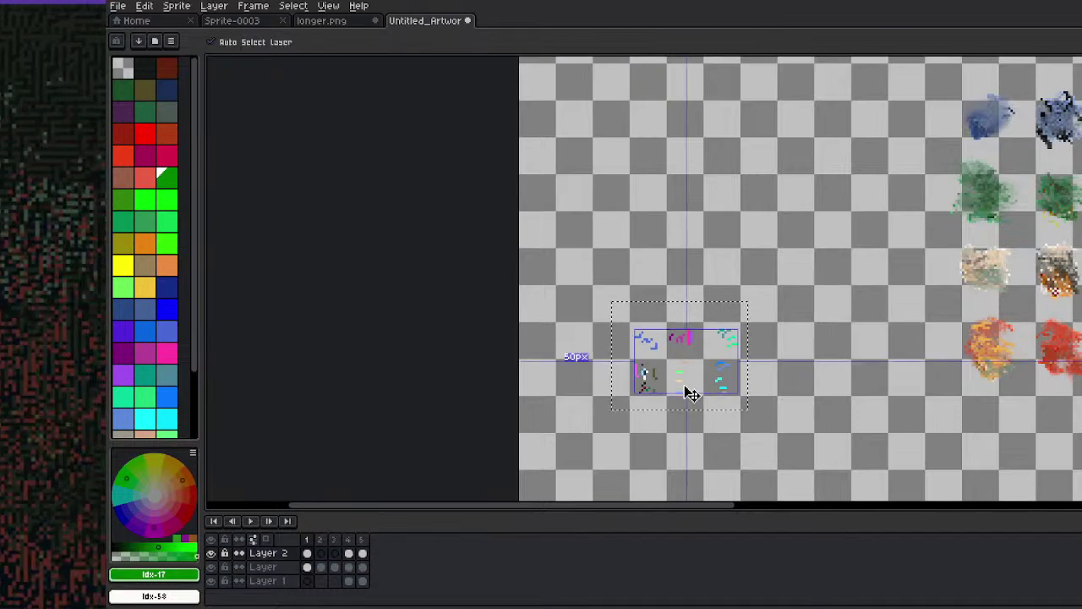
key("ctrl+b")
Paint a multicoloured ground strip along the lower edge of frame 5 on the middle layer, behind the figure's feet
left_click(363, 567)
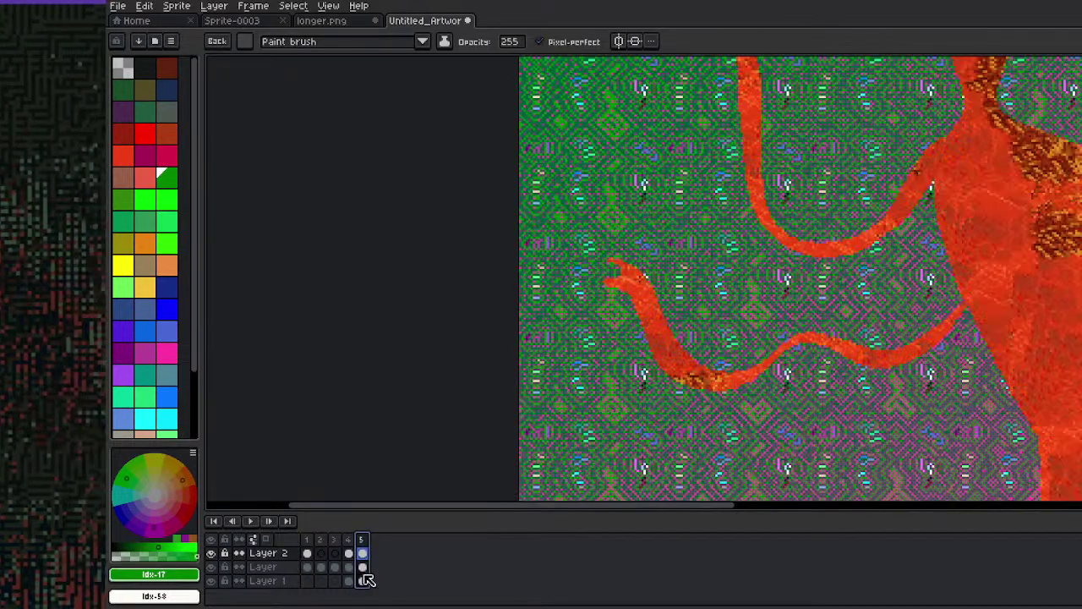
scroll(718, 467, "down", 3)
mouse_move(718, 467)
left_mouse_down()
mouse_move(739, 355)
mouse_move(613, 366)
mouse_move(875, 359)
mouse_move(599, 362)
left_mouse_up()
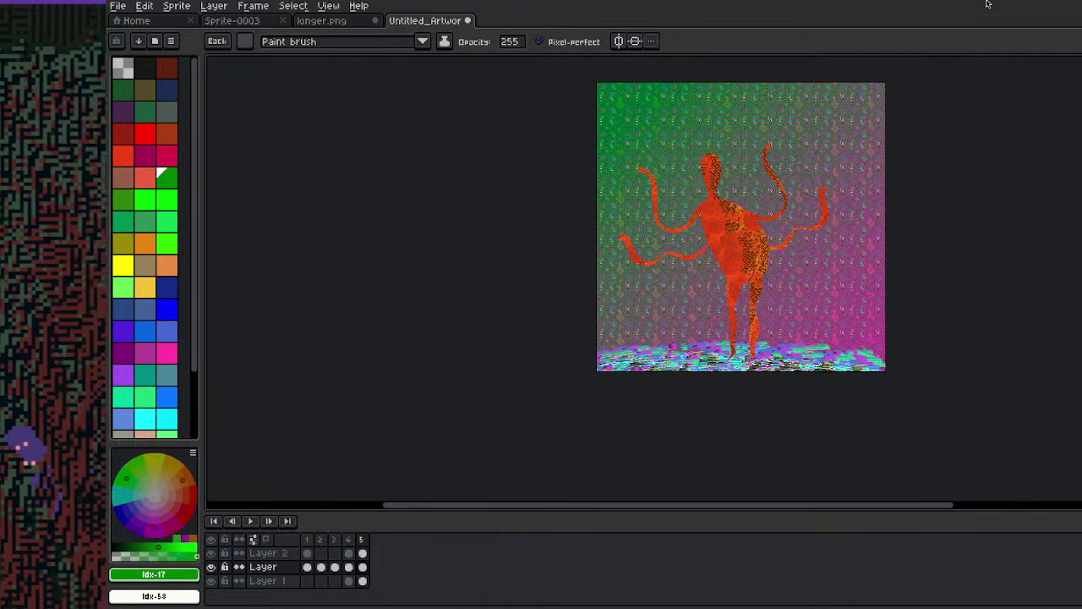
key("v")
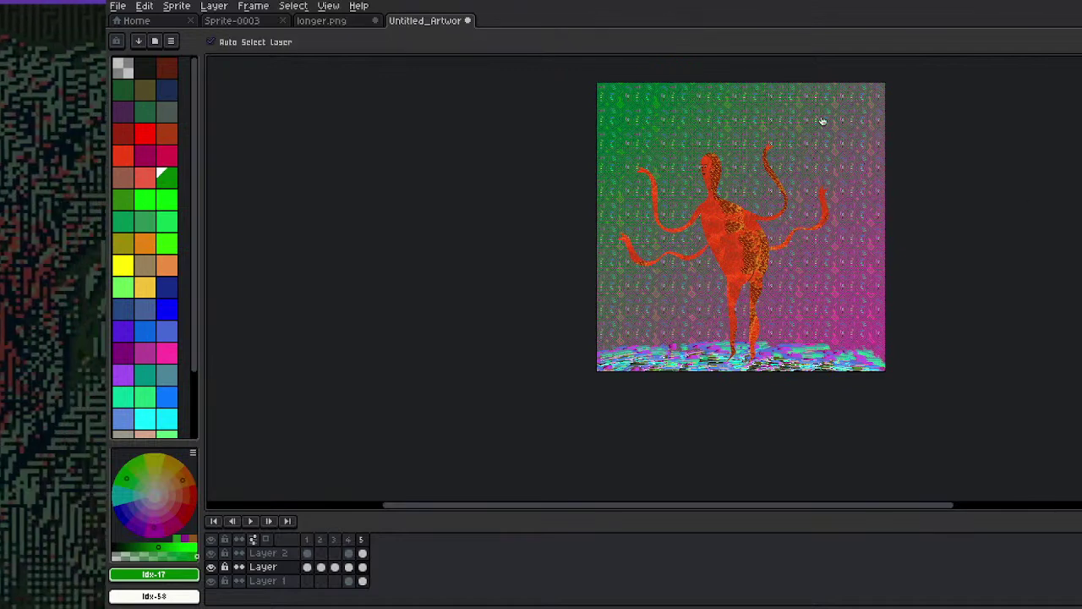
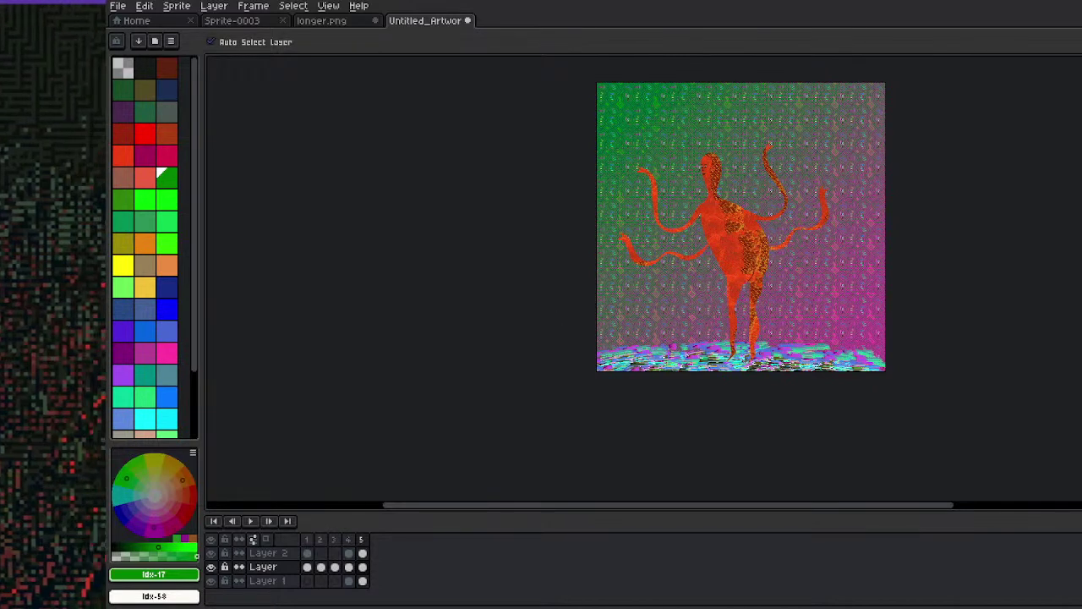
Add a new layer directly above the middle layer, between the background and the figure, with frame 5 active
key("b")
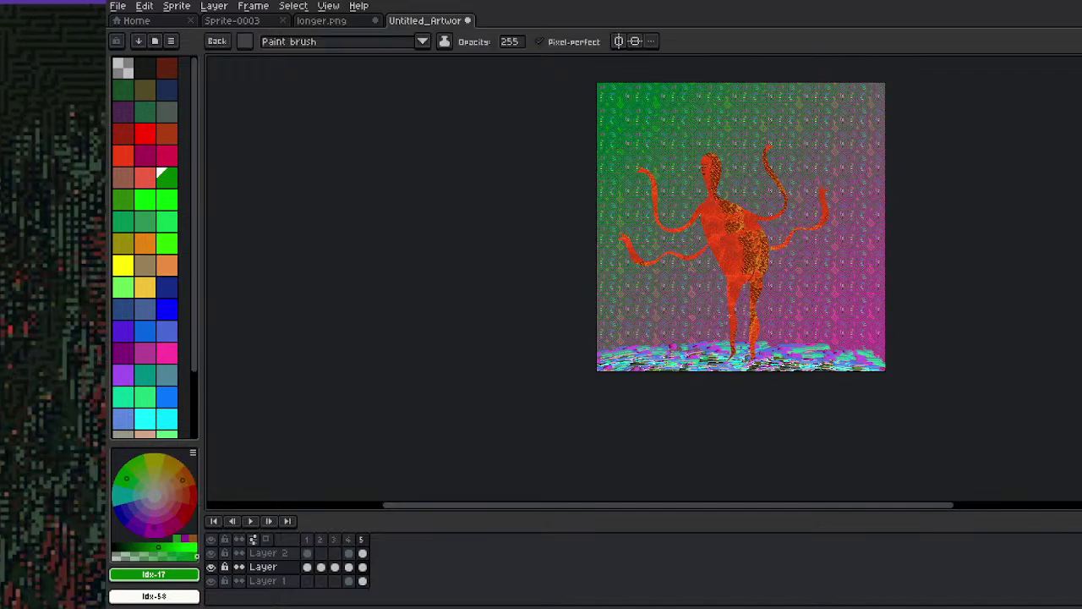
left_click_drag(676, 253, 604, 334)
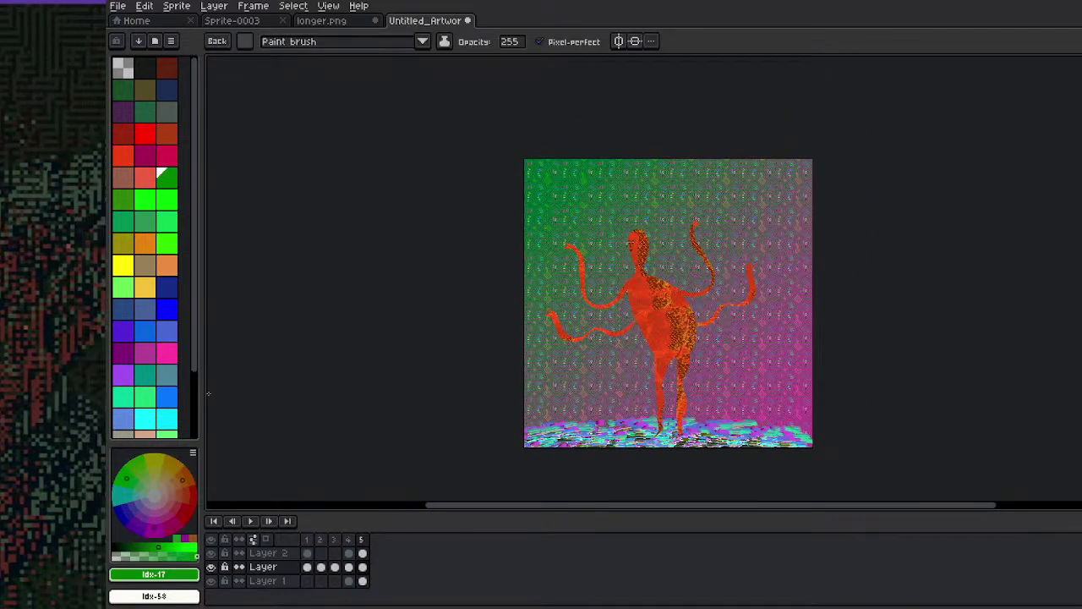
scroll(618, 243, "up", 1)
scroll(661, 165, "up", 1)
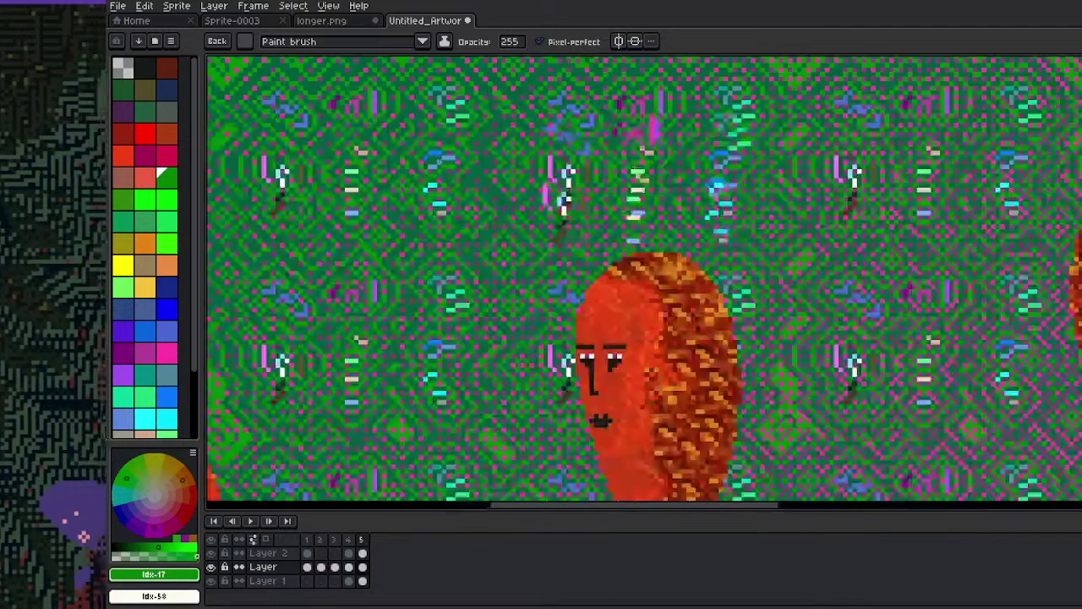
left_click(361, 539)
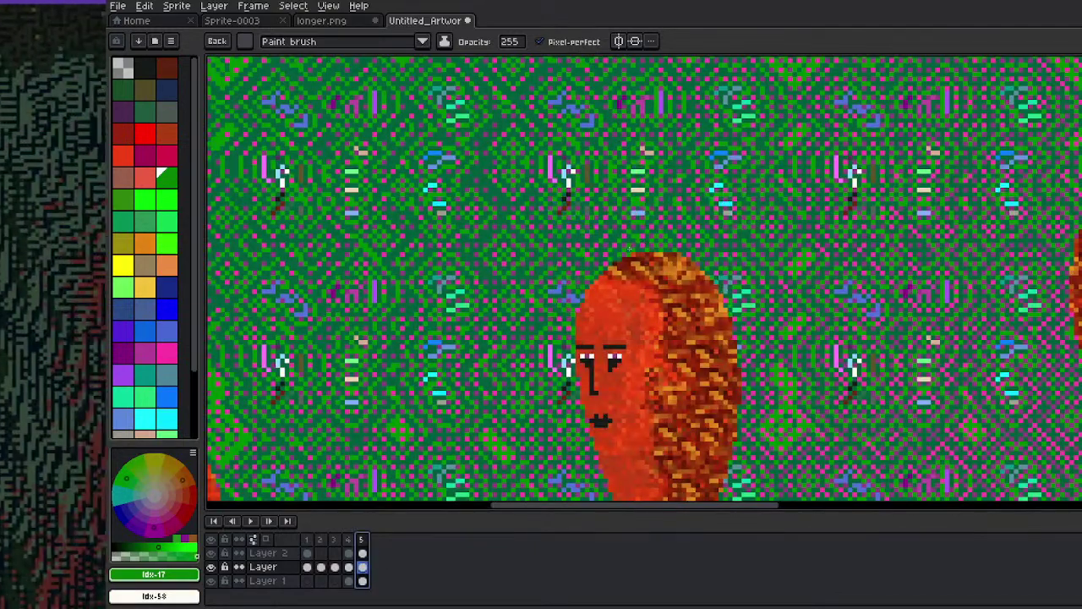
key("shift+n")
Try painting a multicoloured headpiece behind the figure's head with the custom brush, and undo the strokes
left_click_drag(649, 249, 676, 234)
scroll(689, 222, "down", 2)
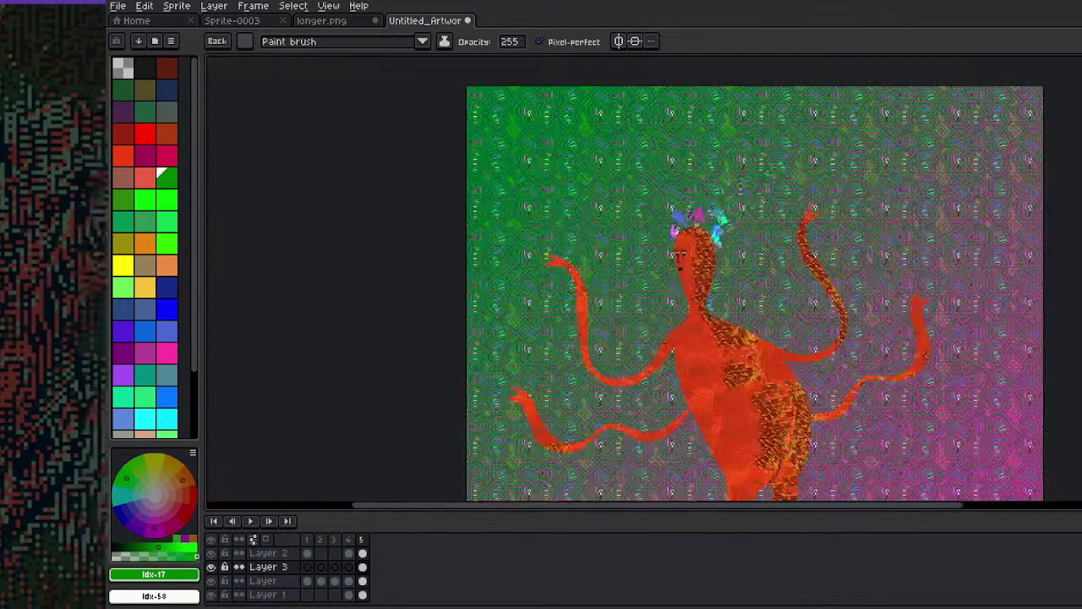
scroll(686, 219, "up", 1)
mouse_move(660, 271)
left_mouse_down()
mouse_move(645, 273)
mouse_move(673, 269)
left_mouse_up()
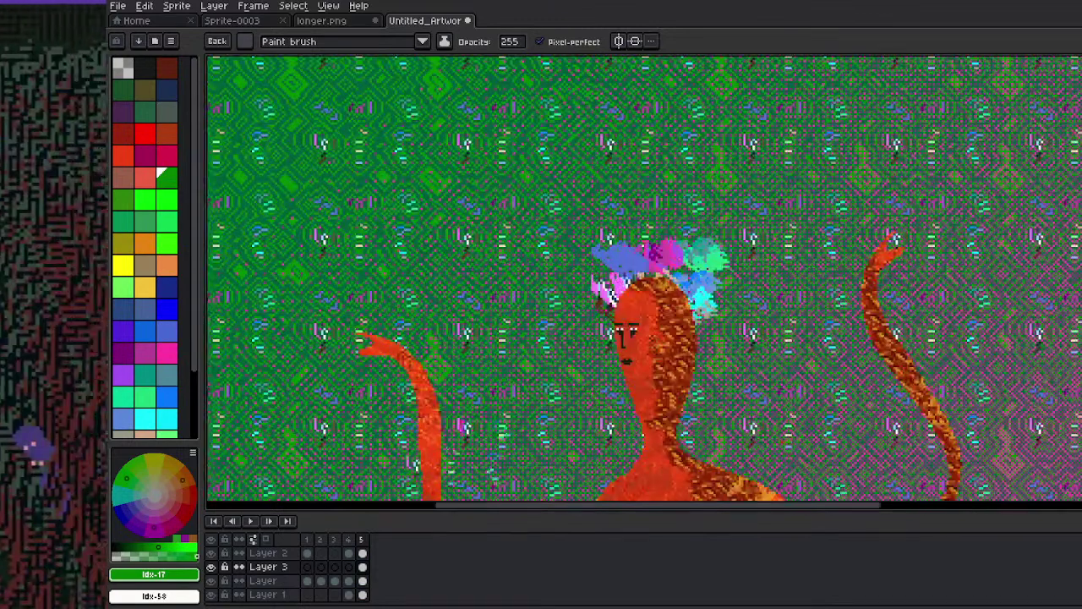
key("v")
key("ctrl+z")
key("ctrl+z")
key("ctrl+z")
key("ctrl+z")
key("ctrl+z")
key("ctrl+z")
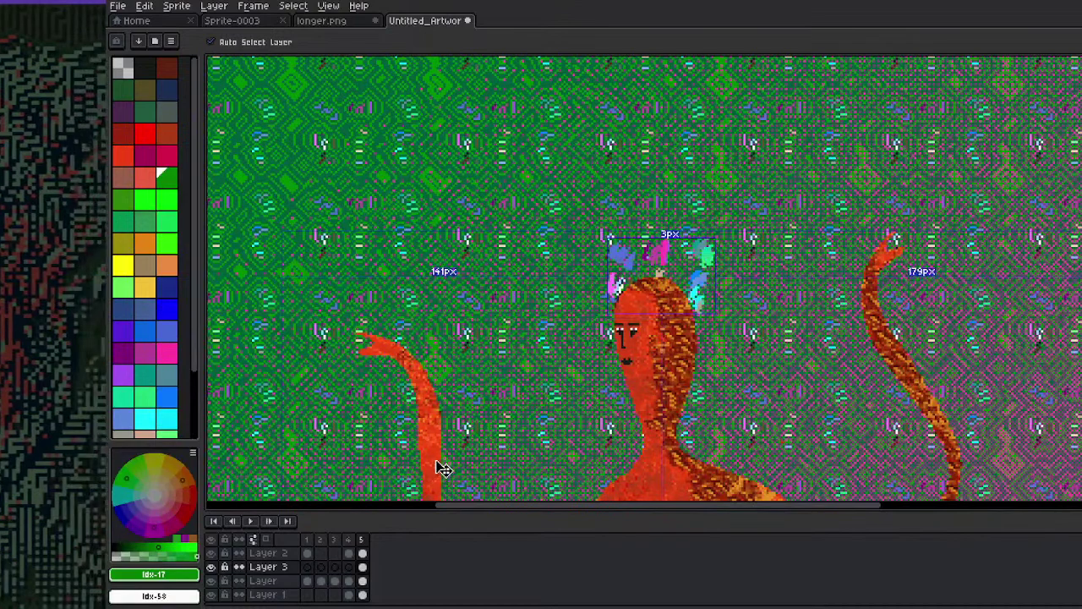
Add a new layer above Layer 2, in front of the figure, keeping the custom brush active
left_click(362, 554)
key("b")
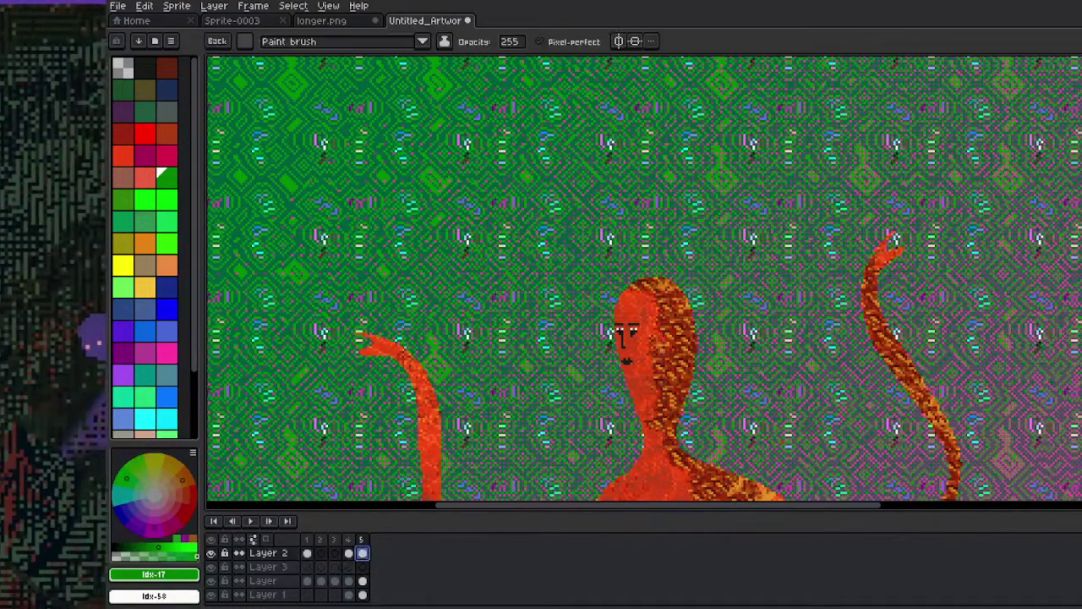
key("shift+n")
Try painting a wide multicoloured band across the top of the head on the new layer, and undo it
left_click_drag(520, 279, 685, 272)
scroll(802, 230, "down", 2)
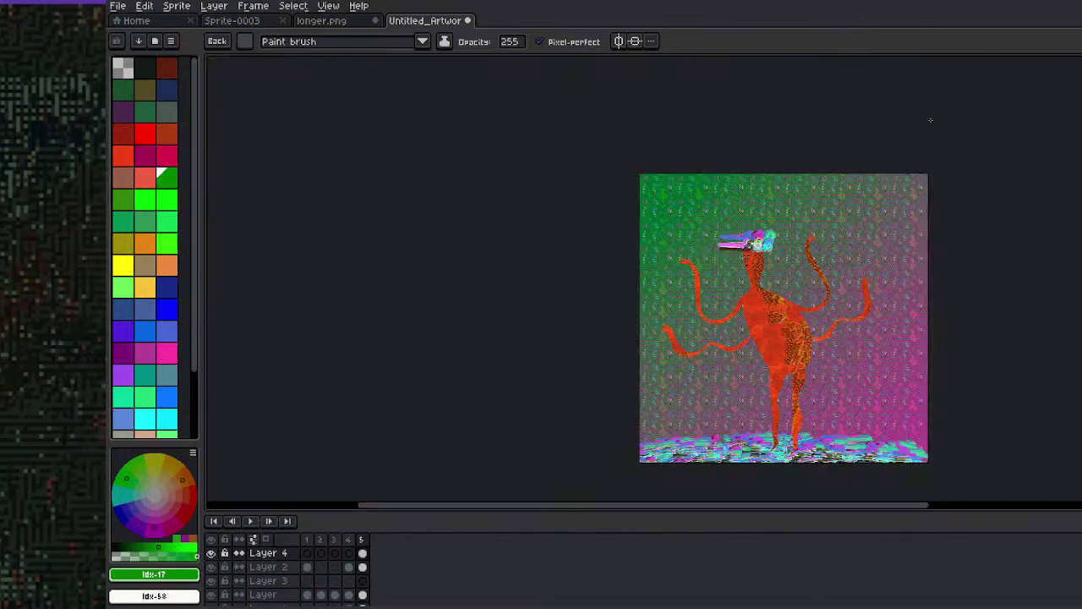
key("ctrl+z")
Outline a cap with a long brim over the figure's head, fill it with the multicoloured custom brush, and release the selection and brush
scroll(740, 246, "up", 2)
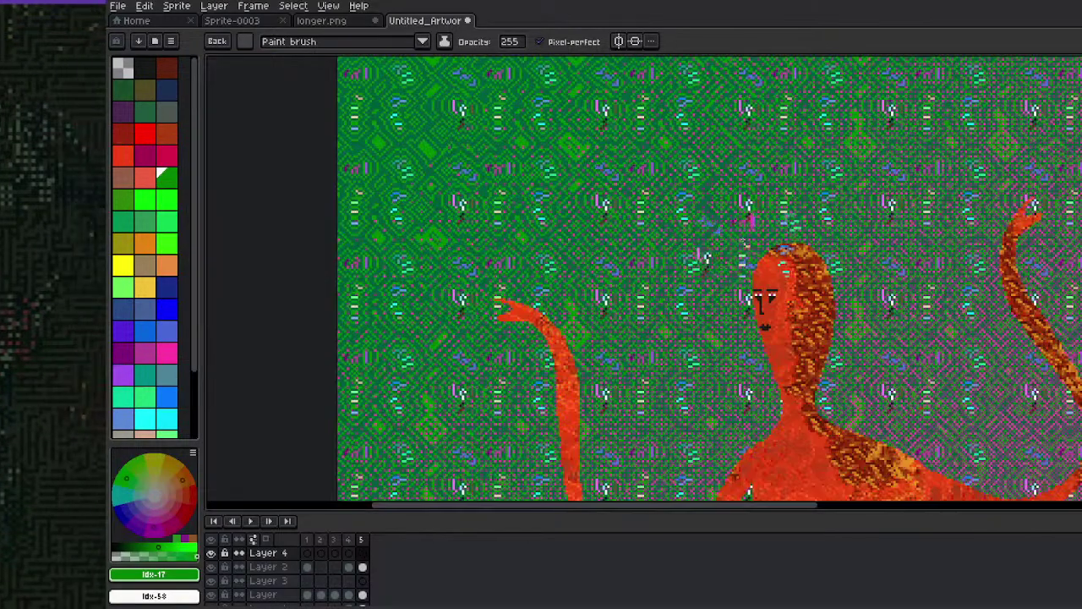
key("m")
mouse_move(694, 256)
left_mouse_down()
mouse_move(768, 254)
mouse_move(789, 230)
mouse_move(822, 241)
mouse_move(836, 296)
mouse_move(682, 259)
left_mouse_up()
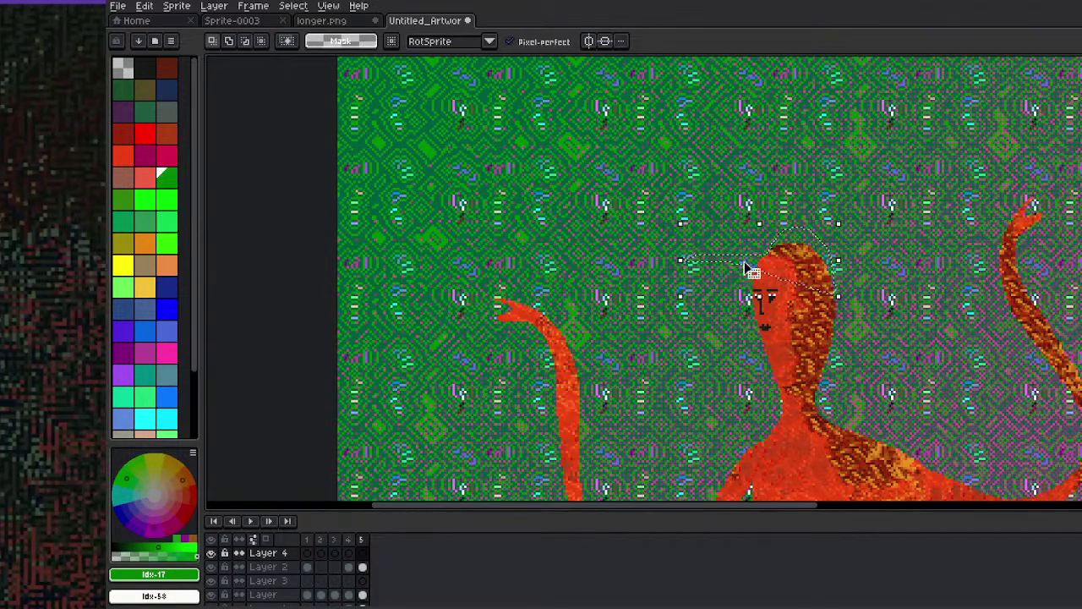
key("b")
mouse_move(761, 253)
left_mouse_down()
mouse_move(794, 250)
mouse_move(736, 238)
mouse_move(799, 250)
mouse_move(782, 264)
mouse_move(639, 286)
left_mouse_up()
key("Escape")
scroll(904, 215, "down", 3)
key("space")
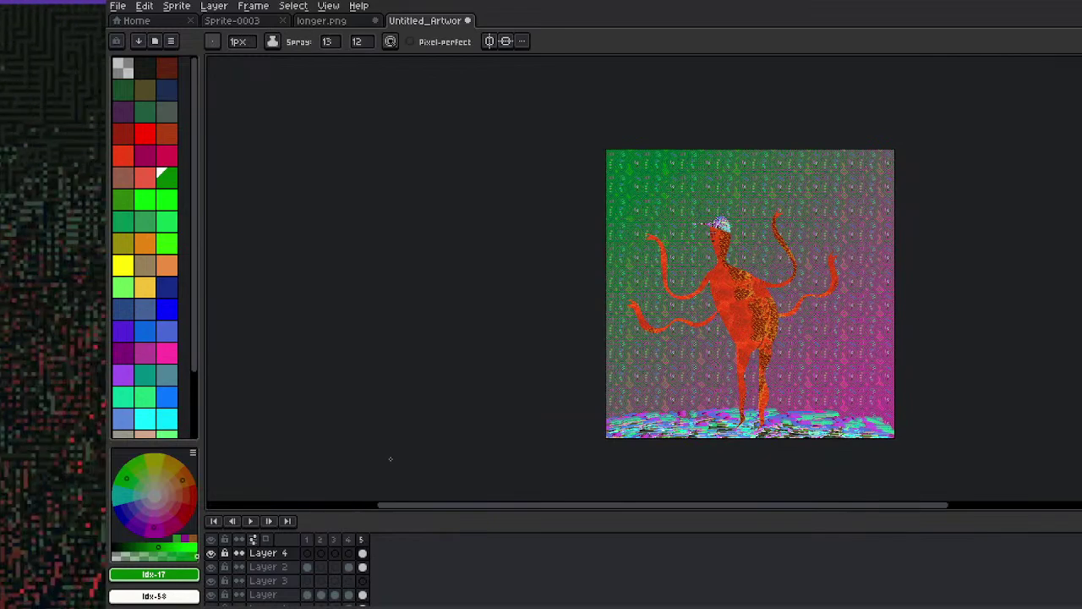
Step back through frames 4 to 1 to review the earlier paintings and the sheet of splotch brushes
key("comma")
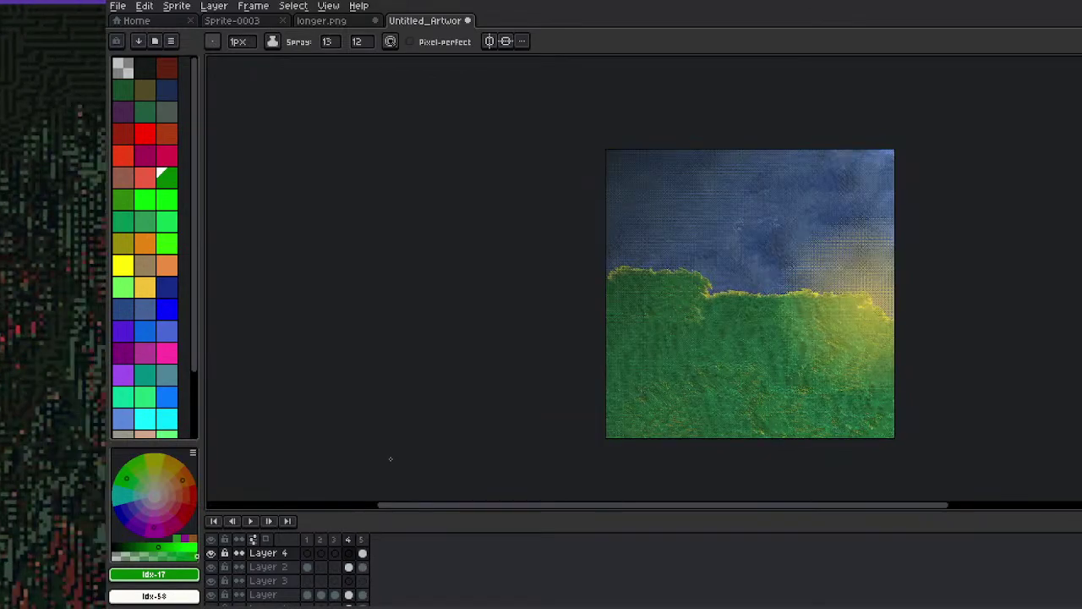
key("comma")
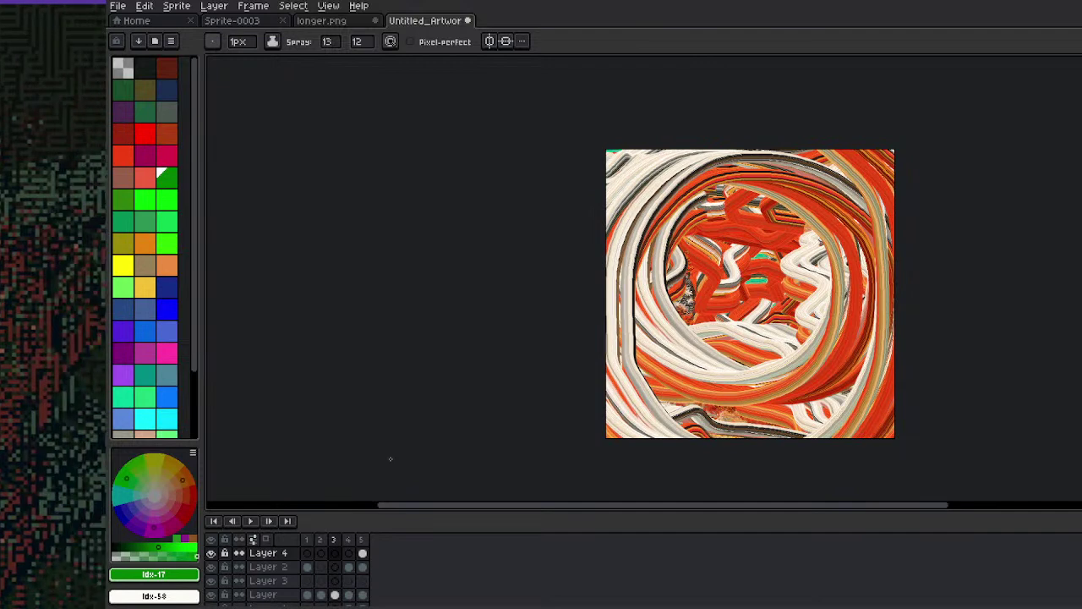
key("comma")
key("period")
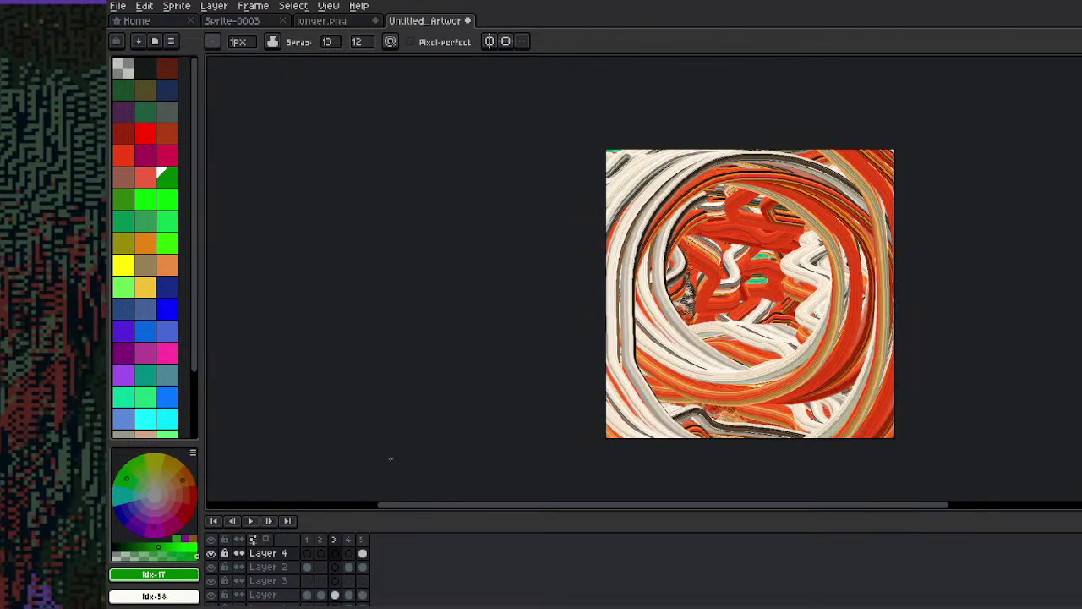
key("comma")
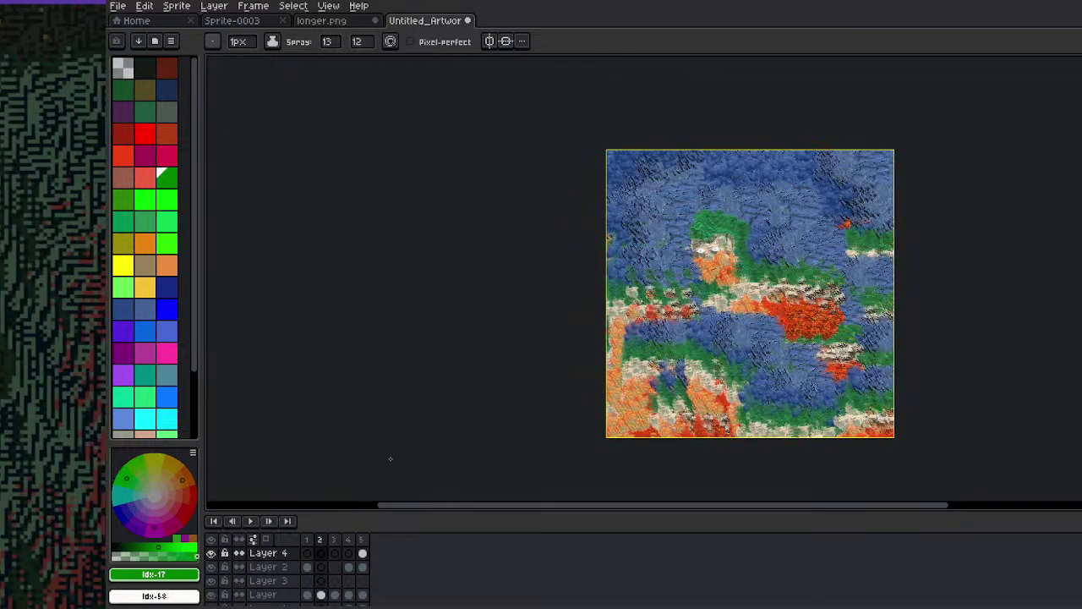
key("comma")
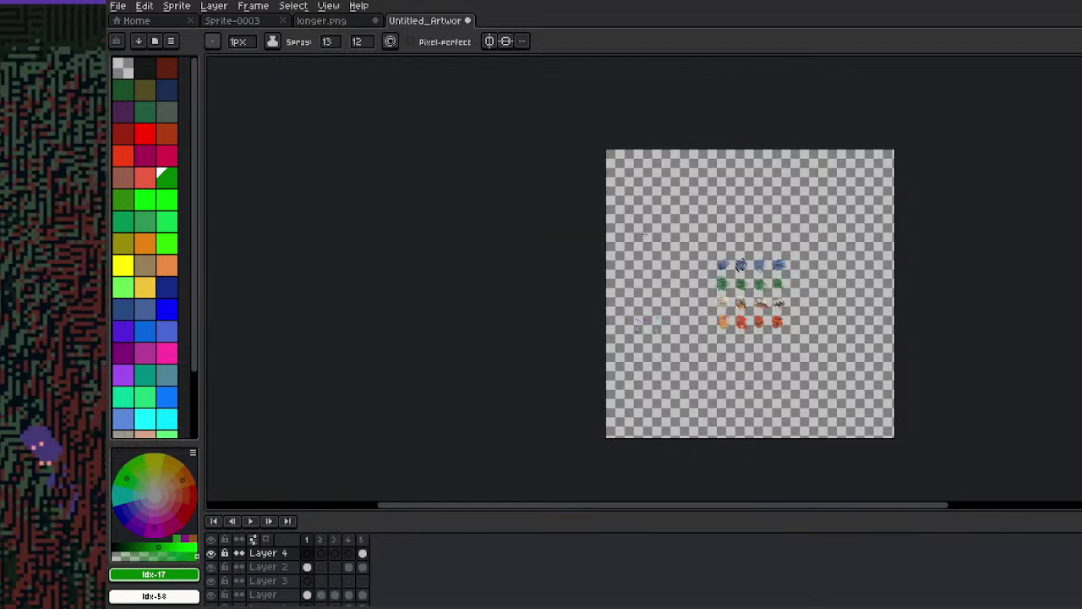
key("m")
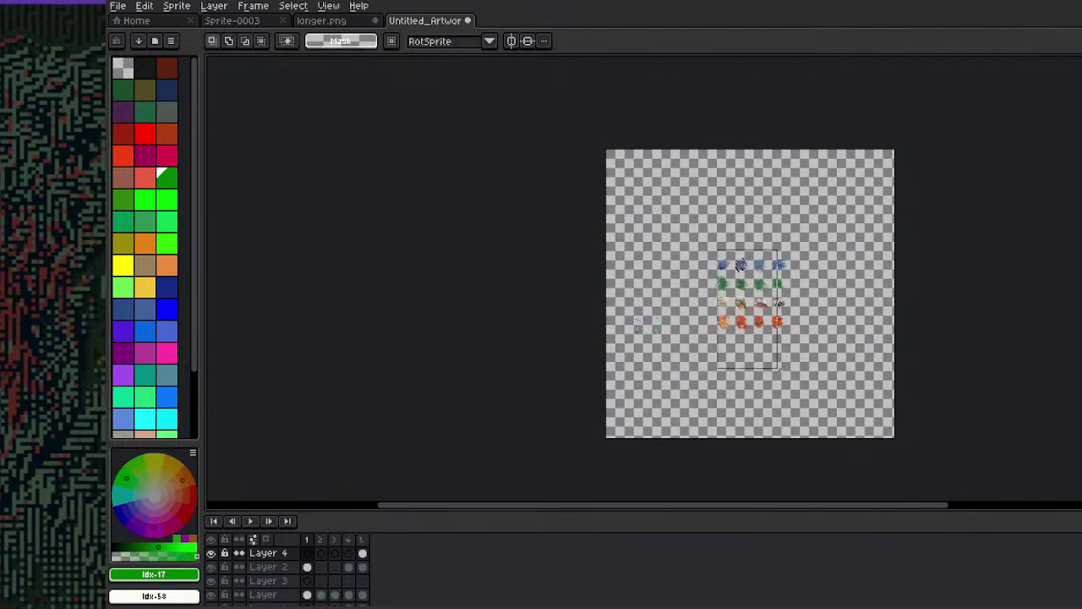
Enclose the four rows of splotch brushes on the sheet in a rectangular selection and release it
scroll(795, 356, "up", 1)
left_click_drag(609, 148, 826, 329)
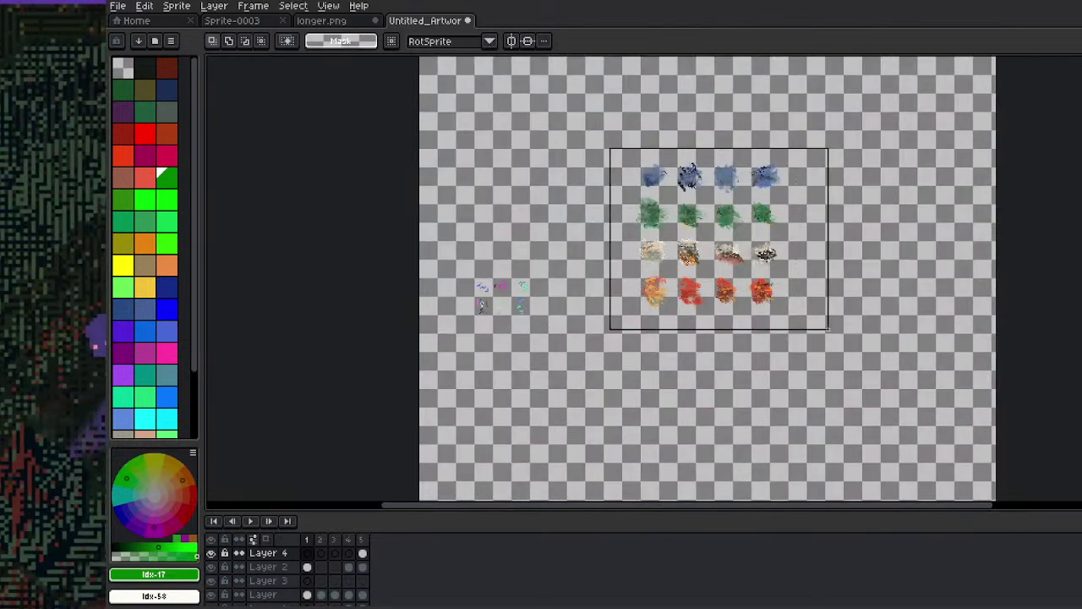
left_click(631, 251)
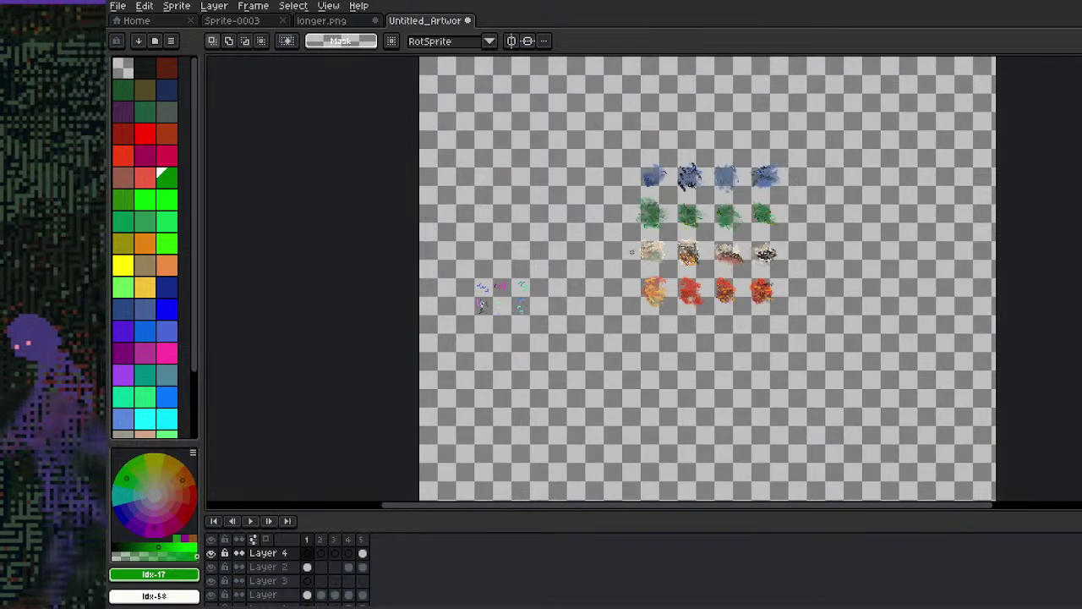
Close the empty Sprite-0003 document and return to the longer.png painting with the Move tool active
left_click(350, 27)
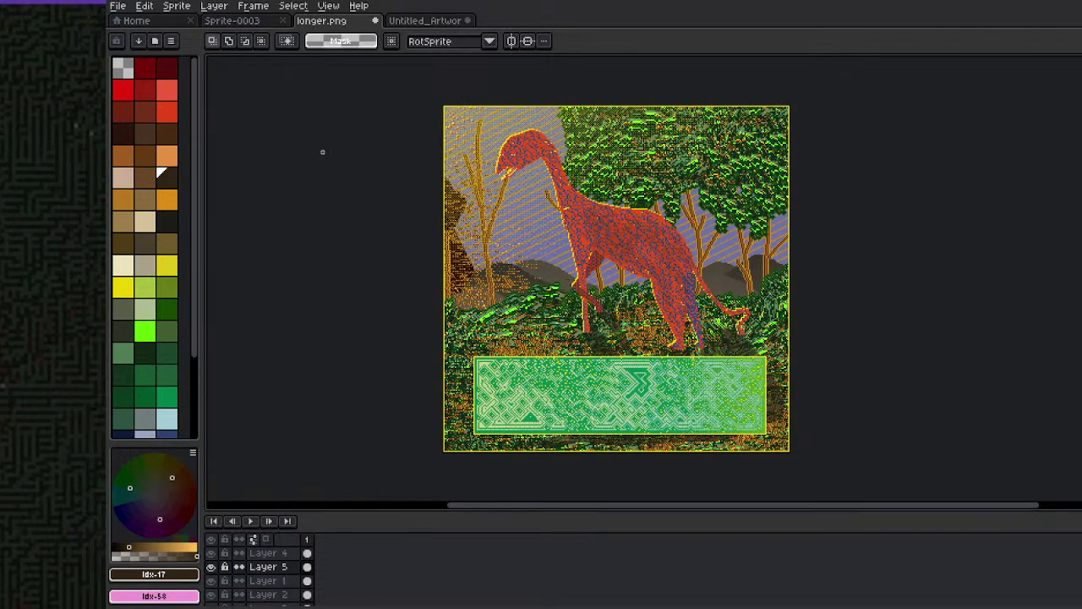
left_click(257, 22)
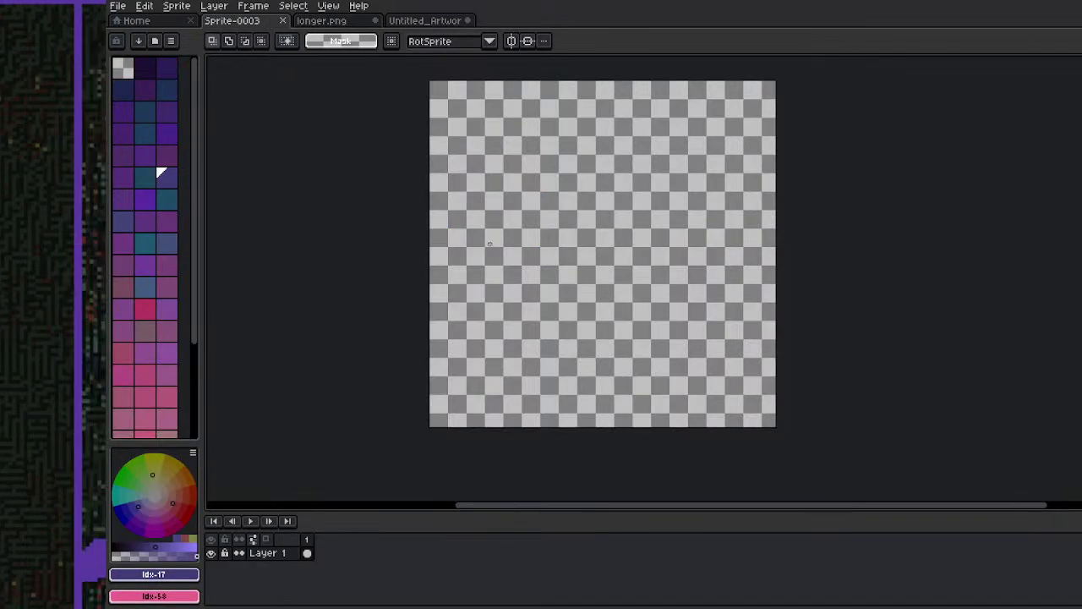
left_click(283, 21)
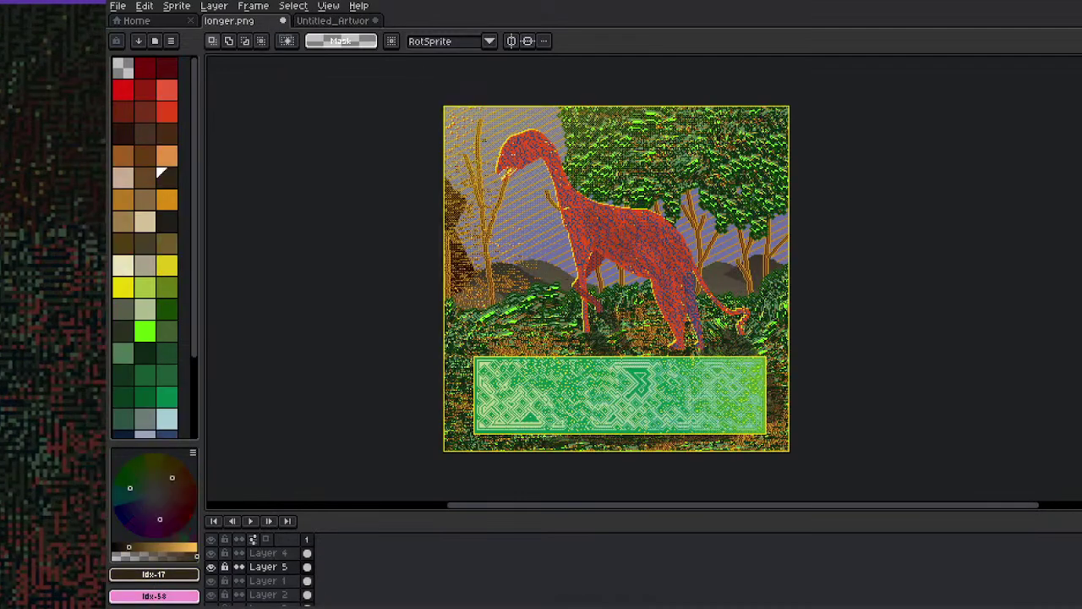
key("v")
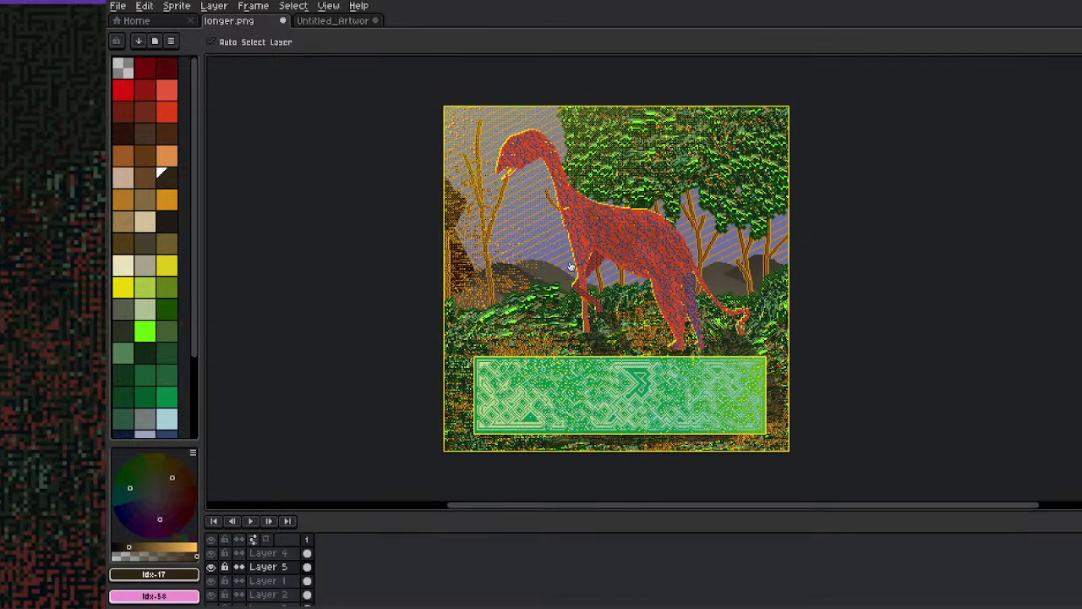